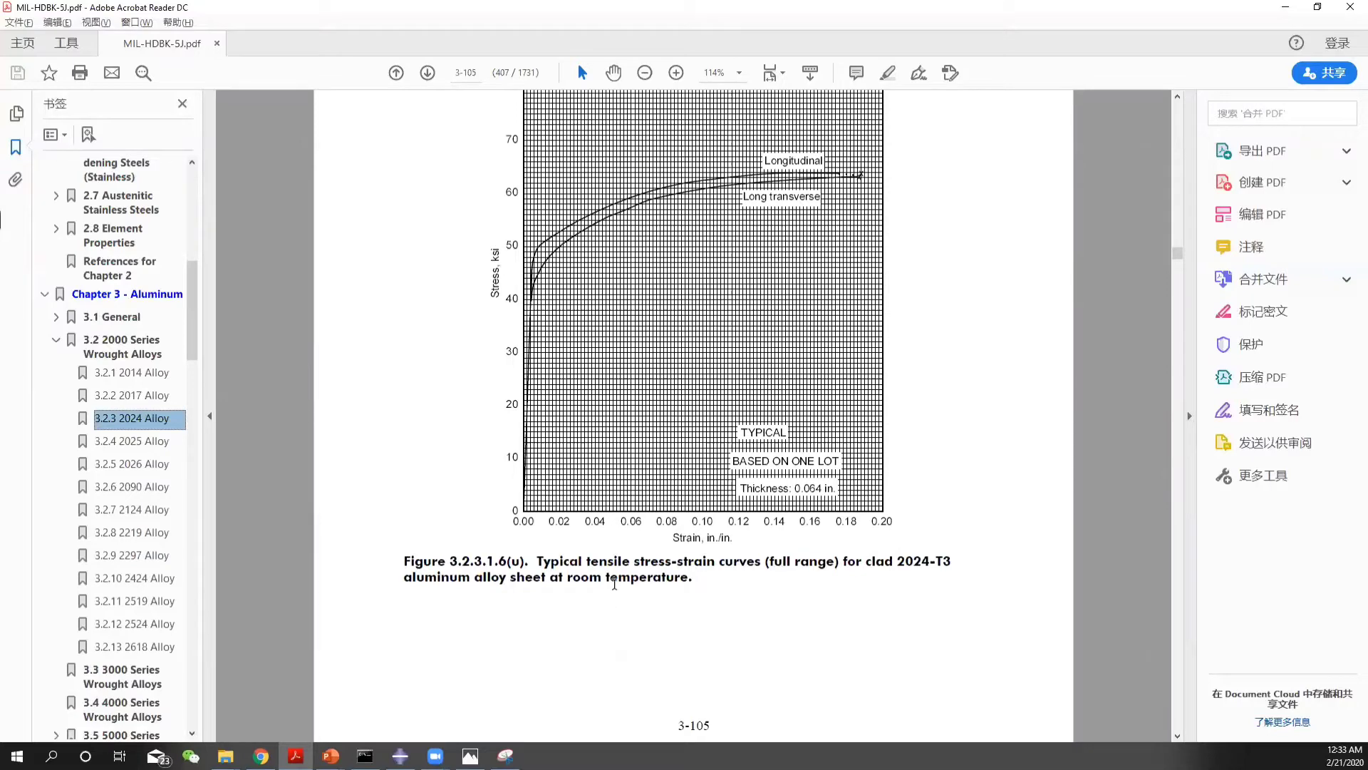
Examine the captions of the full-range stress-strain figures for clad 2024-T3 sheet and 2024-T351 rolled rod
drag(569, 579, 688, 578)
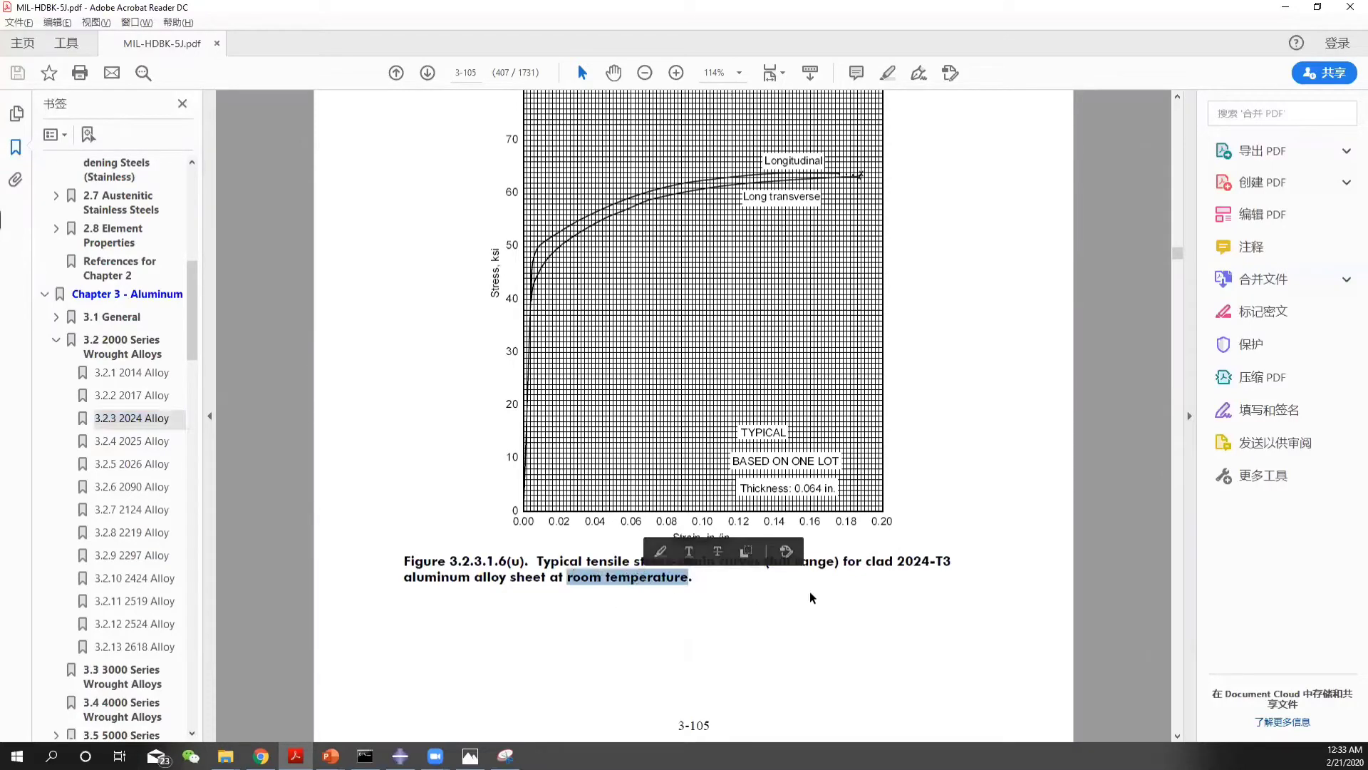
click(858, 574)
drag(896, 561, 951, 562)
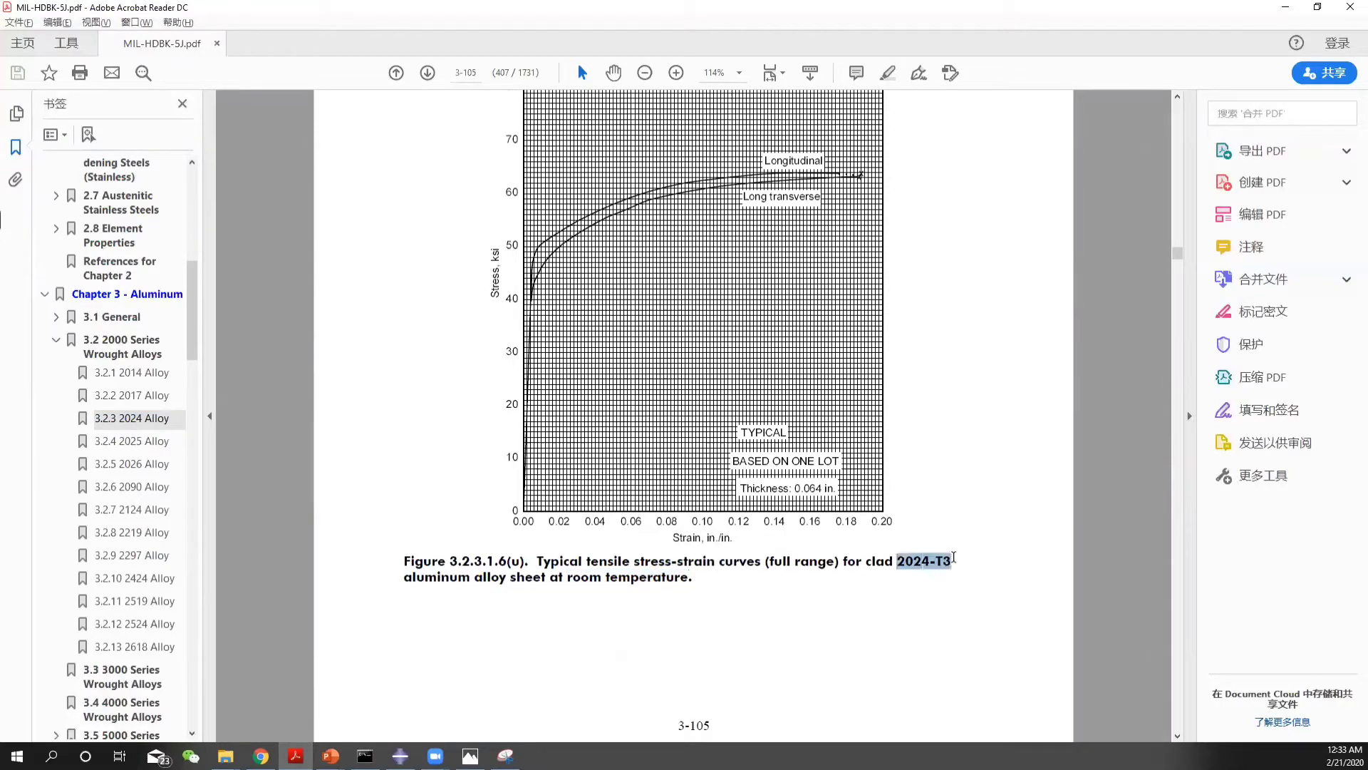
drag(765, 562, 835, 562)
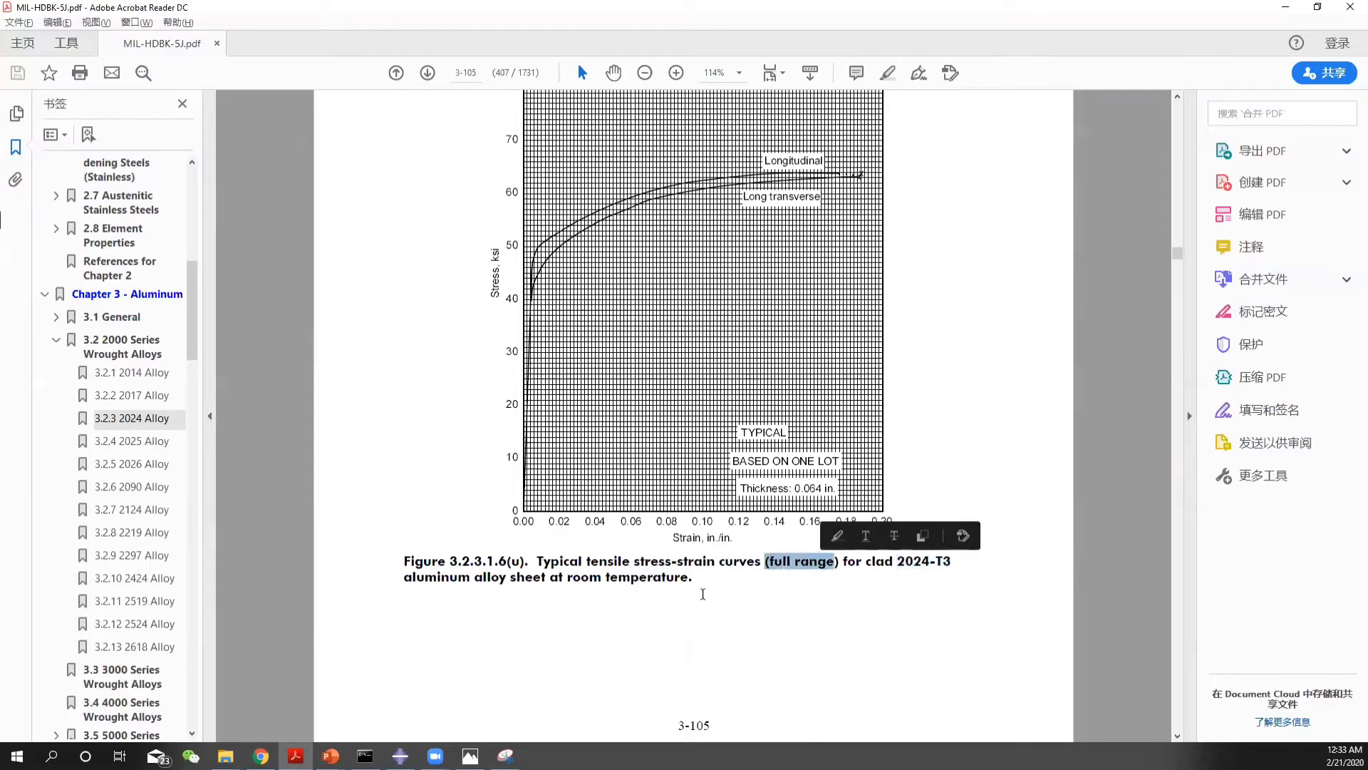
drag(569, 579, 674, 576)
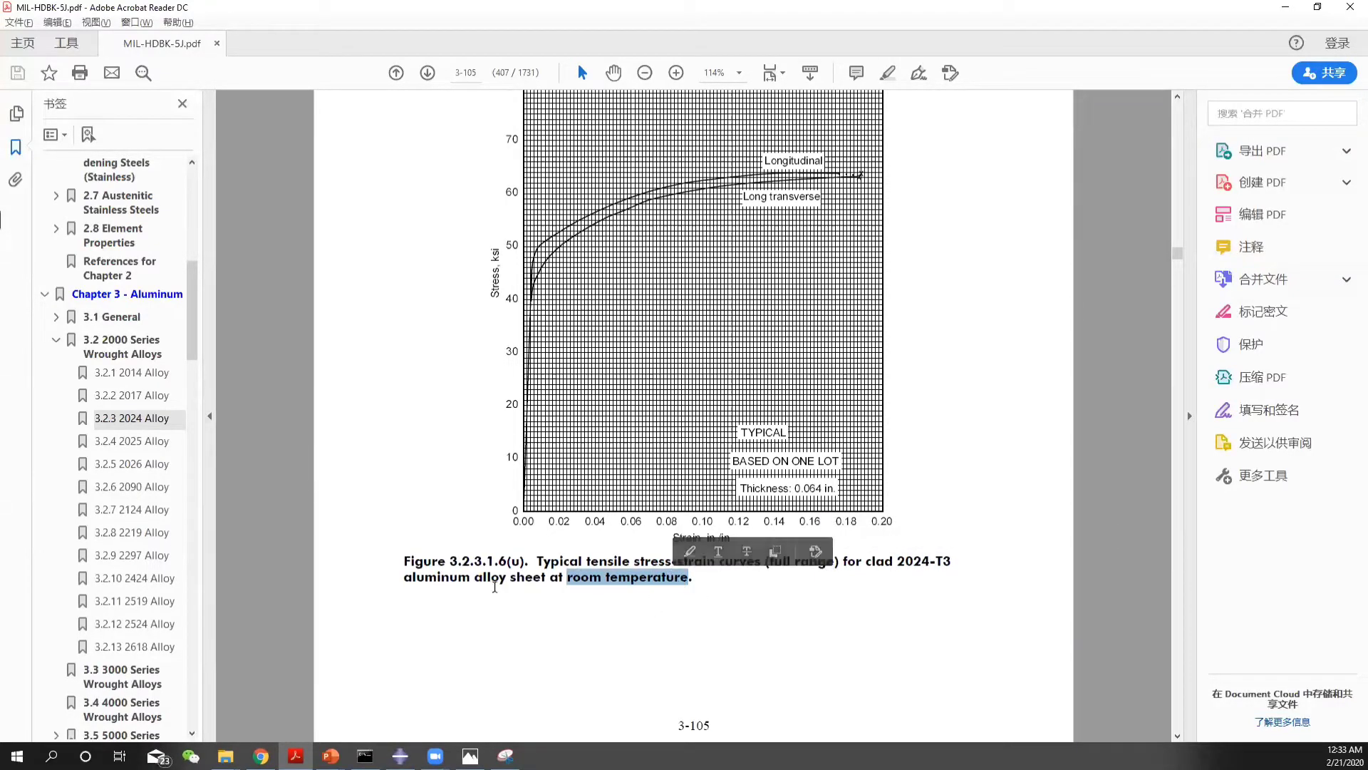
scroll(600, 573, down, 2)
scroll(638, 568, down, 4)
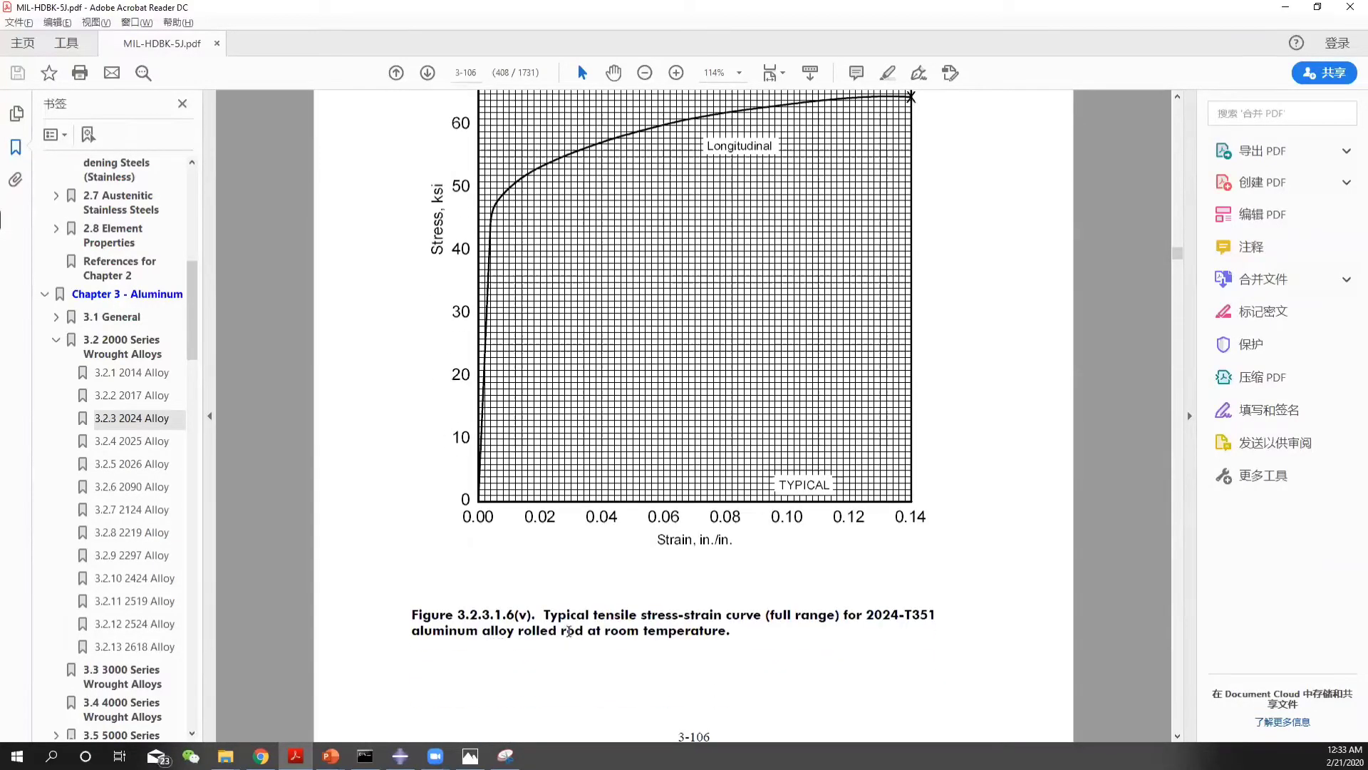
drag(517, 631, 572, 627)
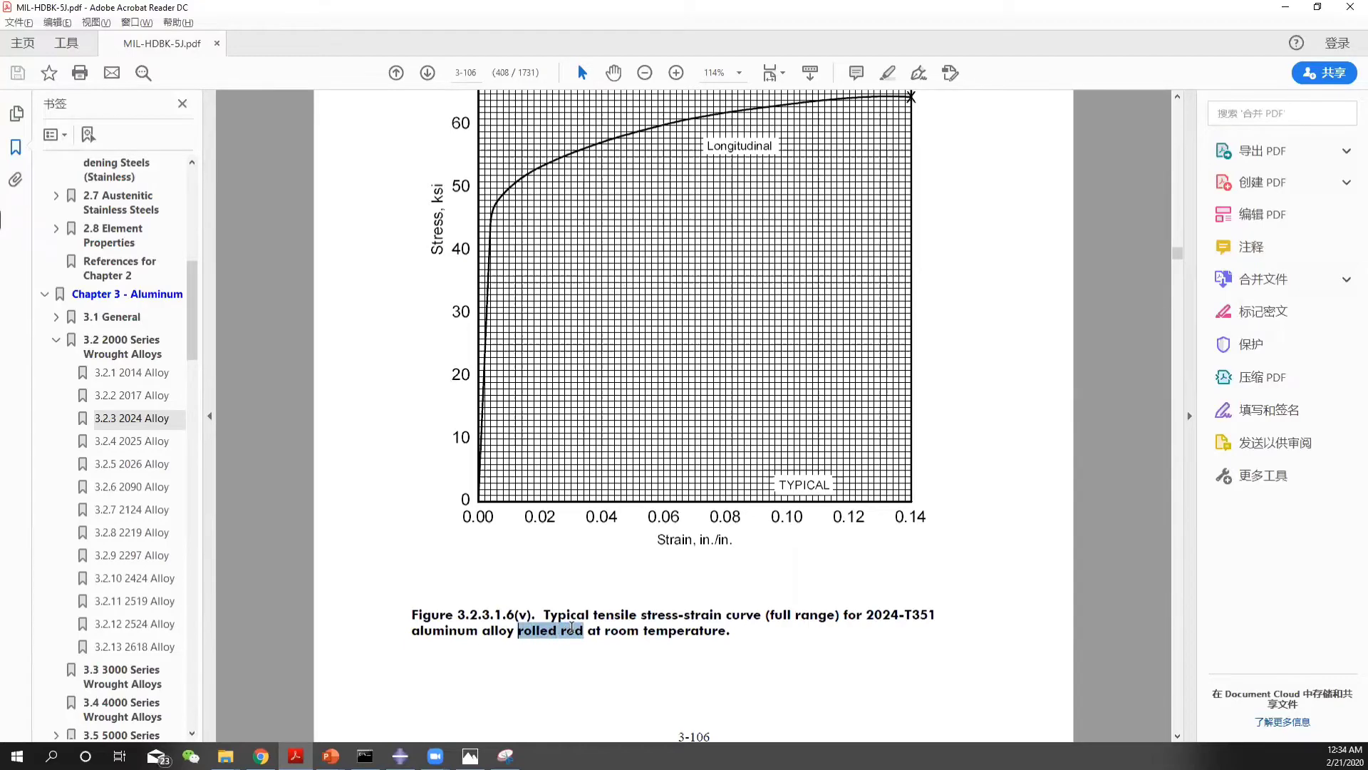
scroll(656, 601, up, 10)
scroll(656, 601, up, 2)
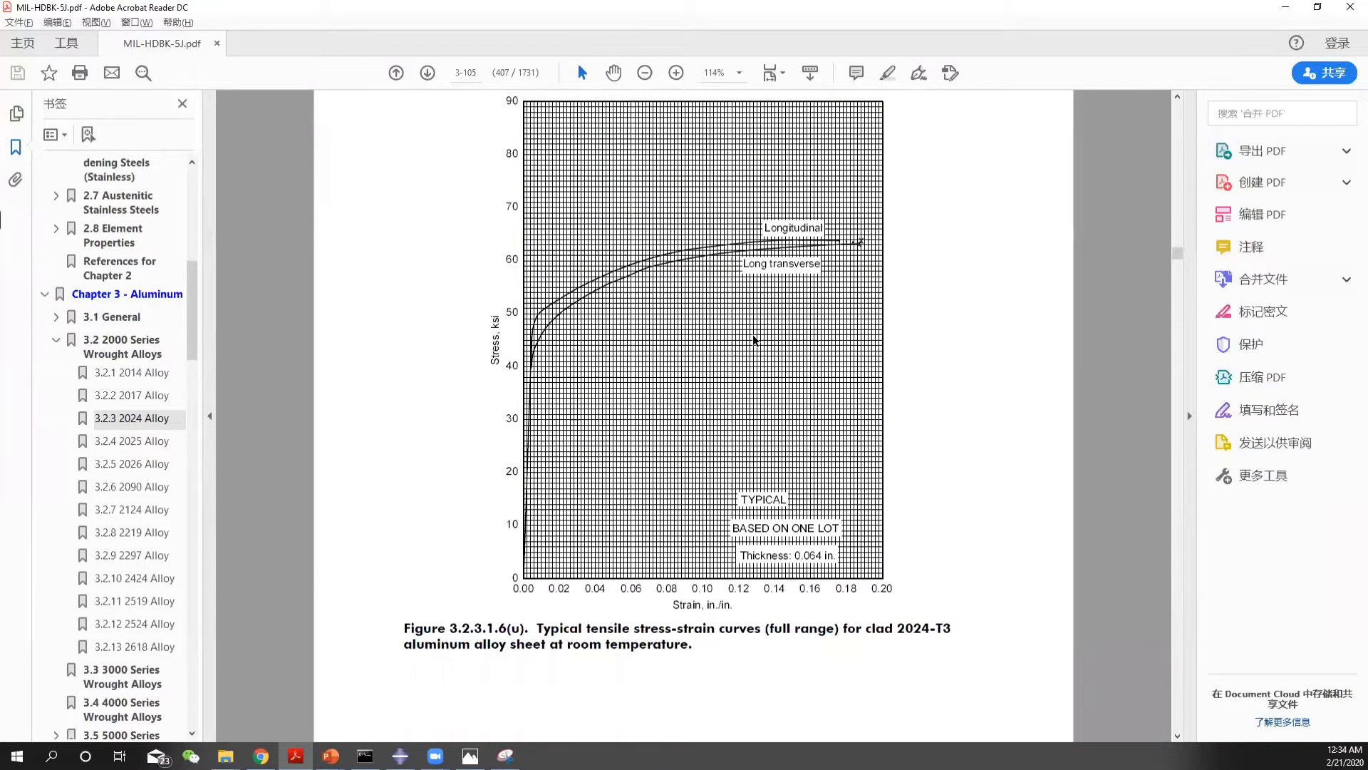
scroll(755, 340, up, 2)
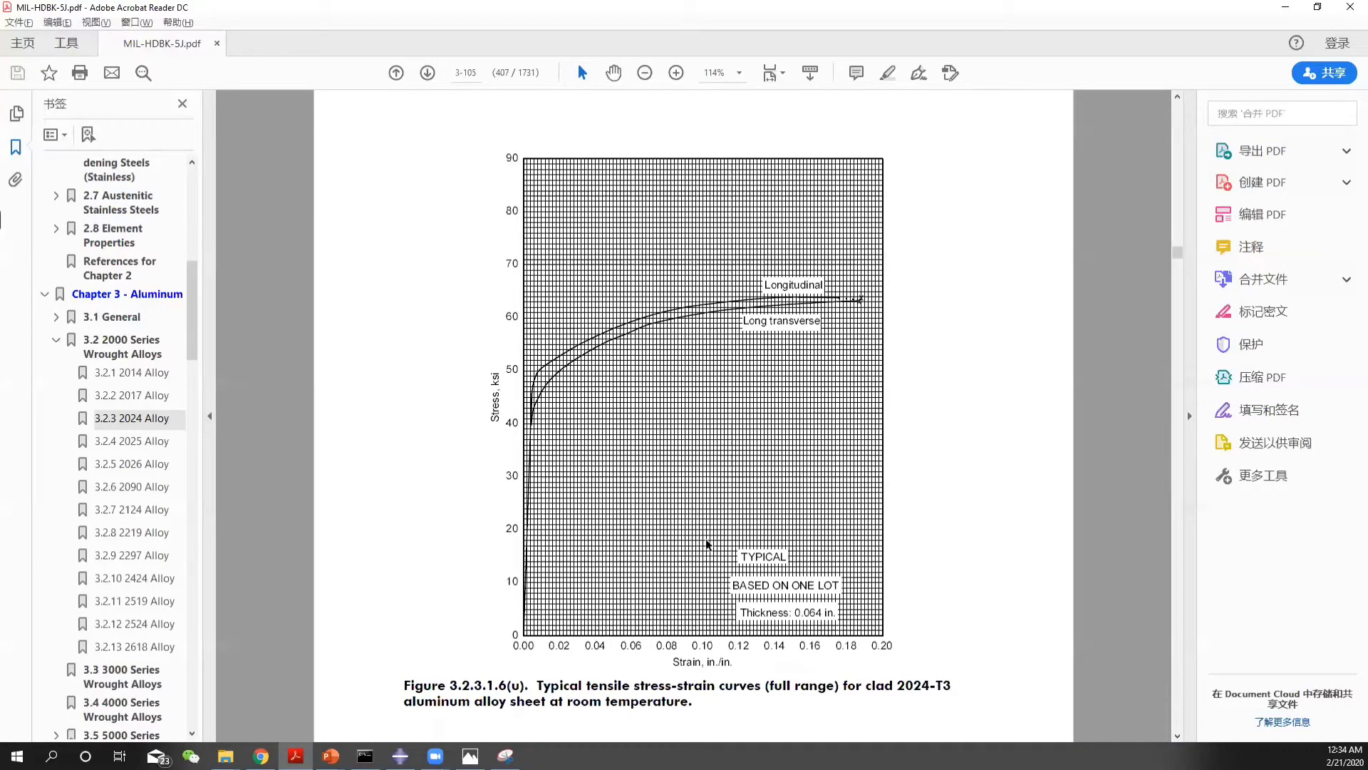
Capture the 2024-T3 full-range stress-strain chart, including its axis labels, as a rectangular snip with Snipping Tool
ctrl+scroll(794, 448, up, 2)
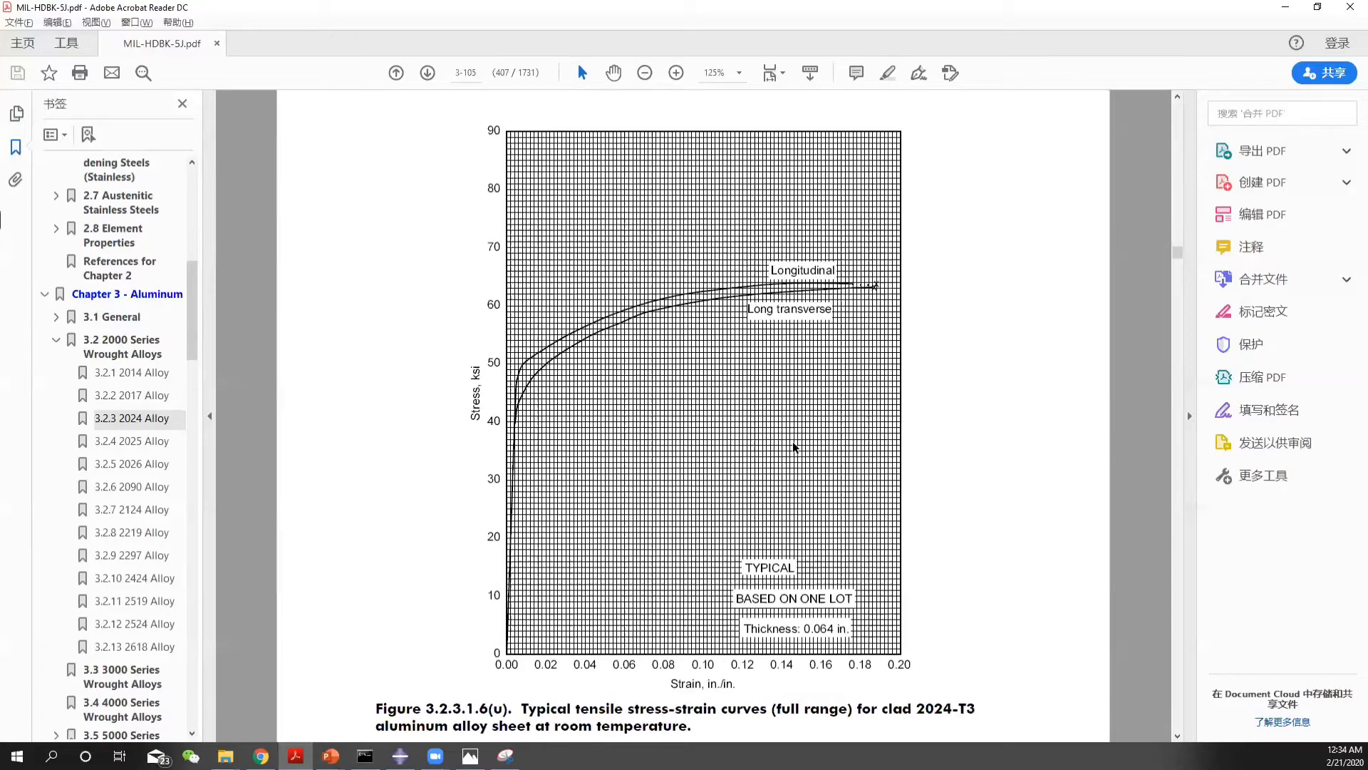
ctrl+scroll(794, 447, down, 1)
ctrl+scroll(795, 447, up, 2)
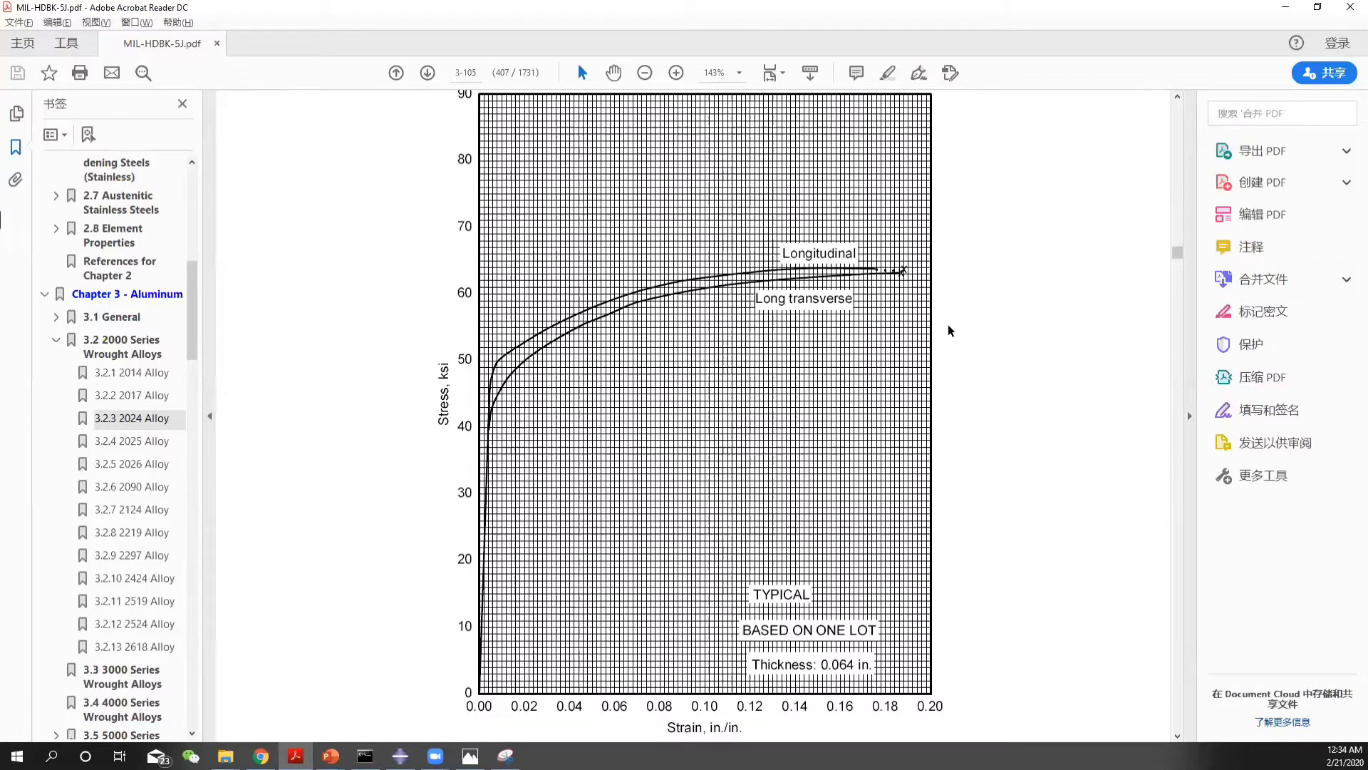
scroll(948, 331, up, 1)
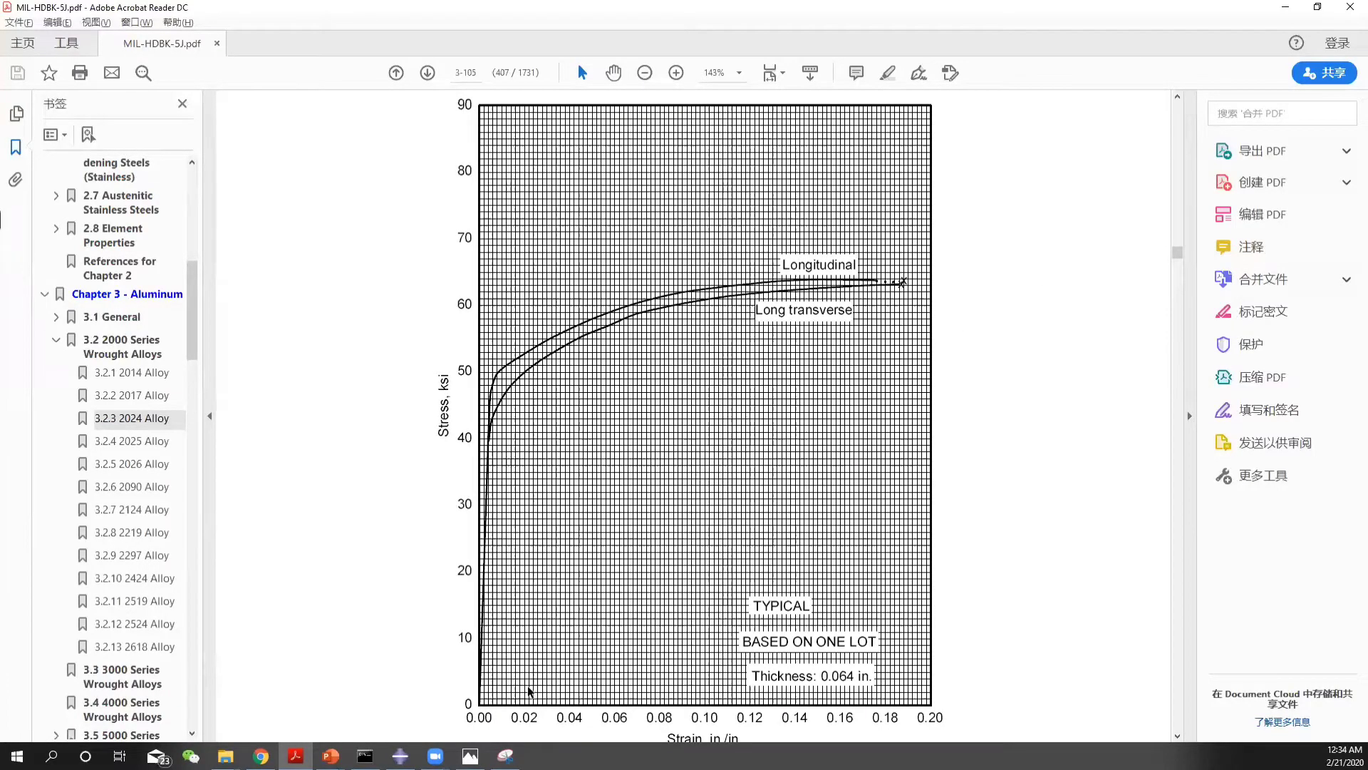
click(505, 755)
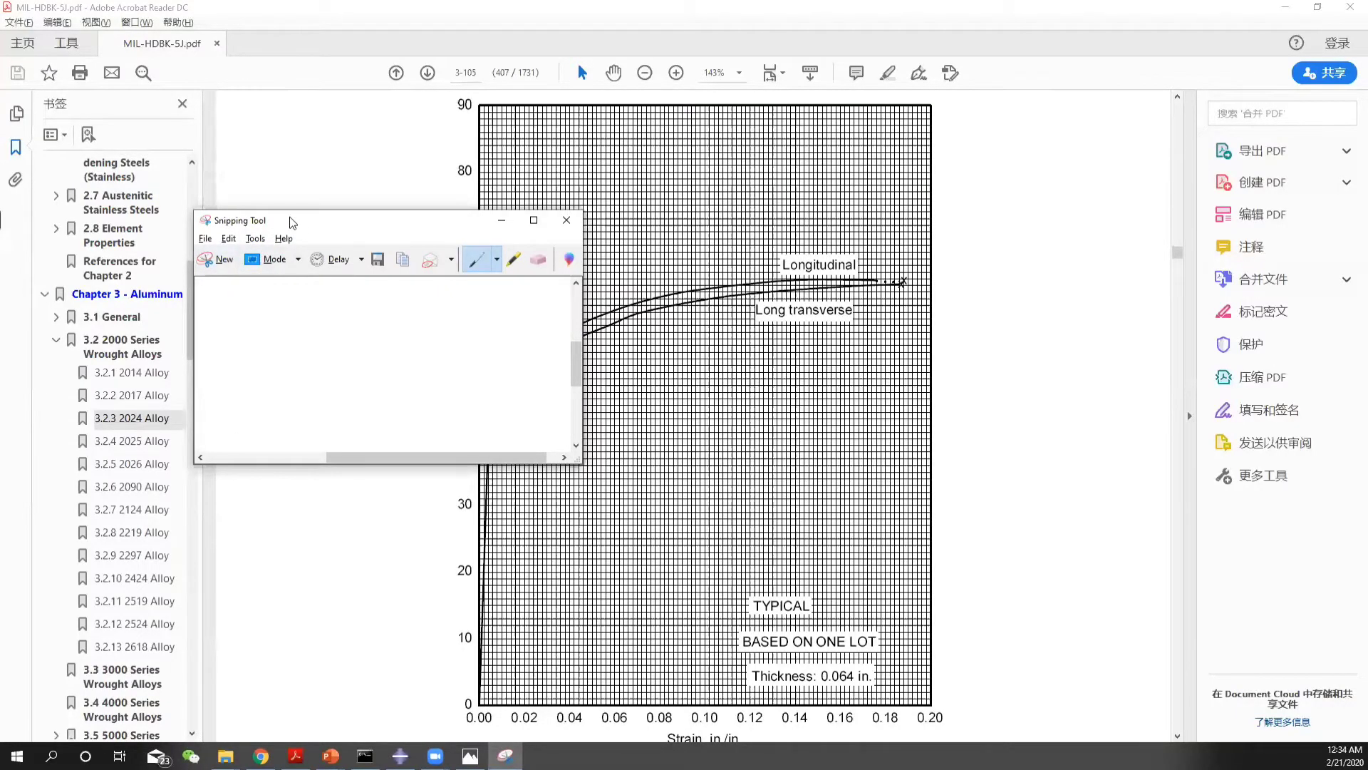
drag(293, 221, 119, 165)
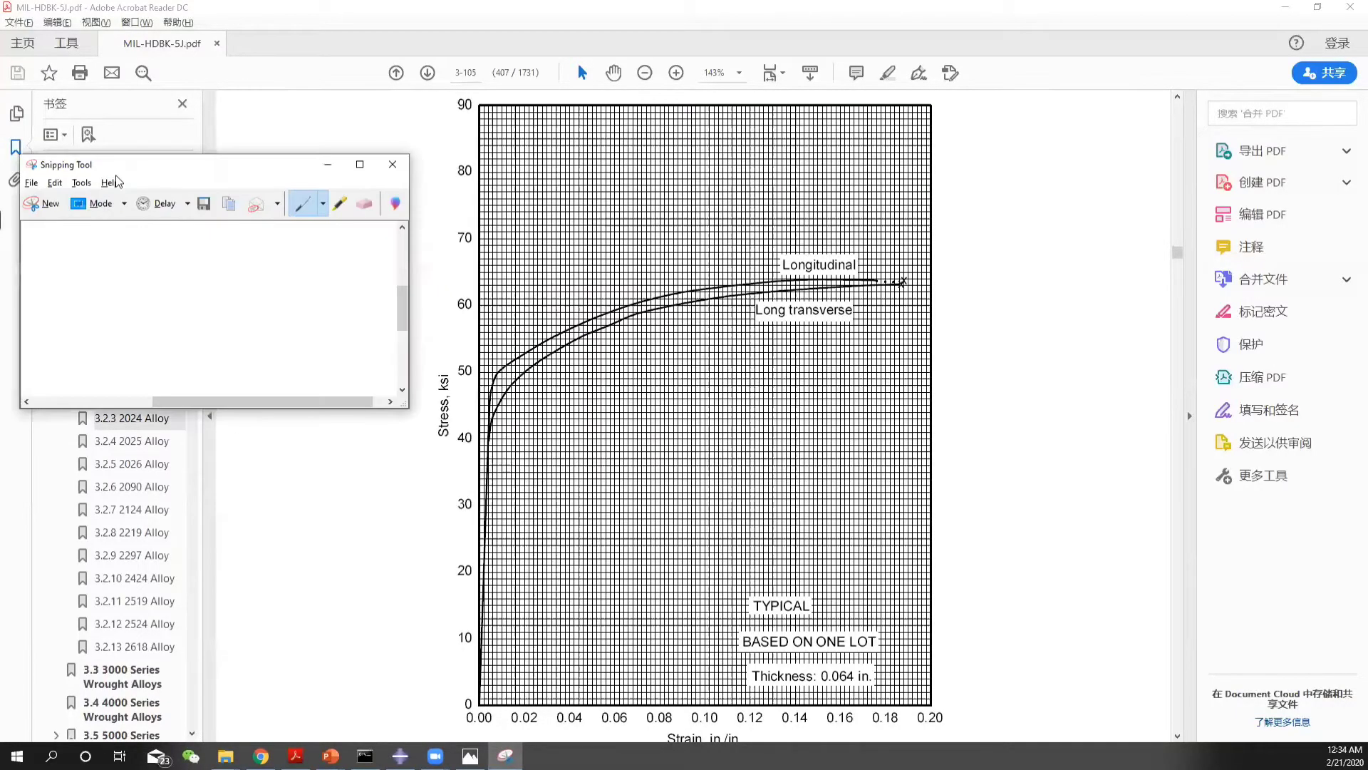
click(63, 203)
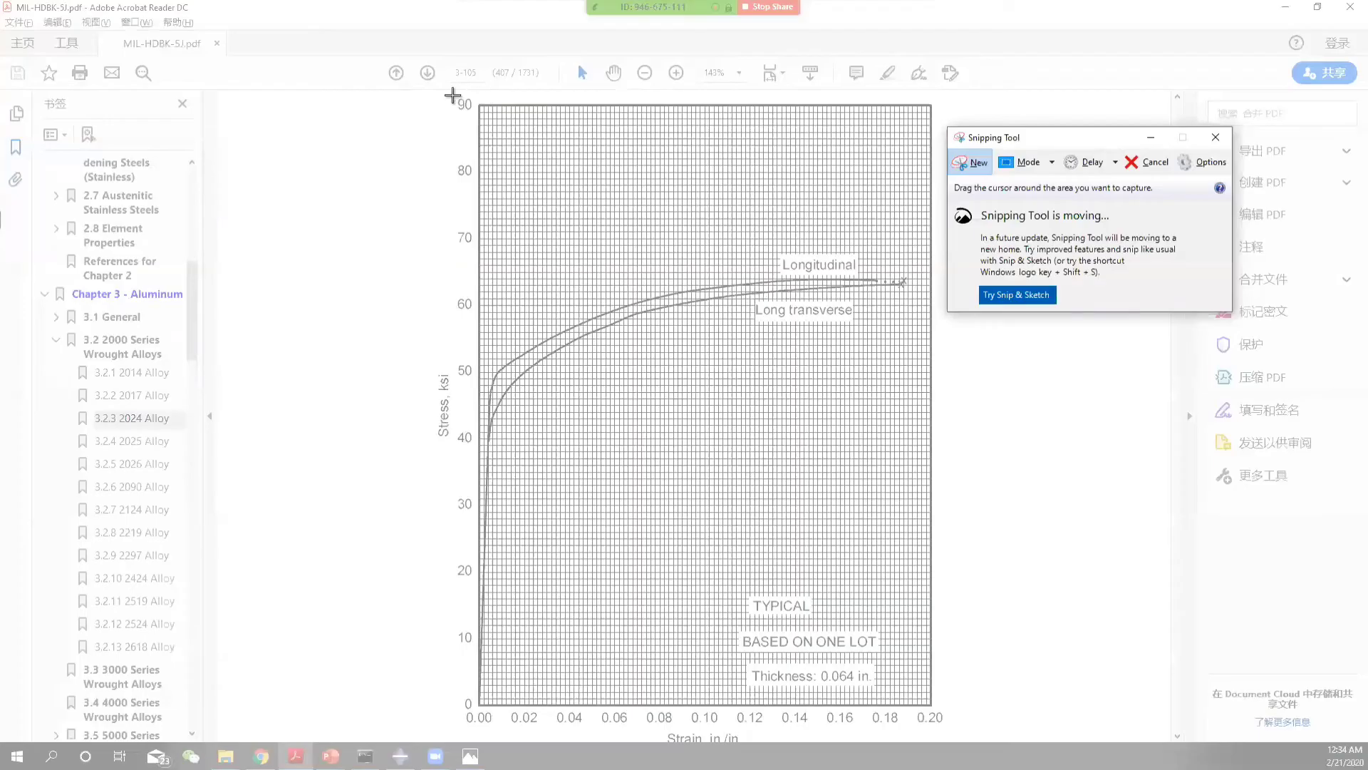
drag(455, 95, 950, 727)
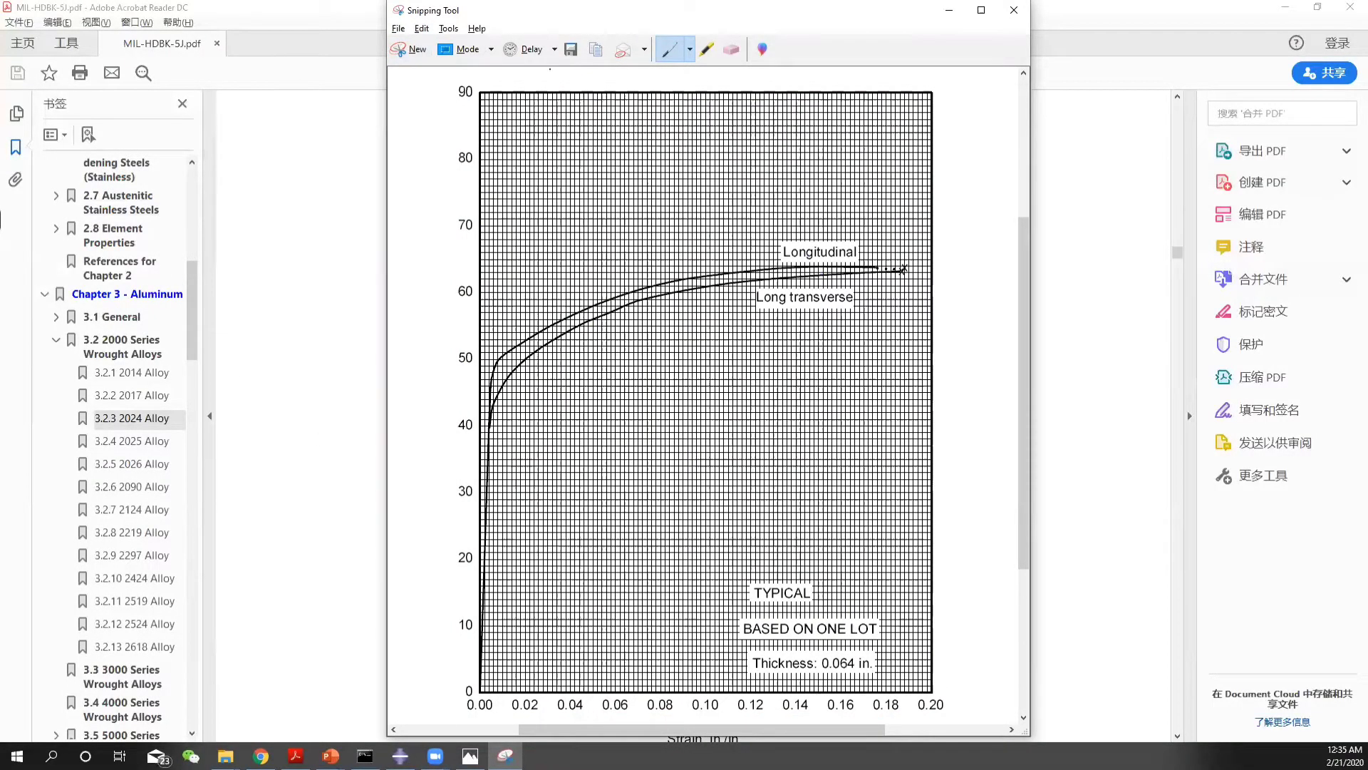
click(398, 29)
click(430, 65)
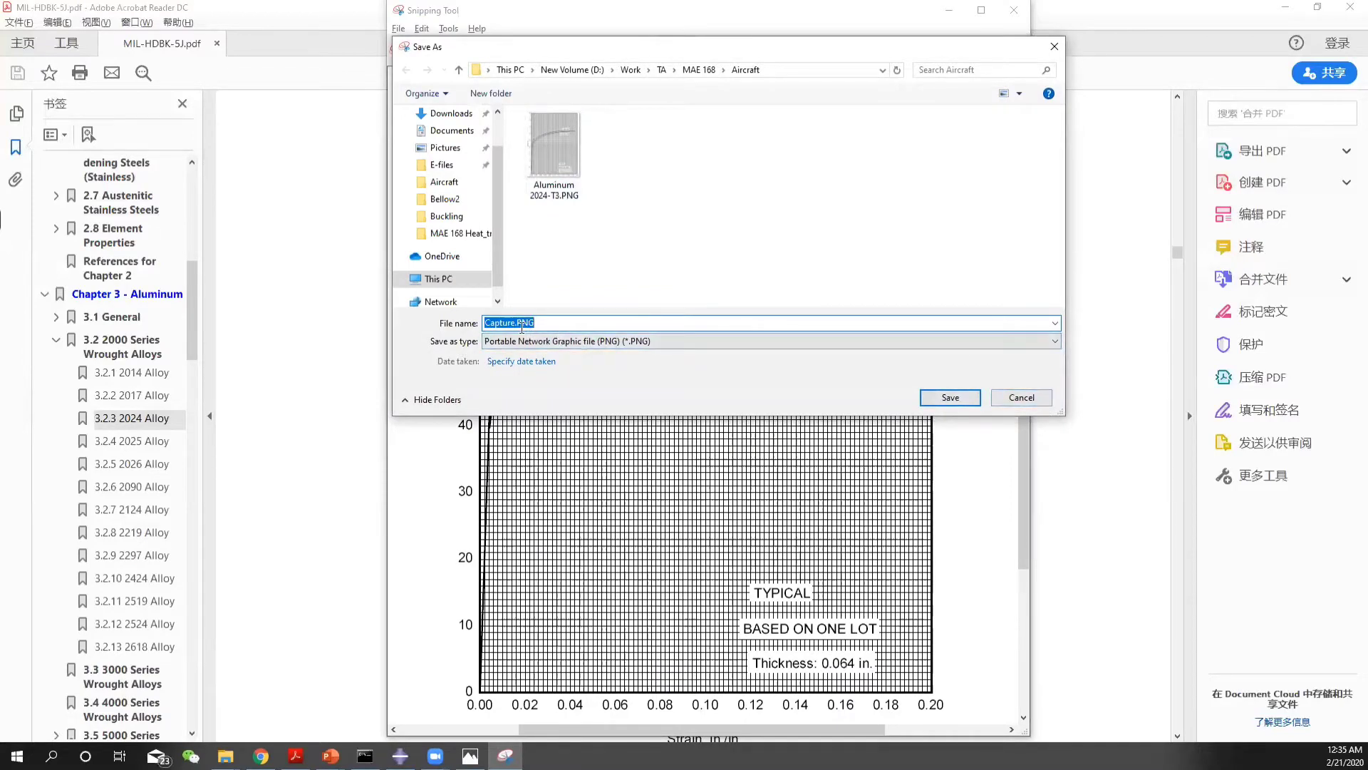
click(1043, 399)
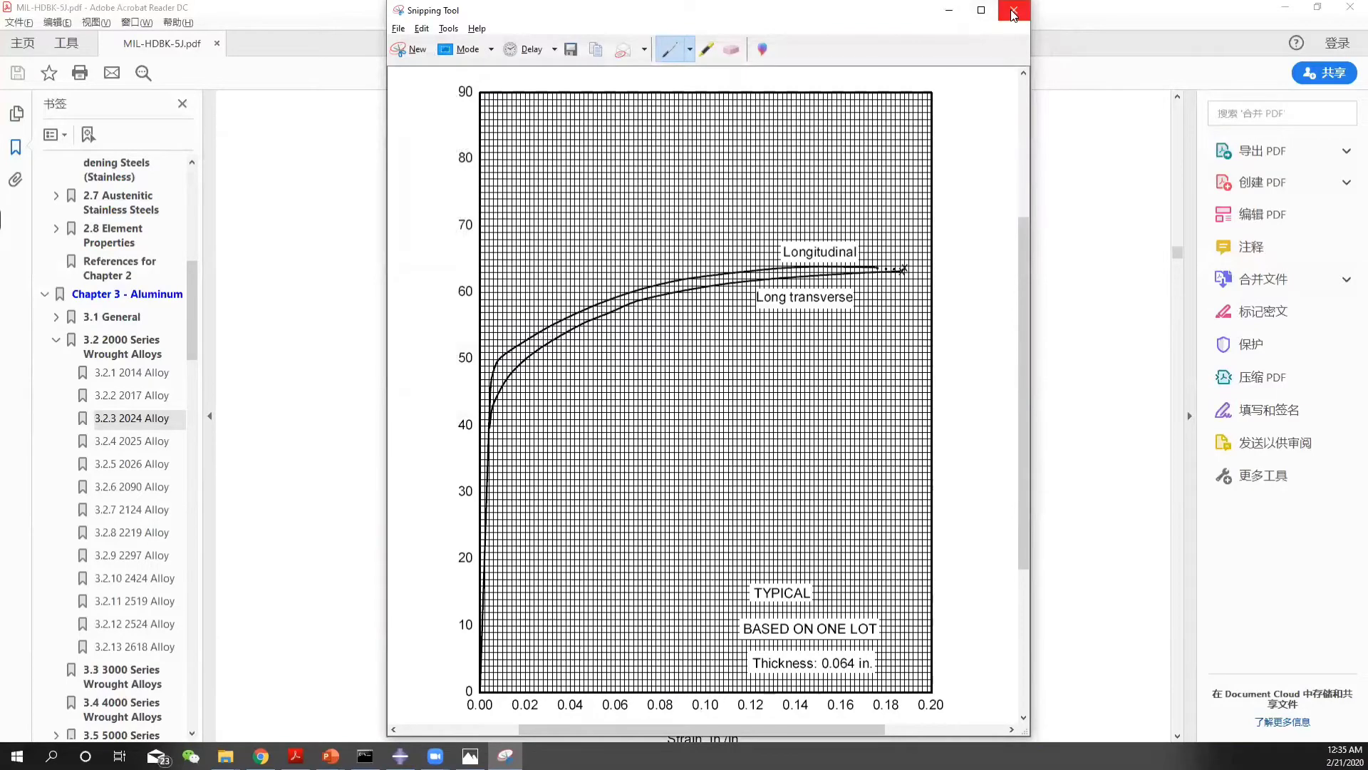
Switch to WebPlotDigitizer and load the chart image Aluminum 2024-T3.PNG from the Aircraft folder
click(953, 11)
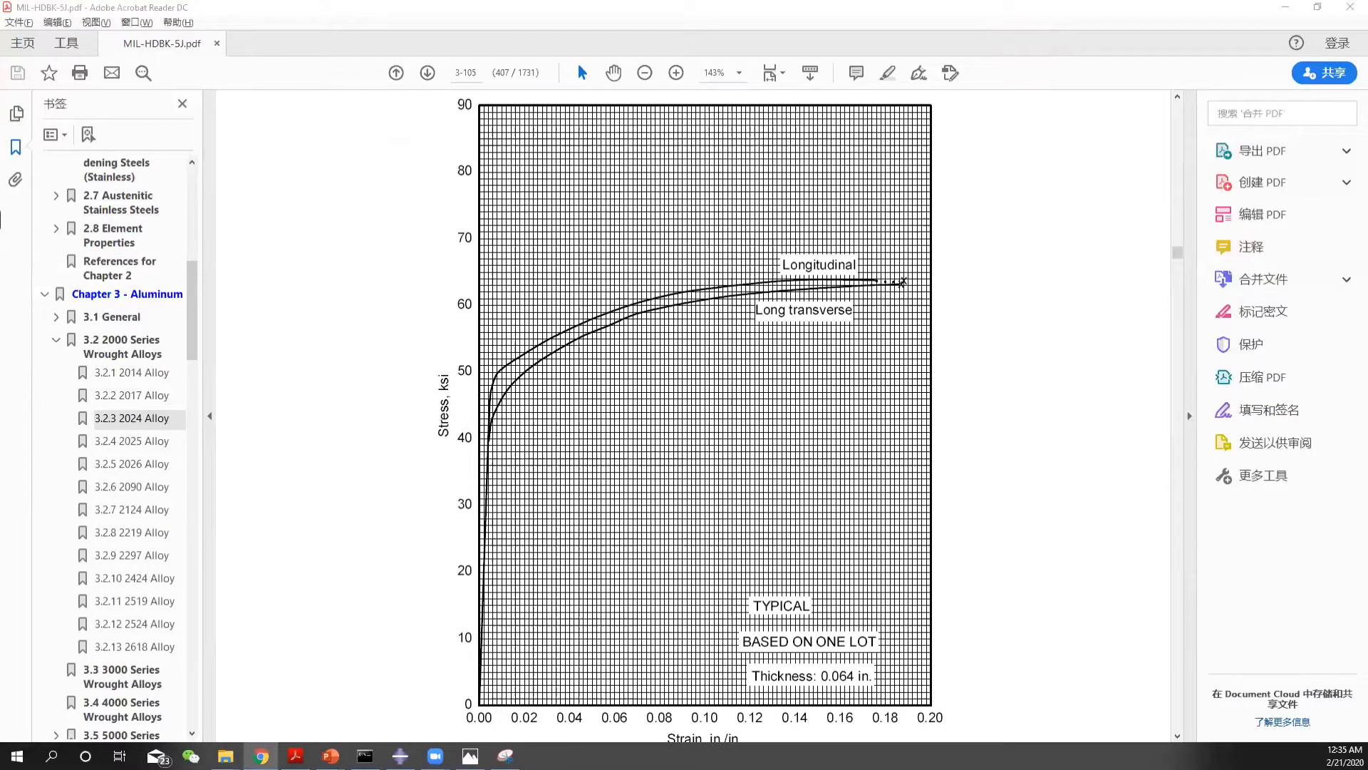
key(alt+Tab)
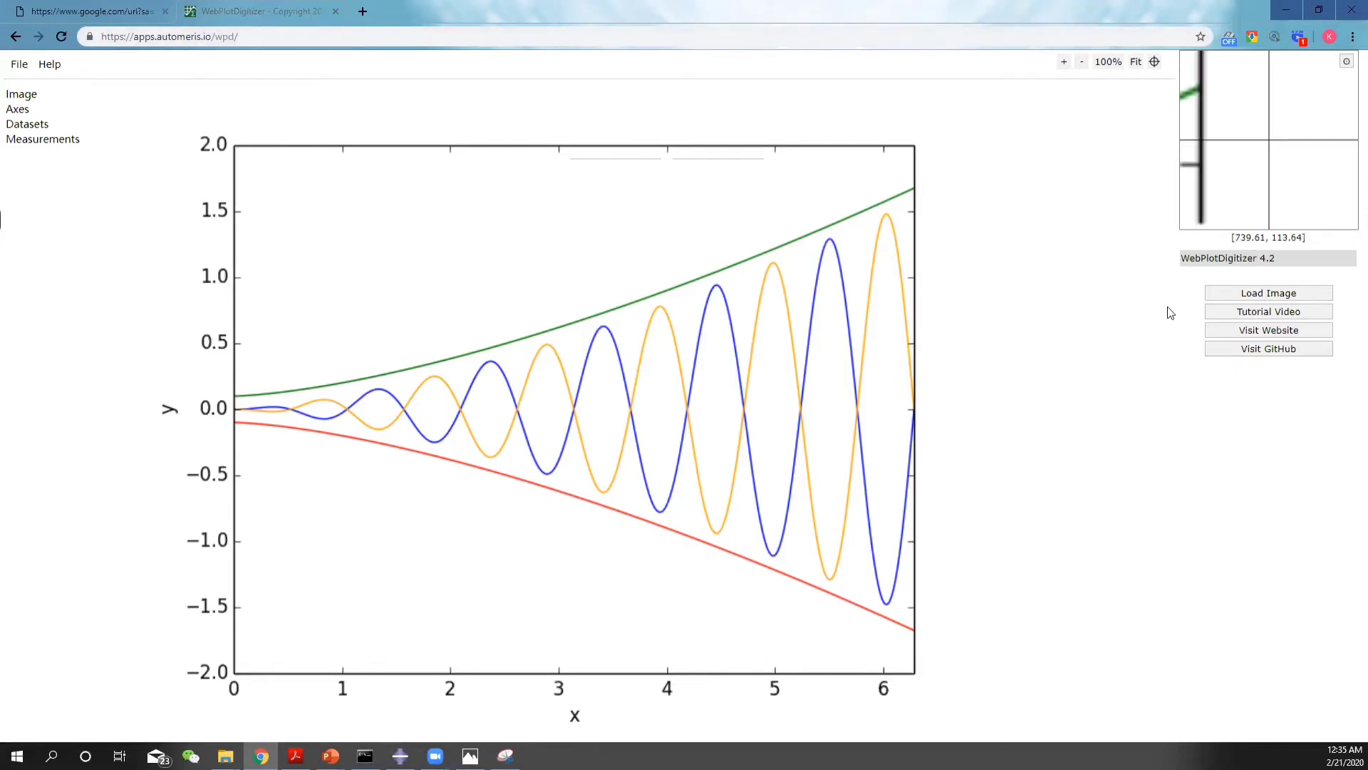
click(1268, 293)
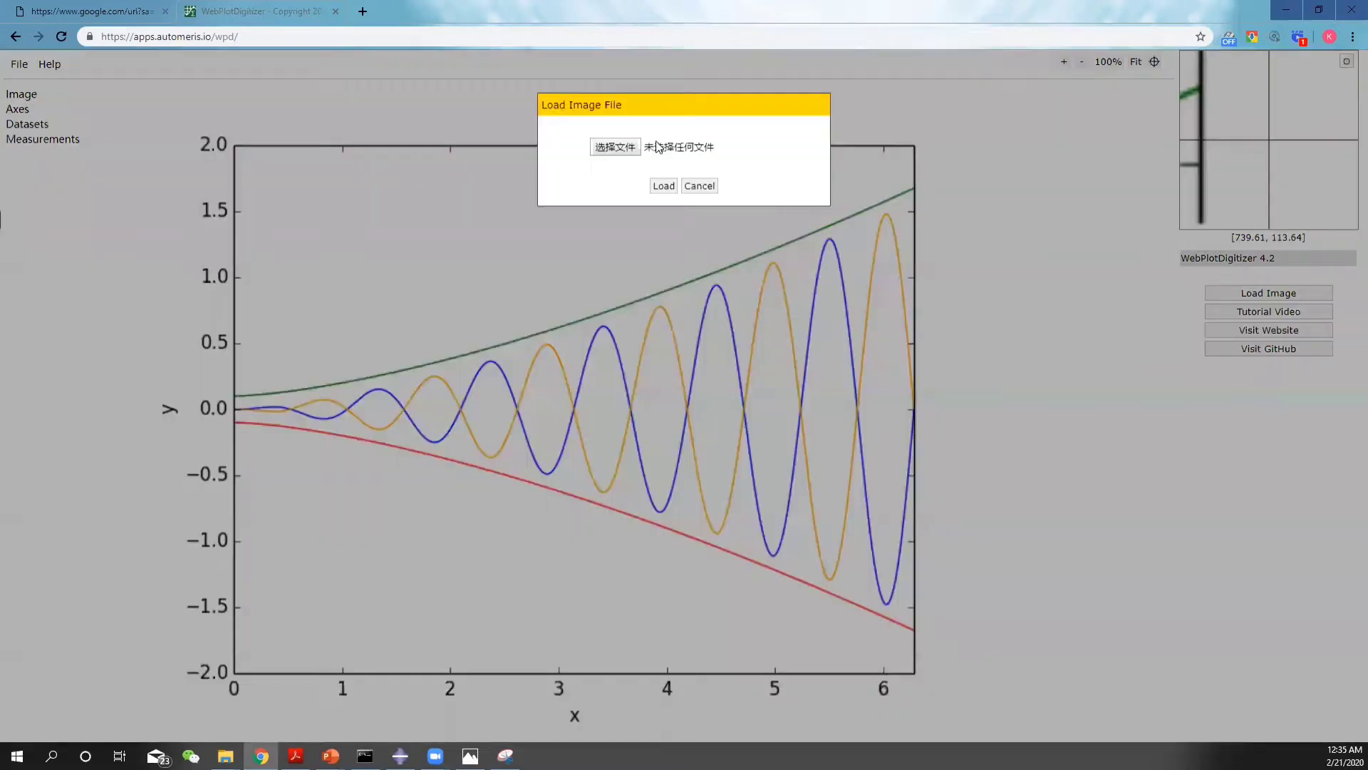
click(614, 141)
click(249, 118)
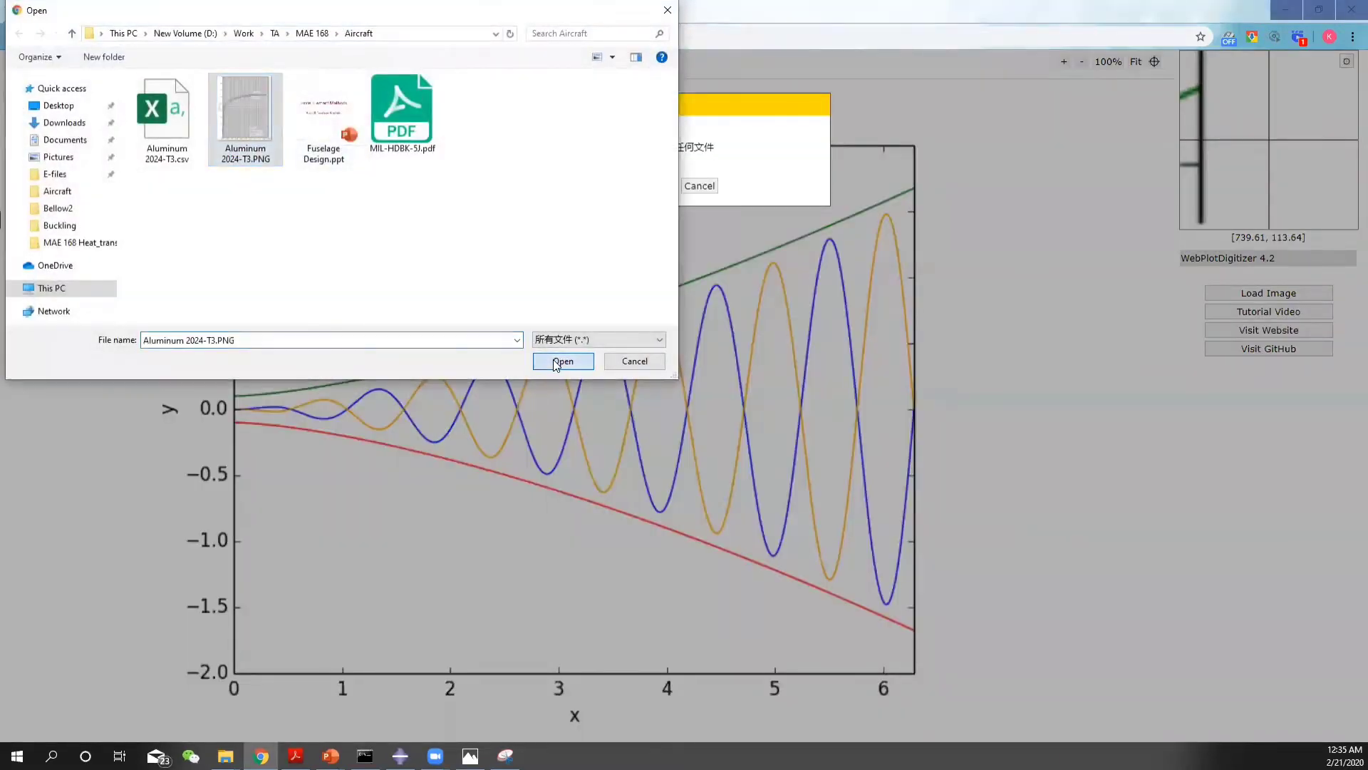
click(562, 361)
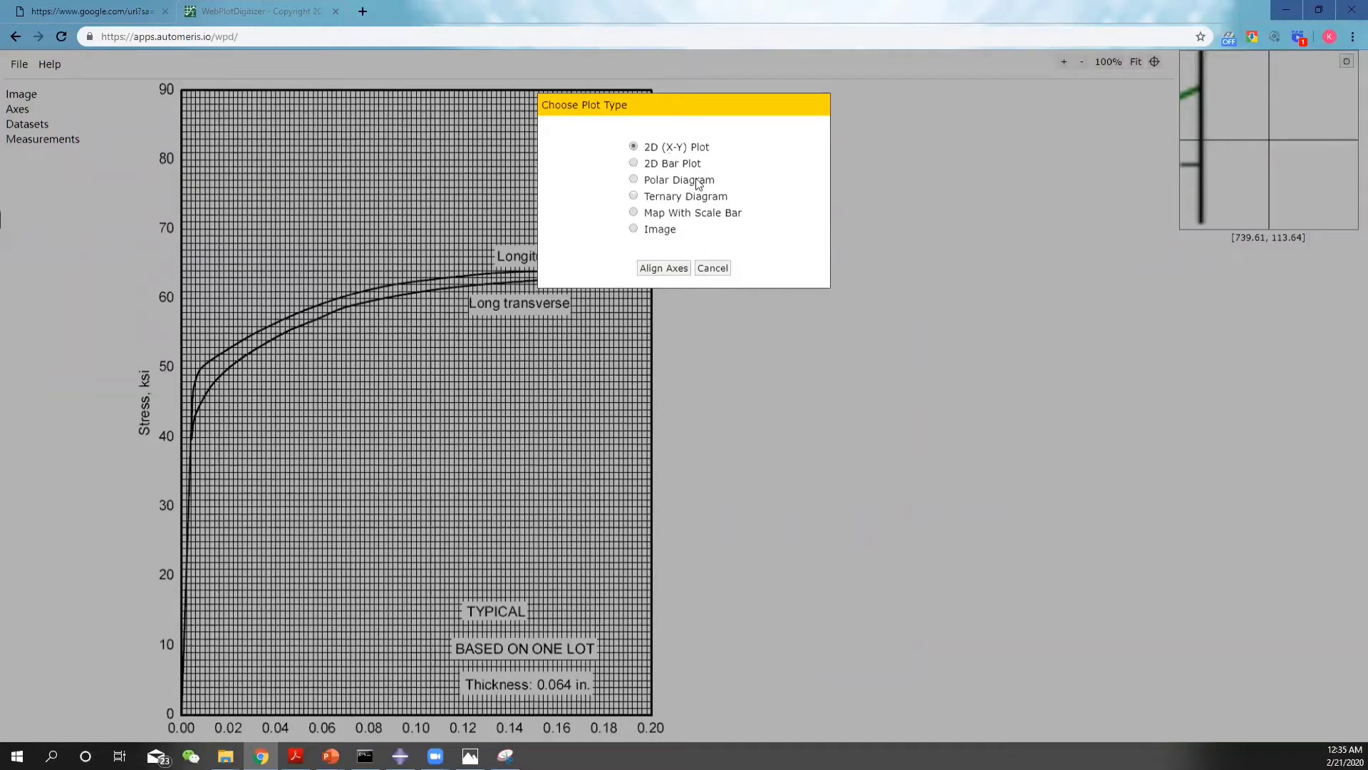
Choose the 2D (X-Y) plot type and place axis calibration points at X 0.00 and 0.20 and Y 0 and 90
click(679, 273)
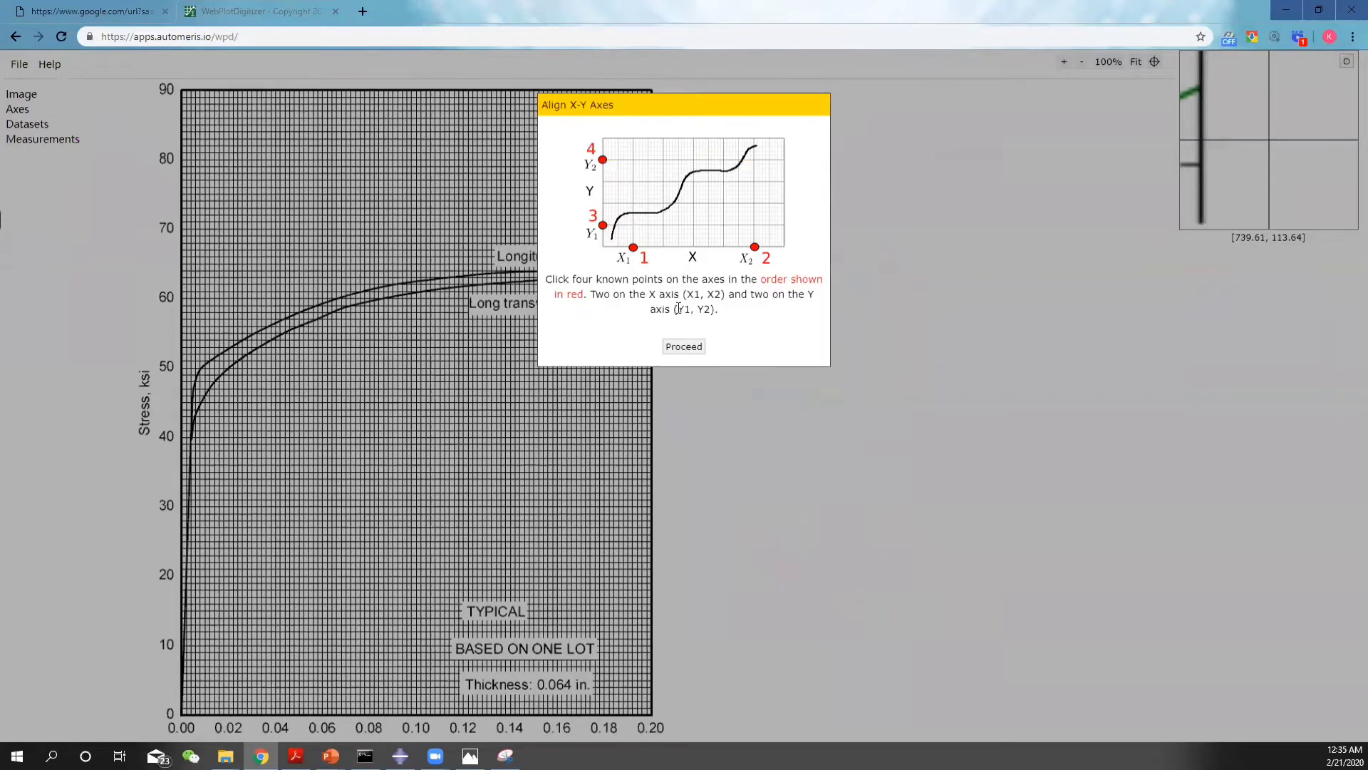
click(684, 346)
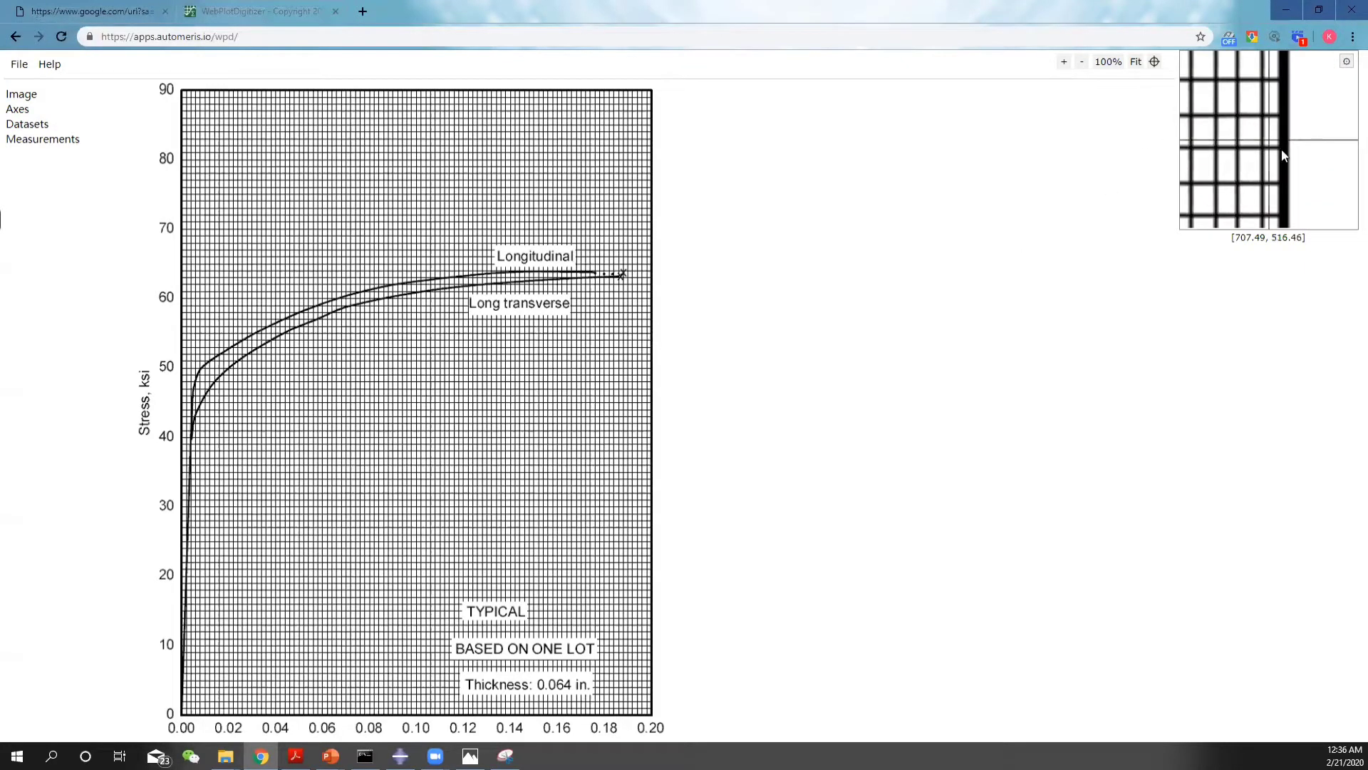
click(181, 713)
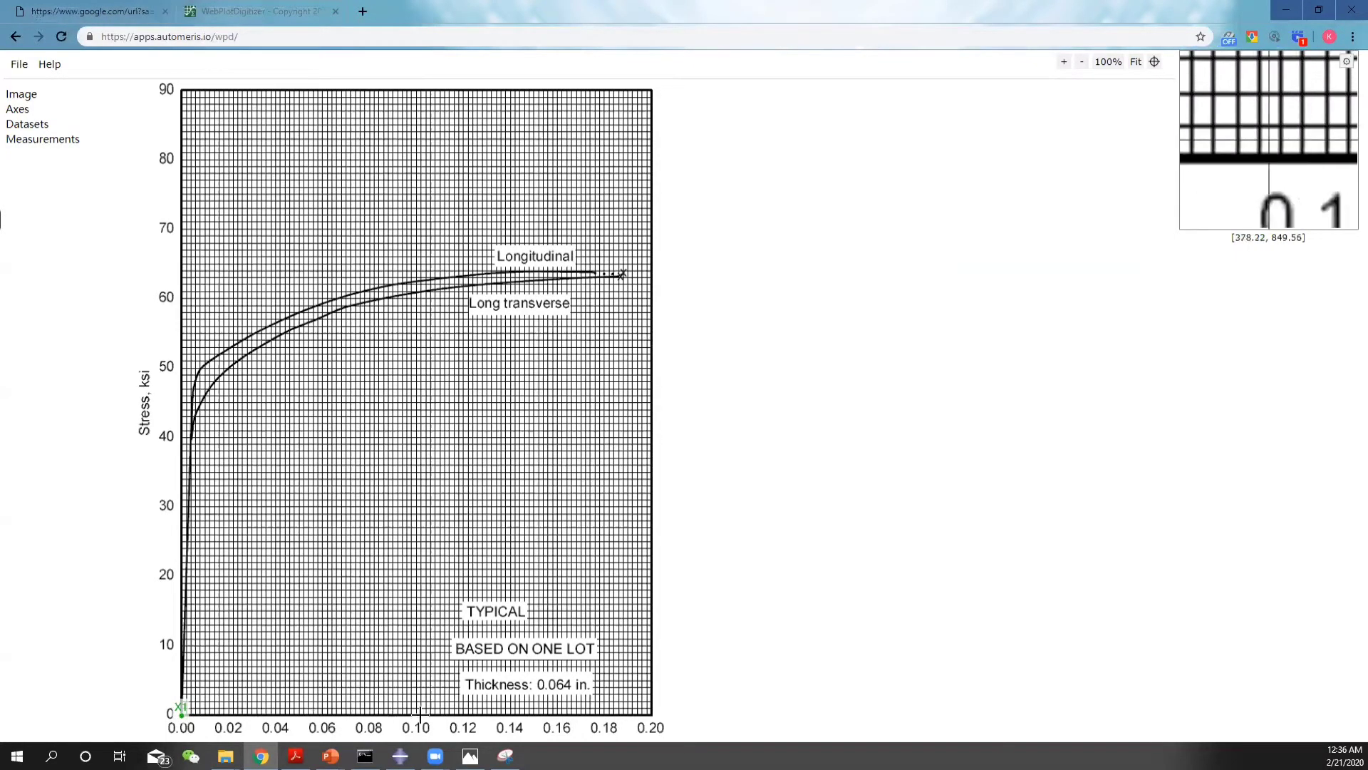
click(651, 713)
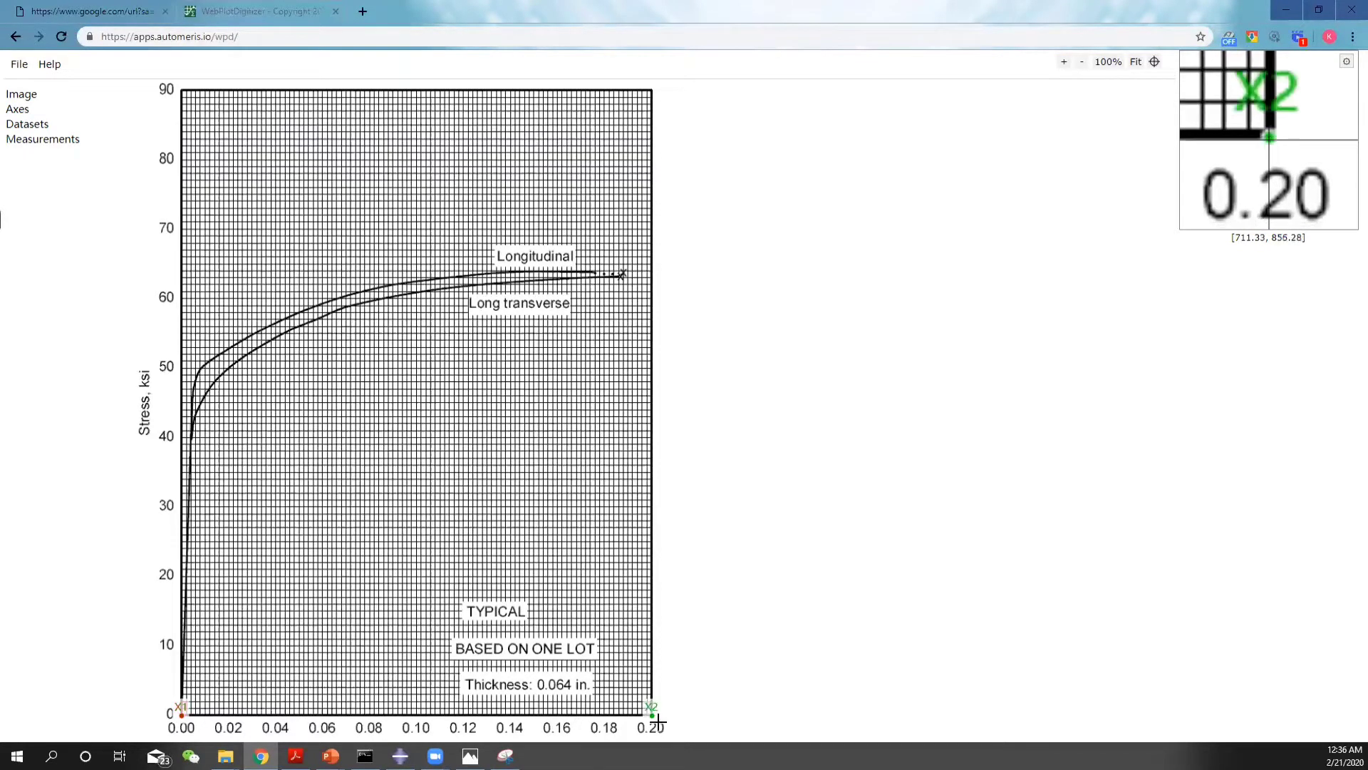
click(181, 714)
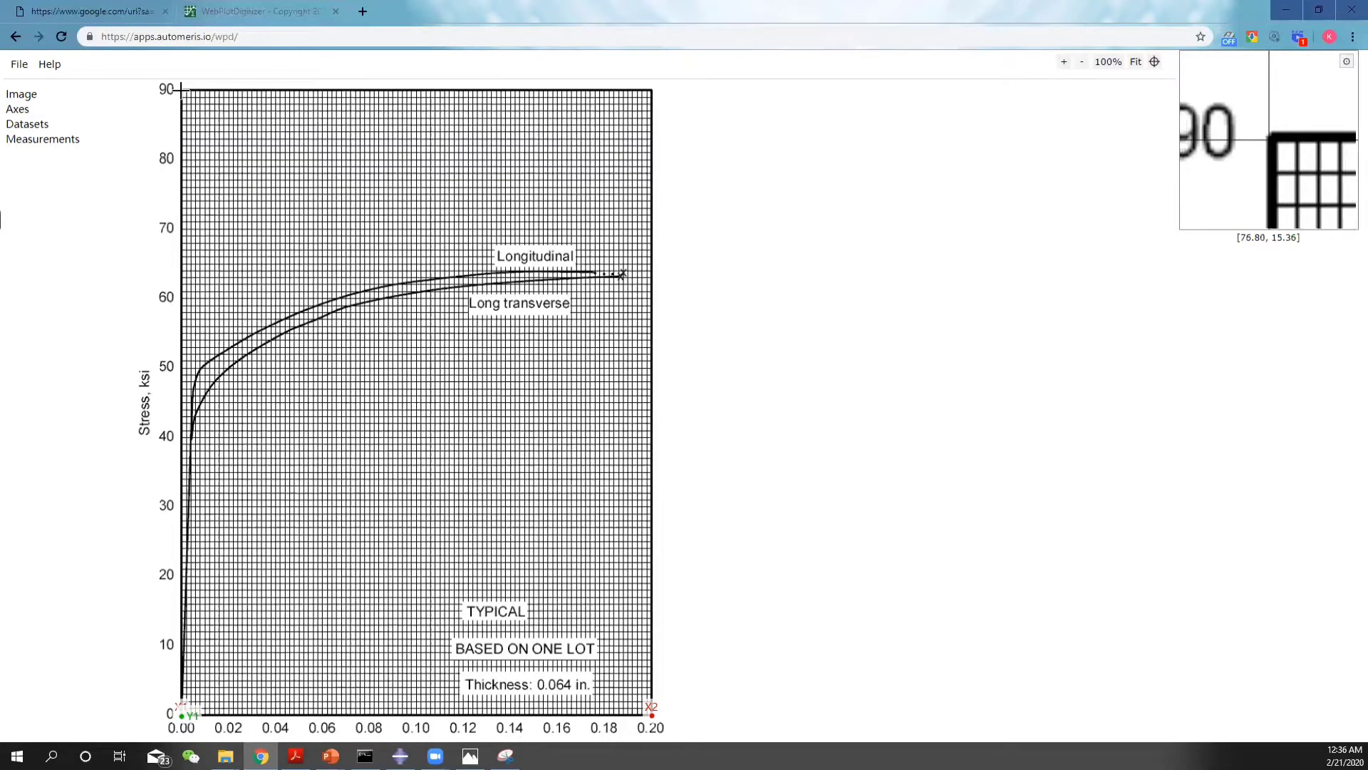
click(181, 89)
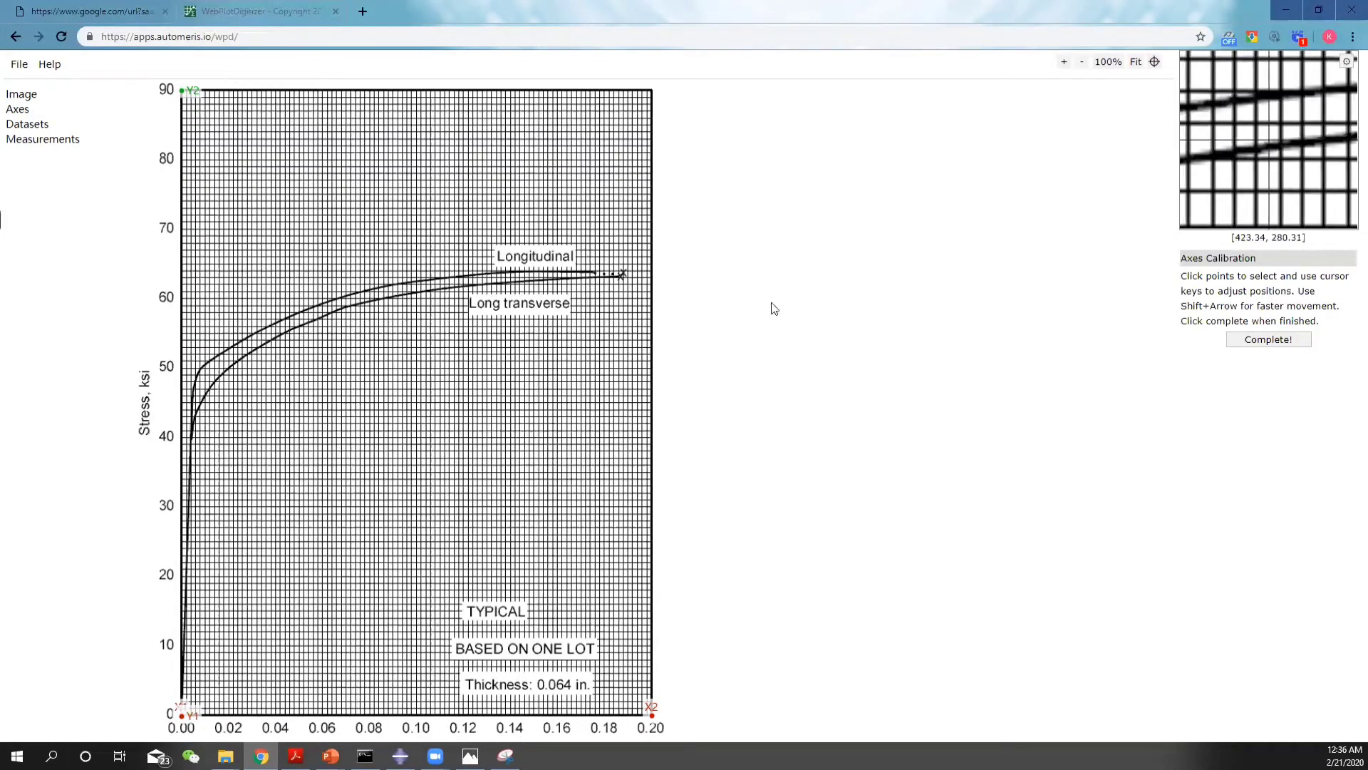
Calibrate the axes with X values 0 and 0.2 and Y values 0 and 90000 for the placed points
click(1277, 343)
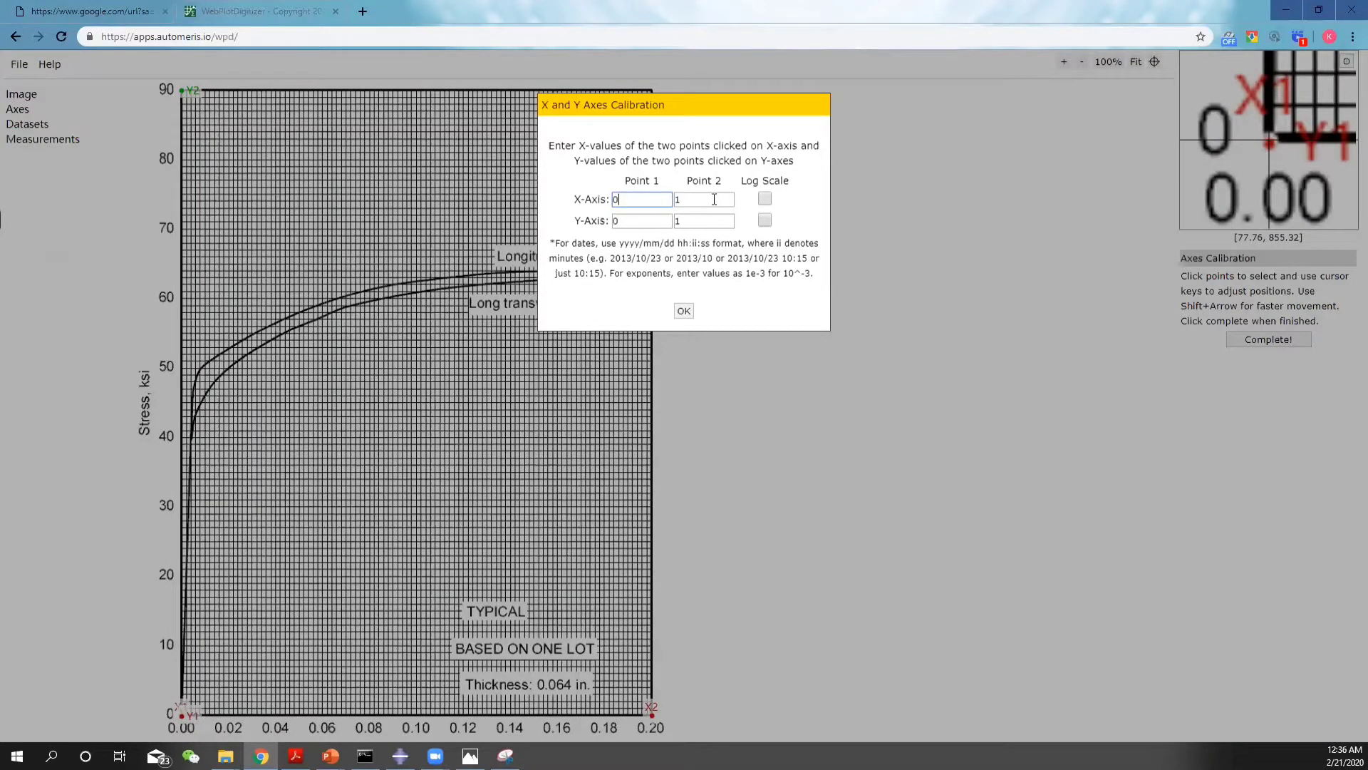
key(Tab)
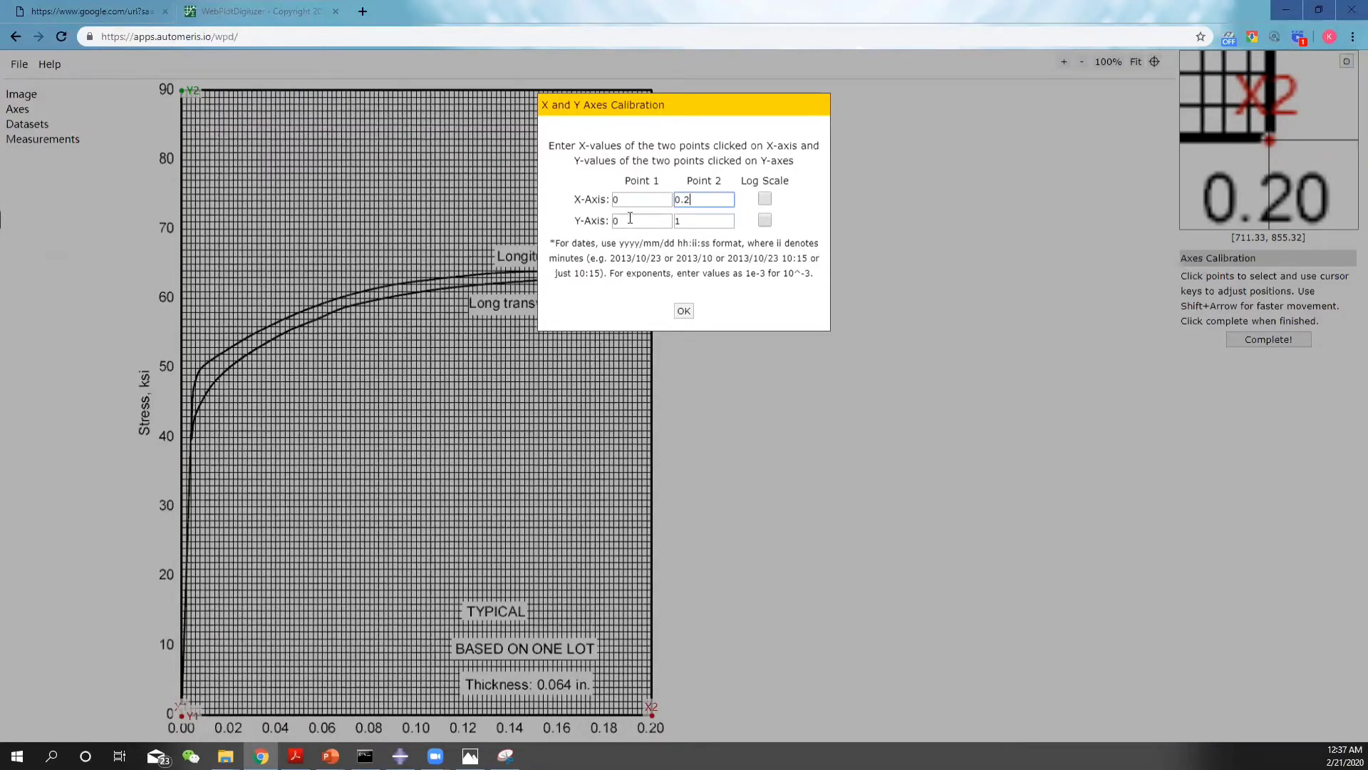
click(630, 218)
drag(630, 219, 610, 219)
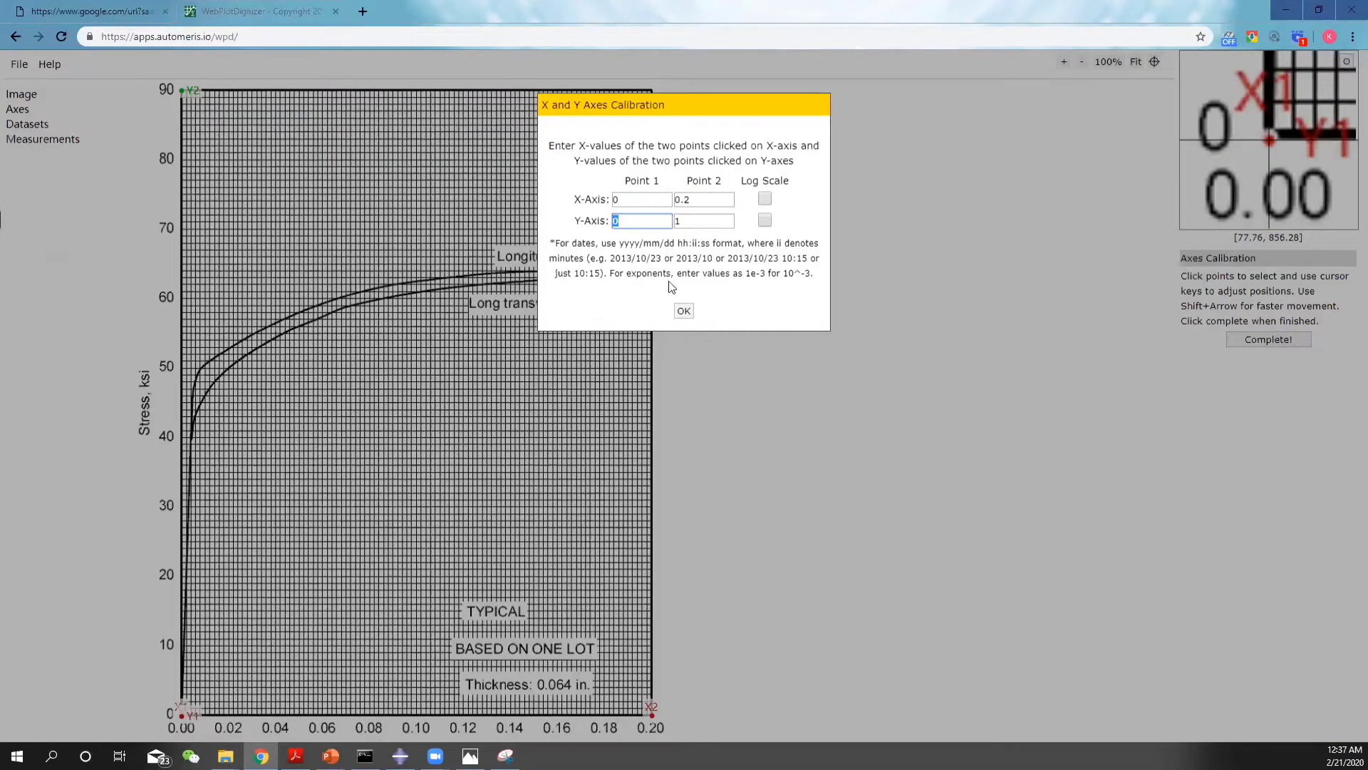
drag(692, 218, 673, 220)
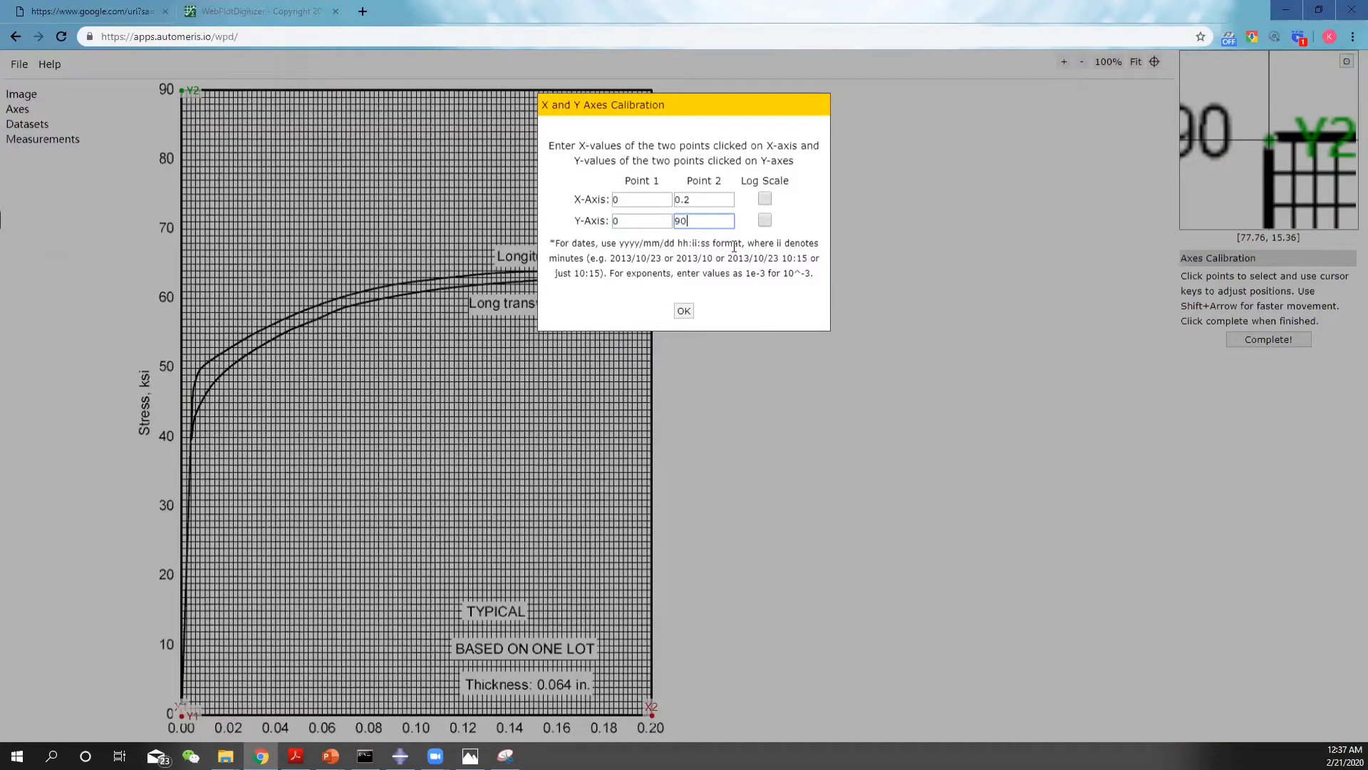
click(684, 311)
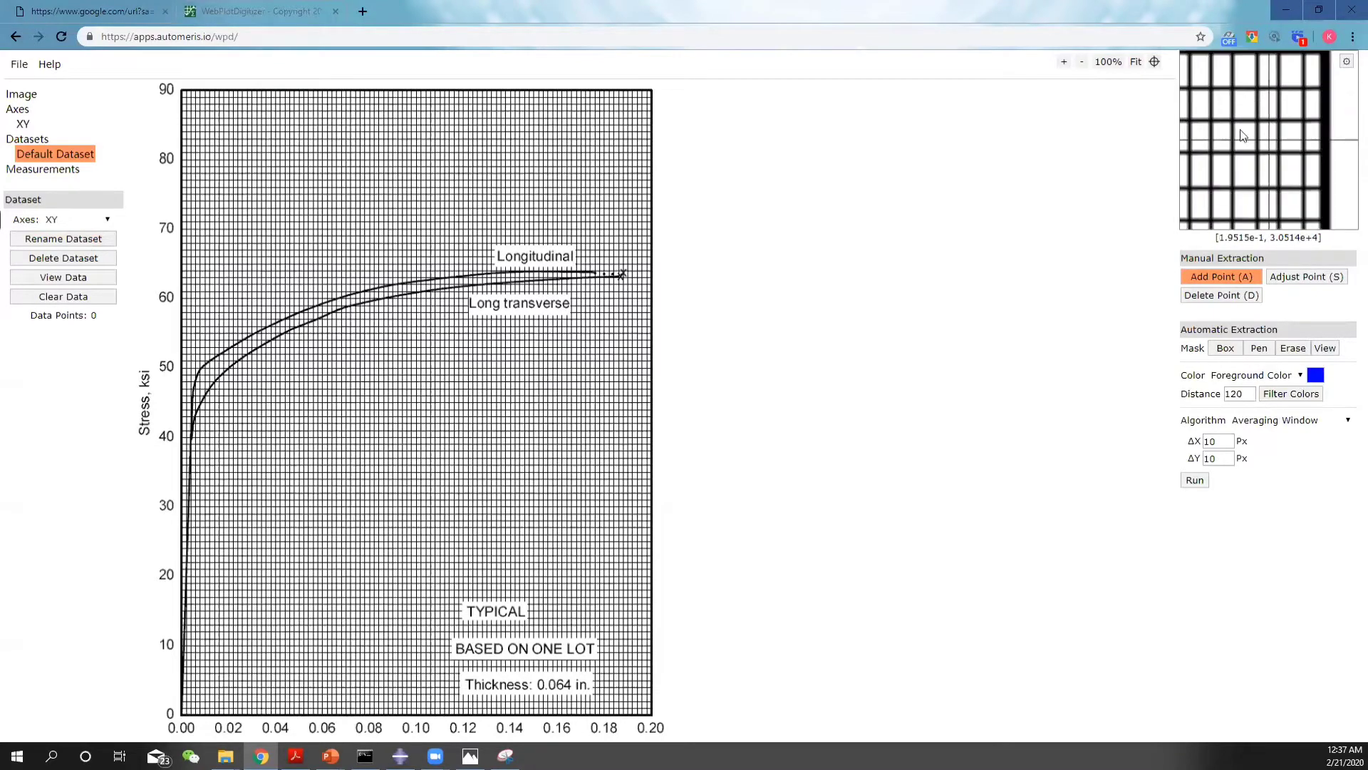
Add data points along the Long transverse curve from the origin up to a strain of about 0.02
click(182, 712)
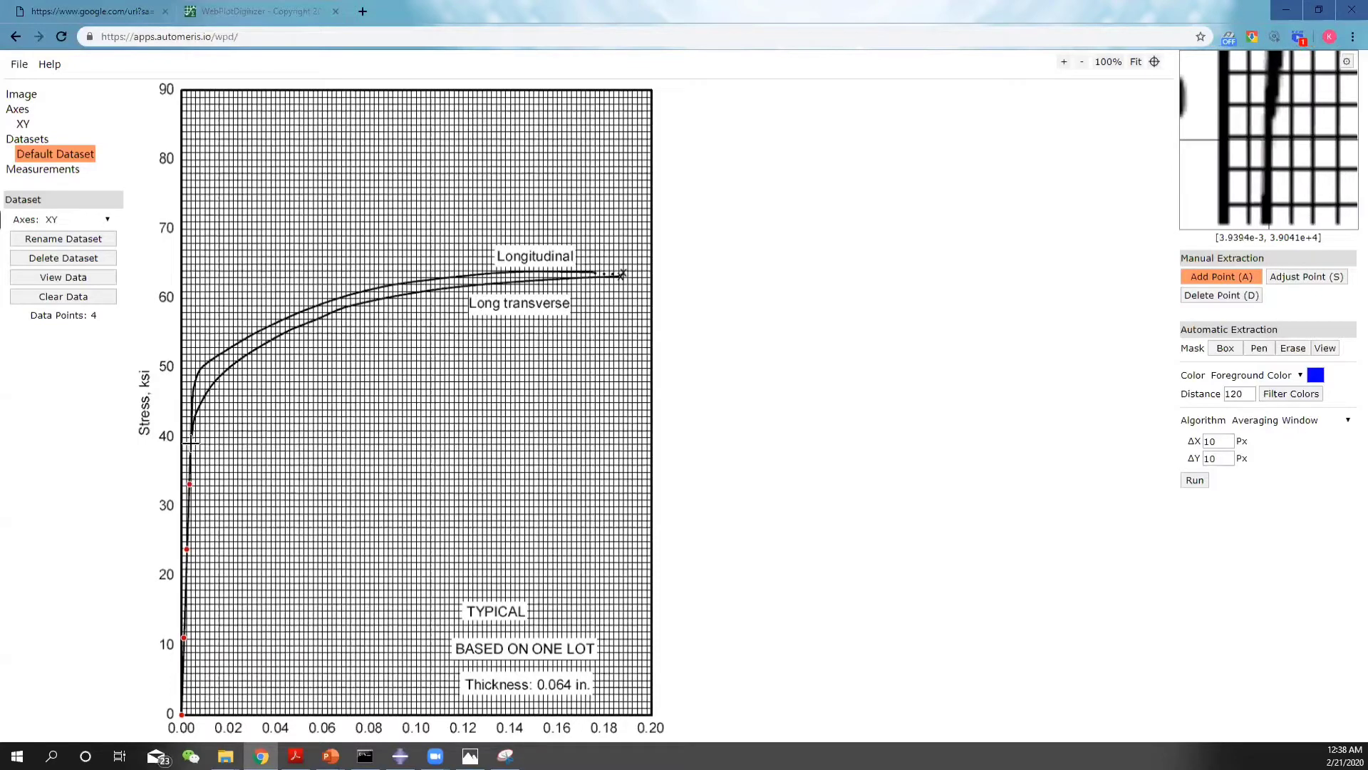
click(191, 444)
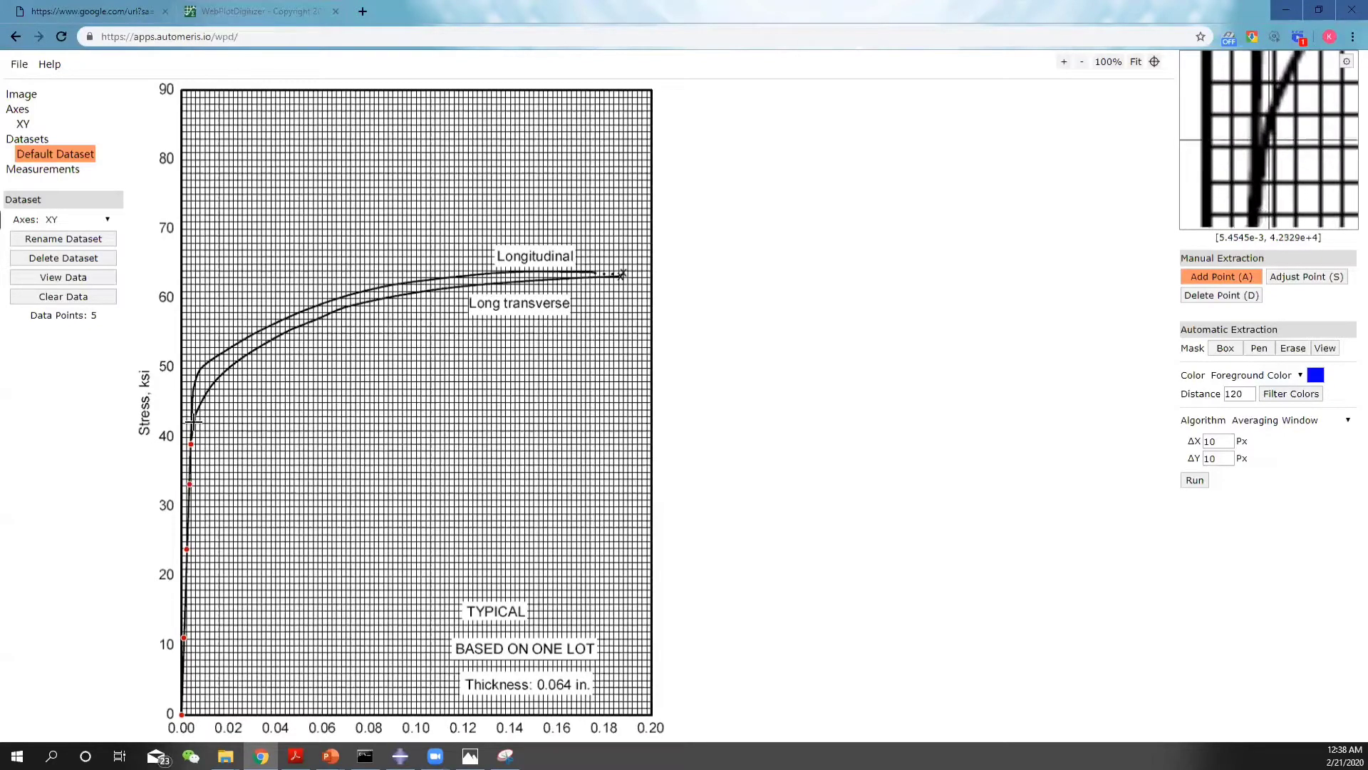
click(193, 423)
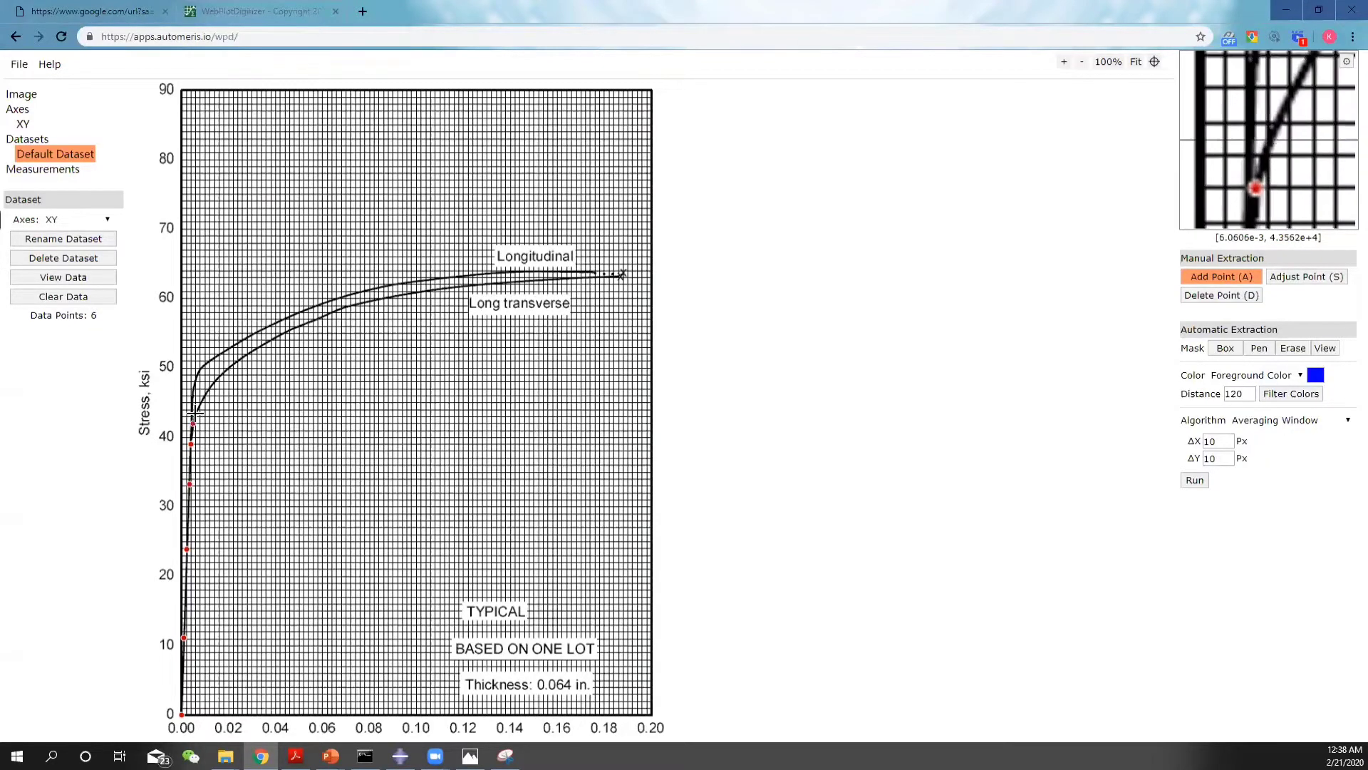
click(198, 407)
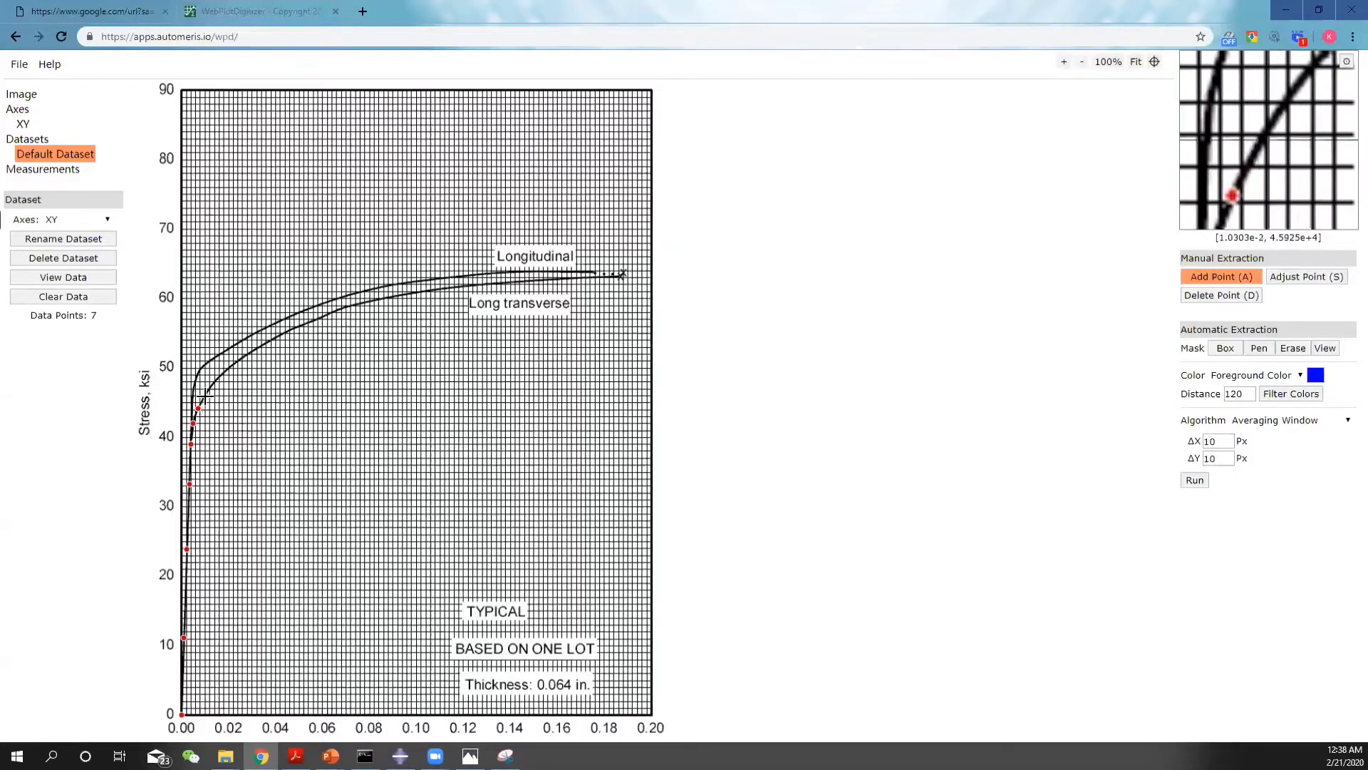
click(210, 390)
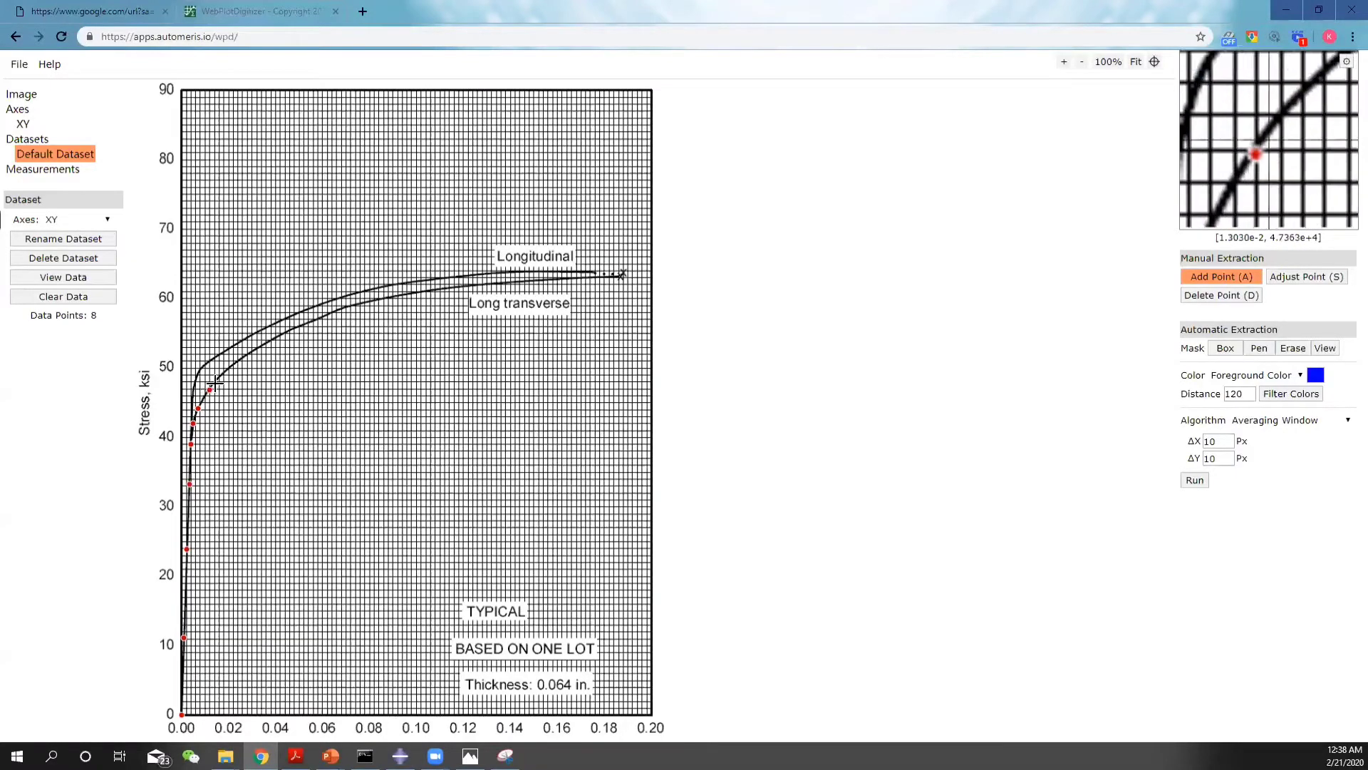
click(230, 369)
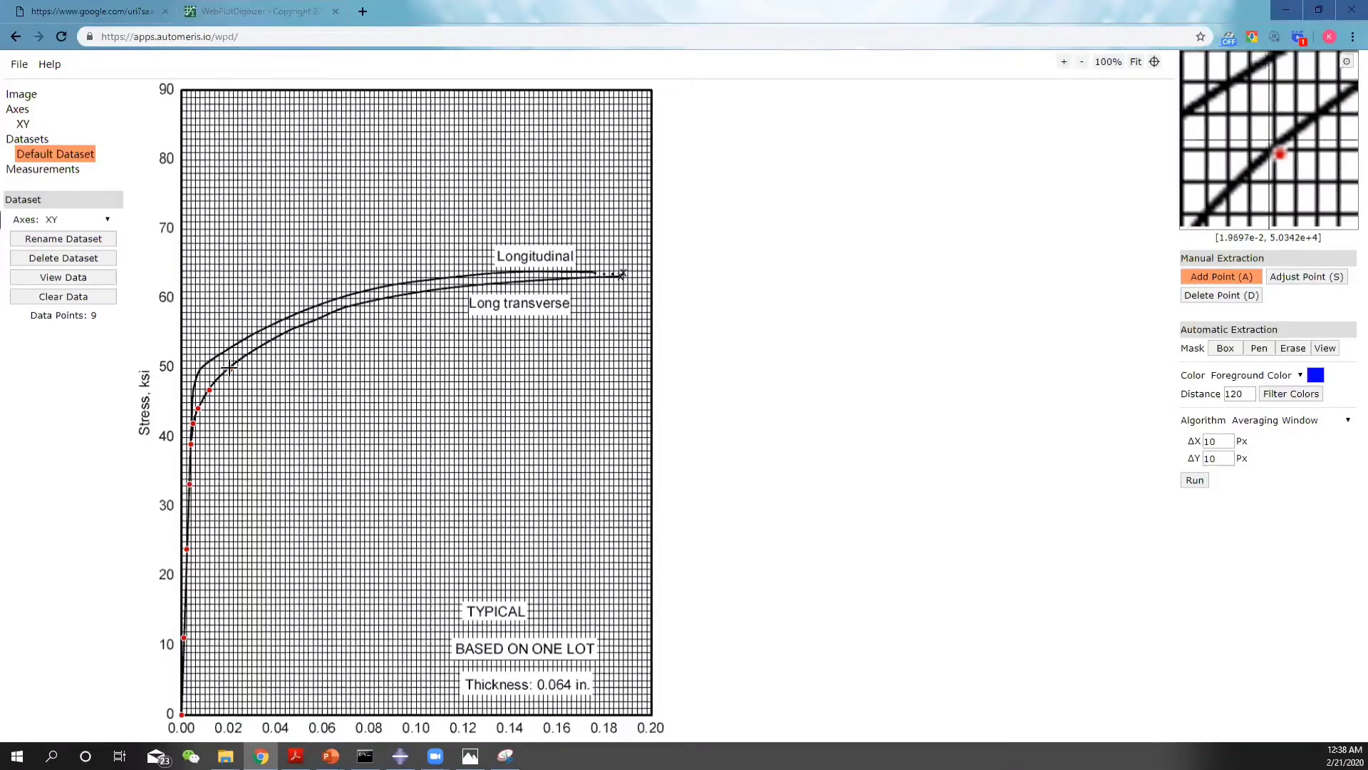
Delete the off-curve point near strain 0.02, and add points on the Long transverse curve at about strain 0.018 and at its end mark
click(1196, 300)
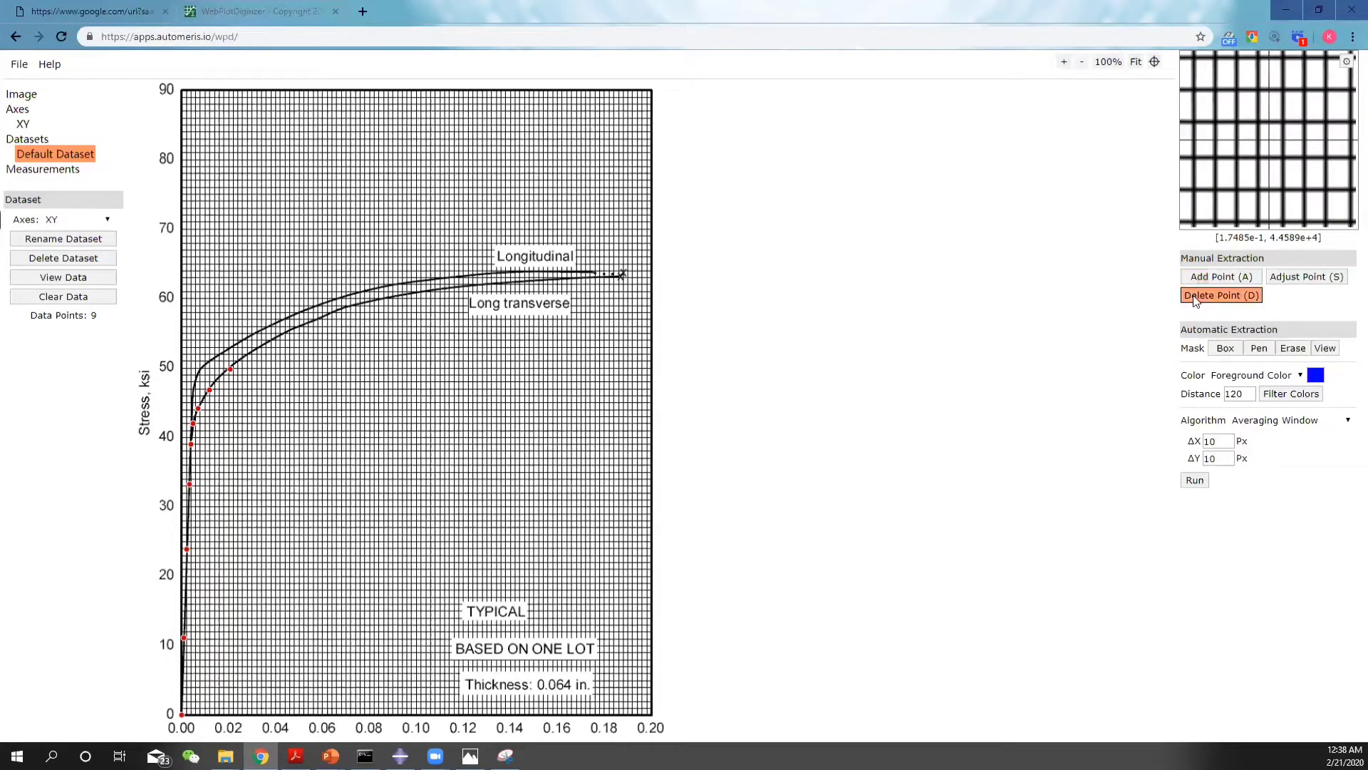
click(228, 367)
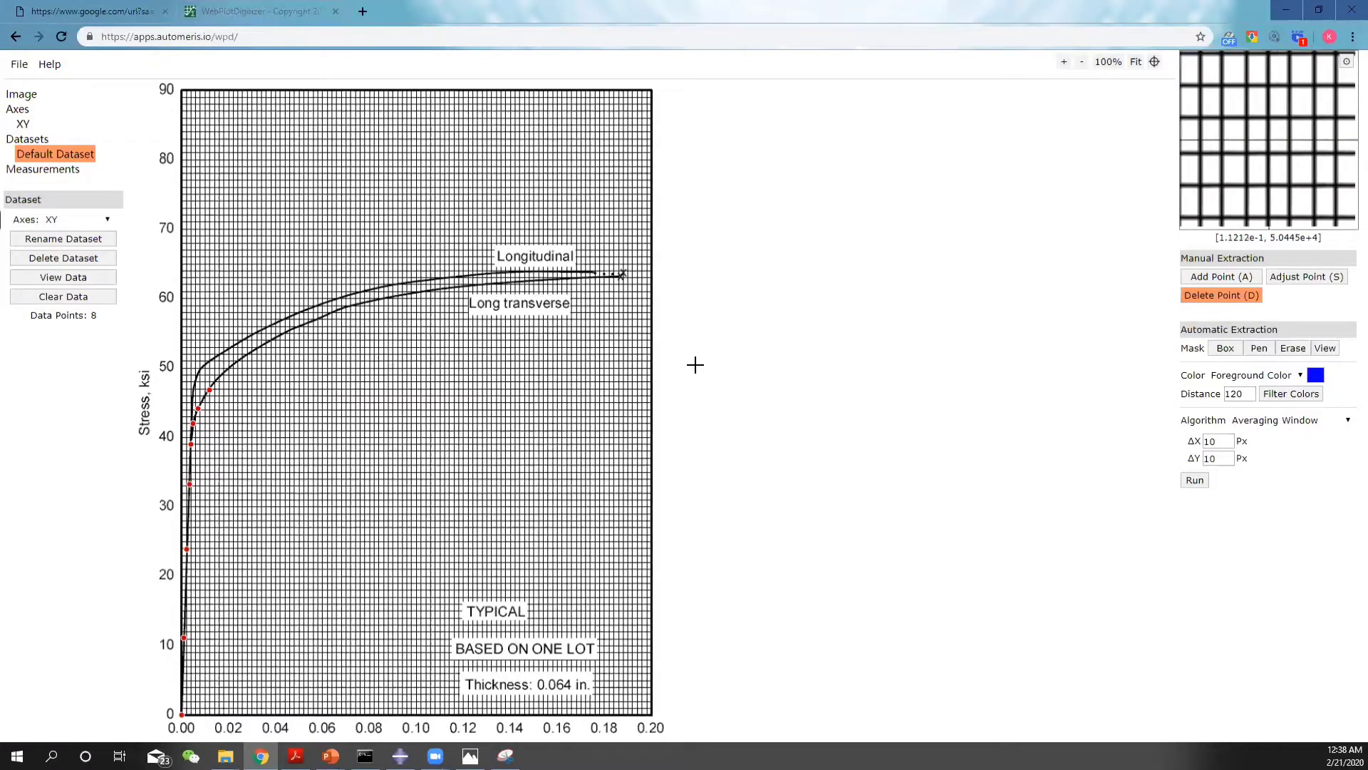
click(1232, 279)
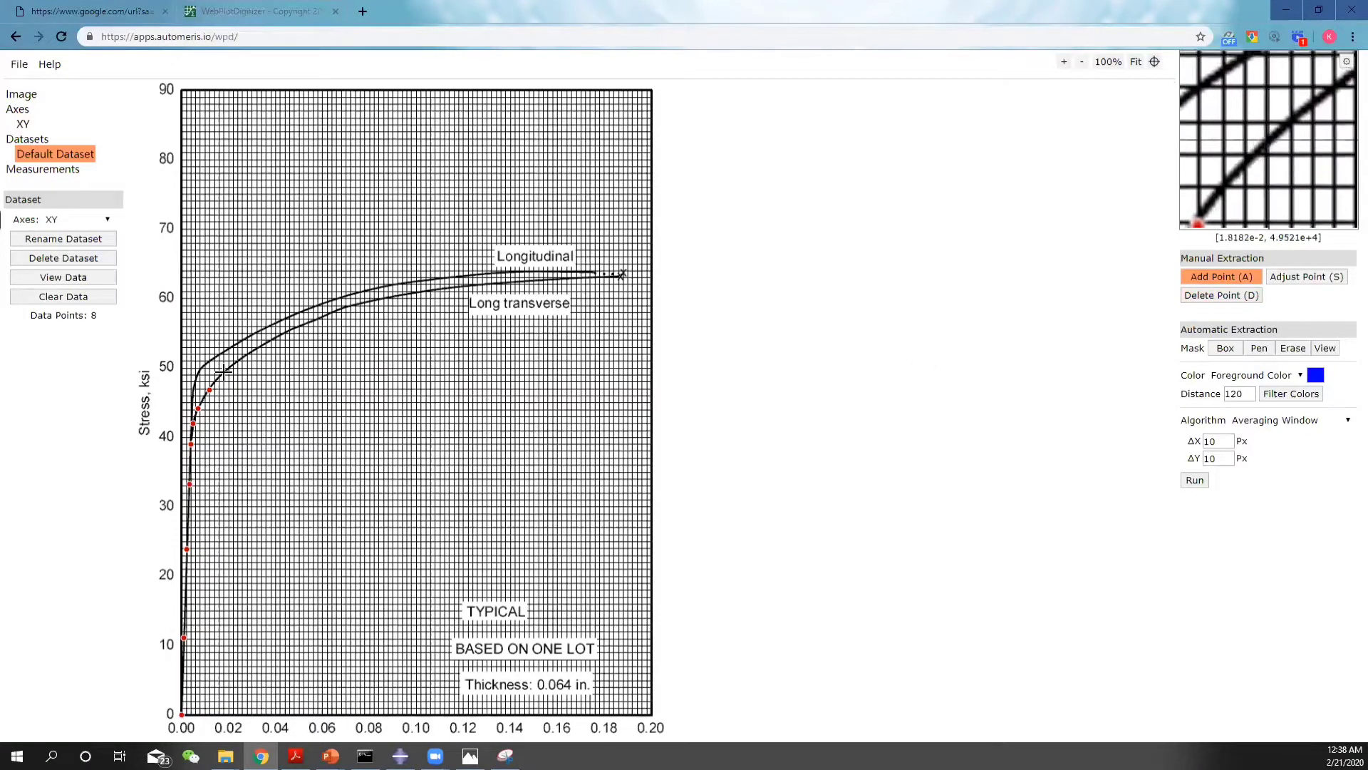
click(224, 372)
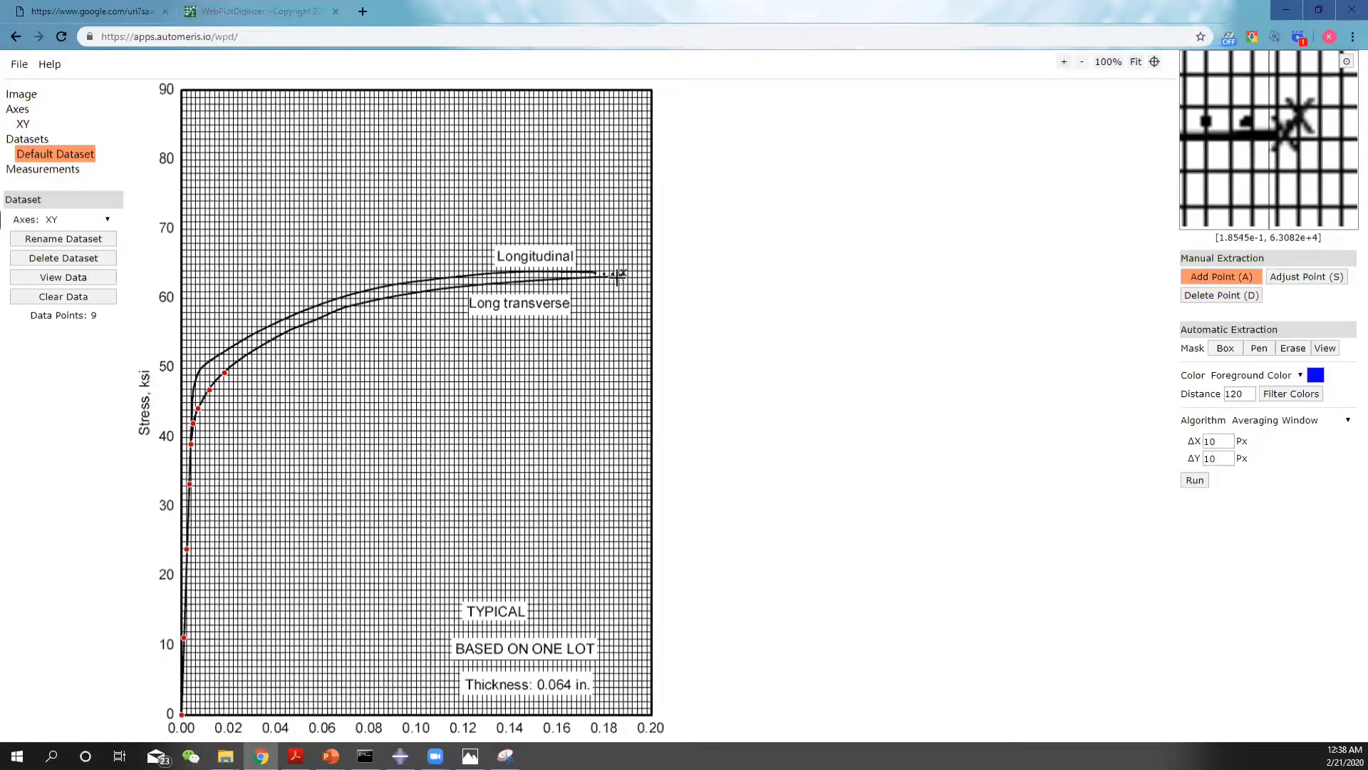
click(619, 276)
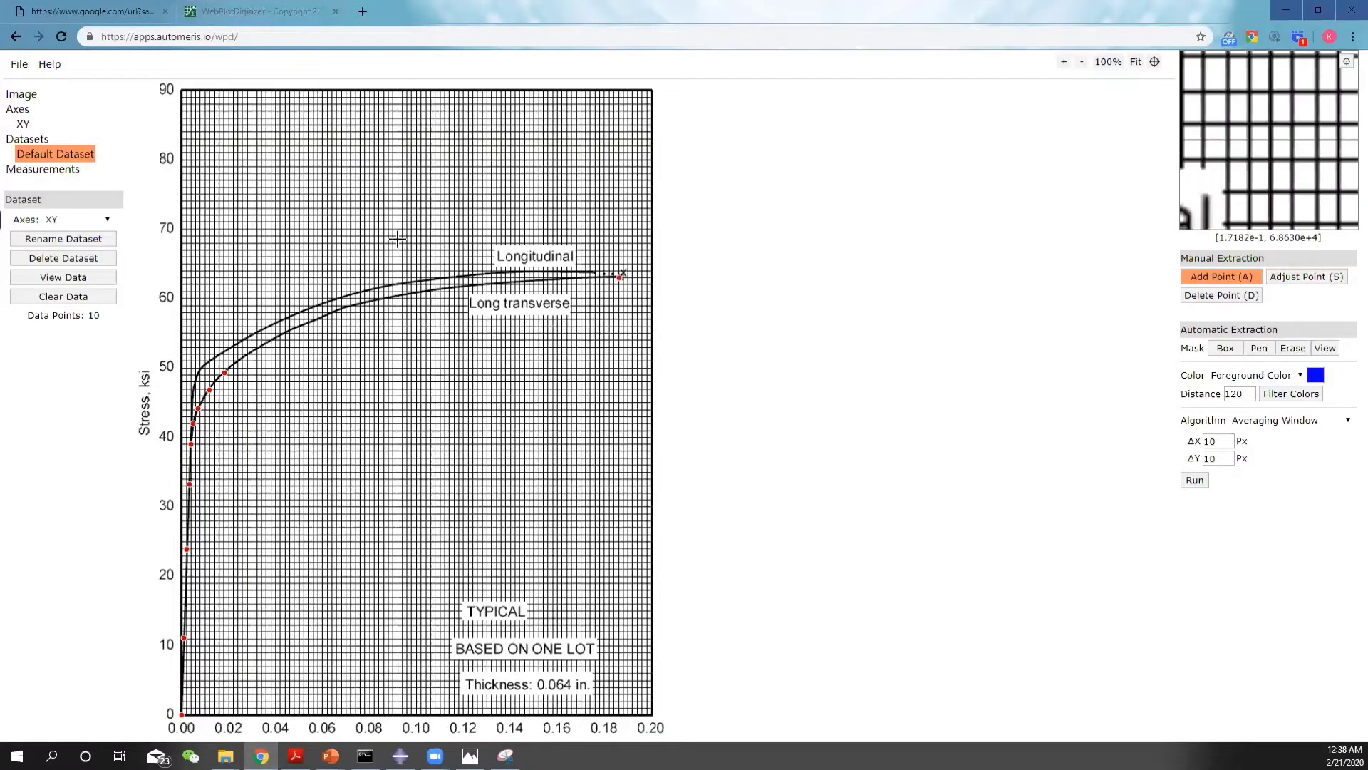
View the acquired X, Y data of the default dataset and the CSV download option without saving a file
click(74, 279)
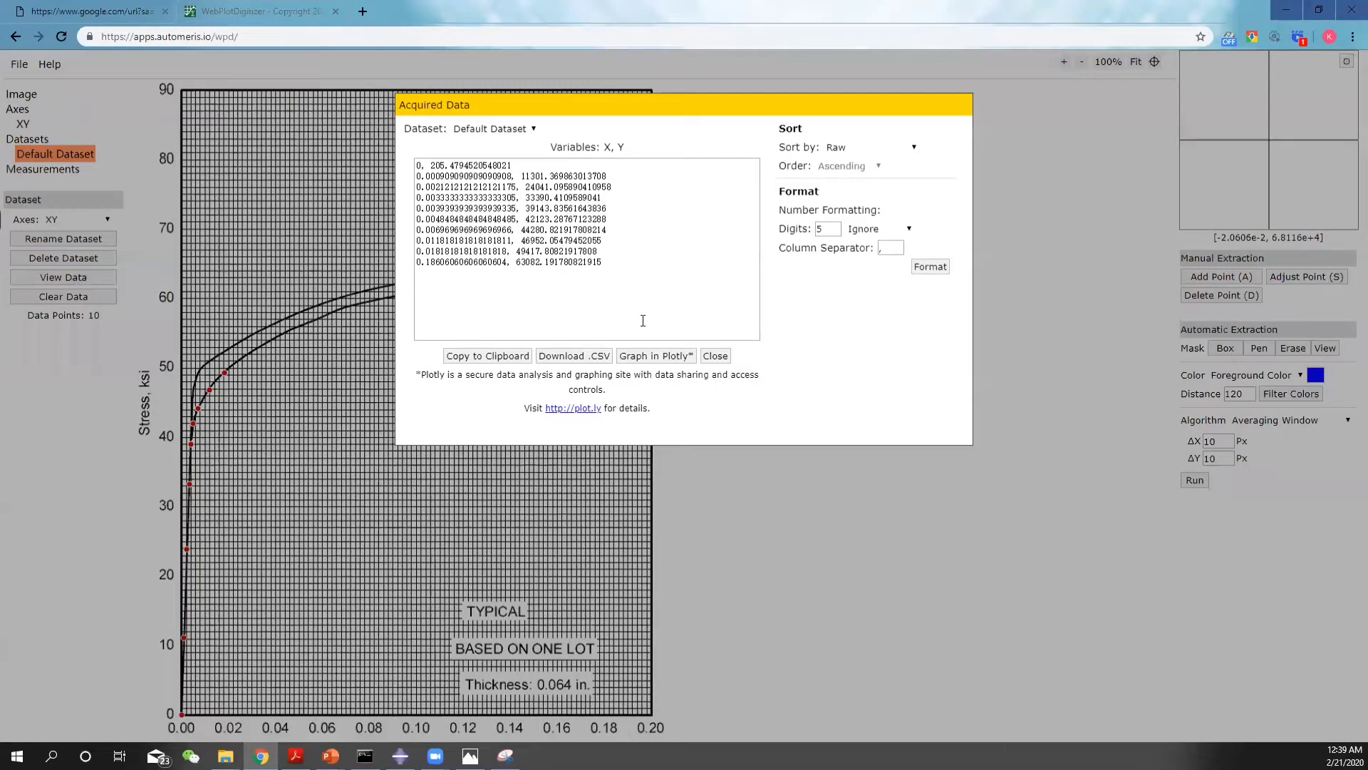
click(576, 356)
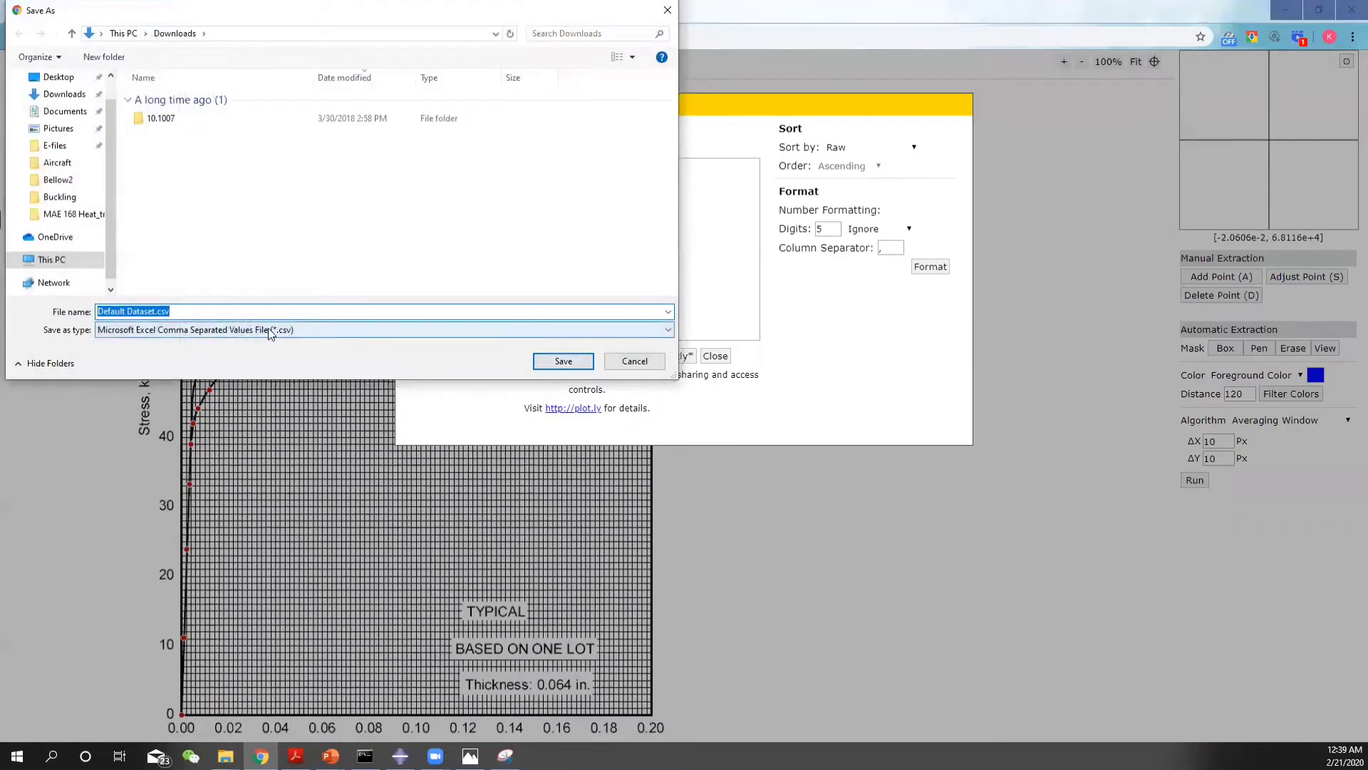
click(169, 313)
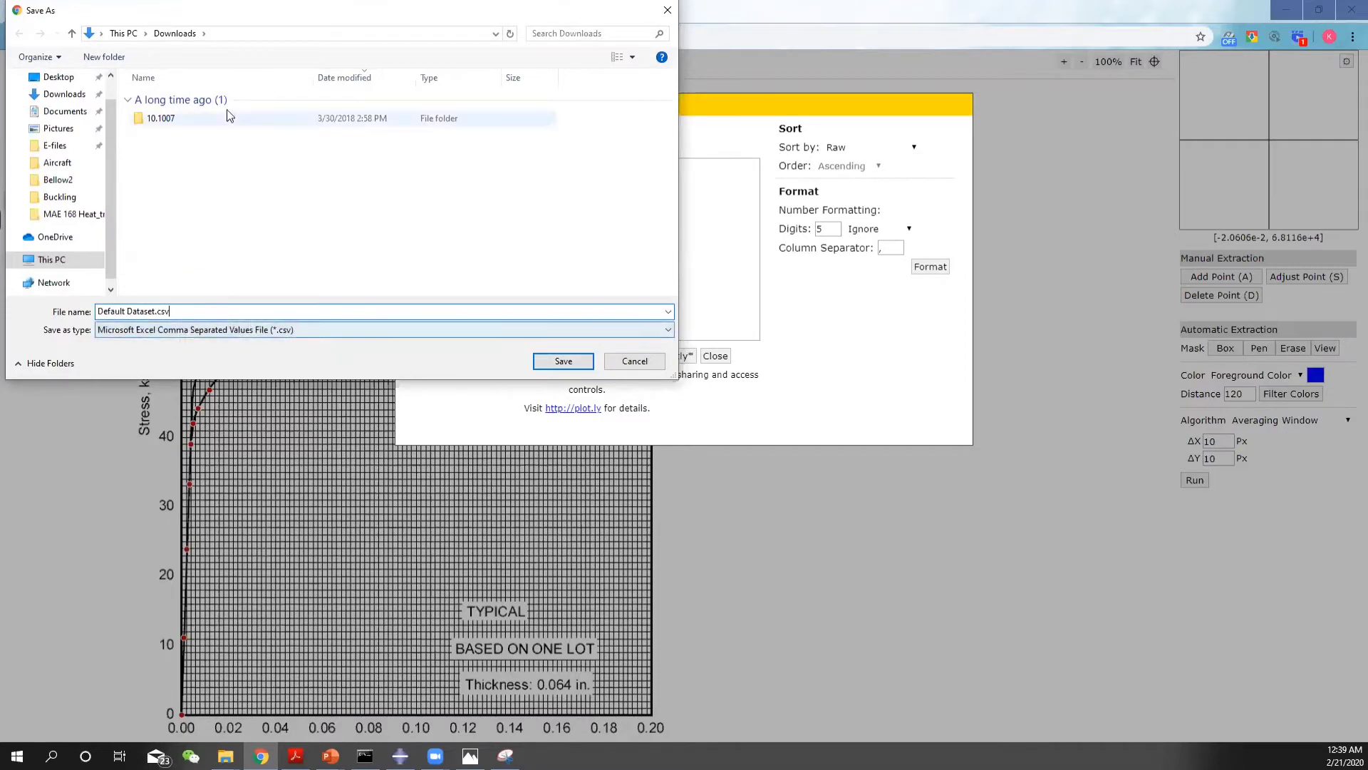
click(634, 361)
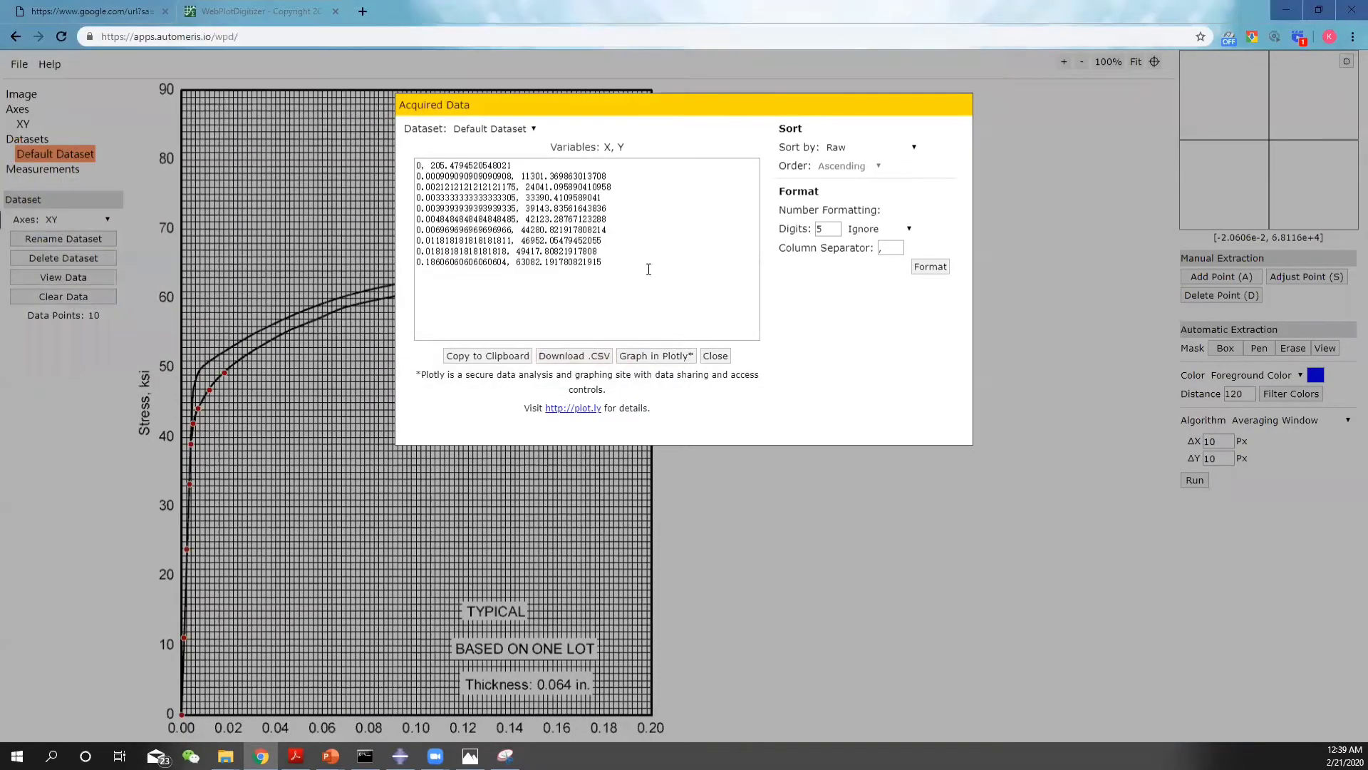
click(714, 356)
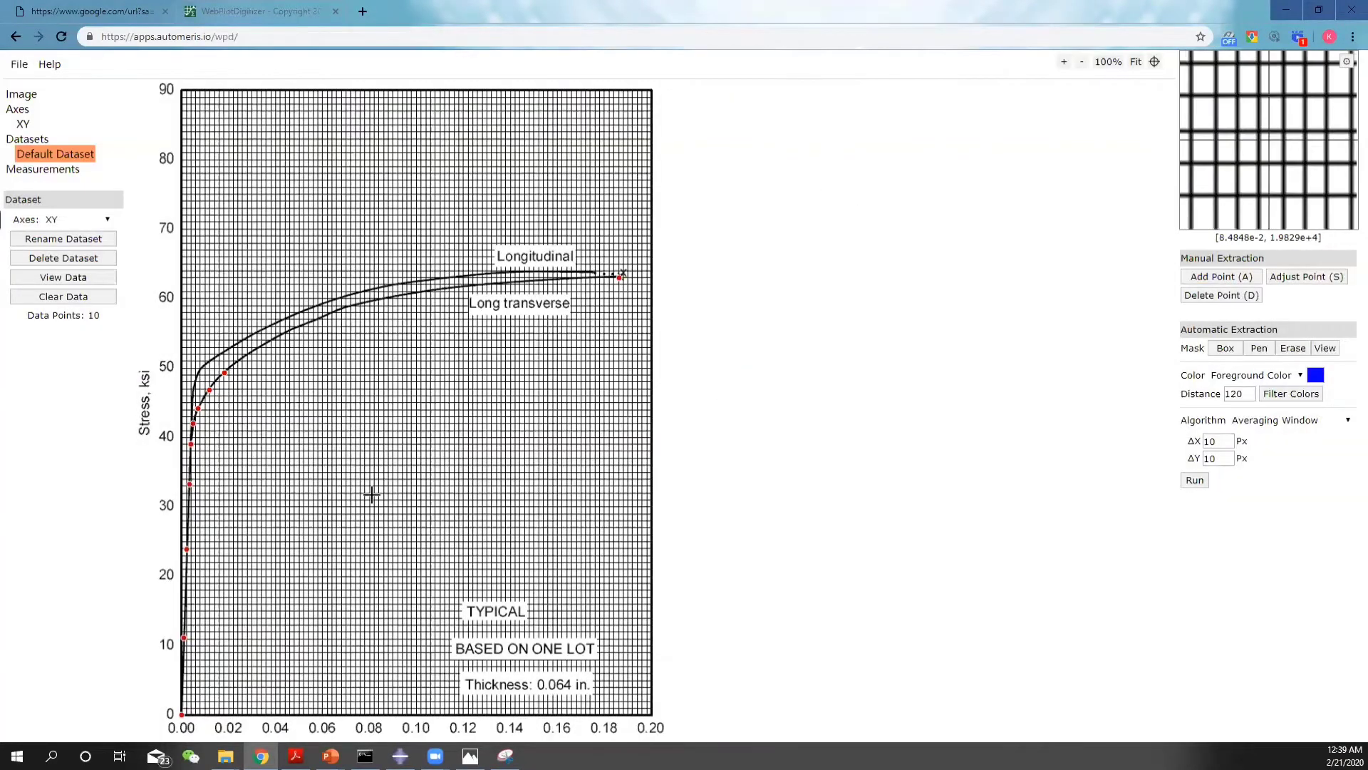
Switch to File Explorer and look at the Aluminum 2024-T3 files in the Aircraft folder
mouse_move(226, 755)
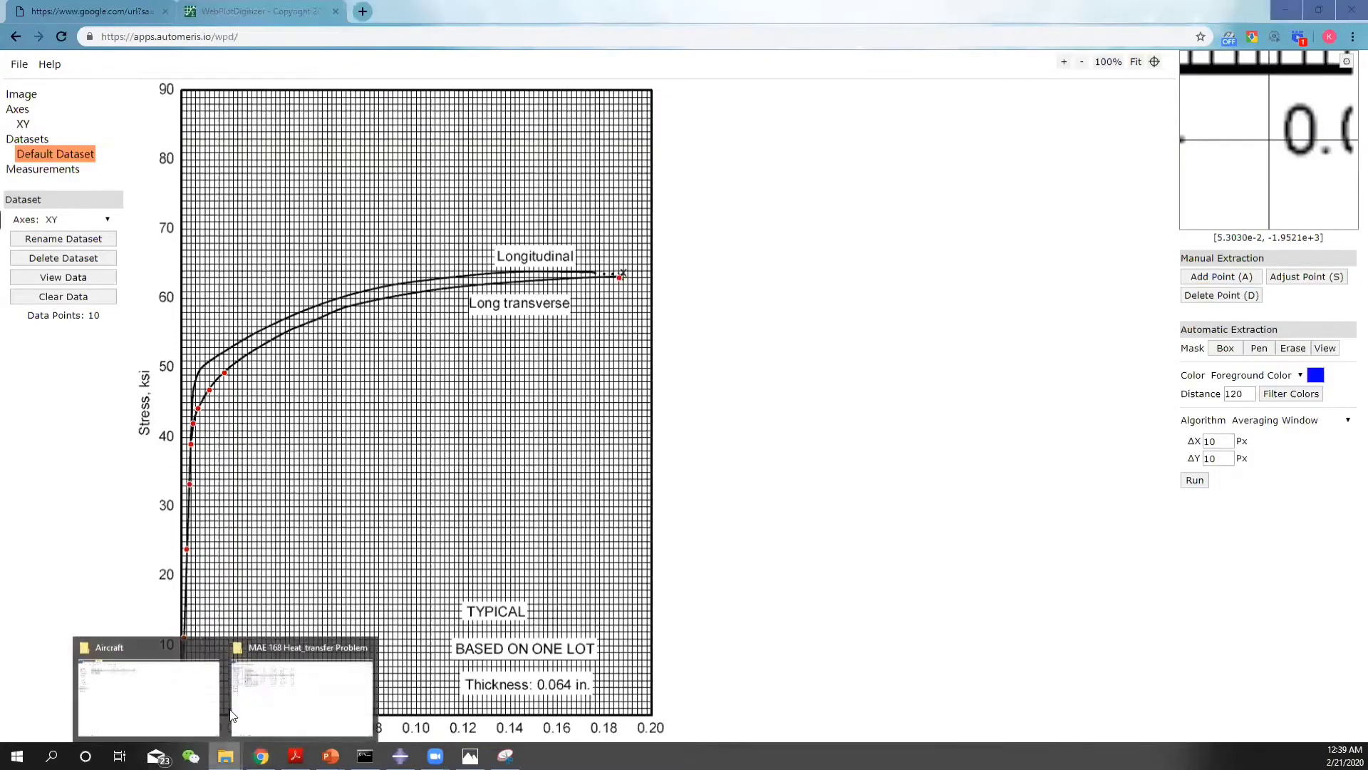
click(265, 688)
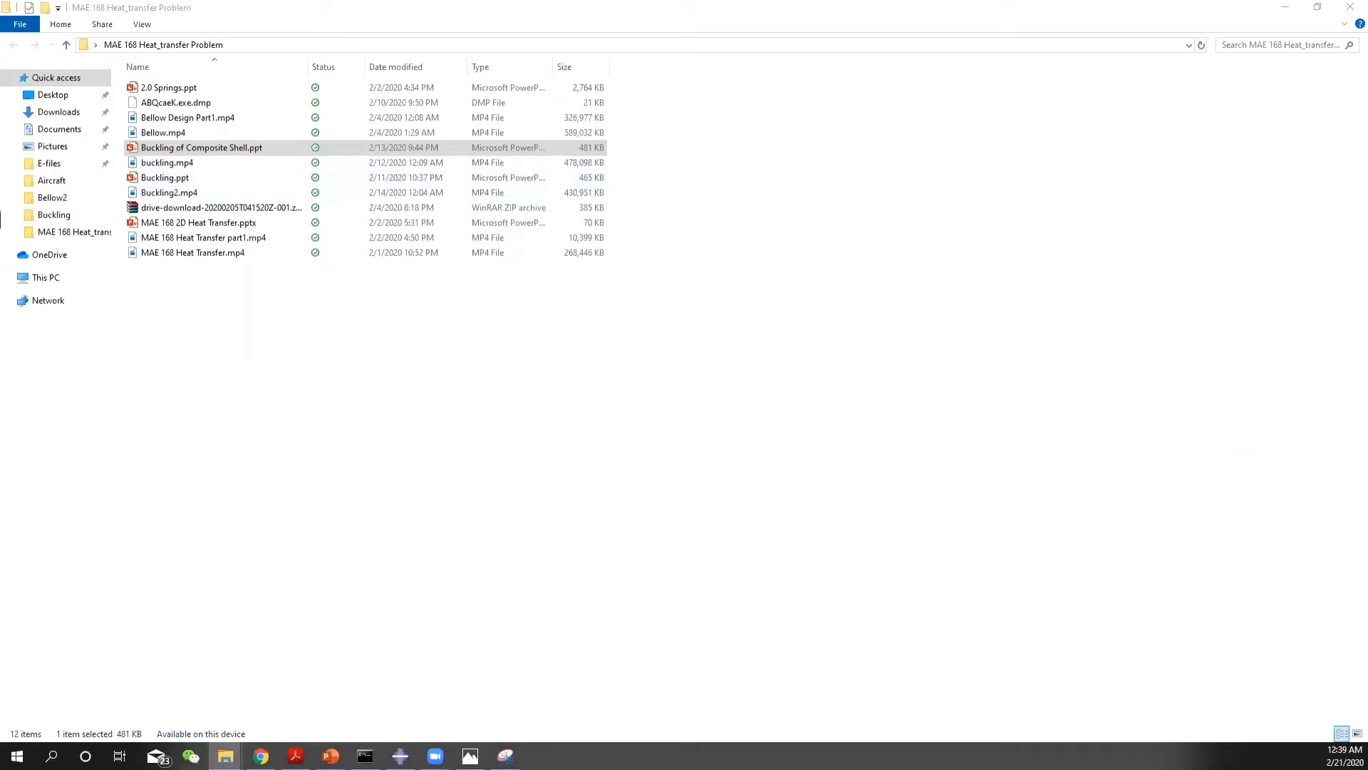
key(alt+Tab)
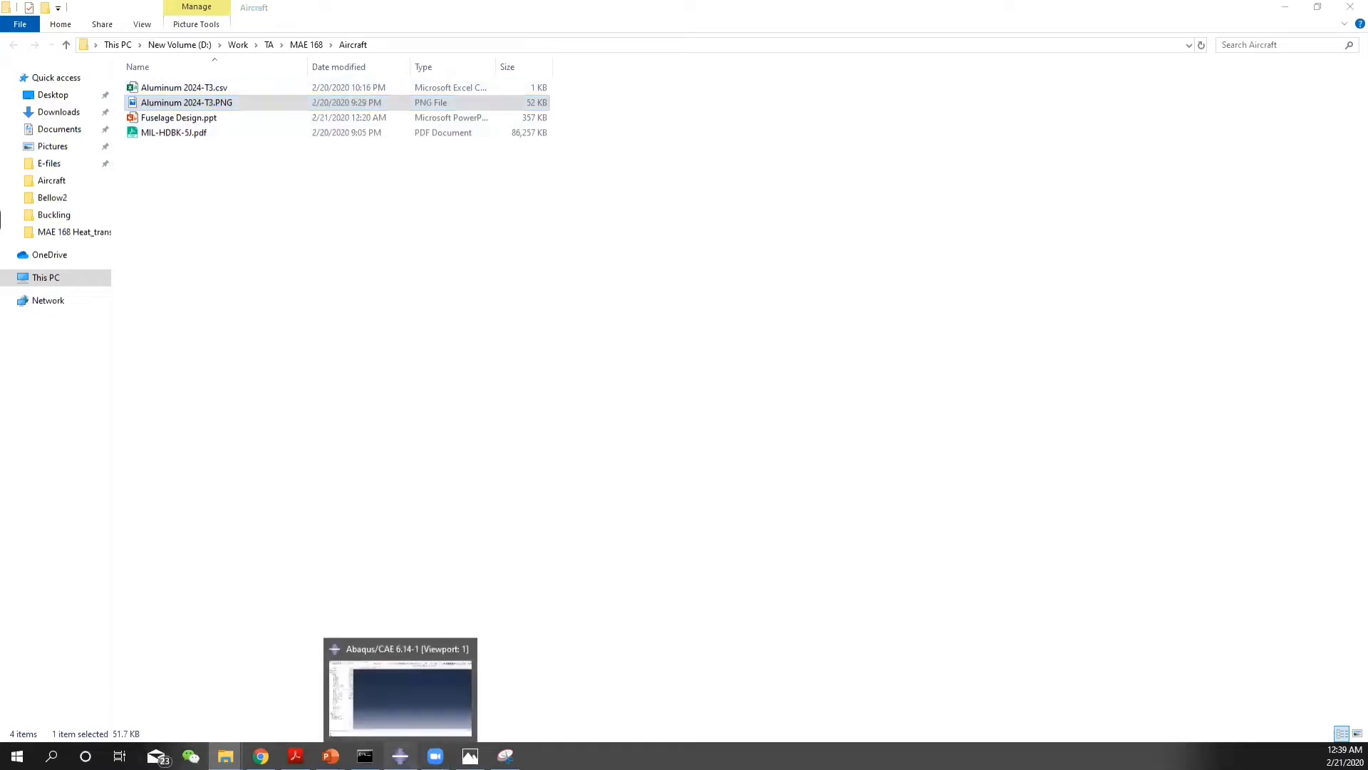
Switch to Abaqus/CAE and start creating a new part, entering Thin-wall as its name
click(400, 755)
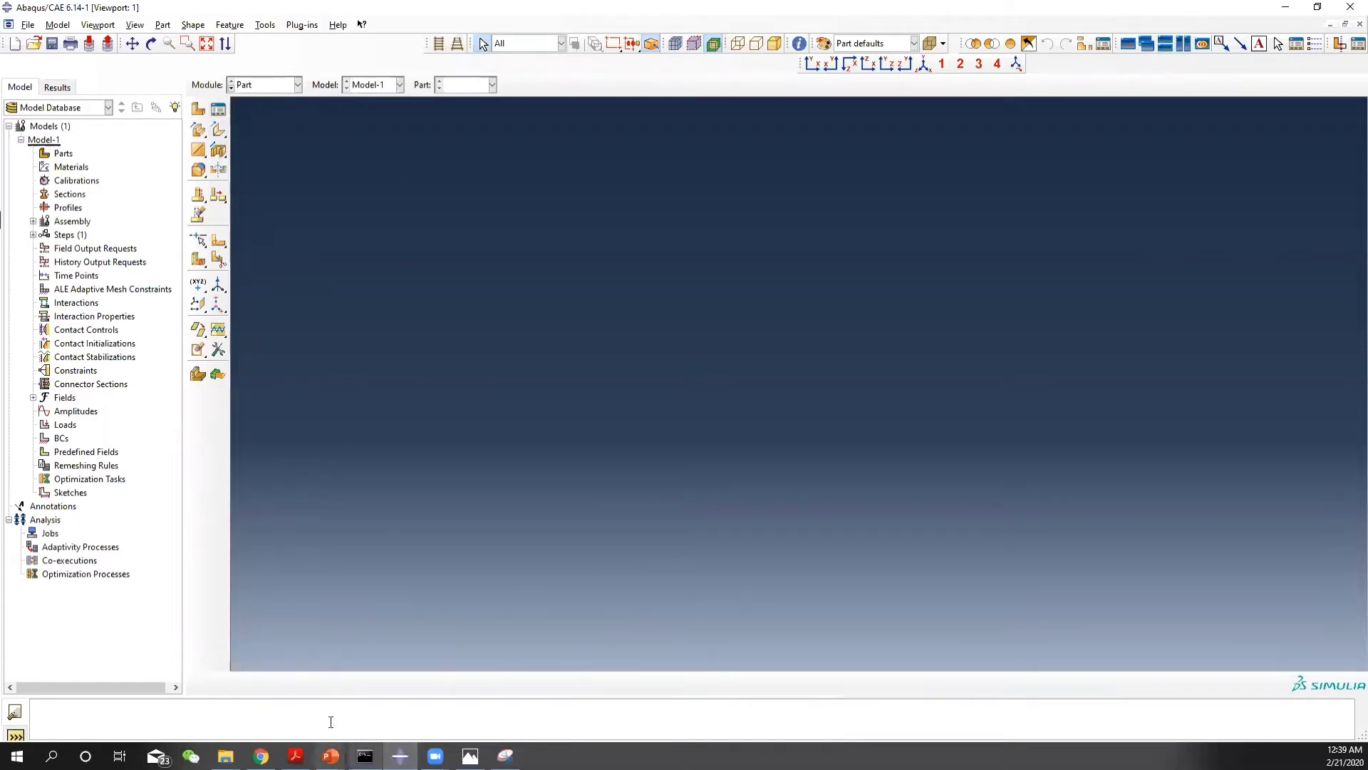
click(63, 153)
right_click(62, 153)
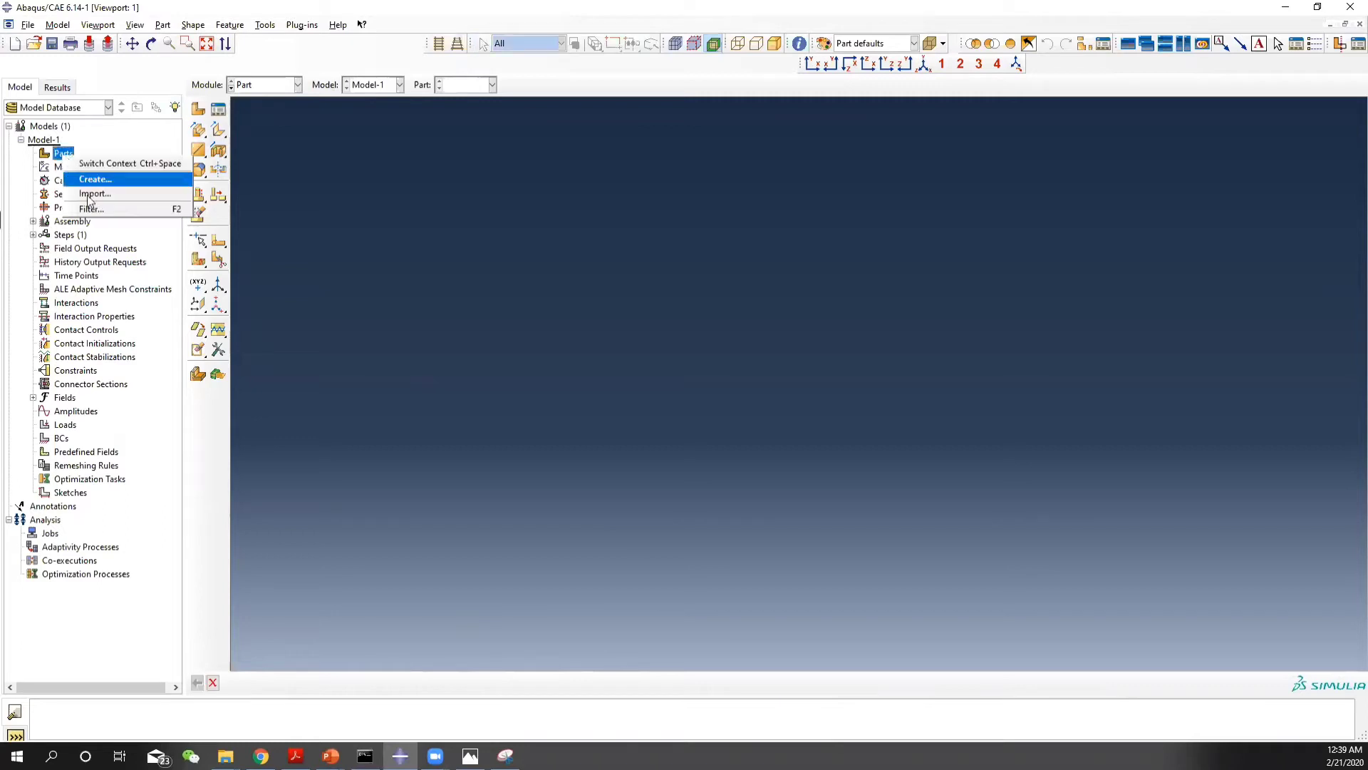
click(89, 177)
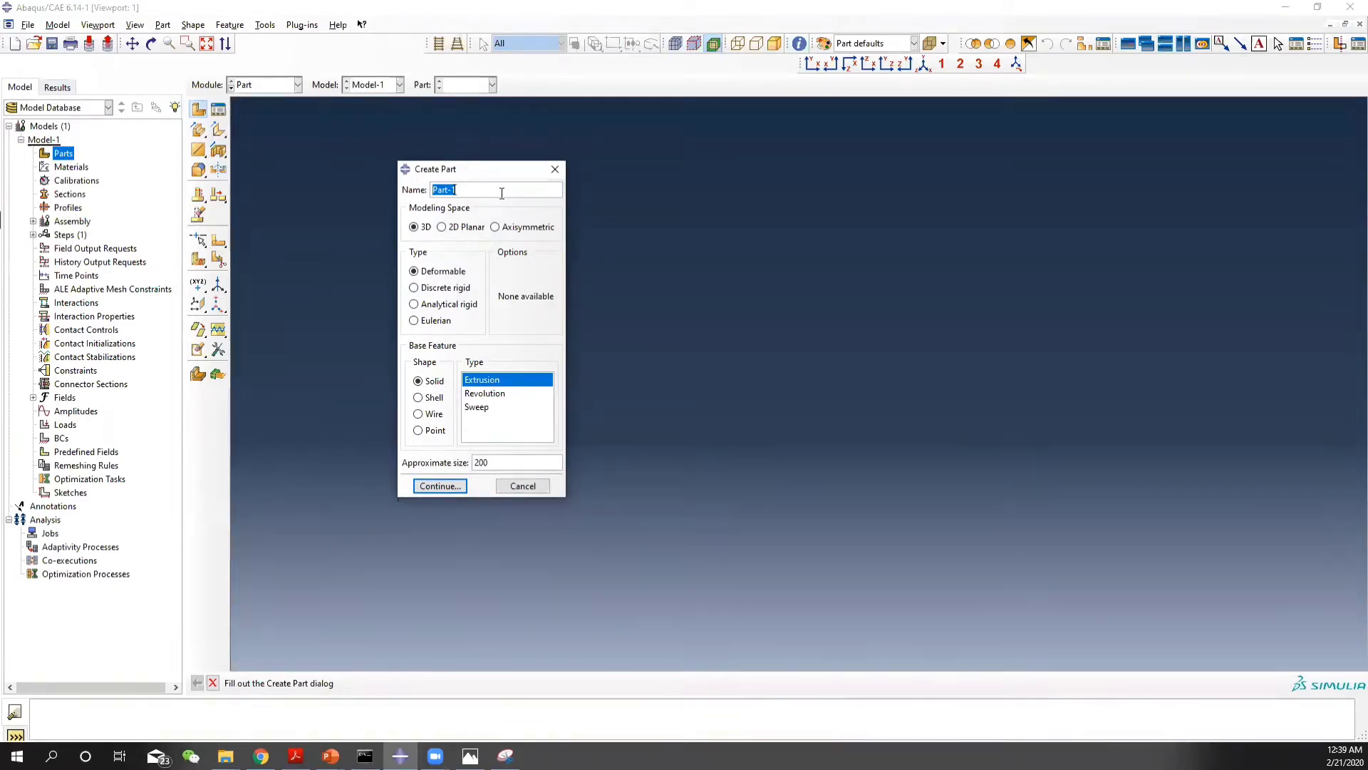
key(BackSpace)
text(Thin-wall)
Switch to the Fuselage Design slide show in PowerPoint and check the problem statement
key(alt+Tab)
key(alt+Tab)
mouse_move(330, 755)
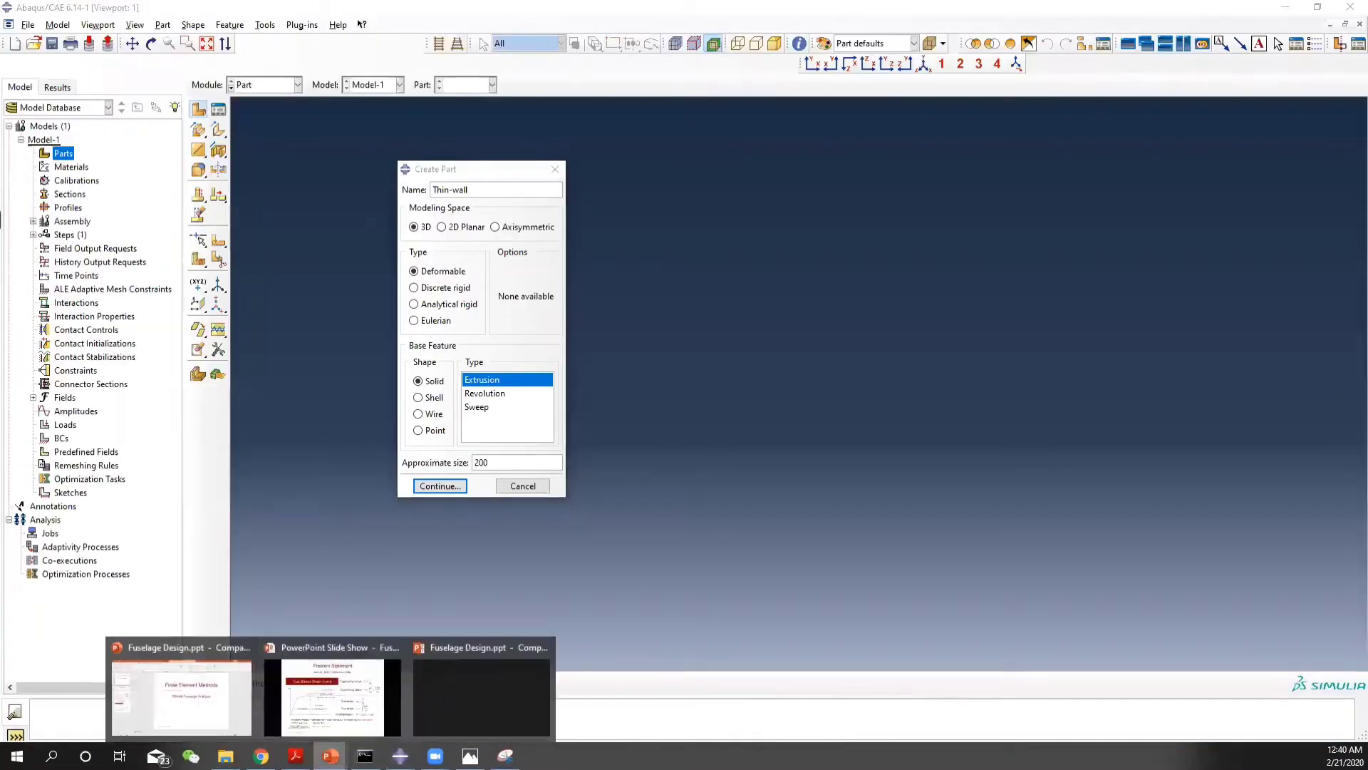
click(325, 683)
scroll(666, 310, up, 2)
scroll(667, 310, down, 1)
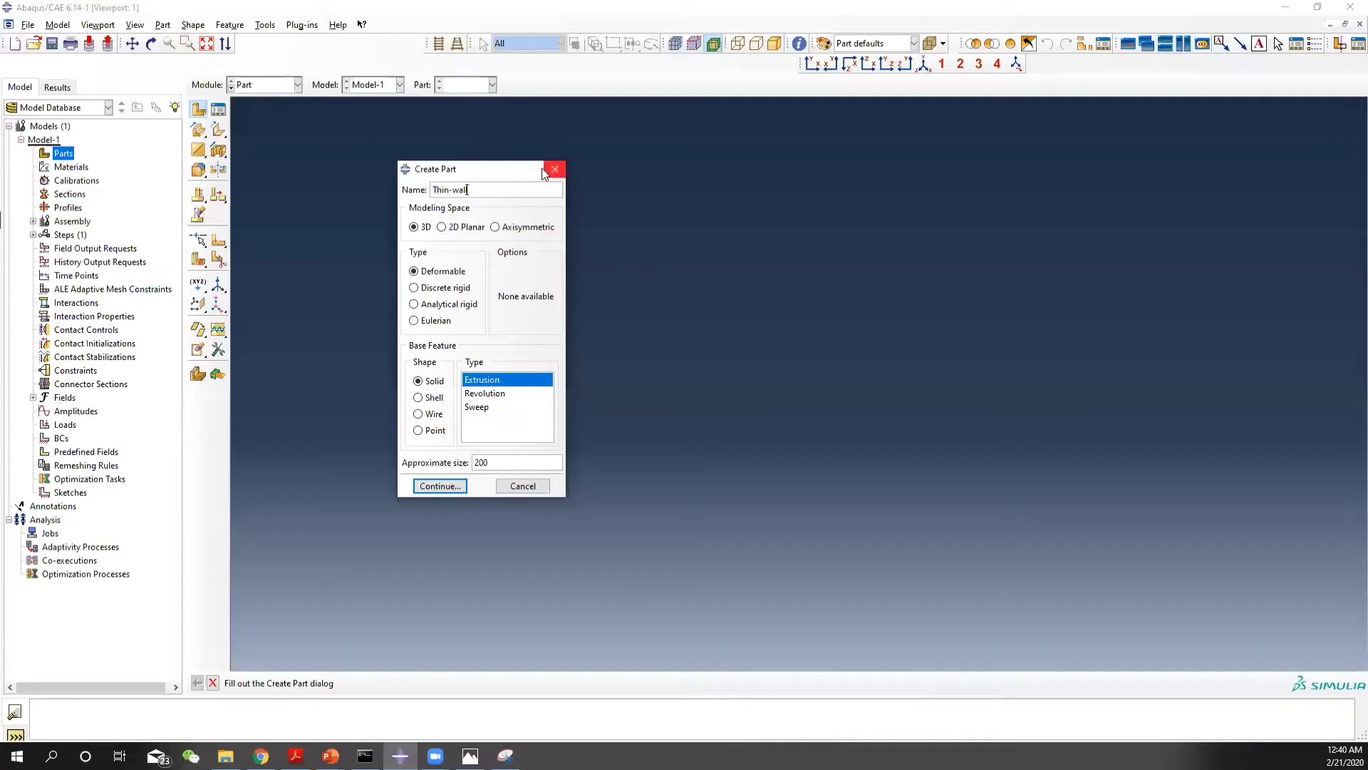
Name the part Thin-wall fuselage and open the sketch for a 3D deformable solid extrusion
text(wall fuselage)
click(456, 485)
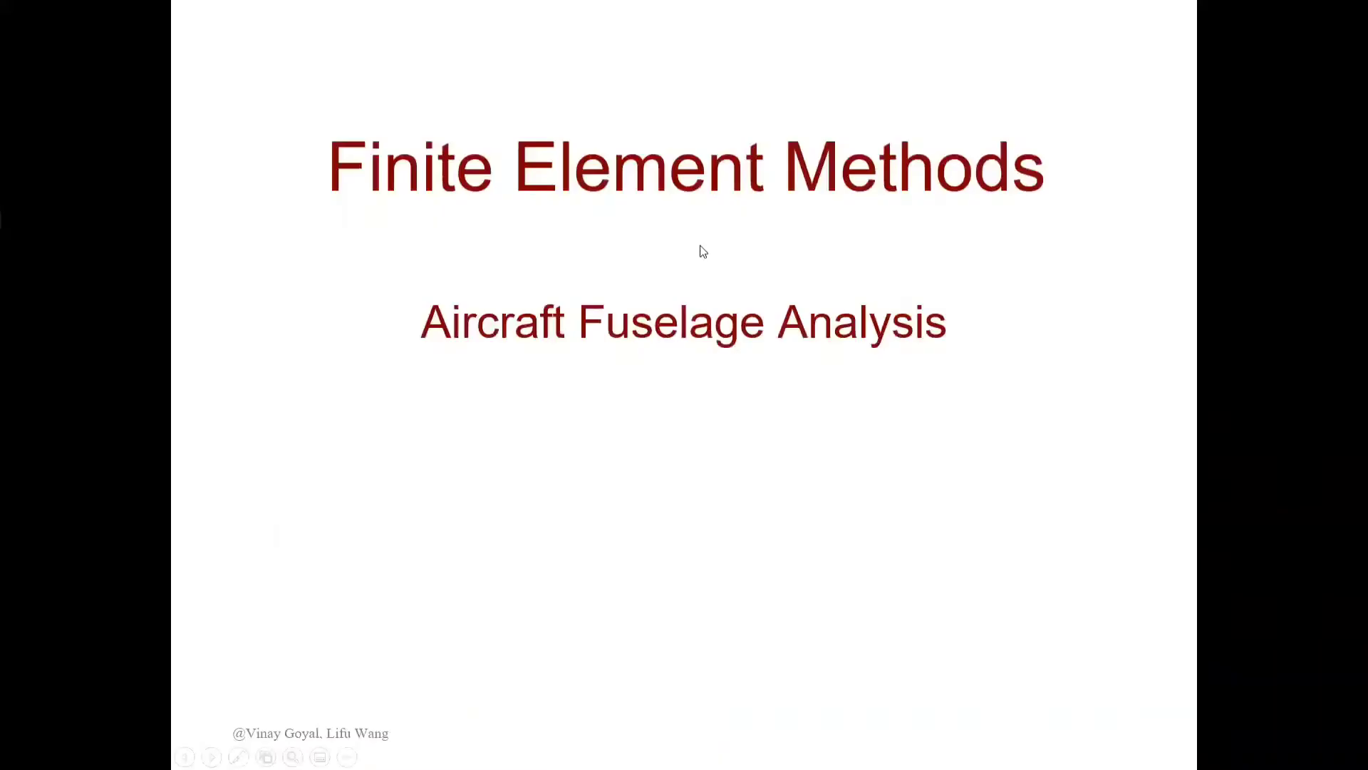
click(700, 251)
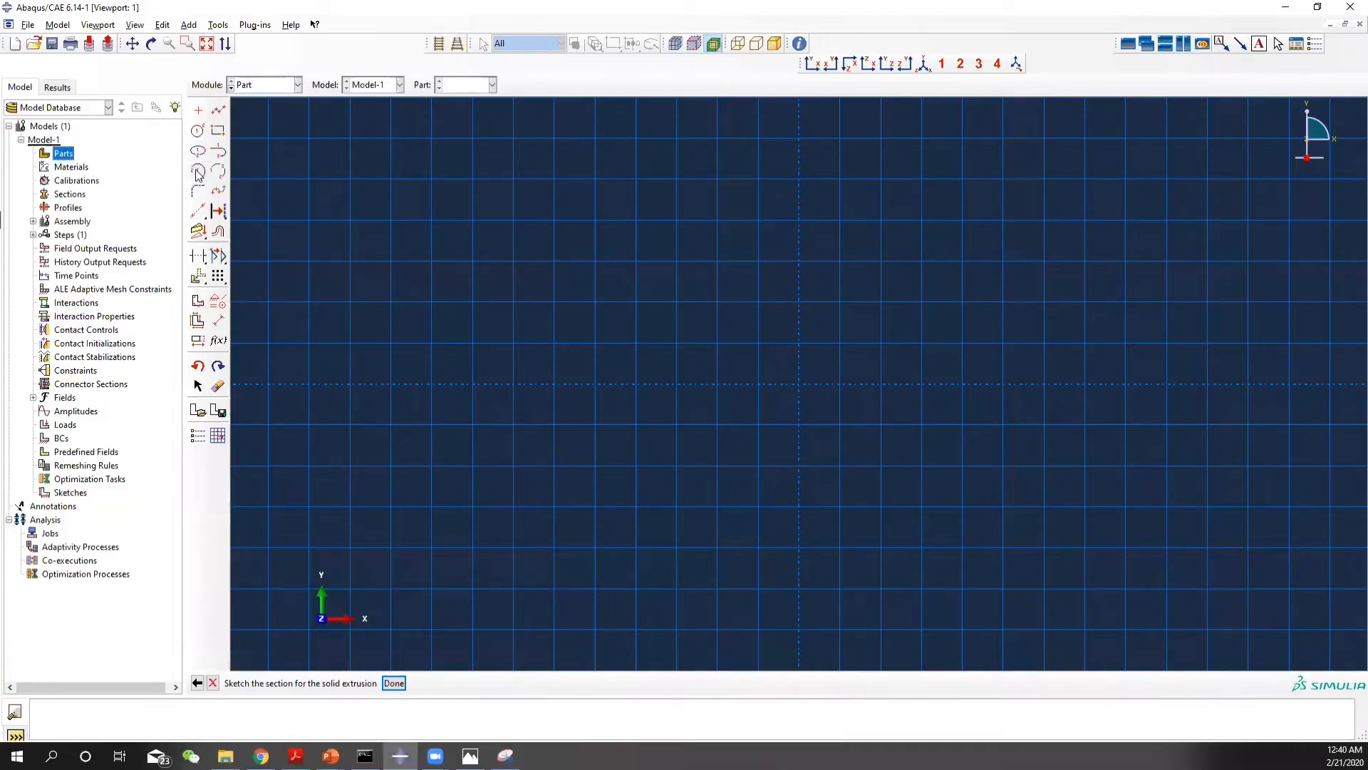
Sketch a quarter-circle arc centred at 0,0 from 0,100 to 100,0
click(198, 172)
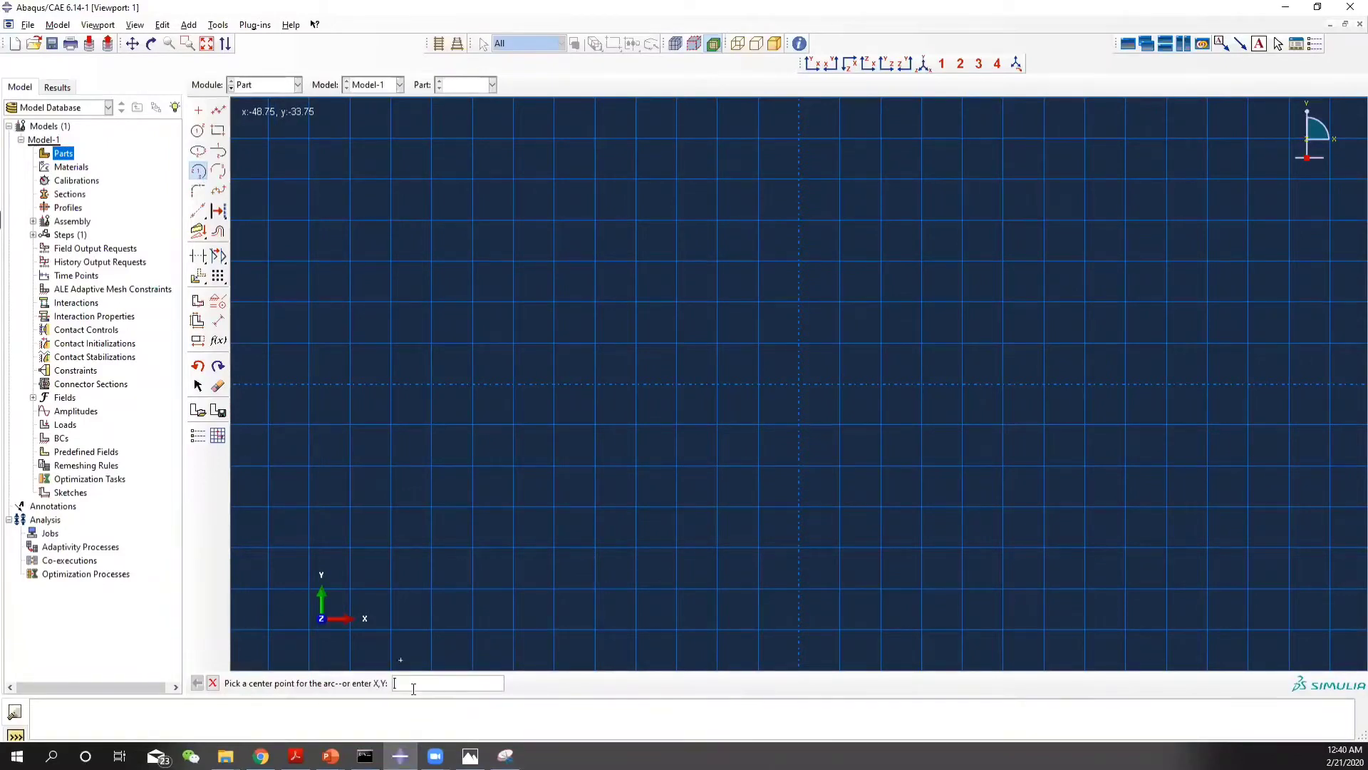
key(Return)
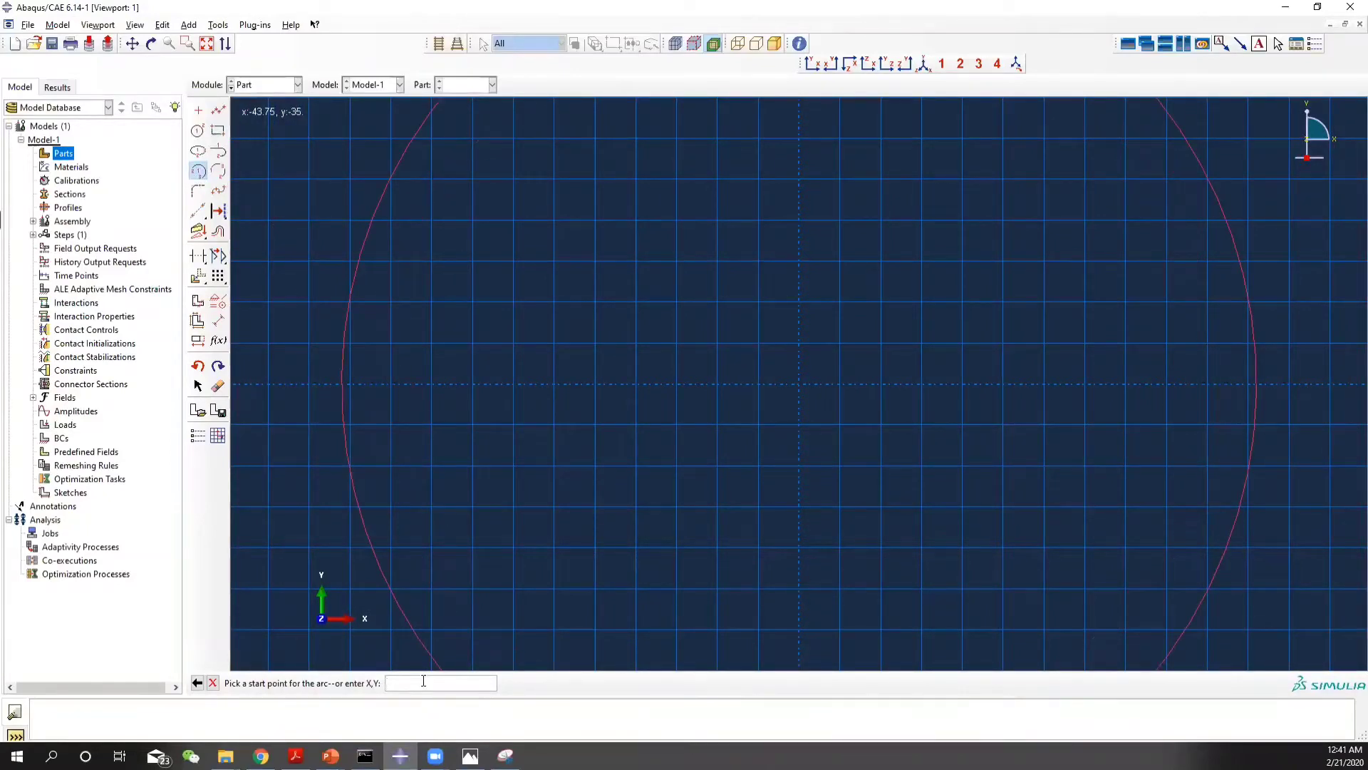
key(Return)
scroll(939, 329, down, 2)
scroll(943, 286, down, 3)
ctrl+alt+middle_drag(998, 232, 848, 298)
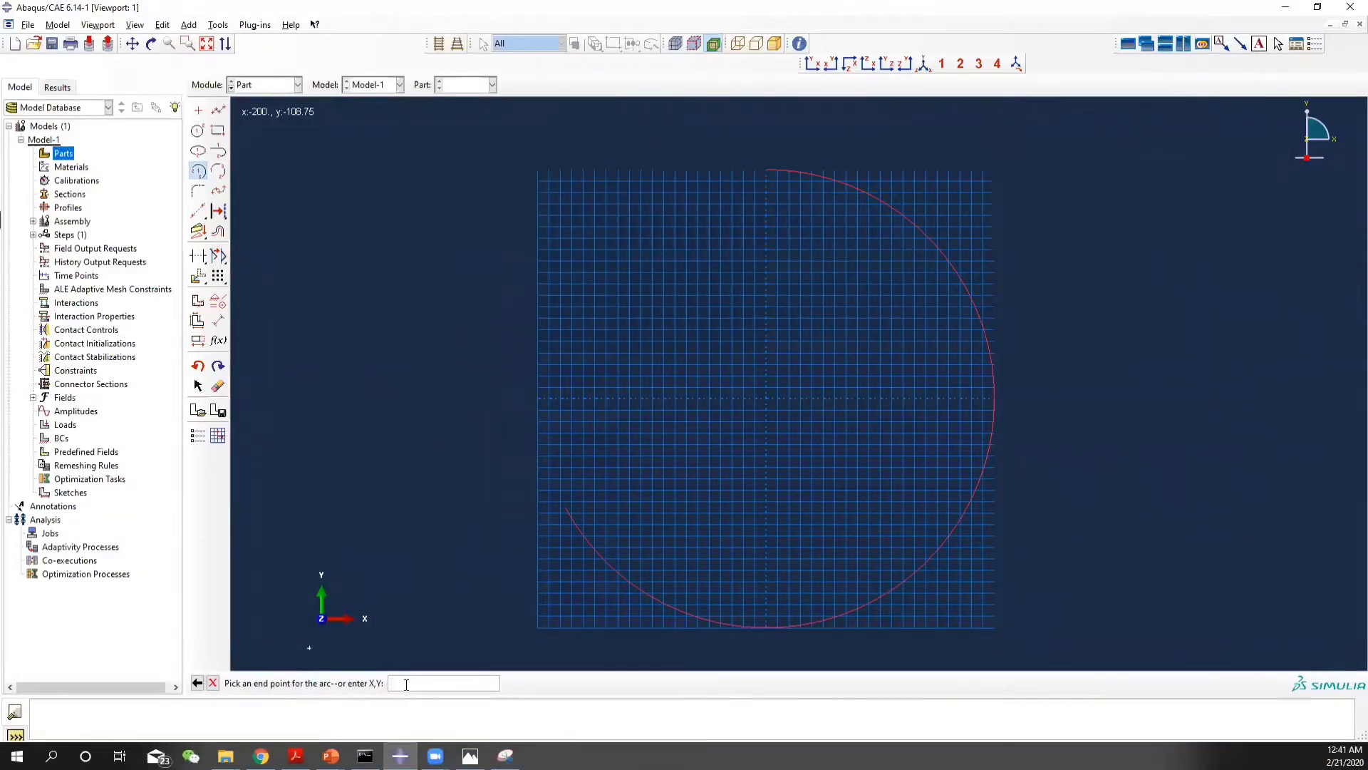
click(407, 683)
text(100,0)
key(Return)
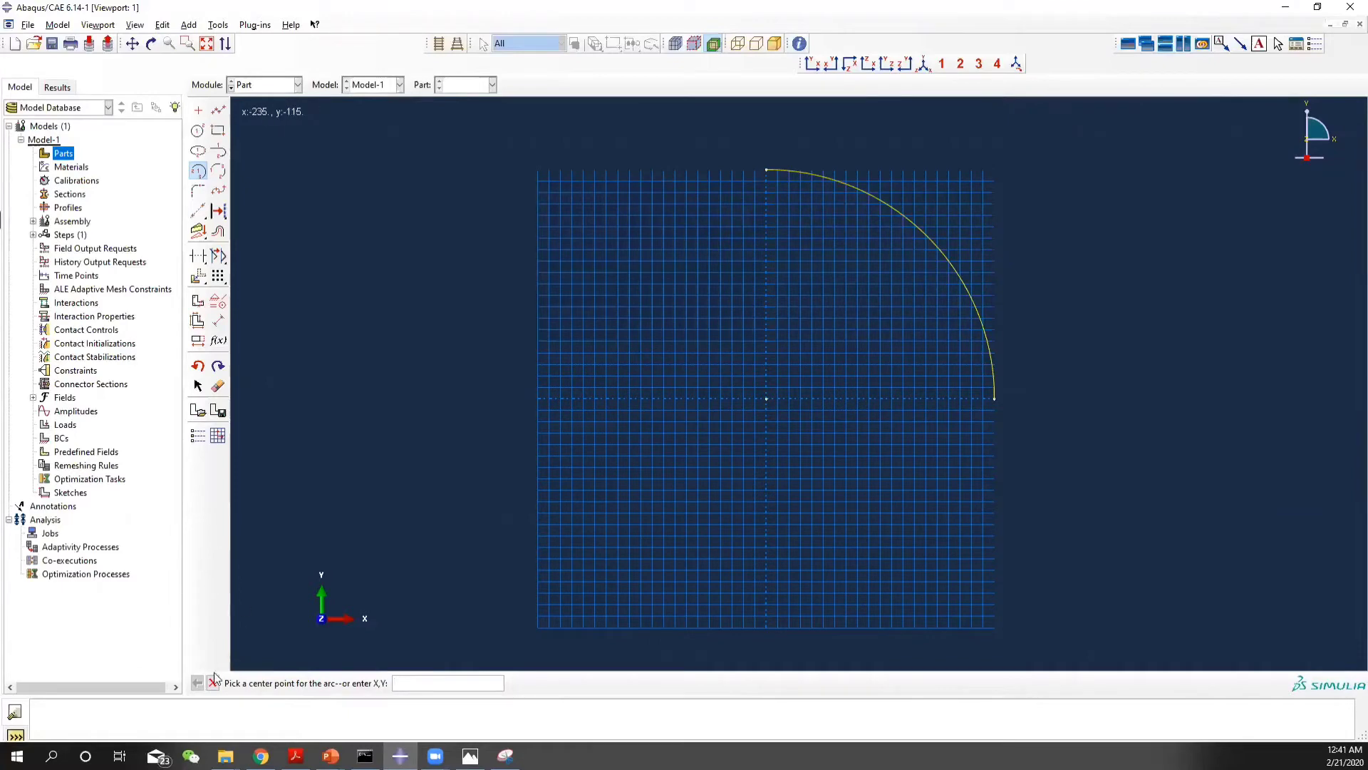
click(213, 682)
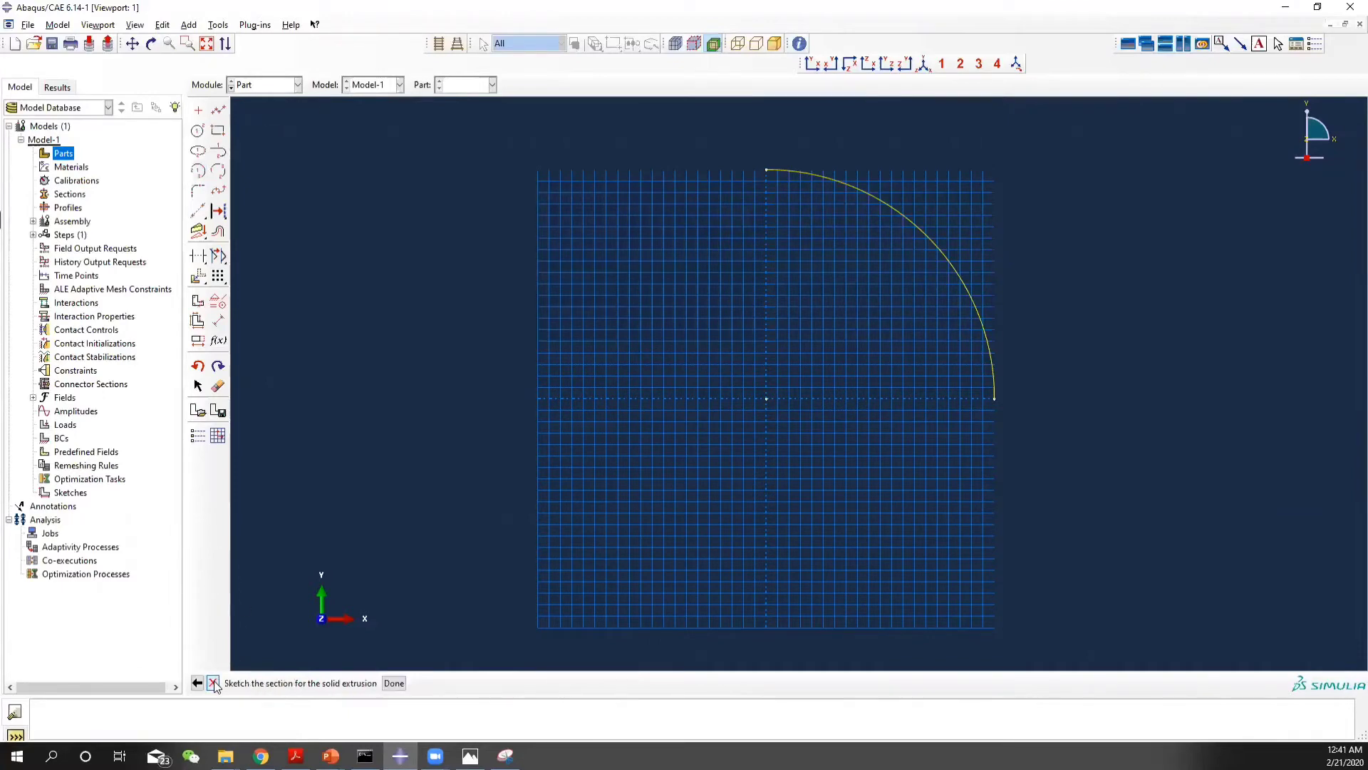
Try to finish the solid extrusion section with the open quarter-circle arc
click(393, 684)
click(689, 396)
click(394, 683)
click(685, 395)
Discard the solid extrusion sketch and restart the Thin-wall fuselage part as a 3D deformable shell extrusion with approximate size 200
click(197, 684)
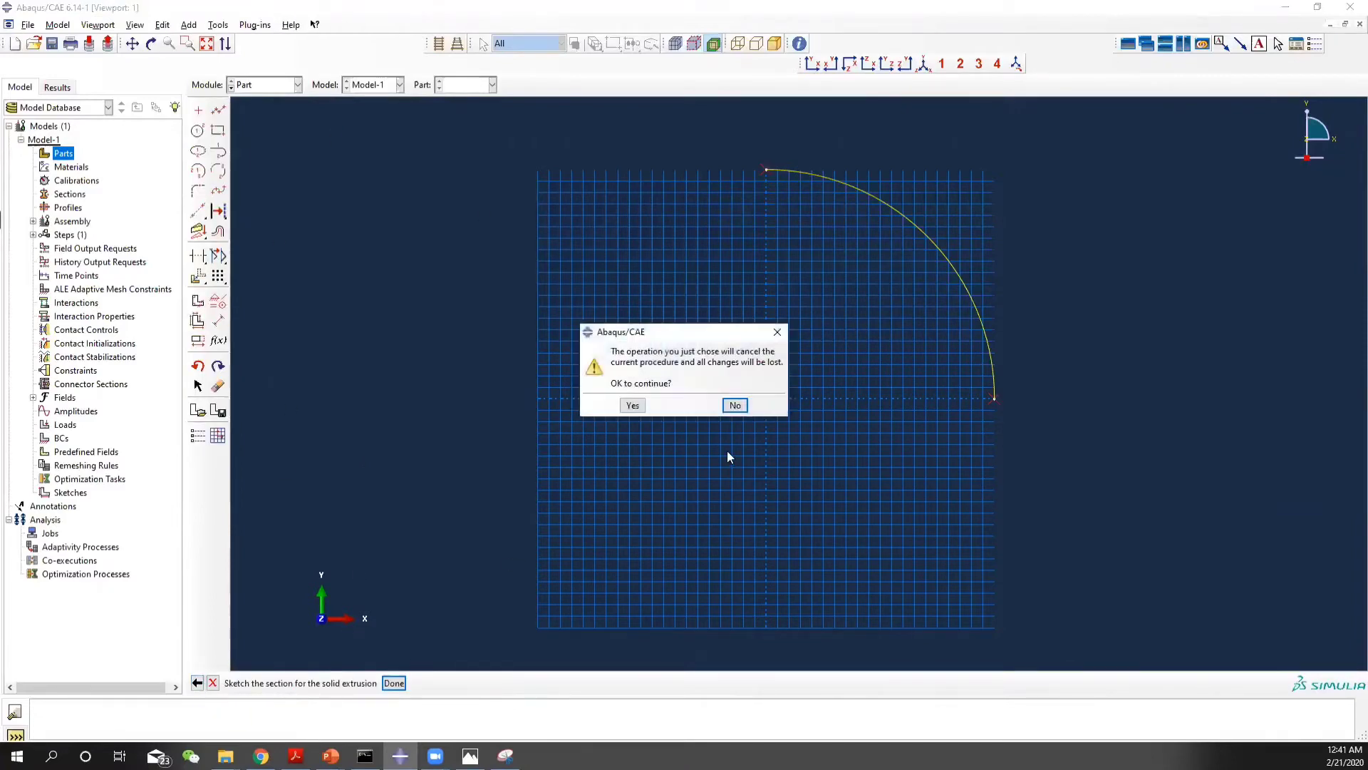
click(631, 404)
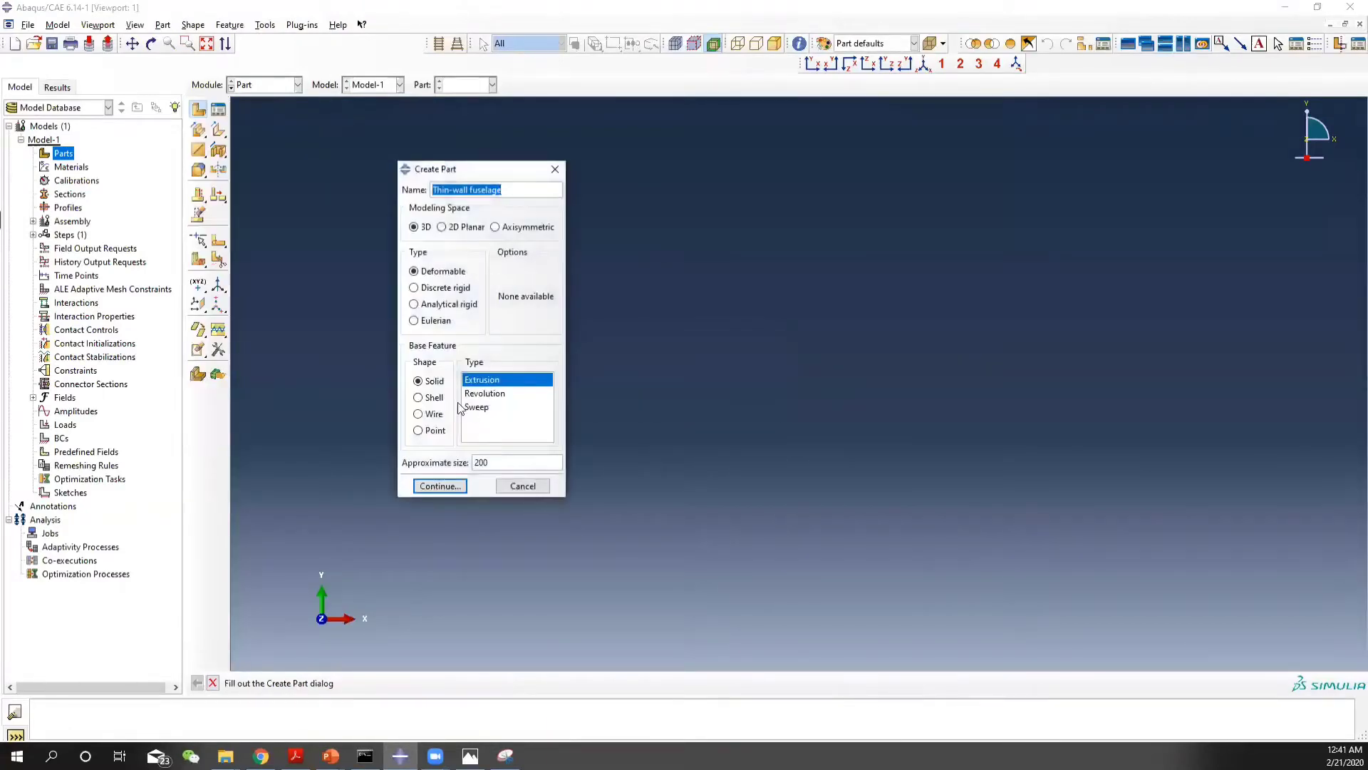
click(419, 398)
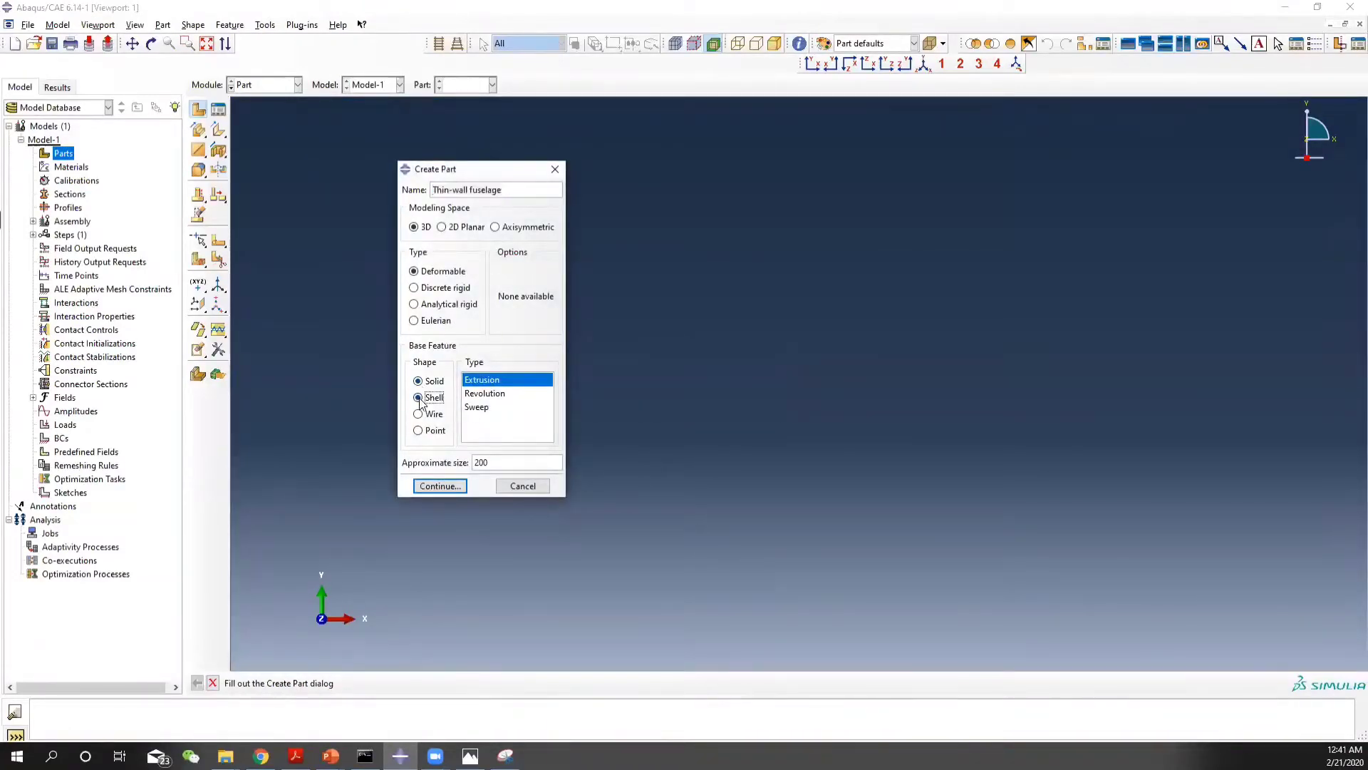
click(492, 393)
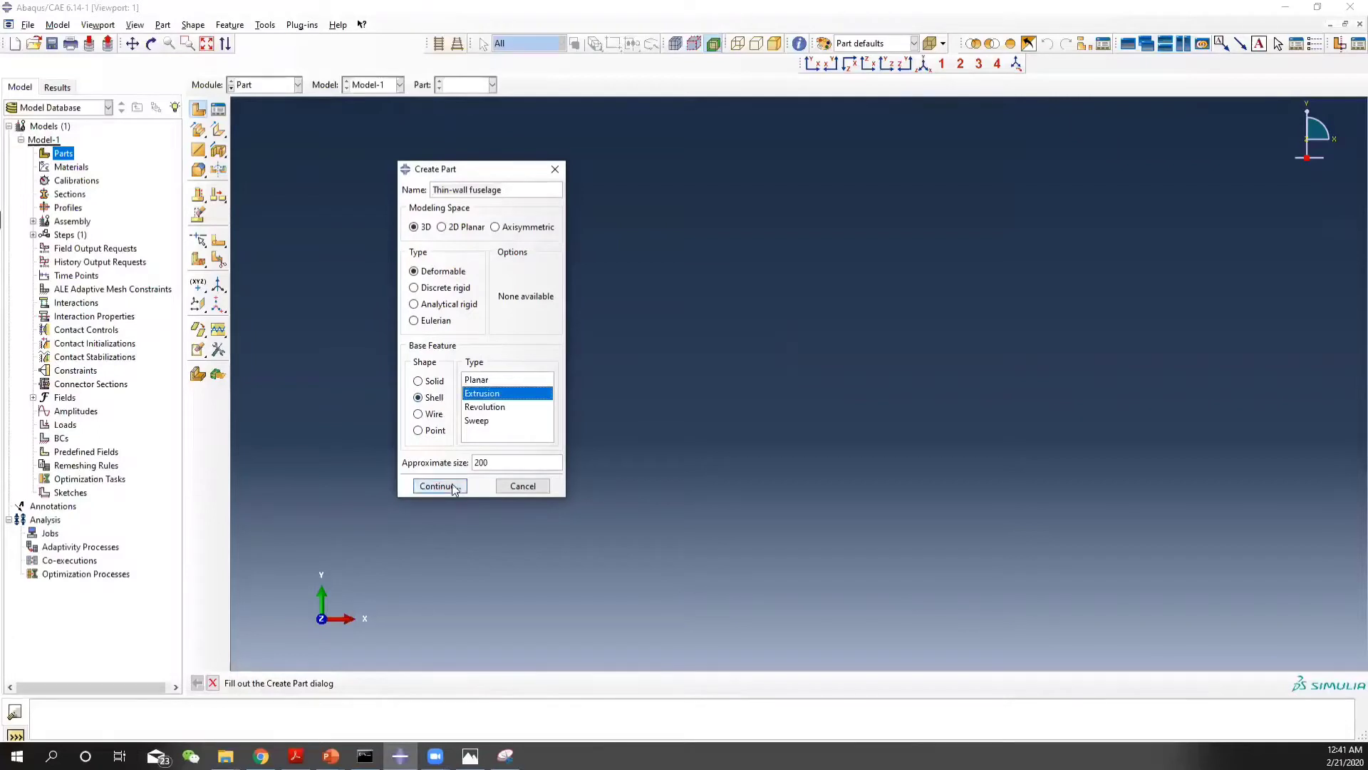
click(453, 486)
Sketch a quarter-circle arc centred at 0,0 from 0,100 to 100,0
click(198, 170)
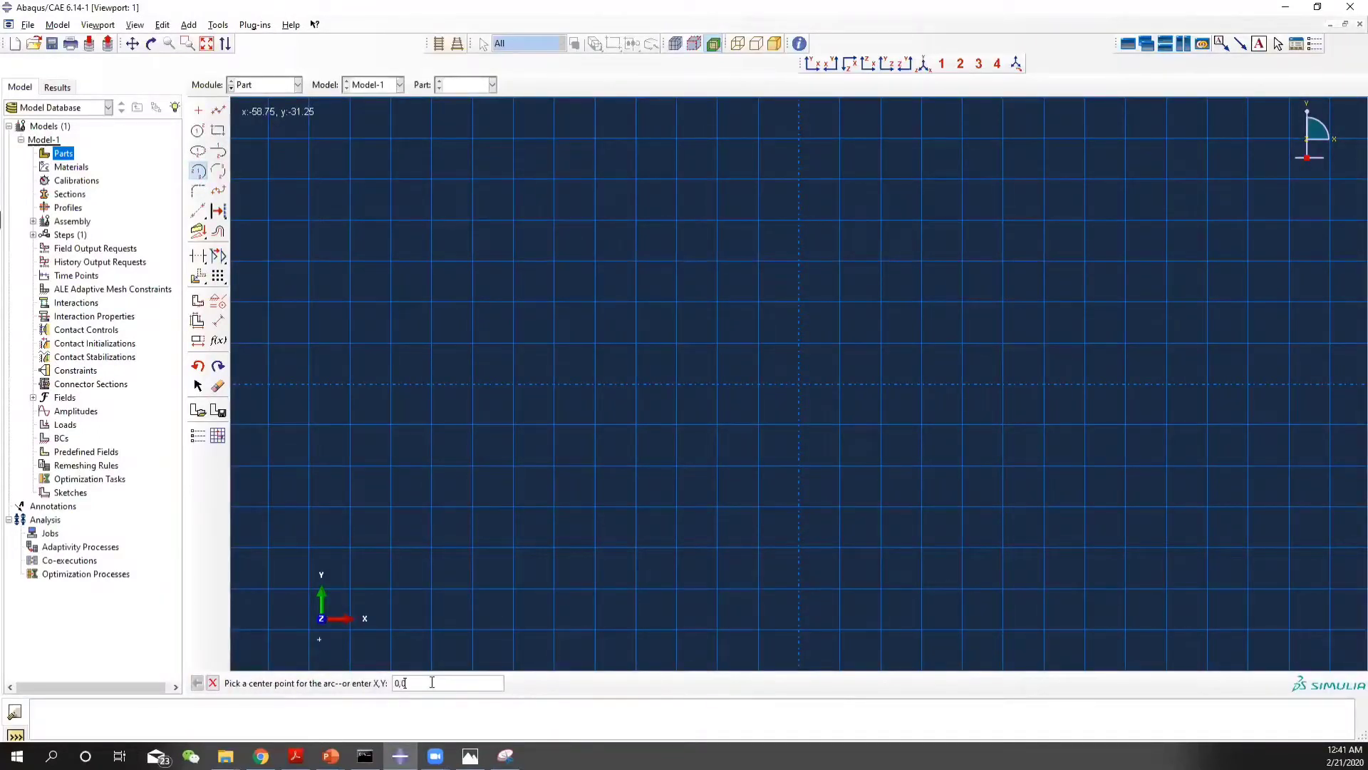
text(0,0)
key(Return)
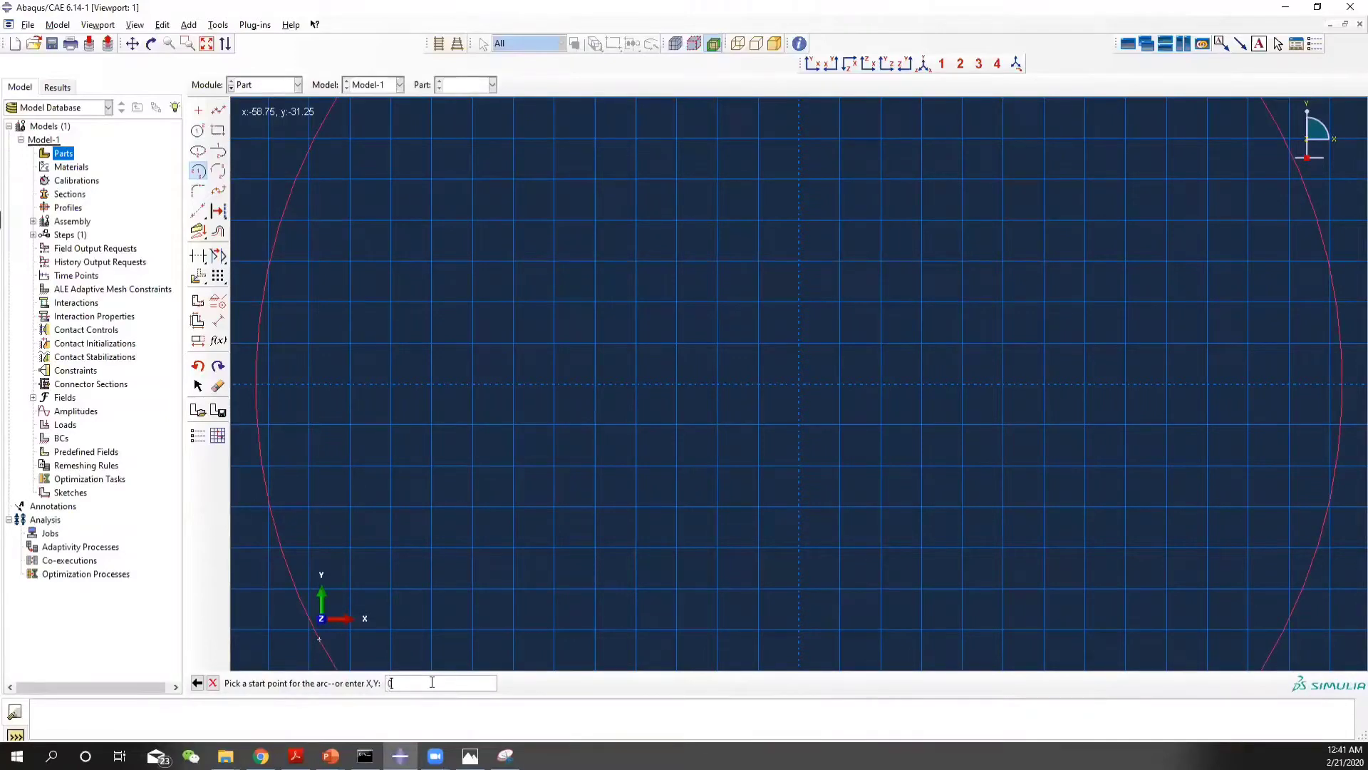
text(0,100)
key(Return)
text(100)
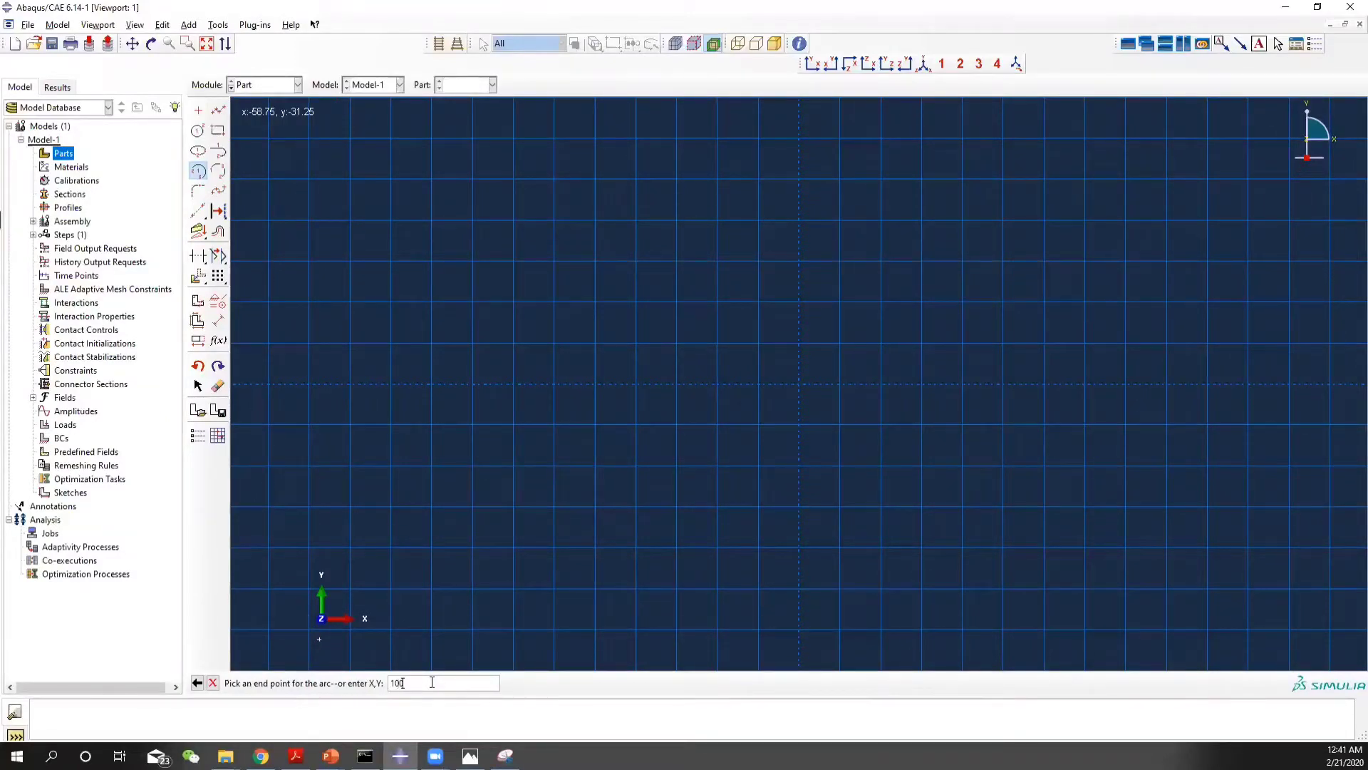
text(,0)
key(Return)
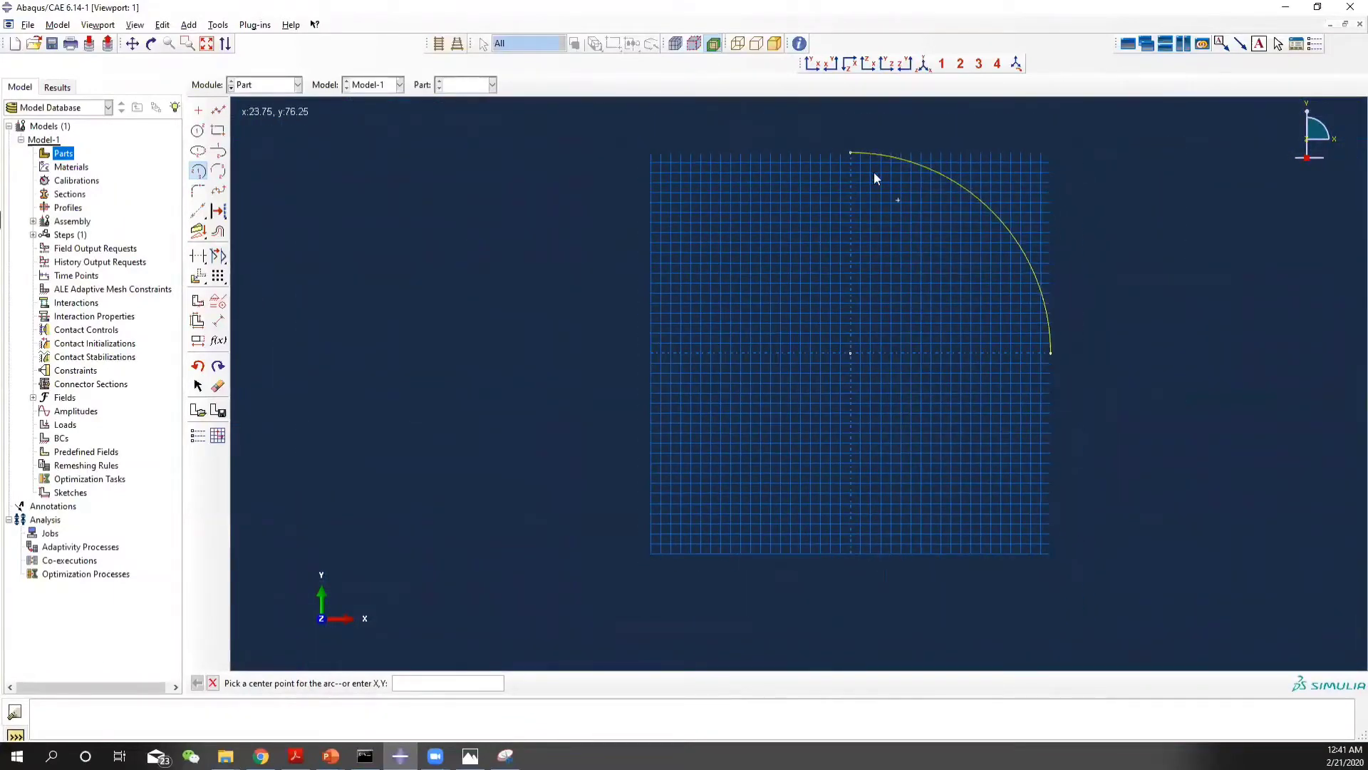
Finish the arc sketch and extrude it as a shell to the fuselage length of 50
click(212, 683)
click(396, 685)
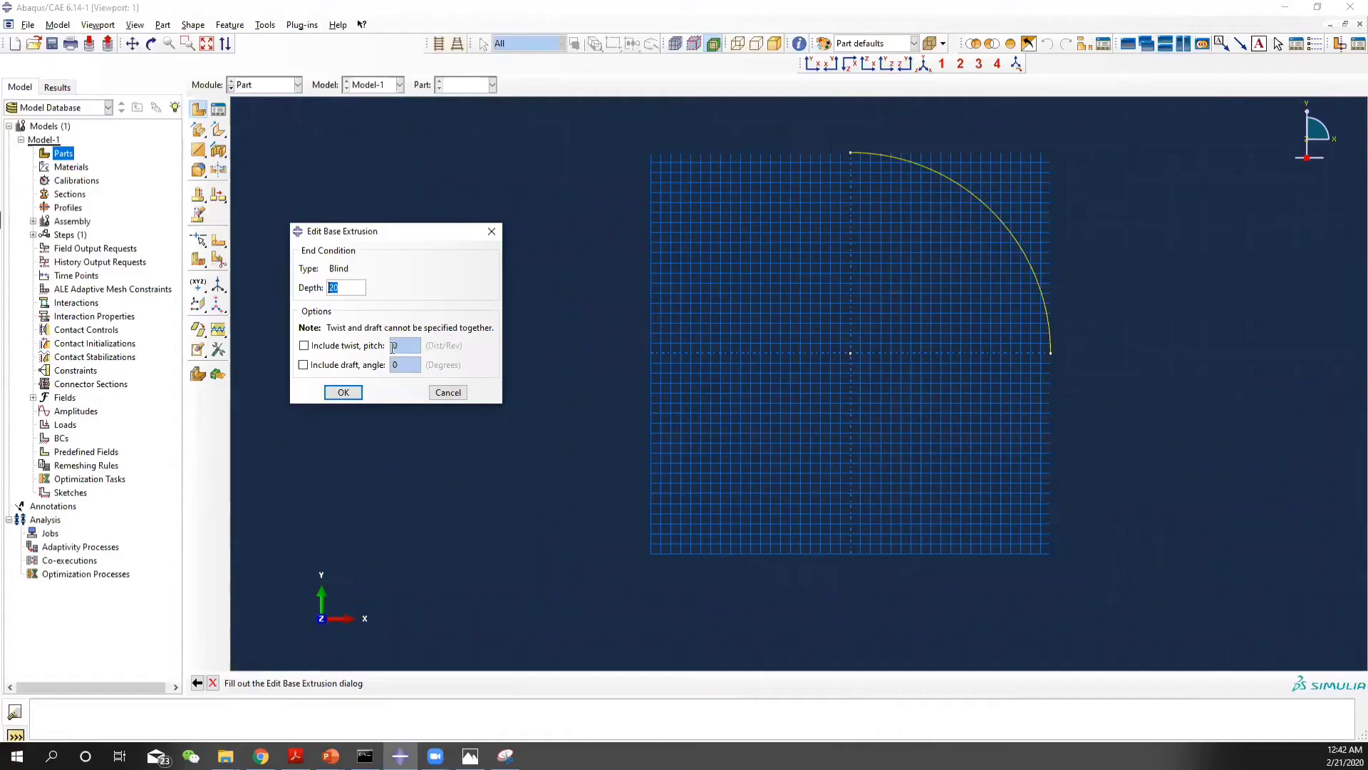
click(342, 391)
ctrl+alt+drag(820, 446, 723, 373)
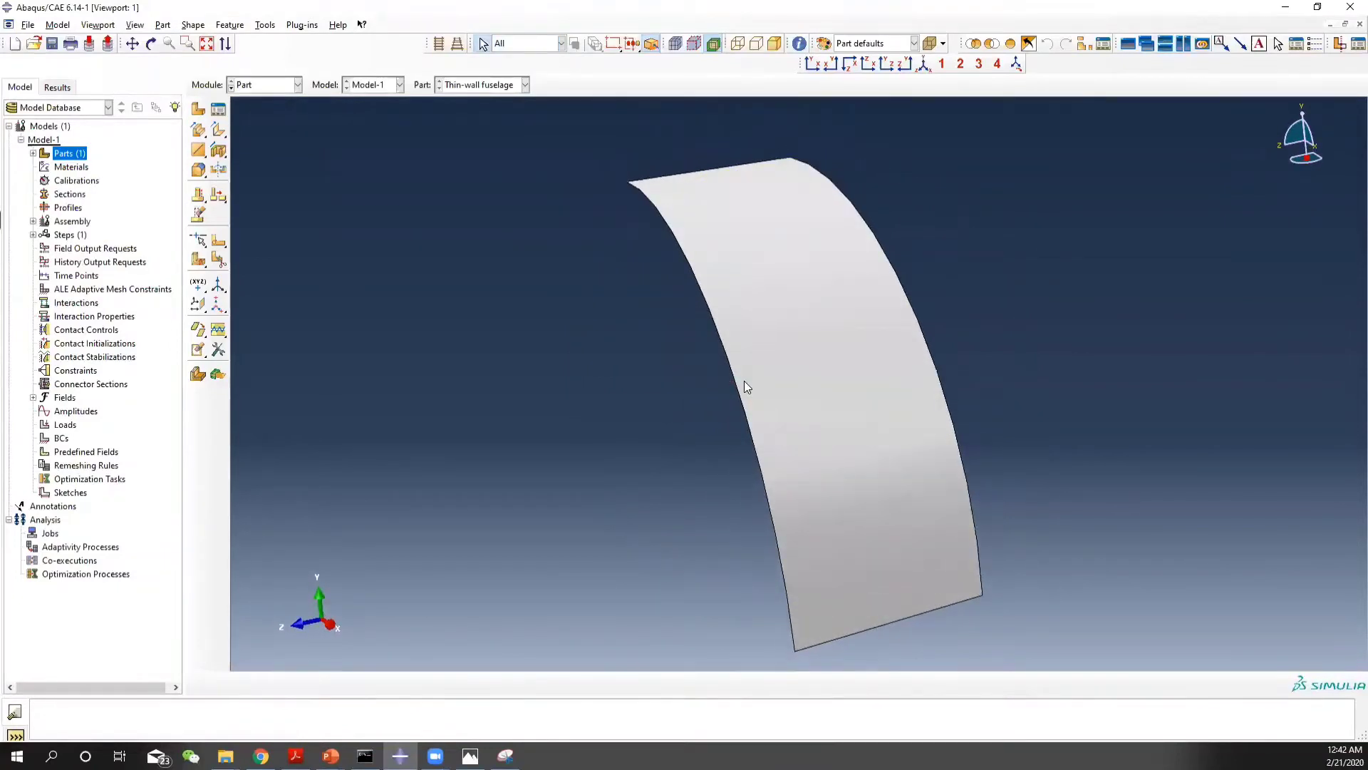
Check the coordinate directions in the problem statement and create a datum plane offset 102 from the YZ principal plane
key(alt+Tab)
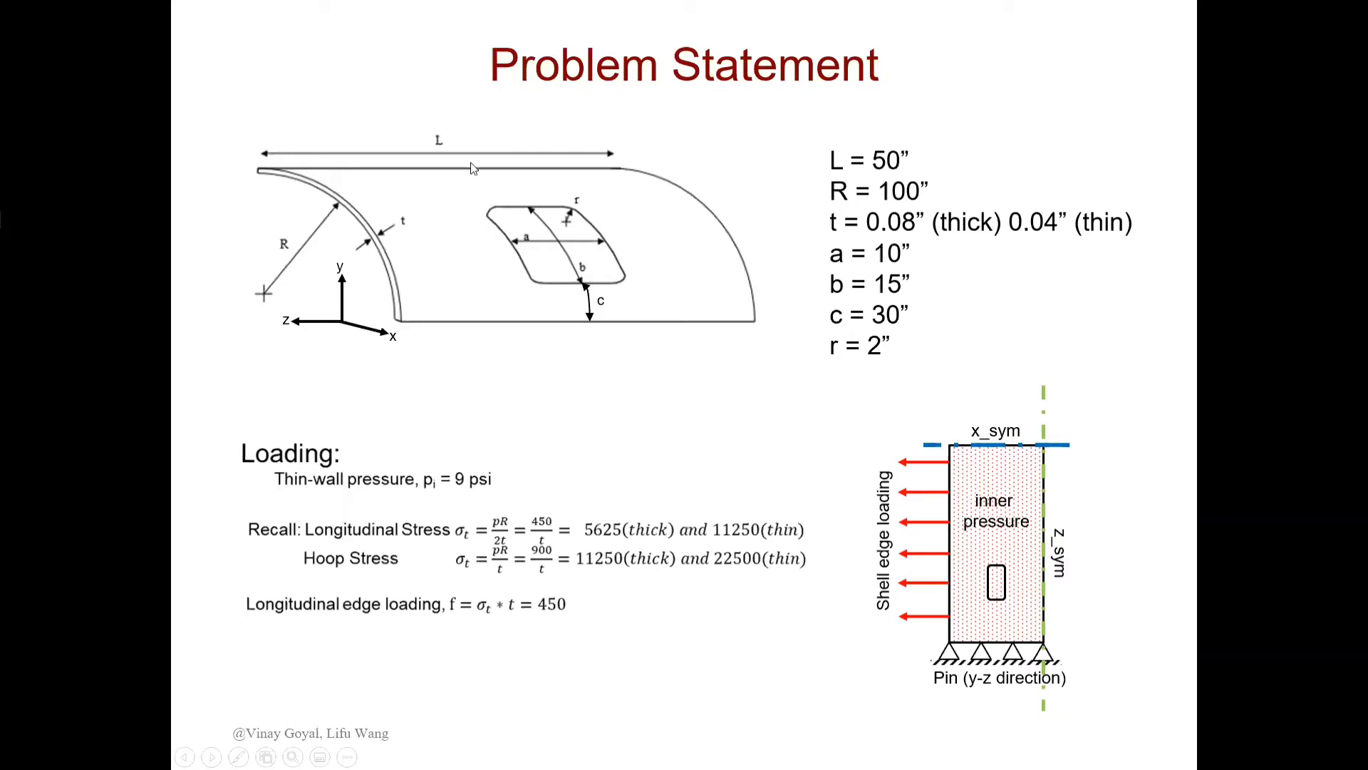
key(alt+Tab)
ctrl+alt+drag(741, 378, 919, 365)
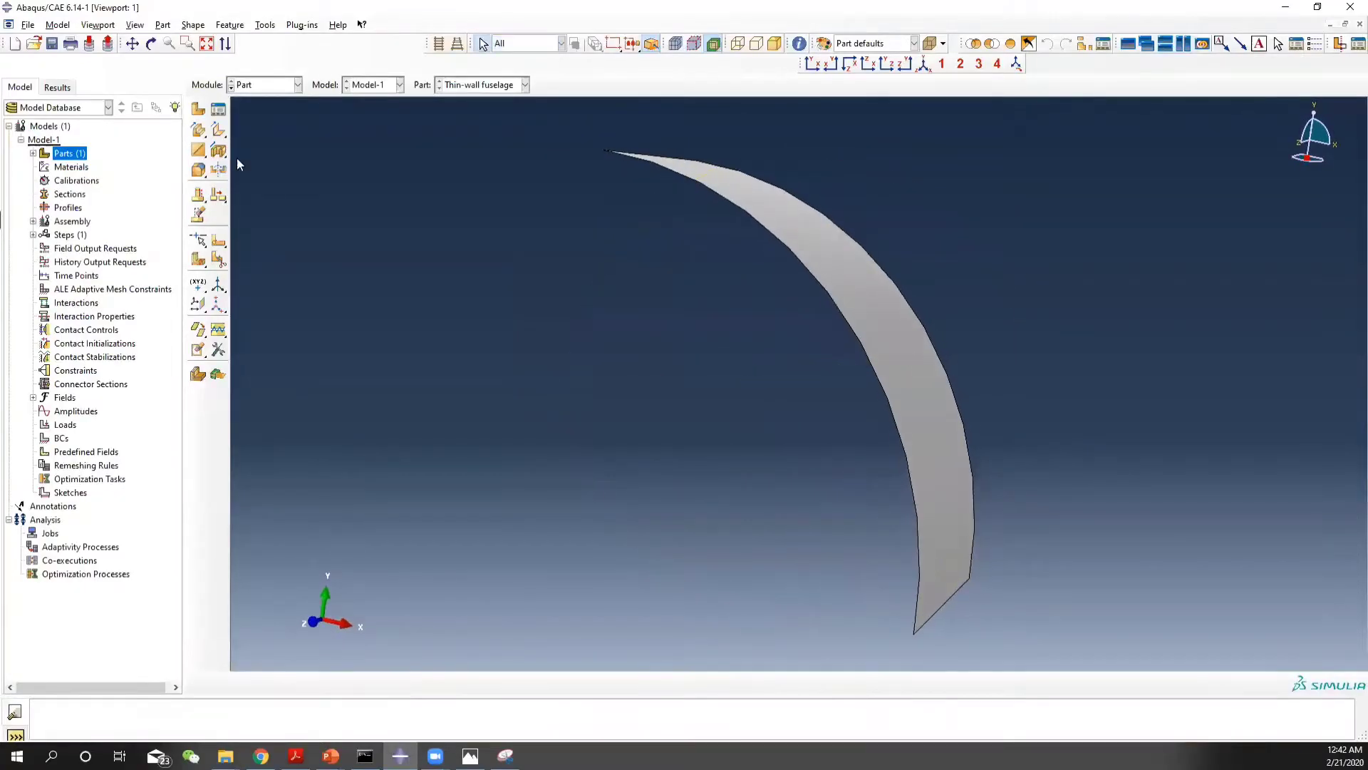
click(198, 308)
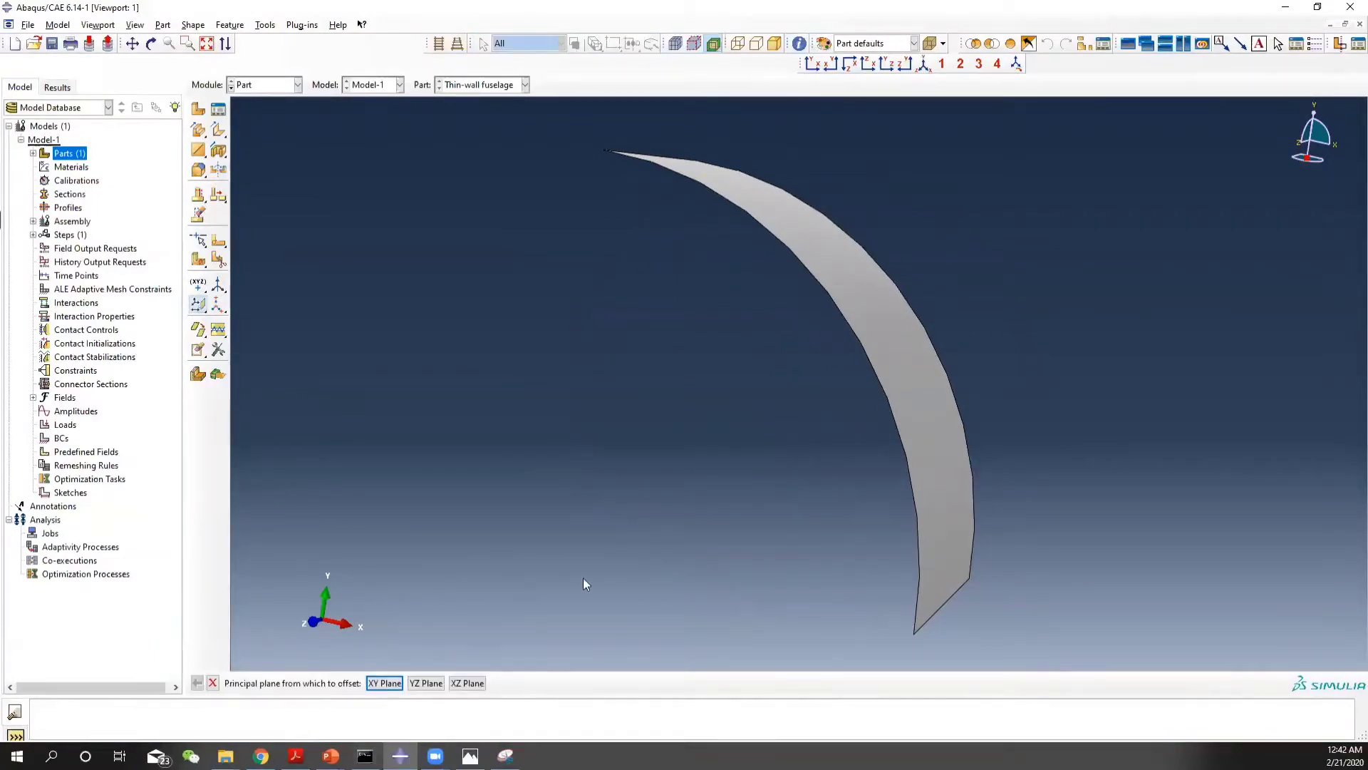
mouse_move(837, 382)
ctrl+alt+mouse_down()
mouse_move(892, 378)
mouse_move(842, 407)
ctrl+alt+mouse_up()
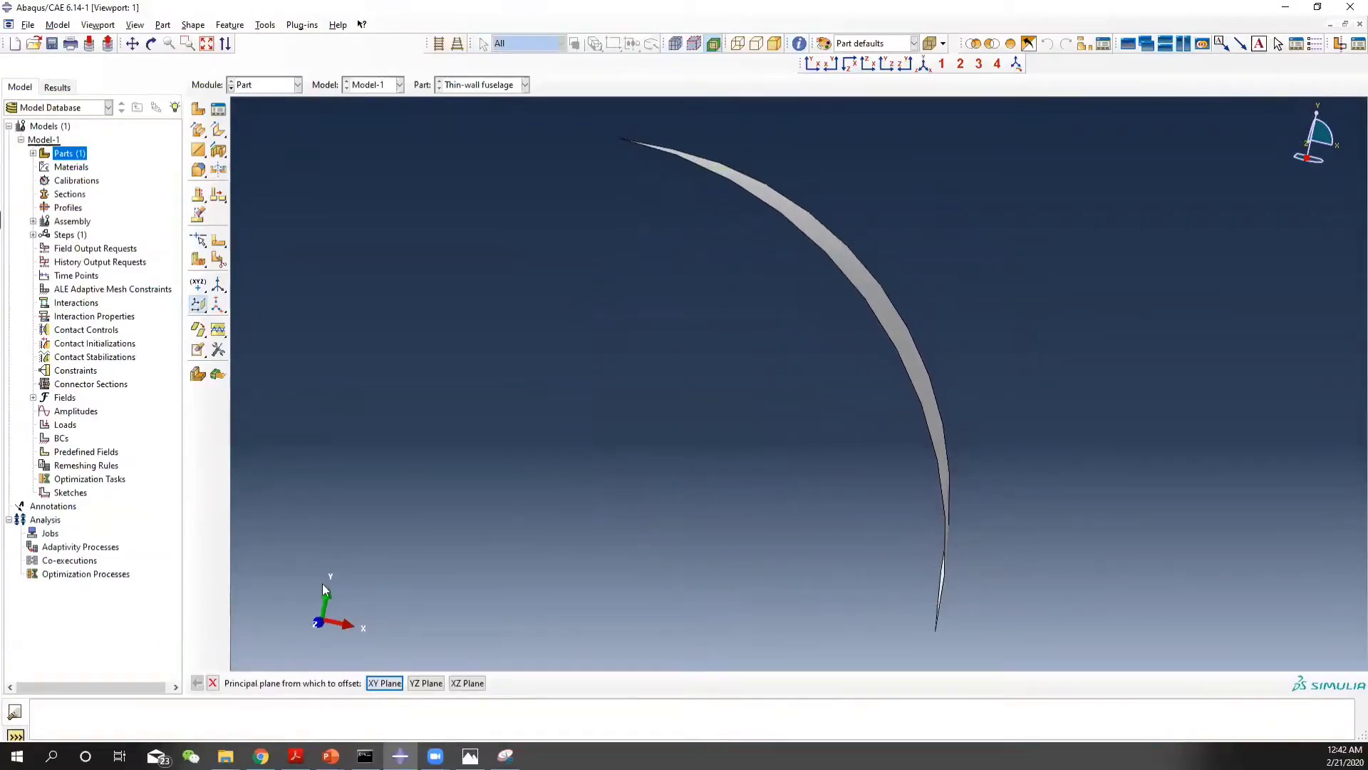
ctrl+alt+drag(1018, 328, 841, 378)
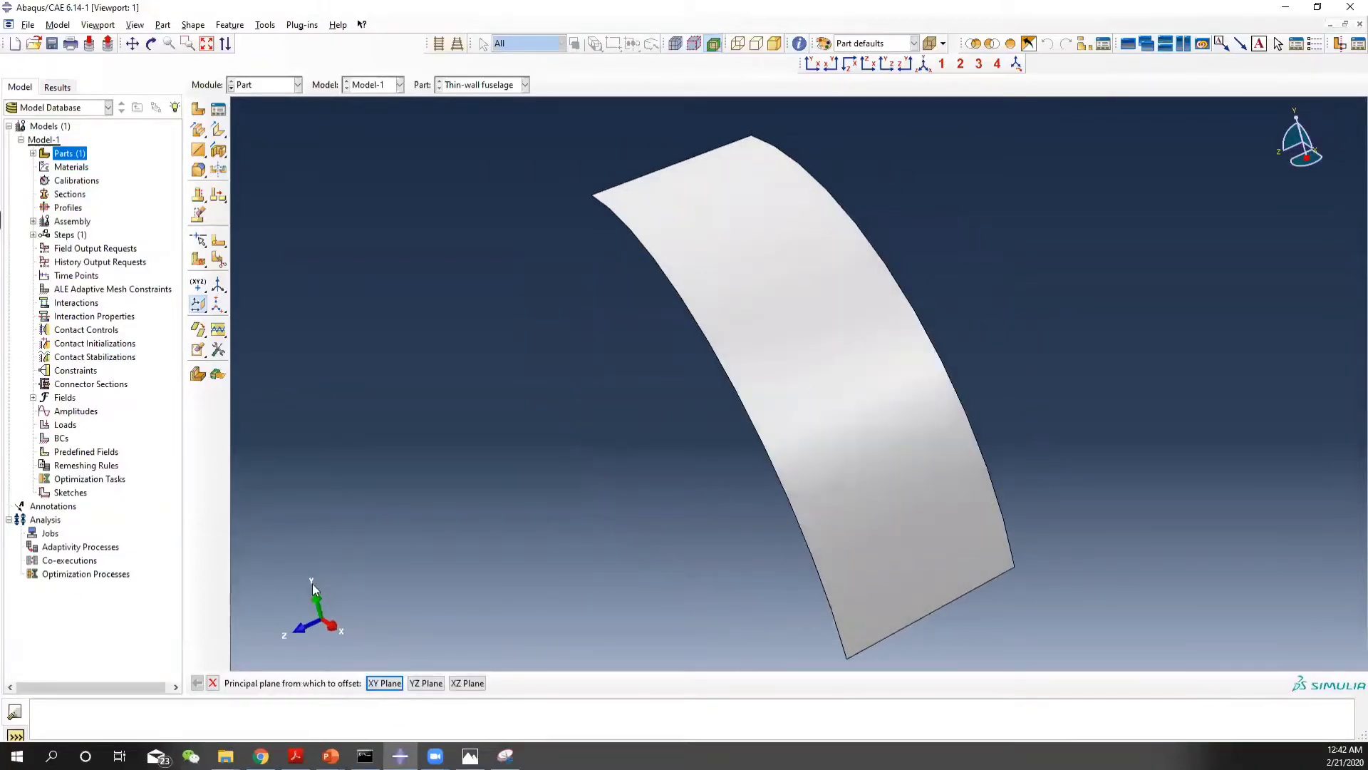
click(425, 682)
ctrl+alt+drag(810, 430, 990, 335)
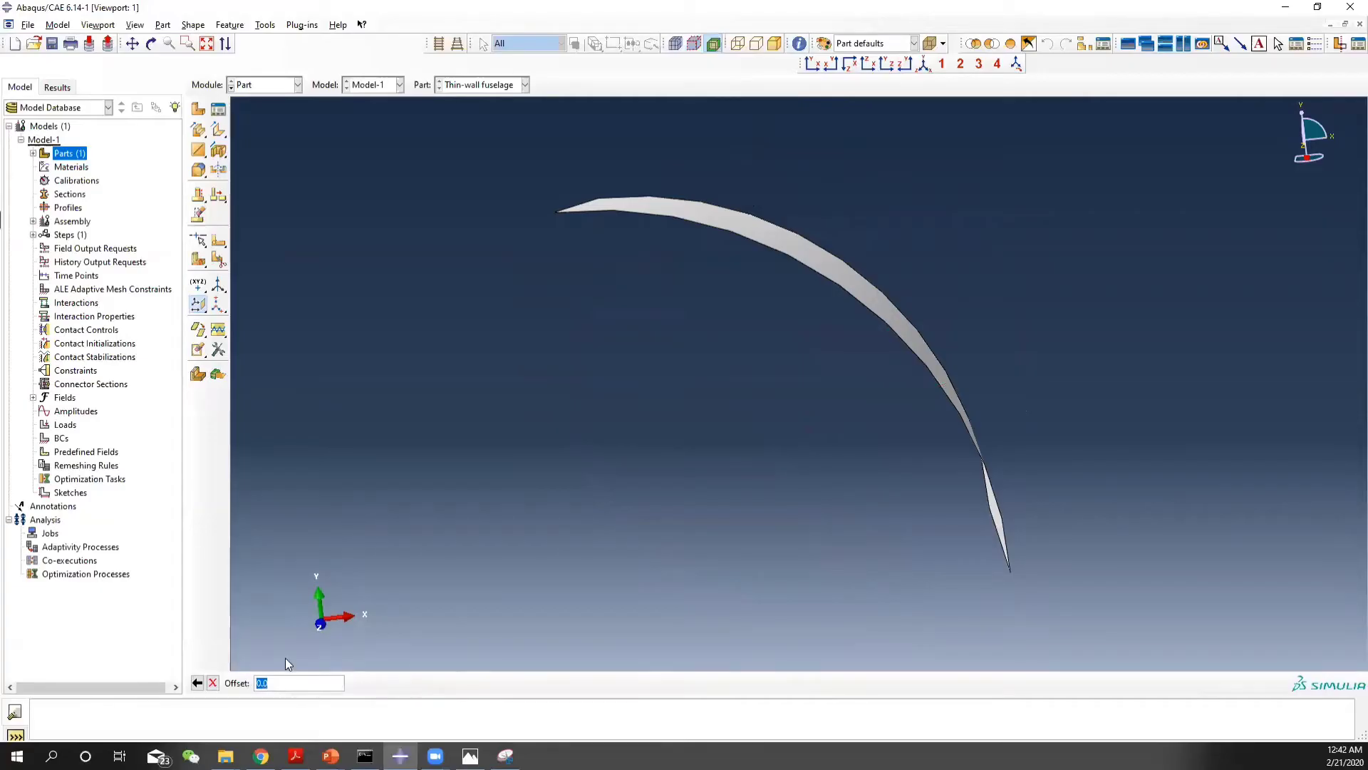
text(1)
text(02)
key(Return)
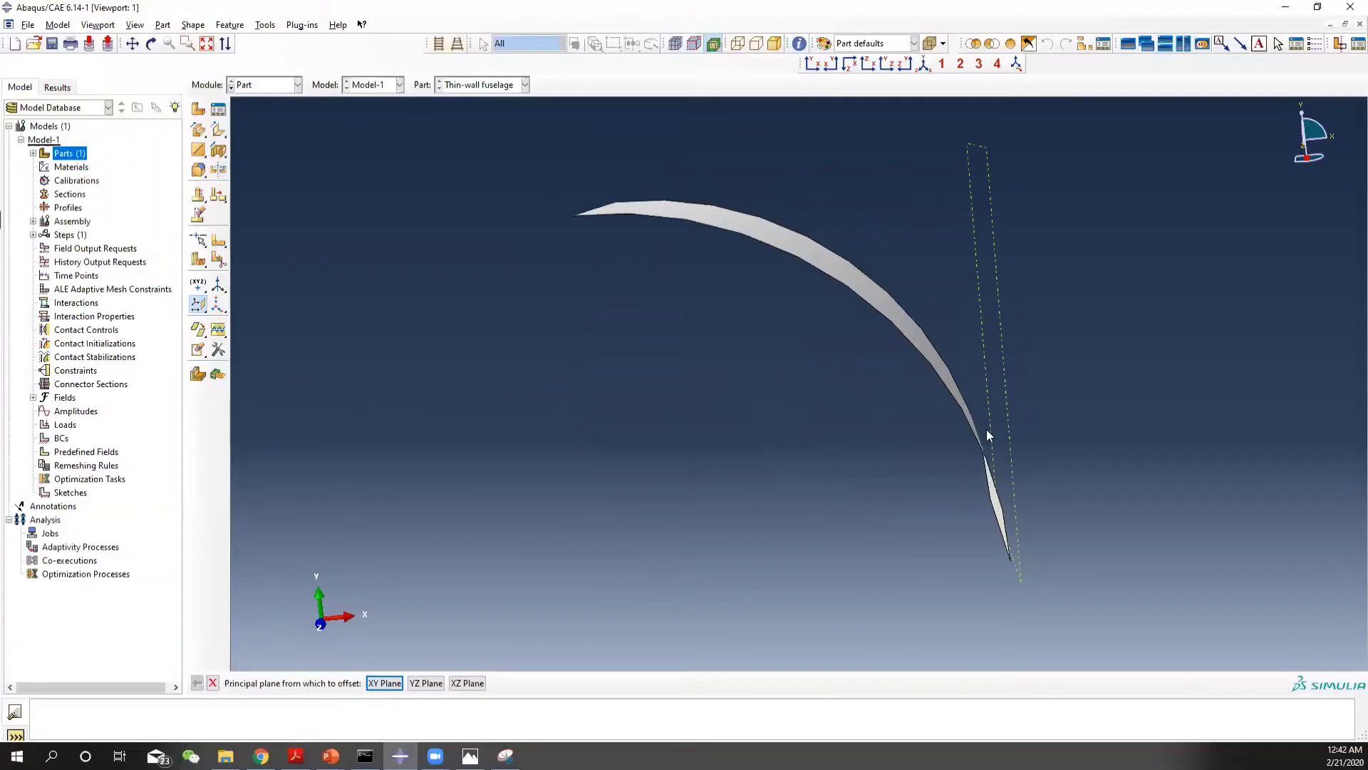
Start an extruded cut sketch on the offset datum plane, orienting the shell's curved edge vertical and on the left
ctrl+alt+drag(988, 372, 1029, 374)
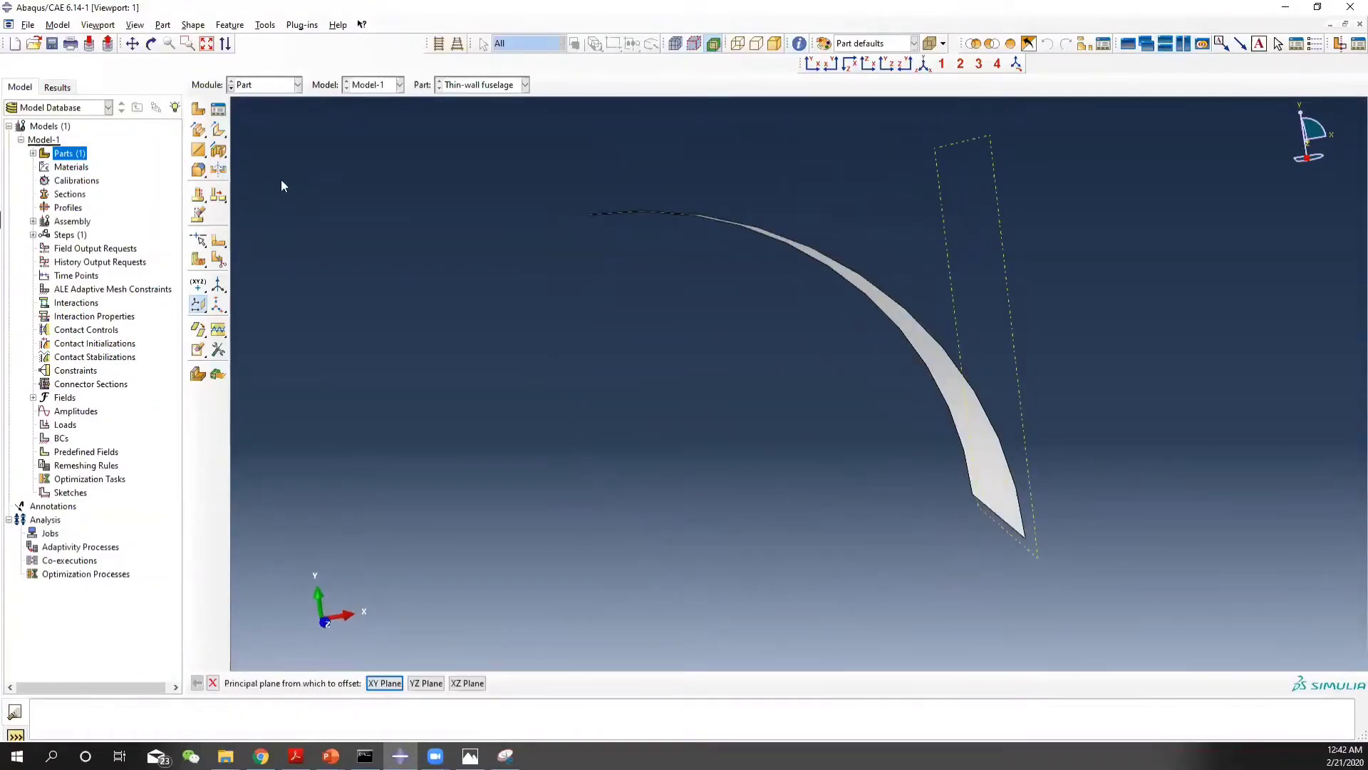
click(218, 151)
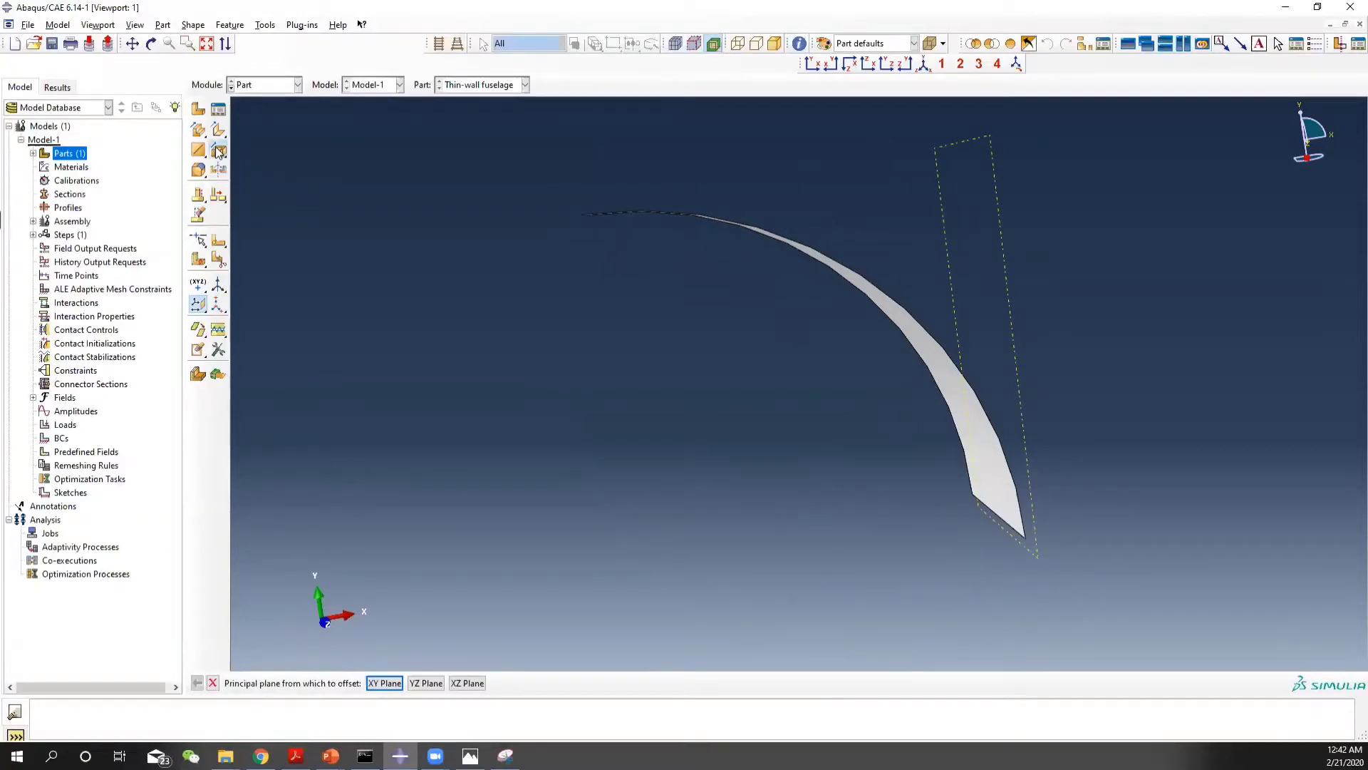
click(1011, 317)
click(497, 682)
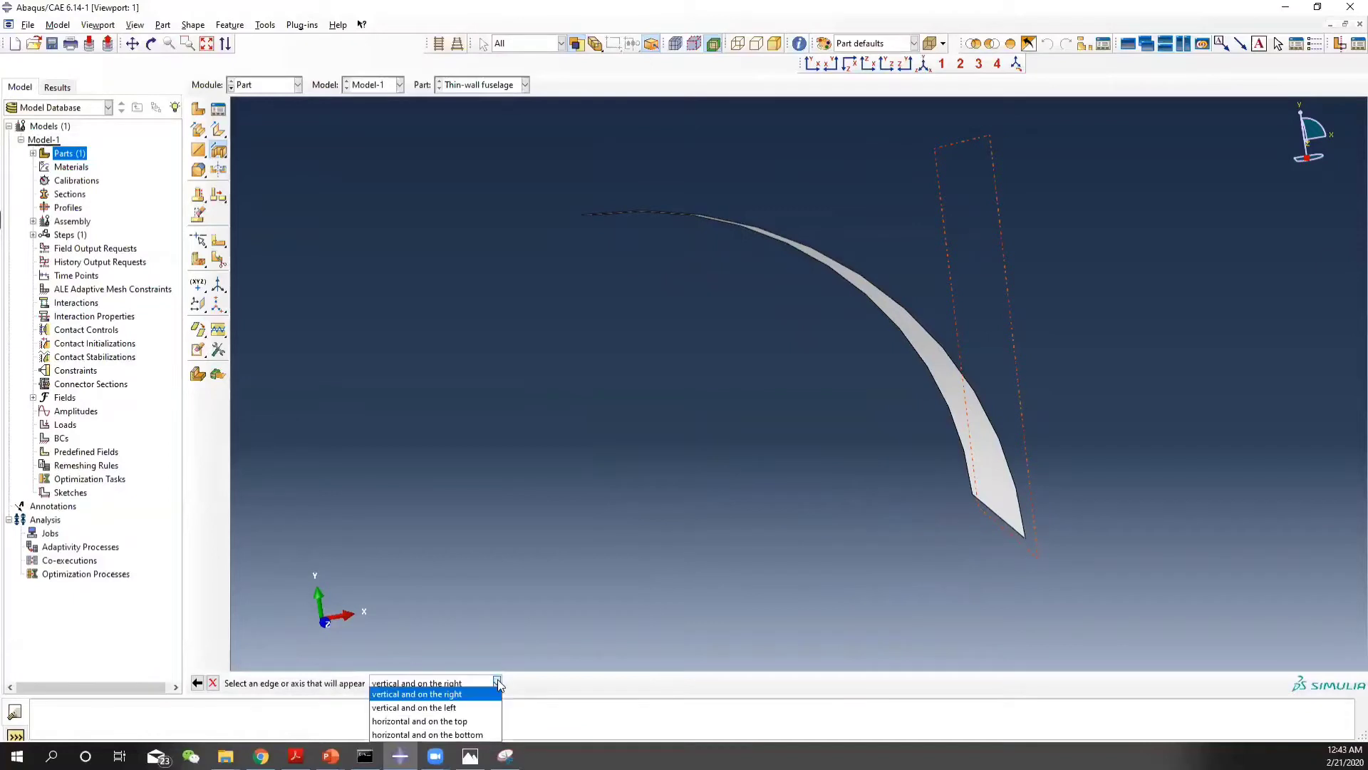
click(464, 708)
ctrl+alt+drag(1061, 441, 850, 392)
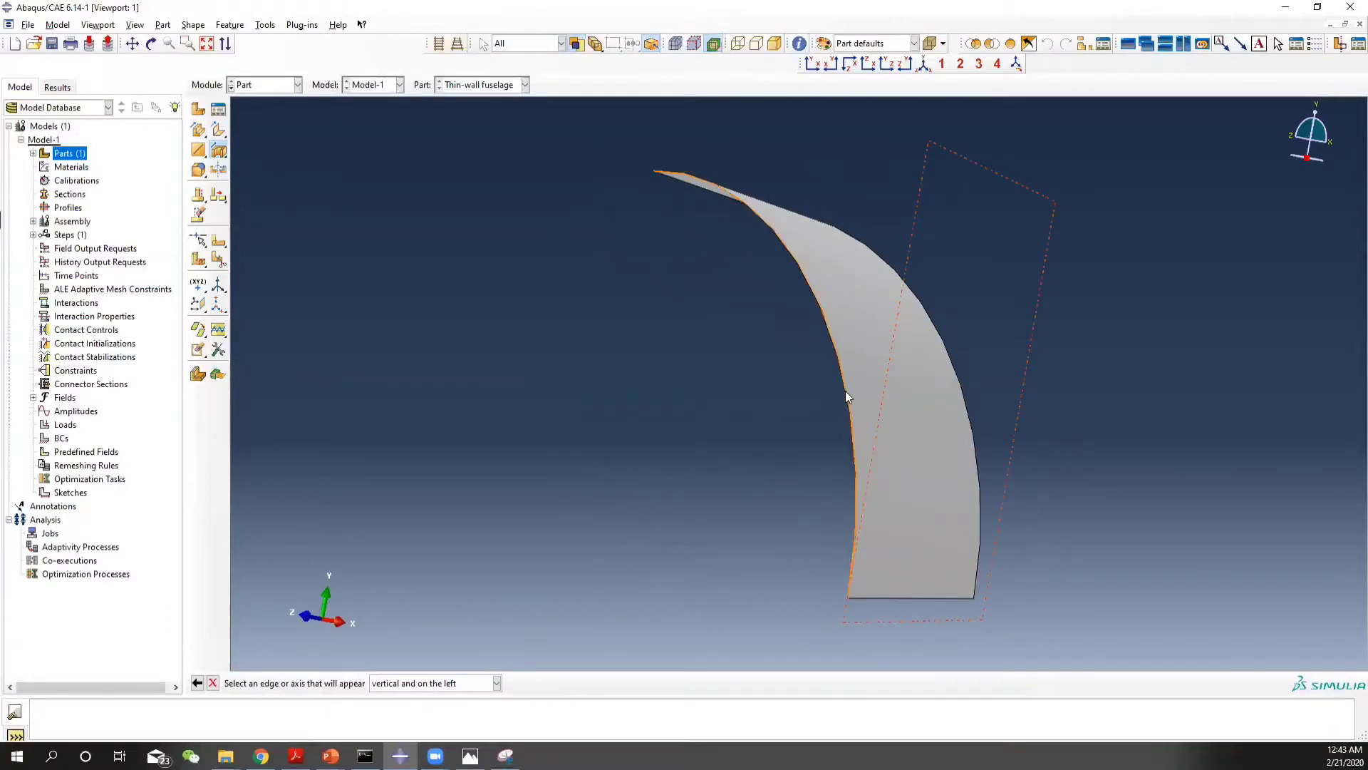
click(845, 391)
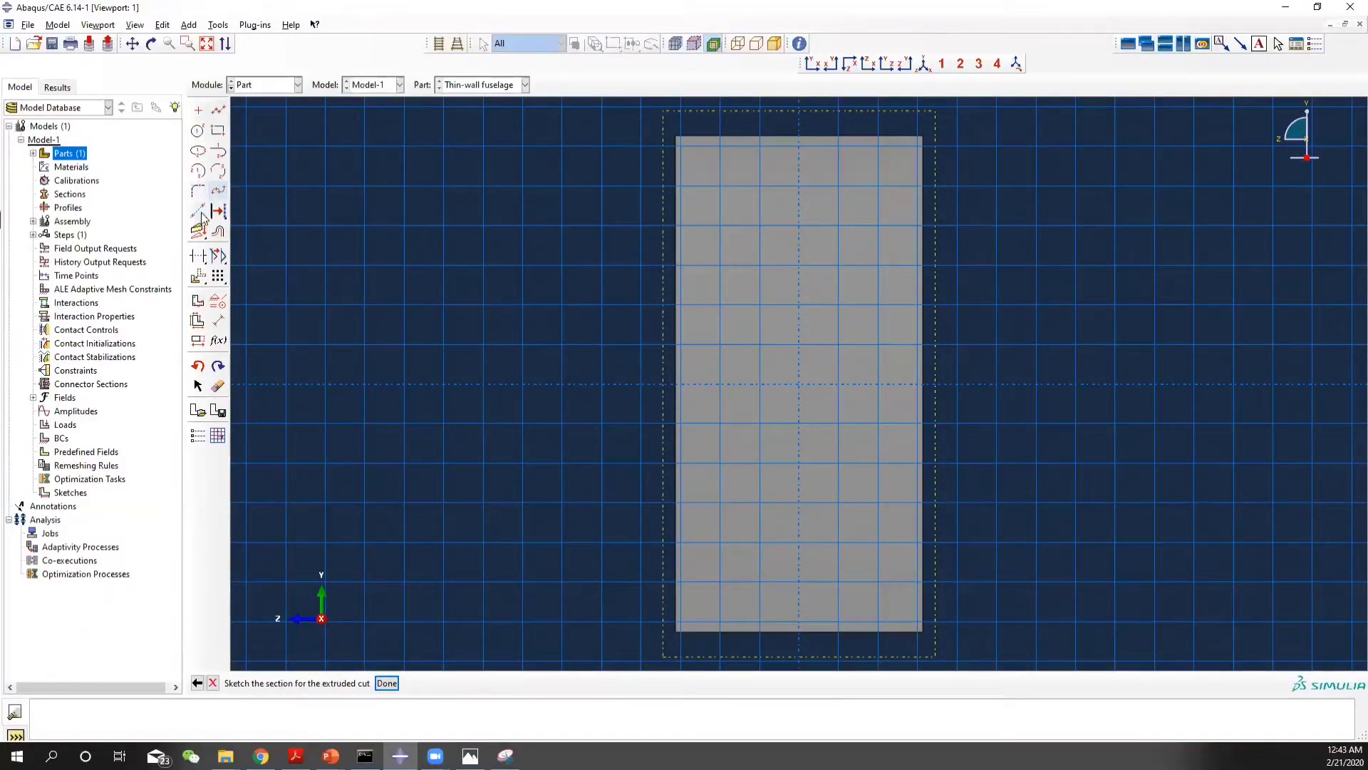
Add a vertical construction line through the sketch origin and a horizontal one along the shell's bottom edge
click(200, 111)
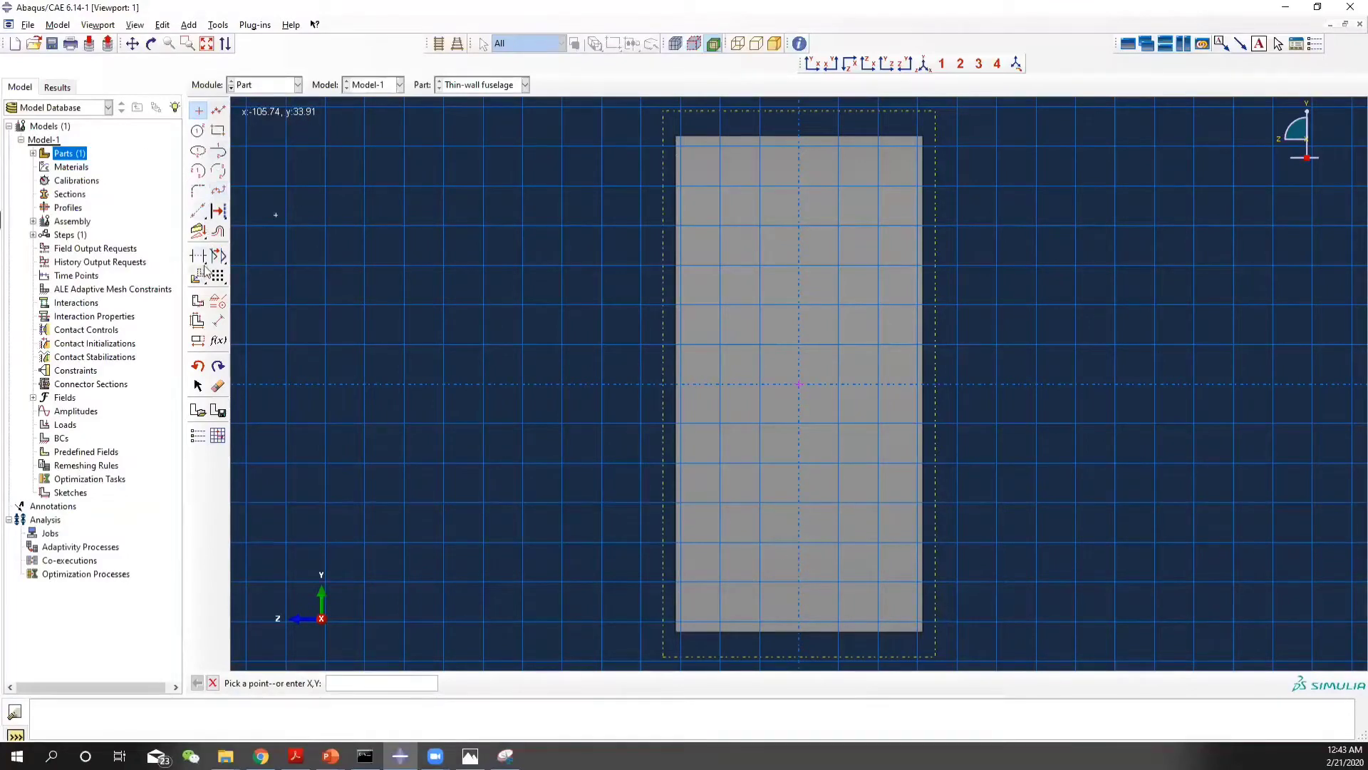
click(198, 211)
click(799, 386)
click(801, 503)
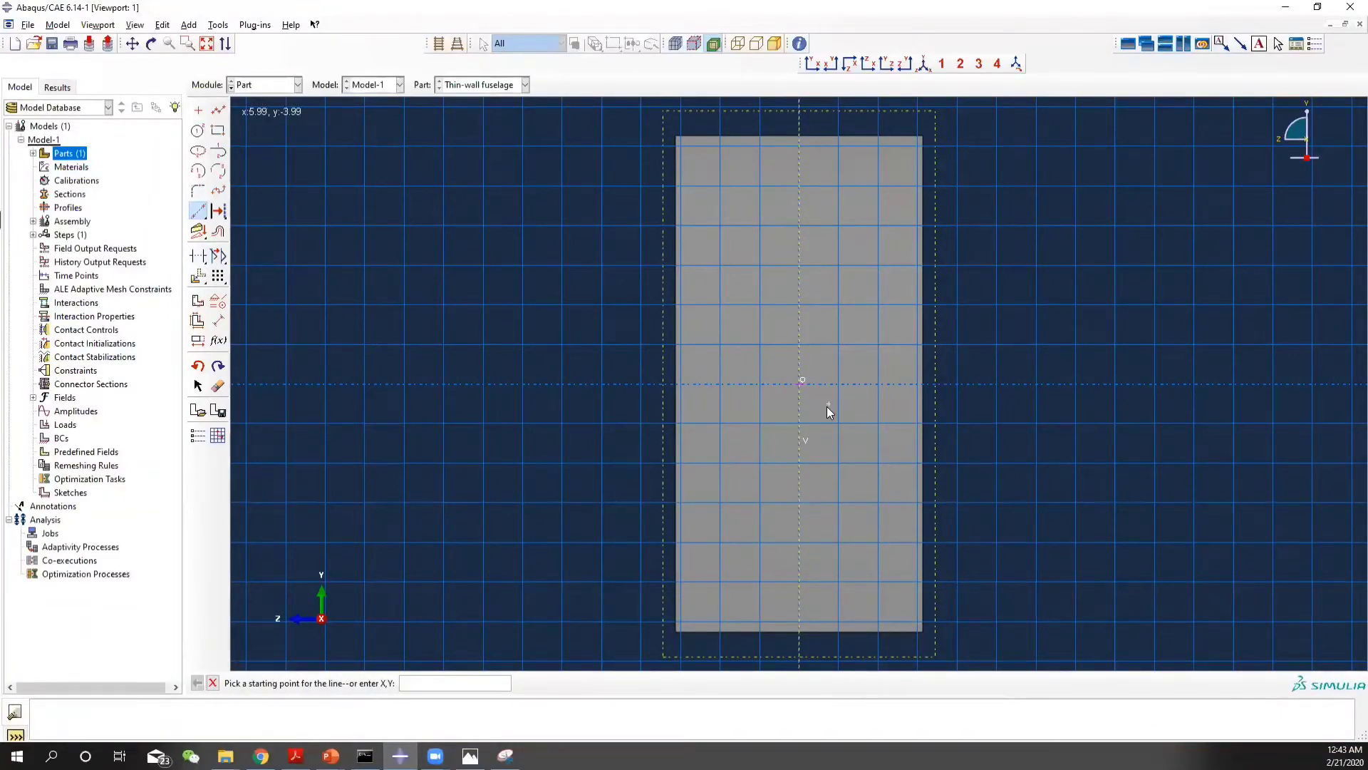
click(721, 630)
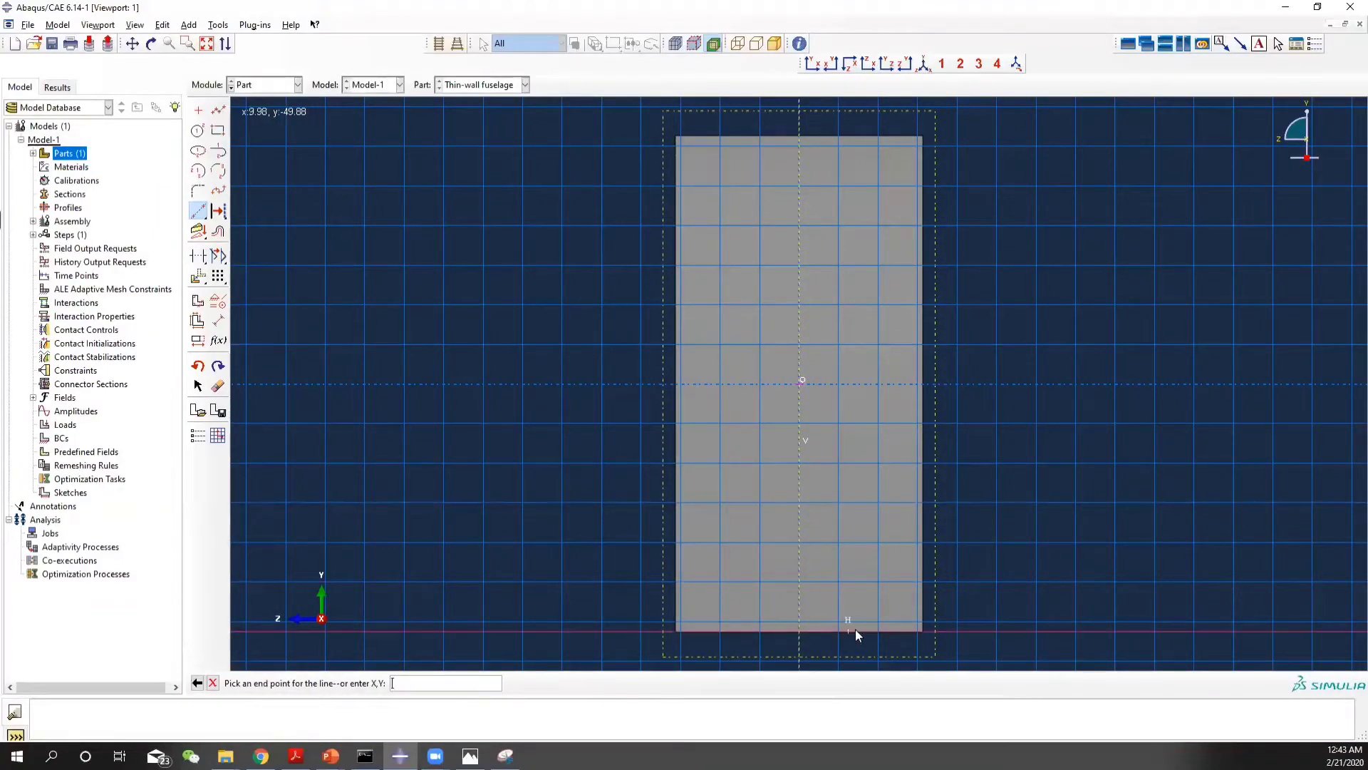
click(883, 630)
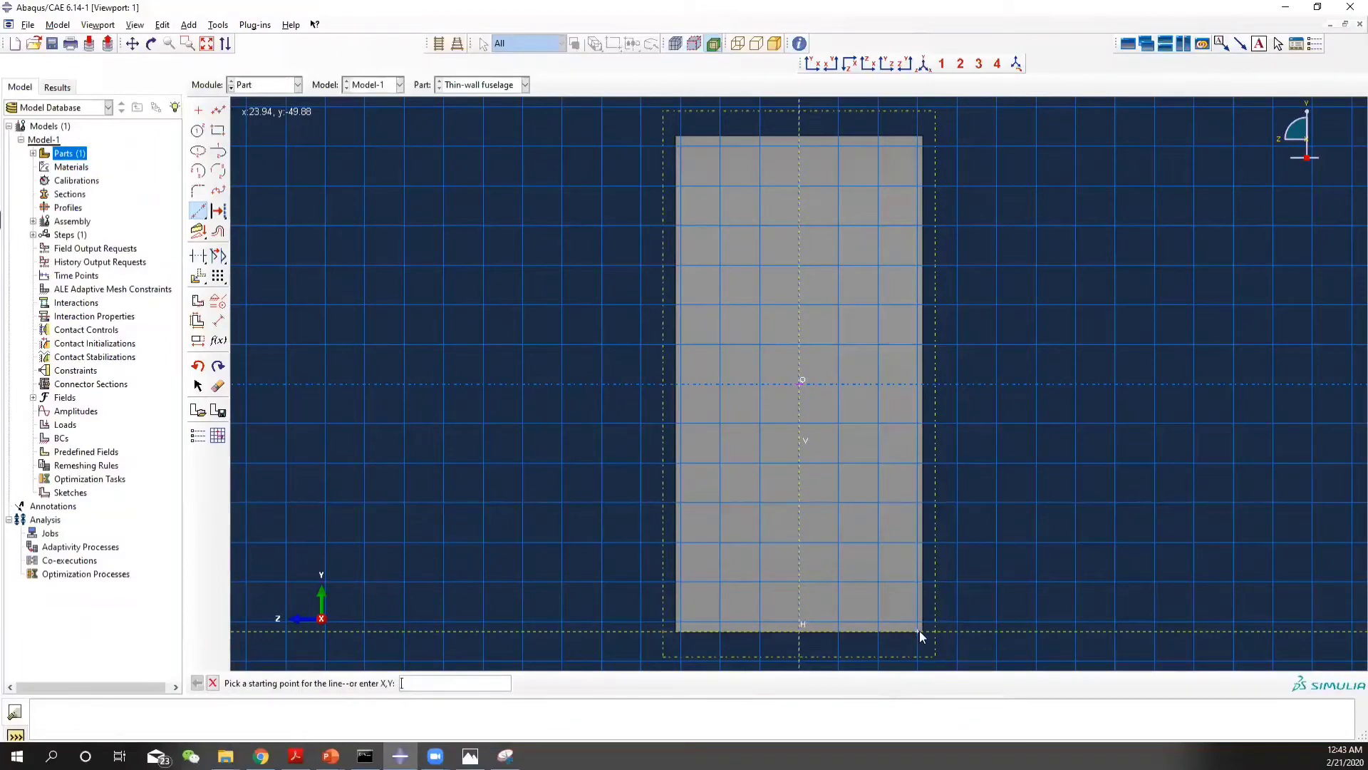
Sketch a rectangle about 20 tall across the vertical construction line, below the sketch origin
click(216, 131)
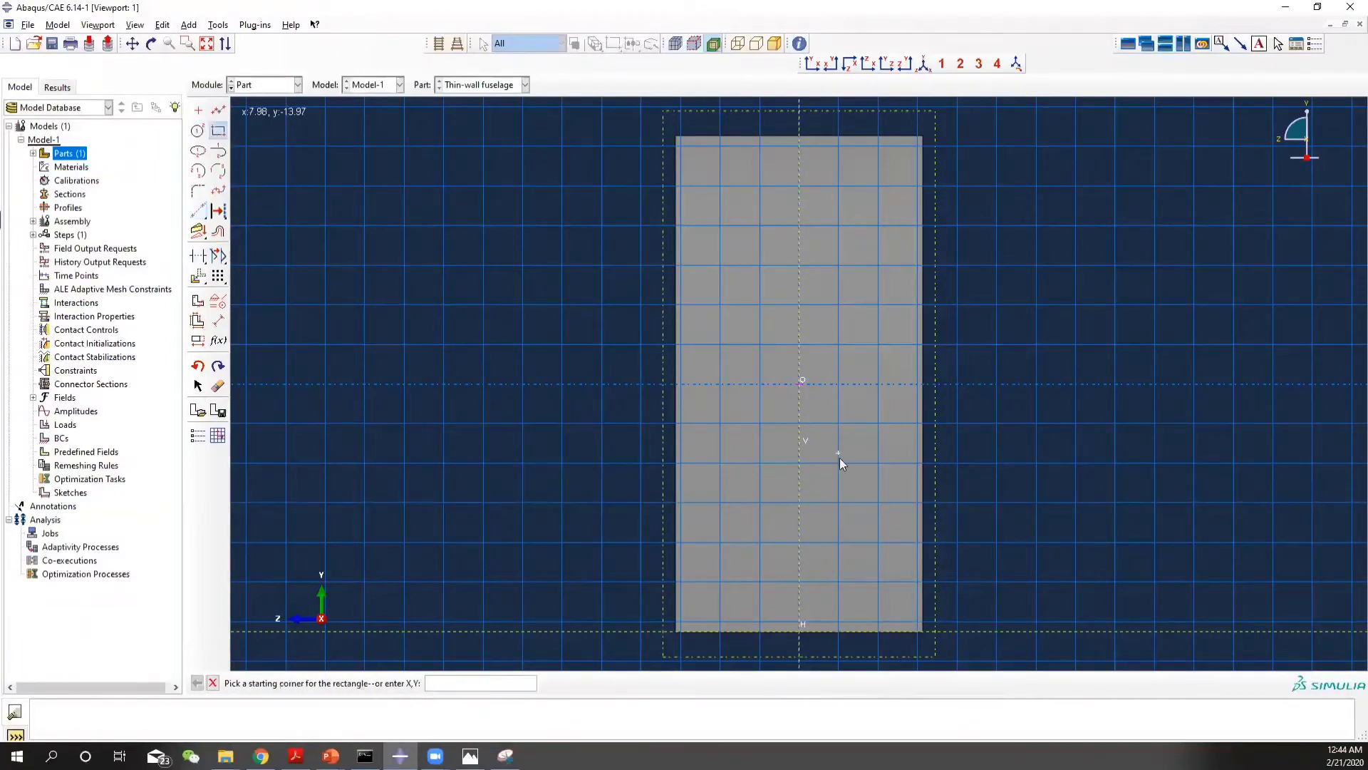
click(778, 424)
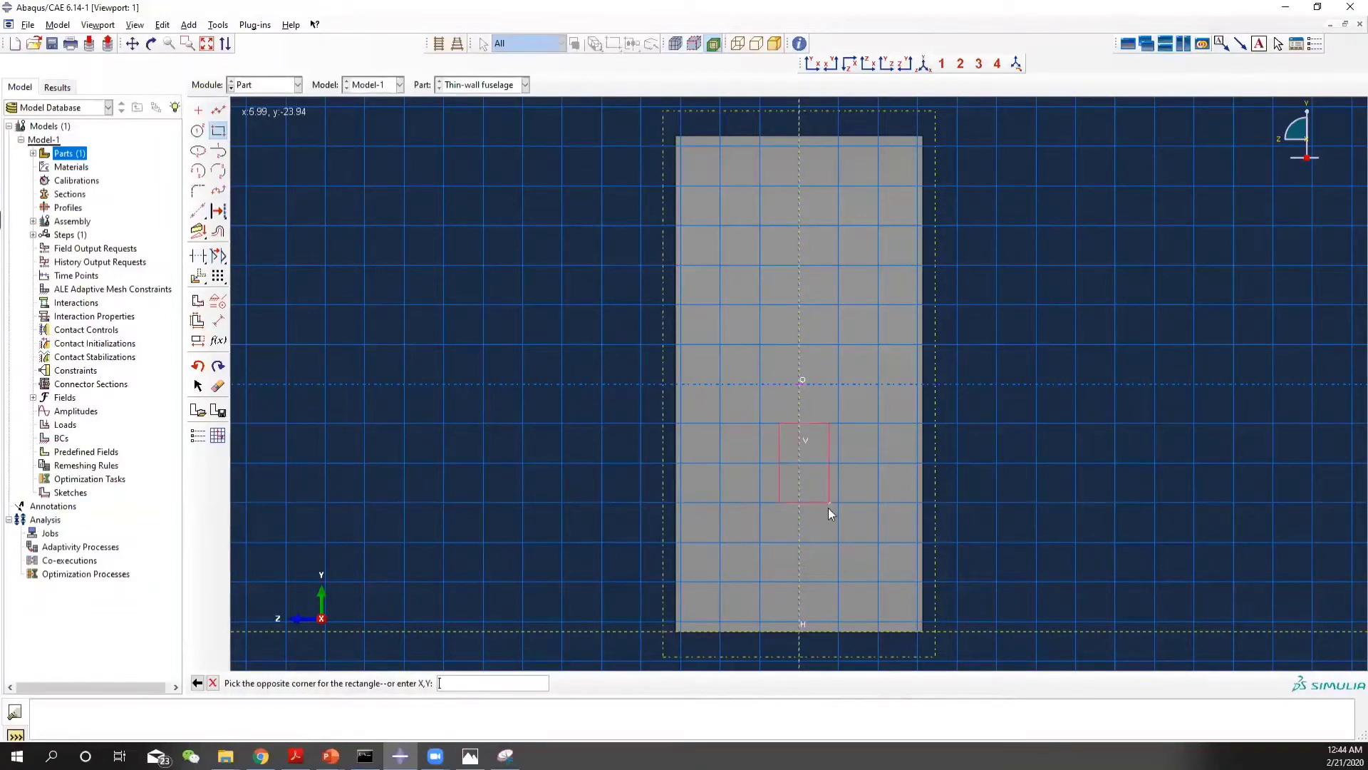
click(821, 521)
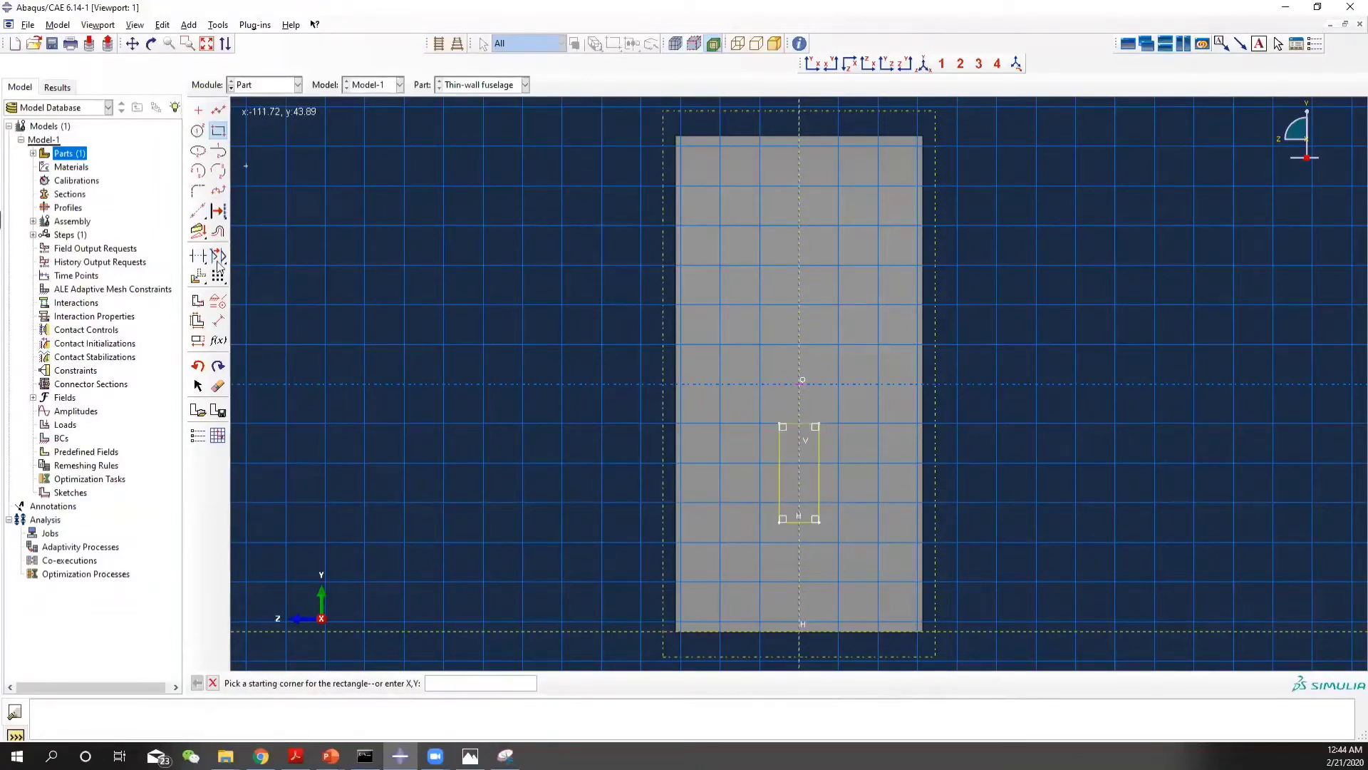
Dimension the distance from the horizontal construction line to the rectangle's bottom edge as 30, per dimension c in the problem statement
click(218, 322)
click(808, 522)
click(827, 629)
click(975, 620)
key(alt+Tab)
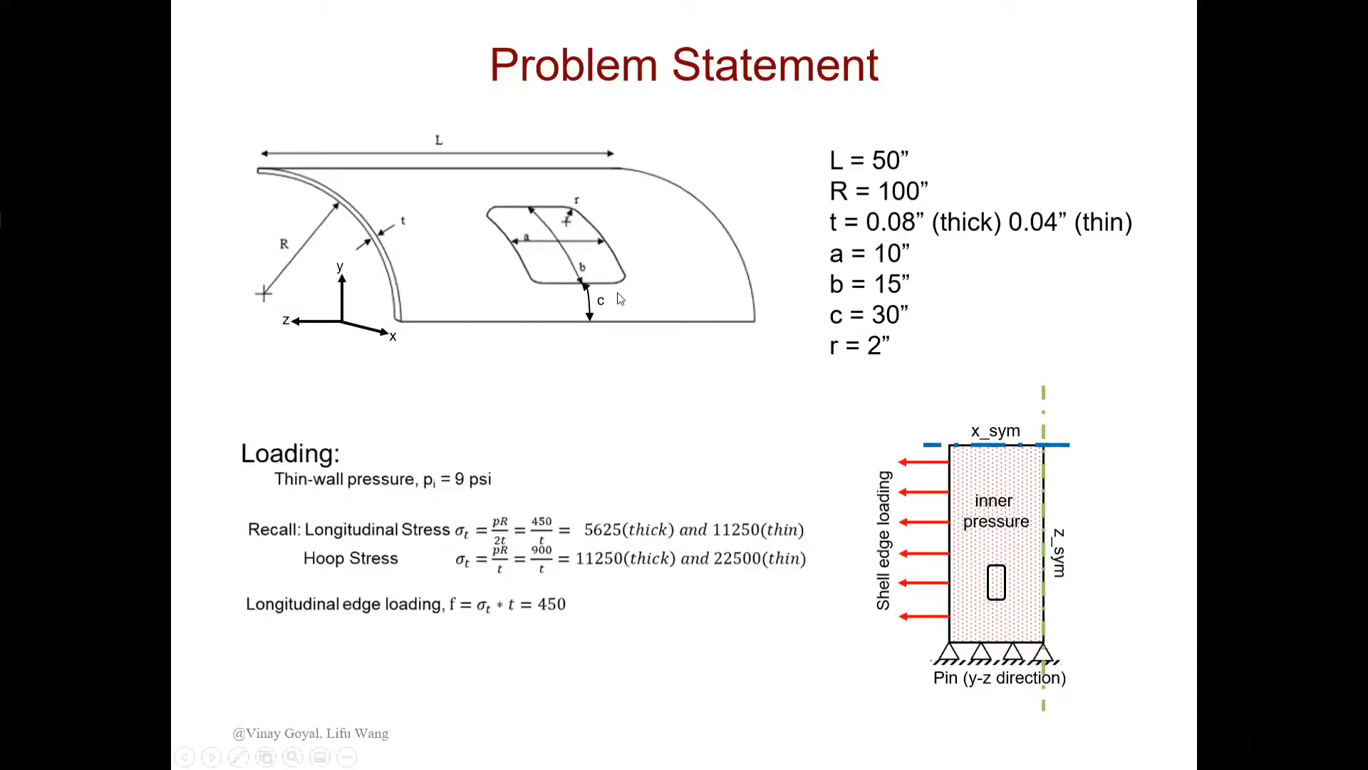
key(alt+Tab)
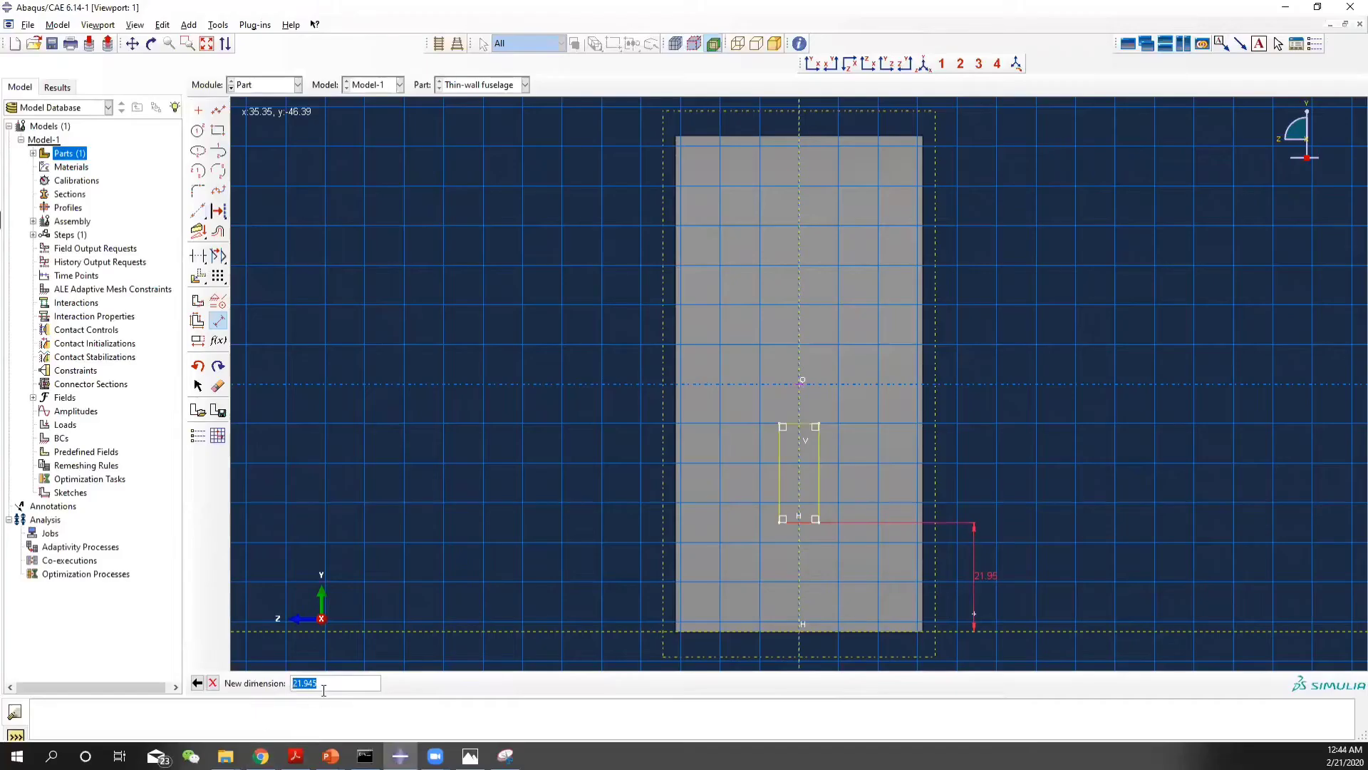
text(30)
key(Return)
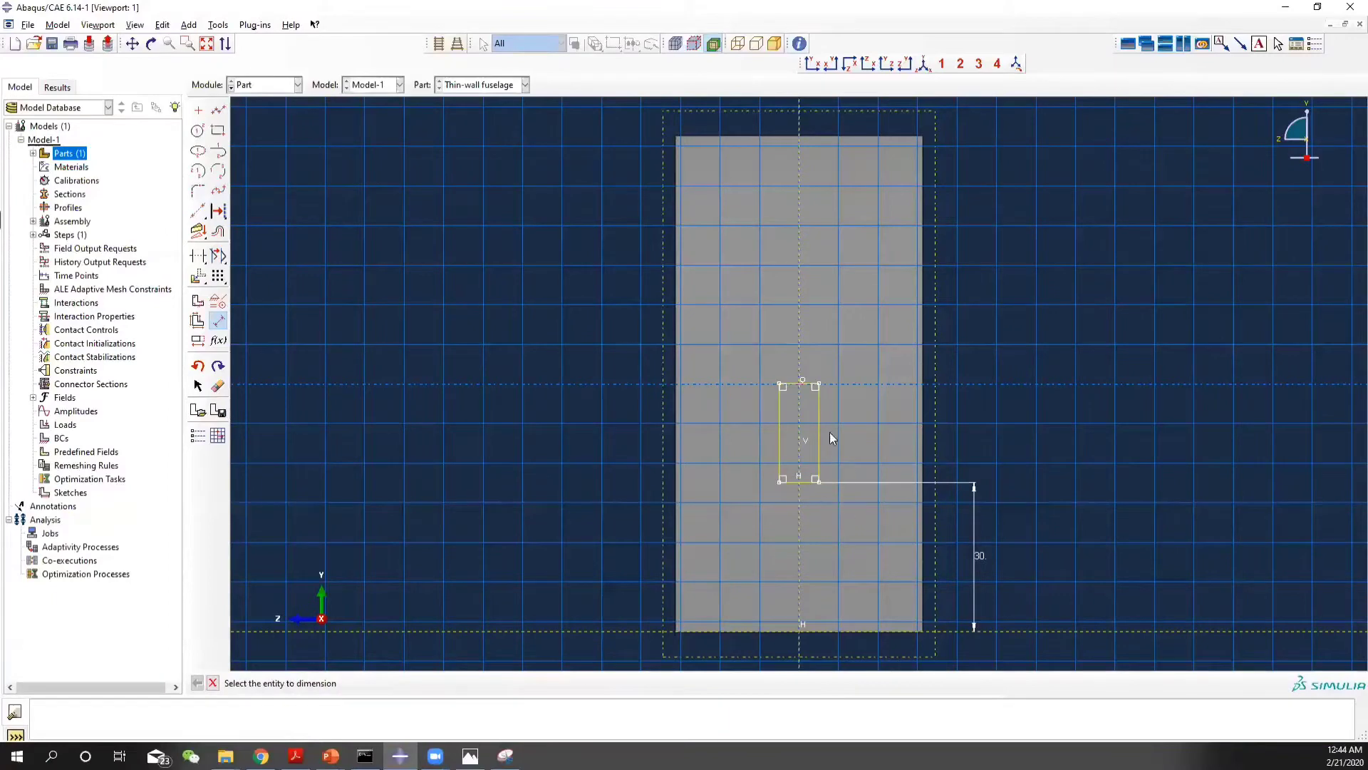
Dimension the rectangle's vertical side and set its height to 15
click(817, 419)
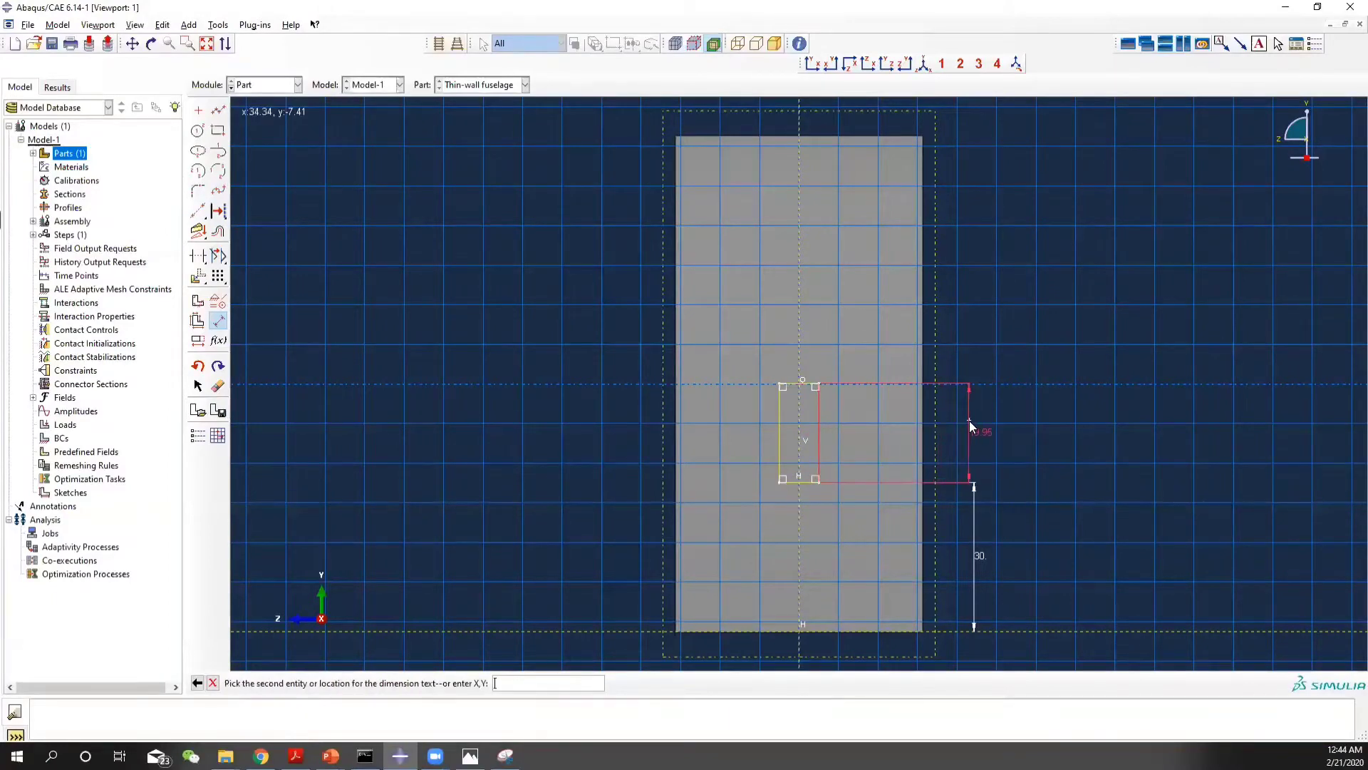
click(971, 420)
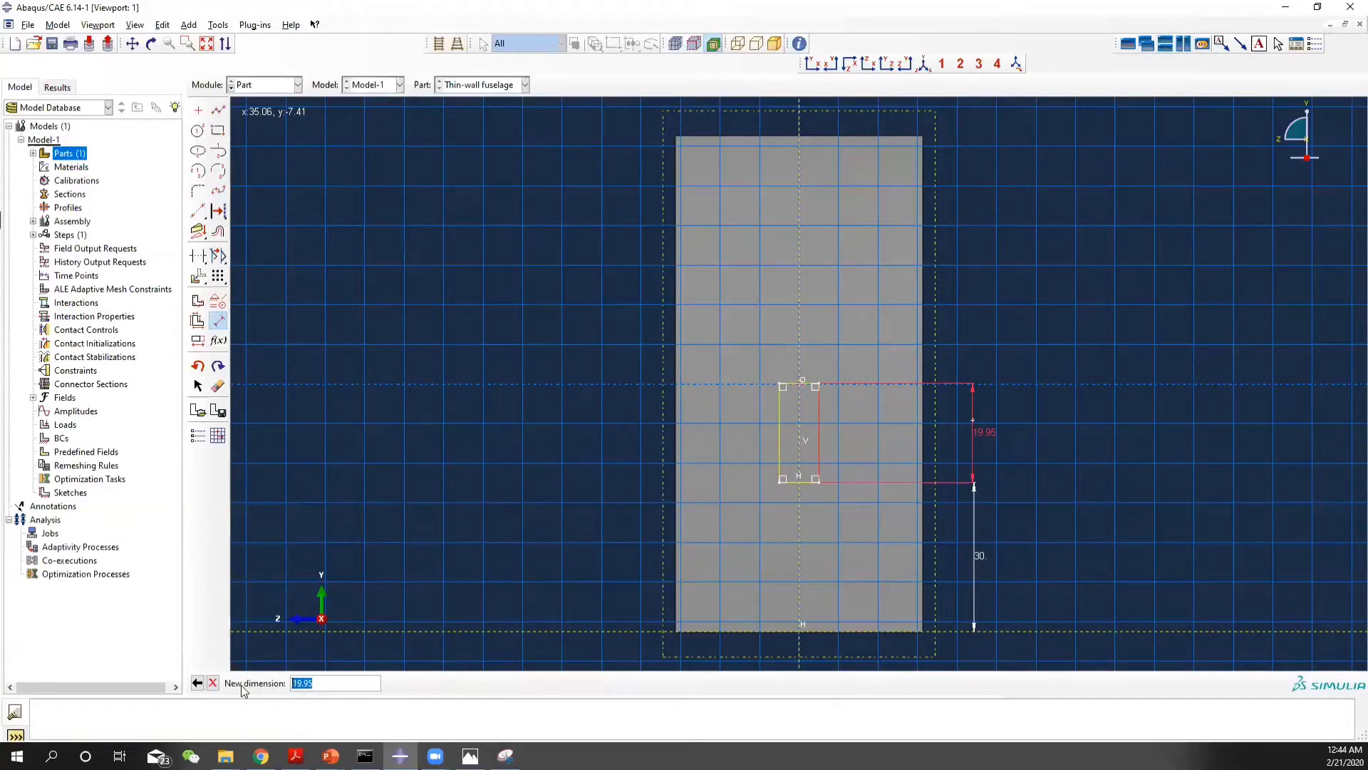
text(15)
key(Return)
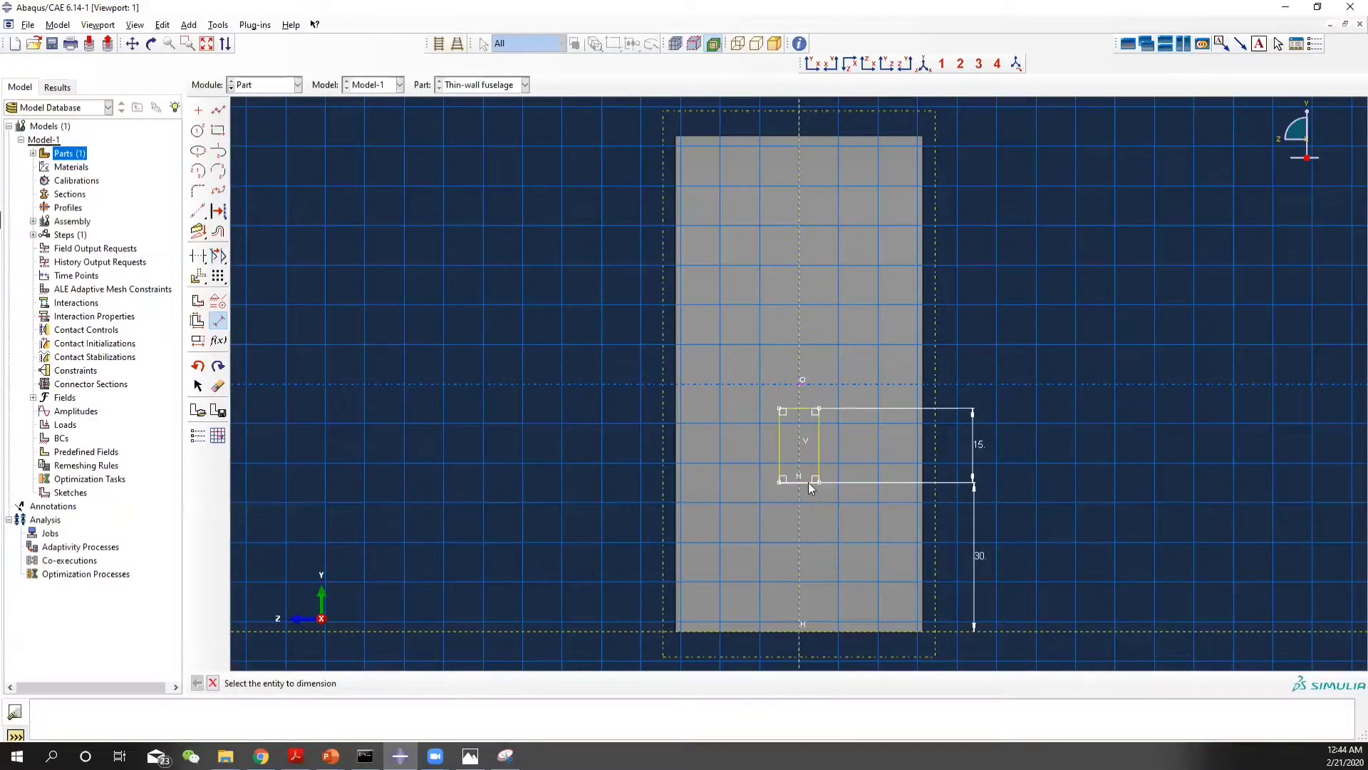
Dimension the rectangle's right side 5 from the vertical construction line, half of dimension a in the problem statement
click(799, 417)
click(819, 430)
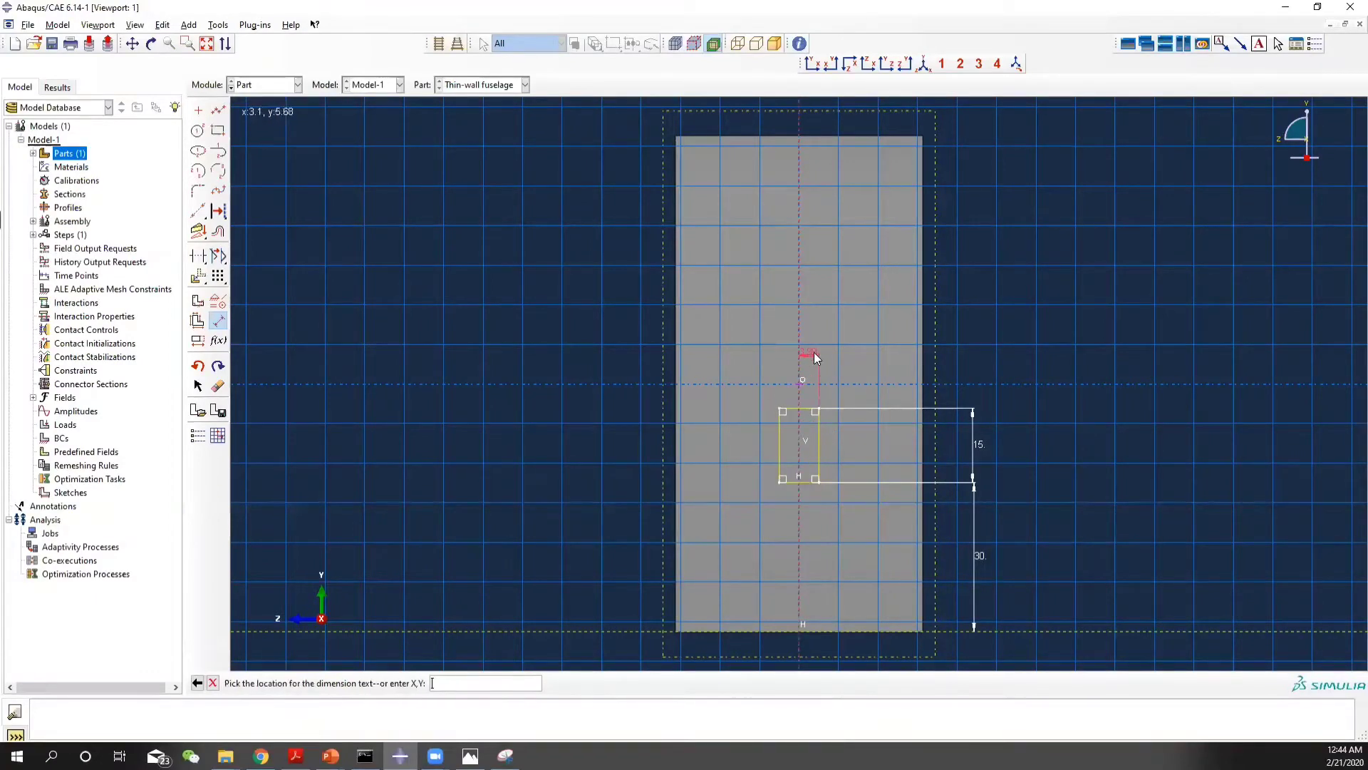
click(816, 364)
key(alt+Tab)
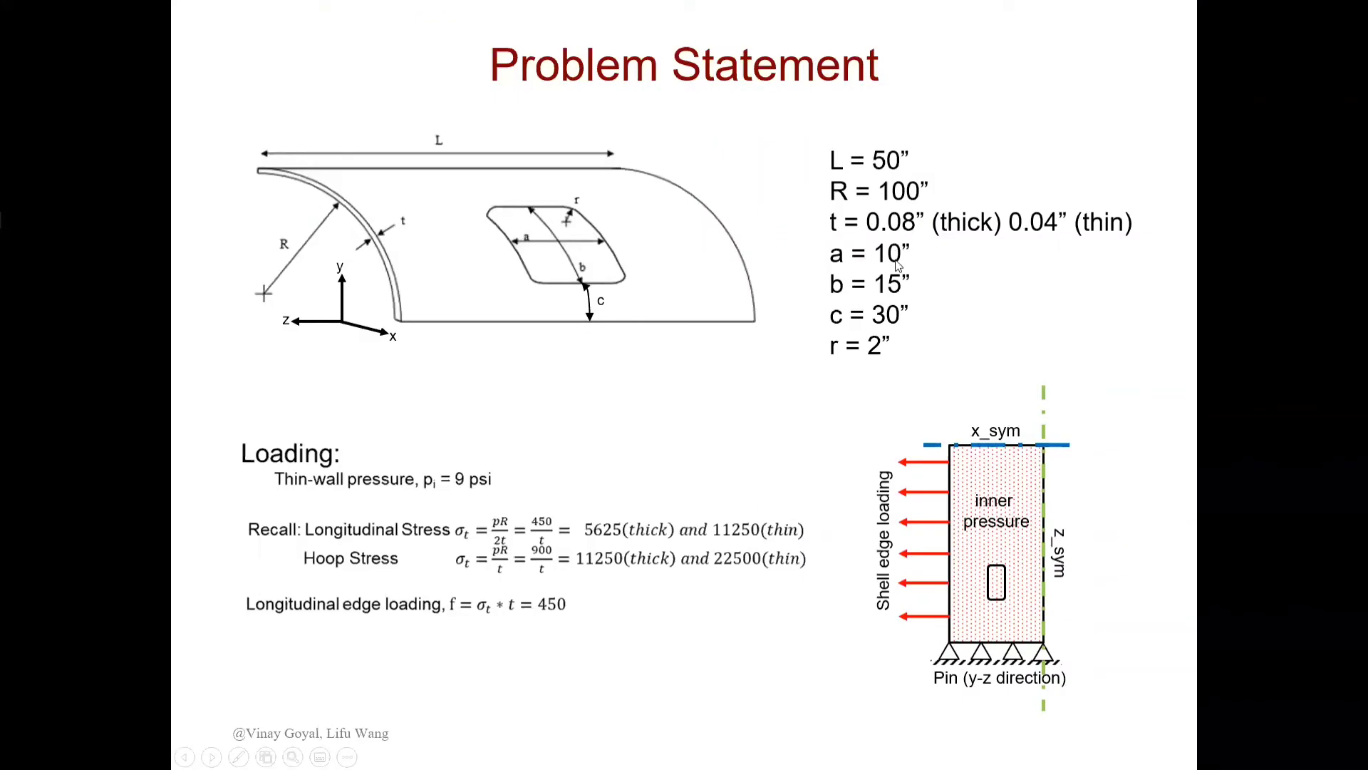
key(alt+Tab)
text(5)
key(Return)
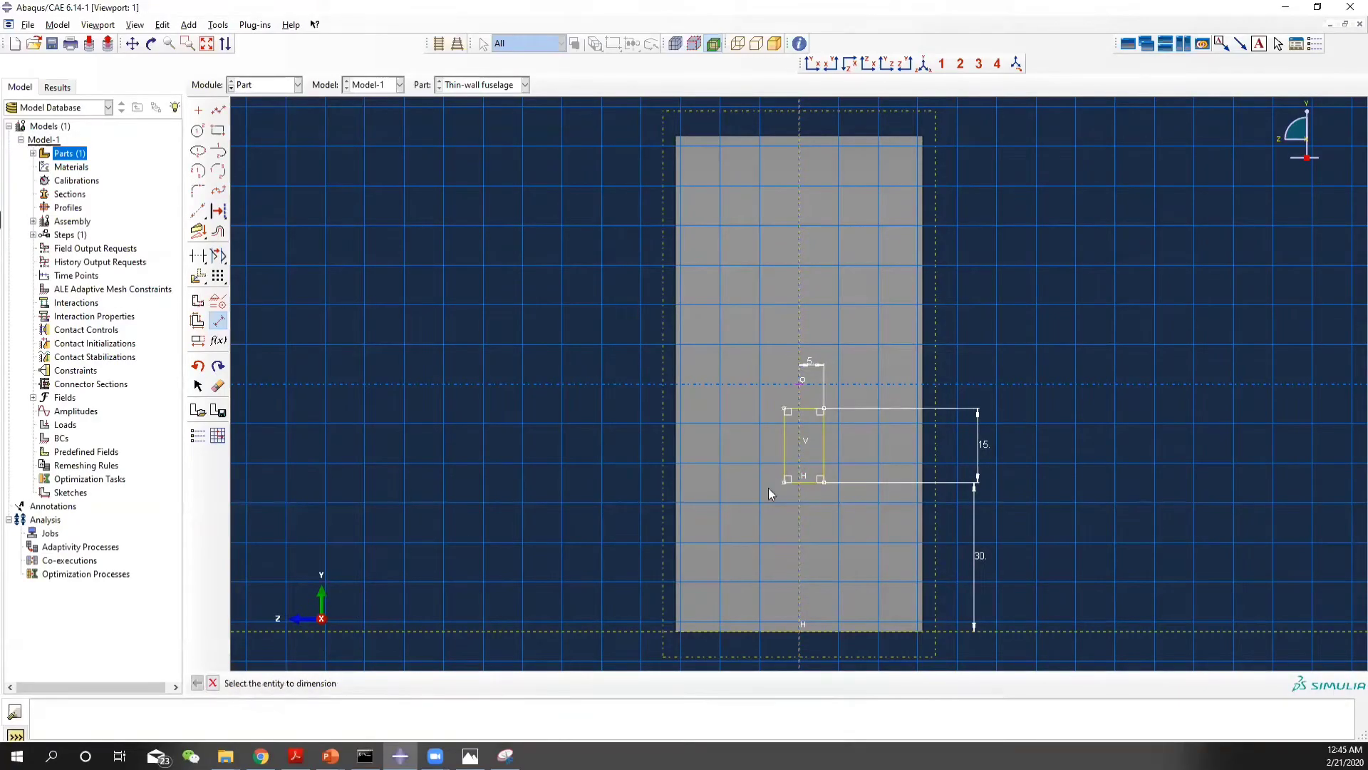
Dimension the rectangle's left side 5 from the vertical construction line
click(784, 438)
click(798, 441)
click(805, 361)
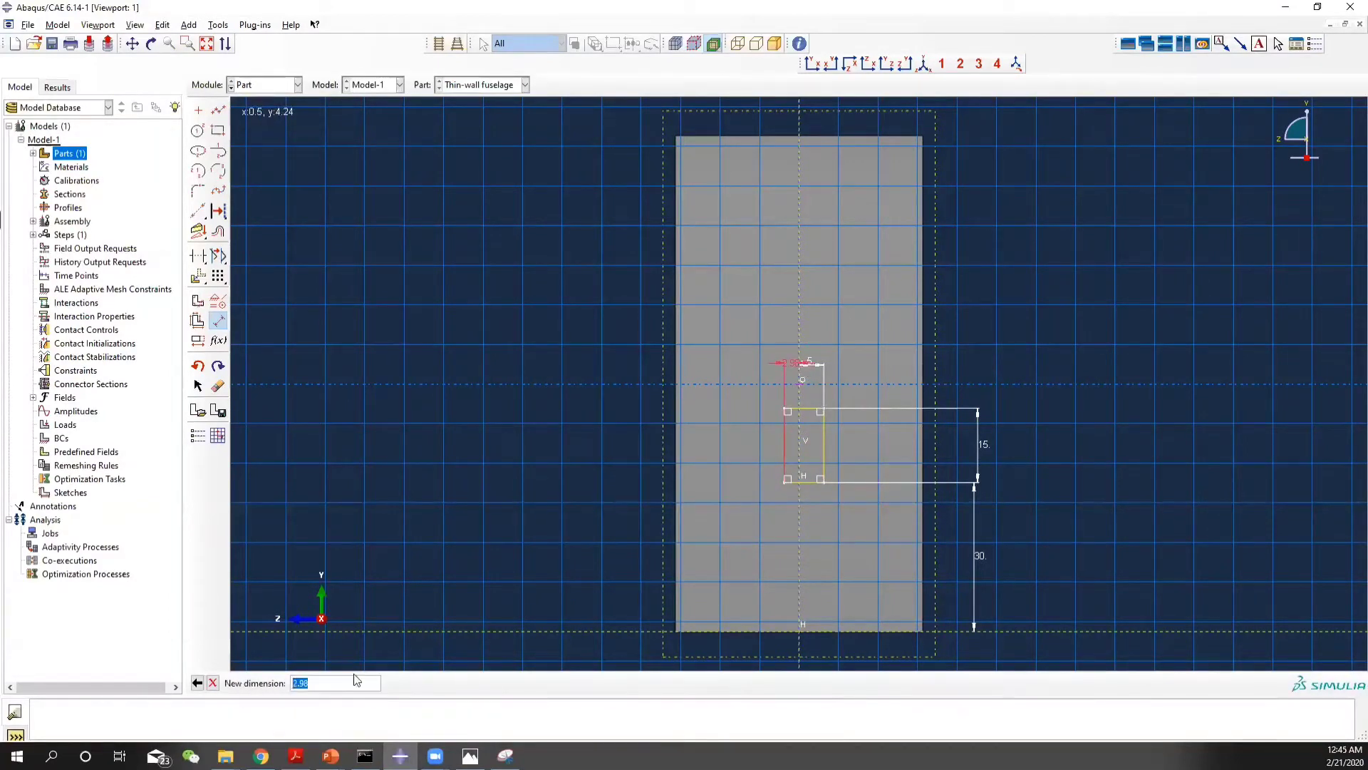
text(5)
key(Return)
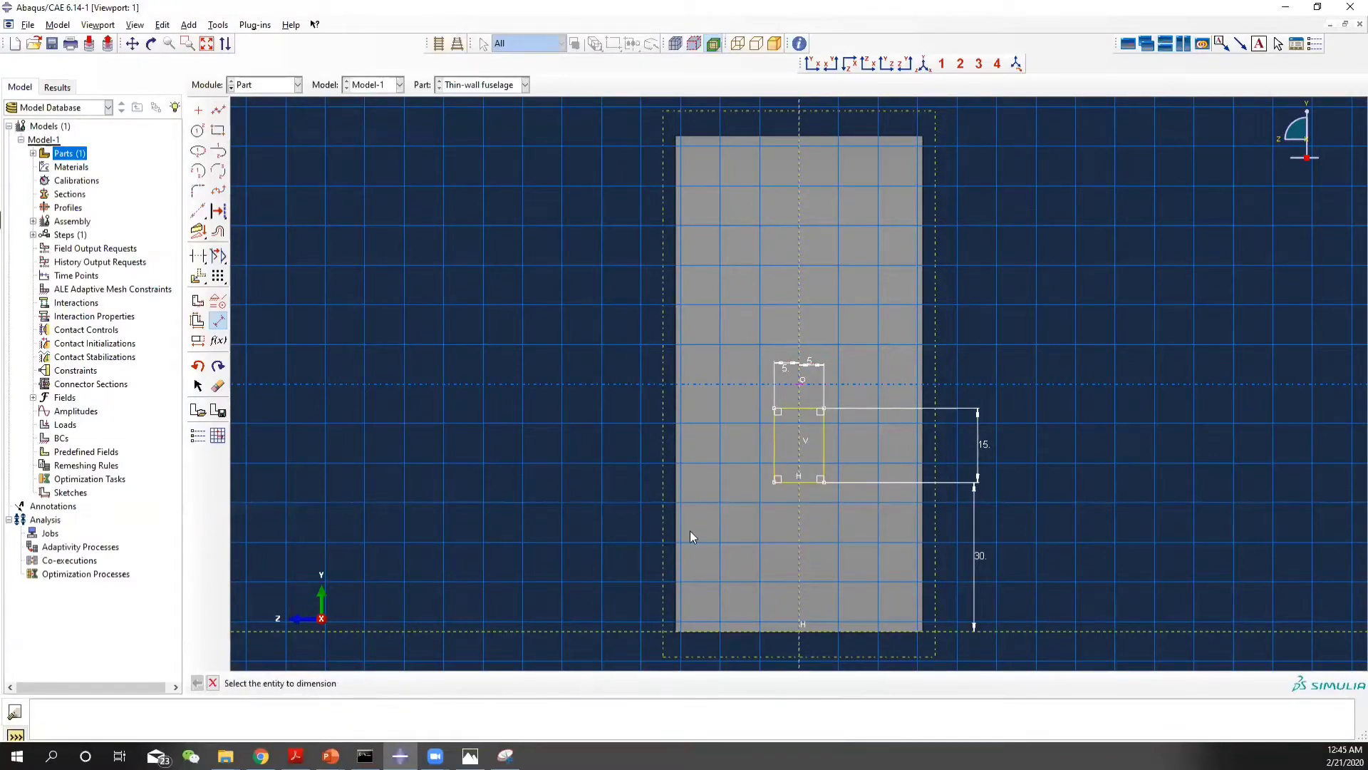
Finish the window sketch and cut it through the fuselage shell with the Through All end condition
click(212, 683)
click(386, 682)
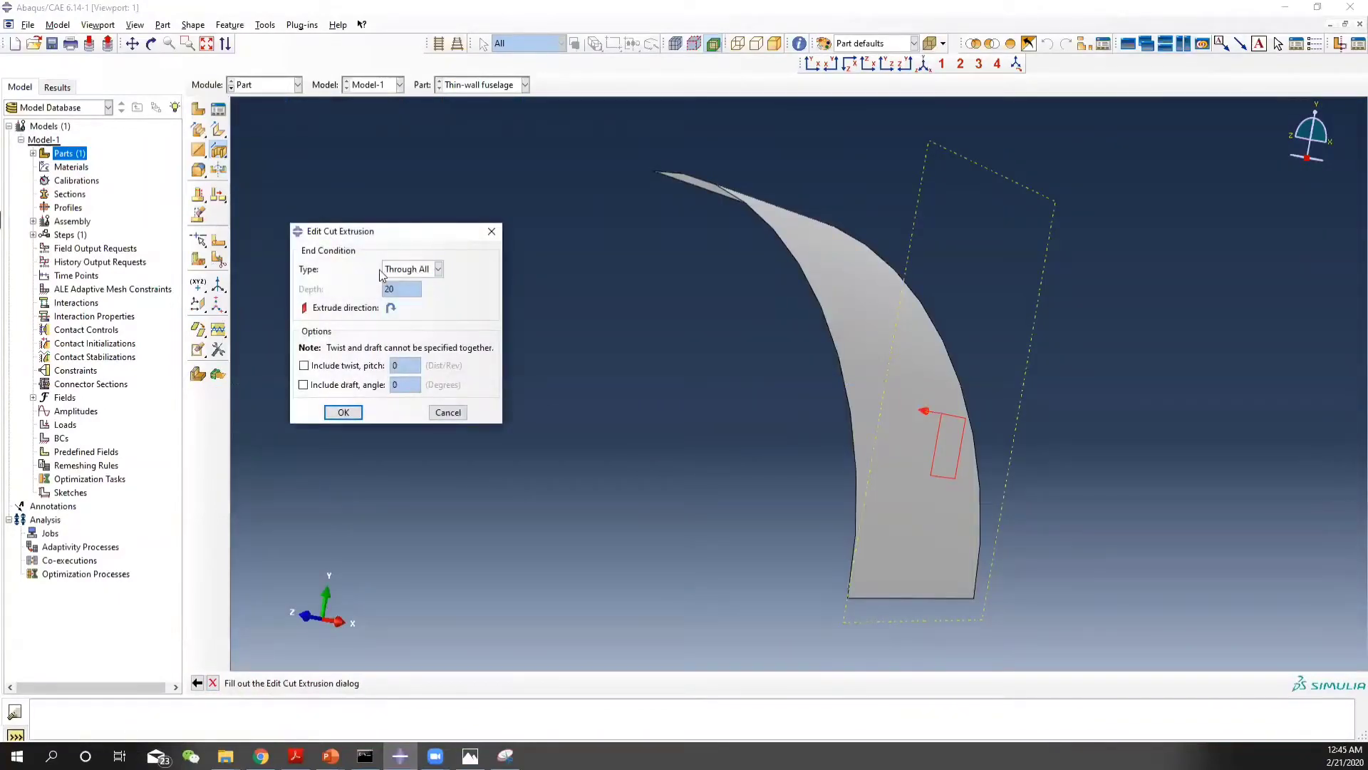
click(343, 412)
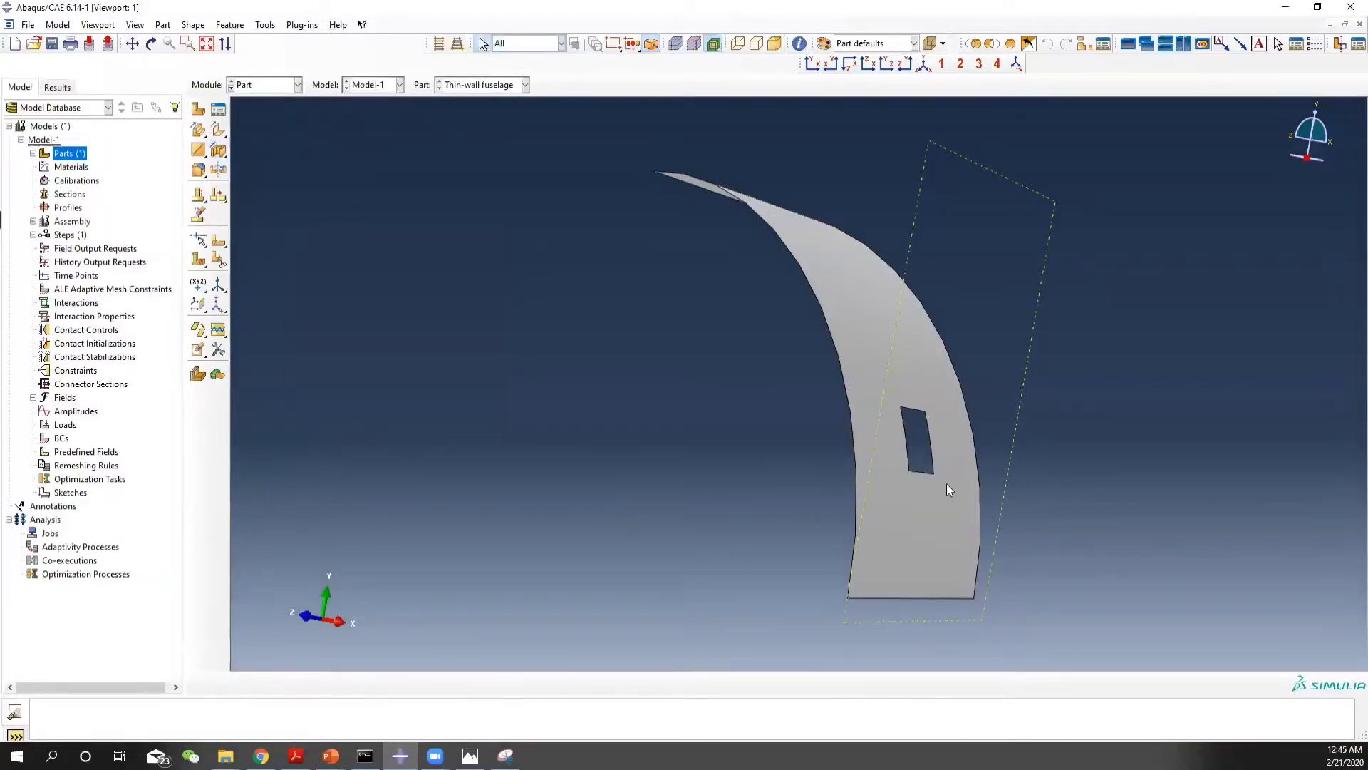
ctrl+alt+drag(938, 471, 879, 475)
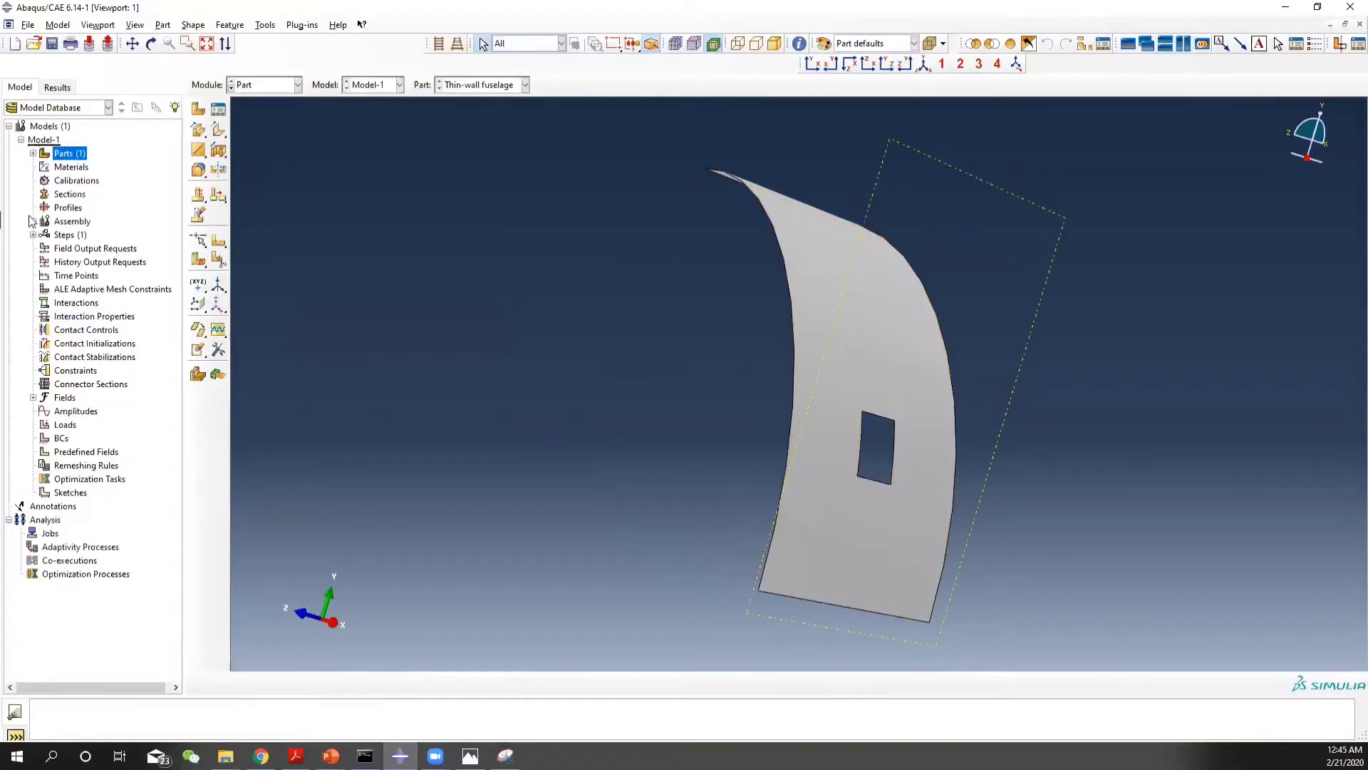
Open the section sketch of the window cut for editing and check corner radius r in the problem statement
click(33, 154)
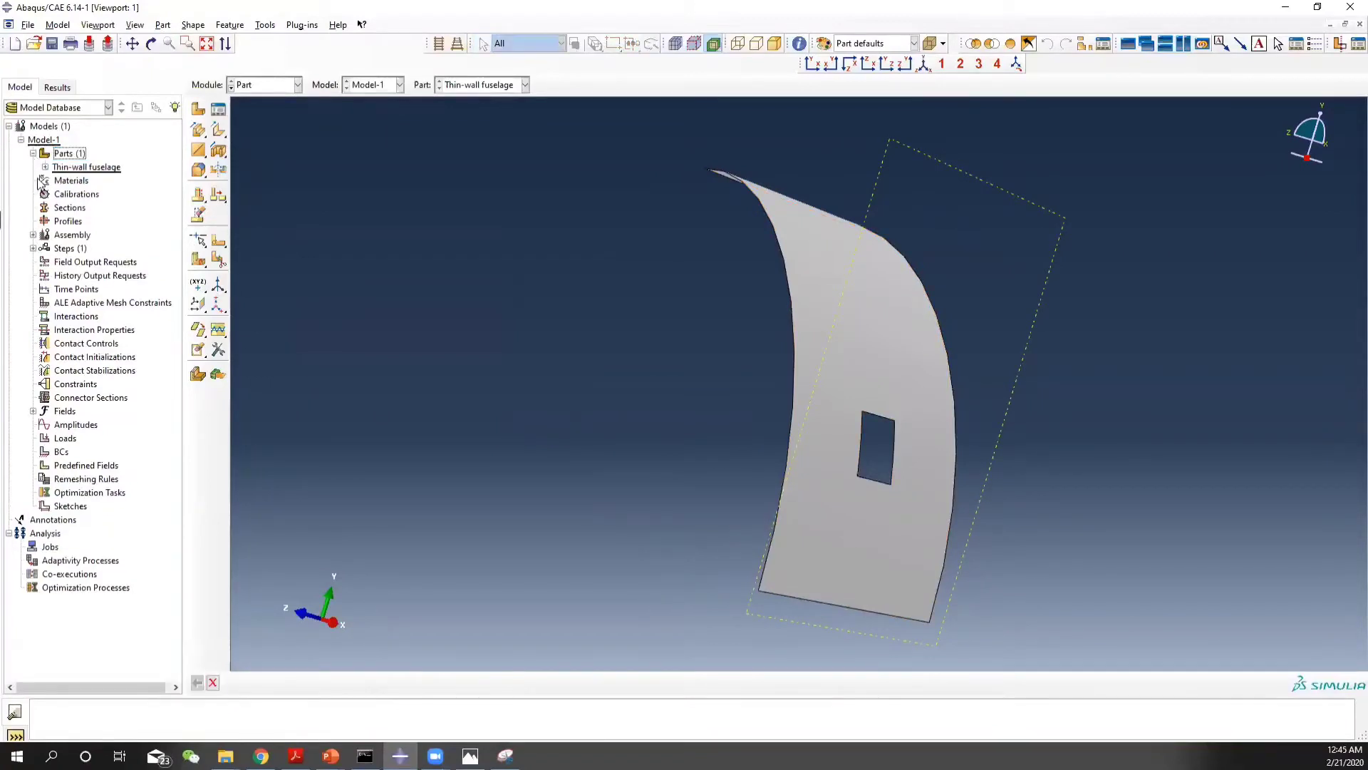
click(45, 167)
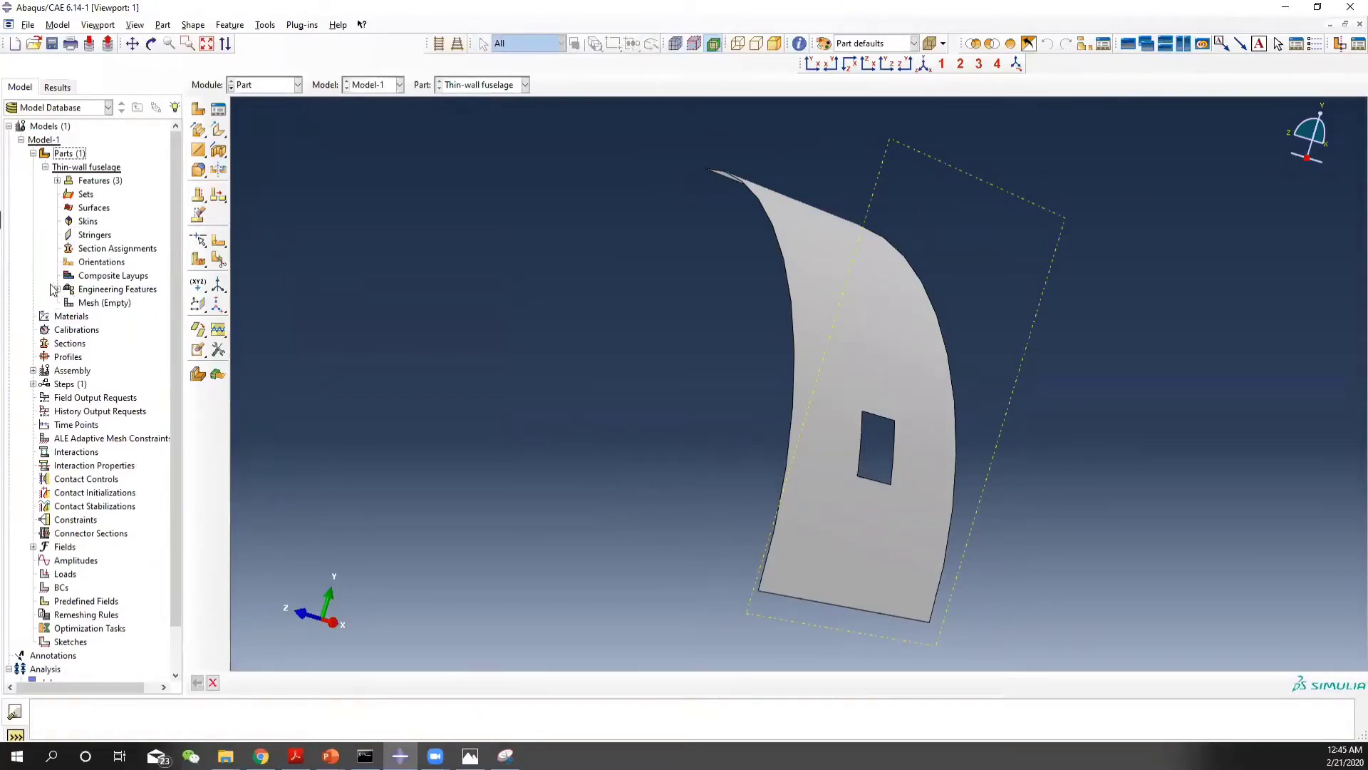
click(57, 180)
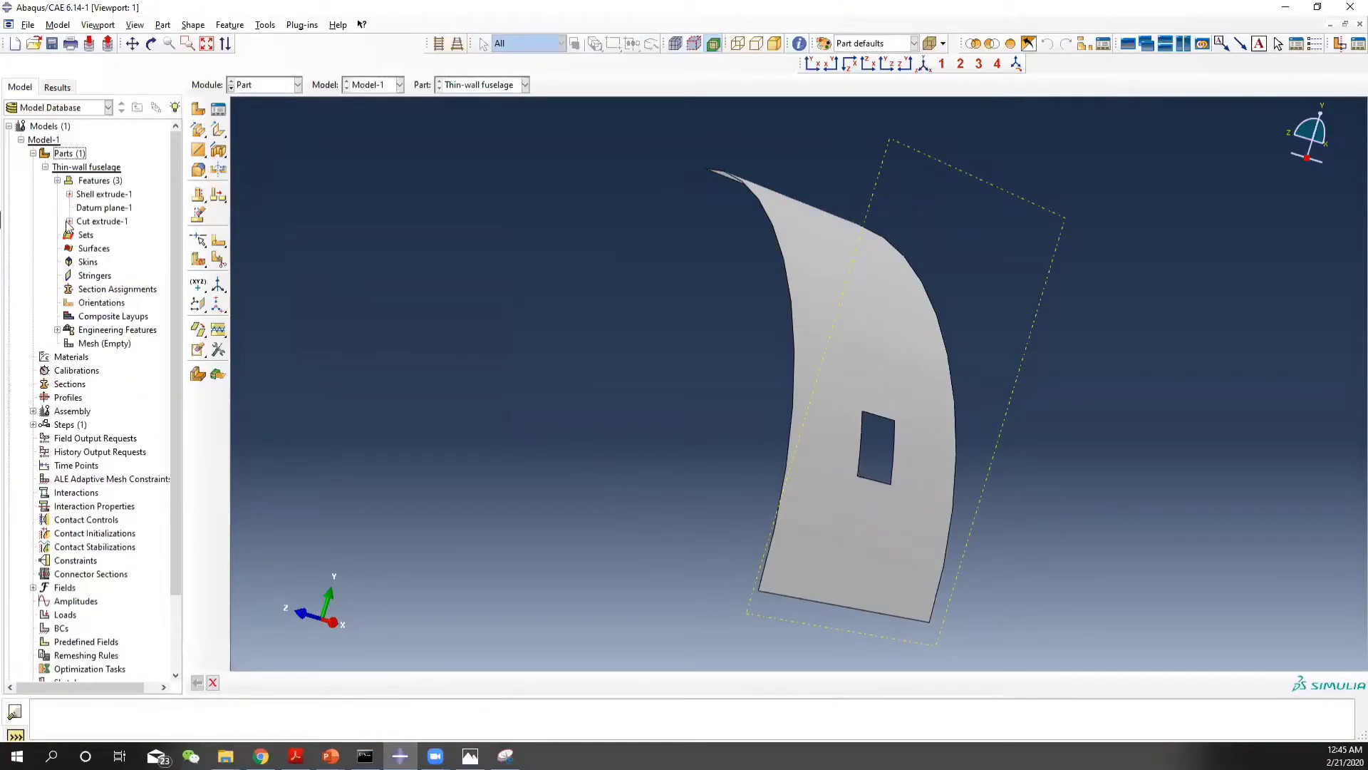
click(70, 221)
click(114, 234)
right_click(115, 236)
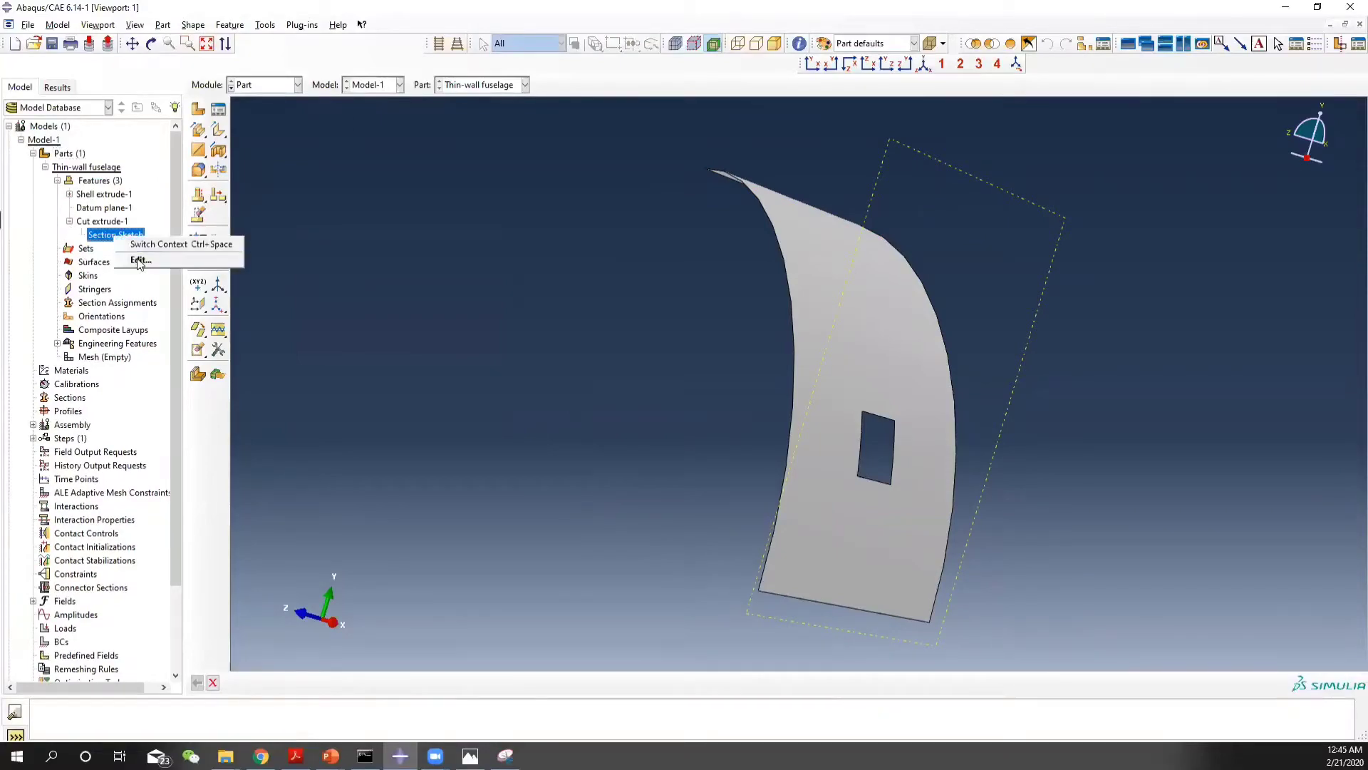
click(140, 261)
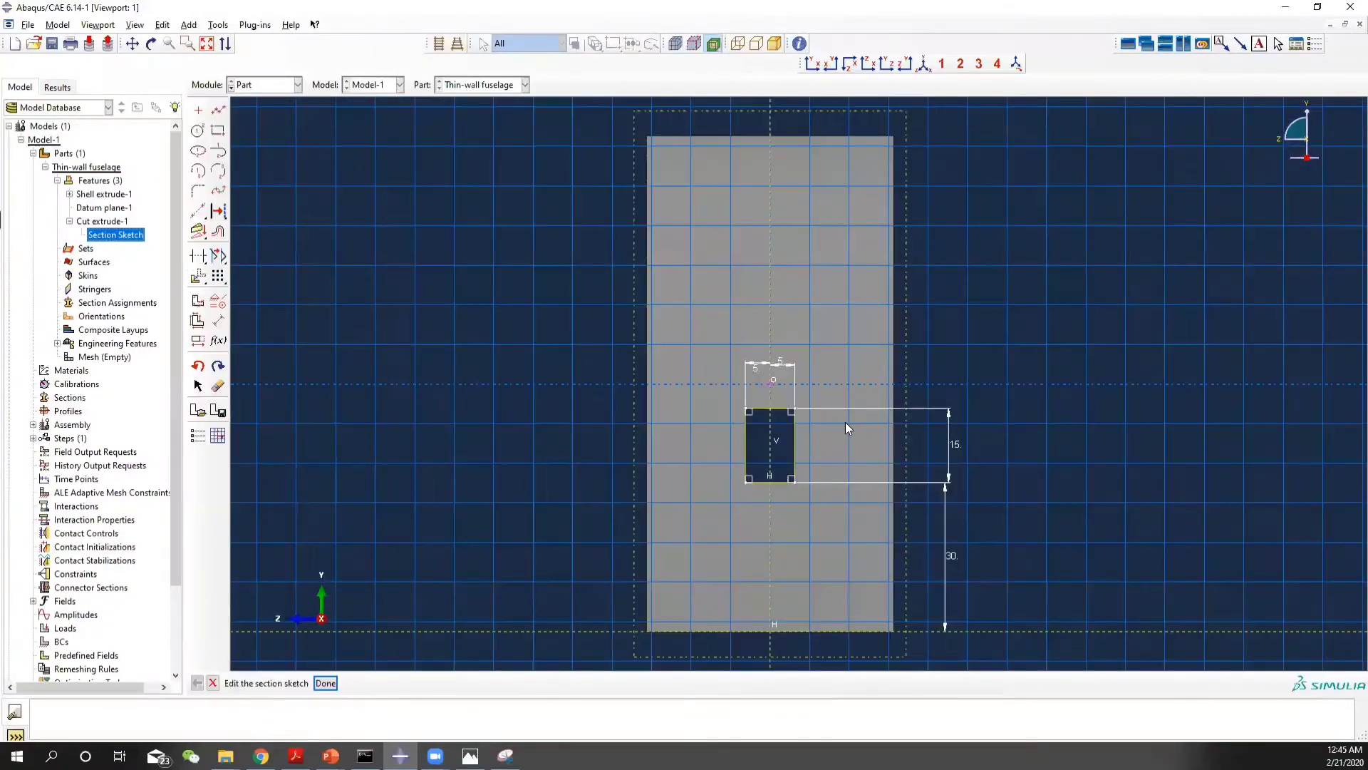
key(alt+Tab)
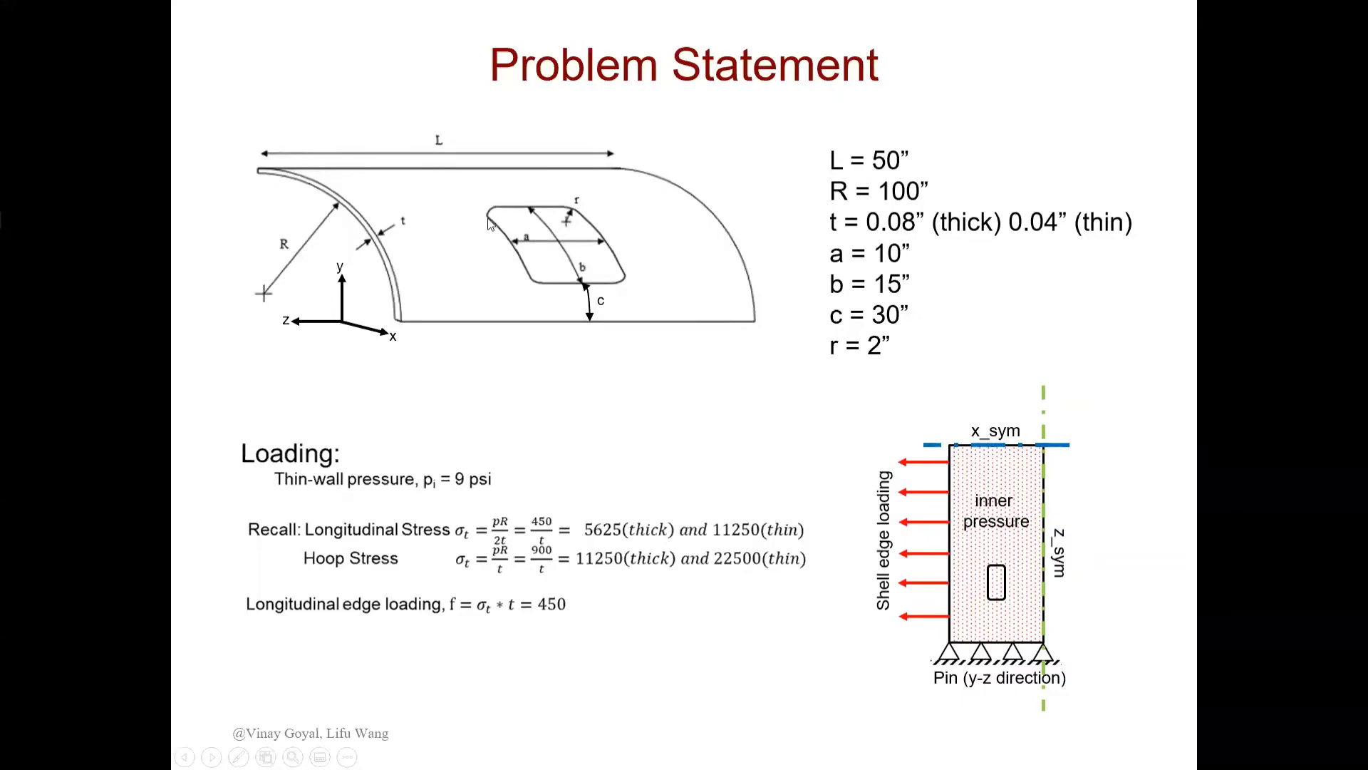
key(alt+Tab)
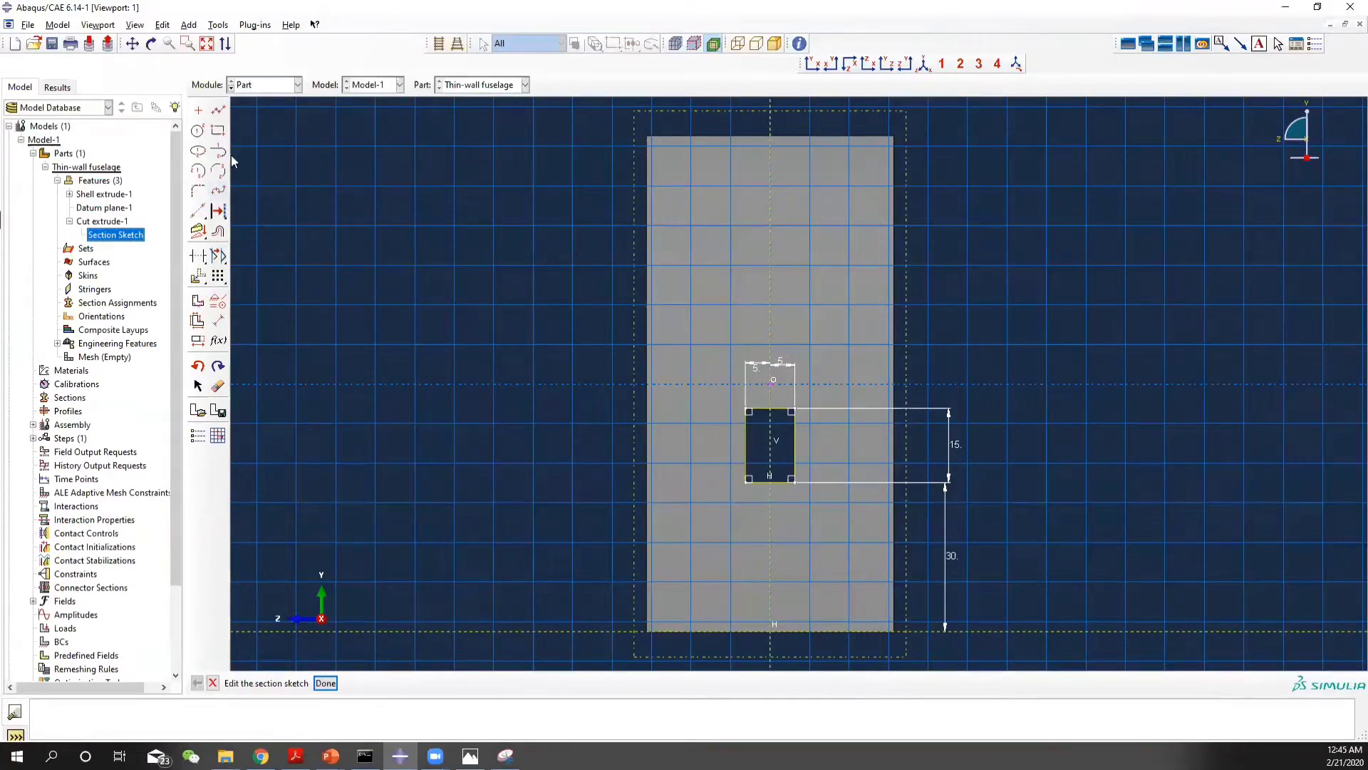
Fillet all four corners of the window rectangle with radius 2 and finish the section sketch
click(203, 196)
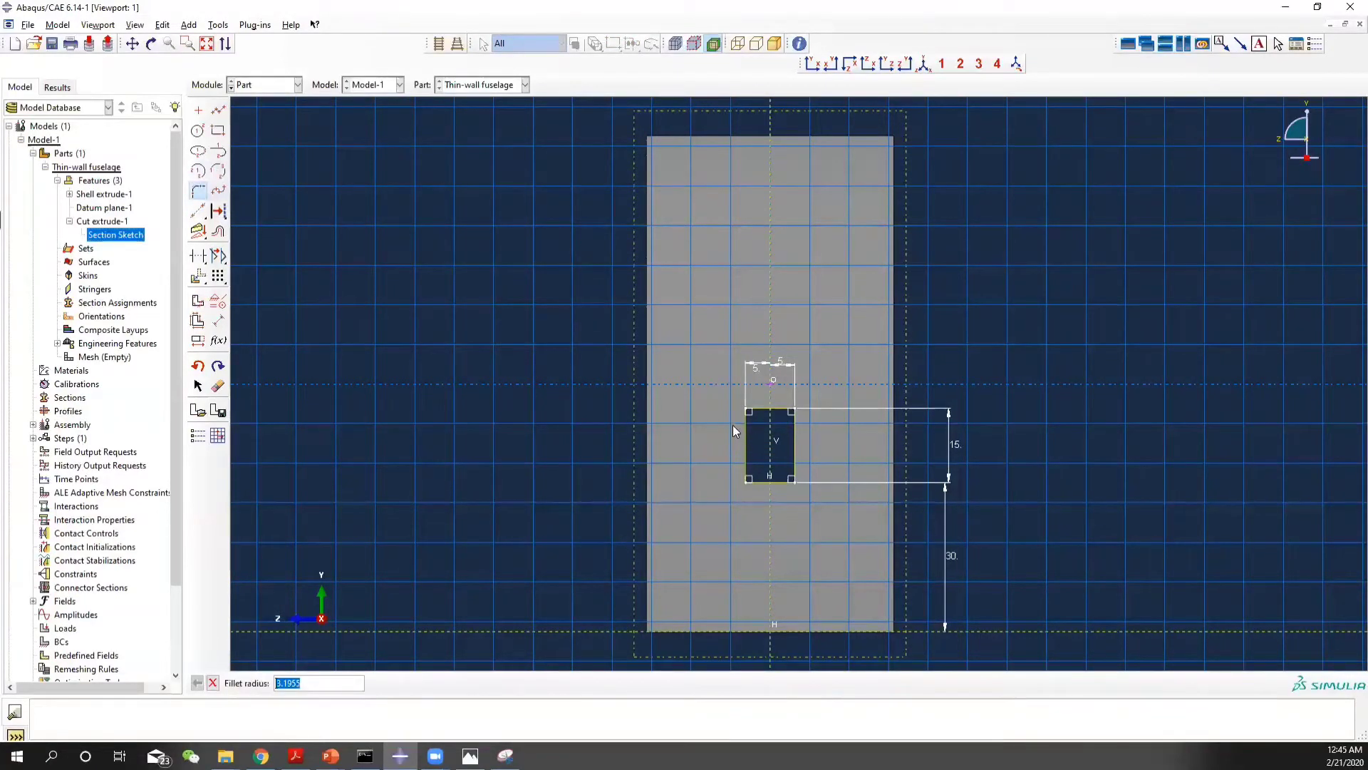
text(2)
key(Return)
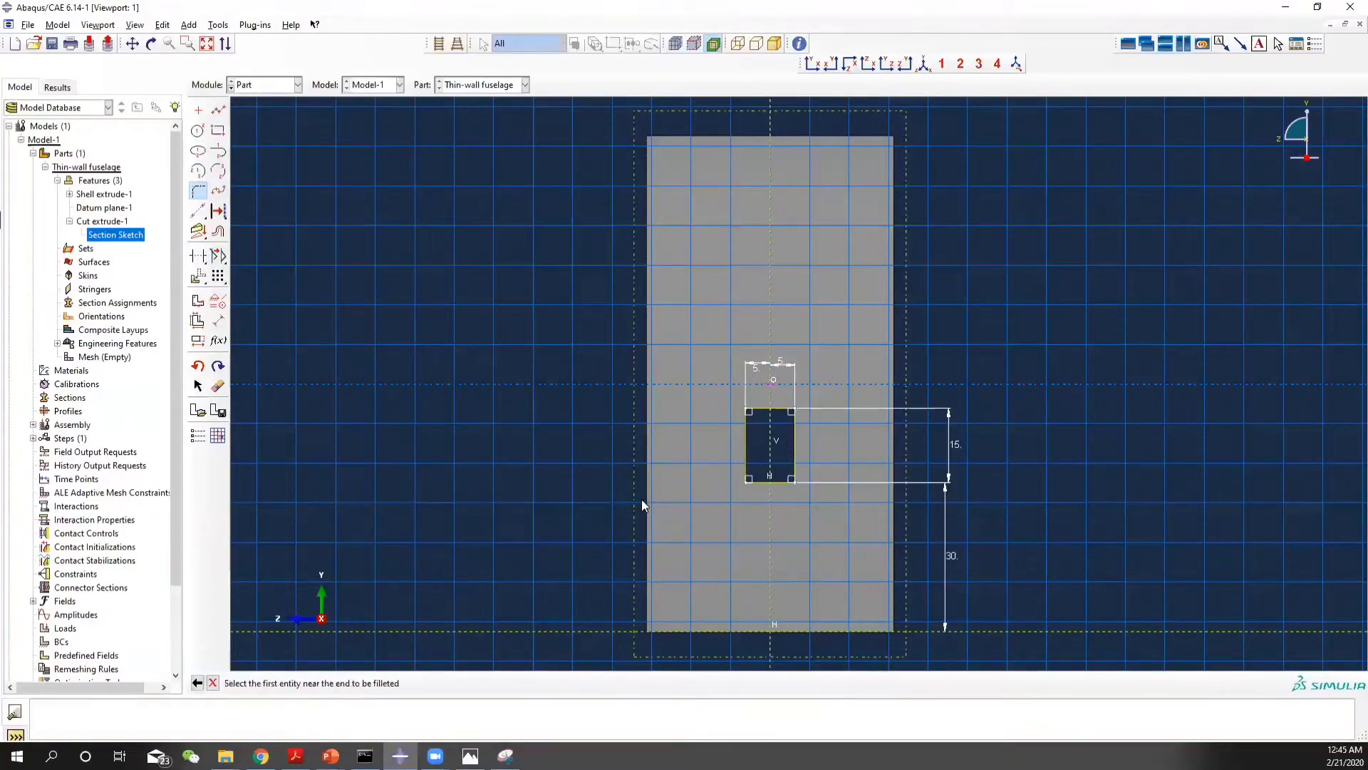
click(747, 439)
click(768, 411)
click(776, 407)
click(793, 425)
click(794, 465)
click(776, 478)
click(775, 481)
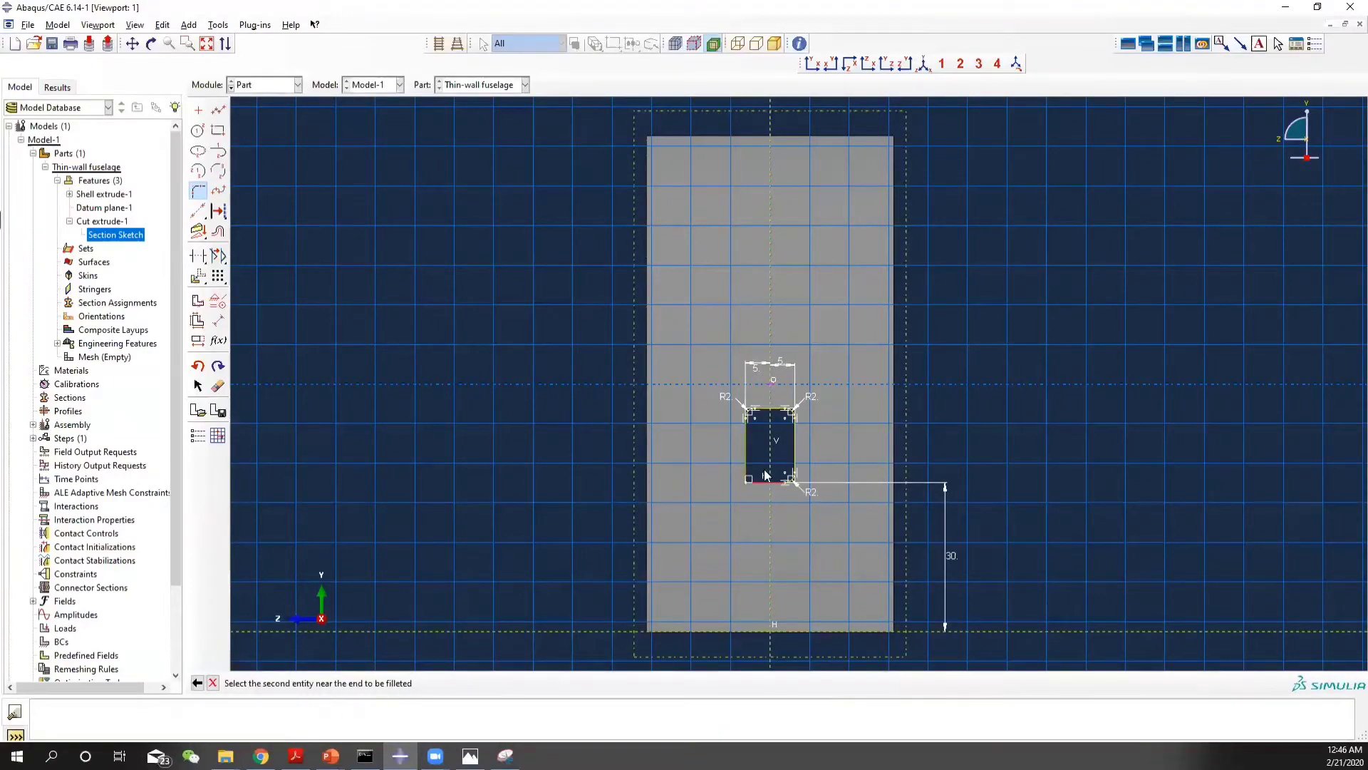
click(747, 455)
click(212, 683)
click(326, 683)
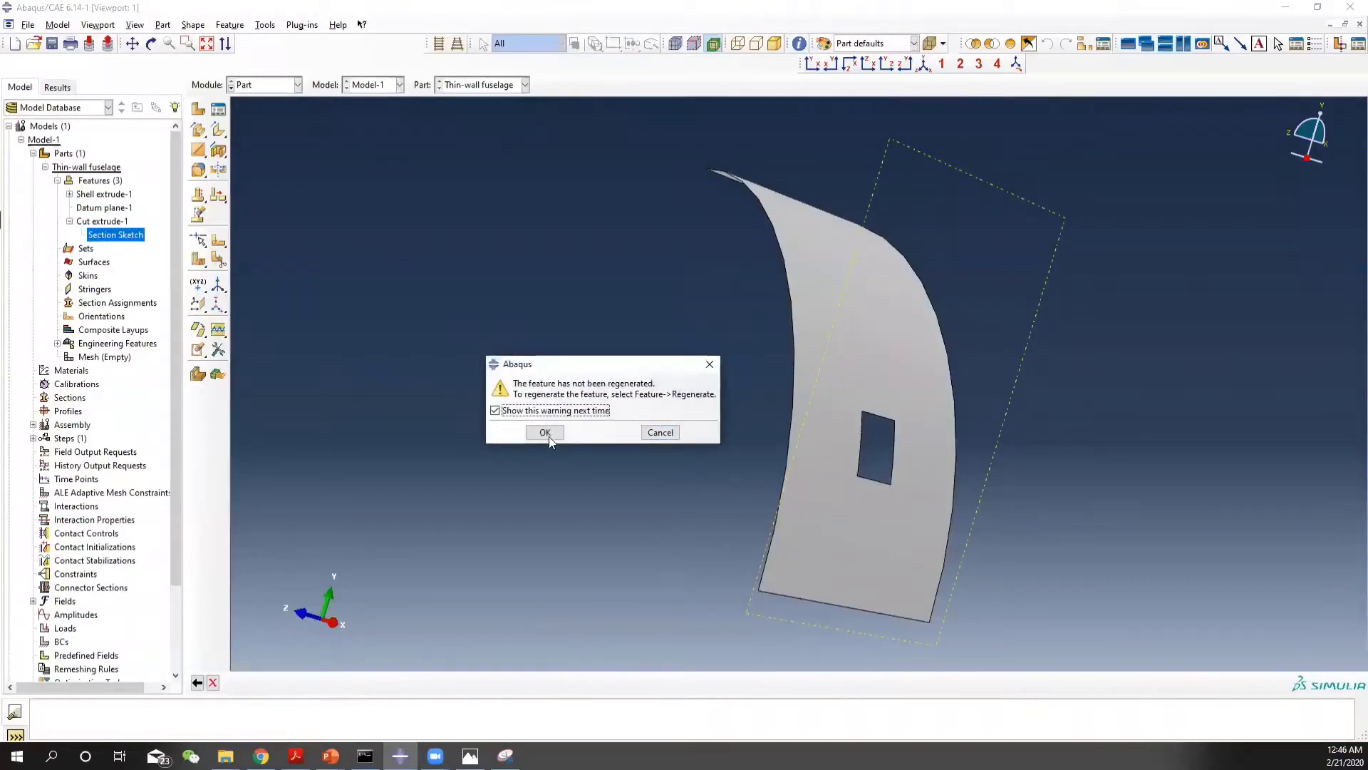
click(546, 432)
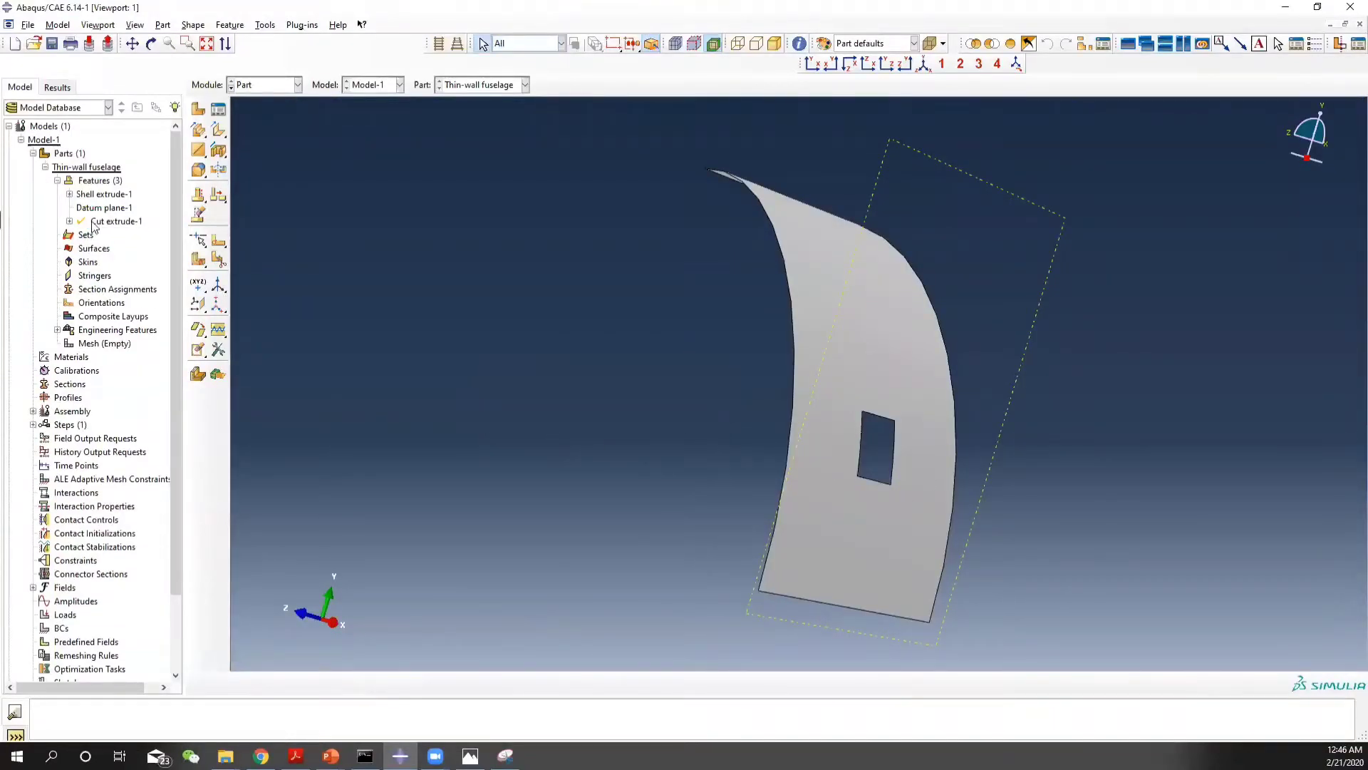
Regenerate the thin-wall fuselage part's features and inspect the window cutout on the shell
click(93, 181)
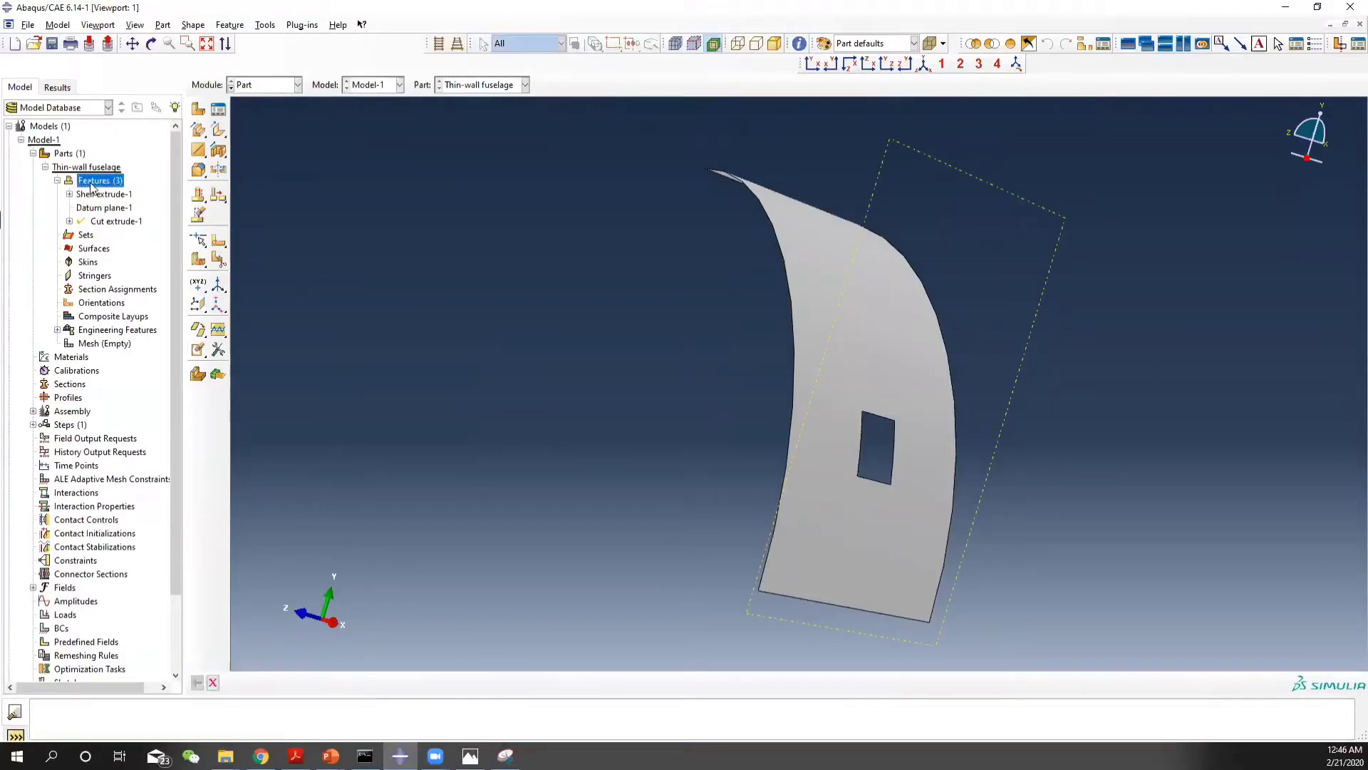
right_click(93, 183)
click(145, 202)
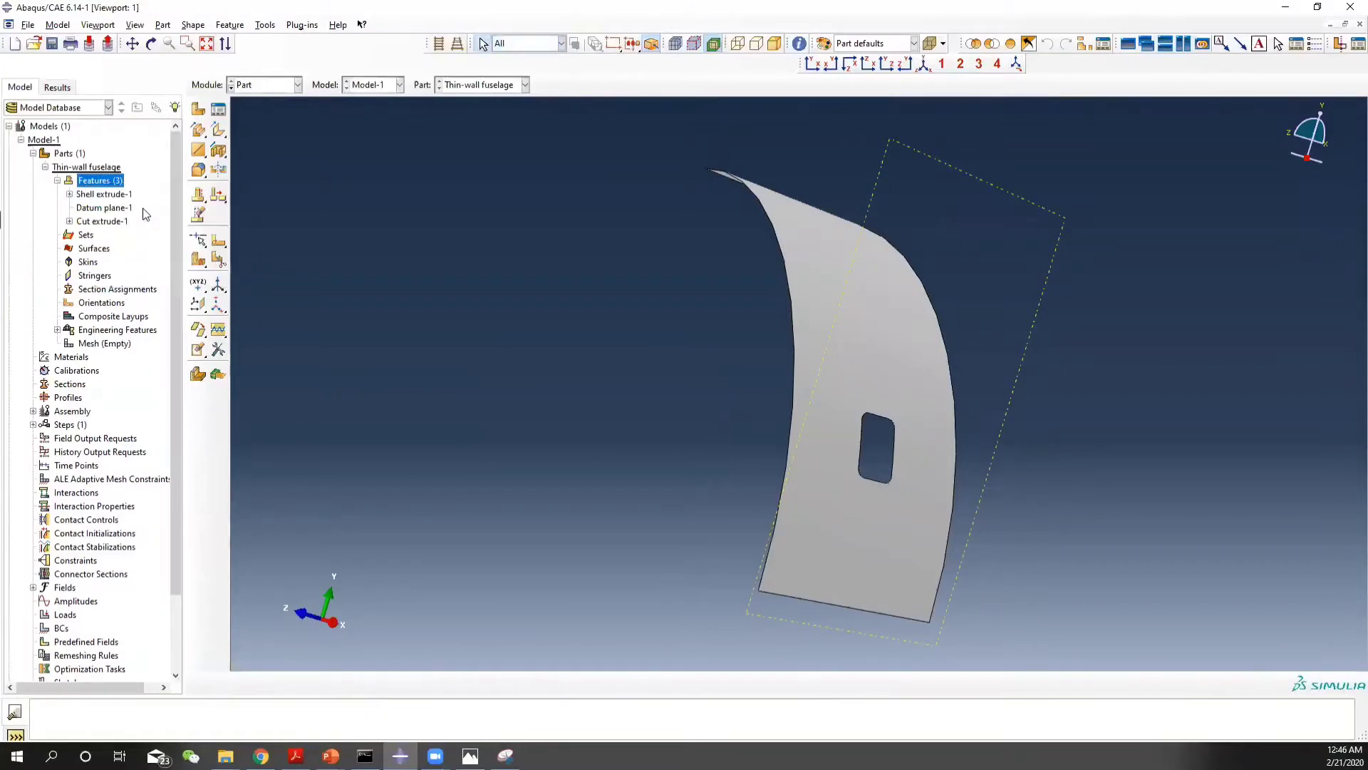
ctrl+alt+drag(913, 411, 797, 412)
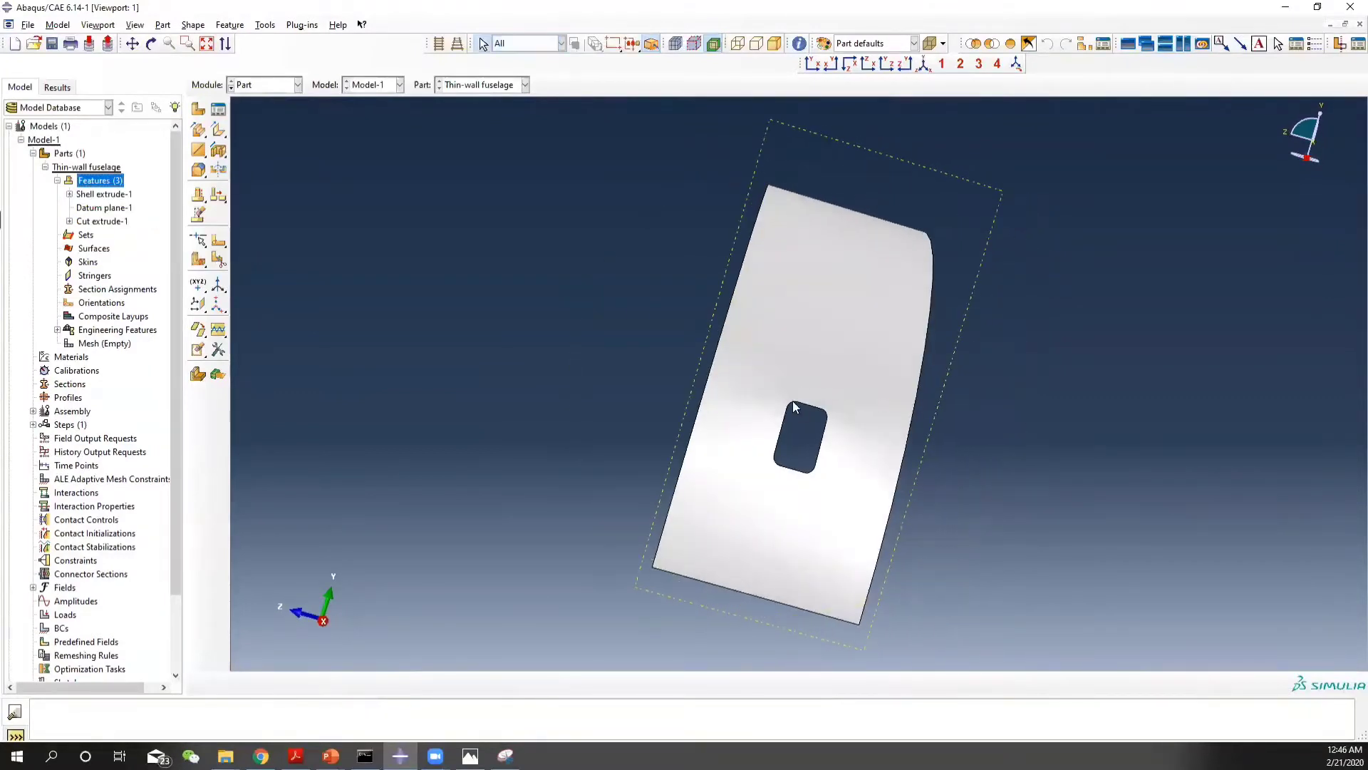
ctrl+alt+drag(747, 370, 941, 410)
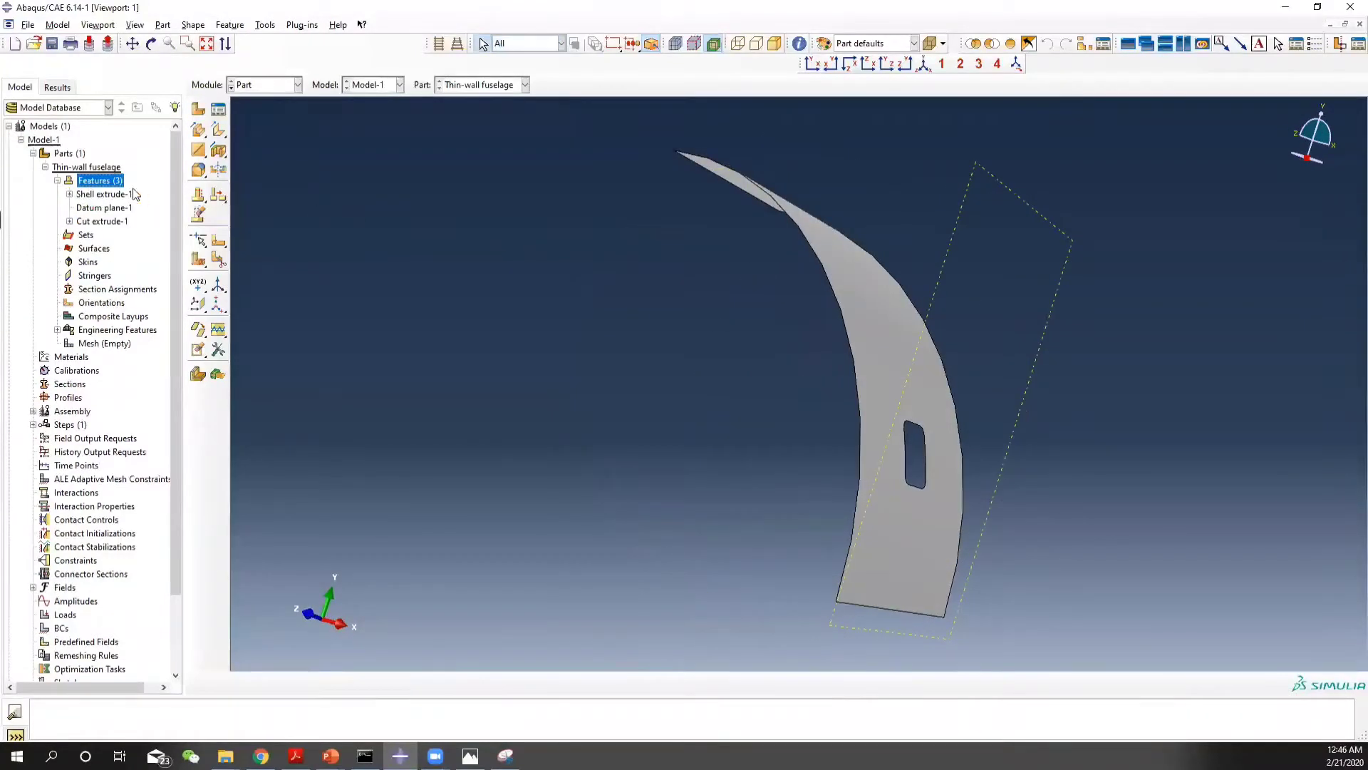
Copy the Thin-wall fuselage part to a new part named Thick-wall fuselage
click(57, 180)
right_click(85, 168)
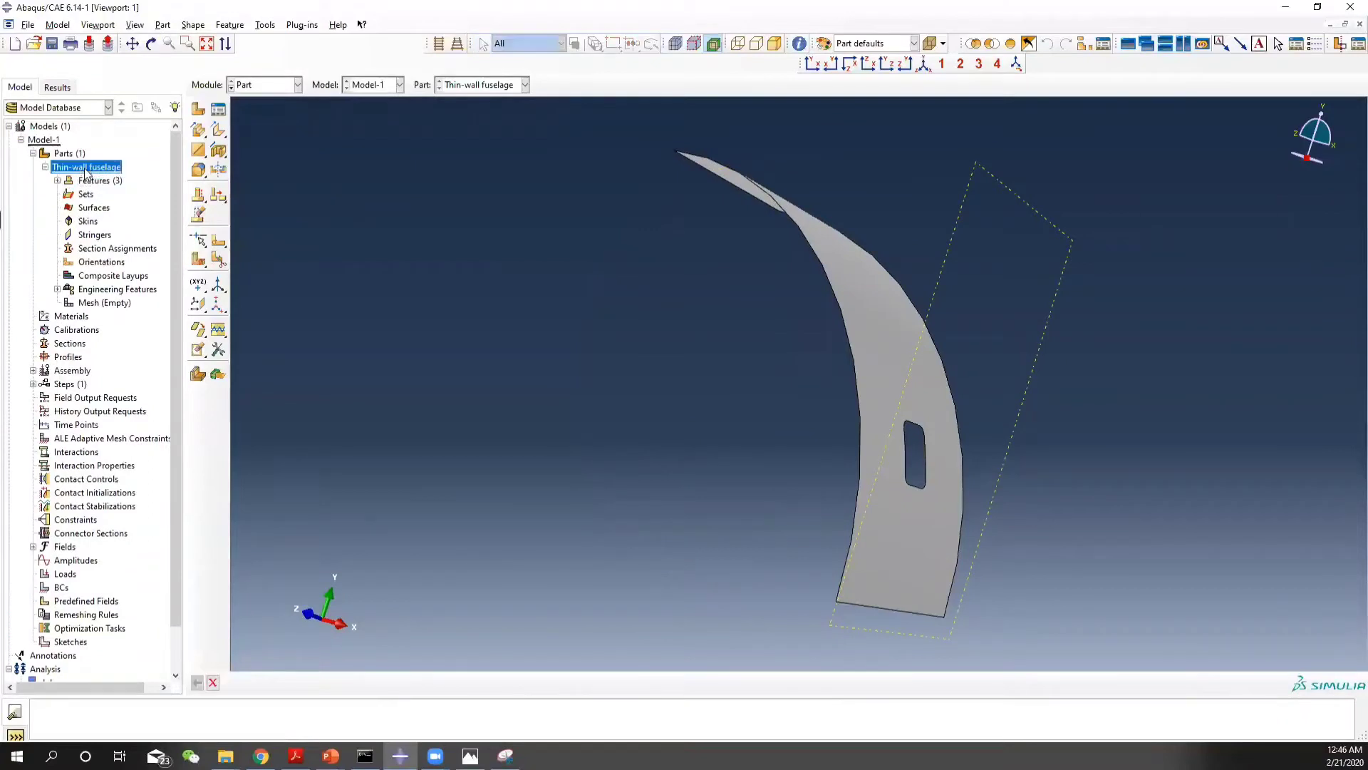
click(138, 225)
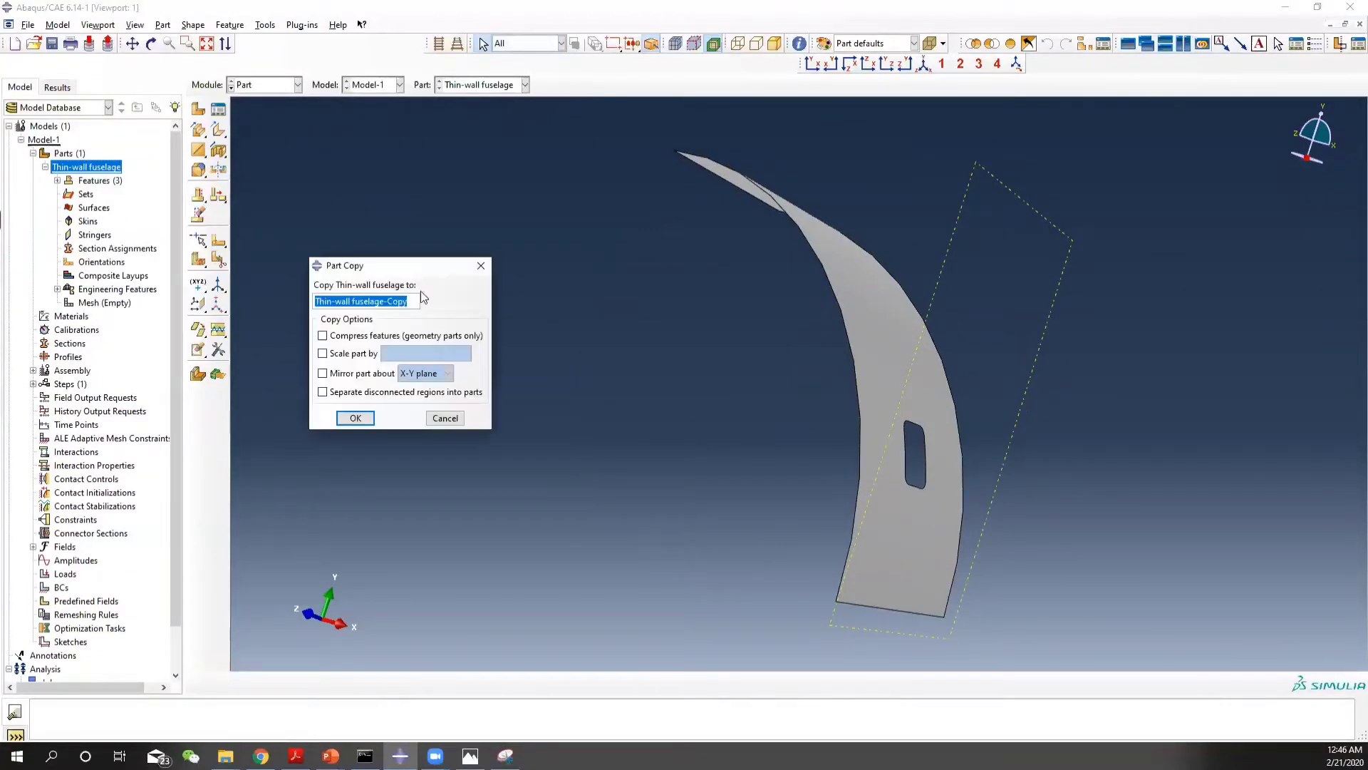
drag(330, 301, 275, 301)
text(Thic)
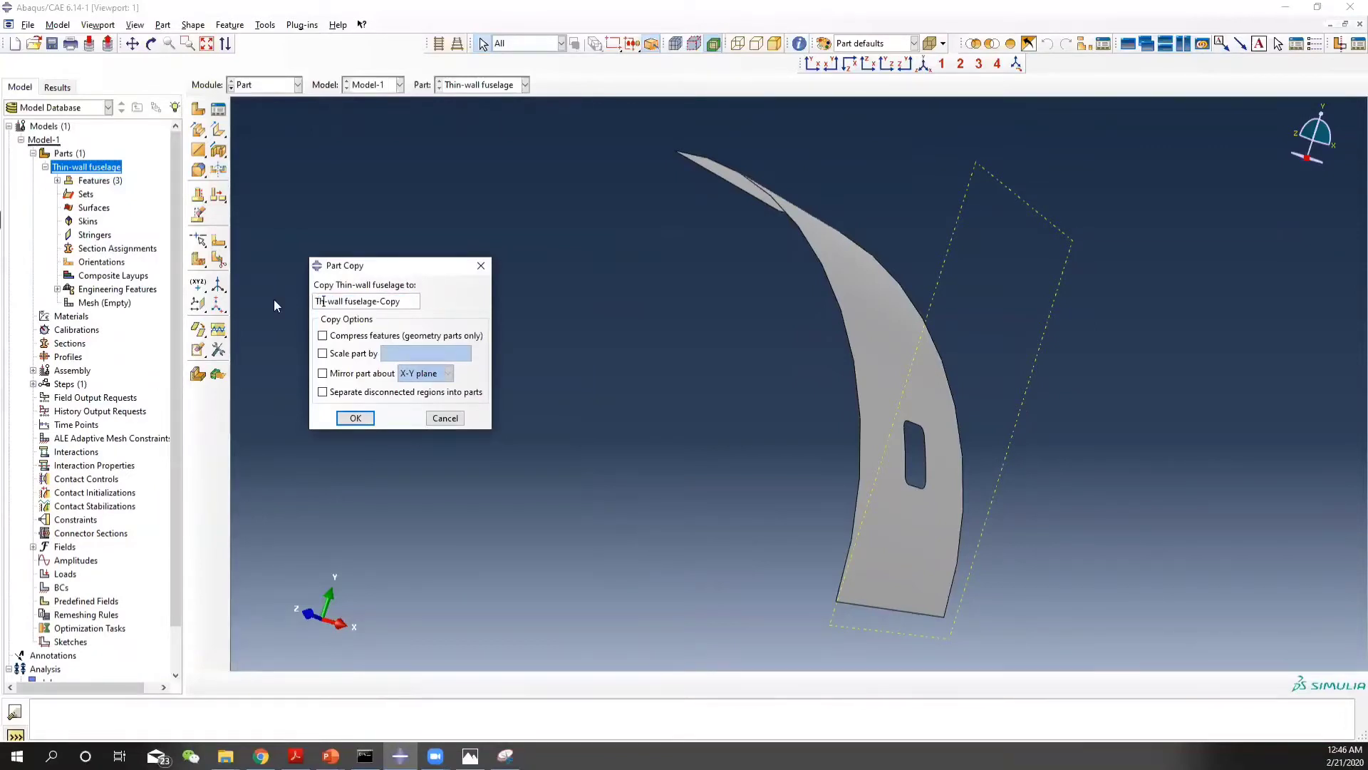
text(k)
key(shift+Right)
key(shift+Right)
key(shift+Right)
key(shift+Right)
key(shift+Right)
key(BackSpace)
click(355, 420)
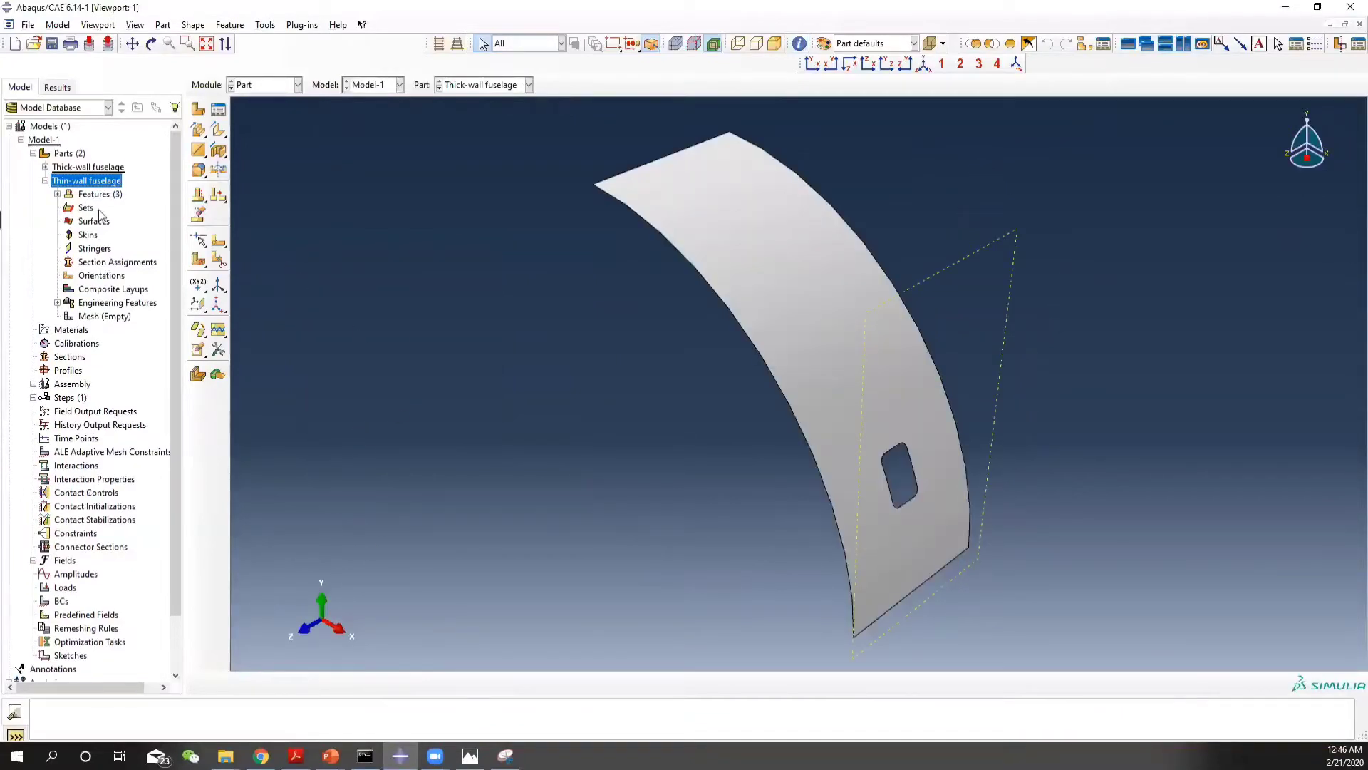
Select the Thick-wall fuselage part in the model tree and switch to the Property module
click(93, 168)
click(87, 181)
click(88, 168)
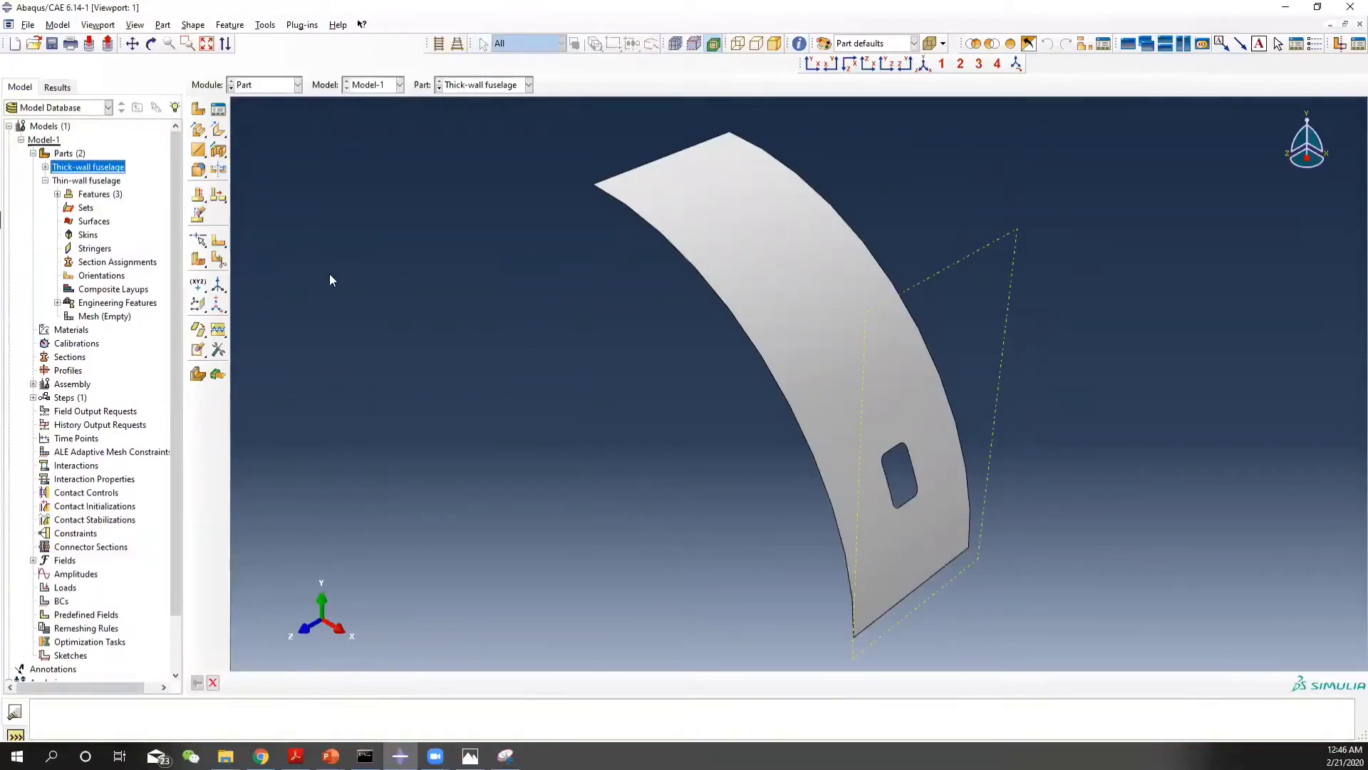
click(262, 85)
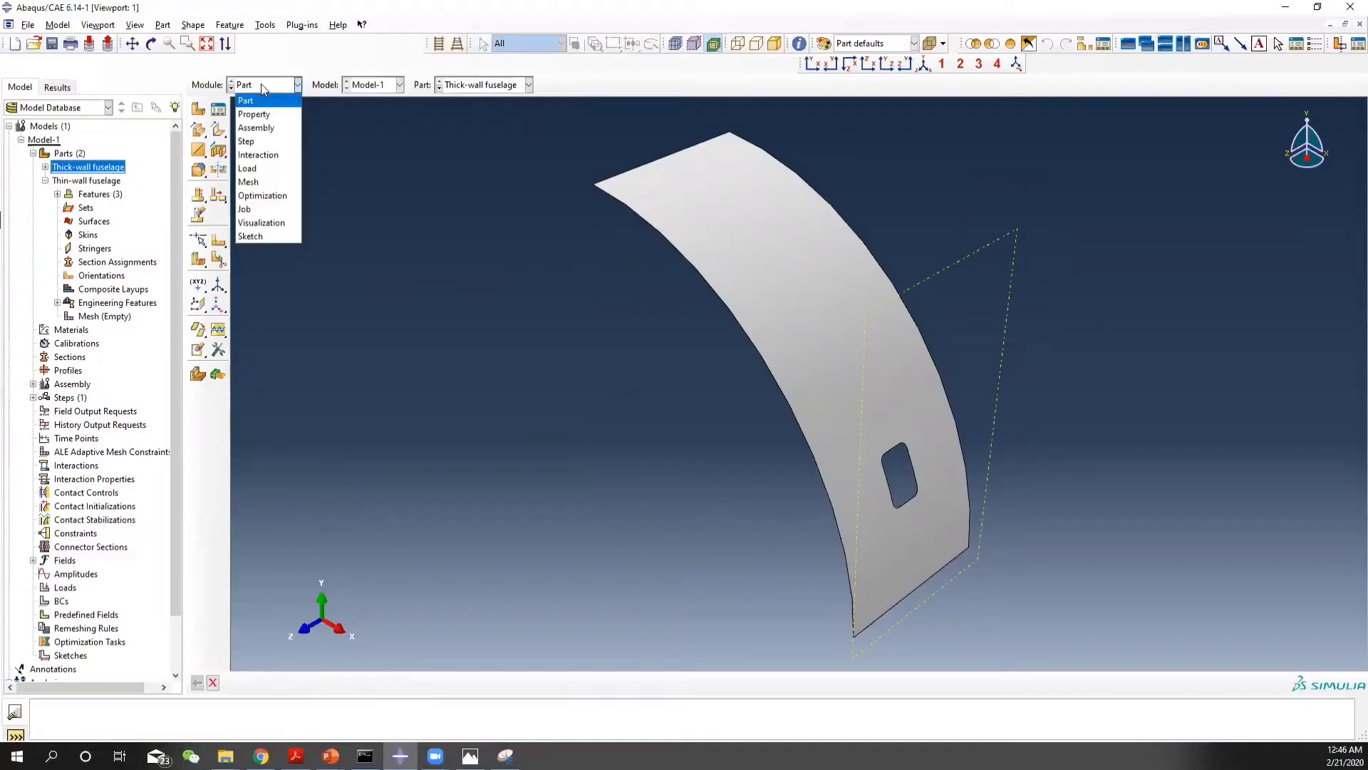
click(254, 114)
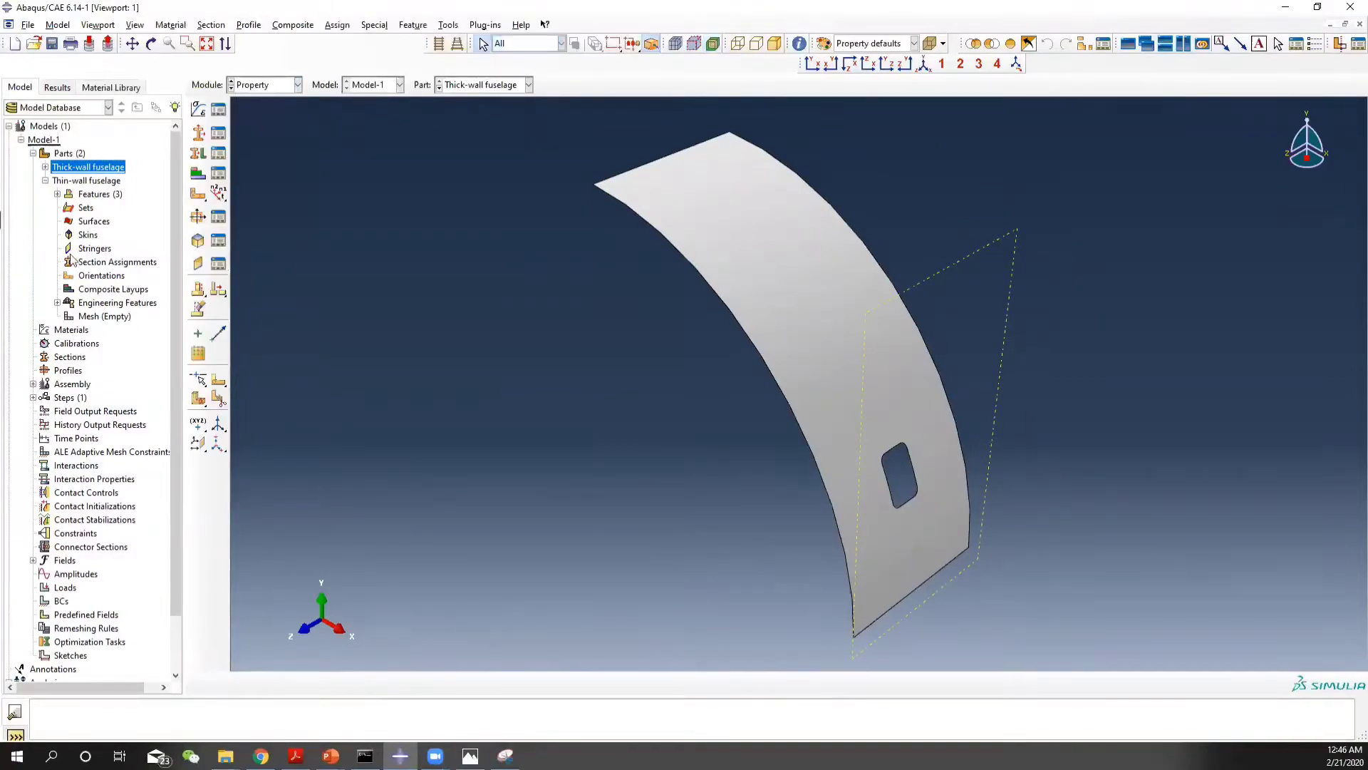
Create a material calibration named Aluminum_2024_T6 and select it in the model tree
click(34, 154)
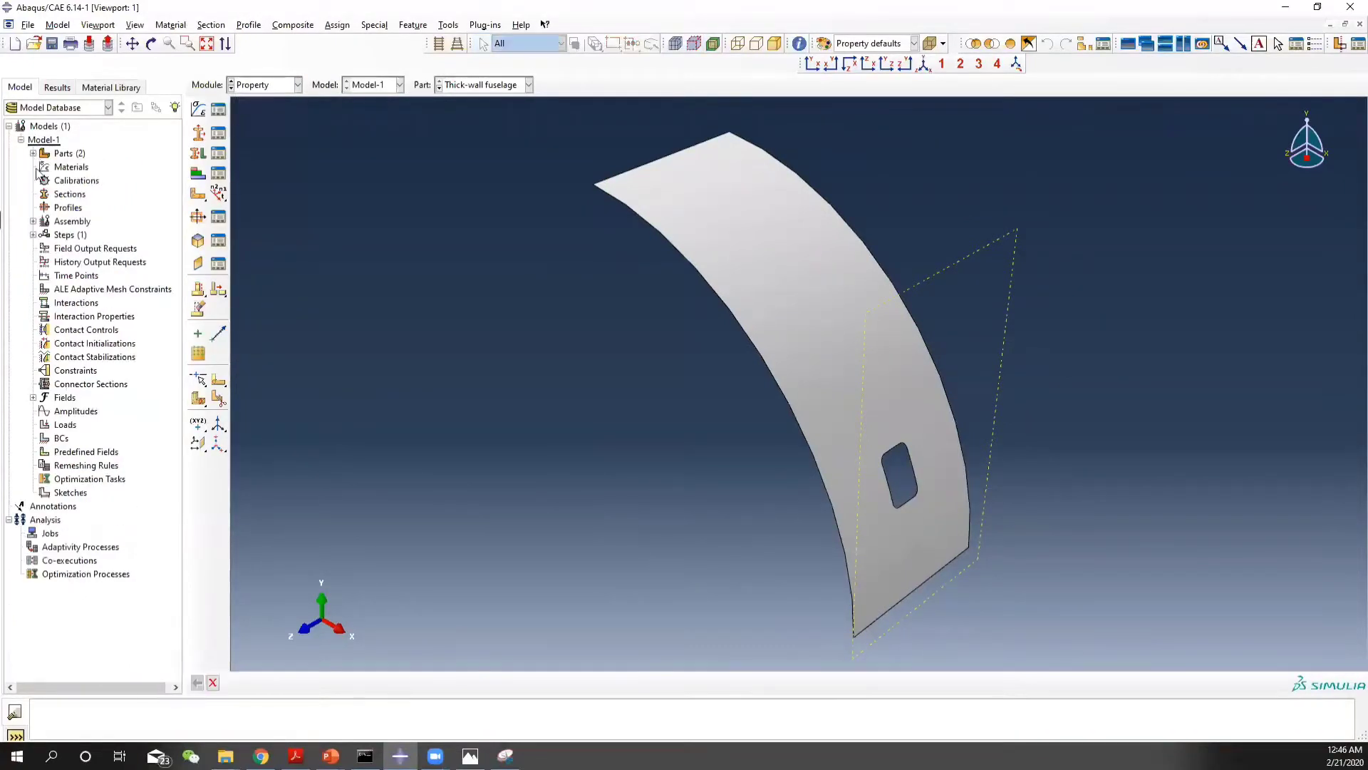
click(74, 184)
right_click(79, 181)
click(113, 204)
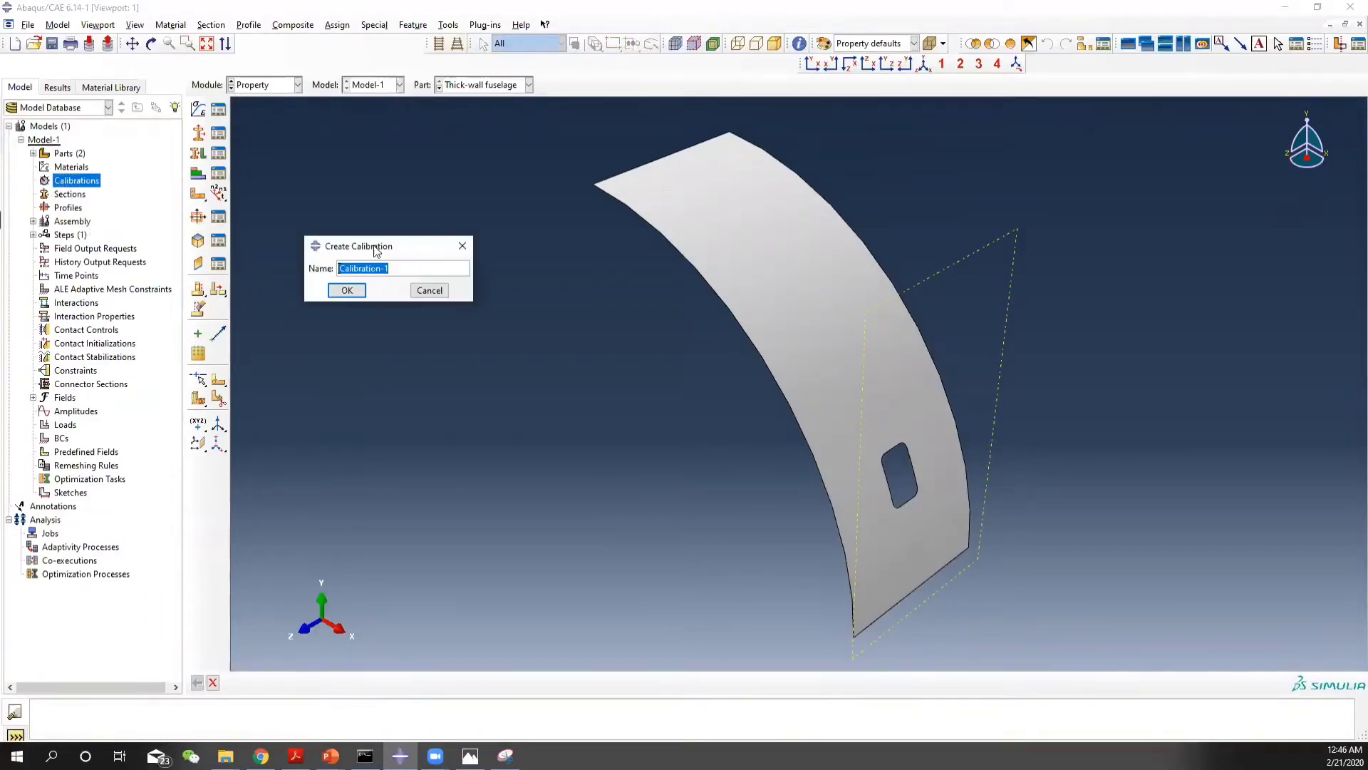
text(2024_T6_Aluminum)
click(346, 291)
click(393, 333)
drag(411, 269, 374, 272)
key(ctrl+c)
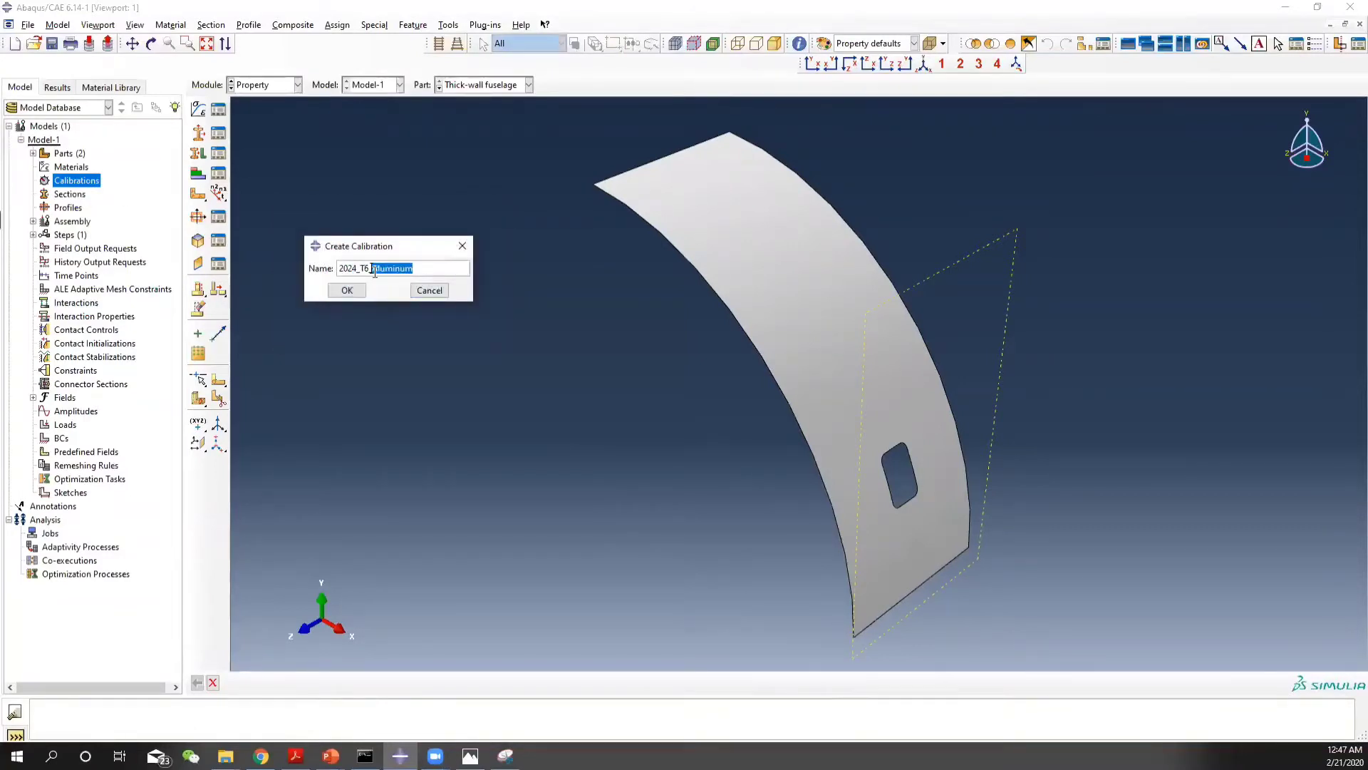
key(BackSpace)
key(Home)
key(ctrl+v)
text(_)
click(347, 290)
click(71, 194)
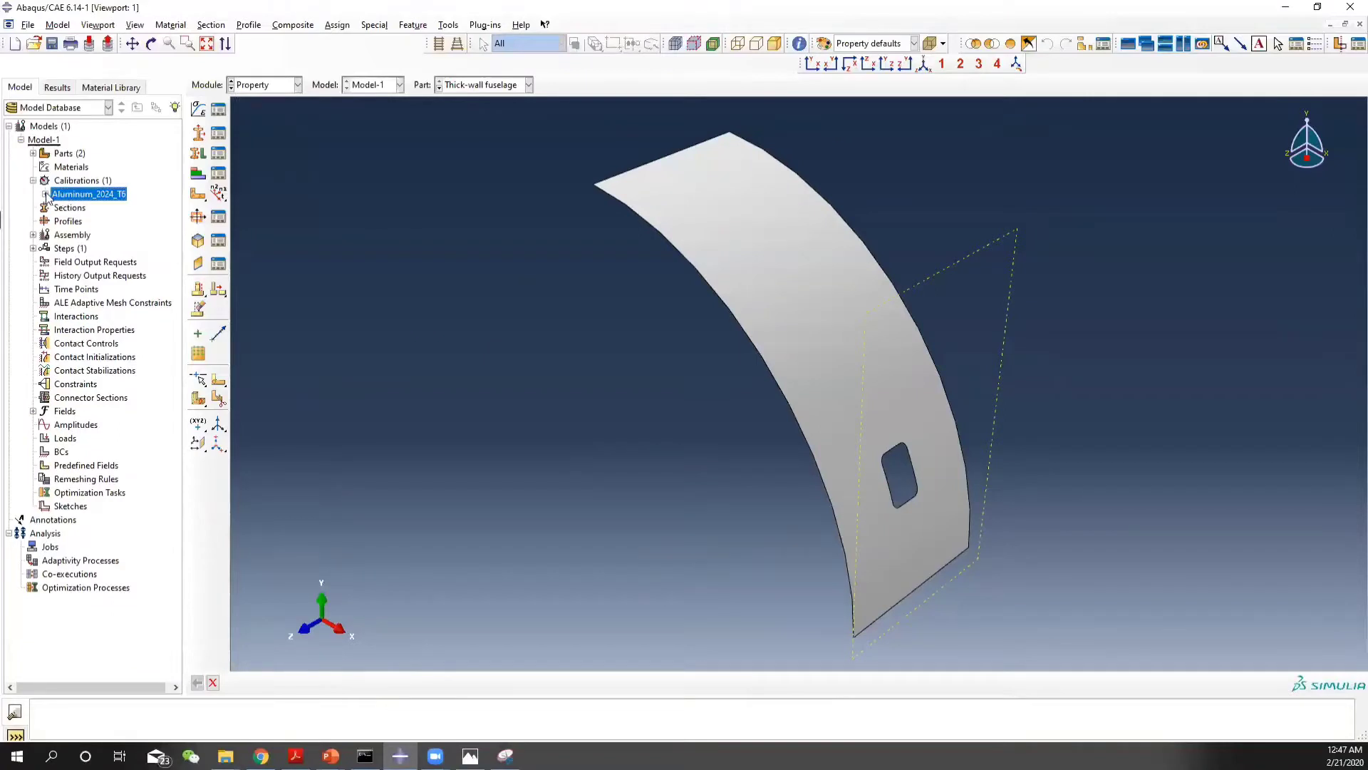
Start a new data set named Engineering under the Aluminum_2024_T6 calibration
click(45, 194)
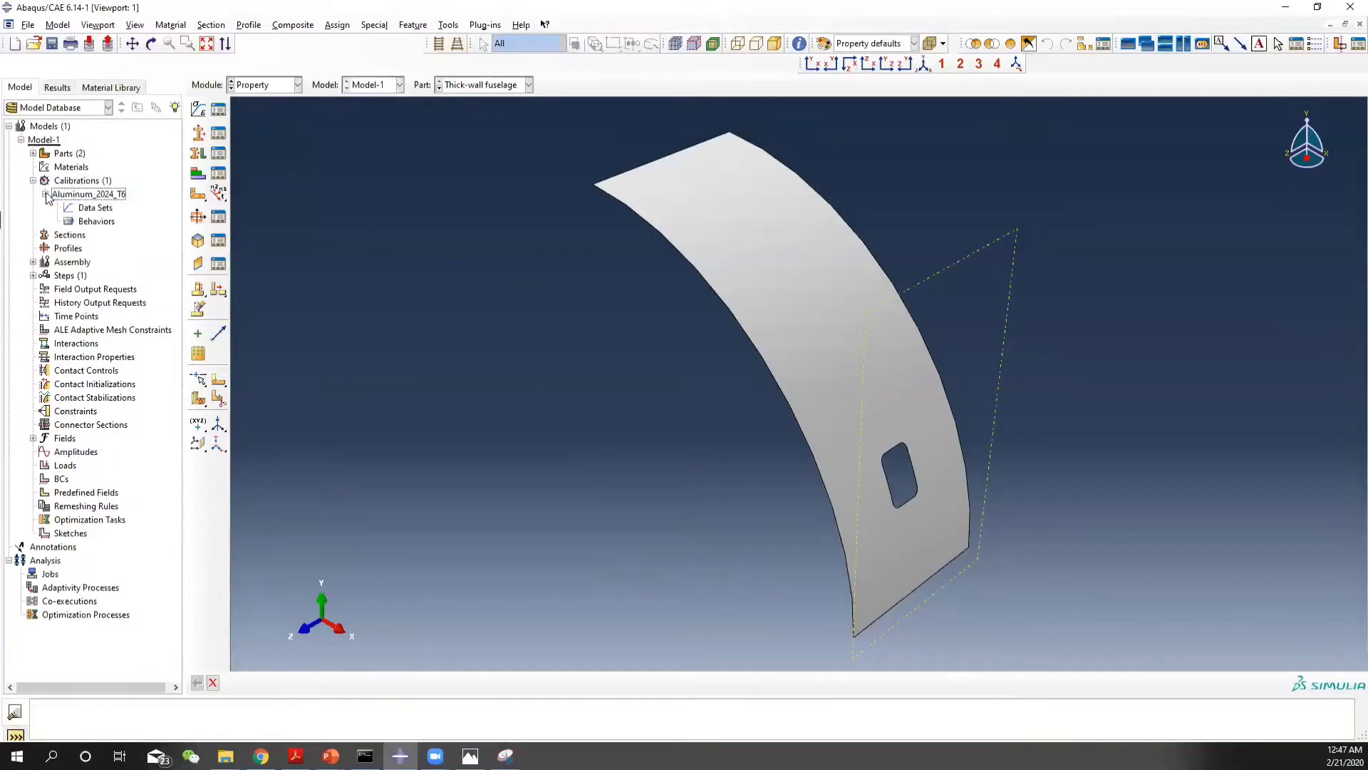
click(101, 208)
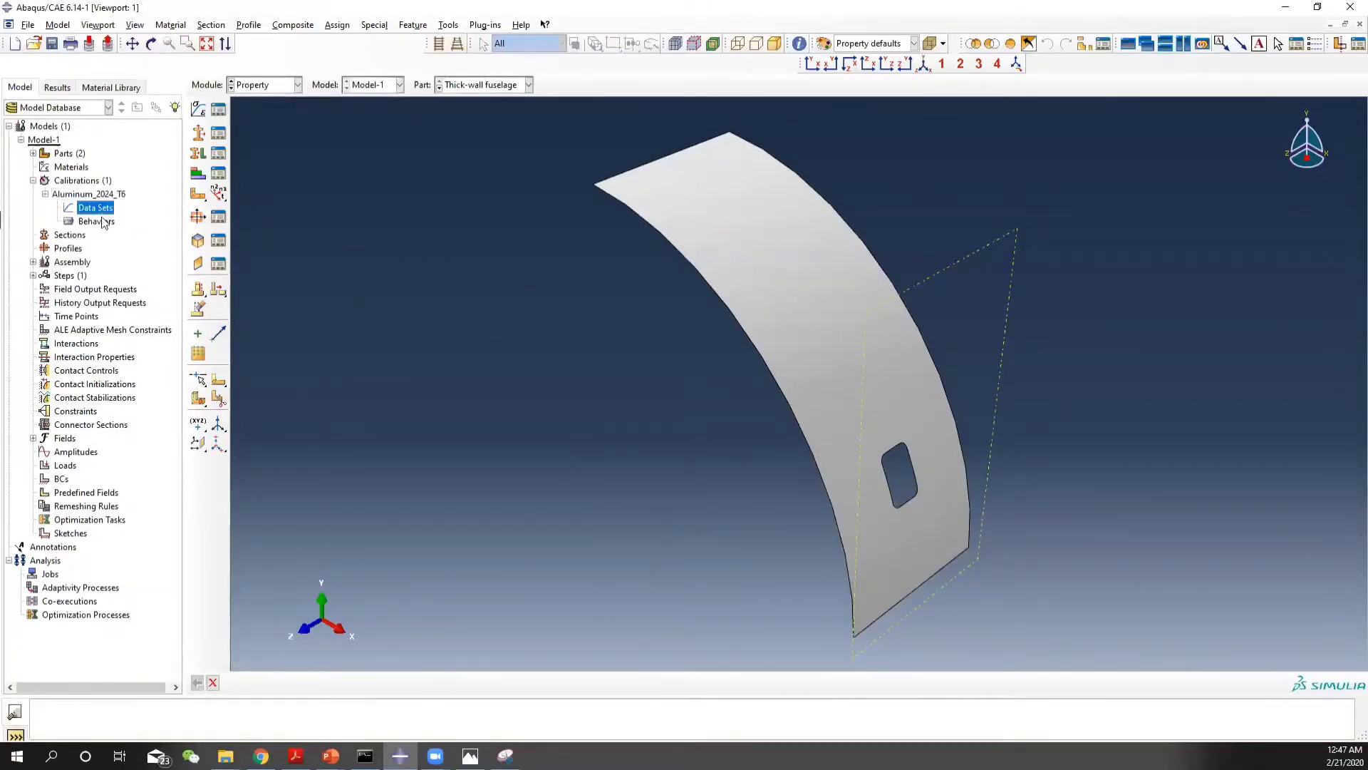
right_click(103, 210)
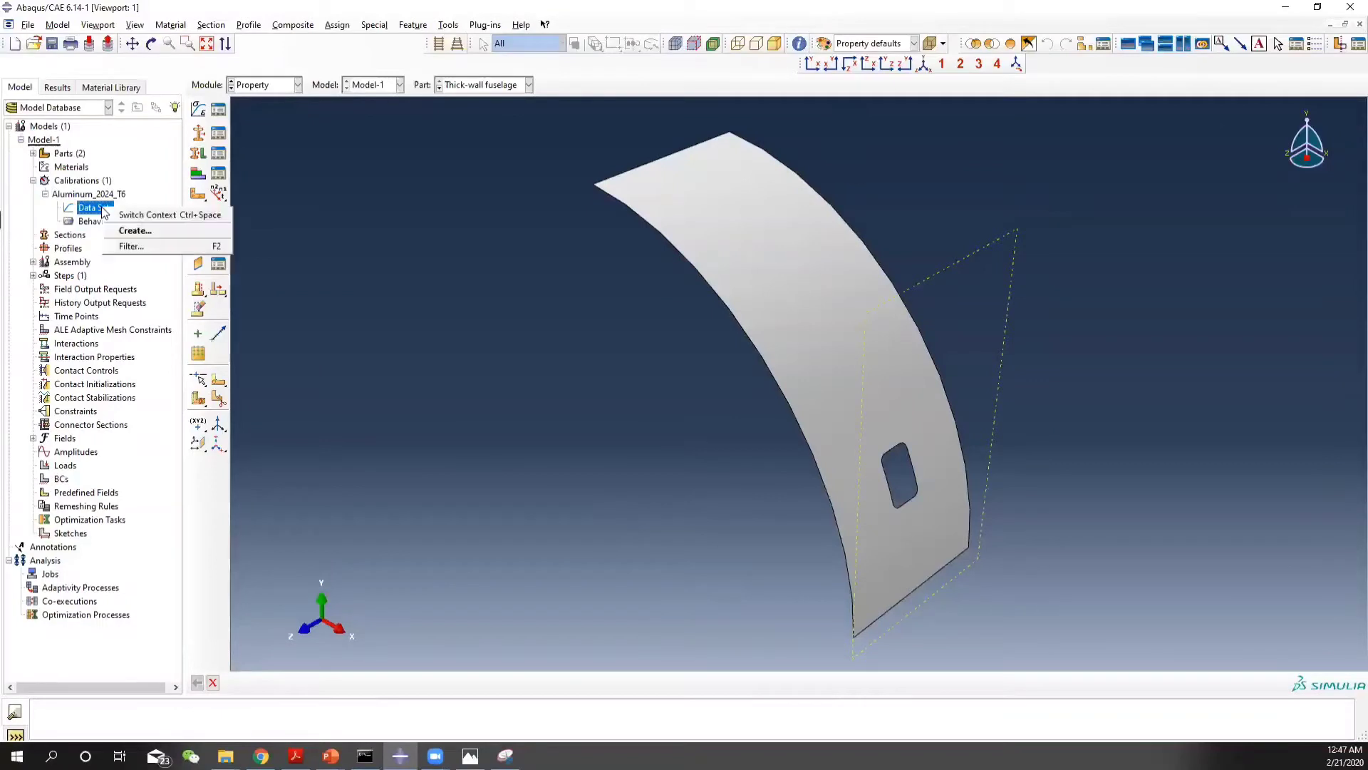
click(165, 236)
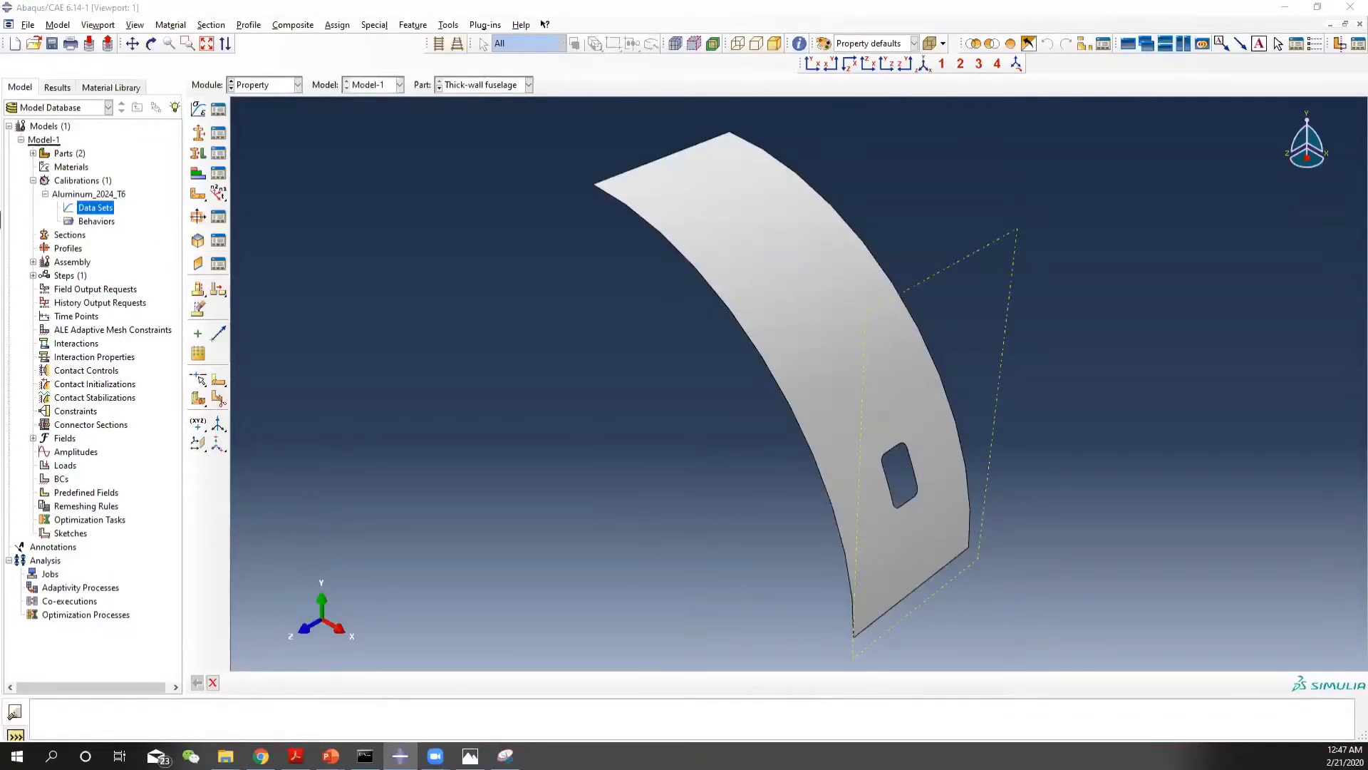
text(E)
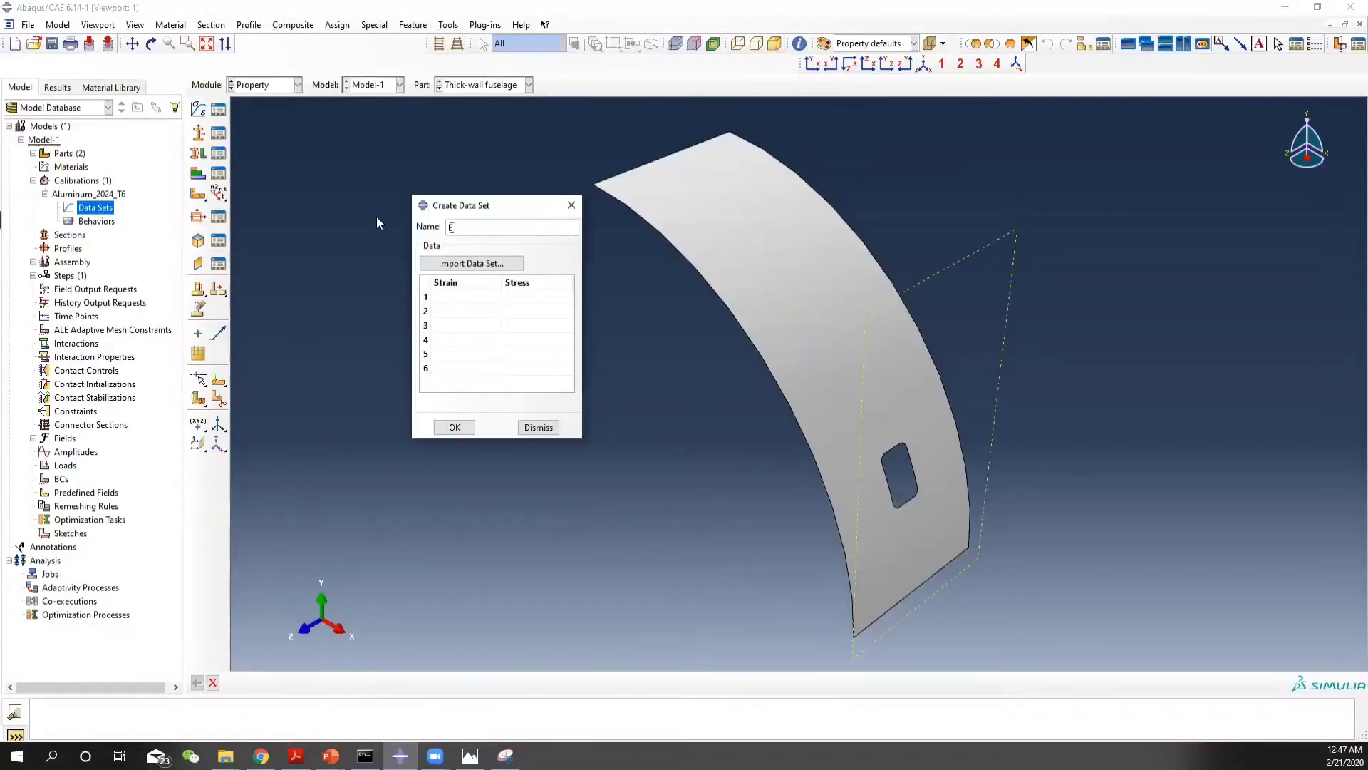
text(nginedring)
Import nominal stress/strain data from Aluminum 2024-T3.csv into the Engineering data set, with strain from field 1 and stress from field 2
click(483, 264)
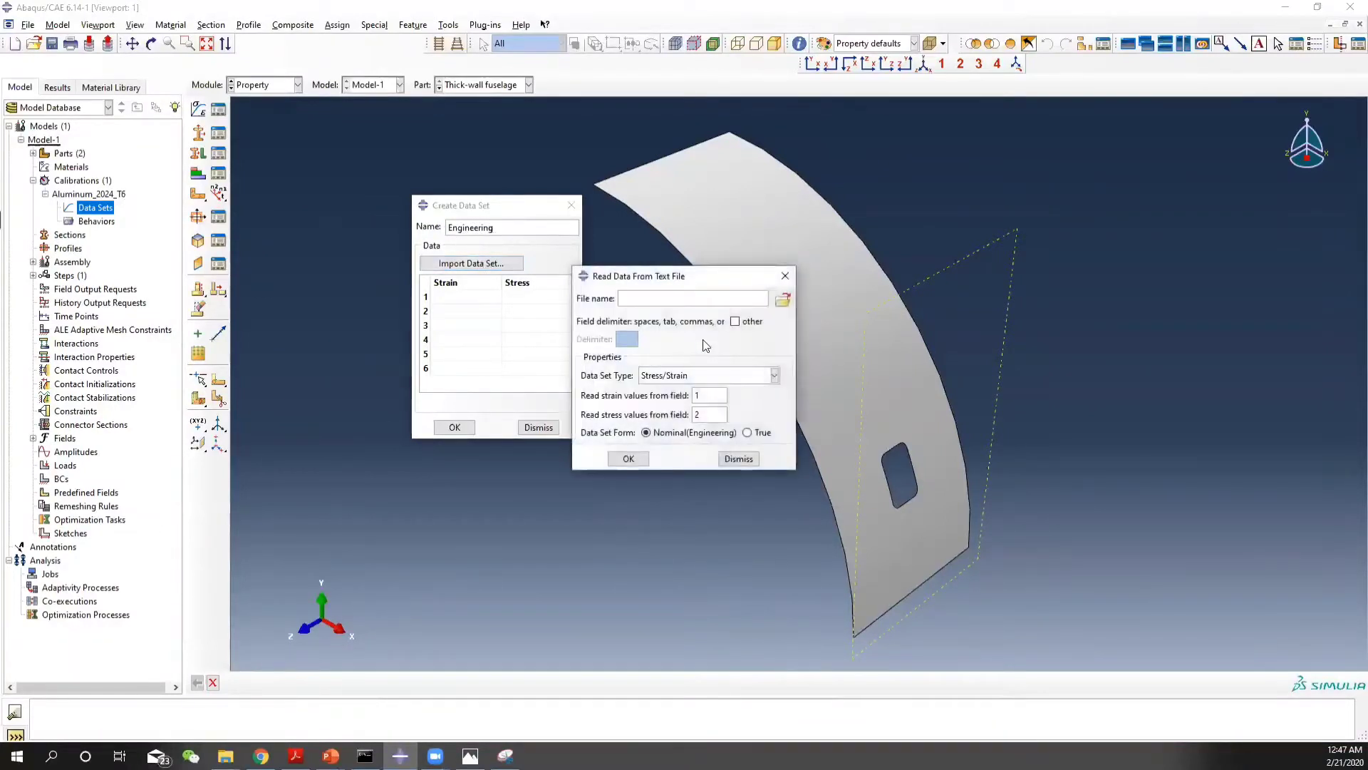
click(782, 300)
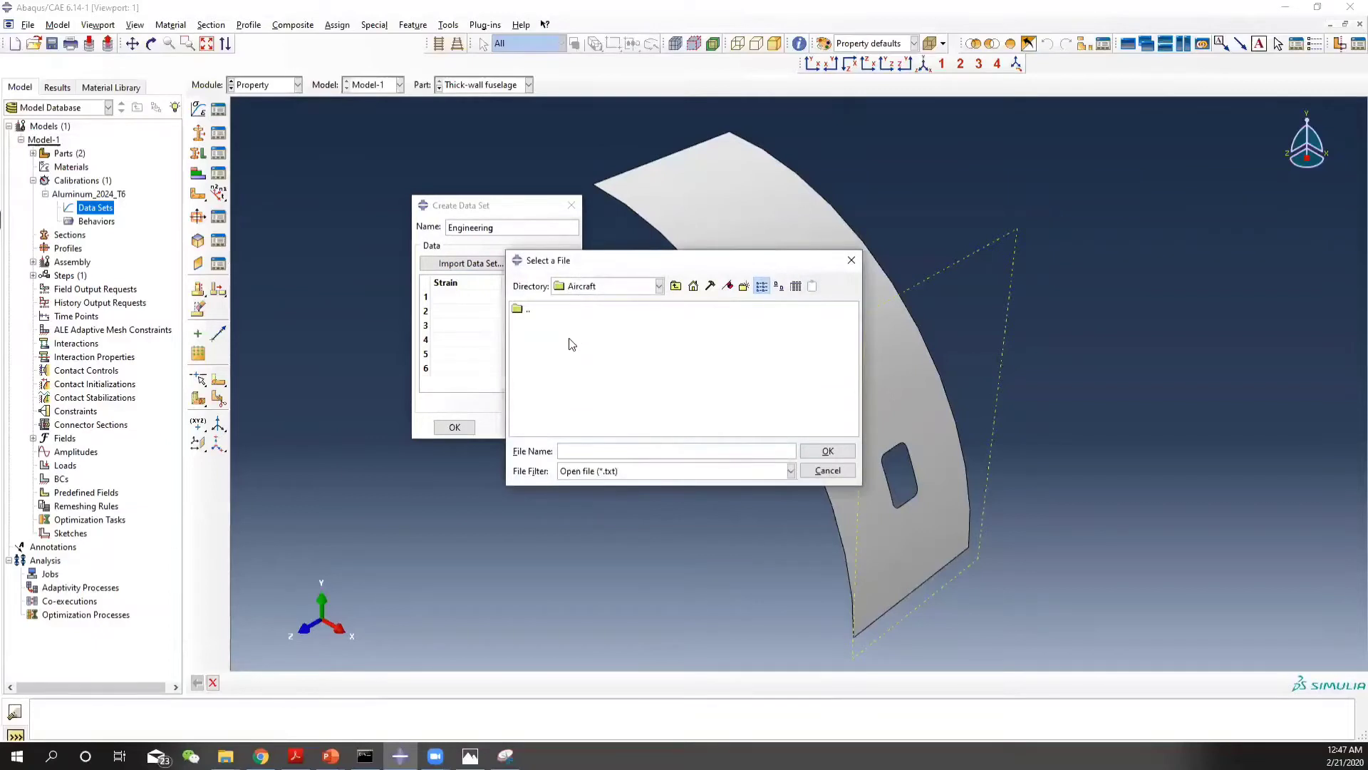
click(791, 470)
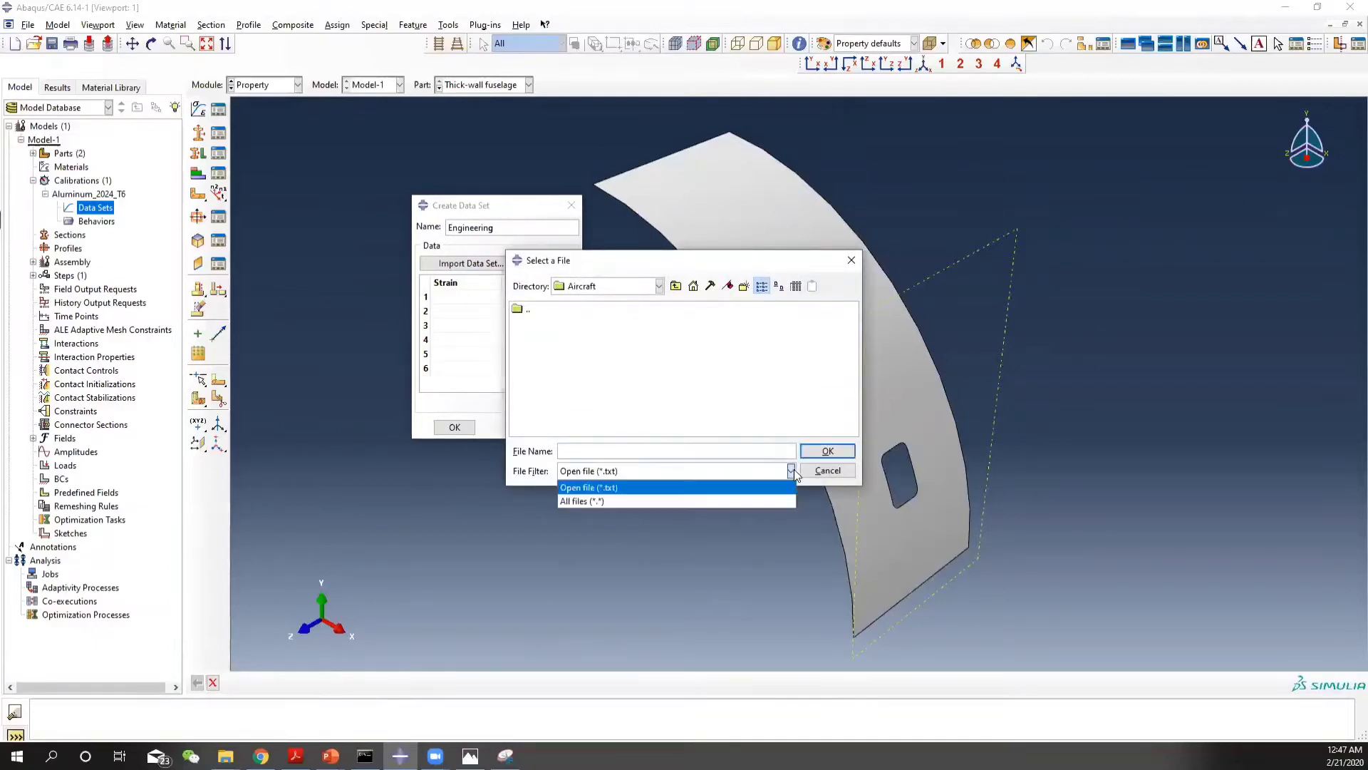
click(638, 501)
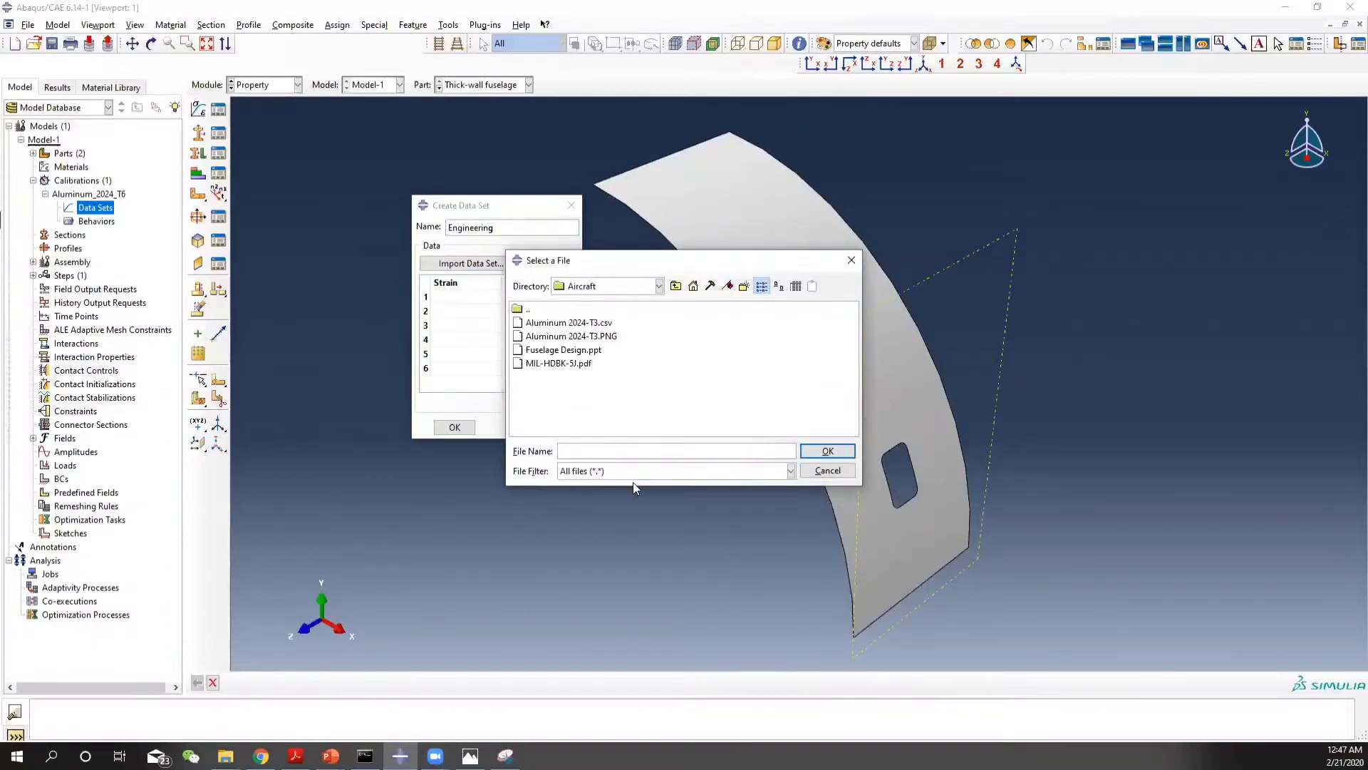
click(585, 325)
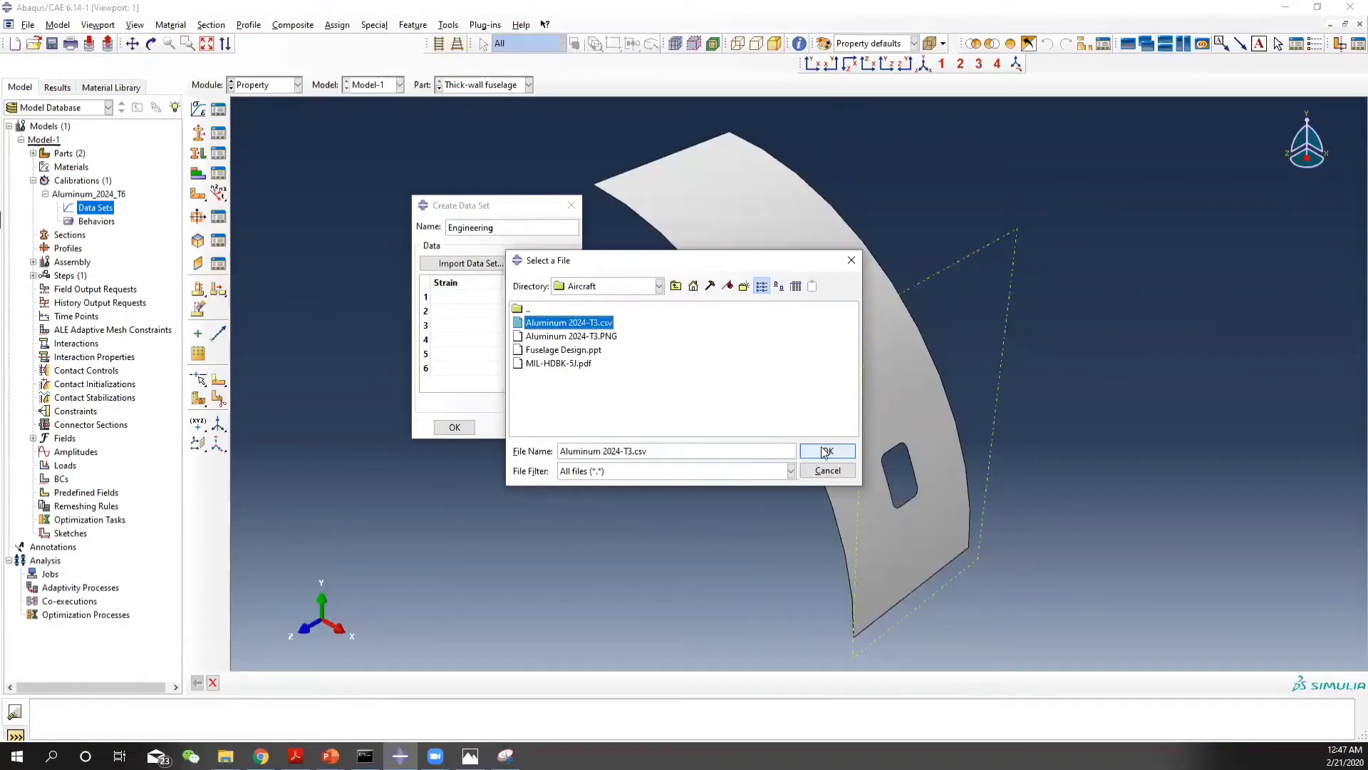
click(825, 451)
click(639, 458)
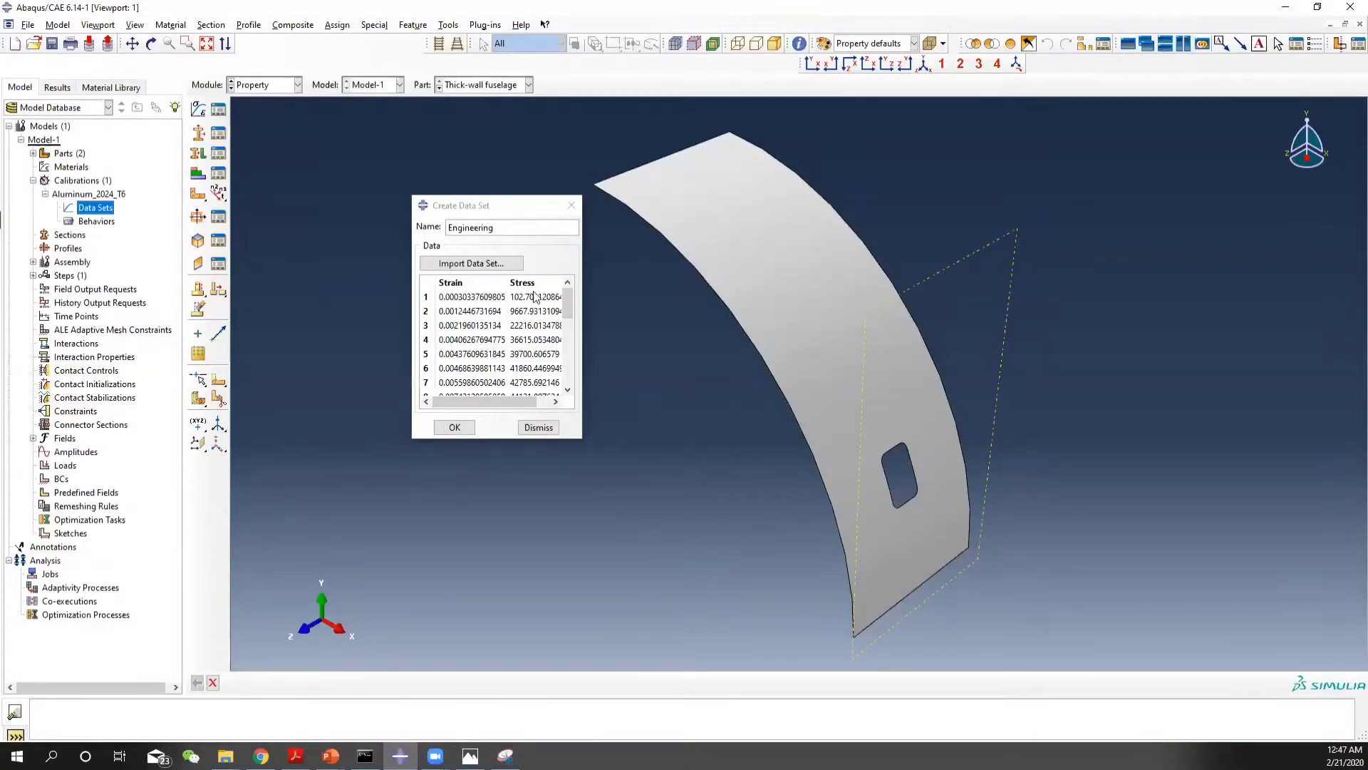
click(456, 428)
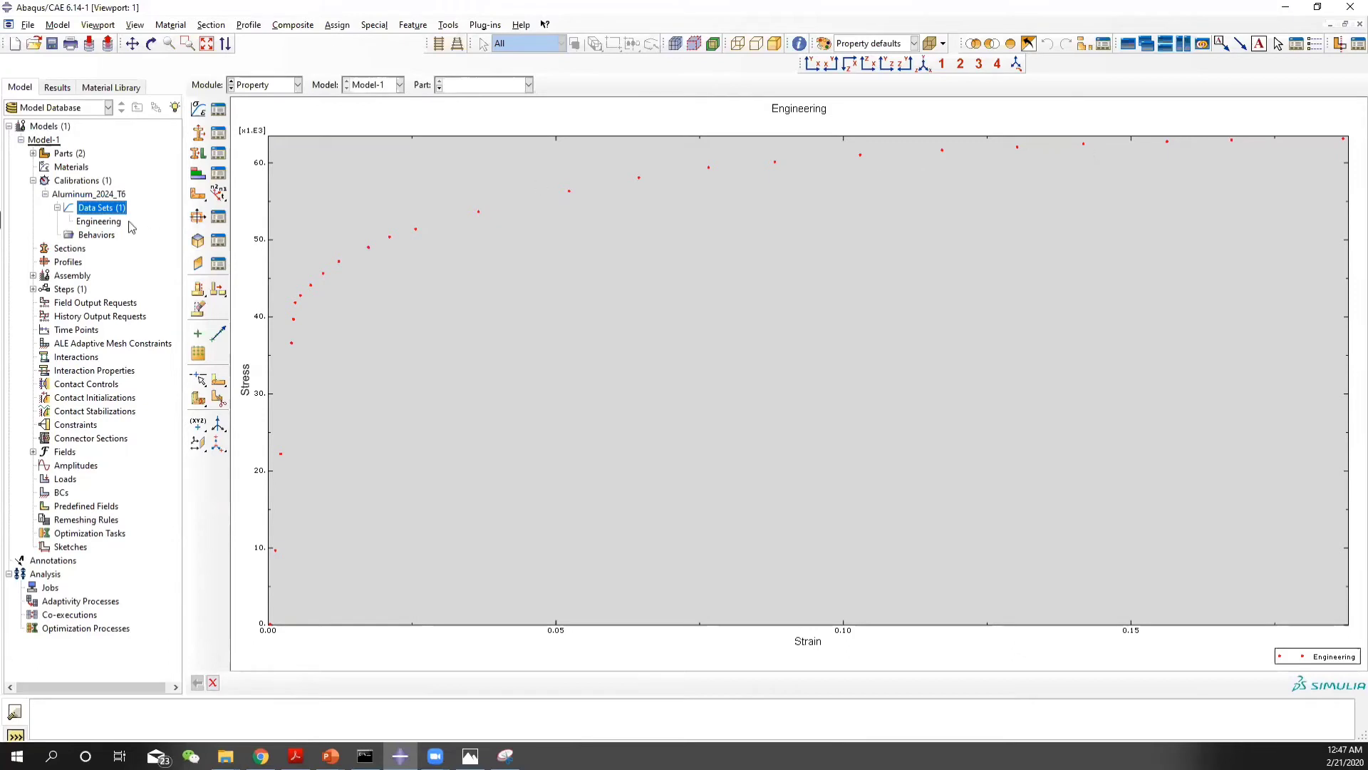
right_click(102, 210)
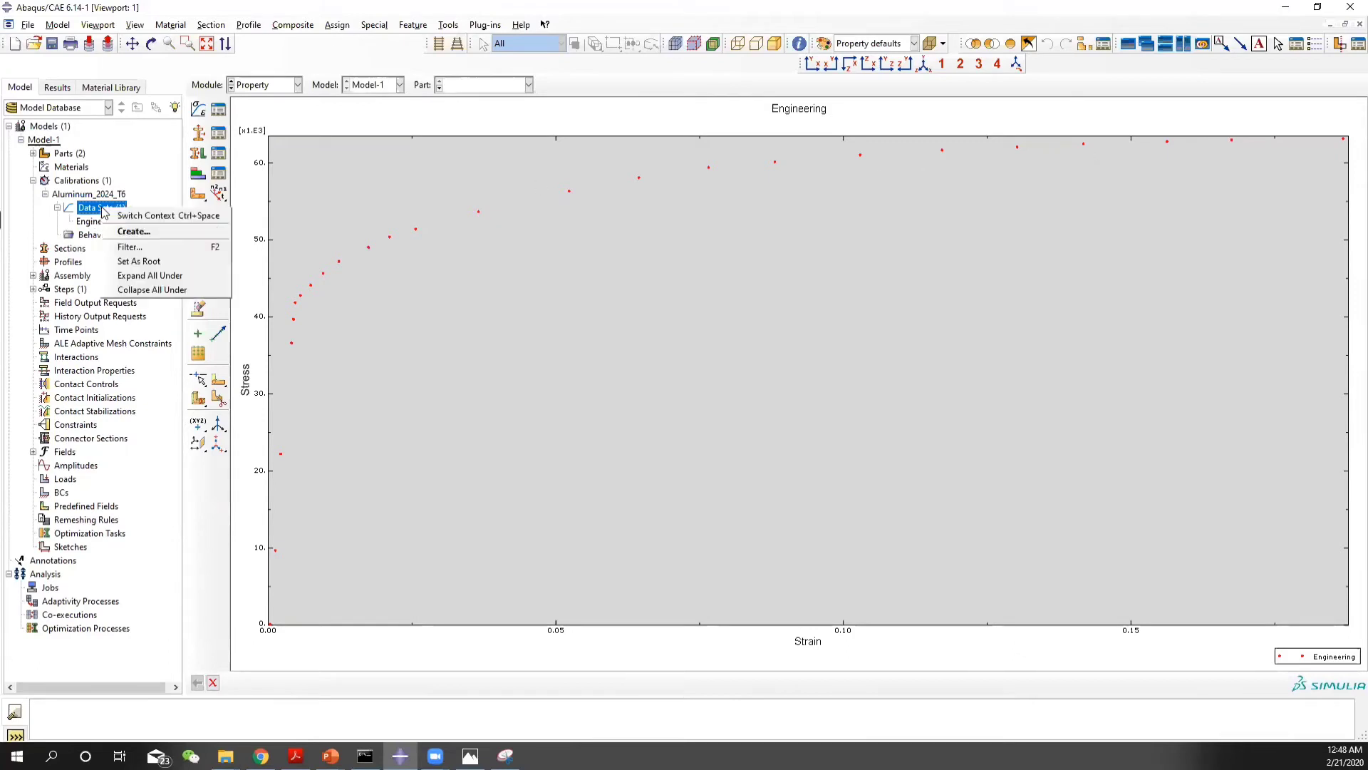
click(133, 231)
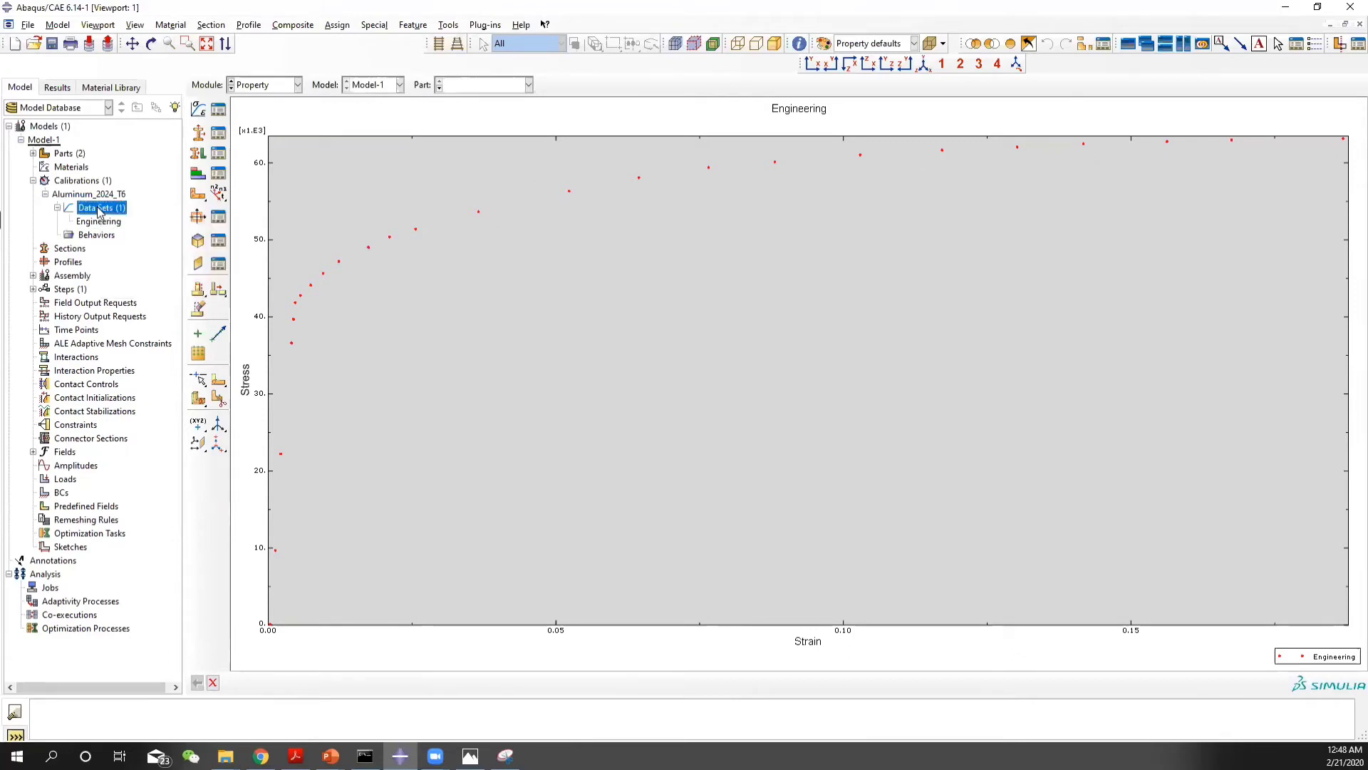
click(539, 427)
Set the first point of the Engineering data set to 0 strain and 0 stress
right_click(104, 220)
double_click(100, 221)
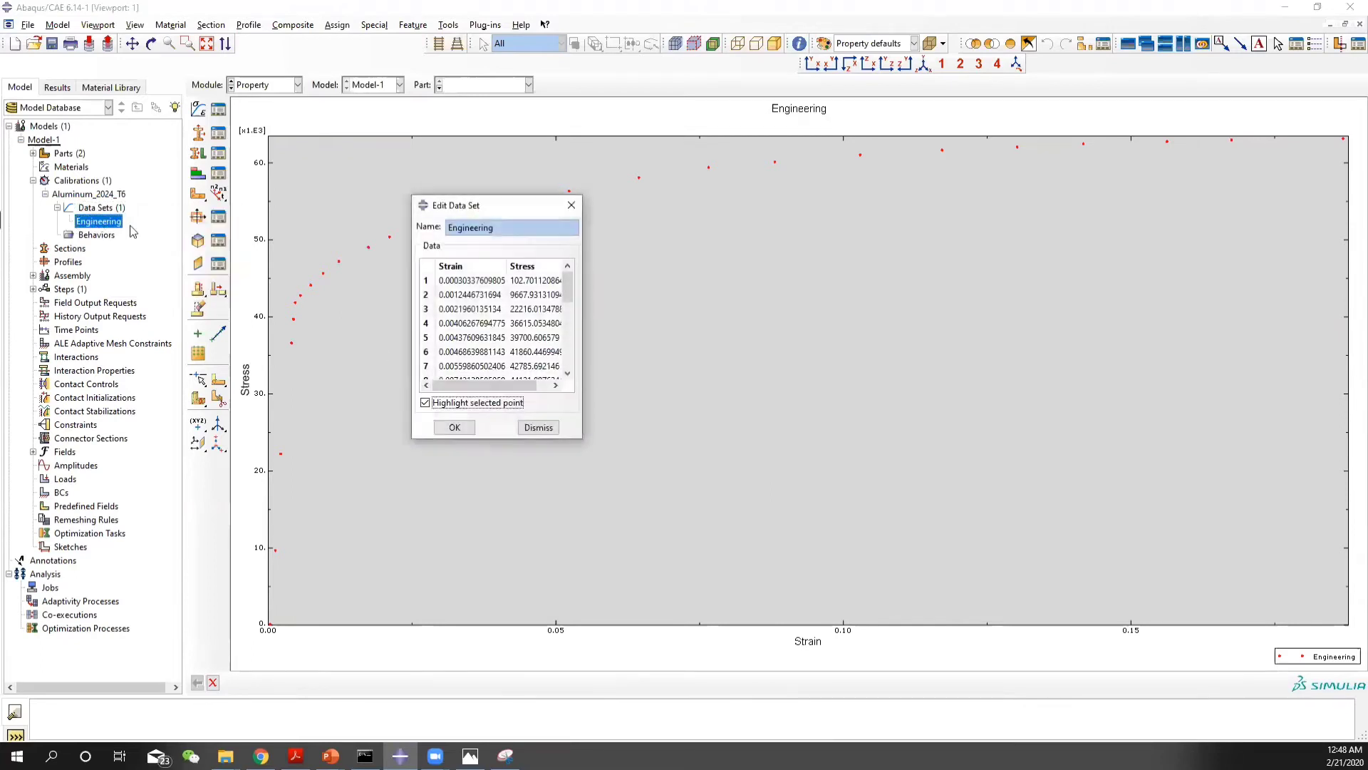
click(475, 280)
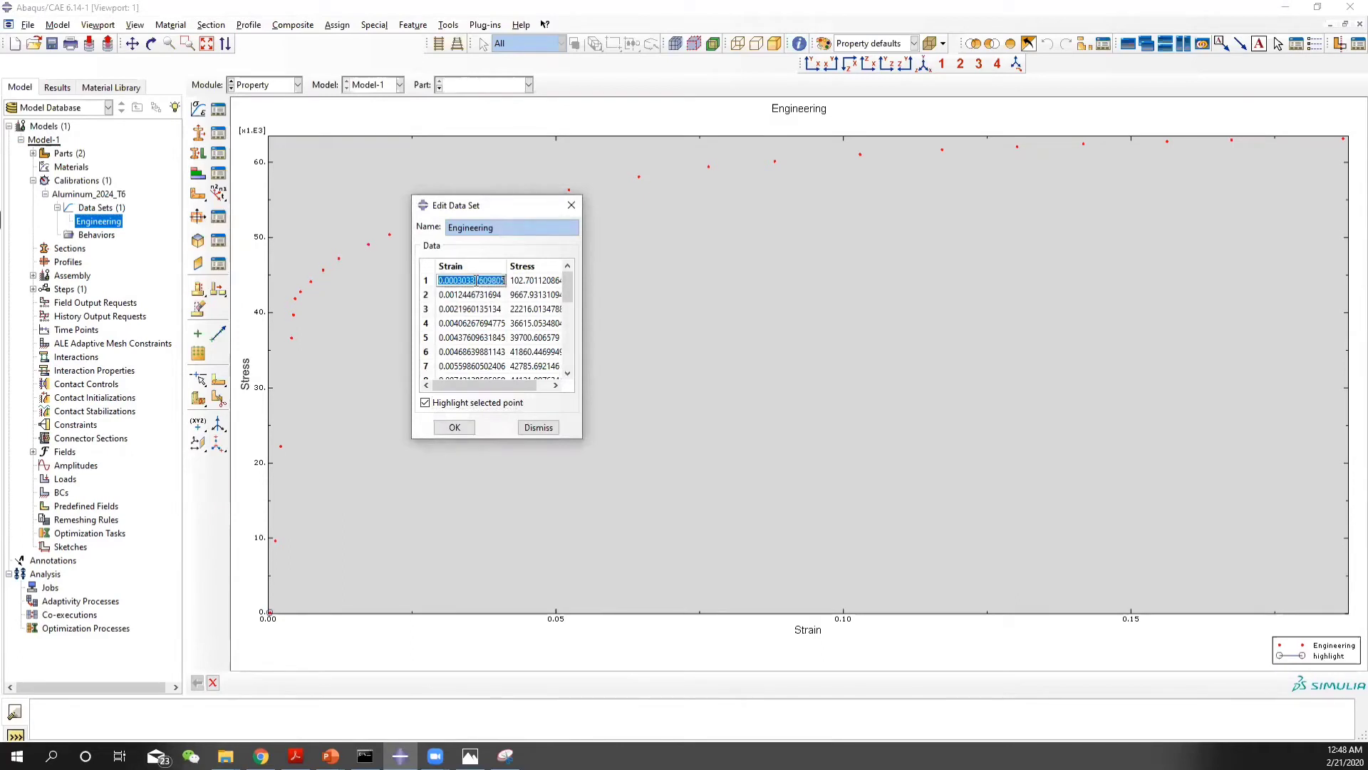
text(0)
key(Tab)
text(0)
click(458, 428)
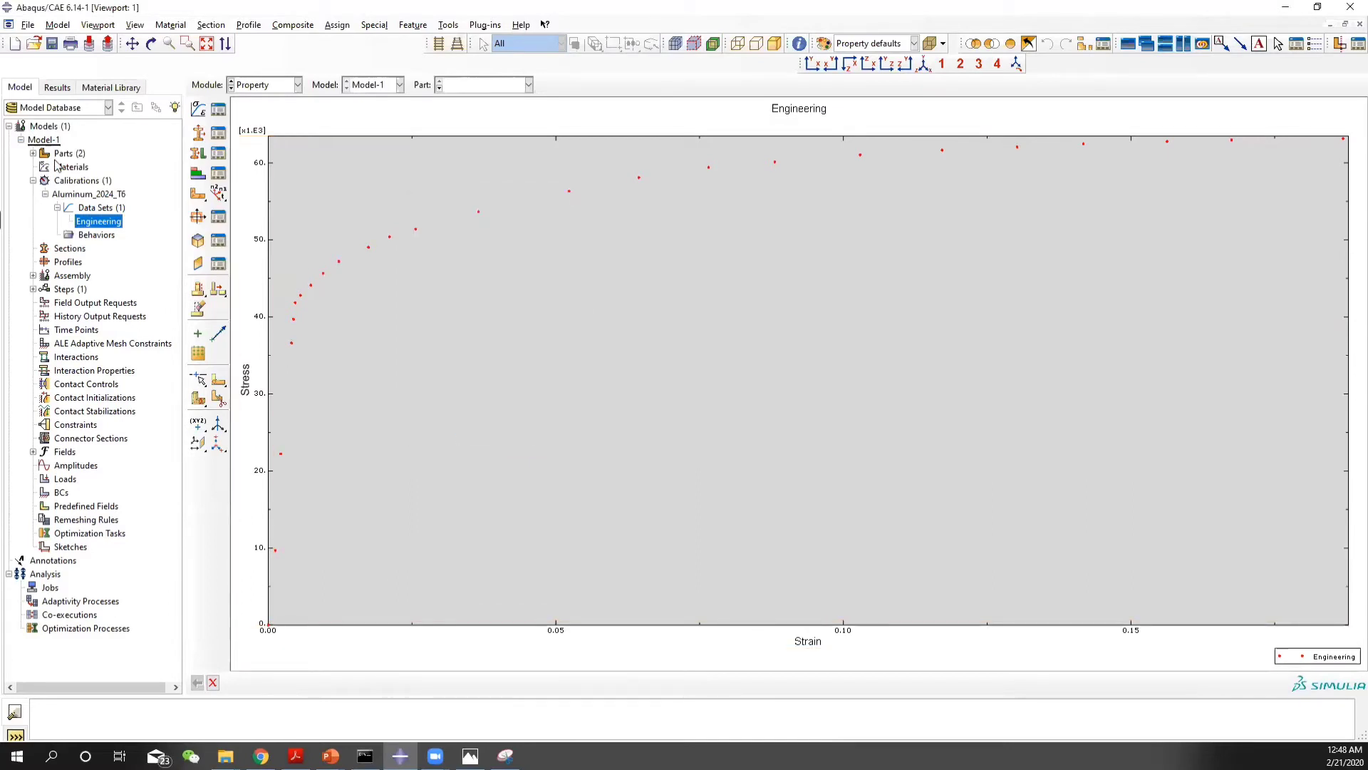
Convert the Engineering data set from nominal to true form, copying the result to a data set named True
right_click(102, 226)
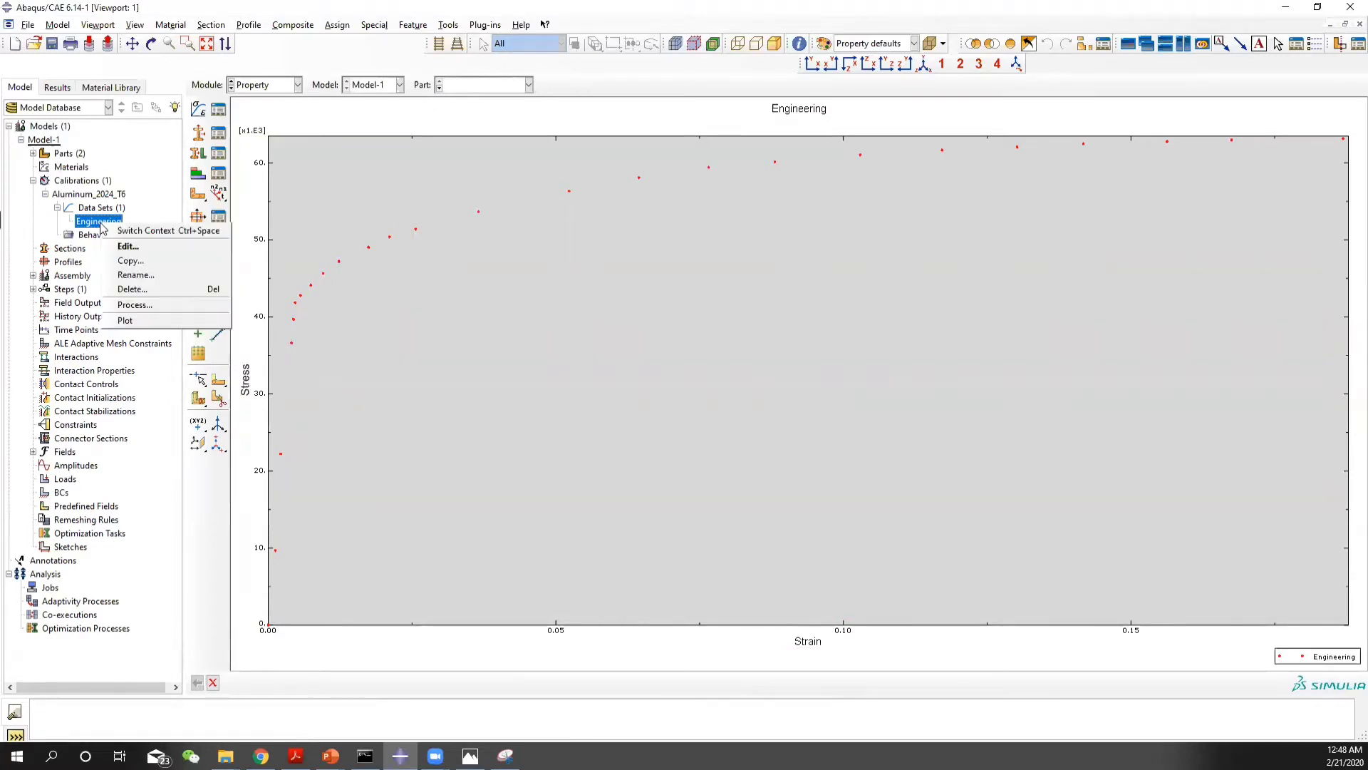
click(135, 304)
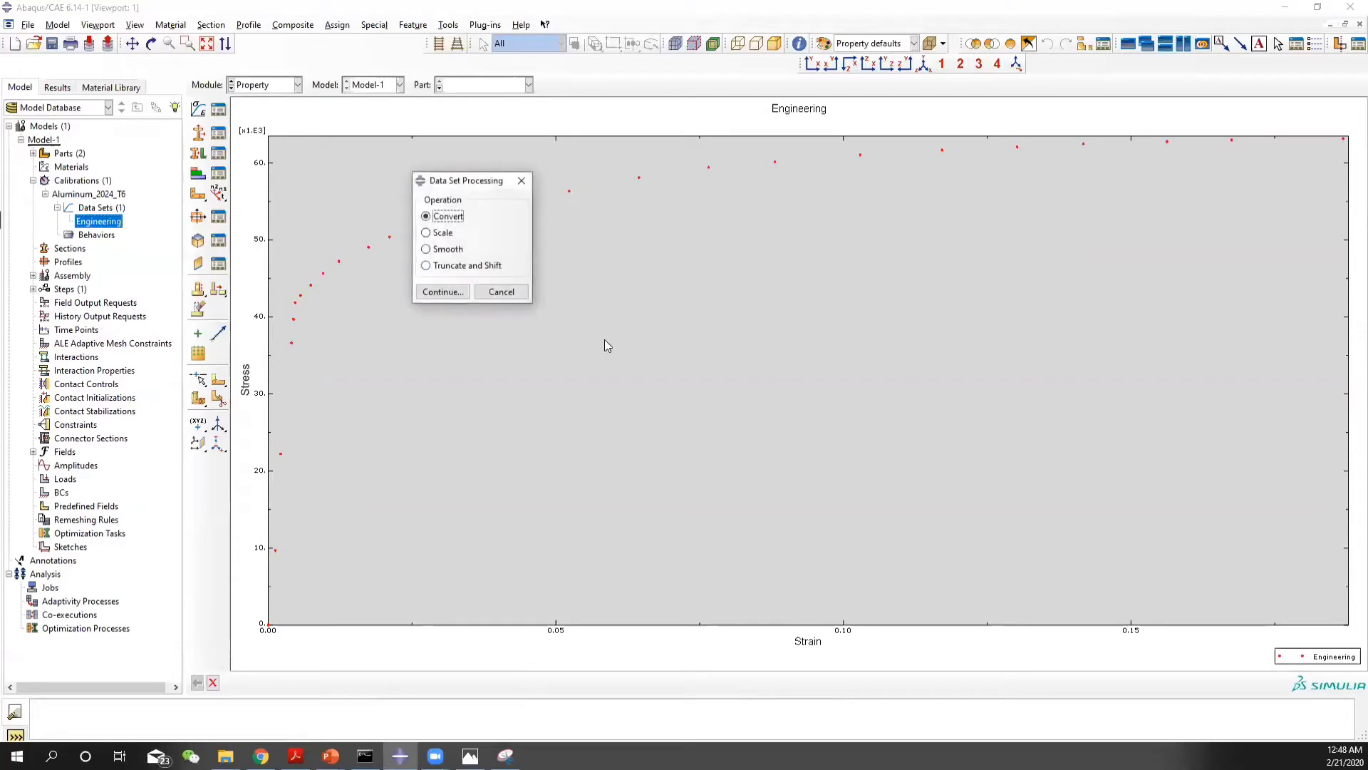
click(449, 292)
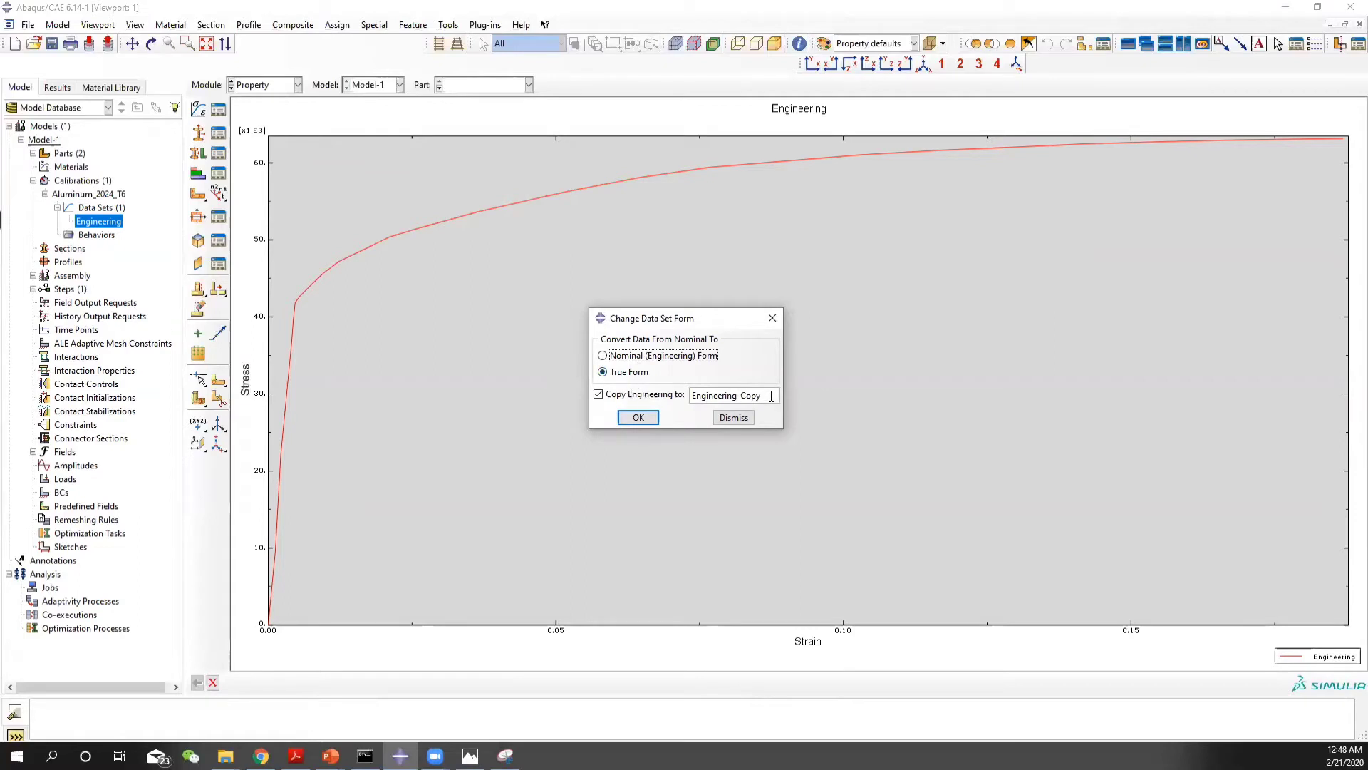
drag(771, 397, 658, 389)
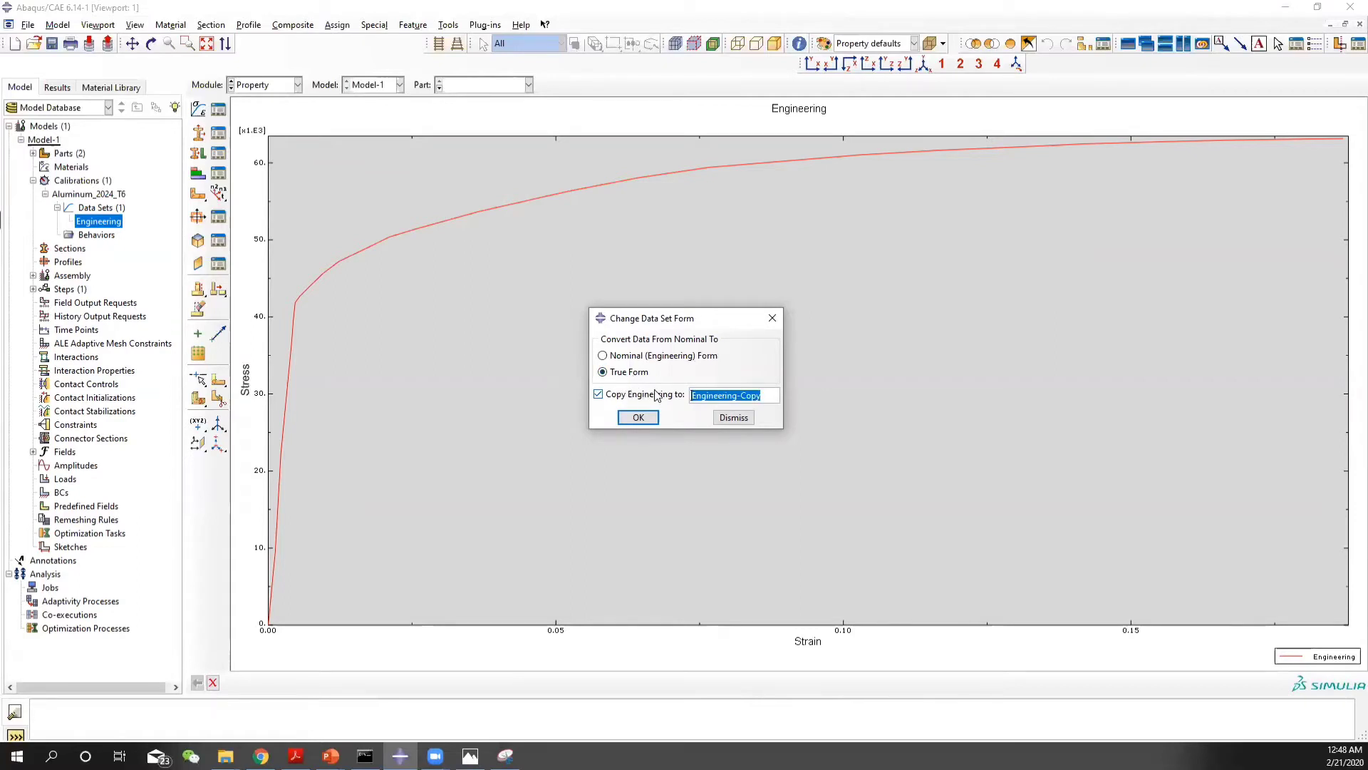
text(True)
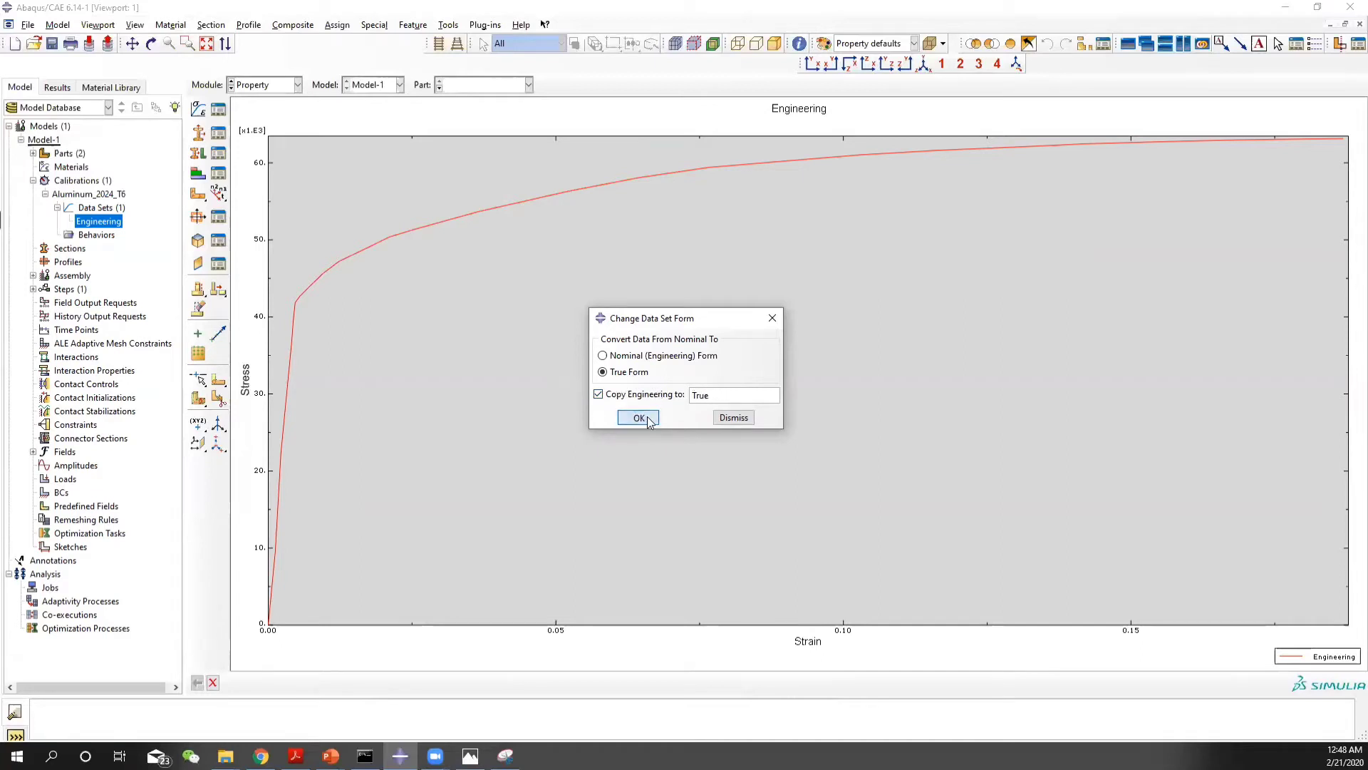
click(639, 418)
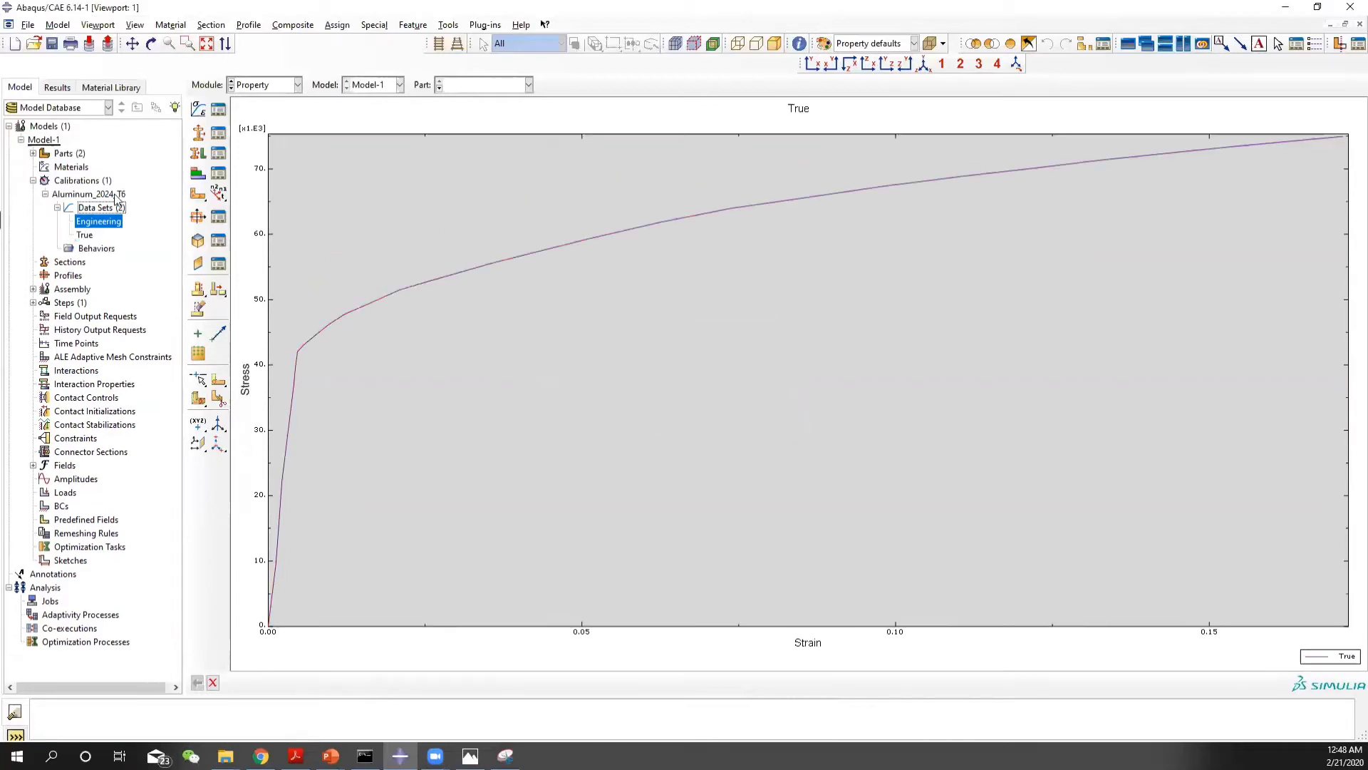
Examine the stress-strain points of the True and Engineering data sets for comparison
double_click(88, 236)
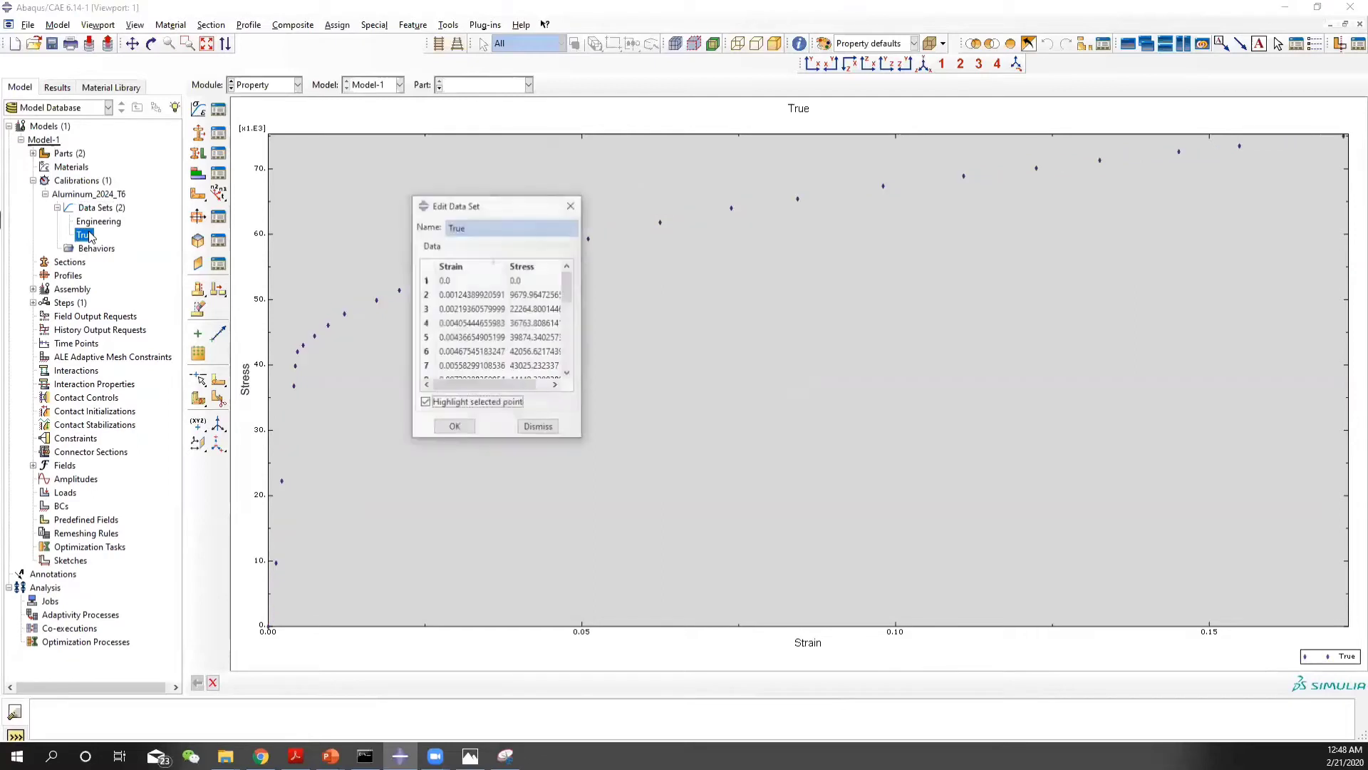
click(538, 426)
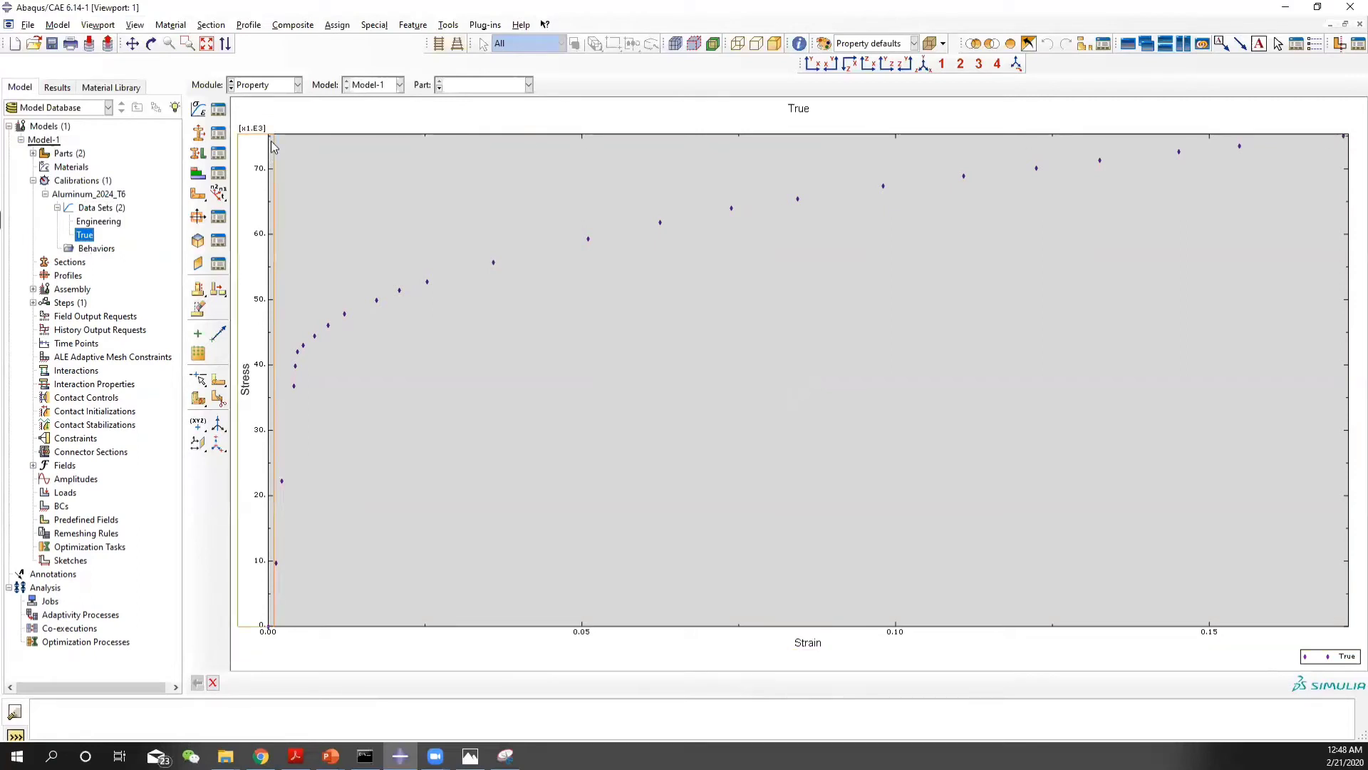
click(99, 222)
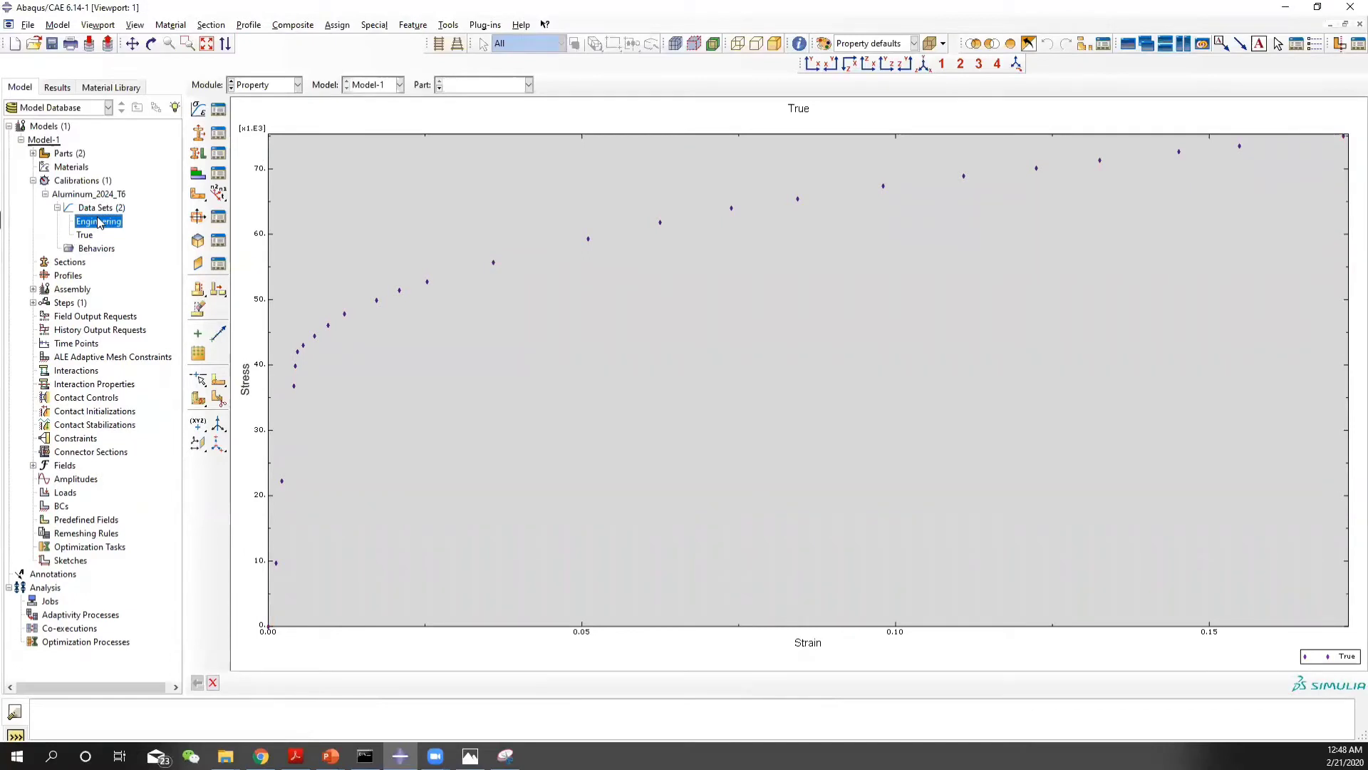
double_click(99, 223)
click(538, 427)
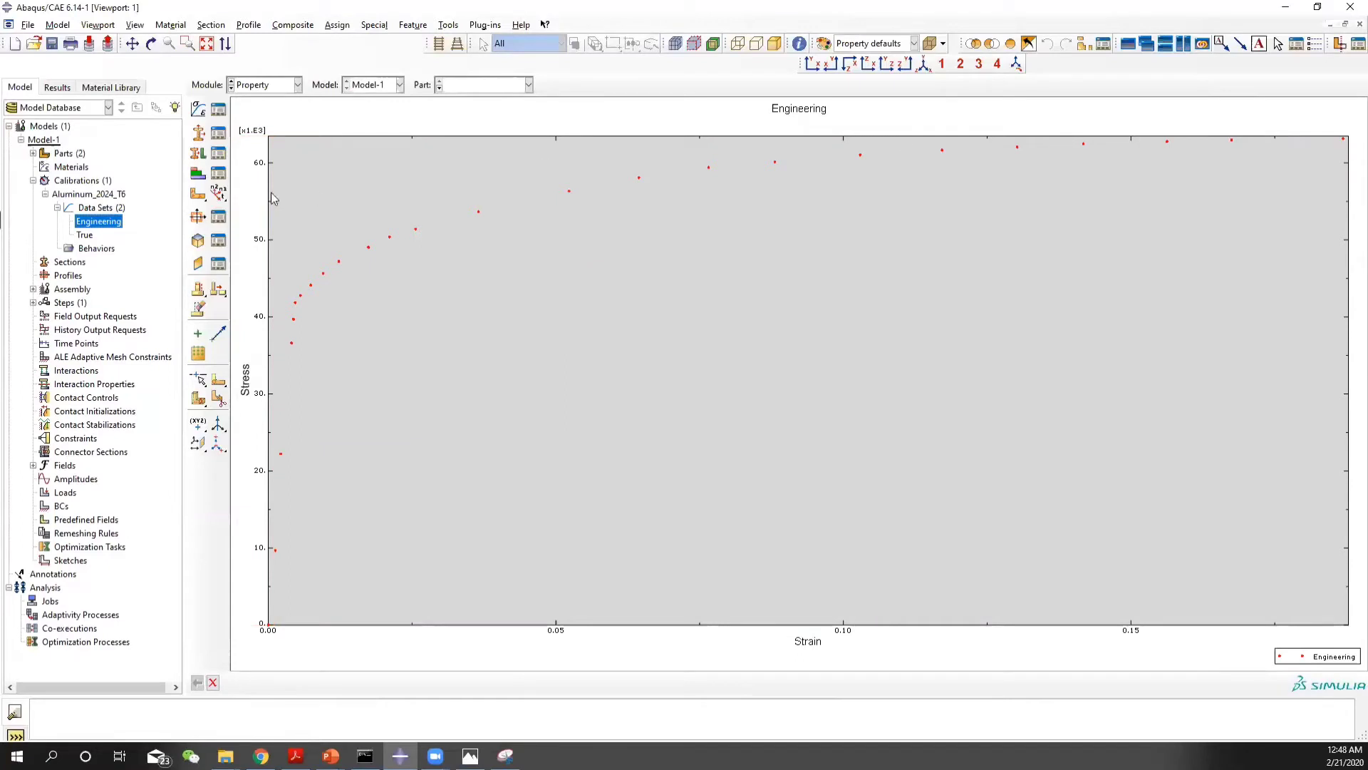
Create an Elastic Plastic Isotropic calibration behavior named Al_2024_T6
click(95, 250)
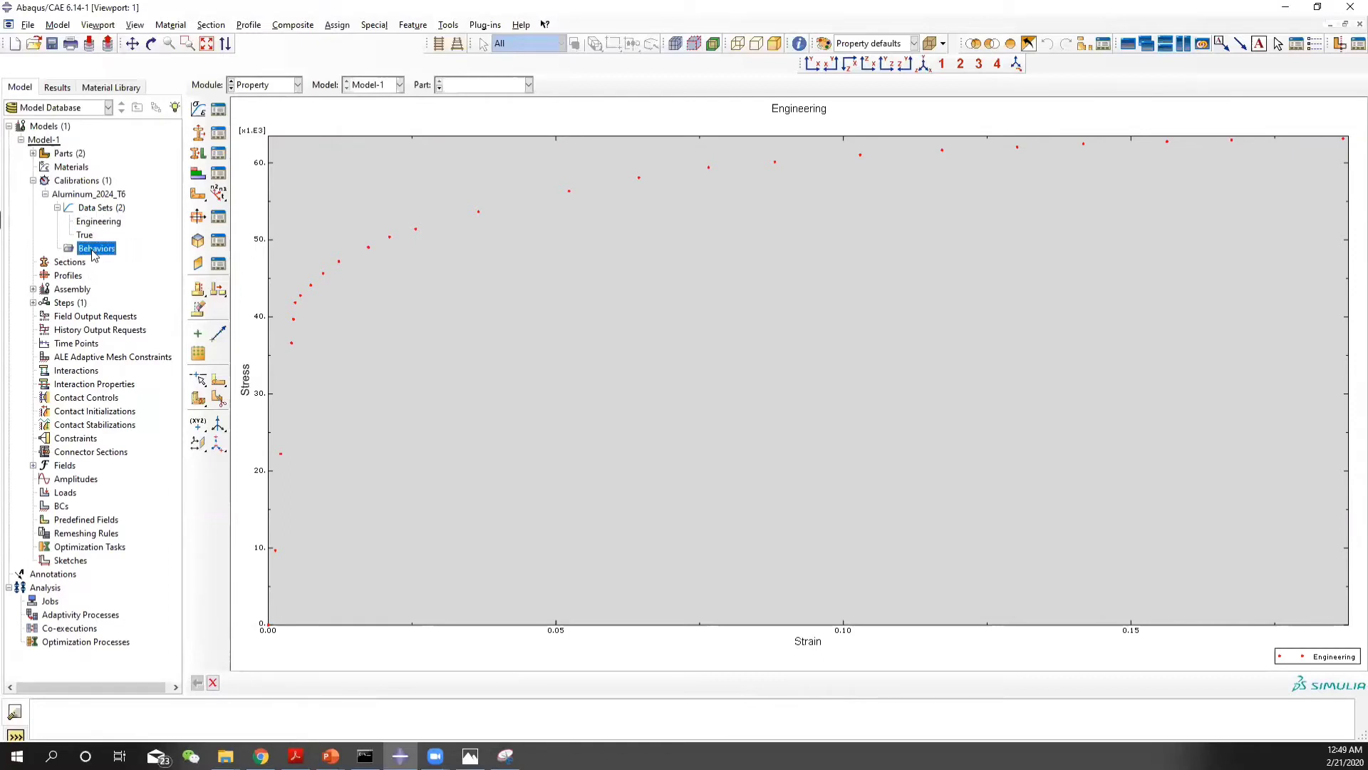
right_click(93, 254)
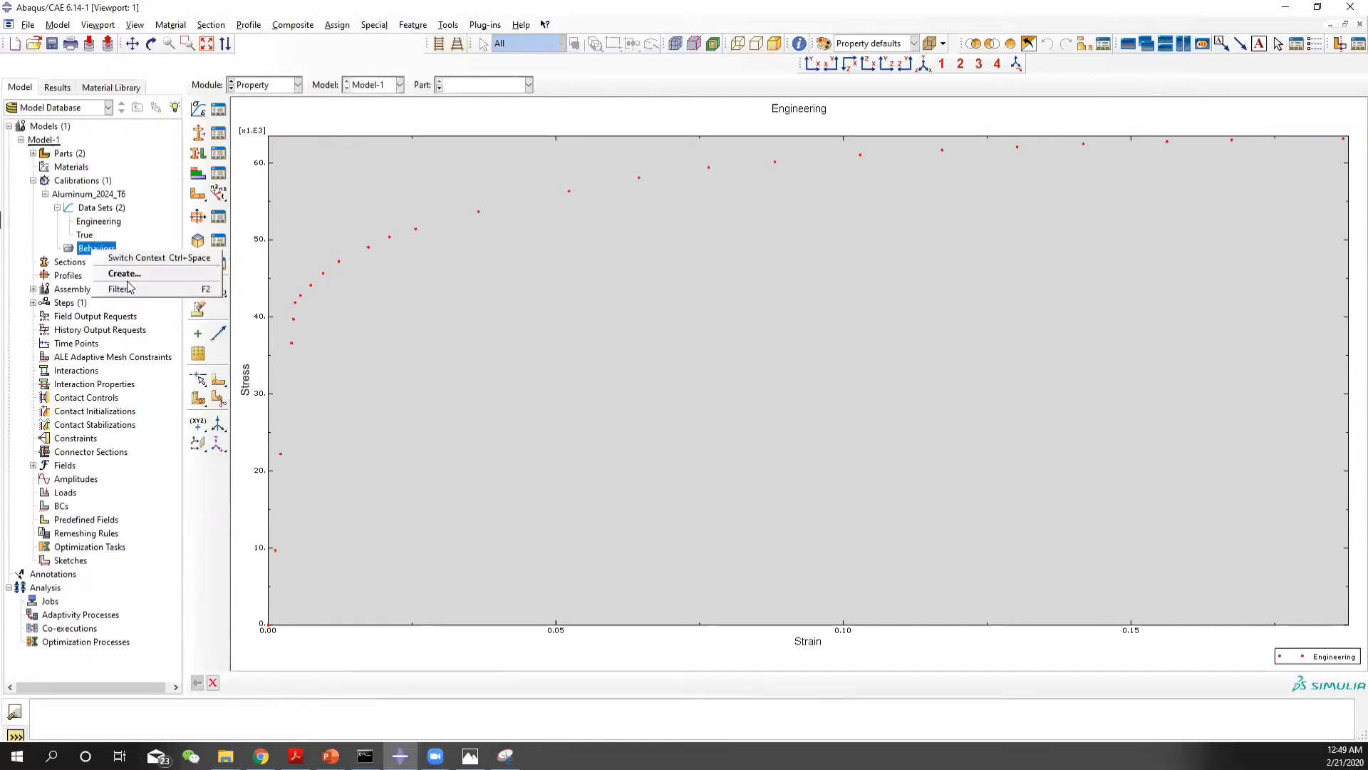
click(116, 274)
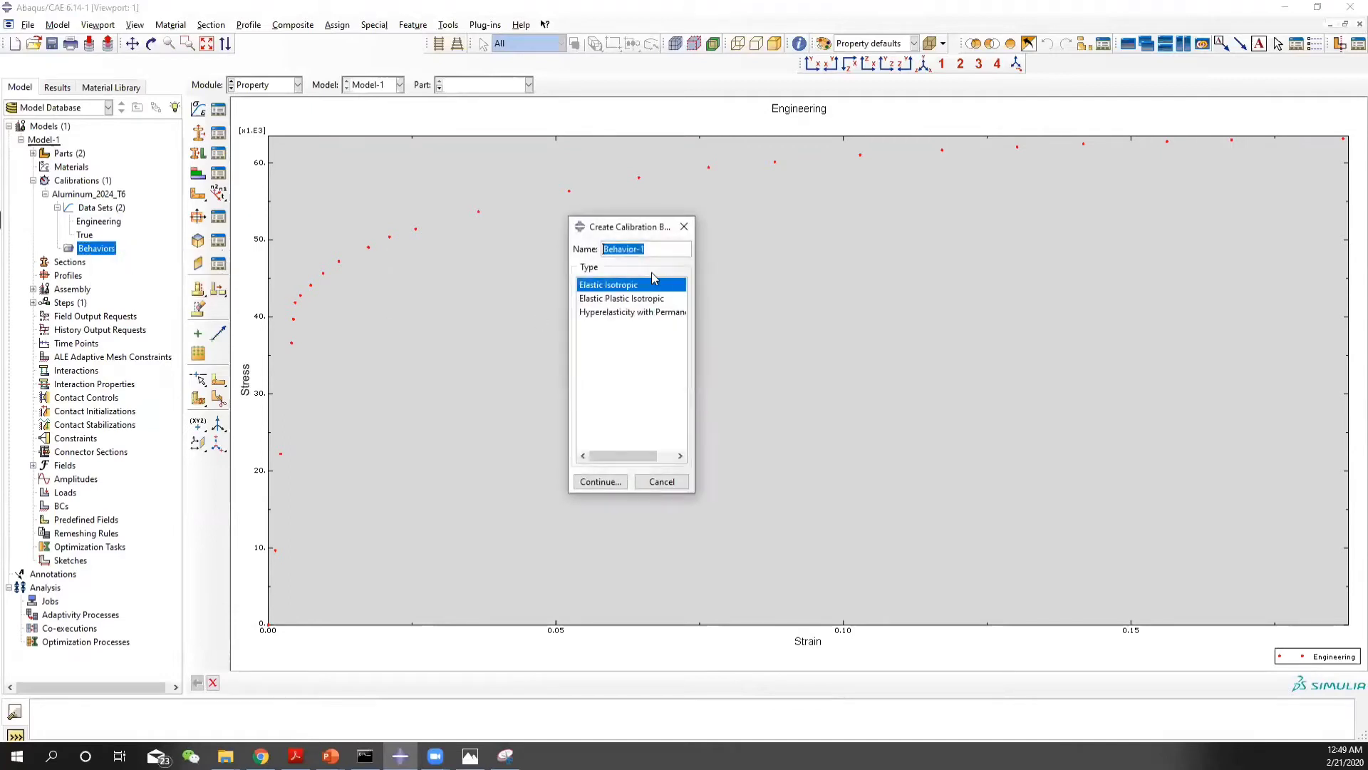
text(Al_2024_T6)
click(627, 303)
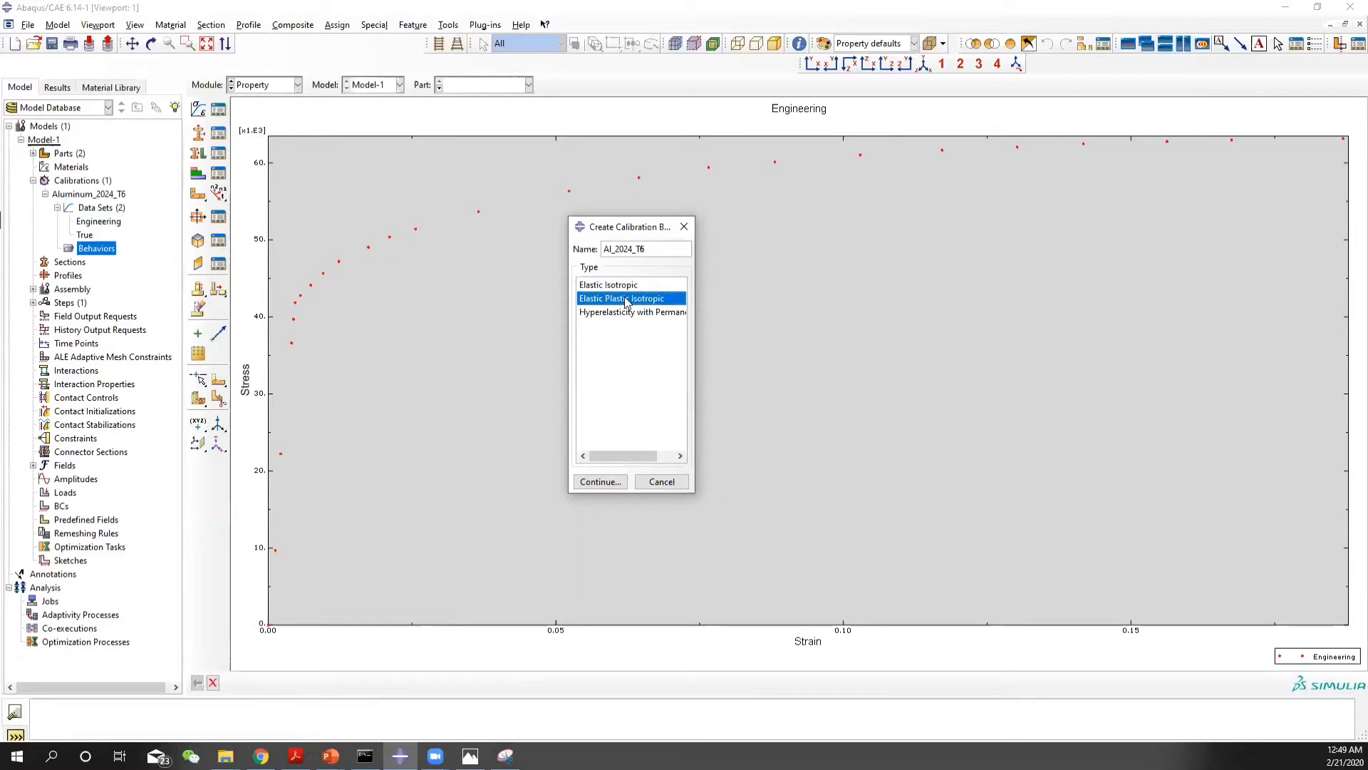
click(601, 481)
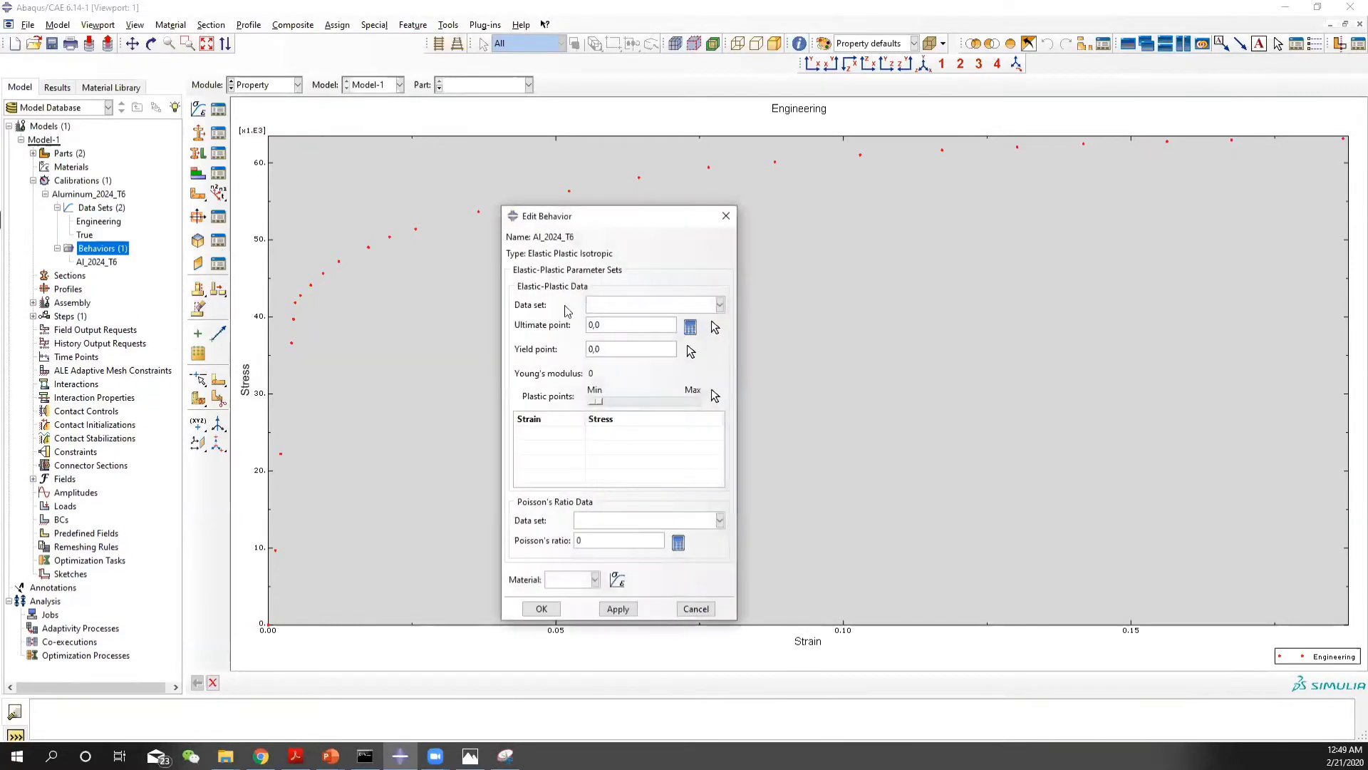
Define the behavior's ultimate and yield points from the True data set, computing the ultimate and picking yield at about 0.00461 strain, 41939.5 stress
click(720, 305)
click(611, 332)
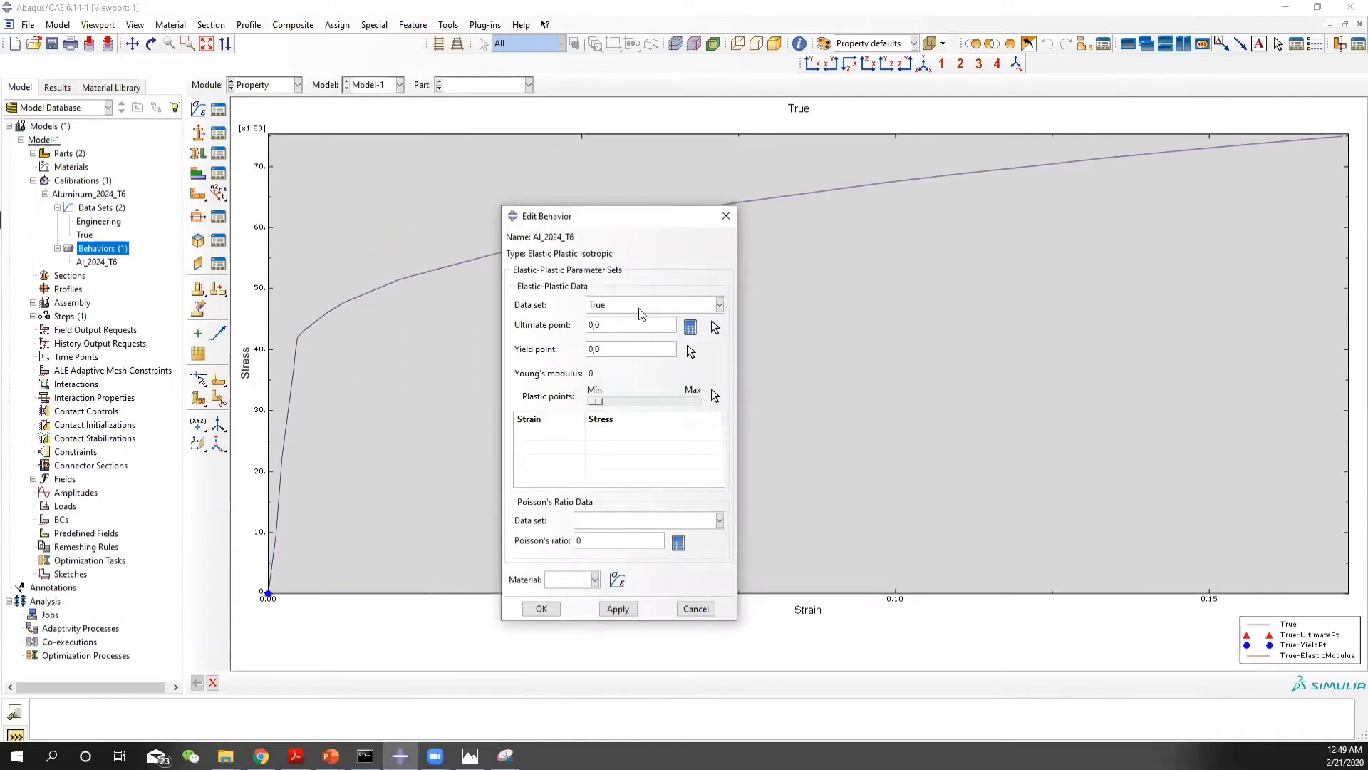
click(691, 329)
click(692, 351)
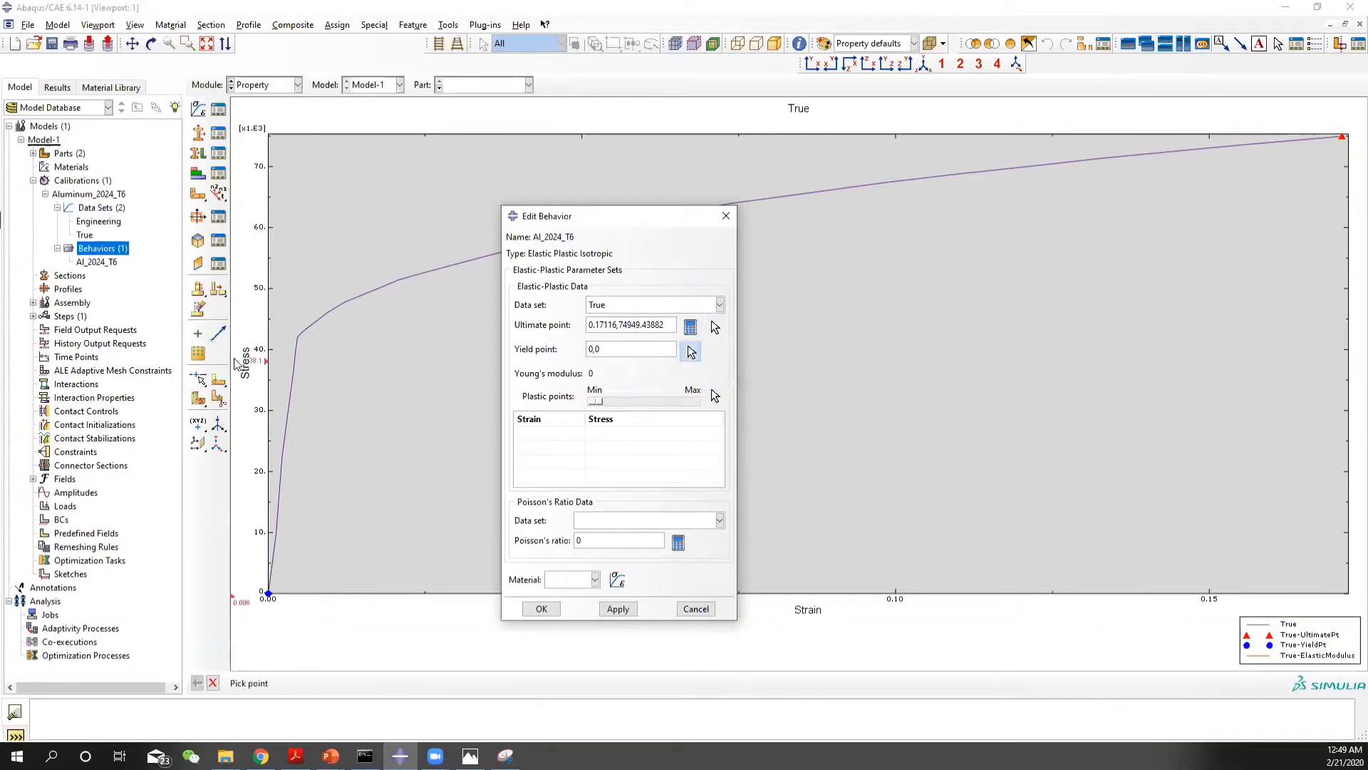
click(298, 339)
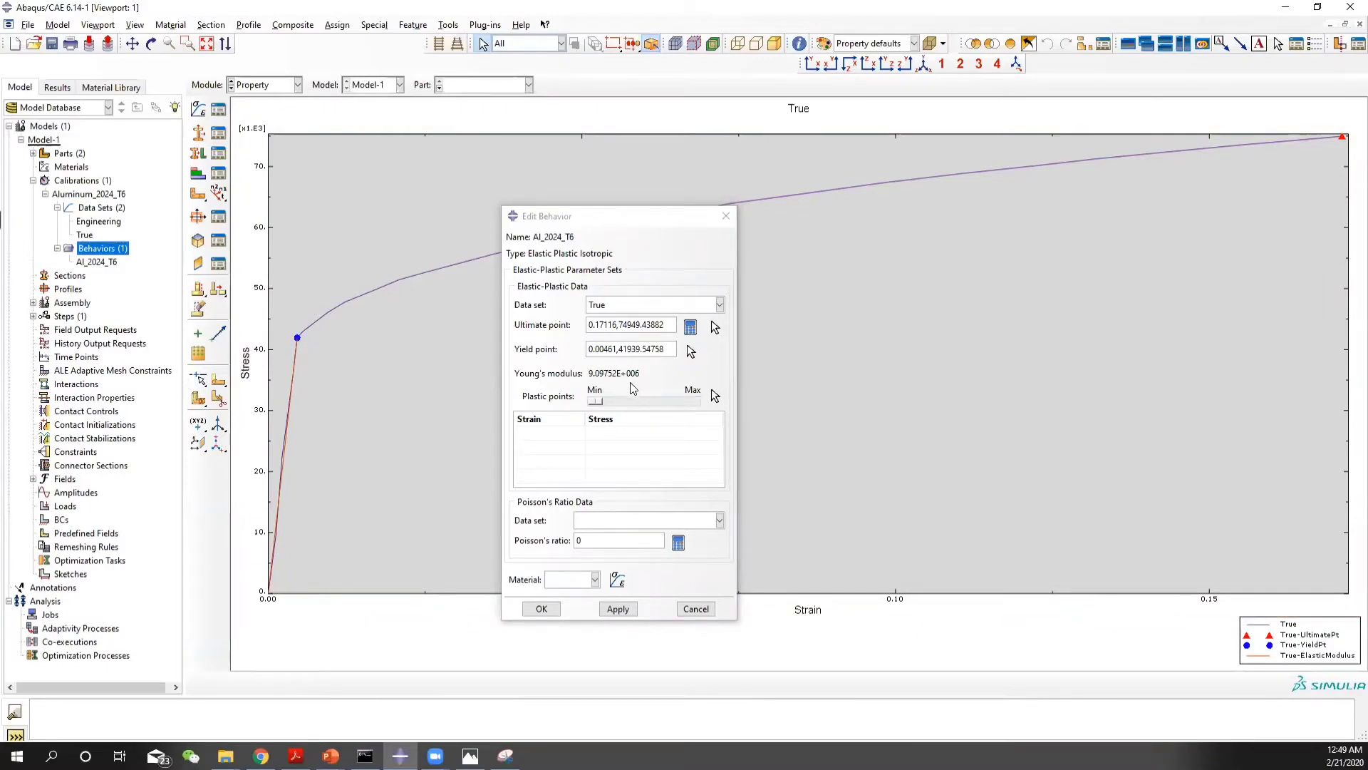
Set the Al_2024_T6 behavior's Poisson's ratio to 0.33 and select a newly created material named Aluminum_2024_T3 for it
click(605, 543)
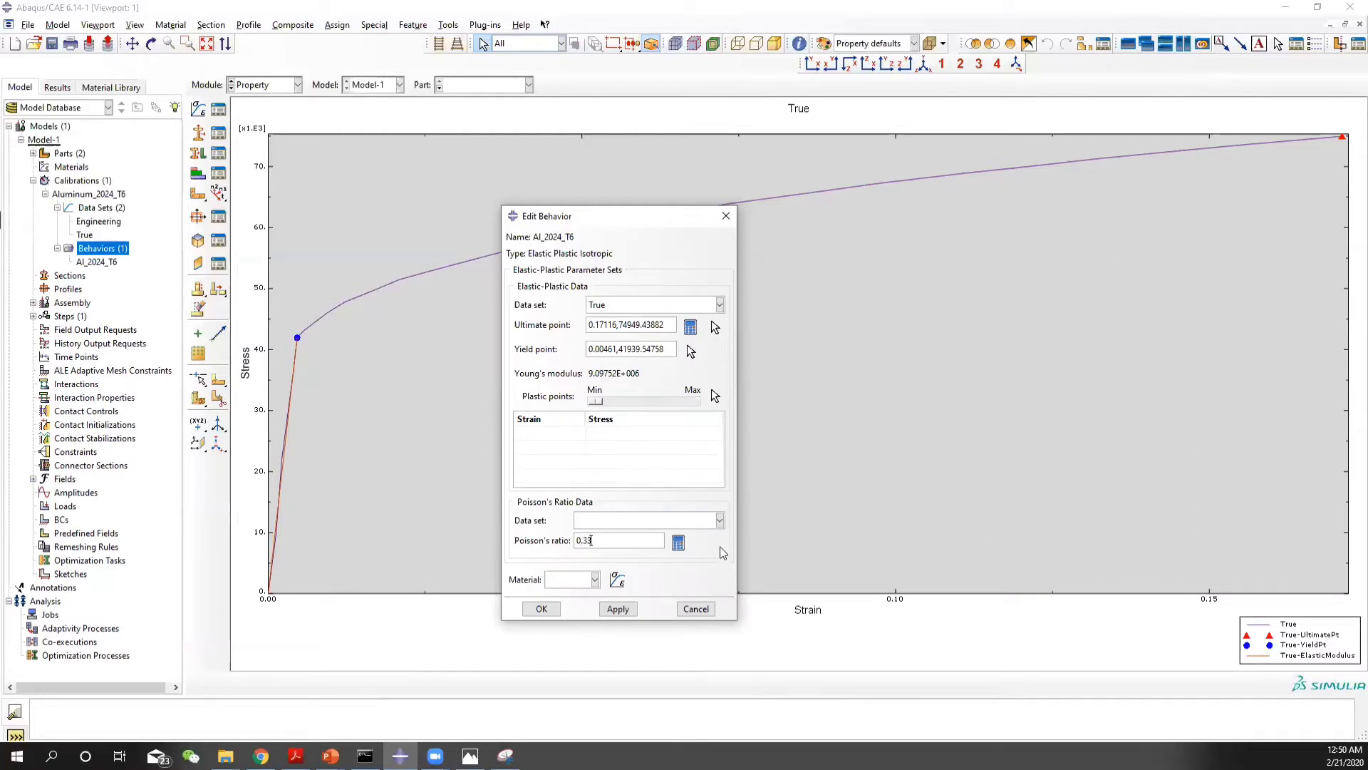
click(615, 580)
text(Aluminum_2024_)
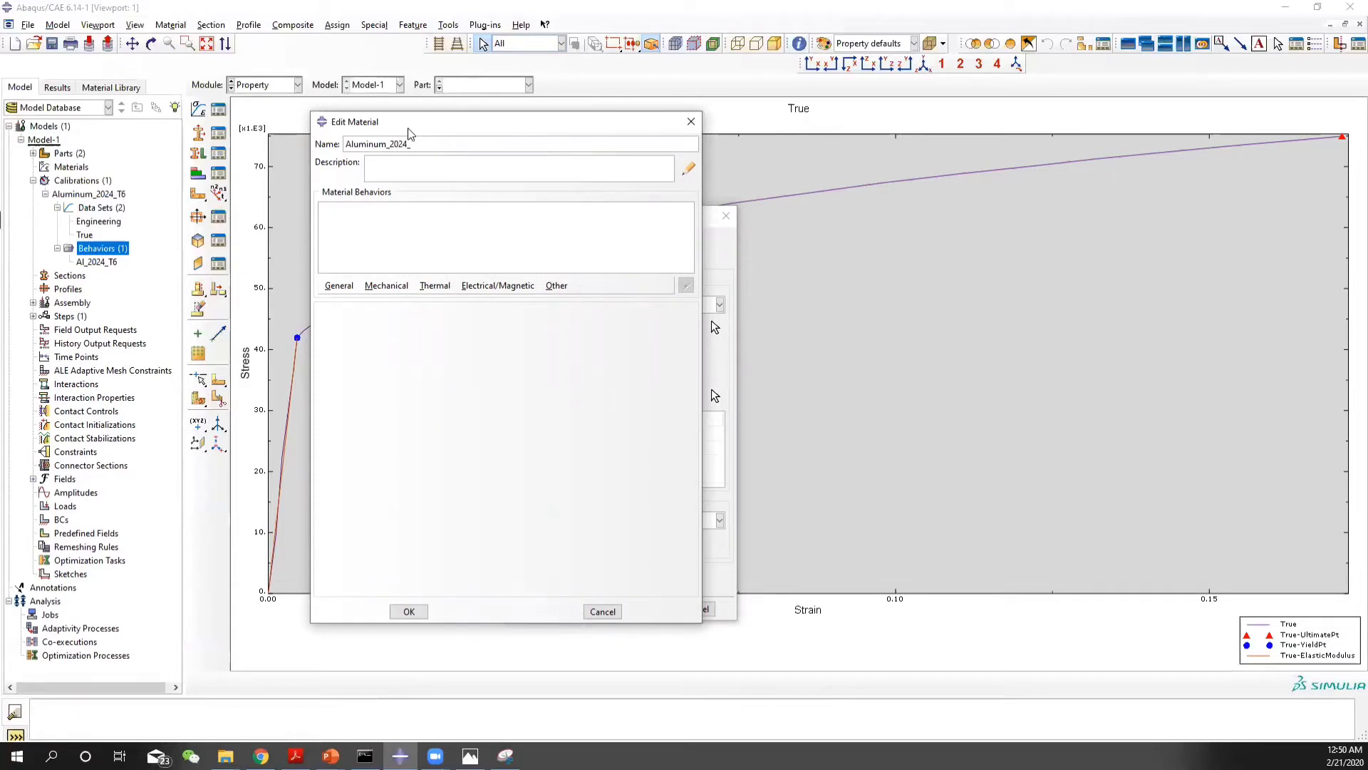
text(T3)
click(417, 614)
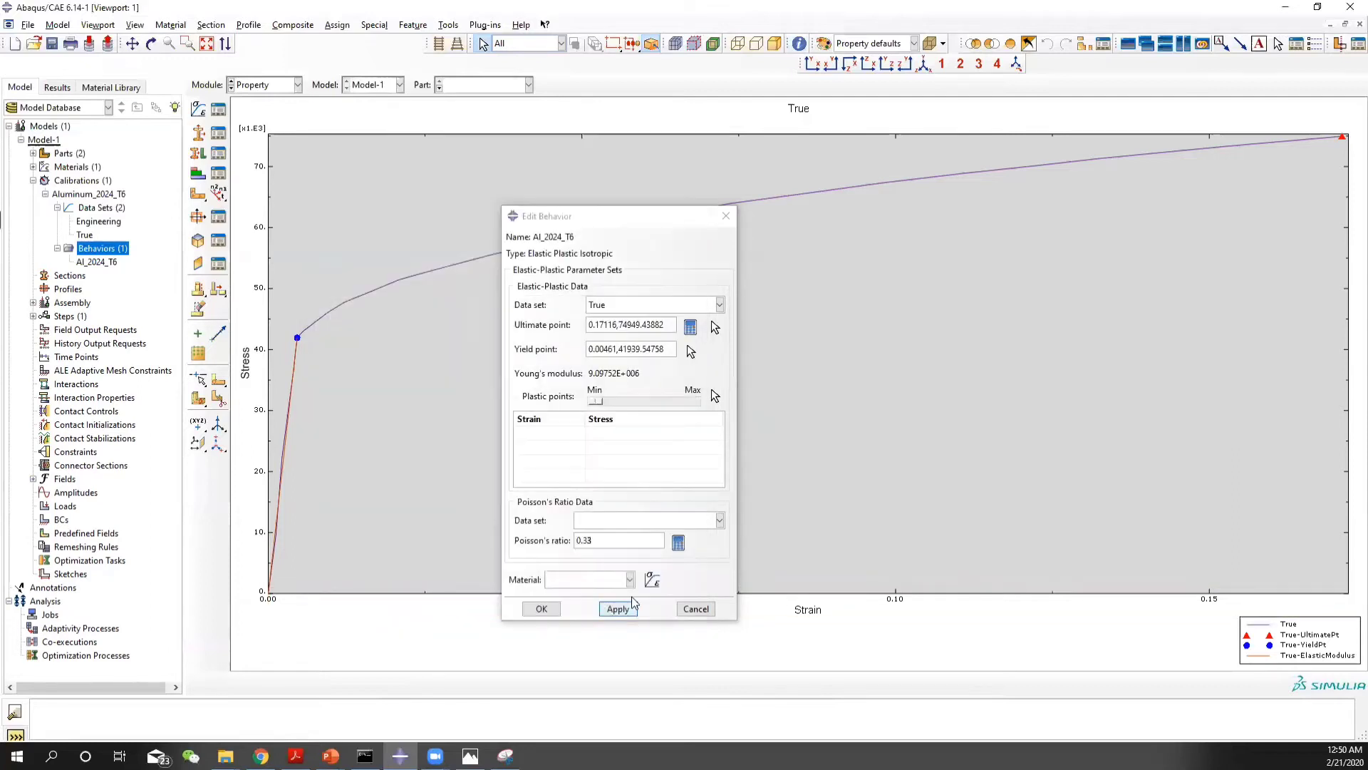
click(630, 579)
click(580, 597)
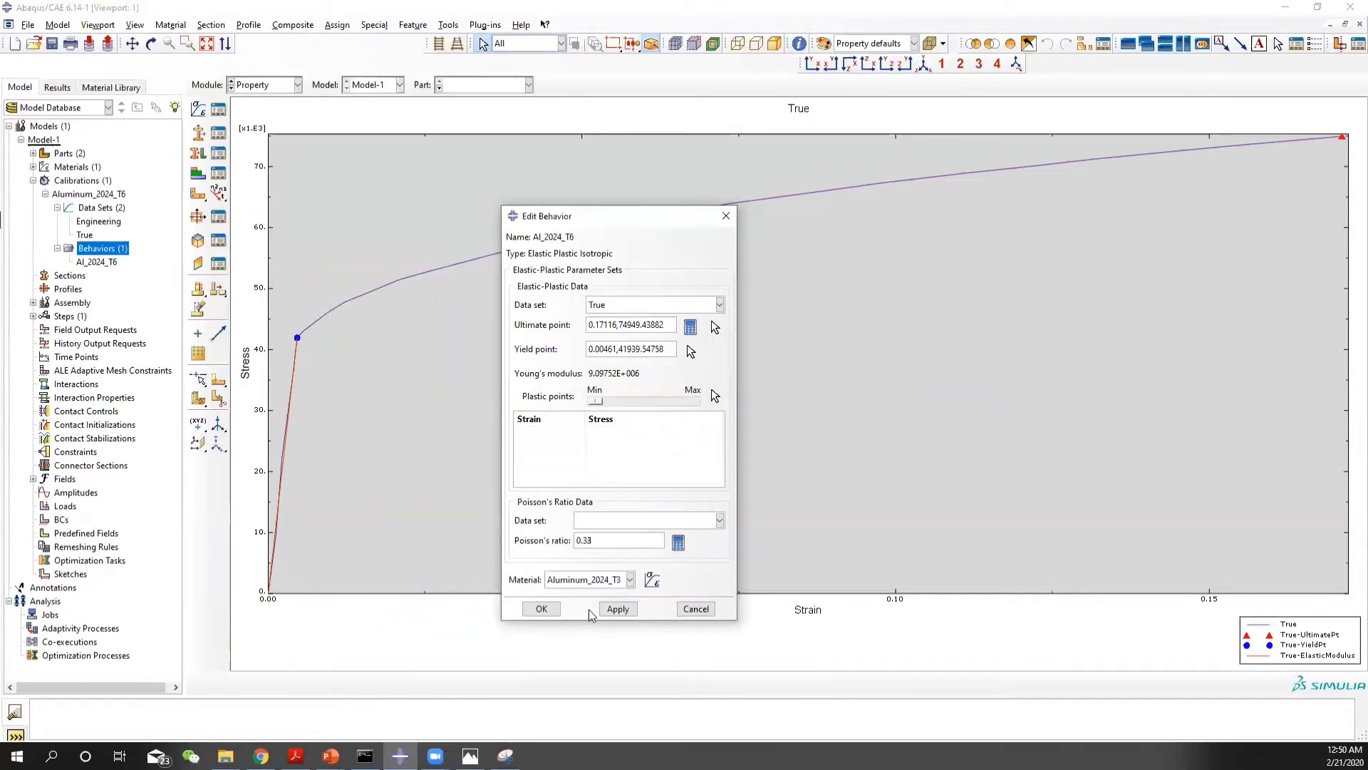
Generate plastic points along the True curve, slightly above the middle of the available range, and map the calibration to the material
click(539, 610)
drag(629, 404, 636, 404)
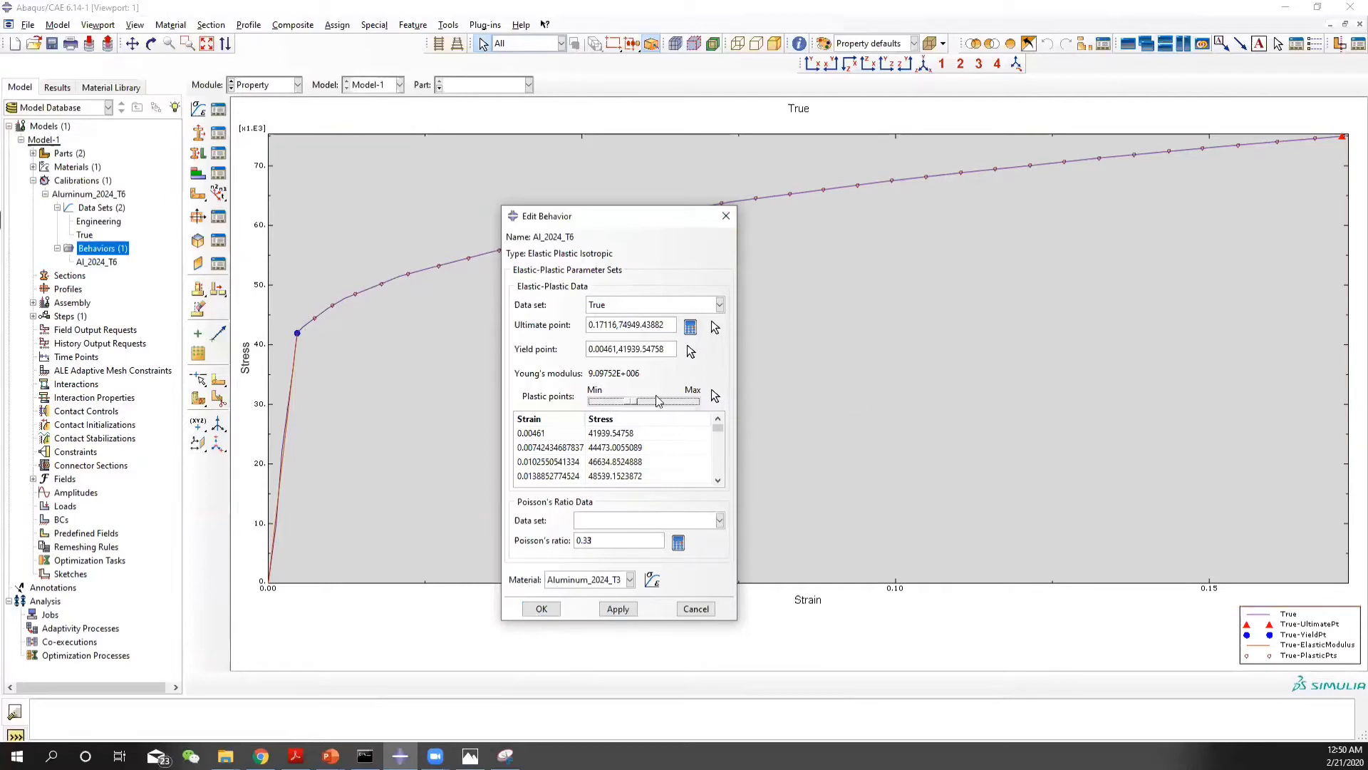
drag(635, 404, 664, 404)
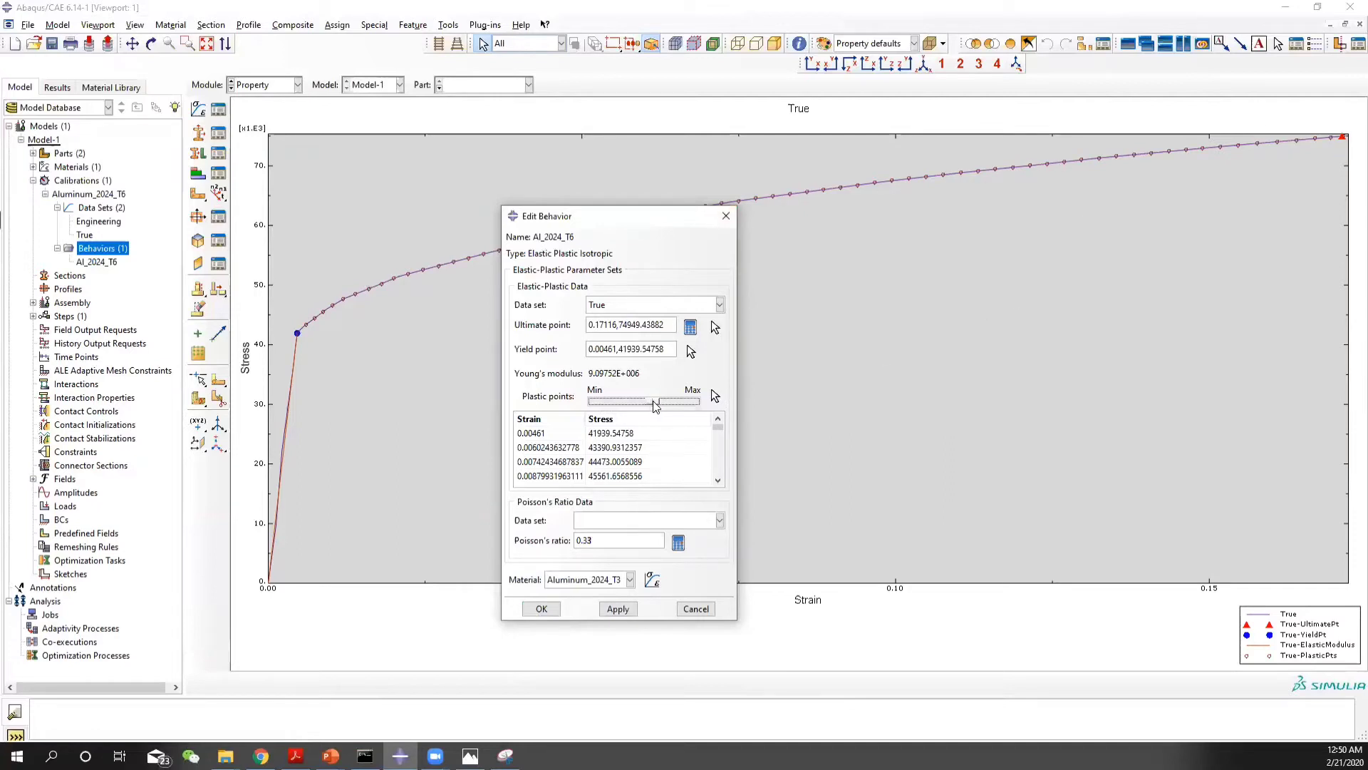
click(547, 611)
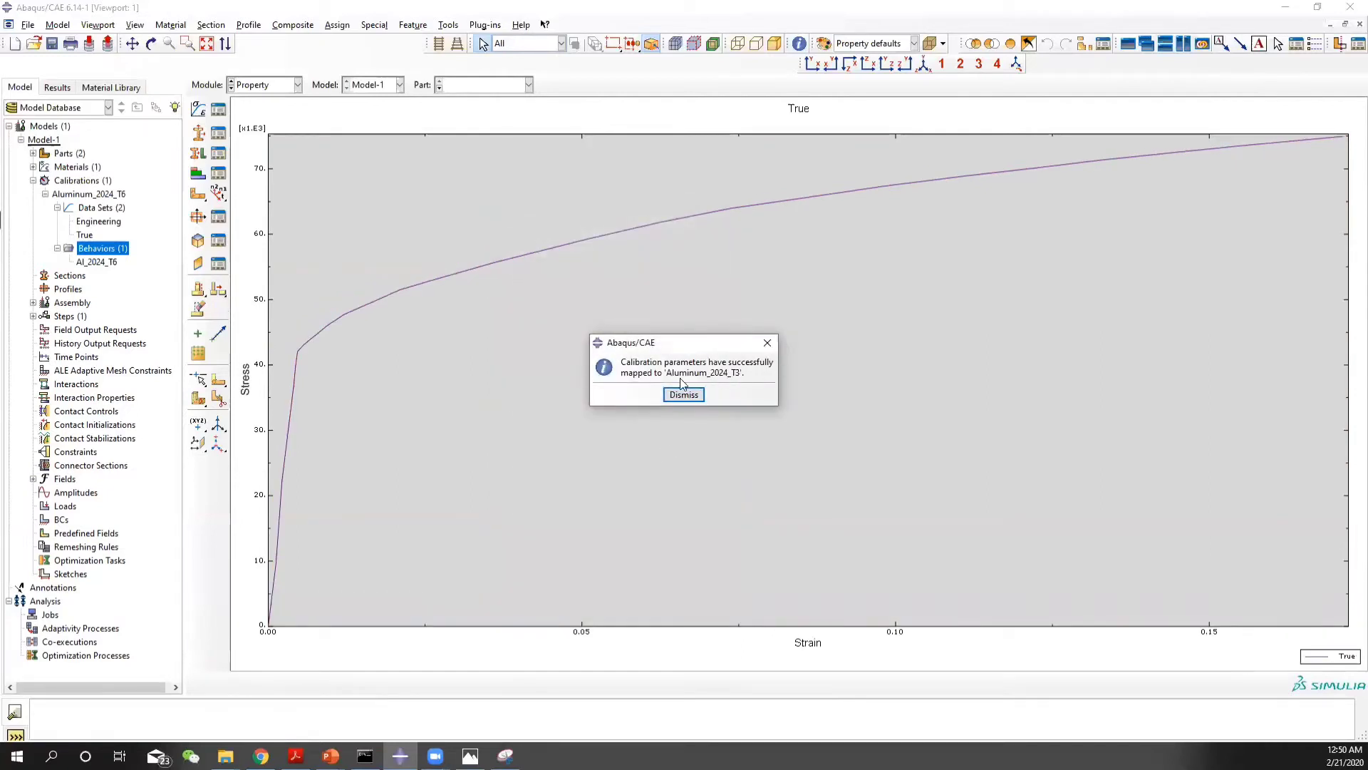
click(675, 396)
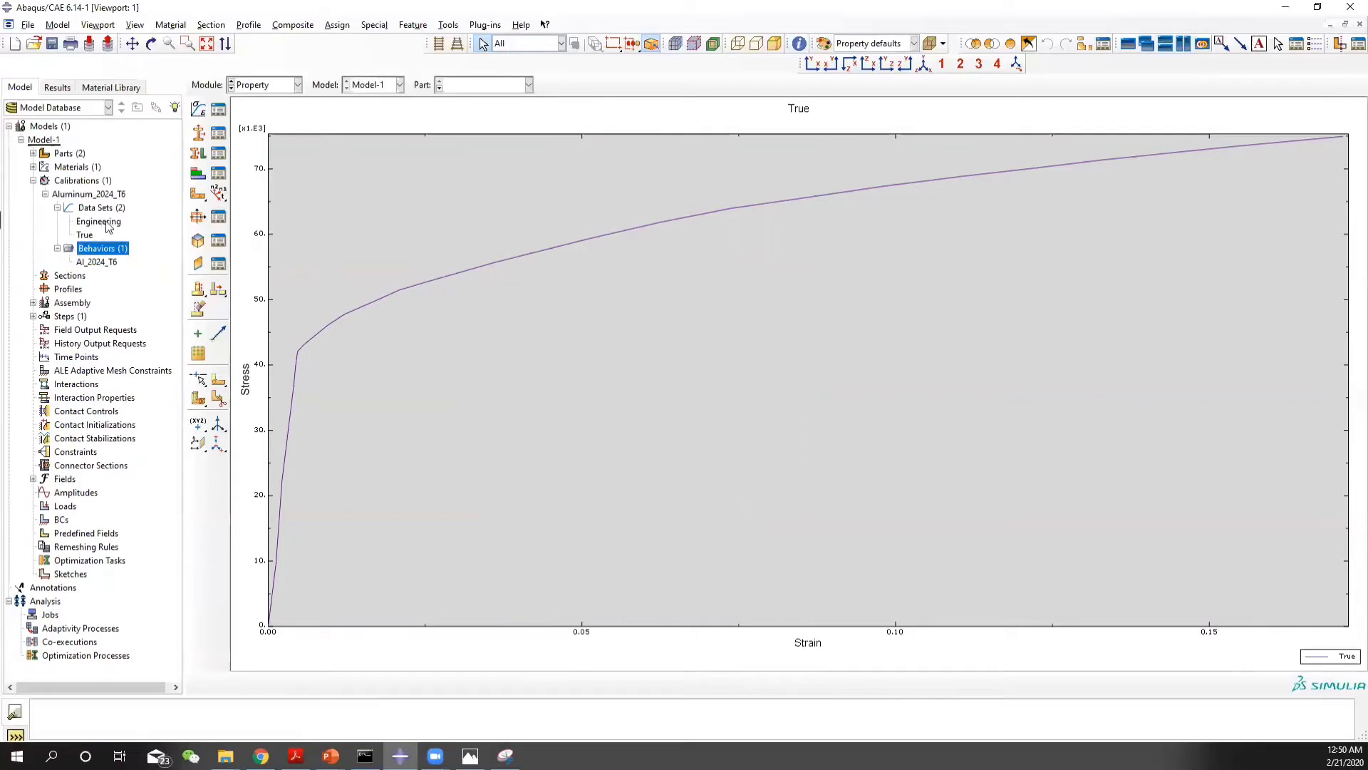
Rename the calibration behavior as Al_2024_T3 and the calibration as Aluminum_2024_T3
right_click(104, 265)
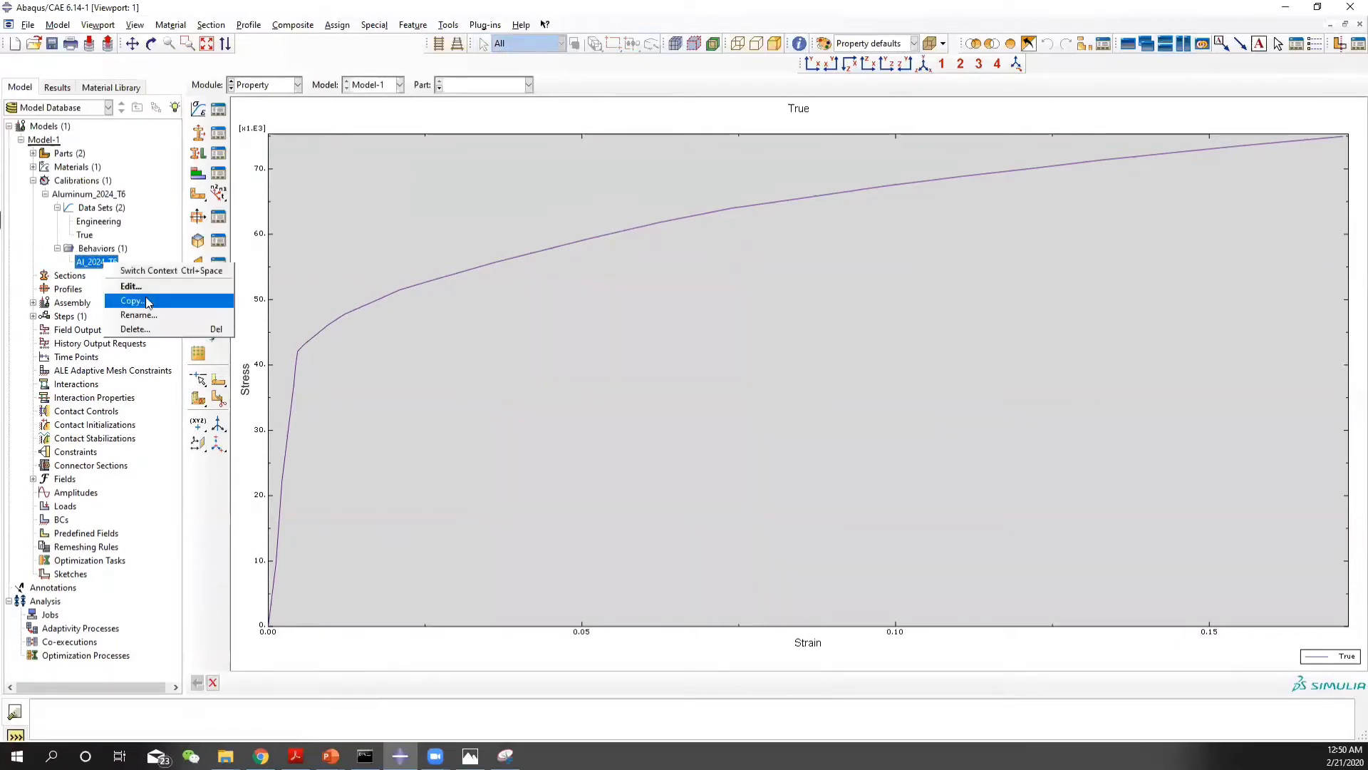
click(143, 310)
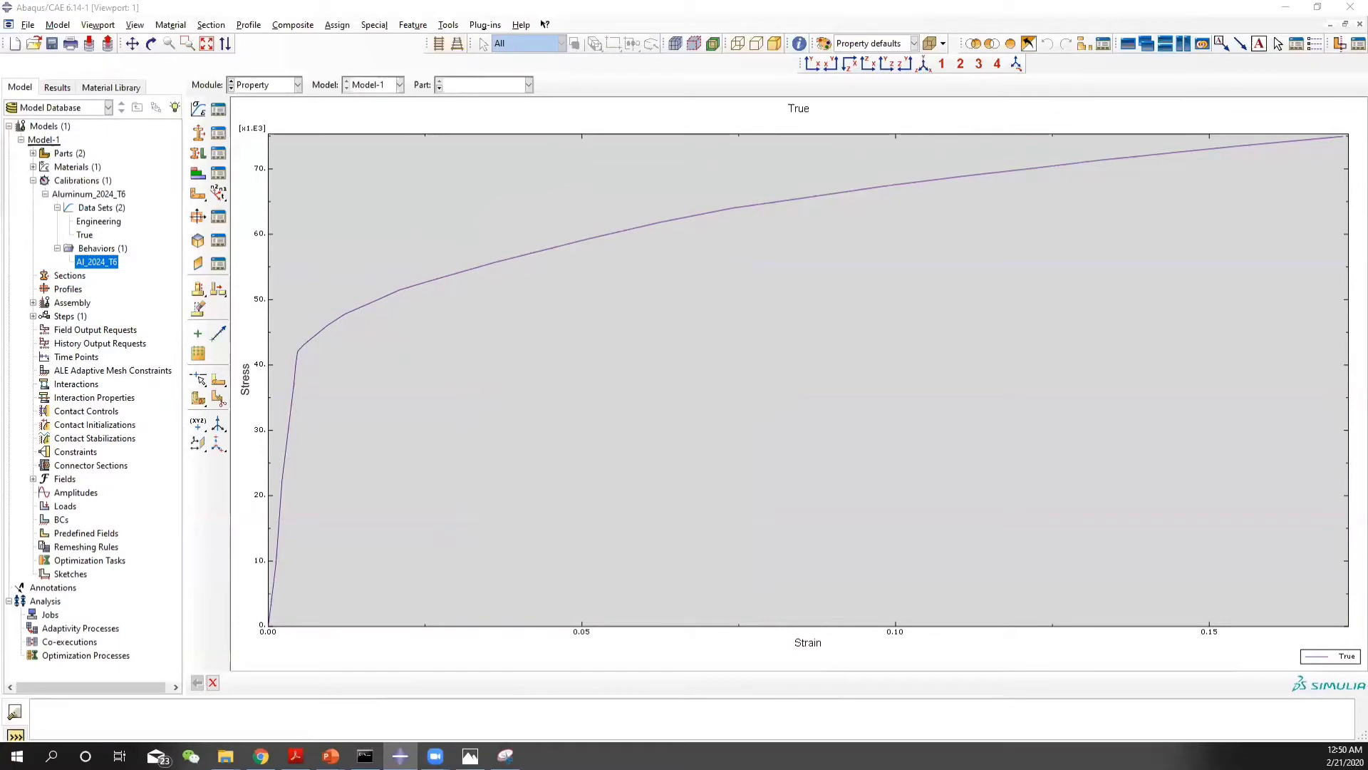
key(Return)
right_click(118, 194)
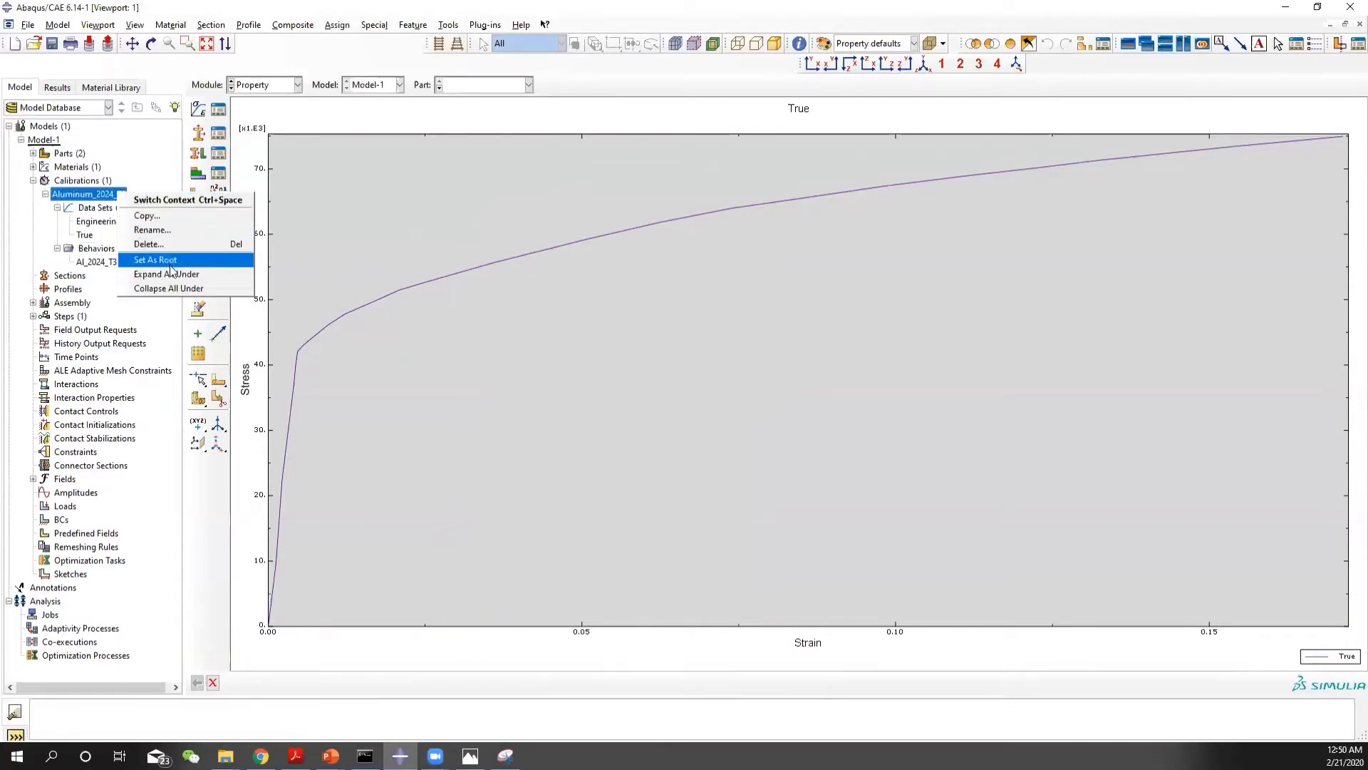
click(168, 230)
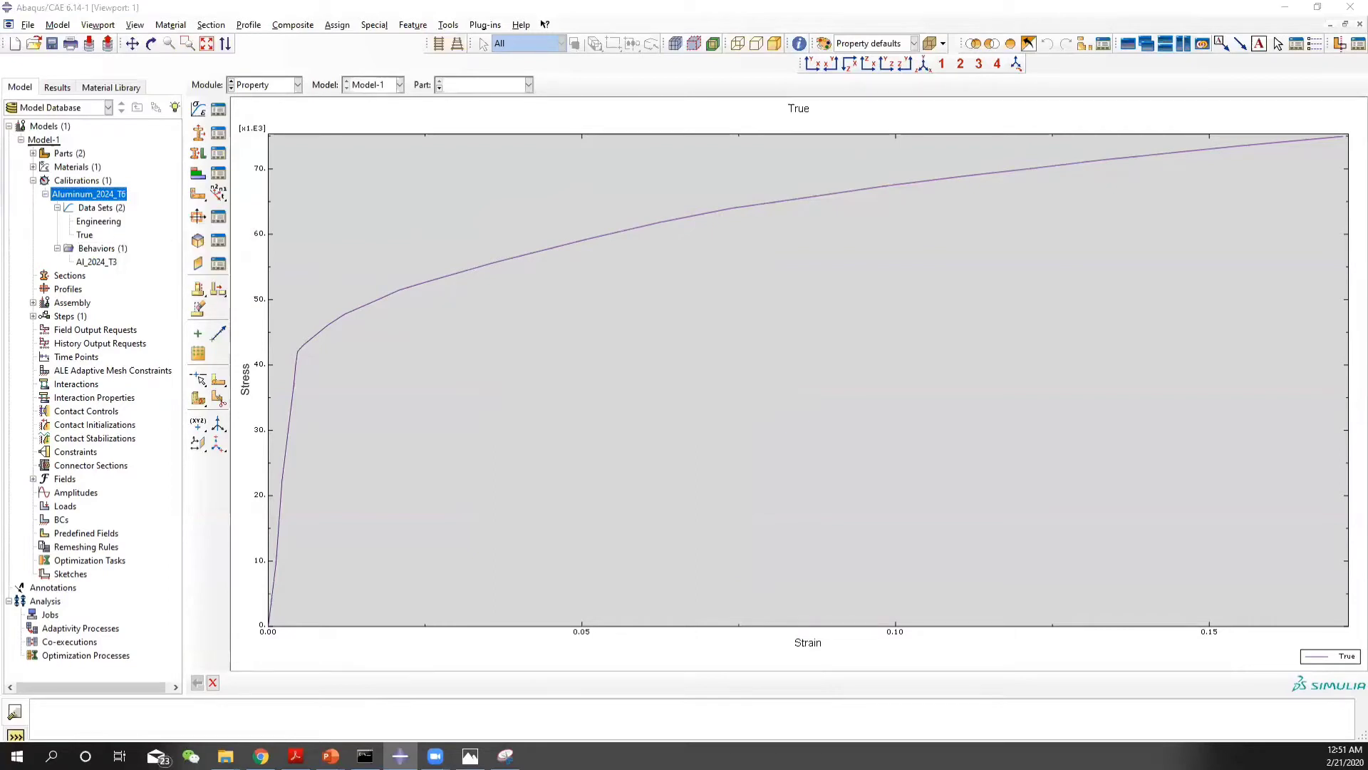
key(Return)
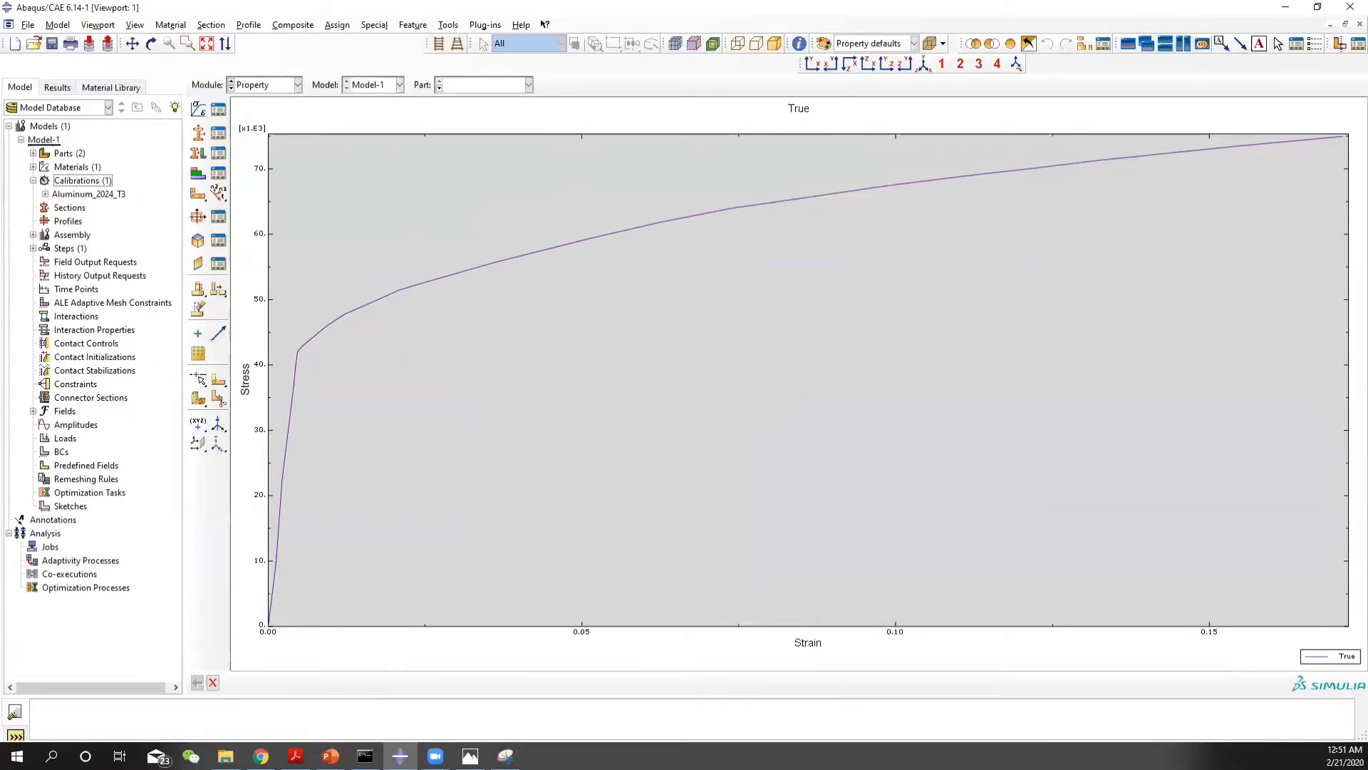
Examine the elastic and plastic data of the Aluminum_2024_T3 material
click(219, 110)
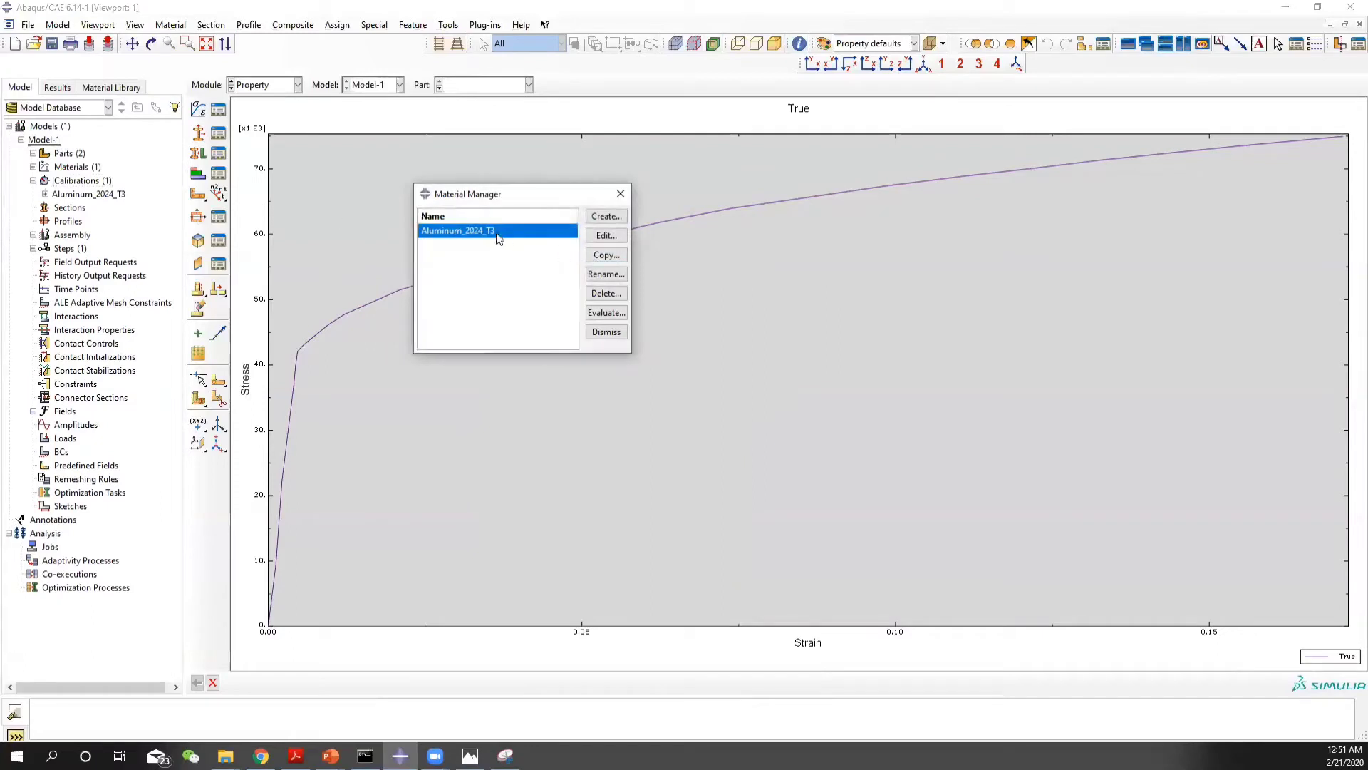
click(604, 236)
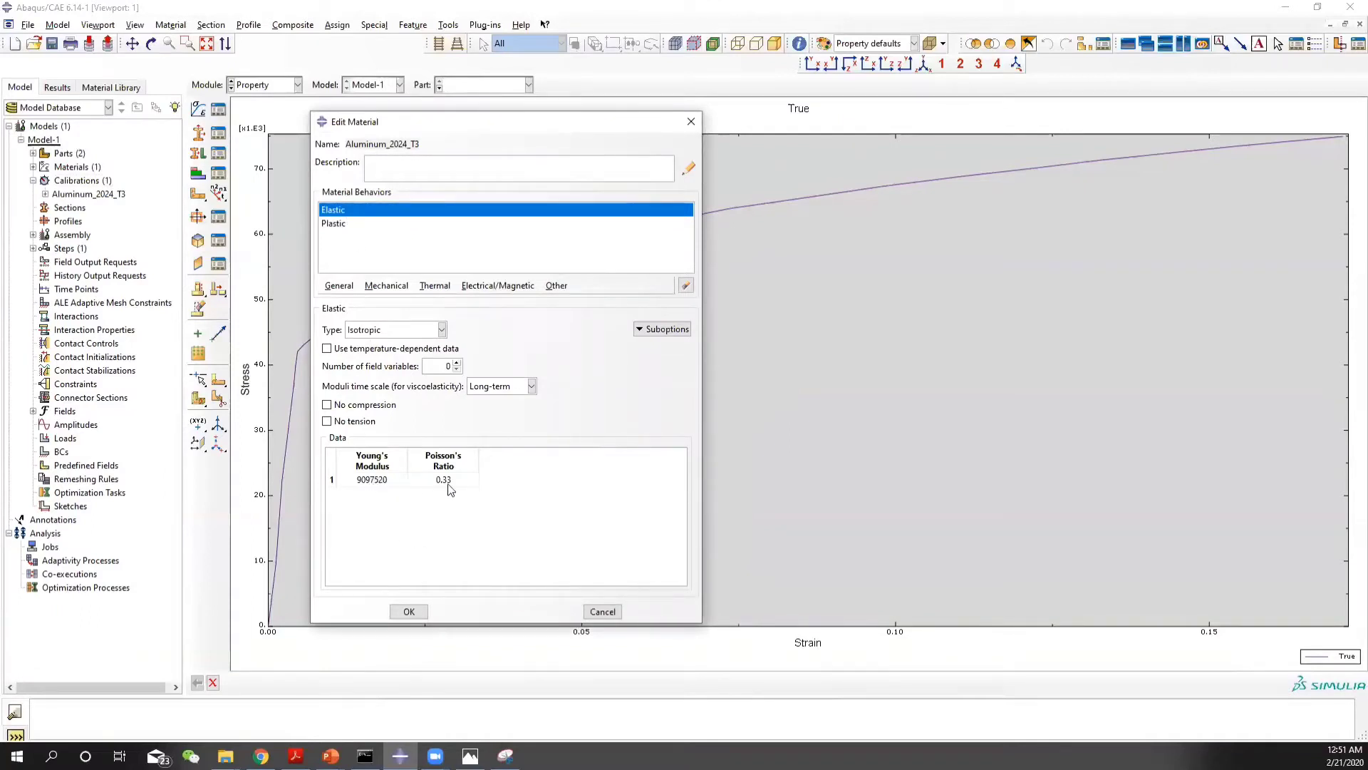
click(339, 225)
scroll(437, 474, down, 18)
click(409, 611)
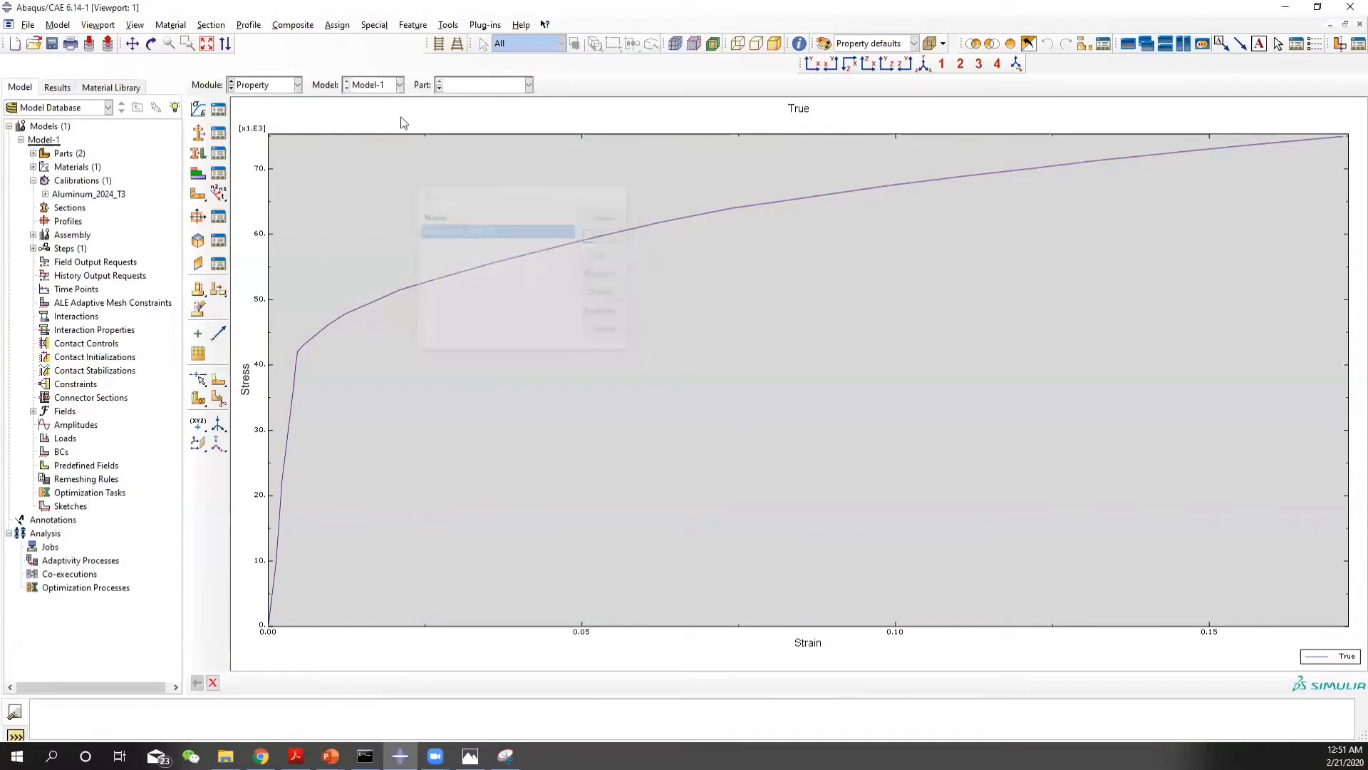
Create a homogeneous shell section named Thin_wall
click(218, 133)
click(305, 318)
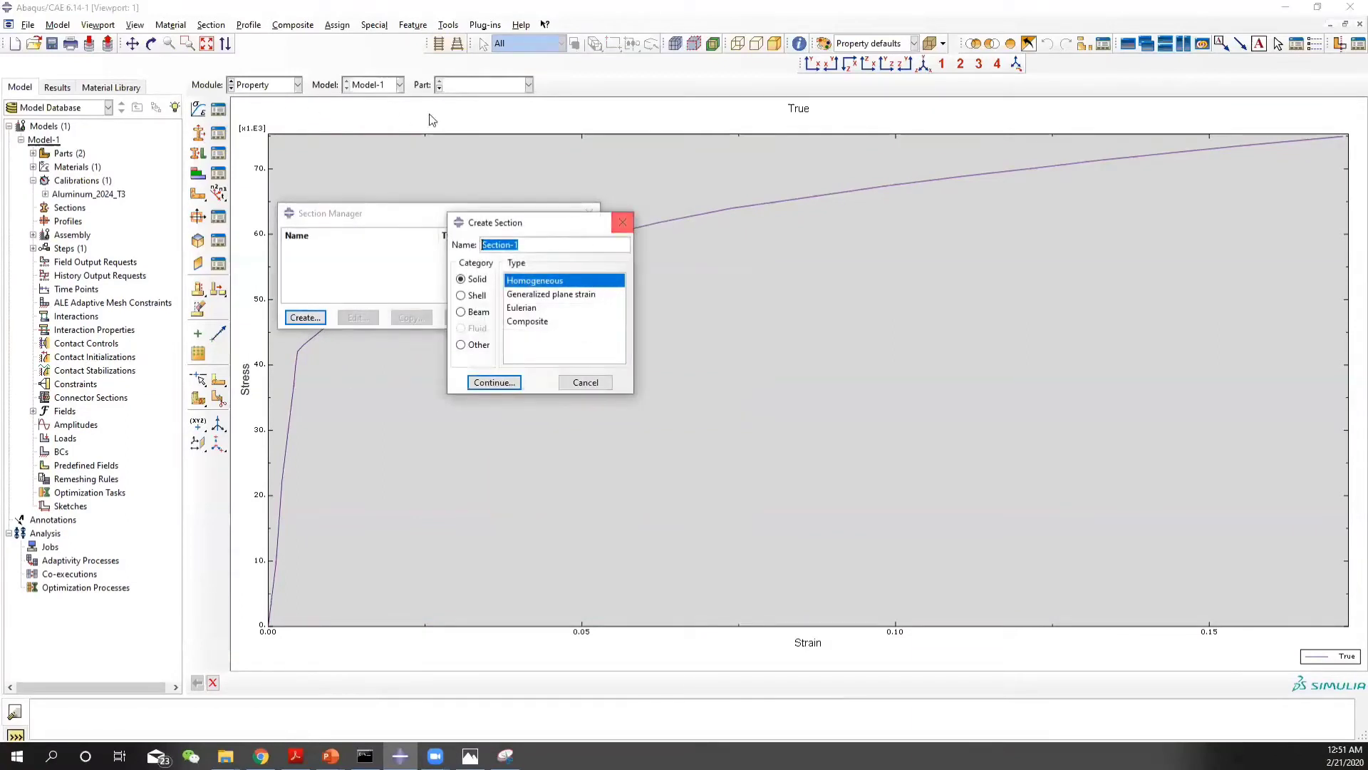
click(213, 682)
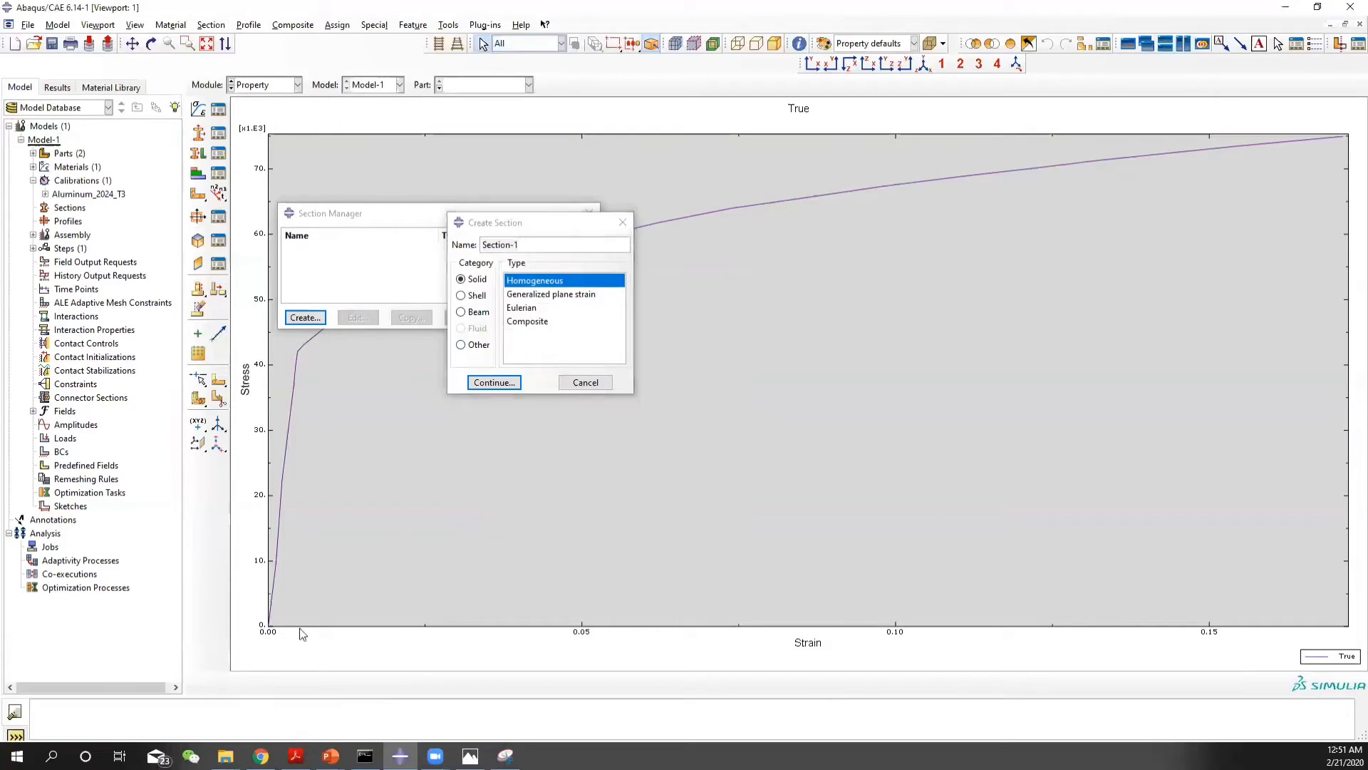
click(545, 250)
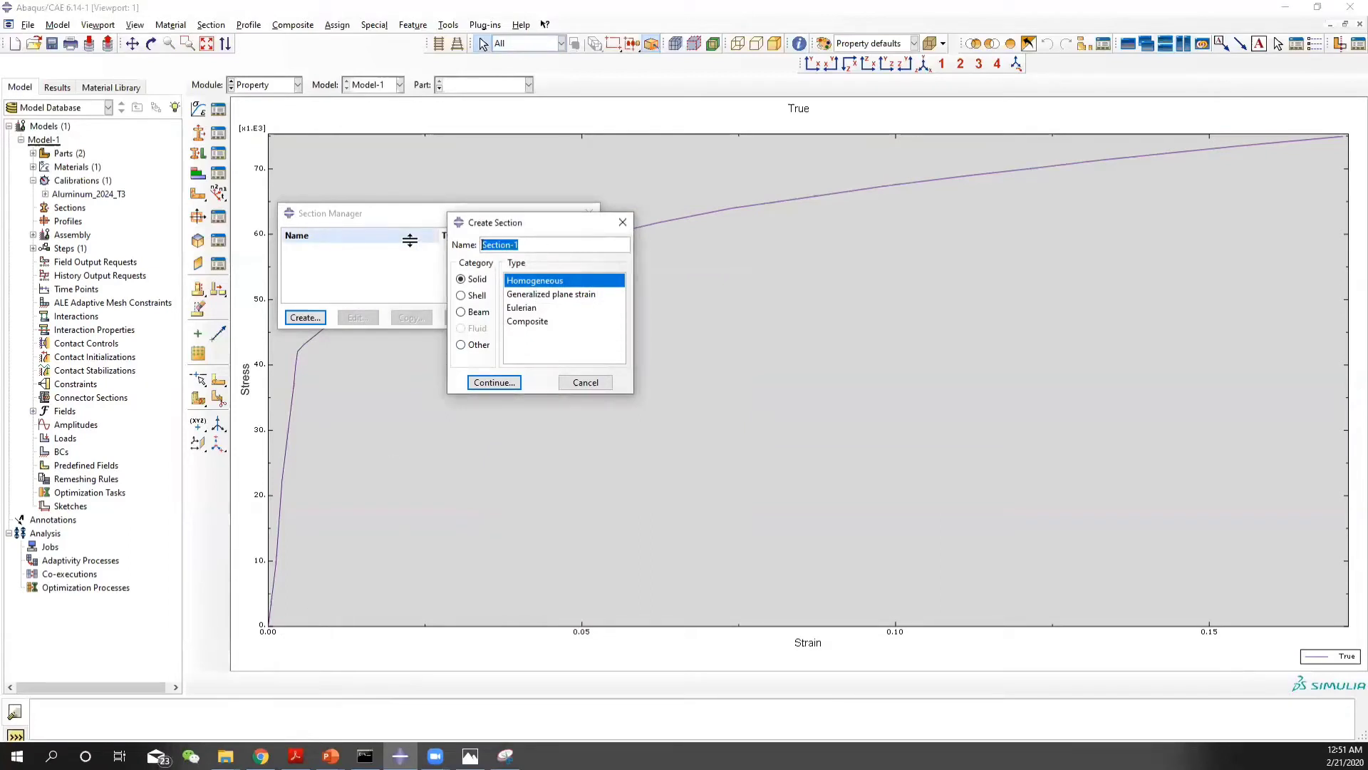
click(36, 155)
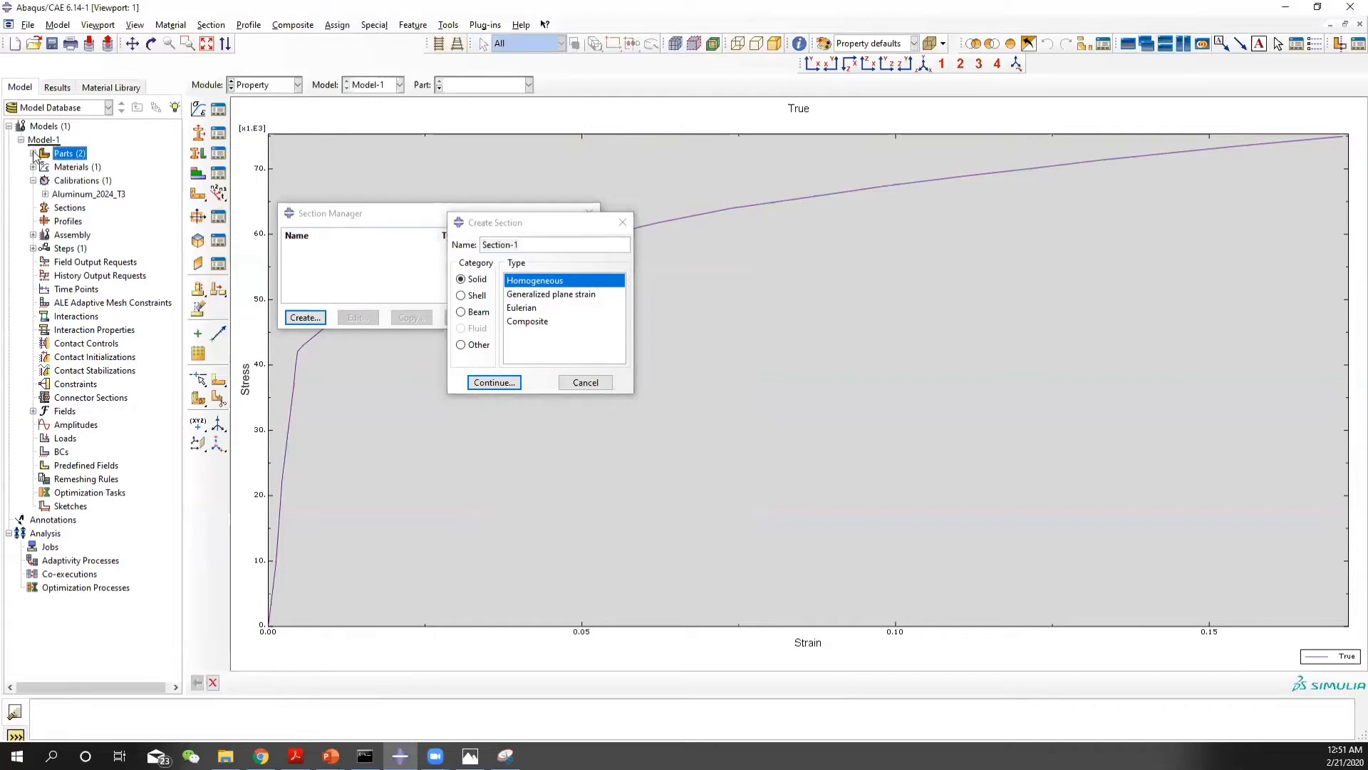
click(32, 153)
click(87, 167)
click(563, 307)
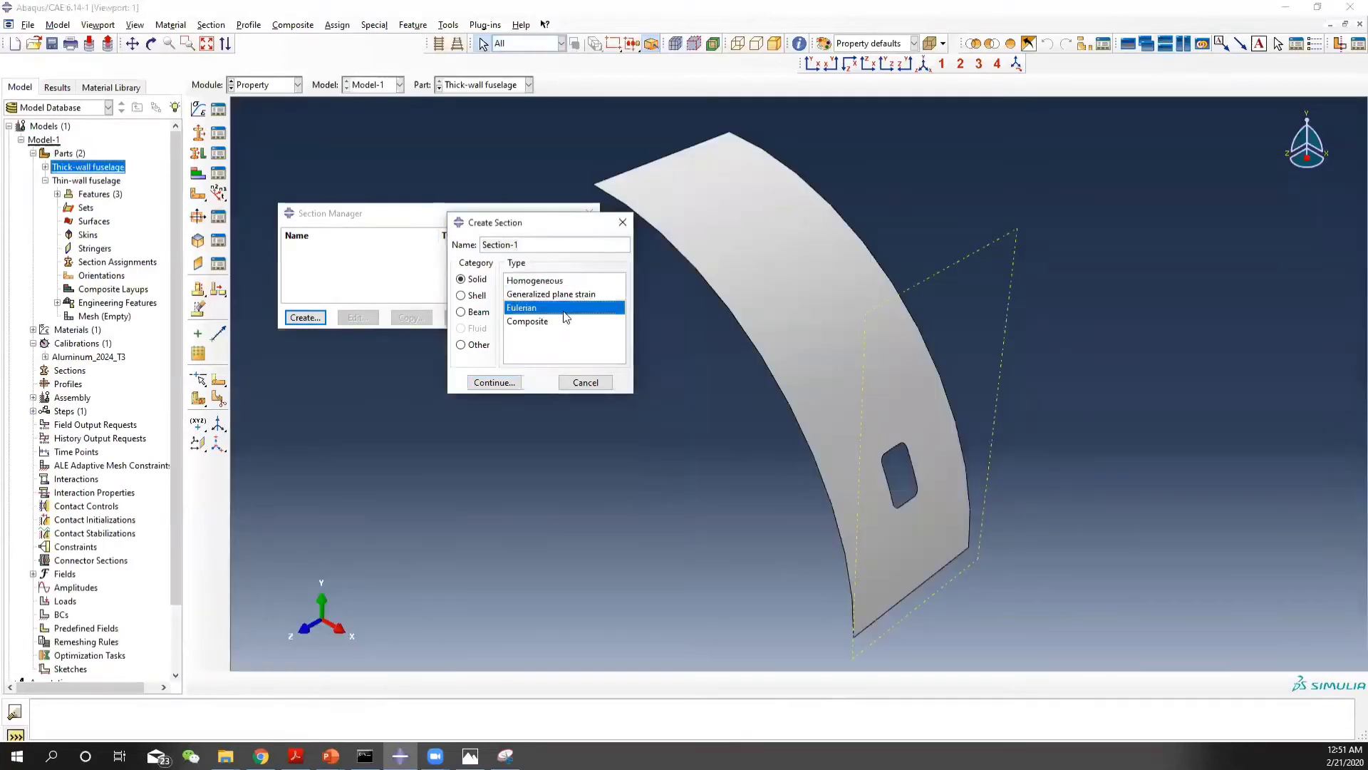
click(555, 245)
text(Thin_wall)
click(467, 296)
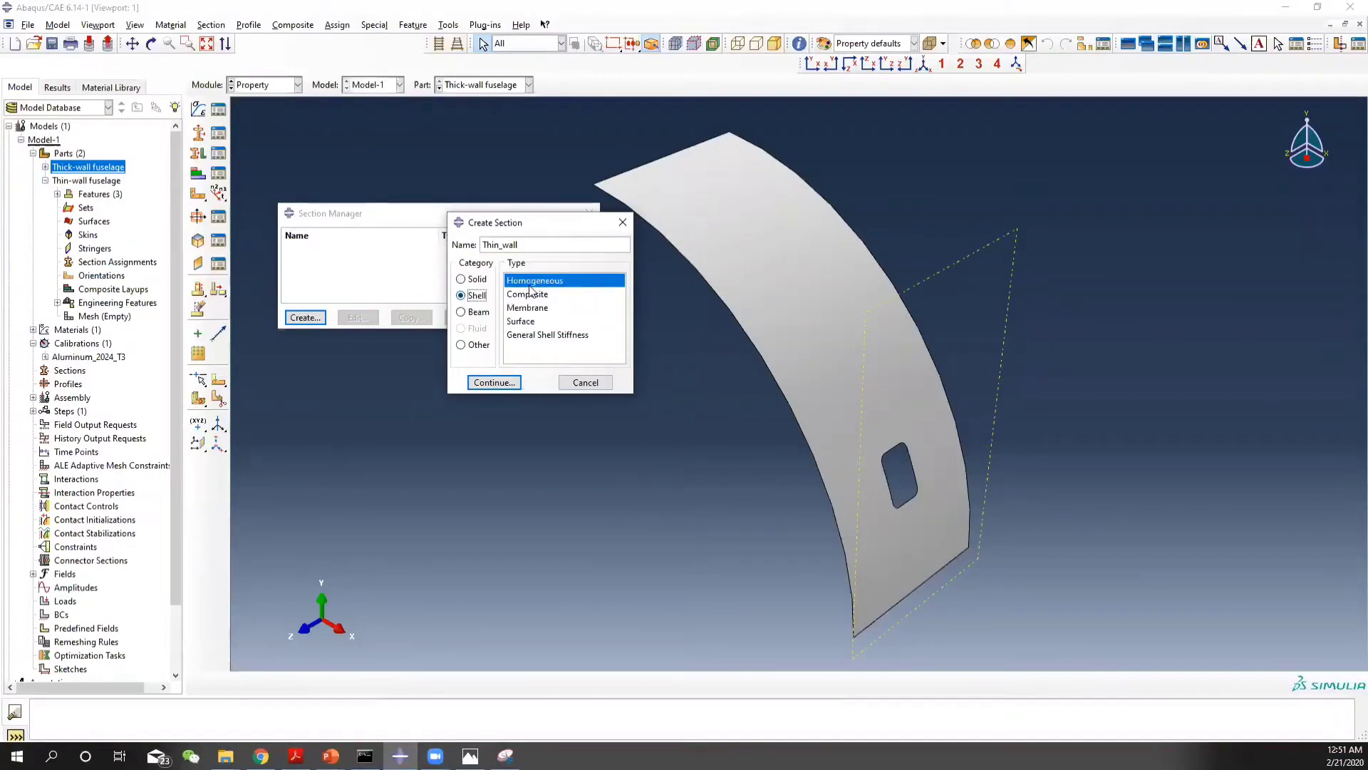
click(494, 382)
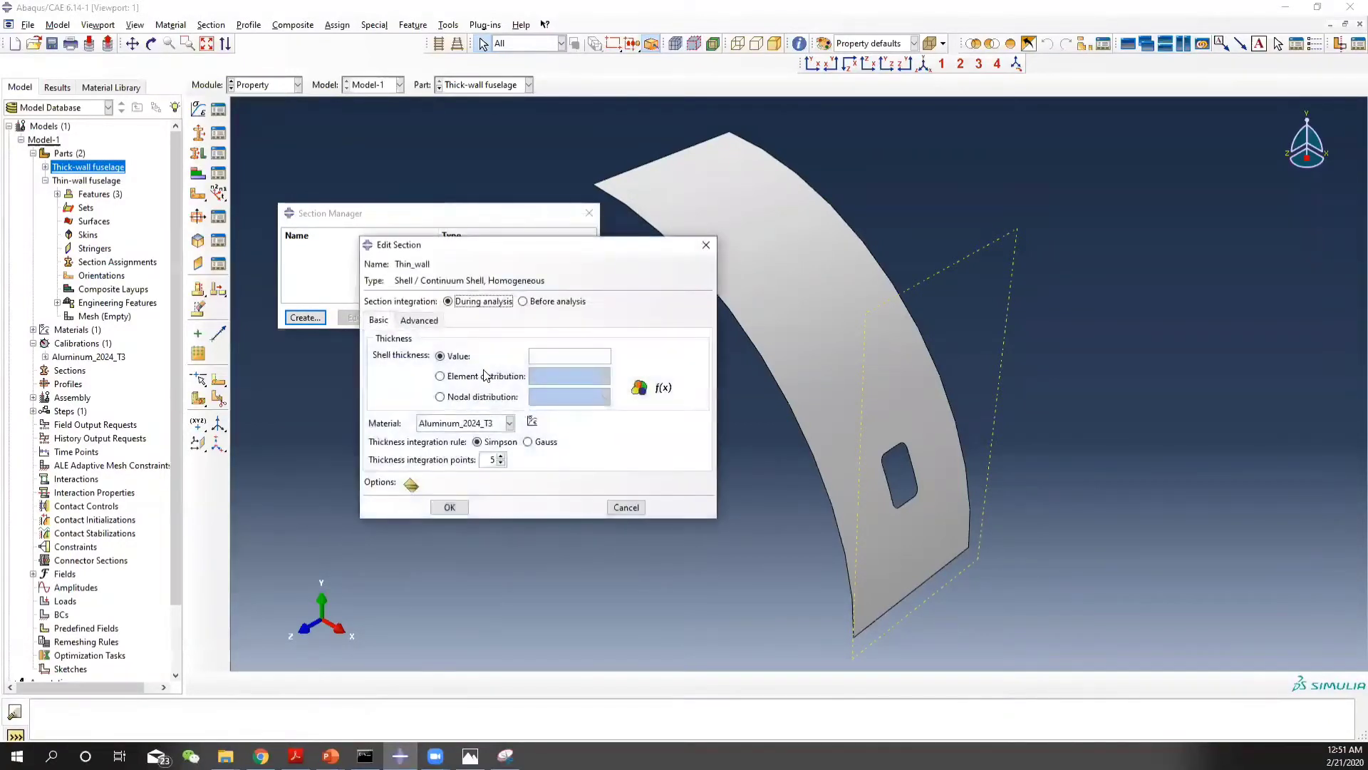
Set the Thin_wall section's shell thickness to the thin-wall value of 0.04 from the problem statement, using Aluminum_2024_T3
click(539, 358)
key(alt+Tab)
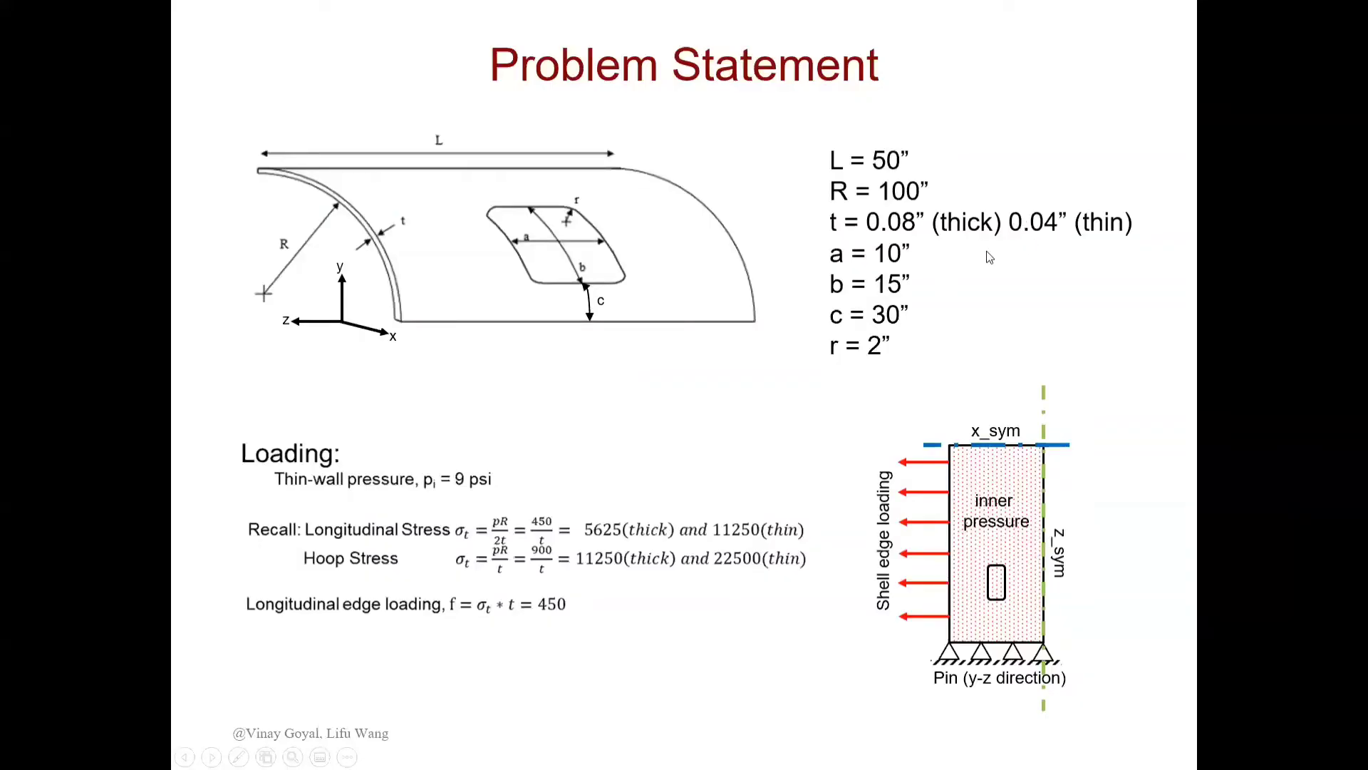
key(alt+Tab)
text(0.04)
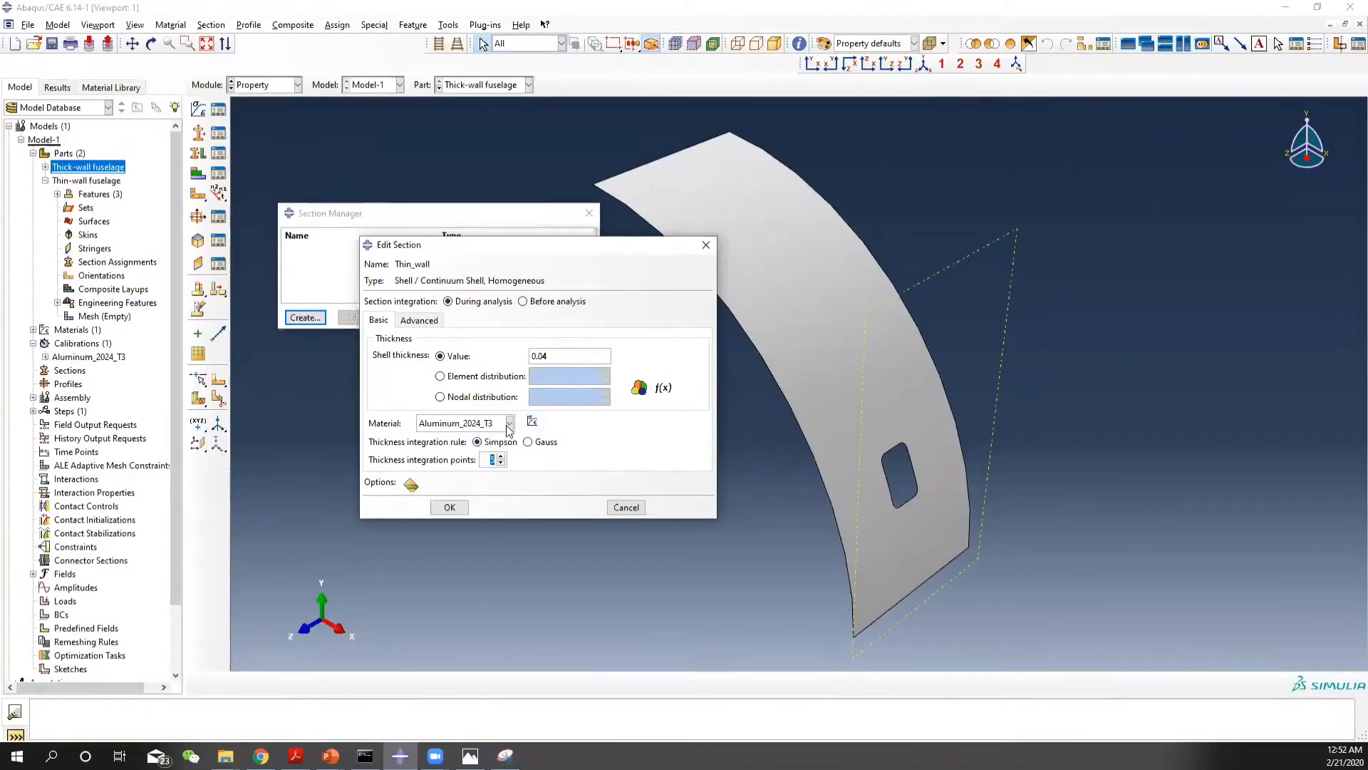
click(450, 507)
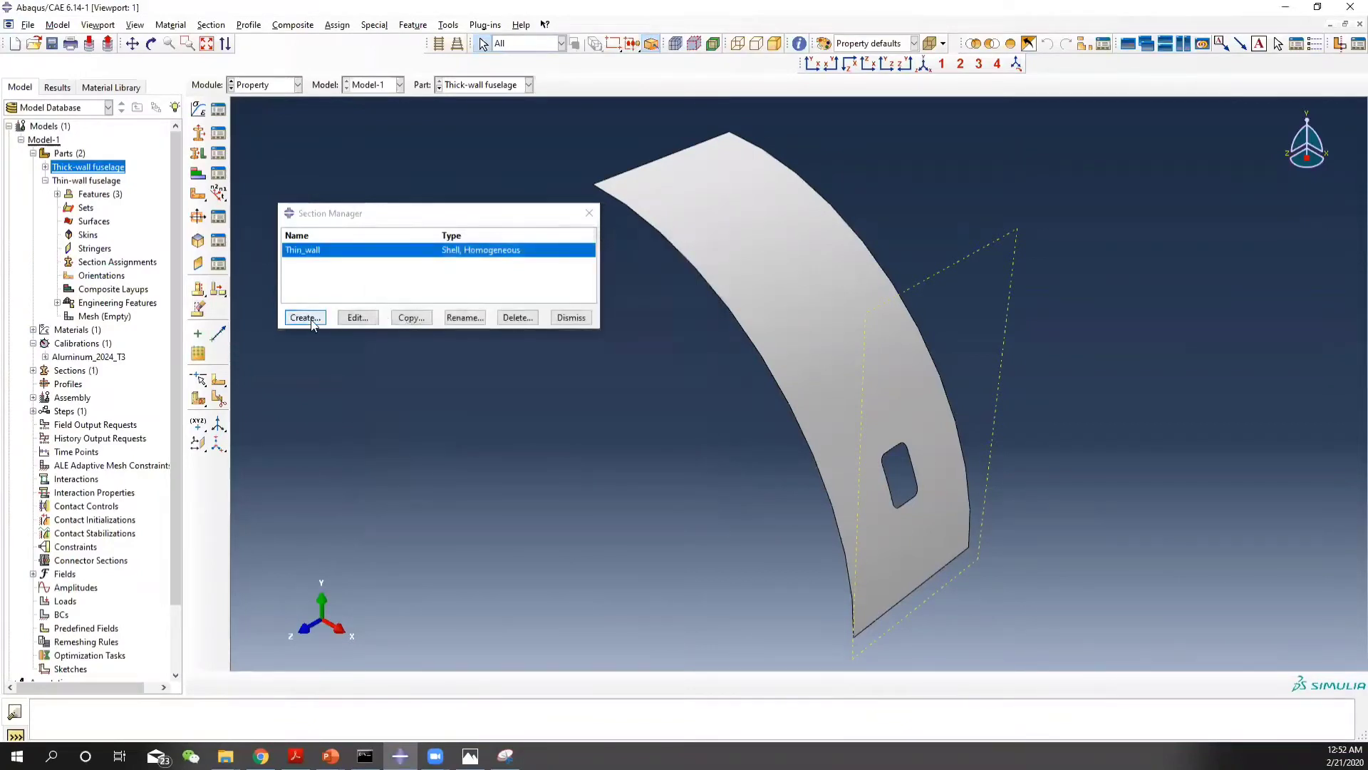
Create a homogeneous shell section named Thick_wall with a 0.08 shell thickness, Aluminum_2024_T3 material and 5 thickness integration points
click(304, 317)
text(Thick_wall)
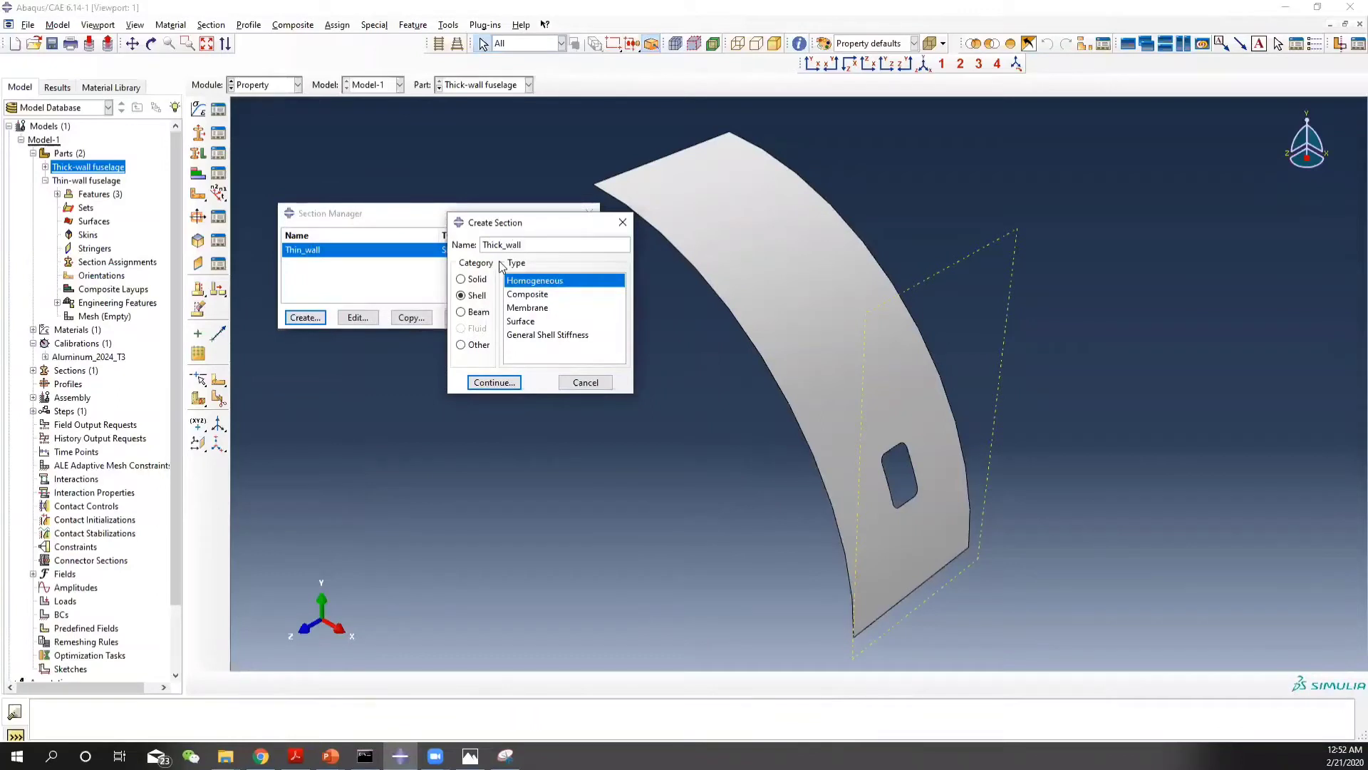
click(494, 382)
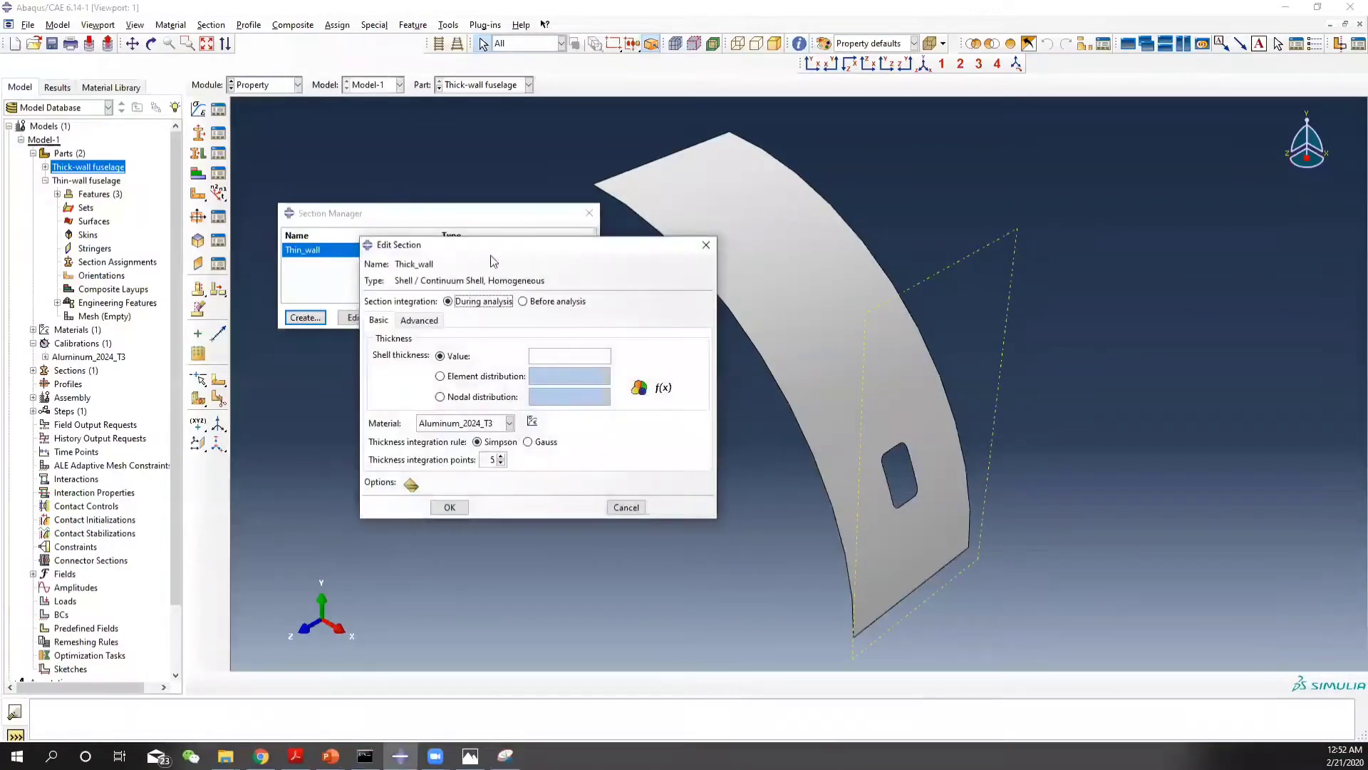
drag(509, 251, 547, 247)
click(593, 354)
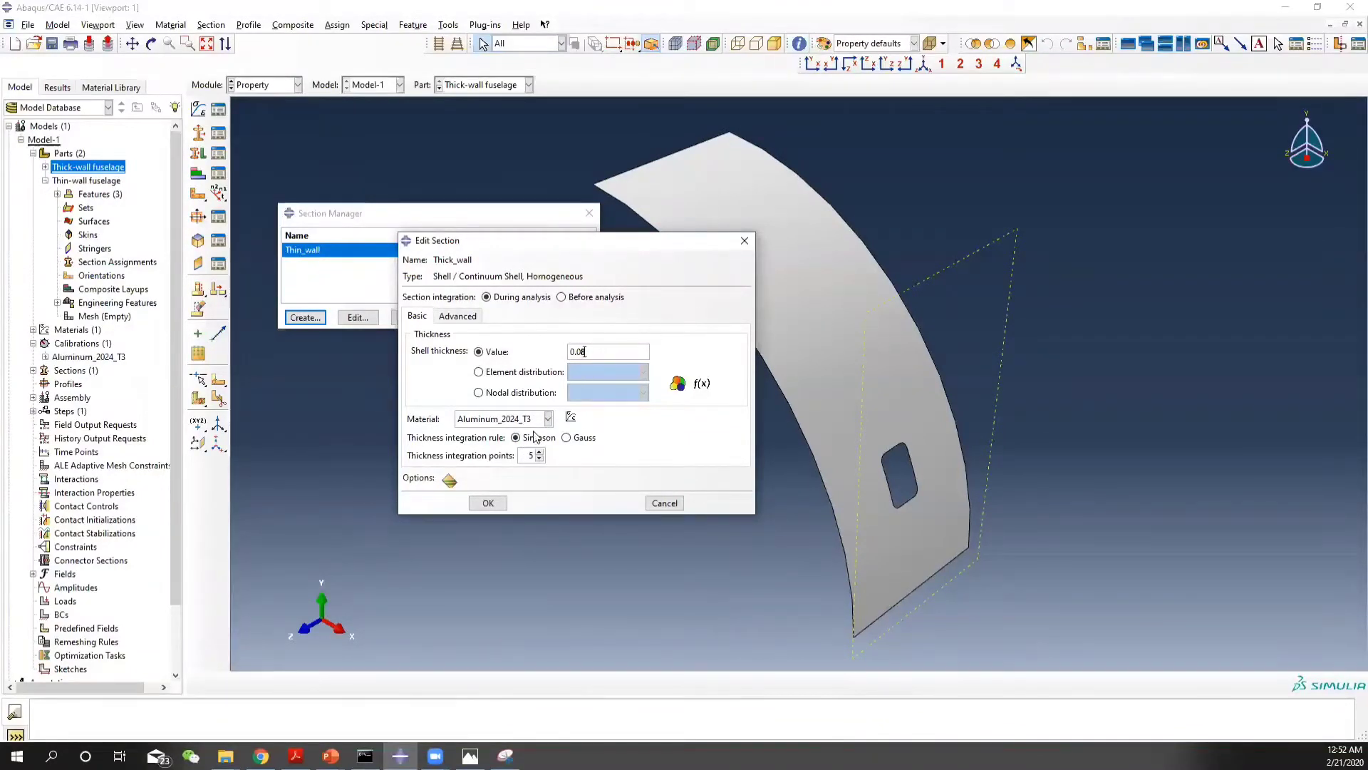
double_click(529, 455)
click(499, 504)
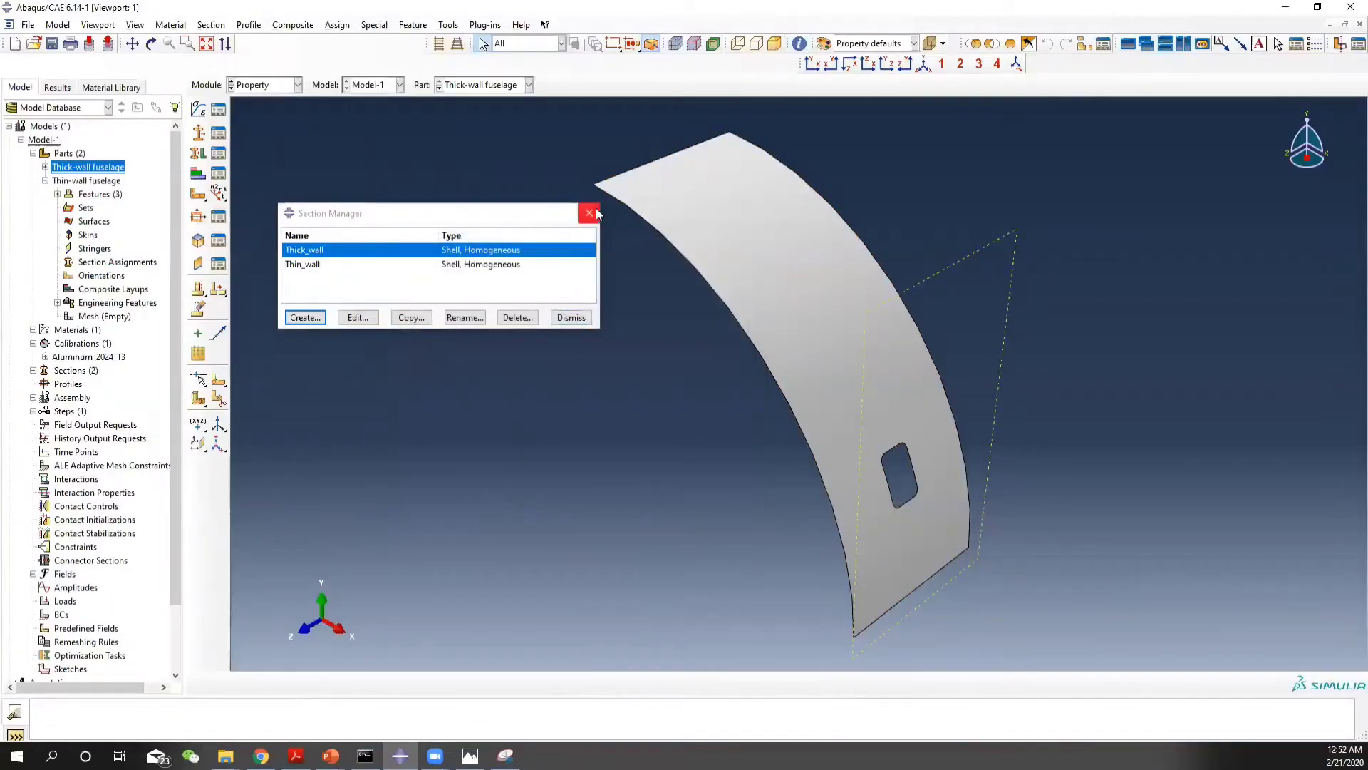
click(592, 213)
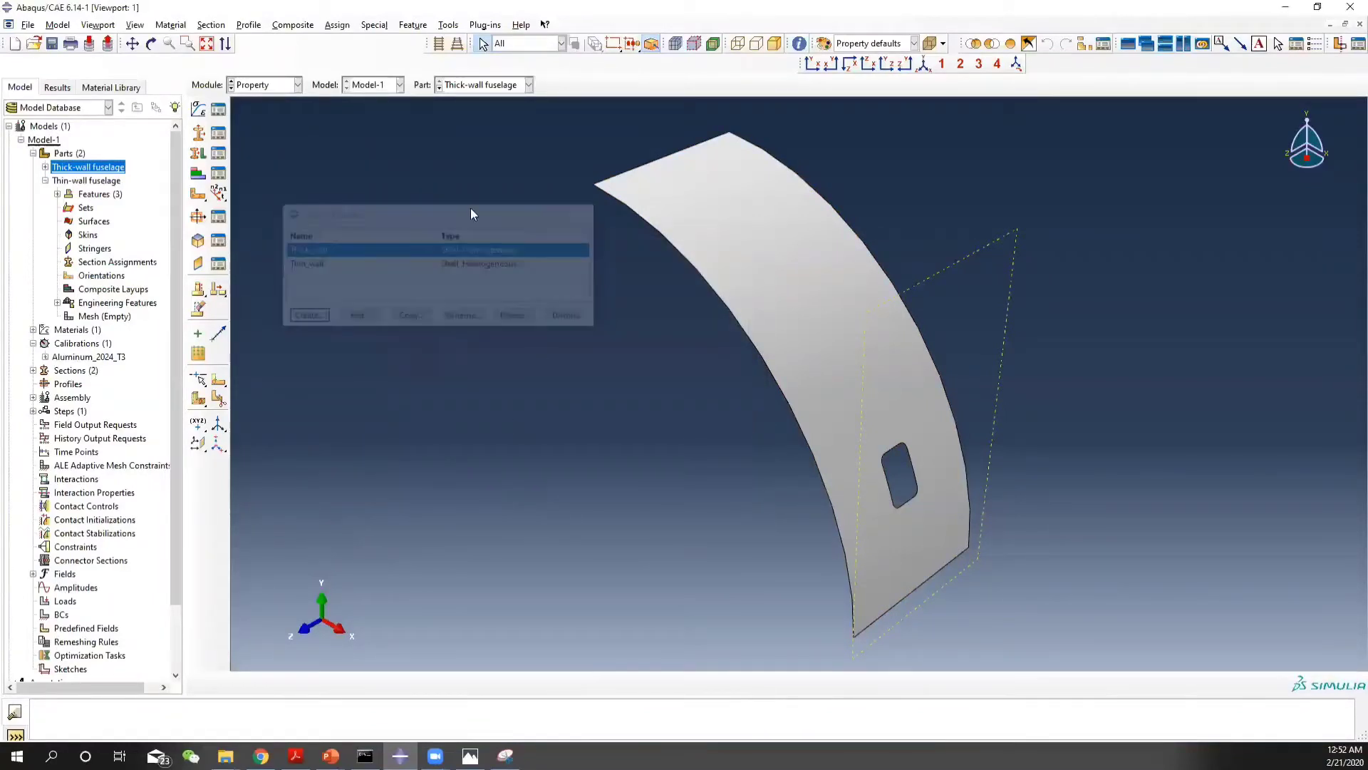
Assign the Thin_wall section to the whole Thin-wall fuselage part without creating a set, keeping the middle-surface shell offset
click(198, 153)
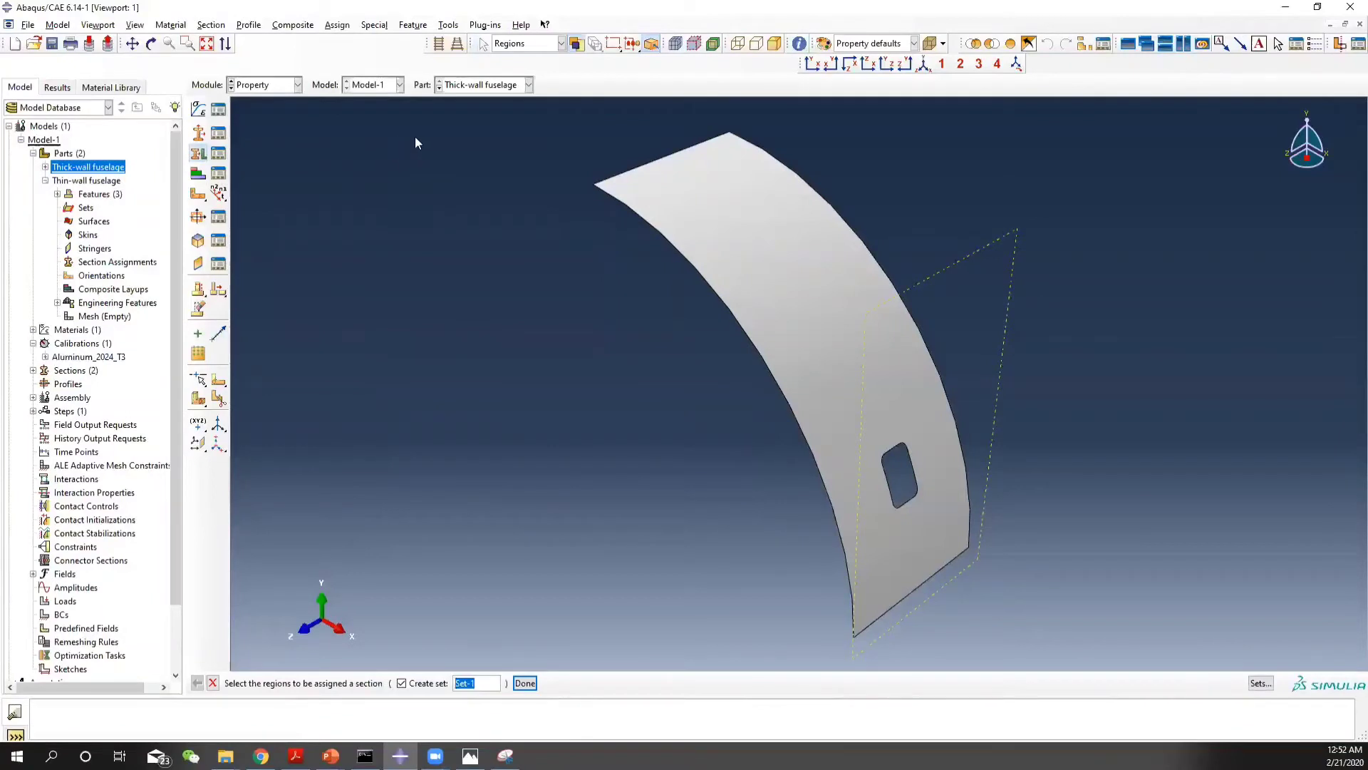
click(402, 682)
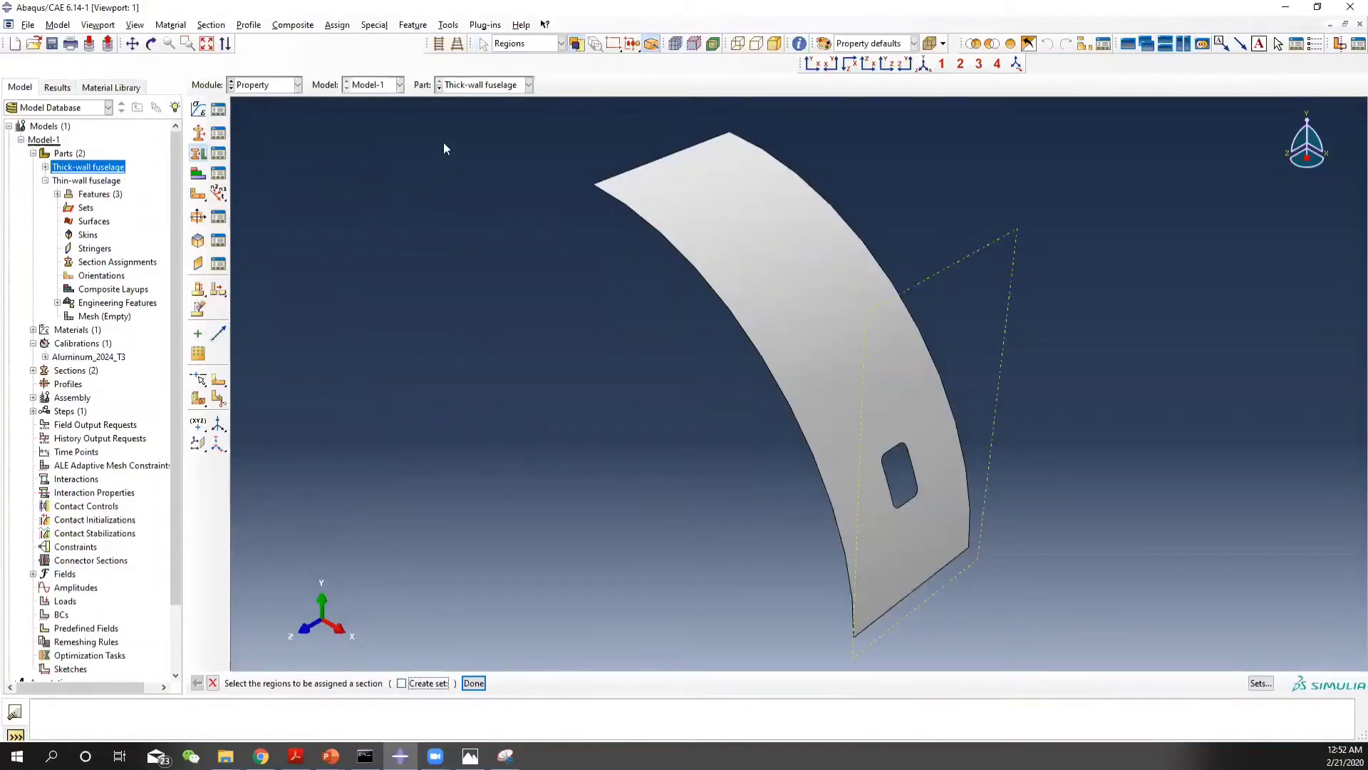
click(484, 87)
click(476, 112)
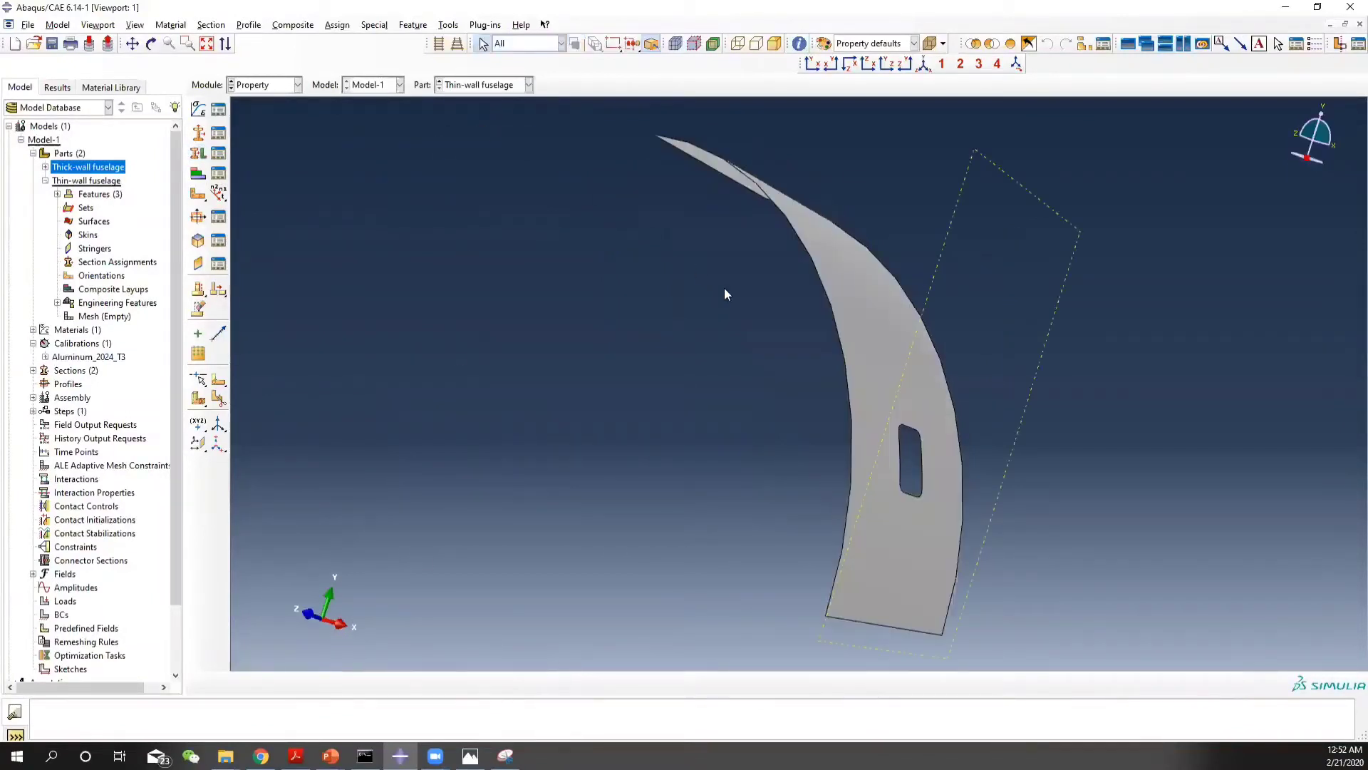
ctrl+alt+drag(824, 278, 607, 232)
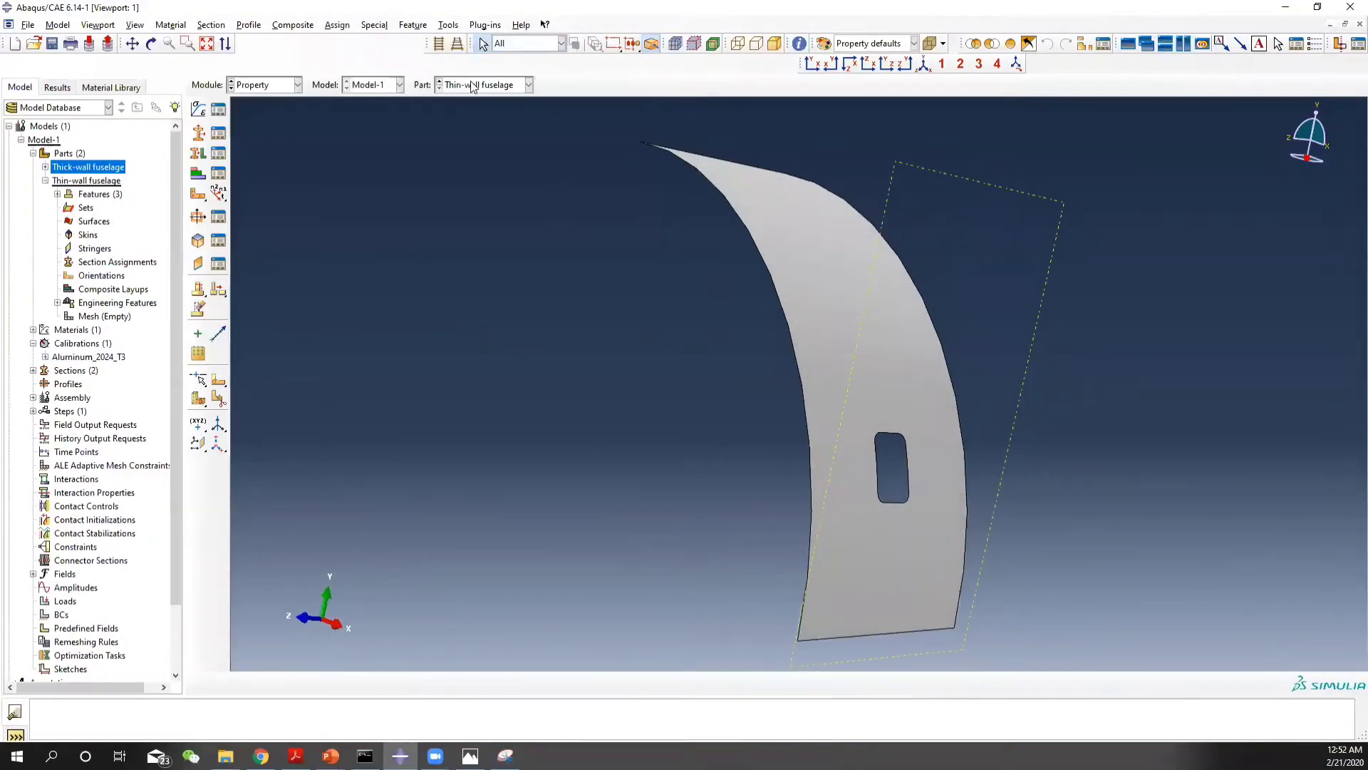
click(200, 155)
drag(596, 146, 977, 385)
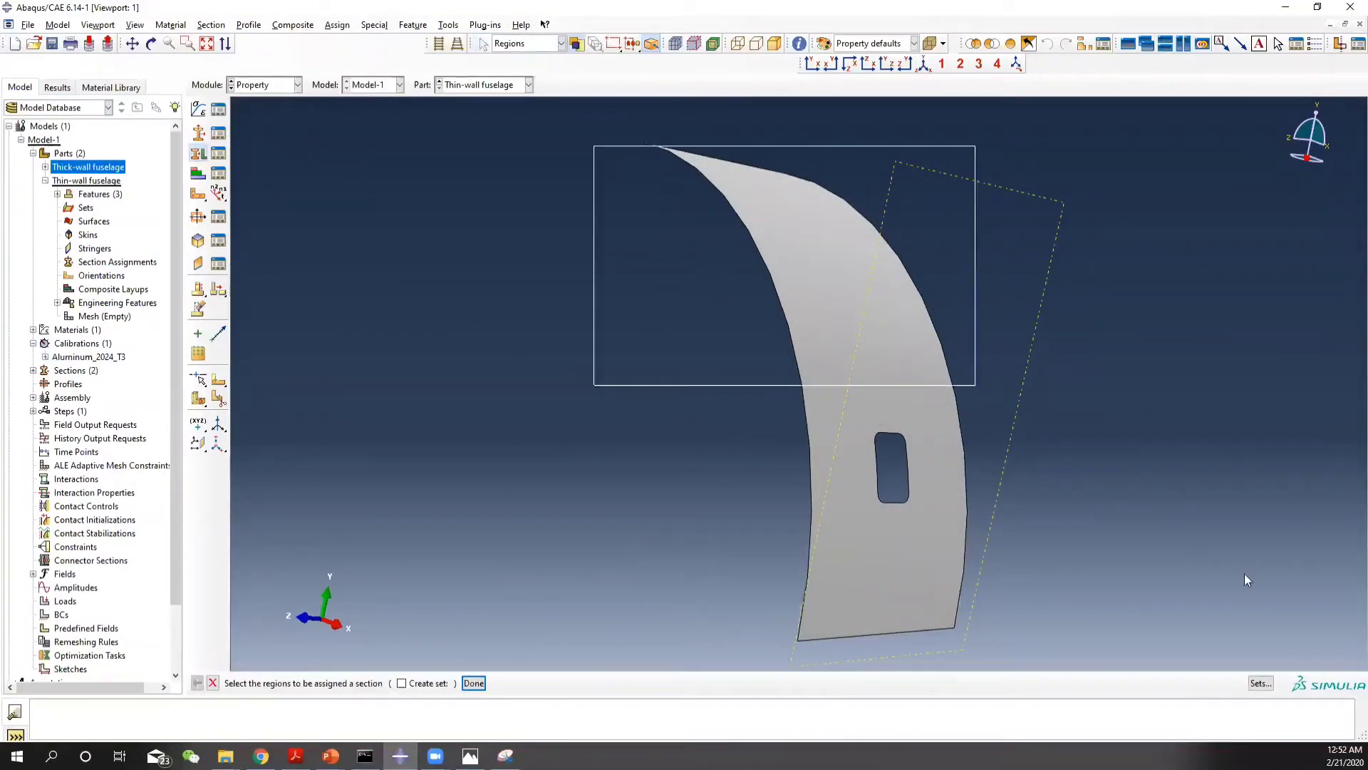
click(474, 683)
click(533, 325)
click(471, 354)
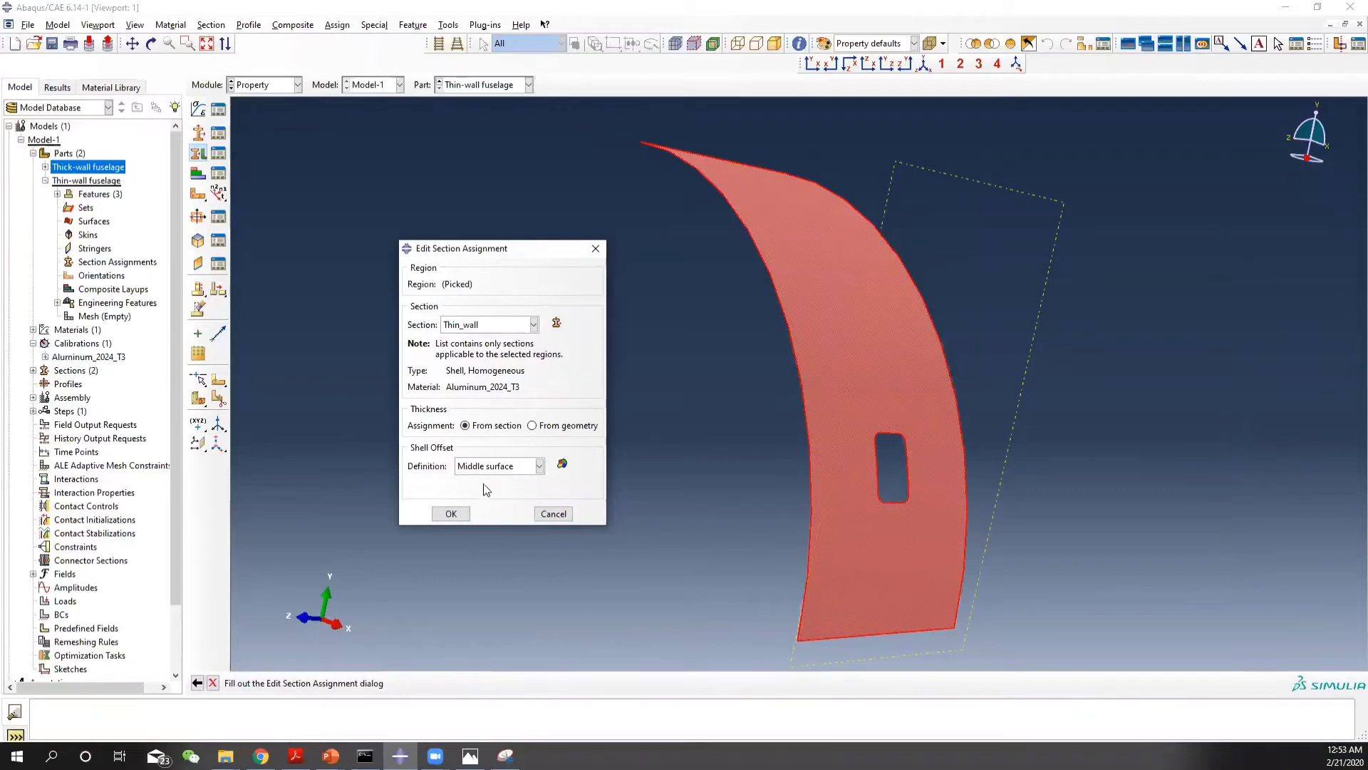
click(448, 514)
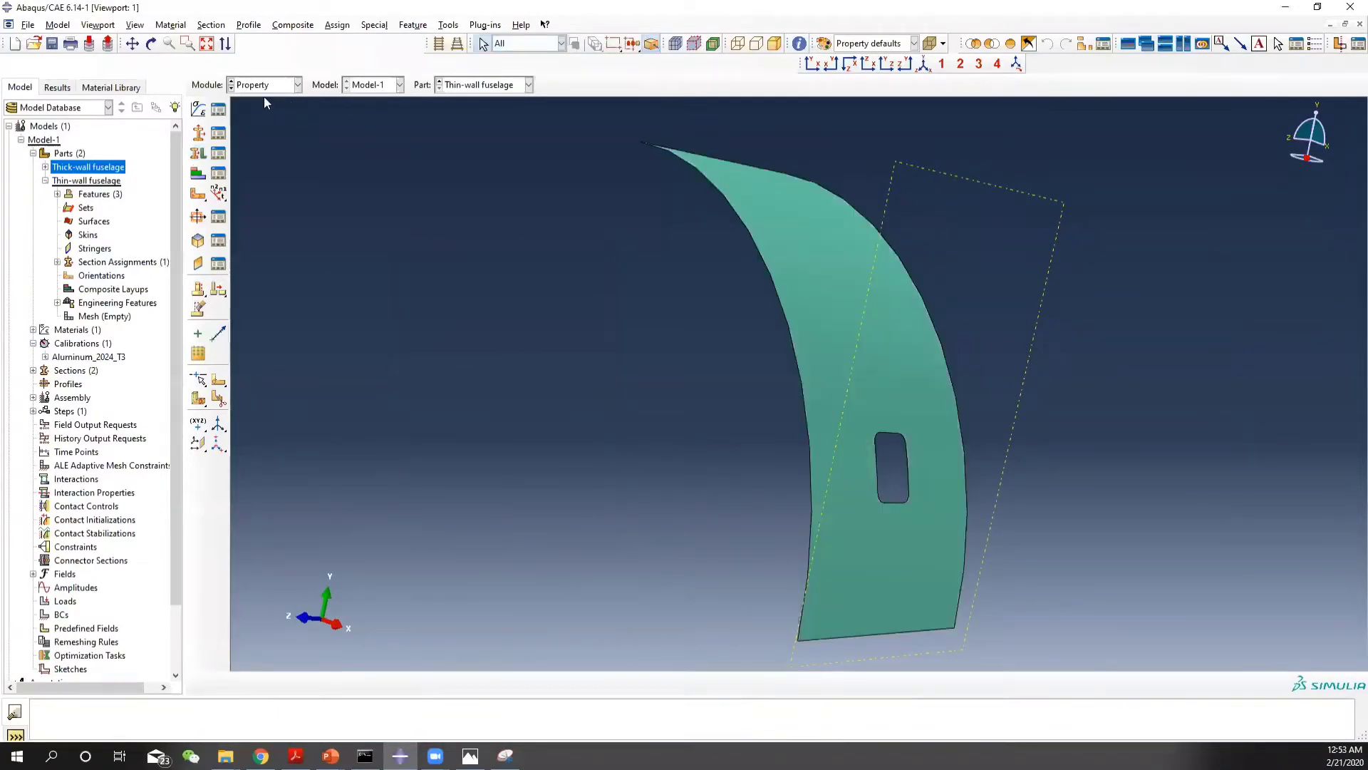
Assign the Thick_wall section to the Thick-wall fuselage part, taking the thickness from the section
click(498, 85)
click(493, 100)
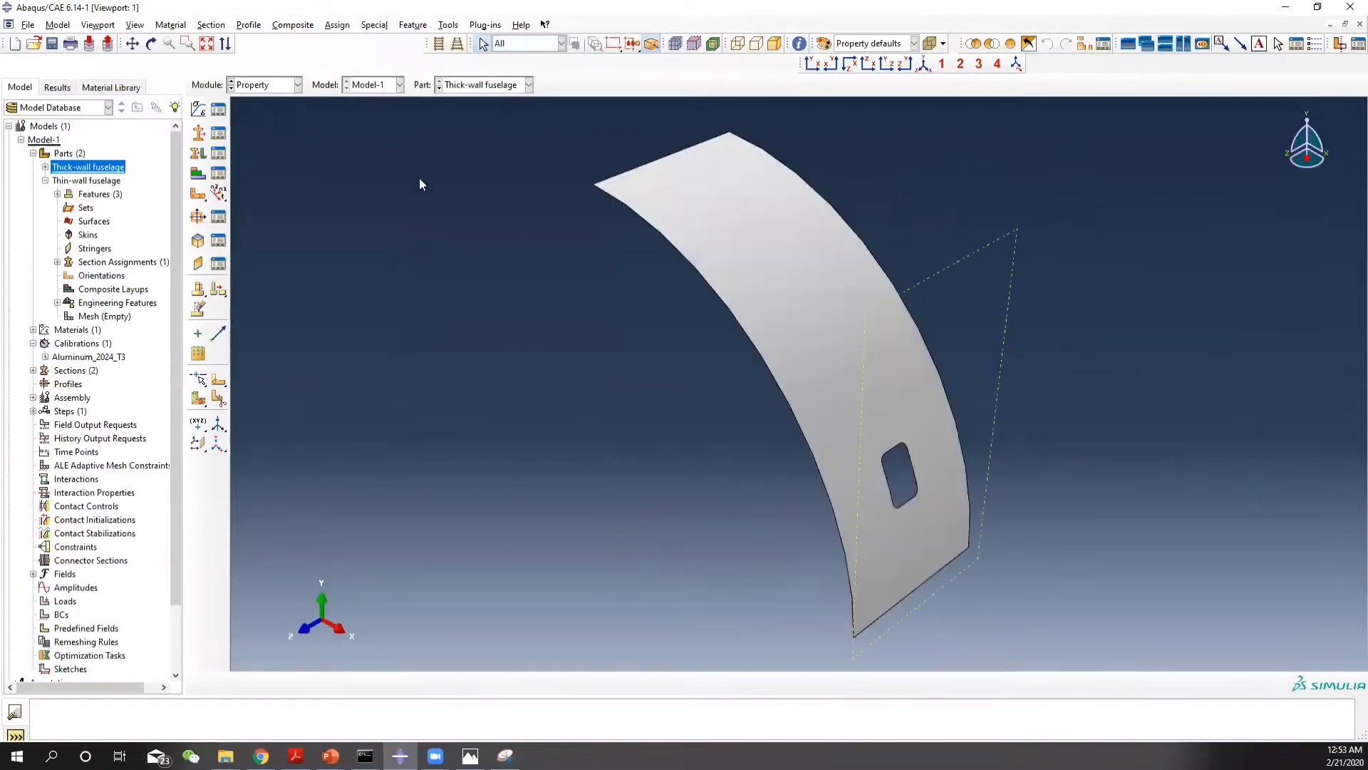
click(198, 153)
click(702, 306)
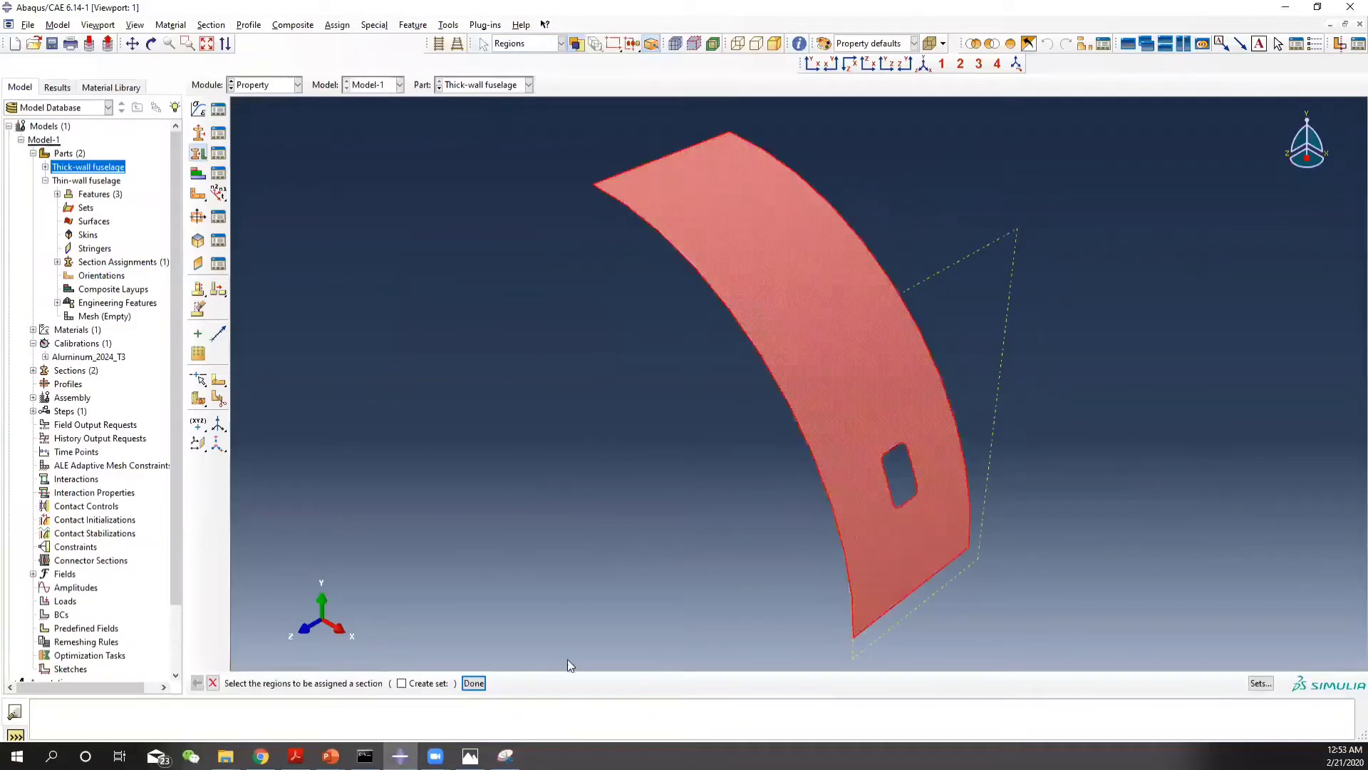
click(474, 683)
click(486, 324)
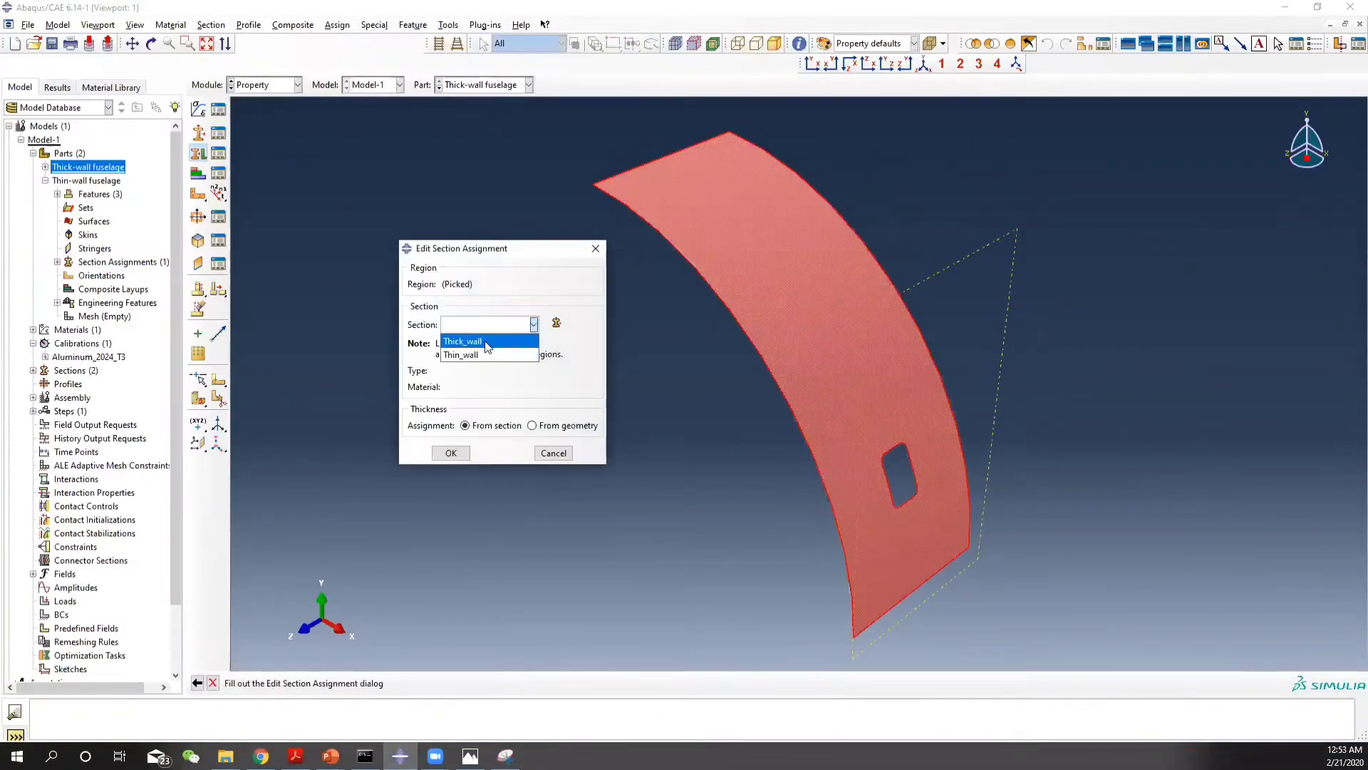
click(484, 341)
click(451, 513)
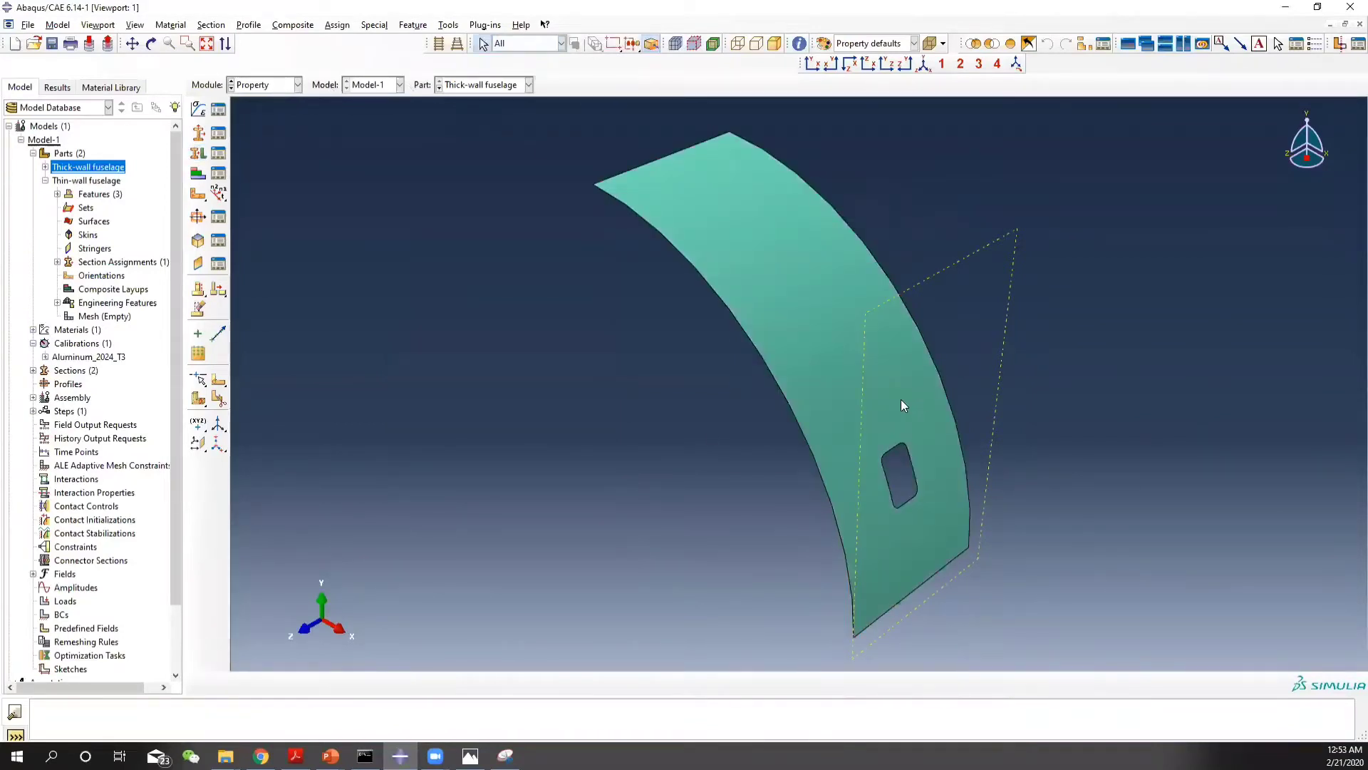
Create independent assembly instances of both the Thick-wall fuselage and Thin-wall fuselage parts
drag(829, 388, 713, 306)
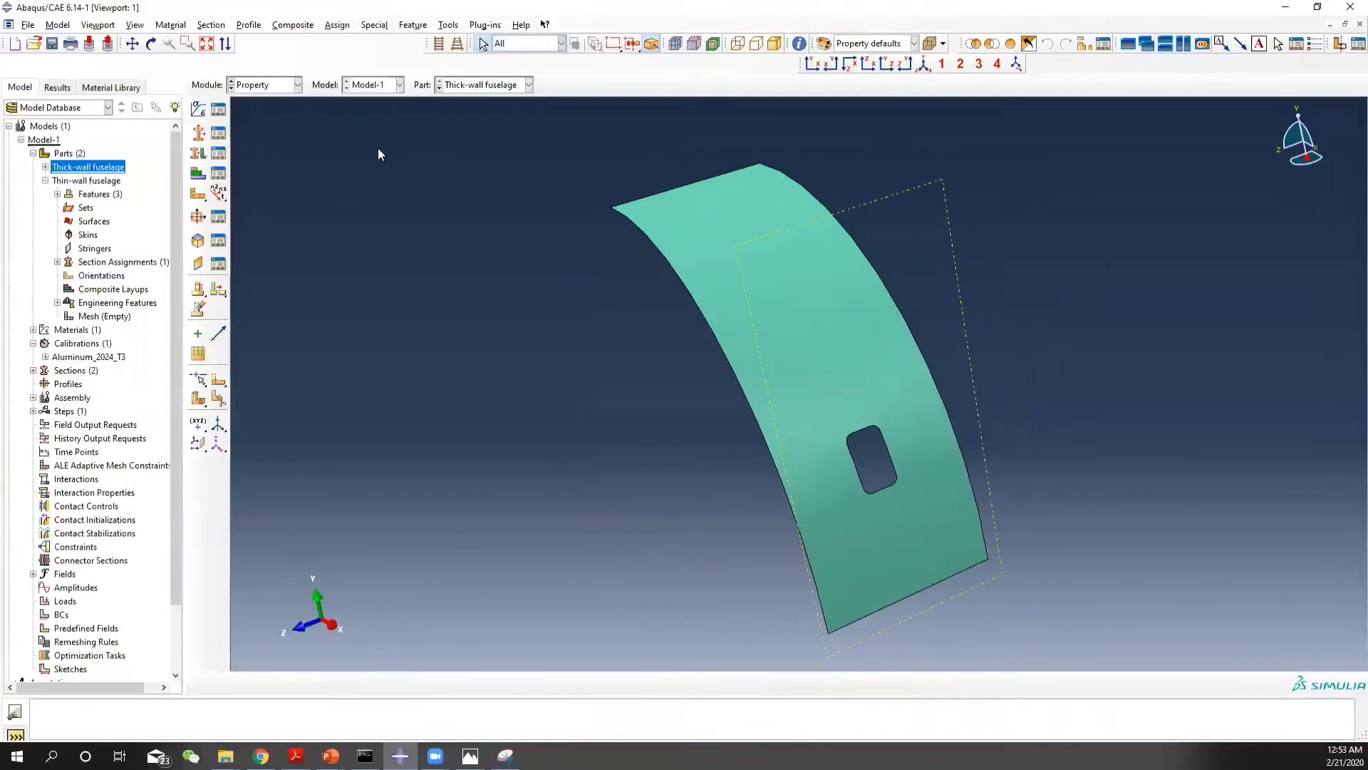
click(258, 85)
click(257, 127)
click(199, 108)
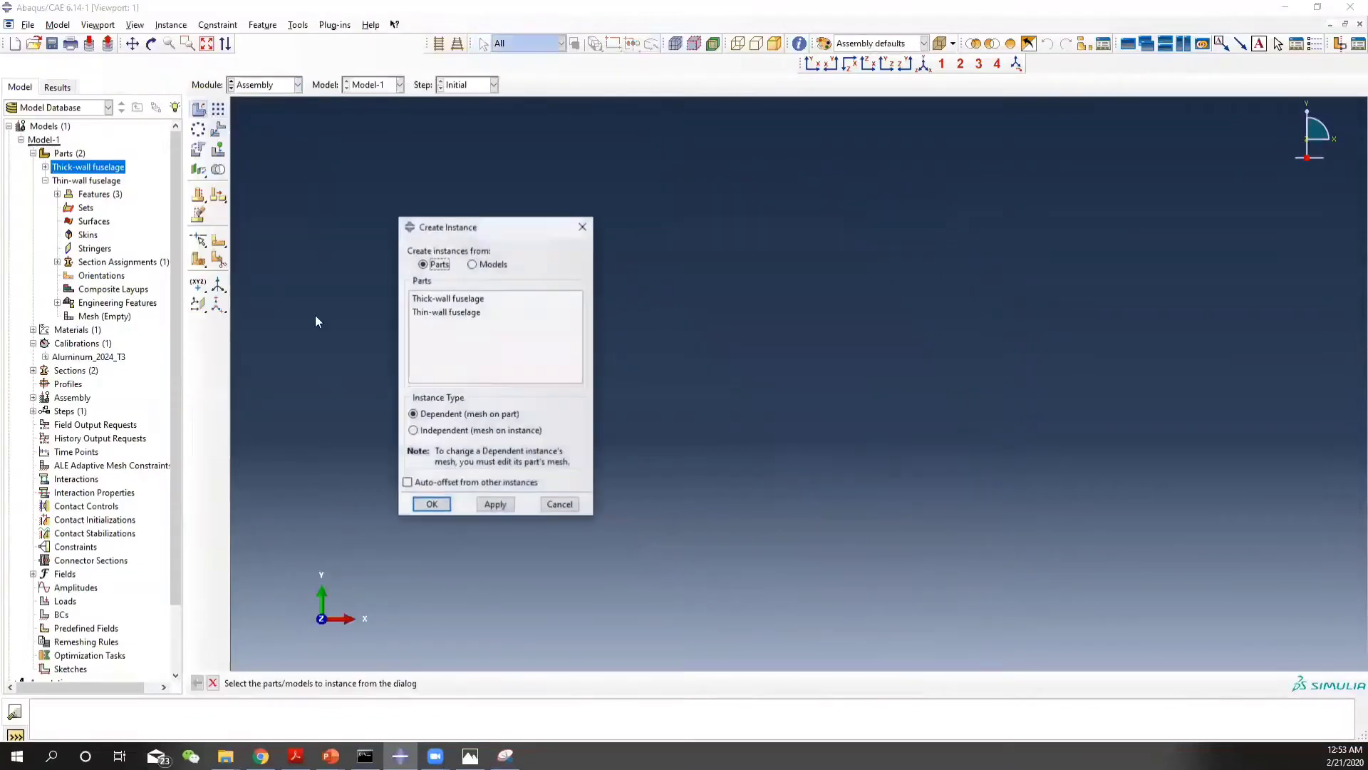
click(460, 312)
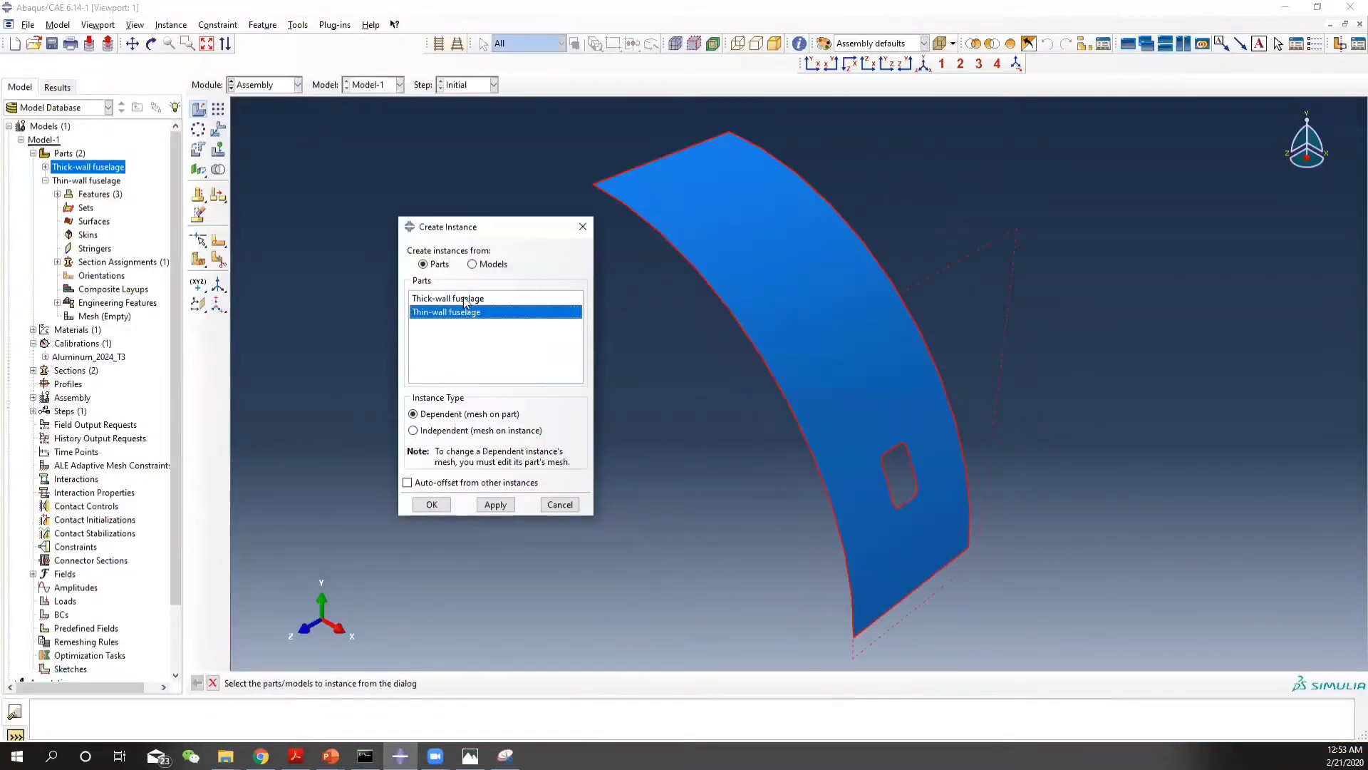
shift+click(464, 299)
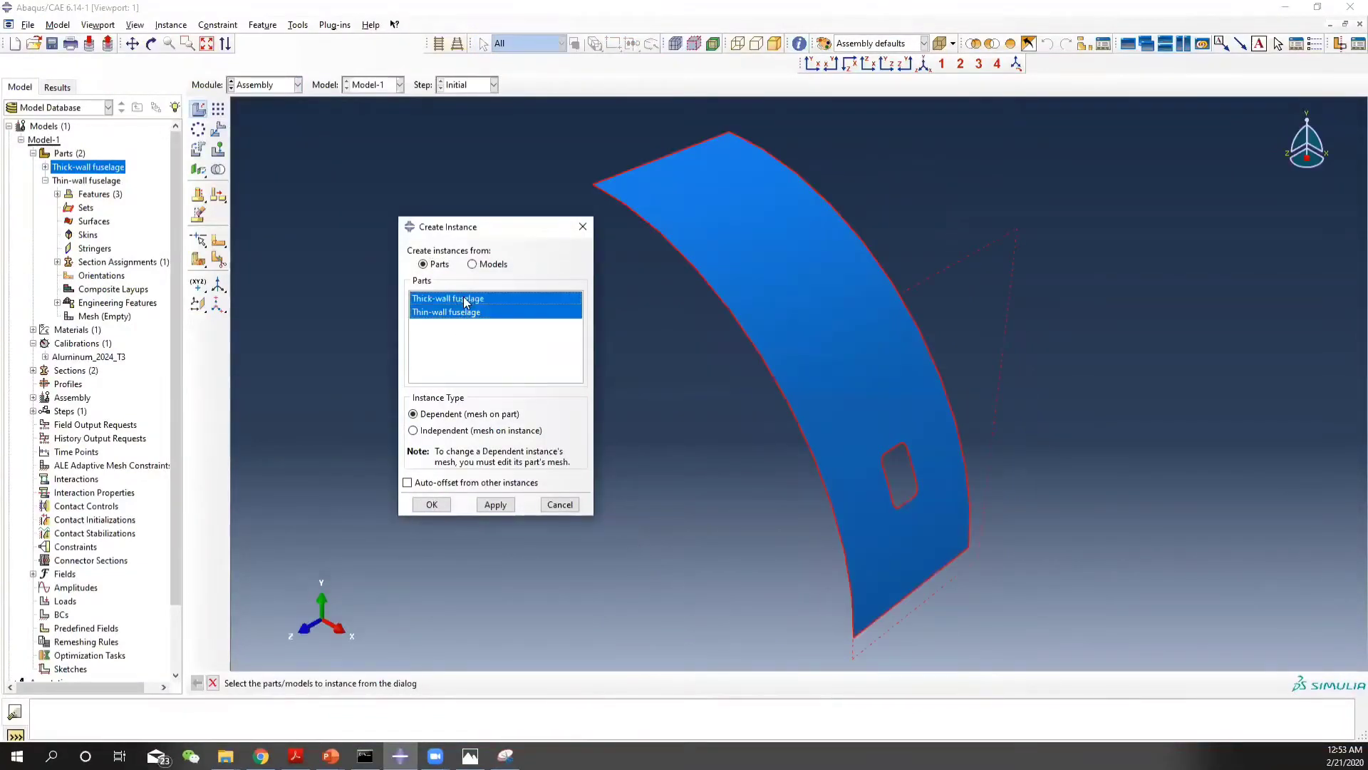
click(413, 430)
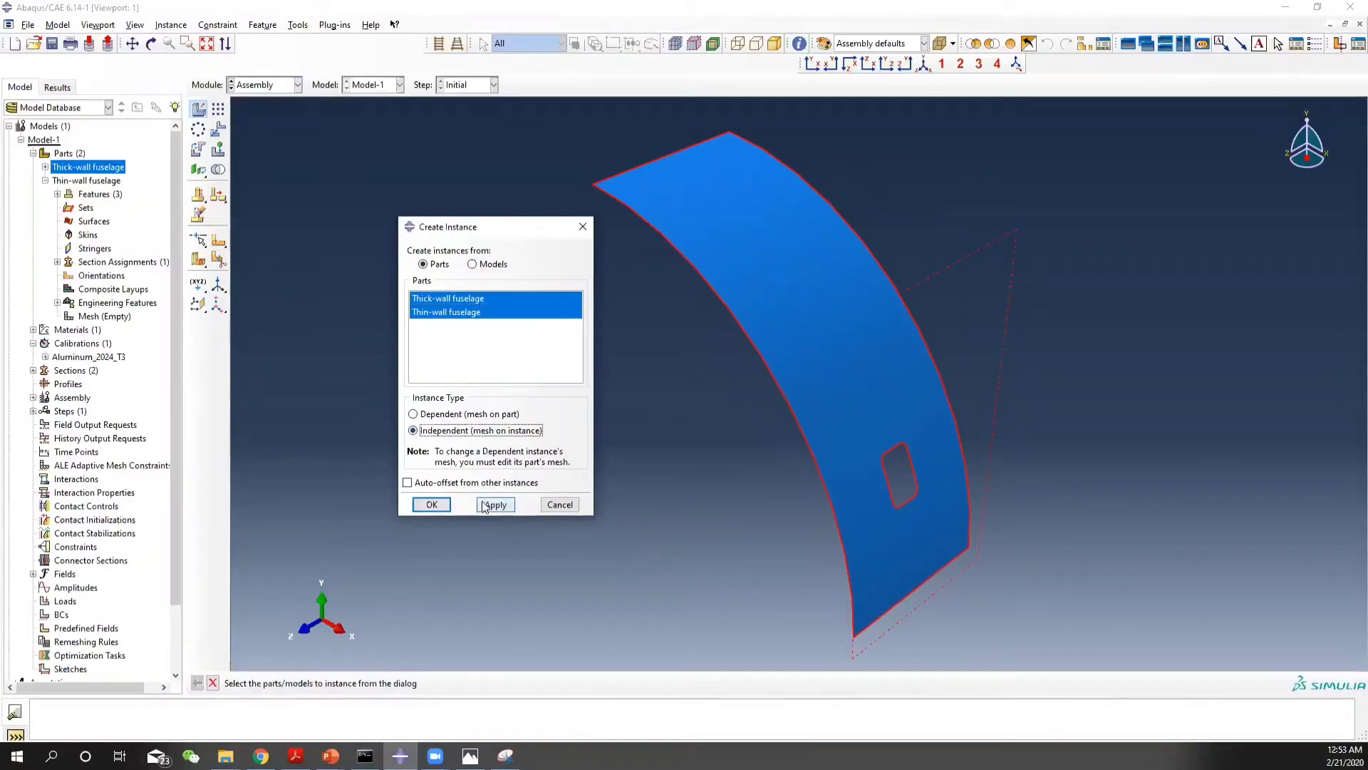
click(436, 507)
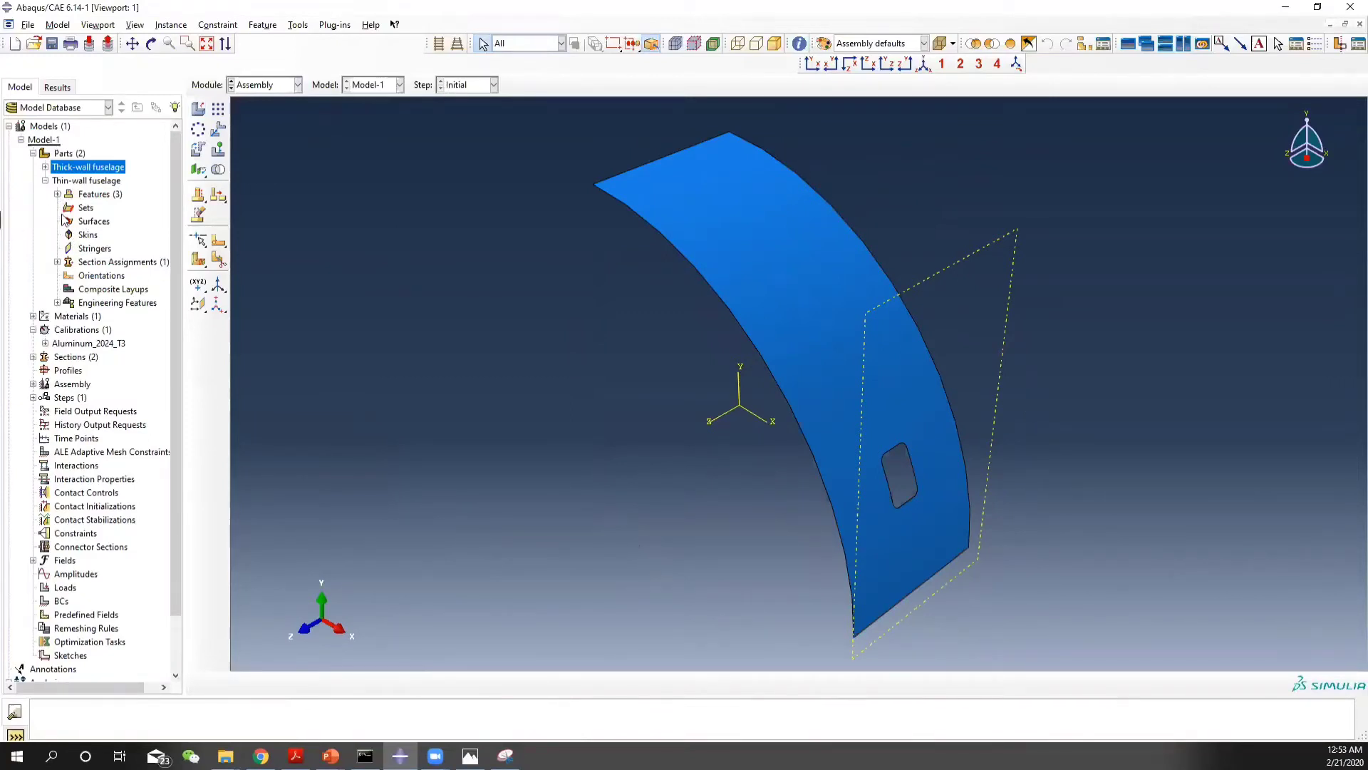
List the assembly's part instances in the model tree and highlight the thick-wall fuselage instance
click(33, 385)
click(45, 370)
click(45, 370)
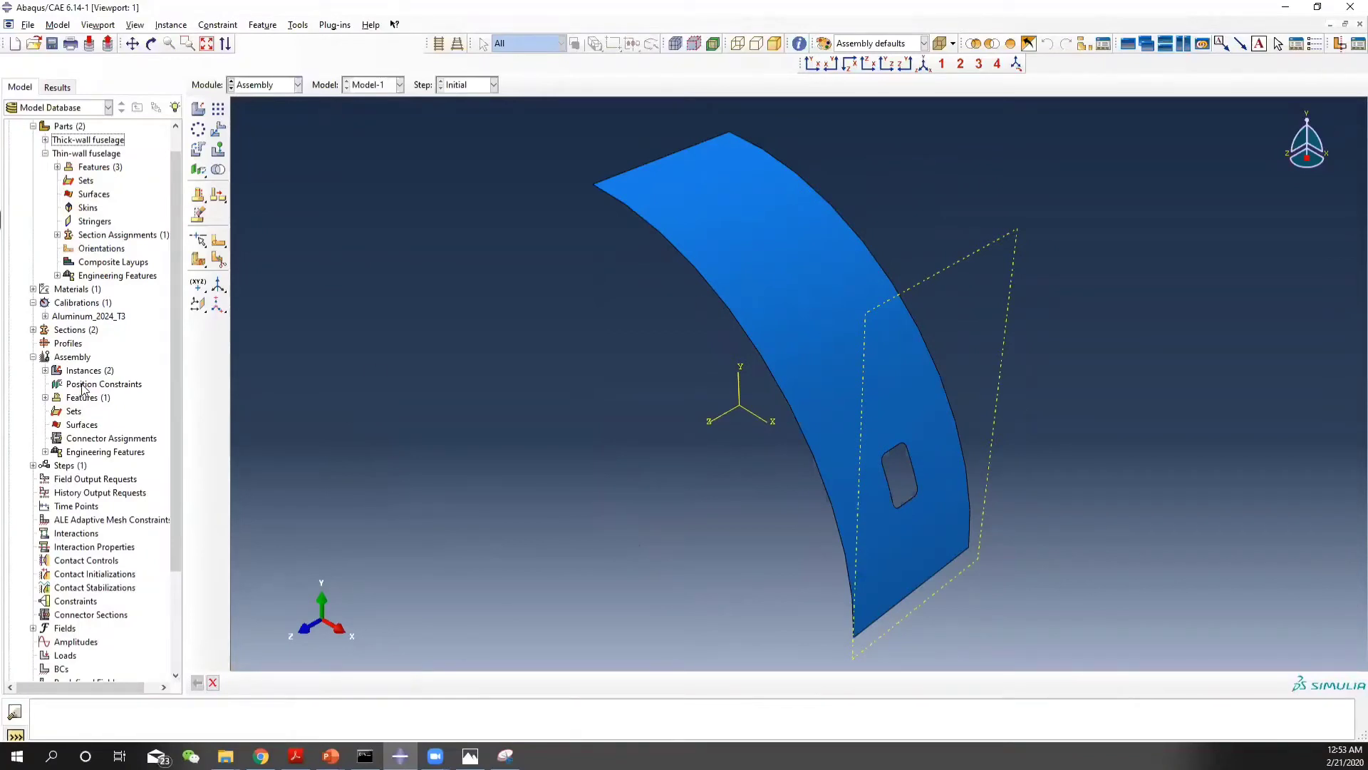
click(45, 371)
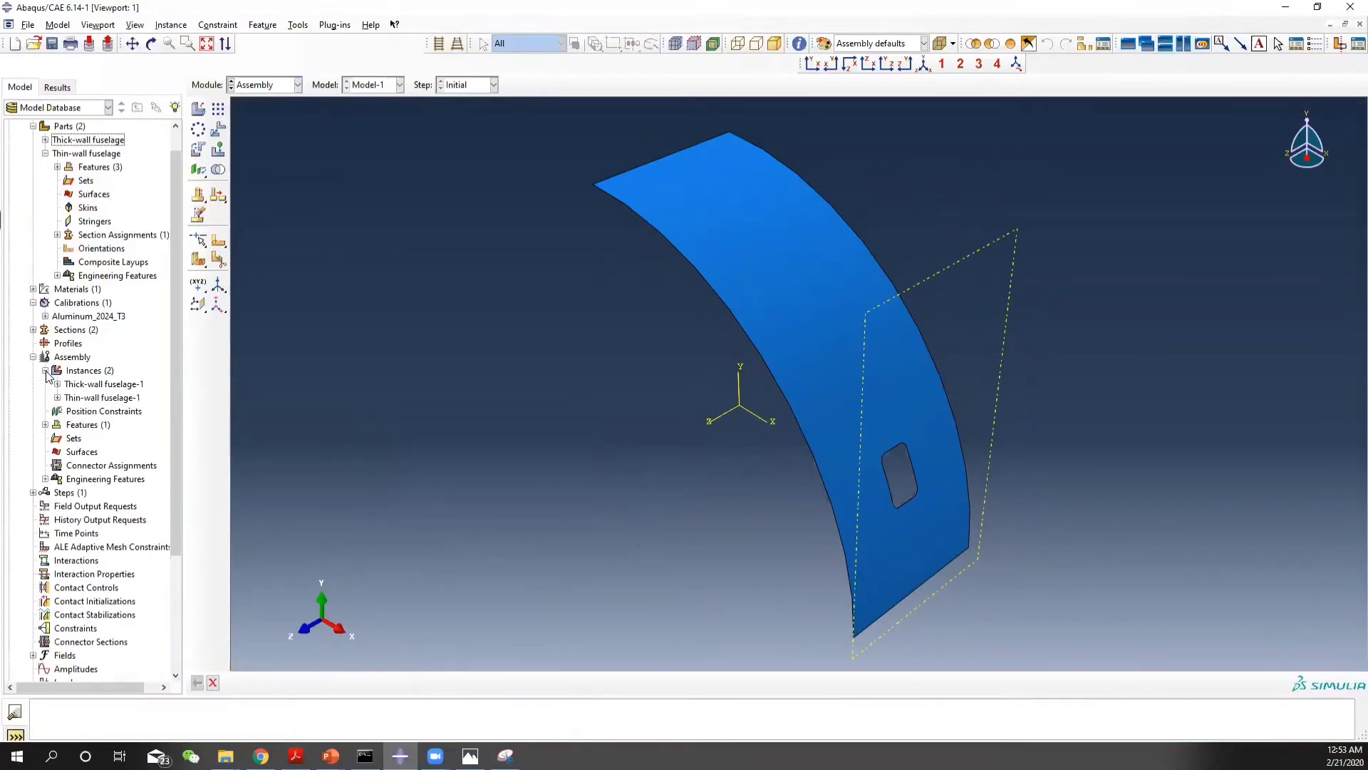
click(103, 384)
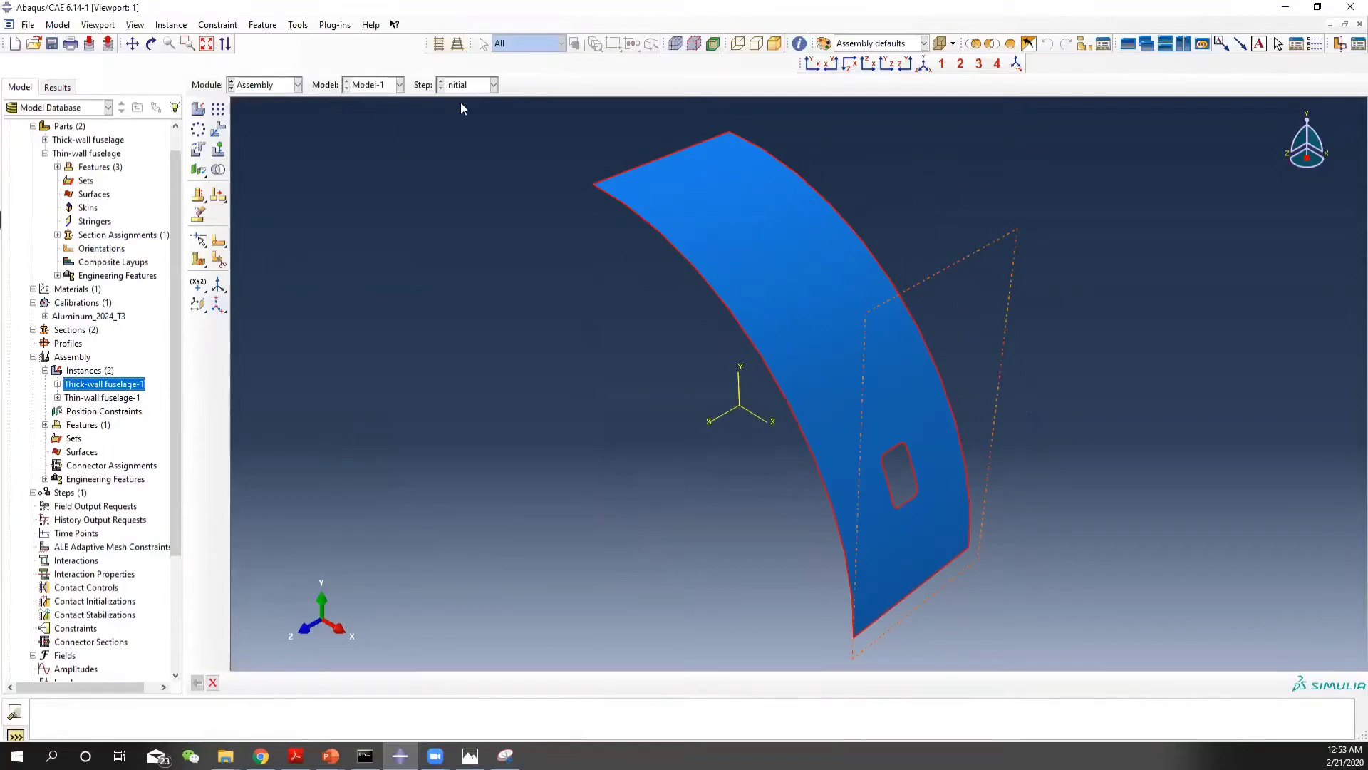
Translate the thin-wall fuselage instance by 80 along Z from the origin, and highlight each instance to check which one moved
click(220, 131)
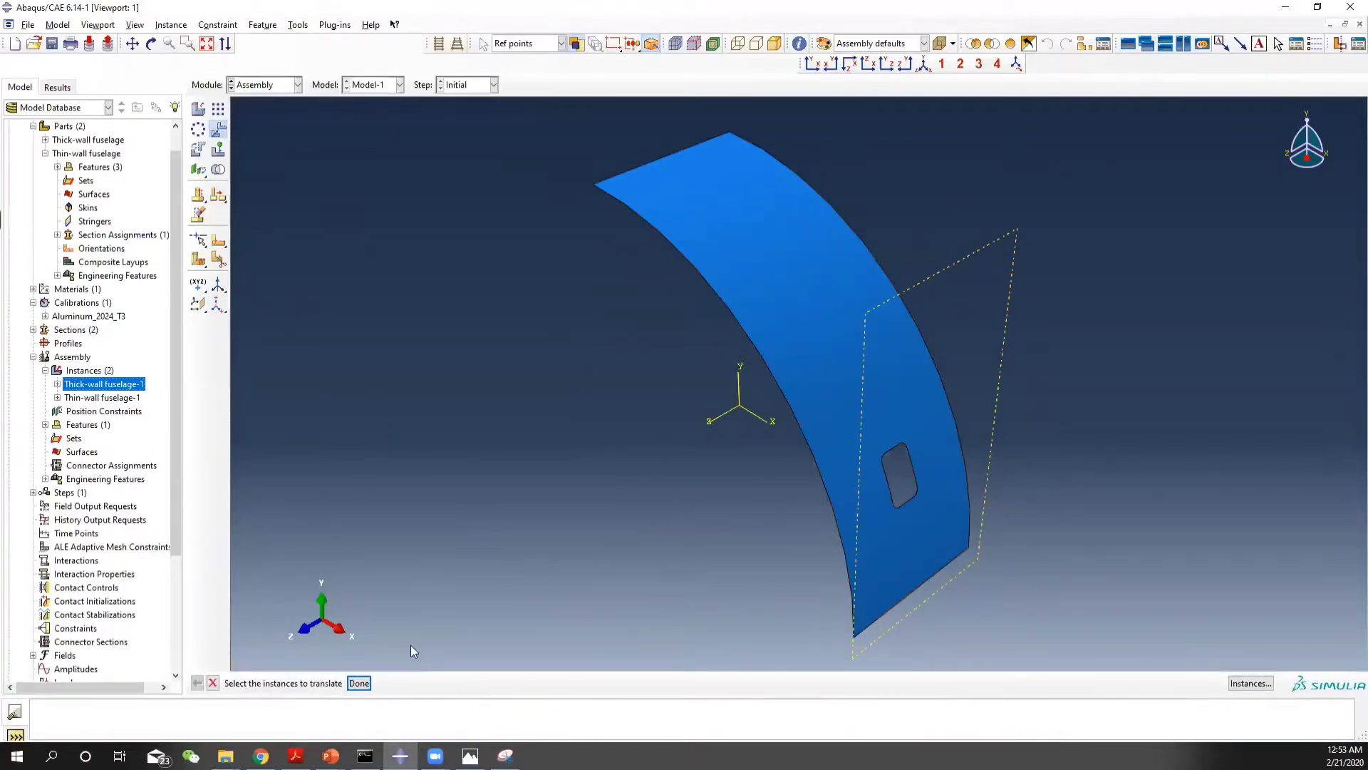
click(781, 260)
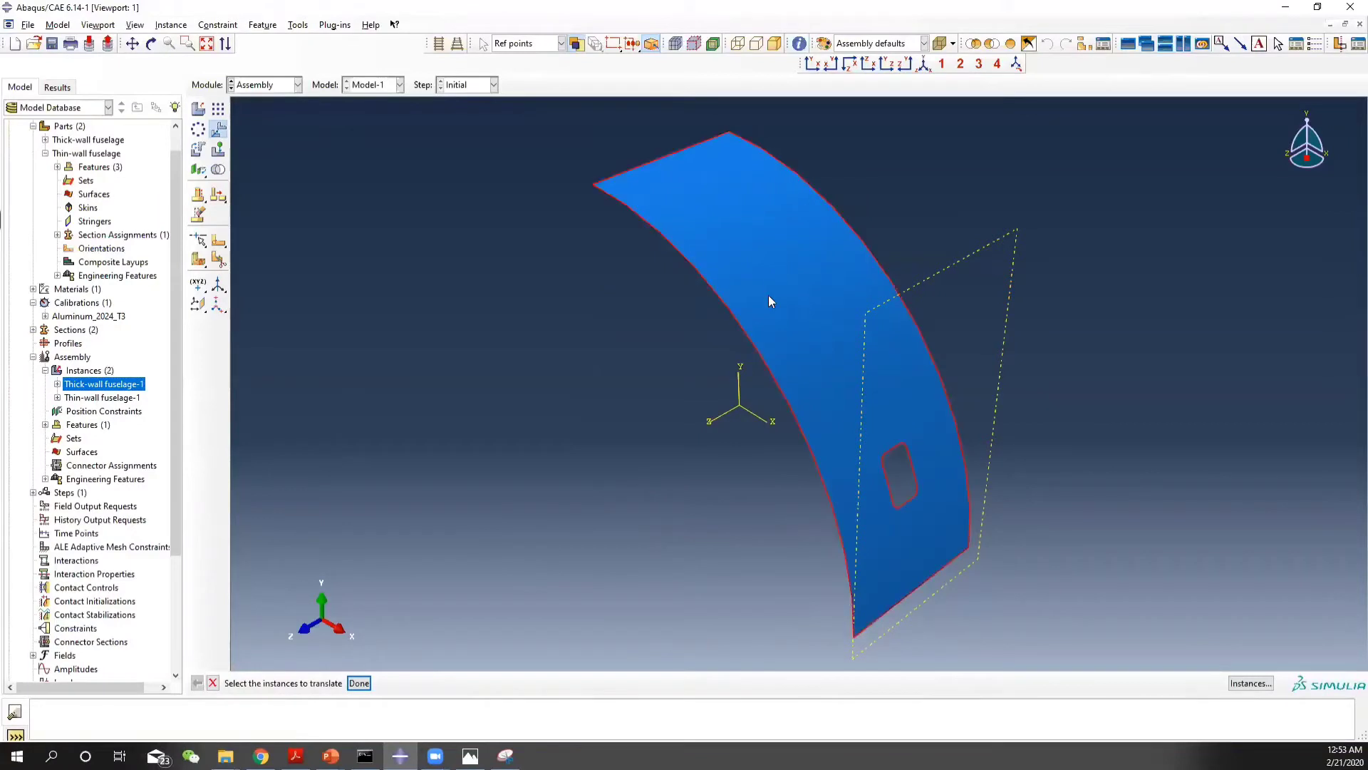
click(359, 682)
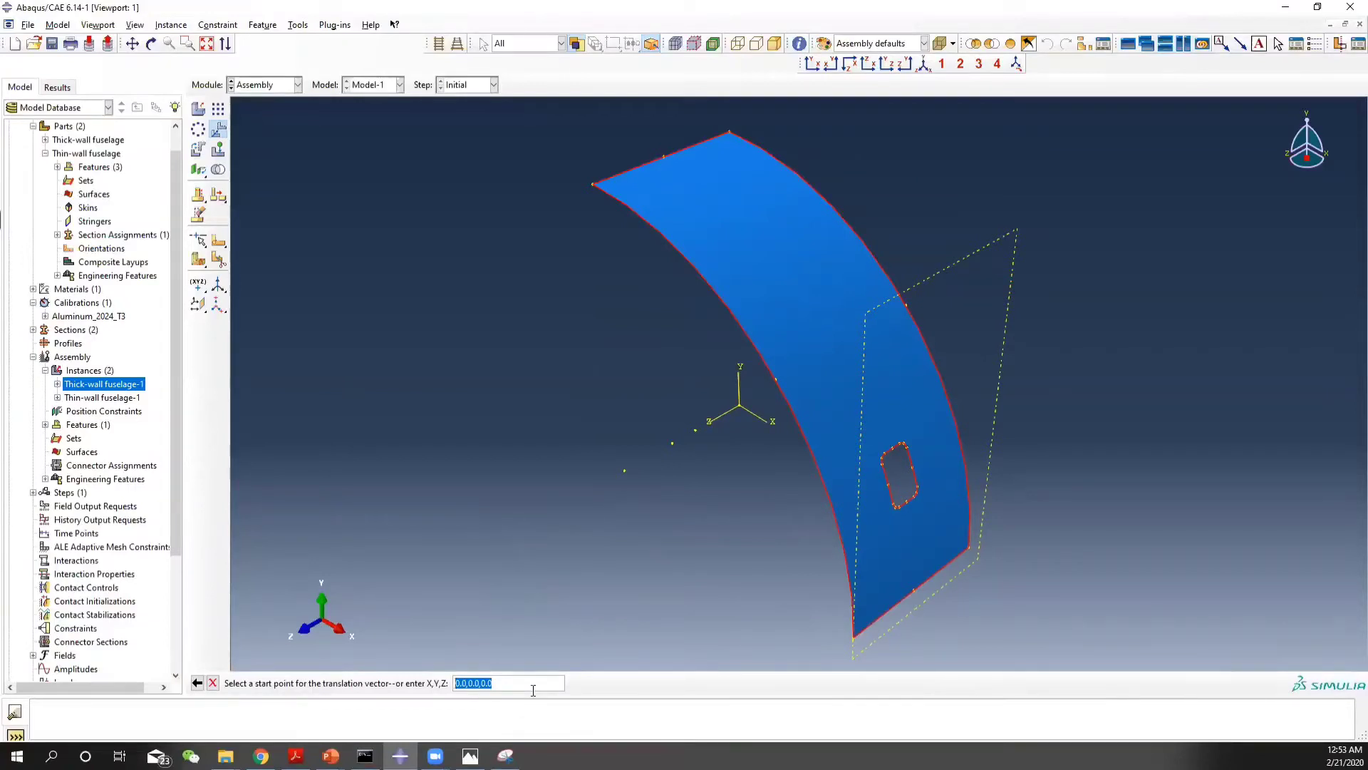
key(Return)
key(Right)
key(Right)
key(Right)
key(Right)
key(Right)
key(Right)
key(Right)
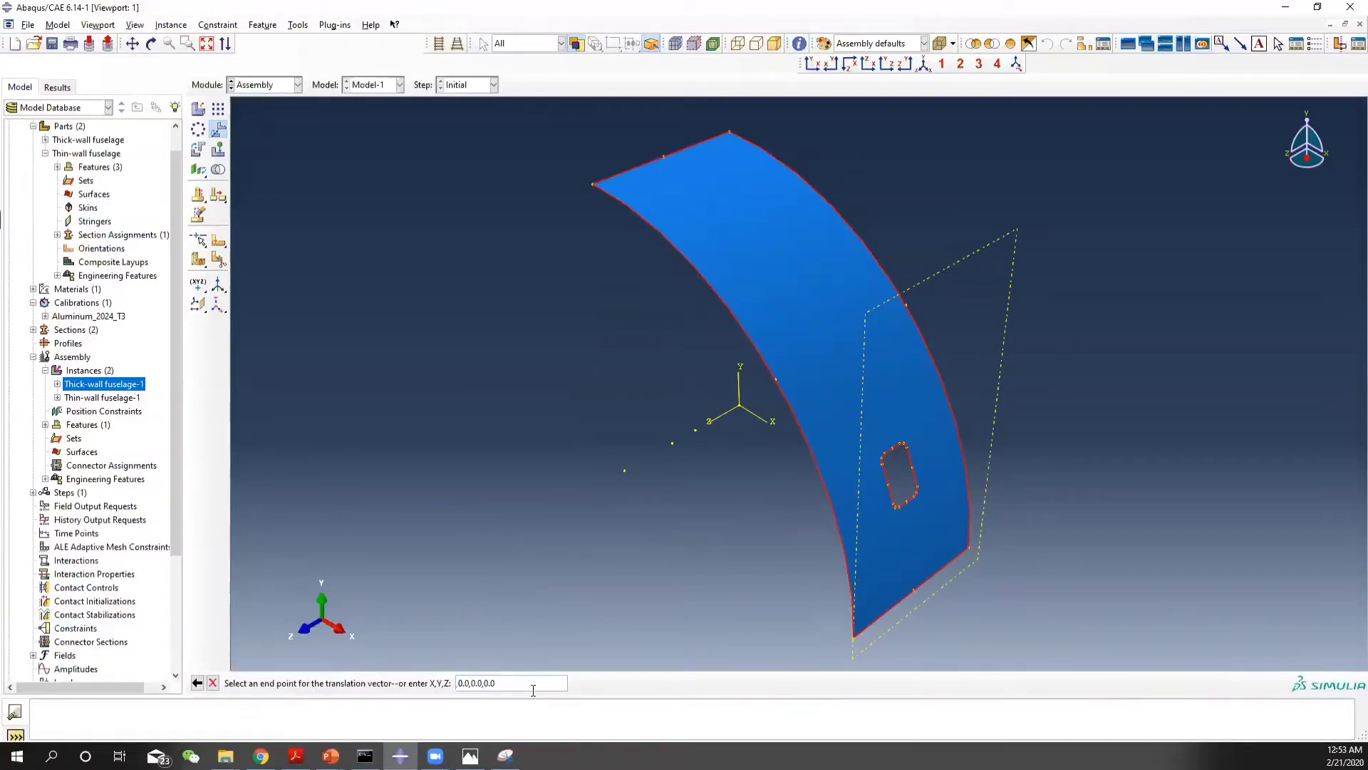
key(shift+Right)
key(shift+Right)
key(shift+Right)
text(80)
key(Return)
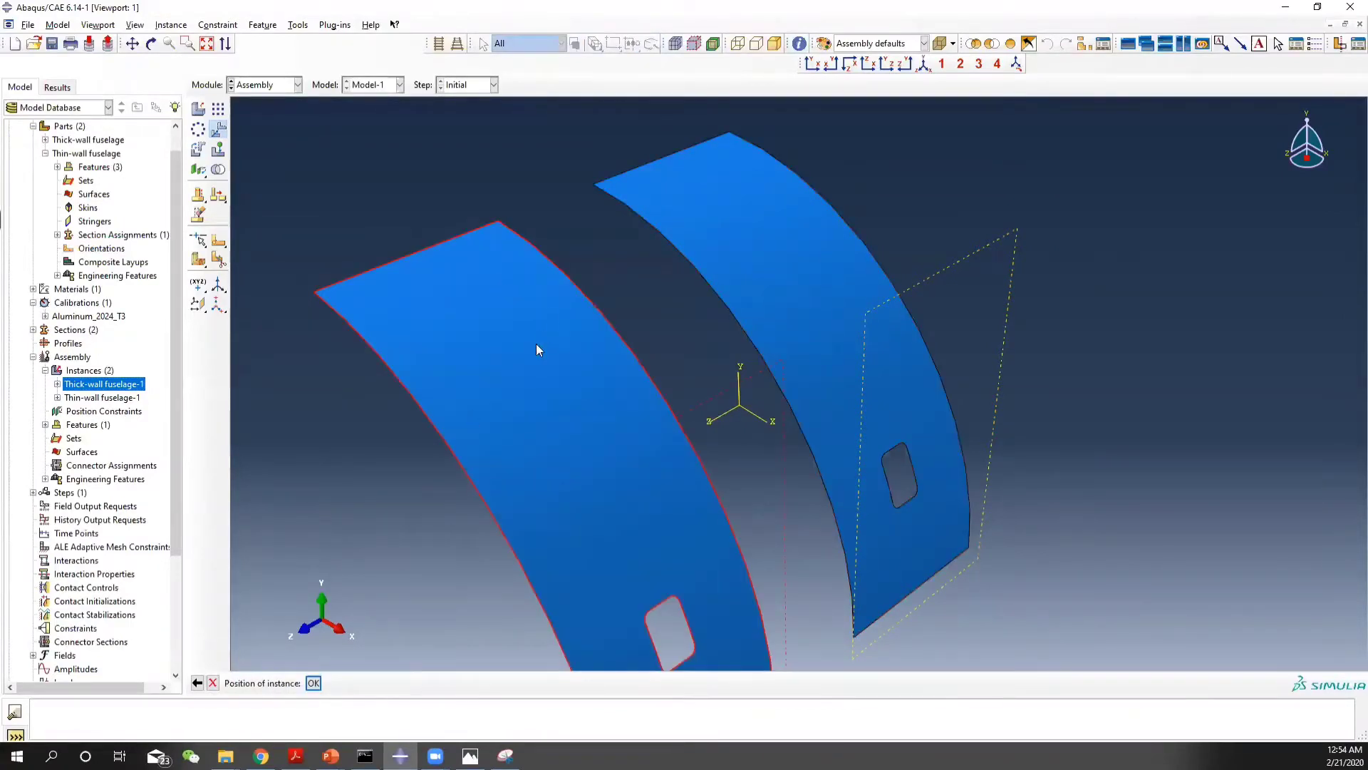
click(314, 683)
click(107, 396)
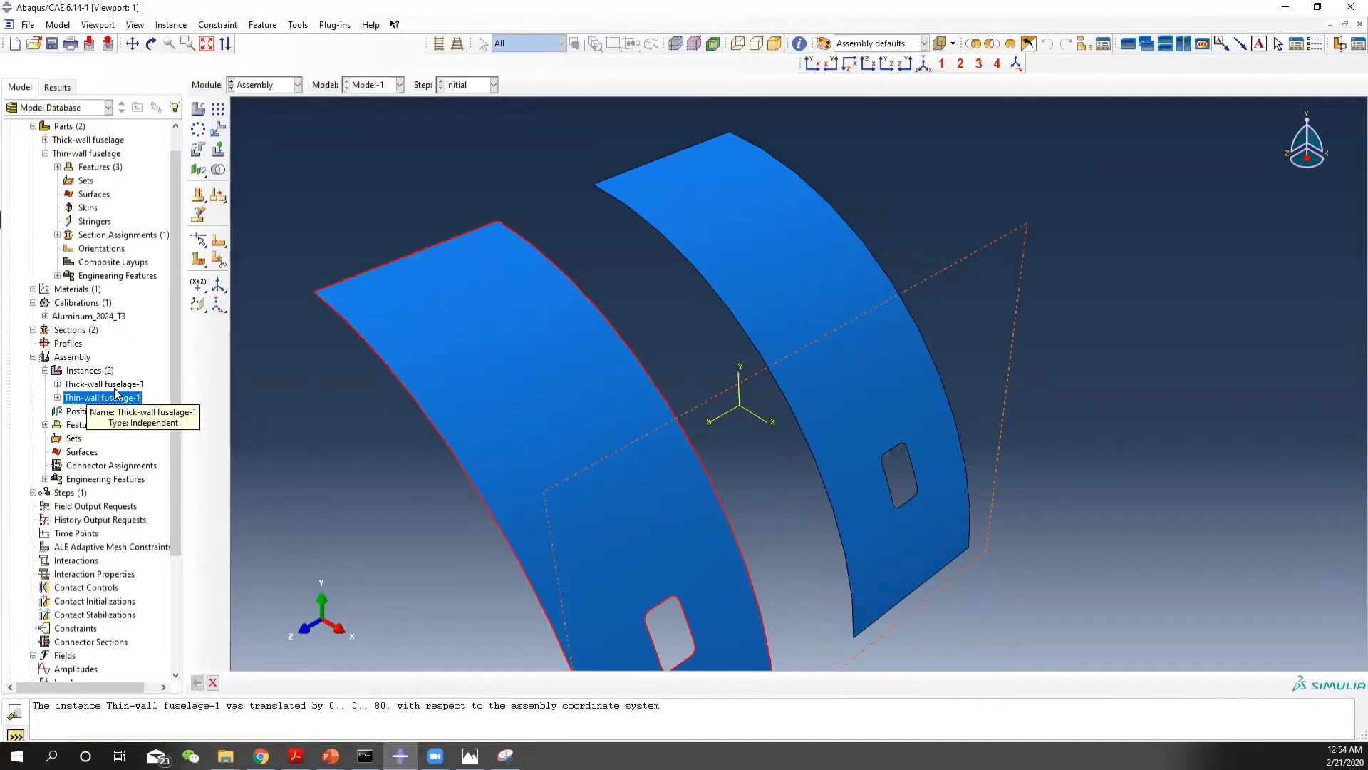
click(114, 387)
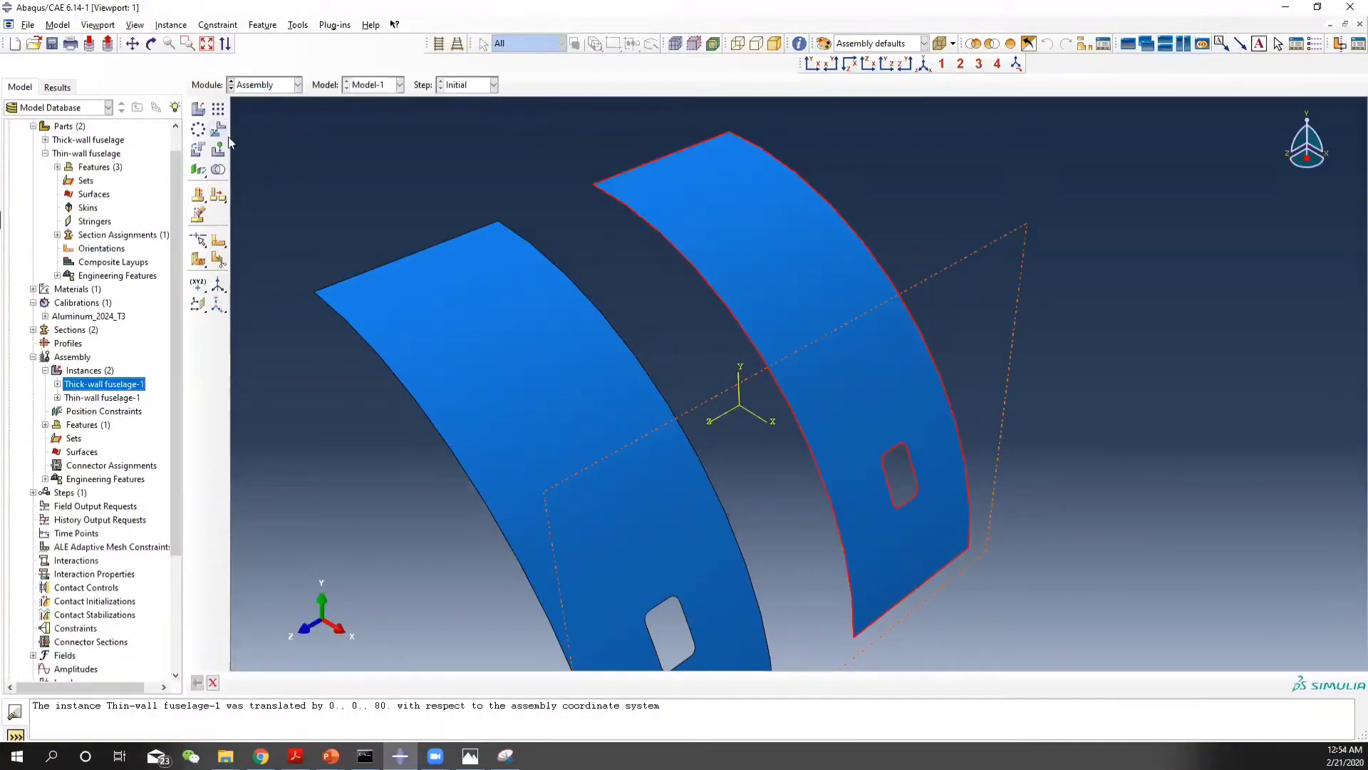
Create an assembly datum plane offset 25 from the XZ principal plane
ctrl+alt+drag(707, 548, 741, 484)
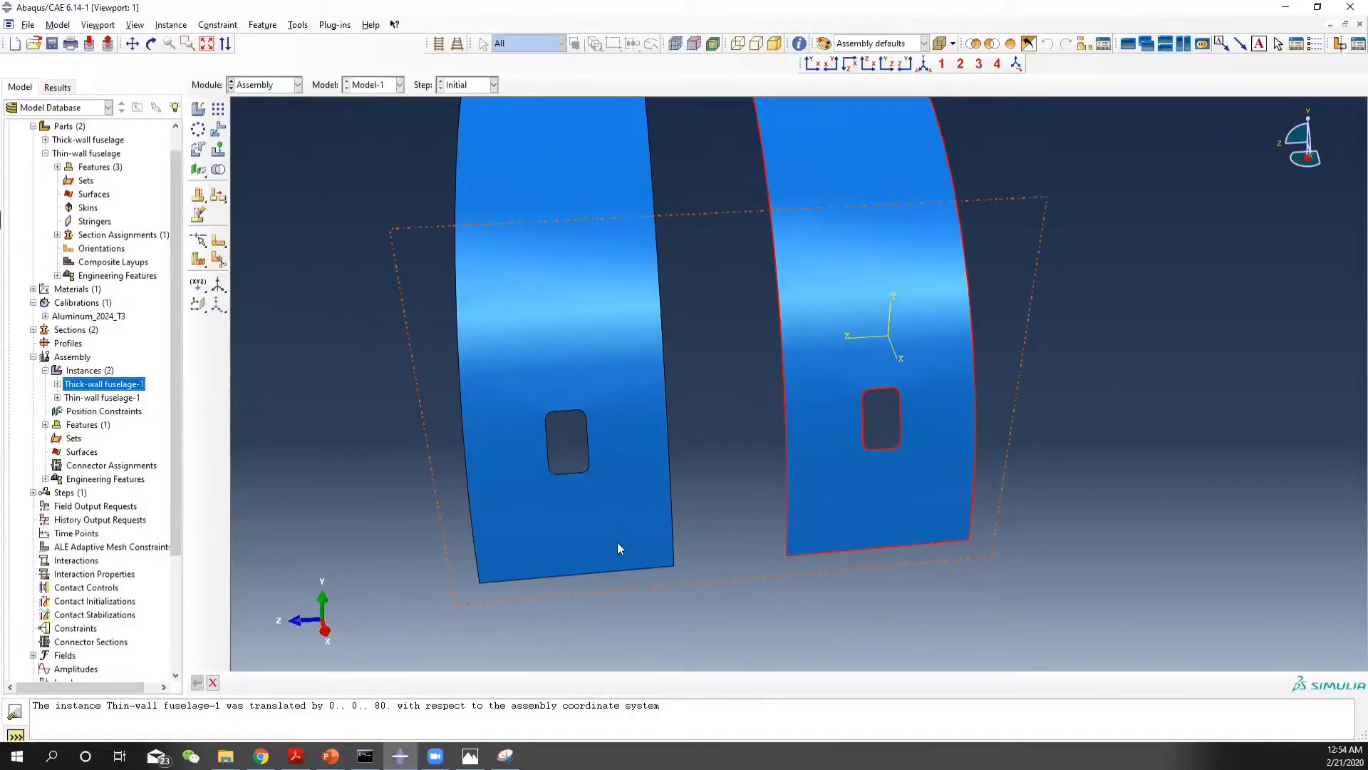
ctrl+alt+drag(673, 488, 887, 442)
click(198, 304)
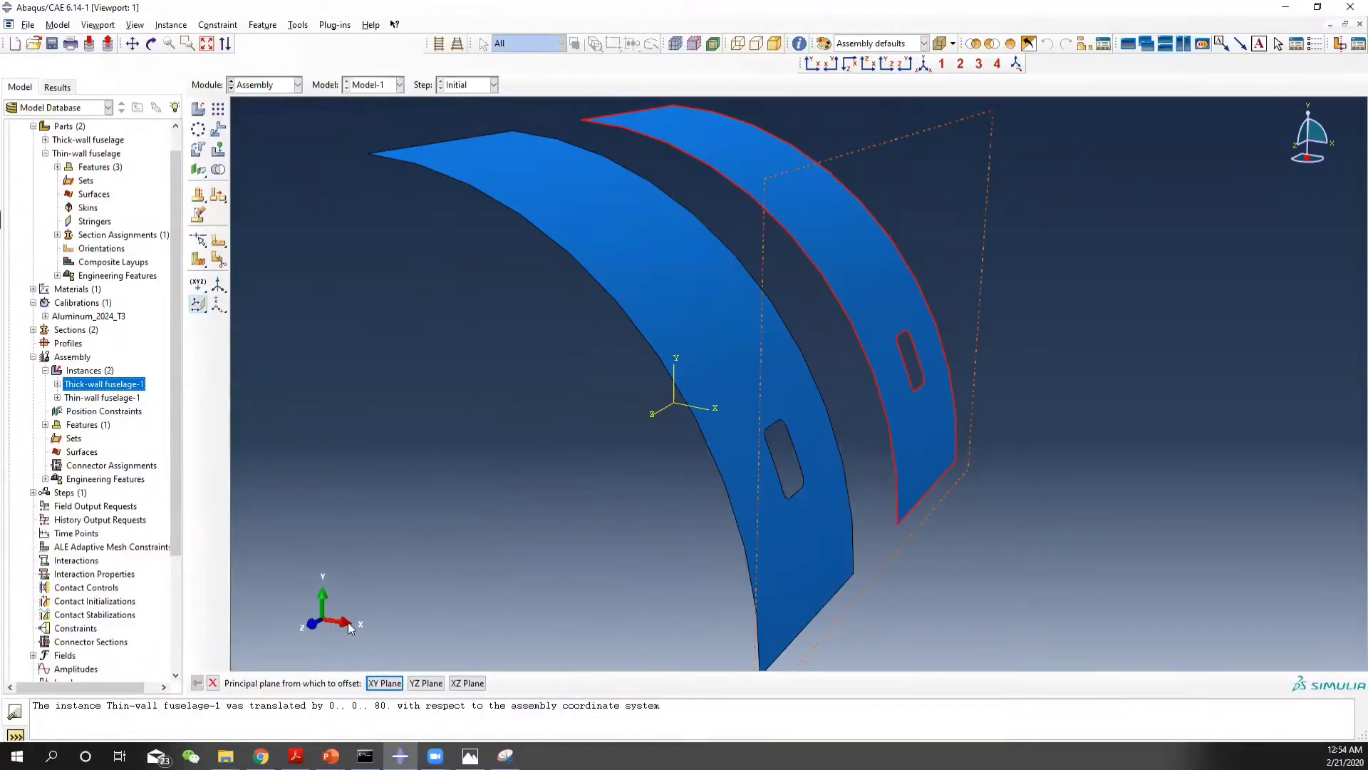
click(460, 684)
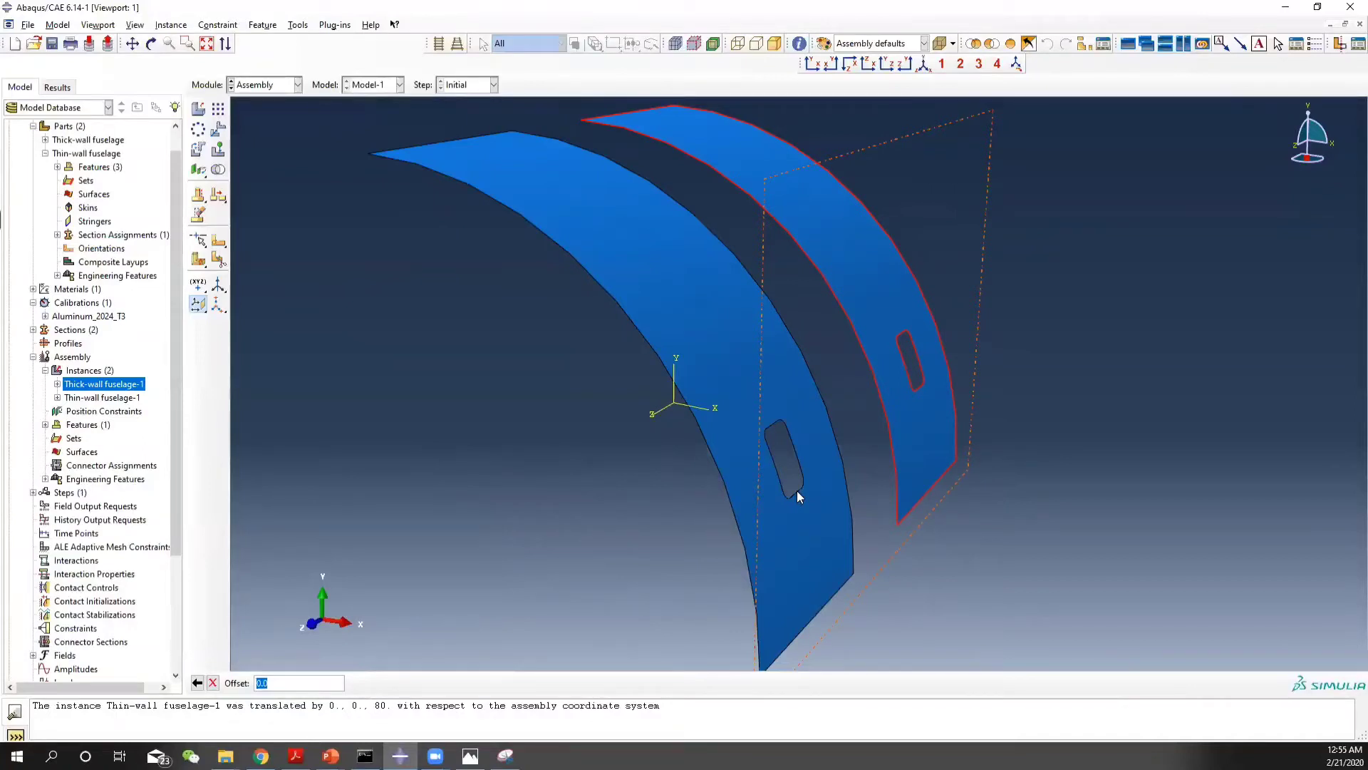
text(25)
key(Return)
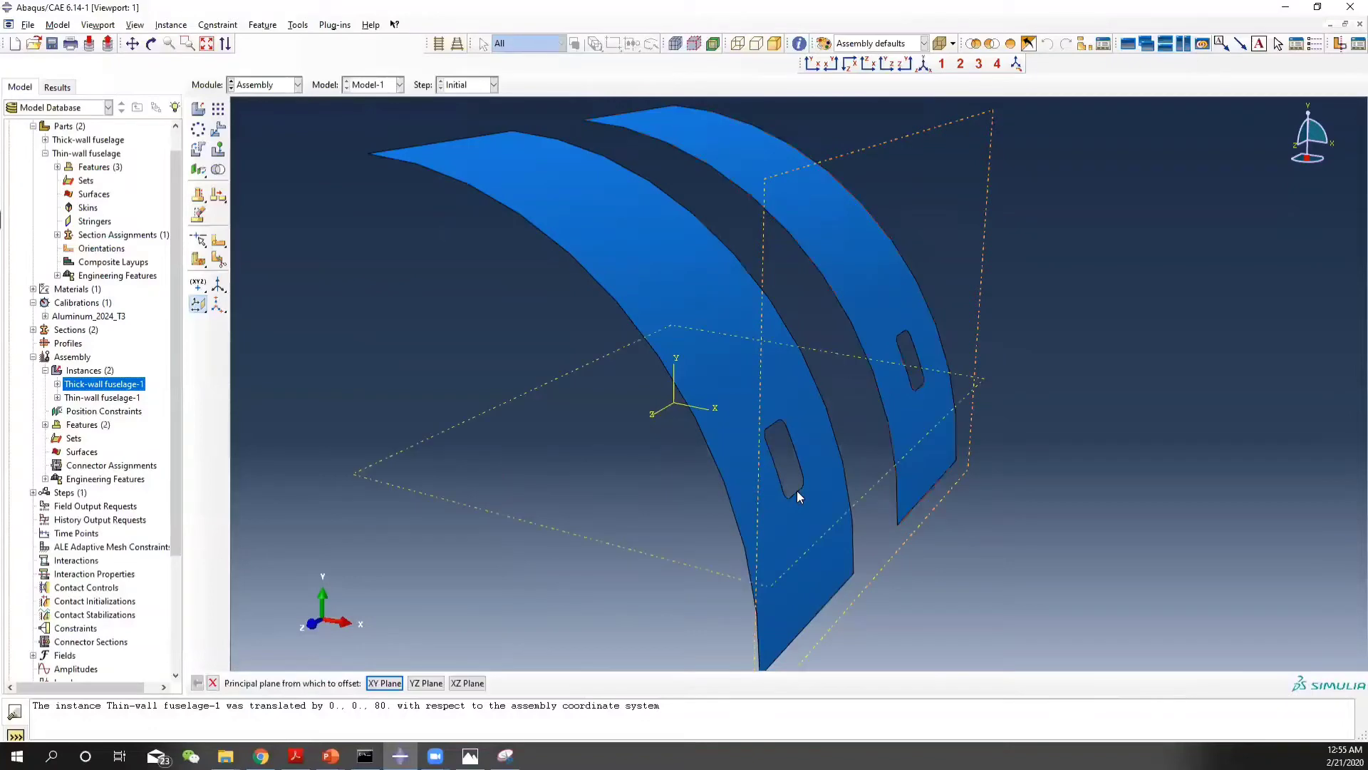
Create a second assembly datum plane offset 50 from the XZ principal plane
mouse_move(904, 535)
ctrl+alt+mouse_down()
mouse_move(712, 480)
mouse_move(634, 384)
mouse_move(909, 524)
ctrl+alt+mouse_up()
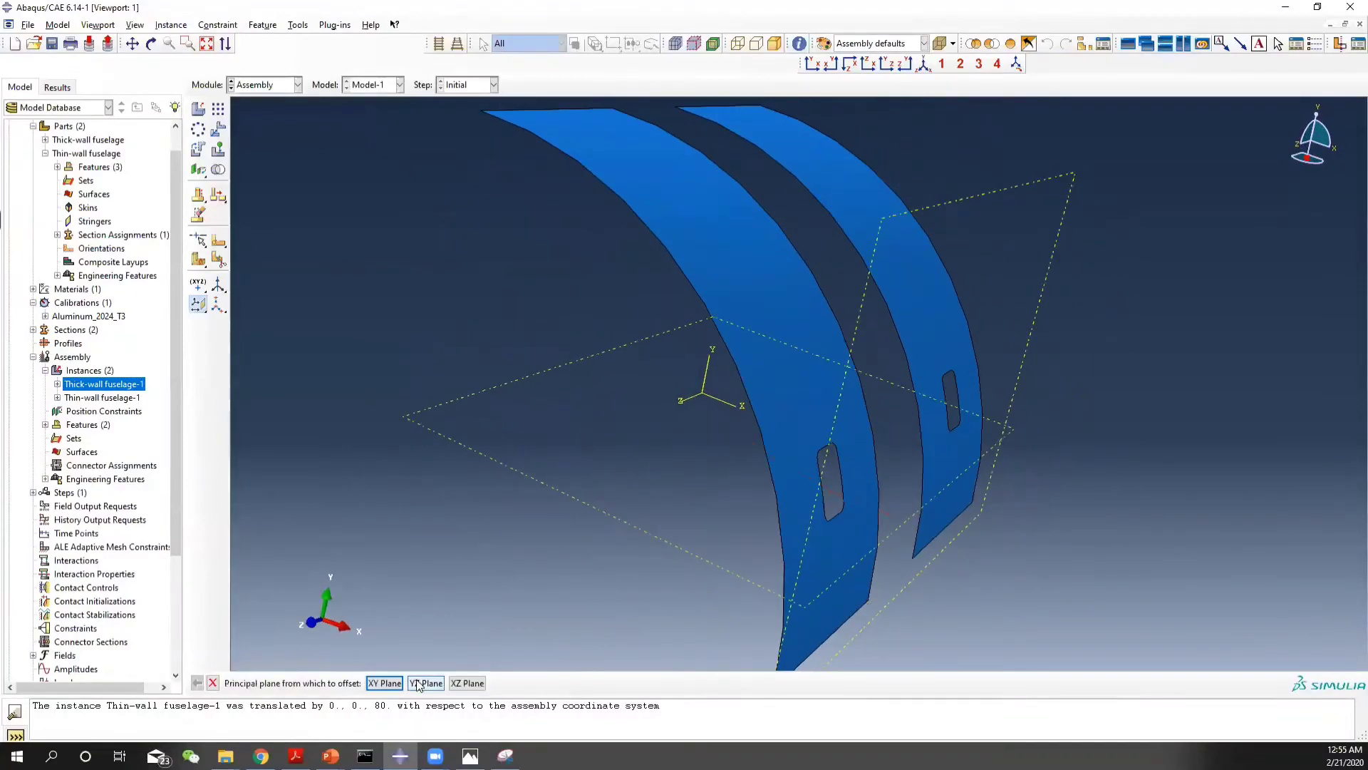
click(467, 683)
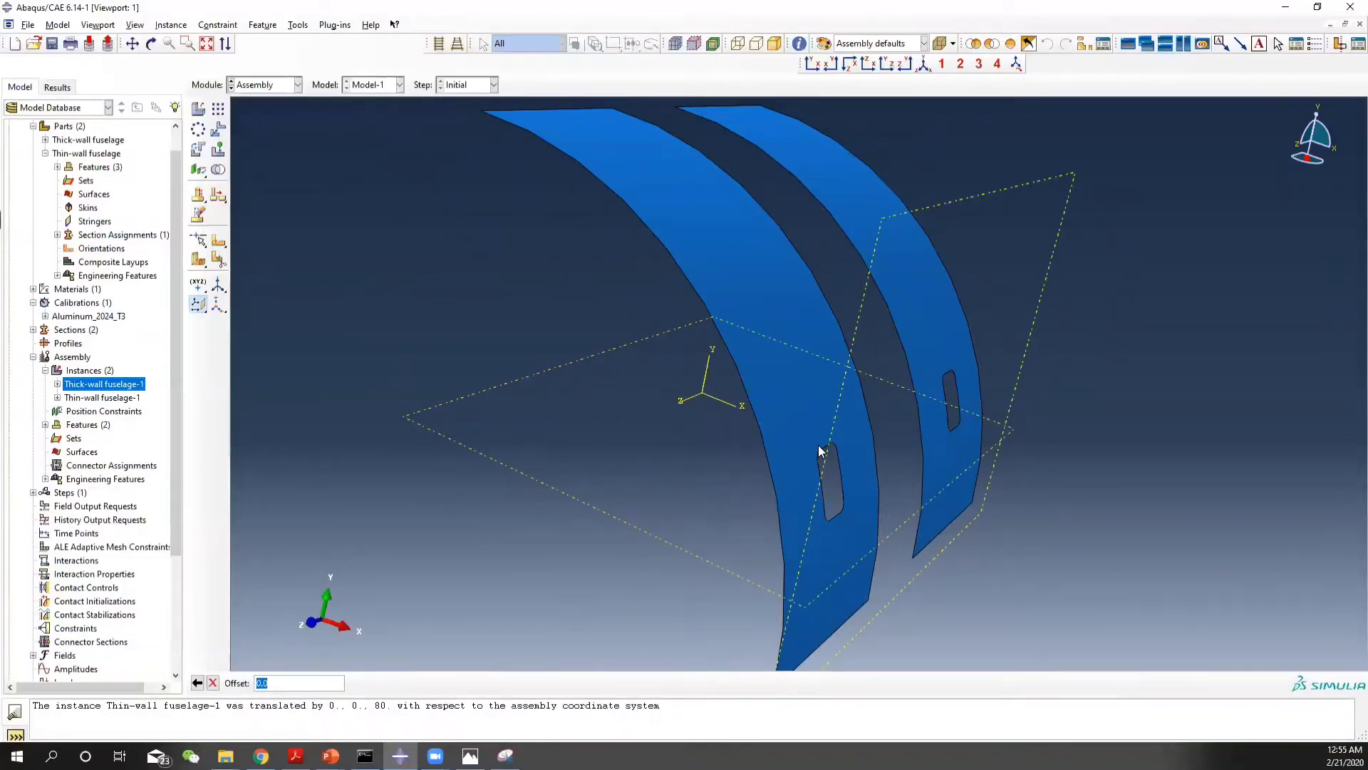
text(50)
key(Return)
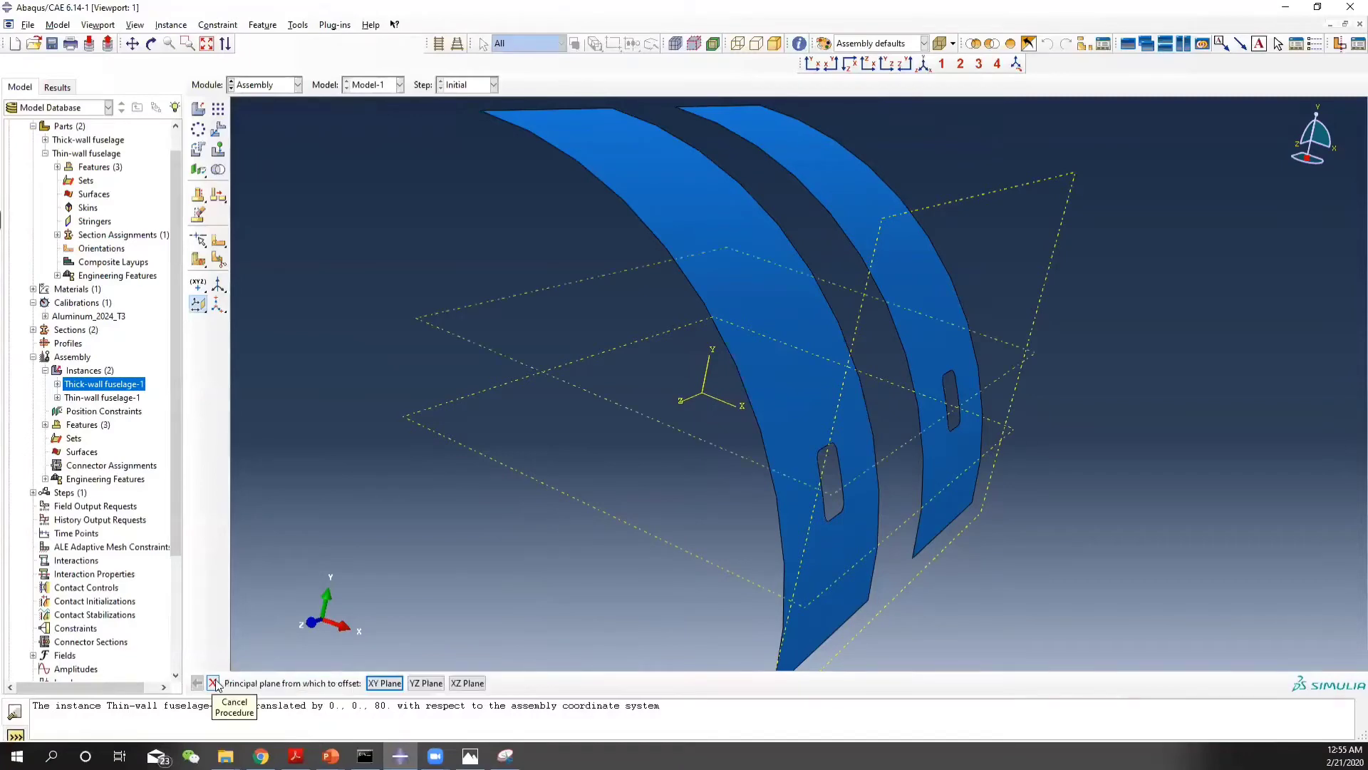
ctrl+alt+drag(887, 476, 855, 470)
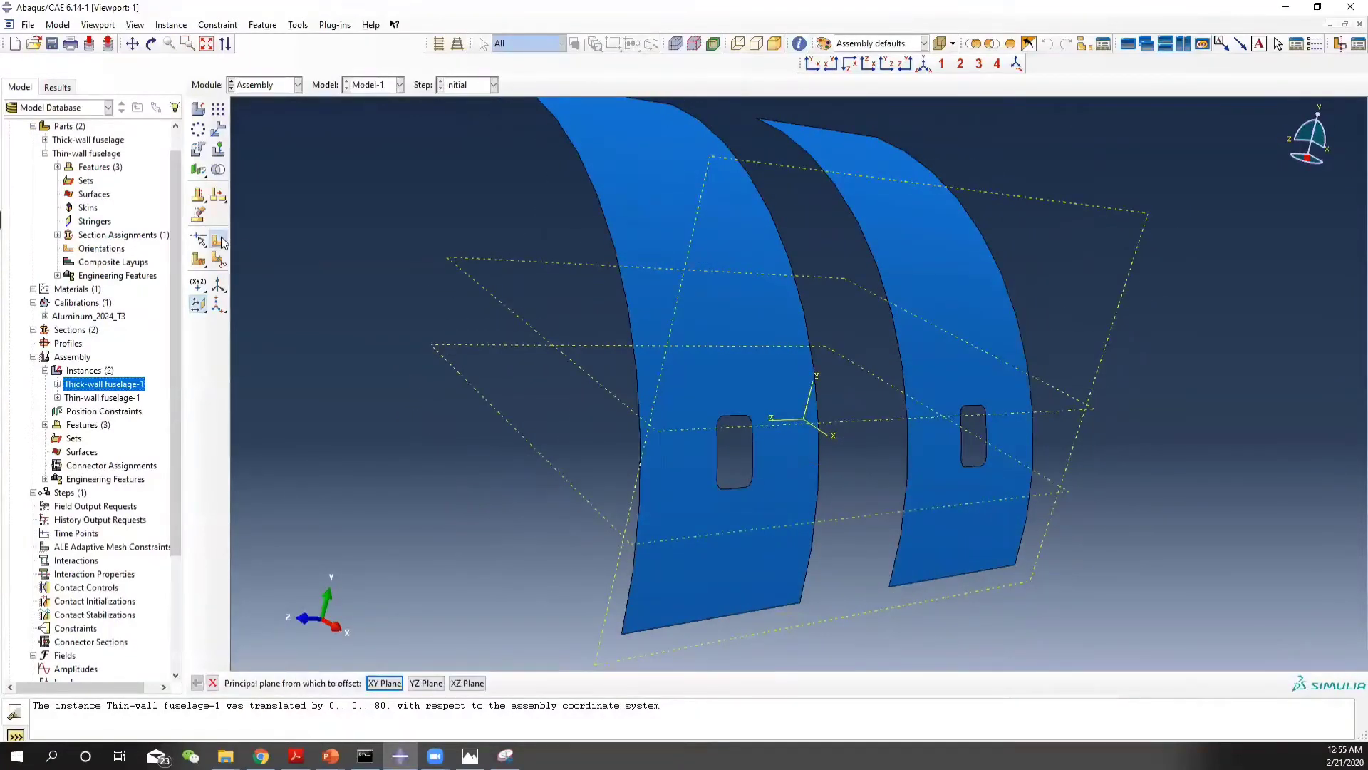
Partition the faces of both fuselage instances with the lower horizontal datum plane, below the window cutouts
click(221, 242)
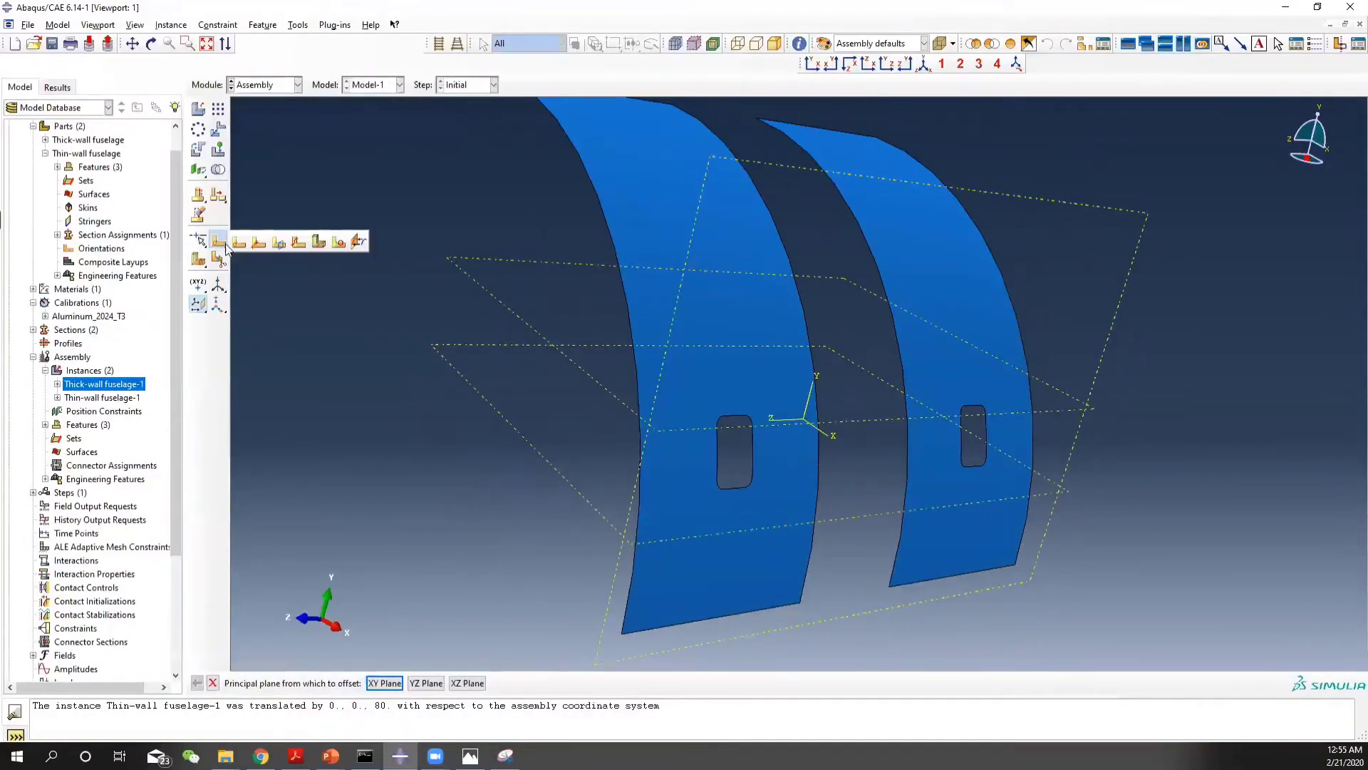
click(278, 244)
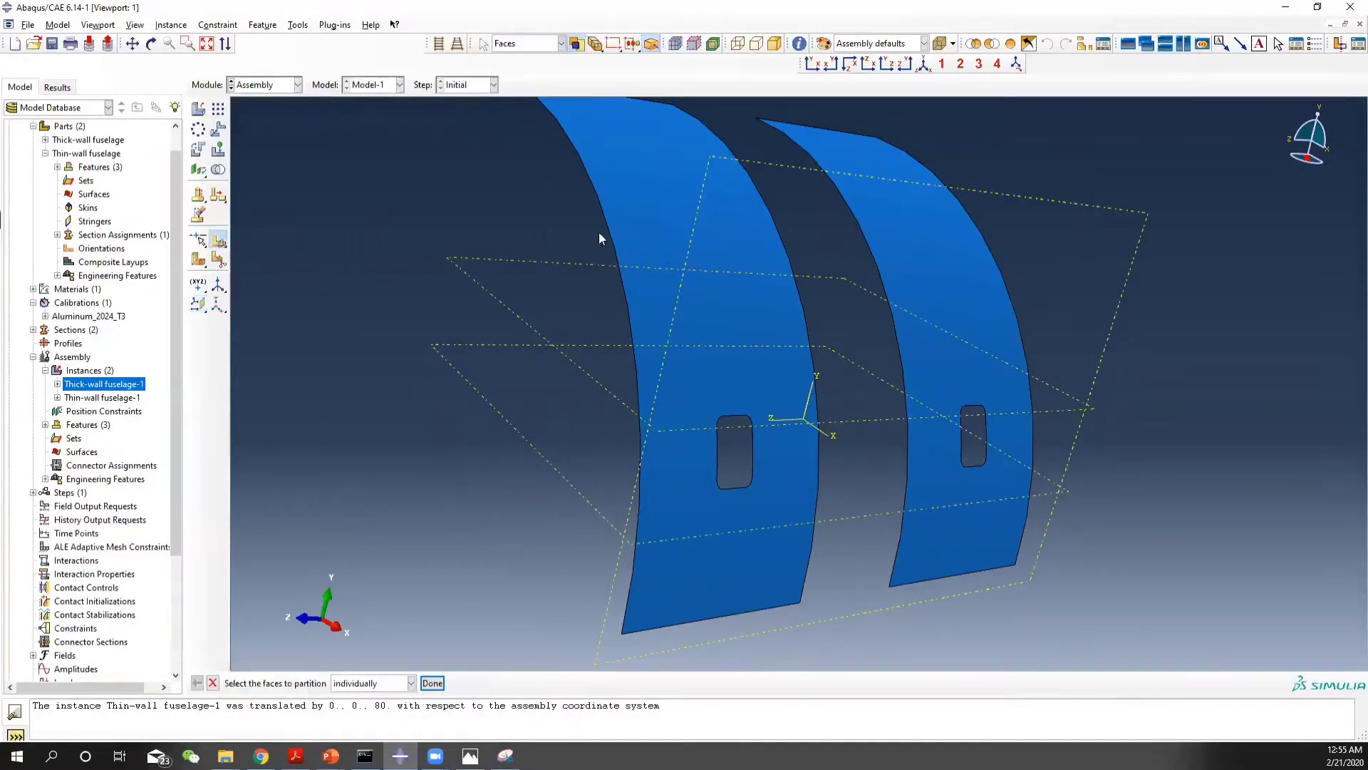
click(655, 202)
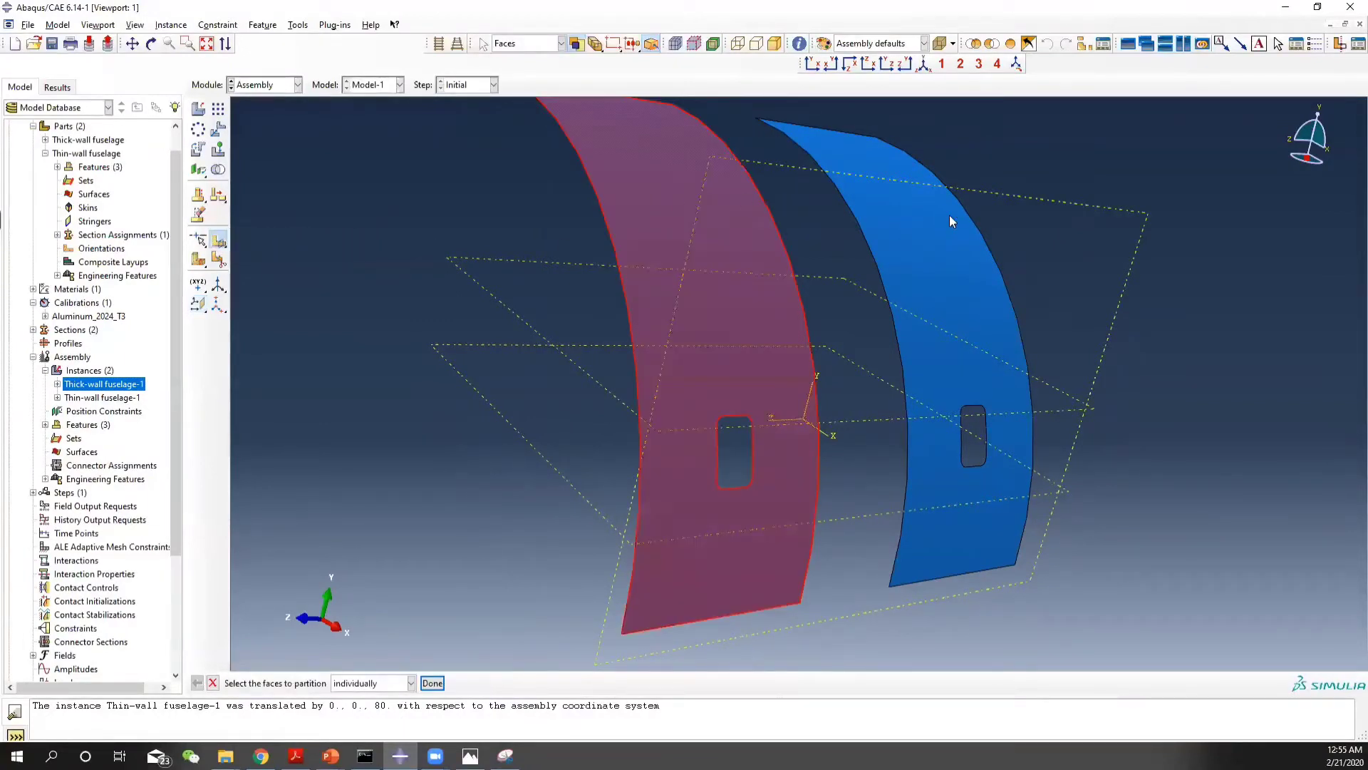
shift+click(941, 260)
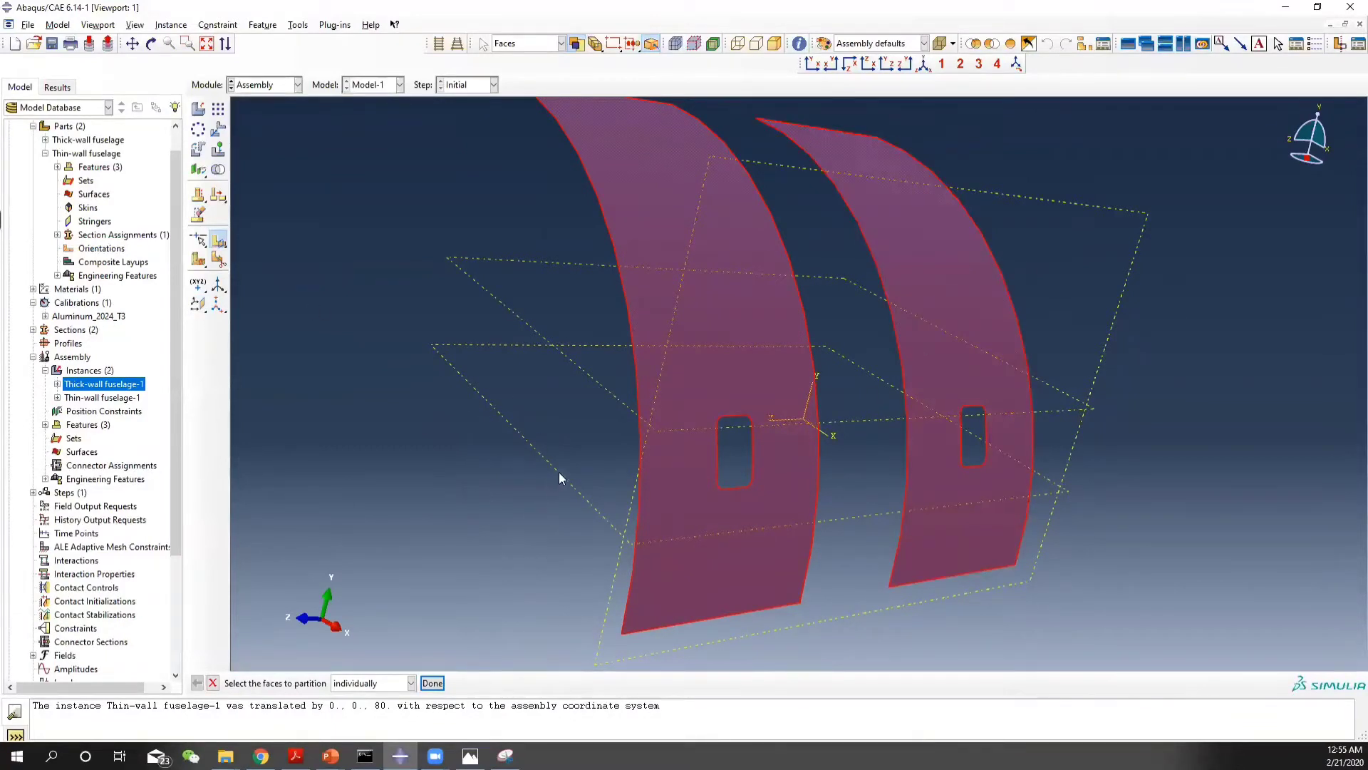
click(431, 683)
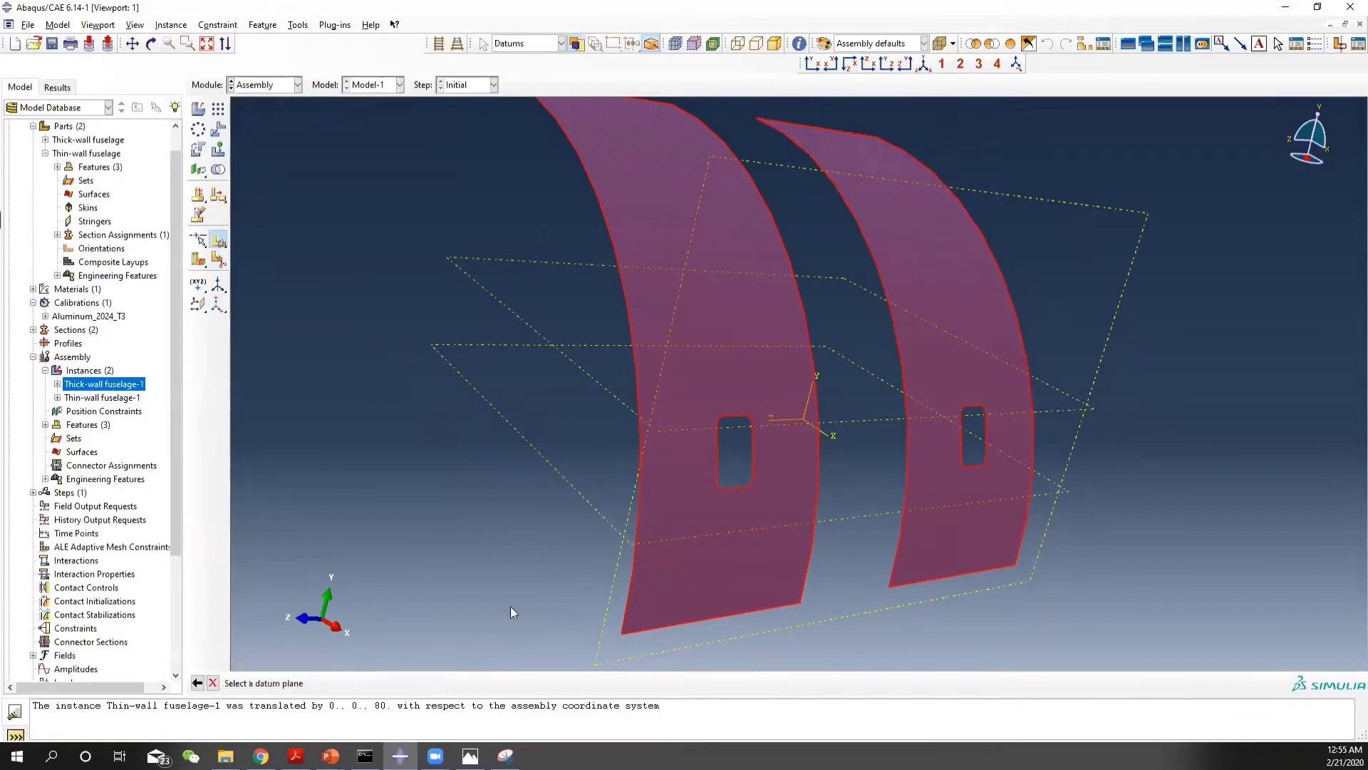
click(560, 469)
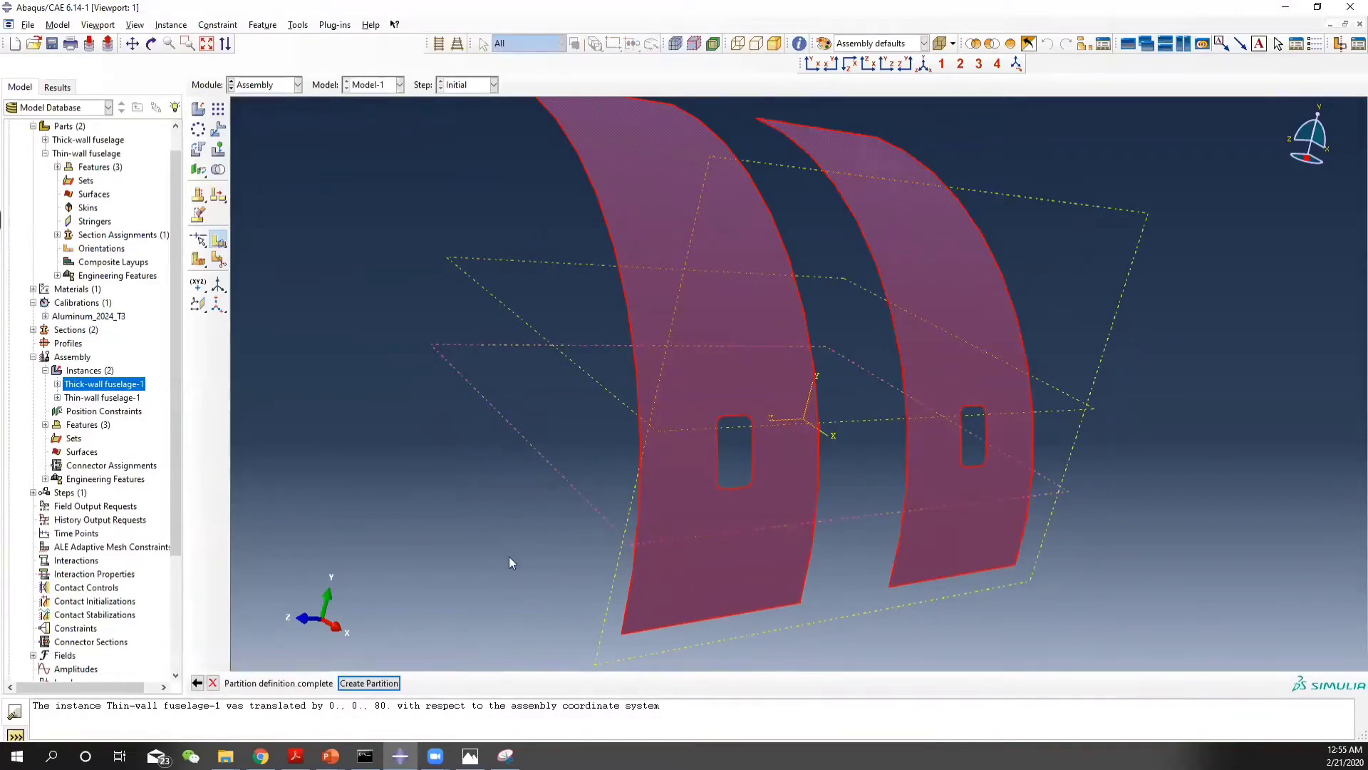
middle_click(468, 560)
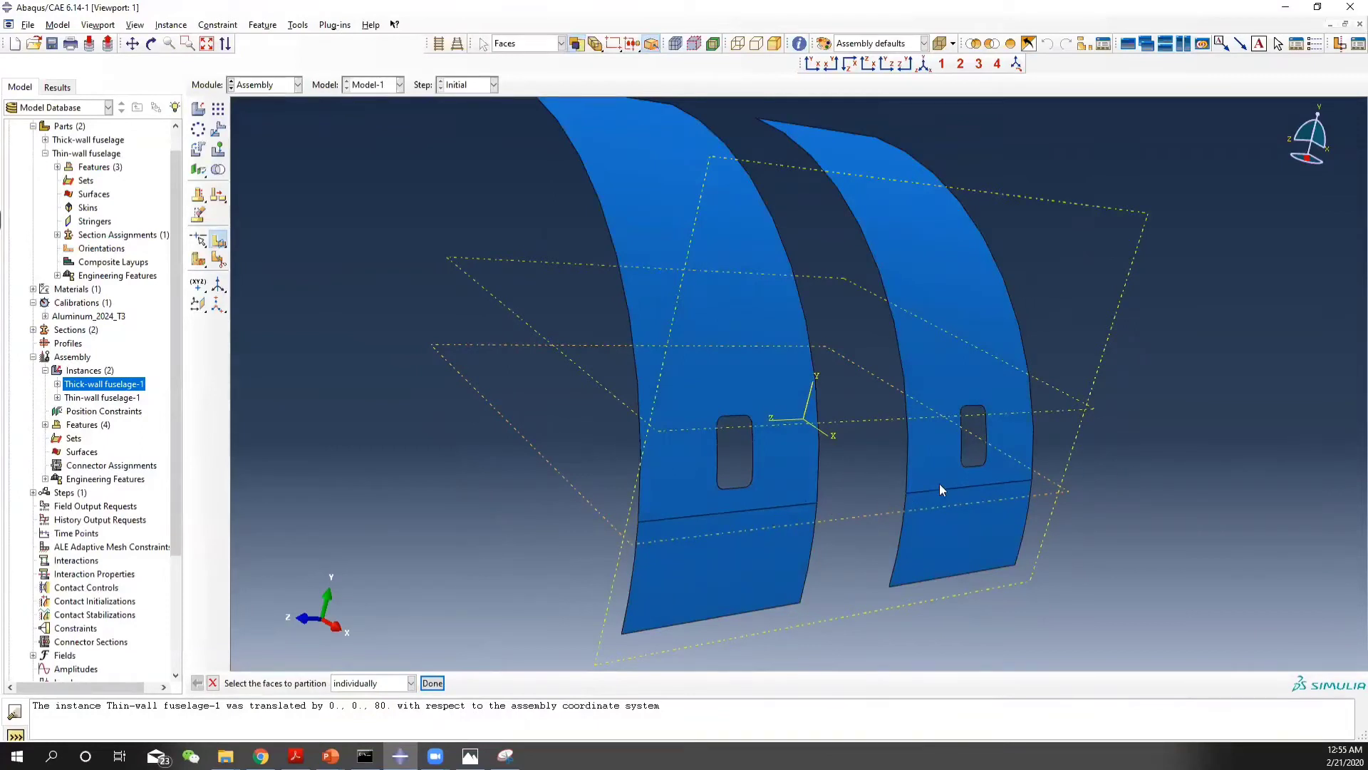
Partition the two large window-side faces above the first partition line with the upper horizontal datum plane, above the window cutouts
drag(541, 212, 1160, 366)
click(432, 682)
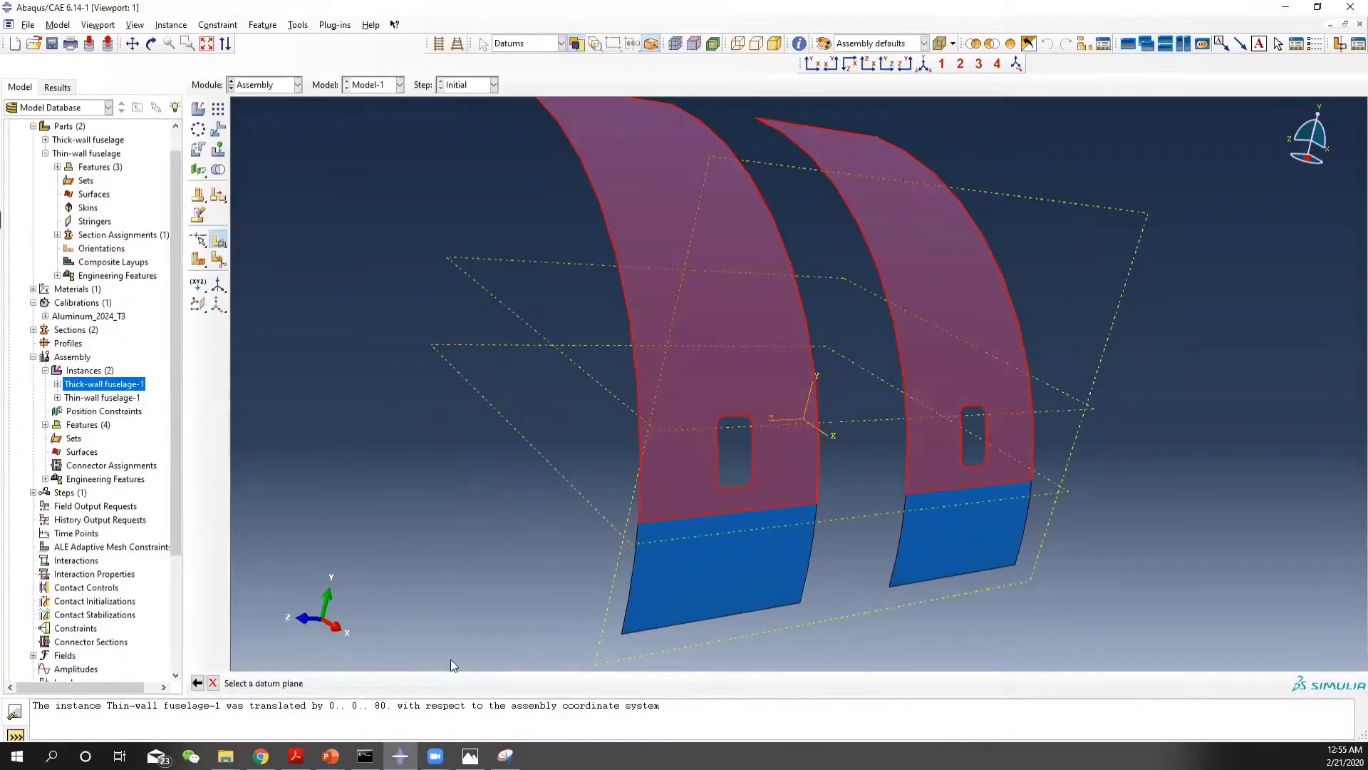
click(561, 347)
click(197, 683)
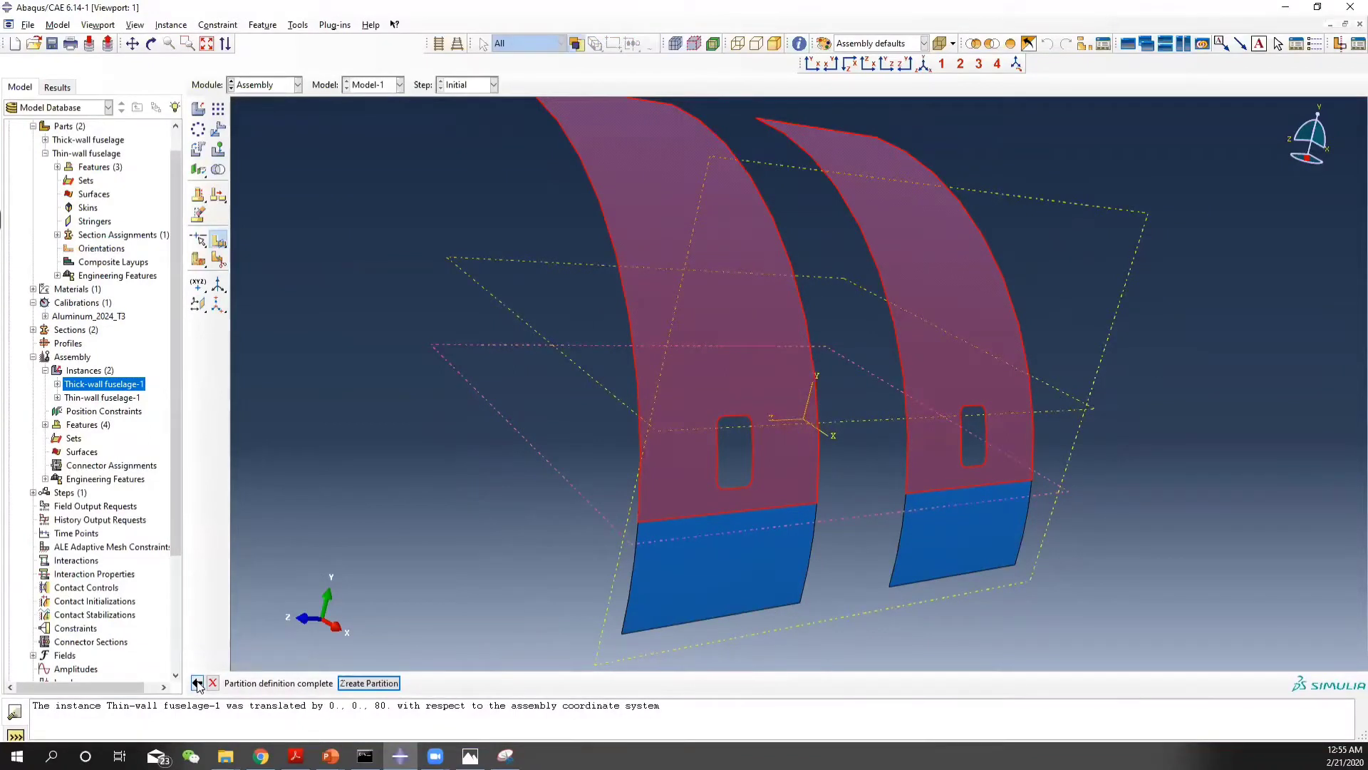
click(515, 314)
click(369, 682)
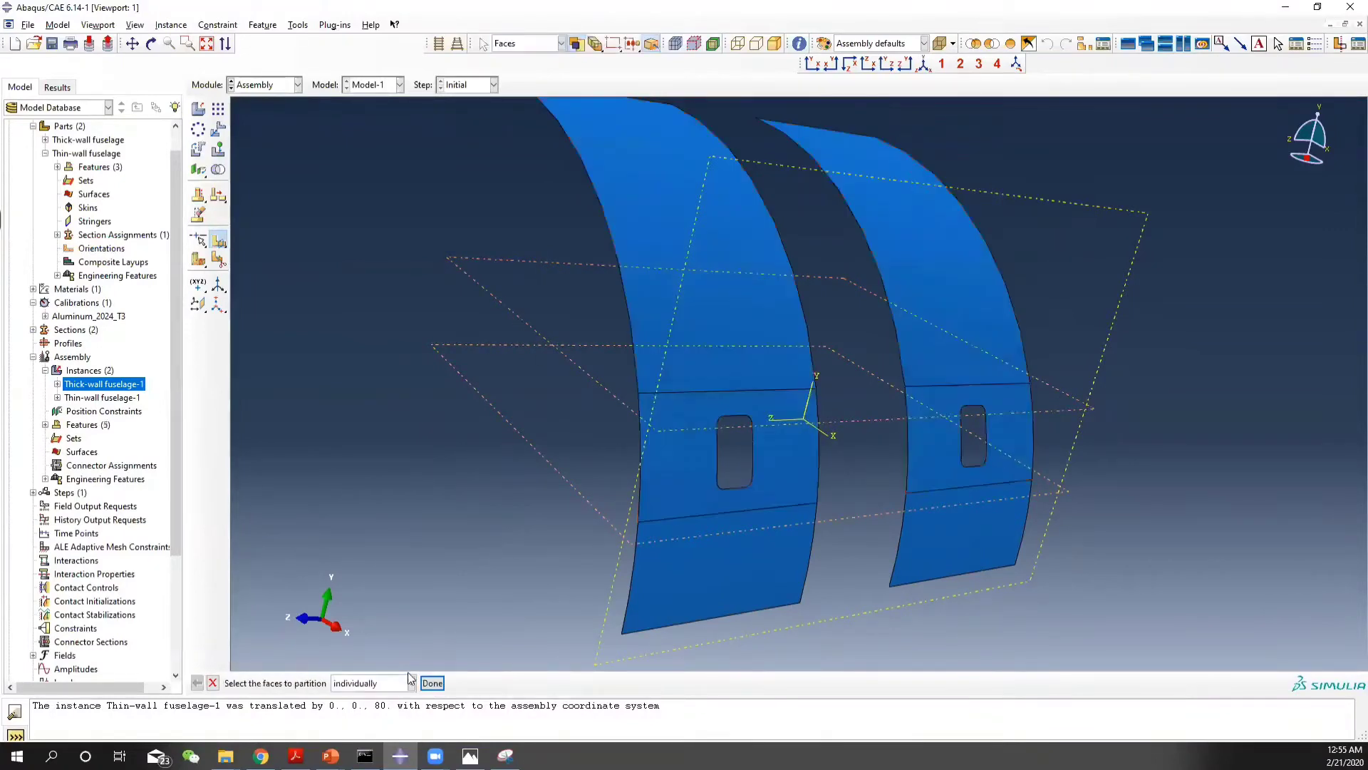
ctrl+alt+drag(1052, 415, 696, 244)
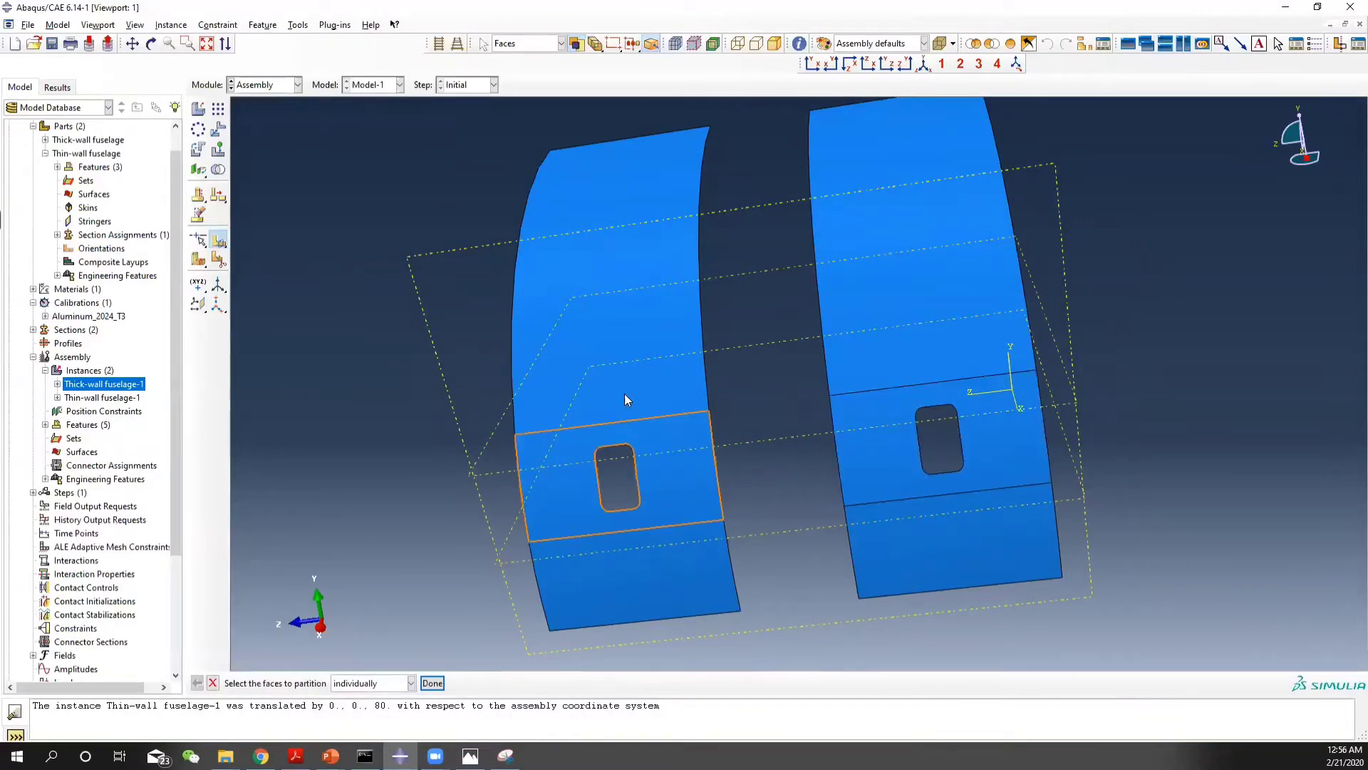
In the Step module, create a Static, General step named Static following the Initial step
click(260, 86)
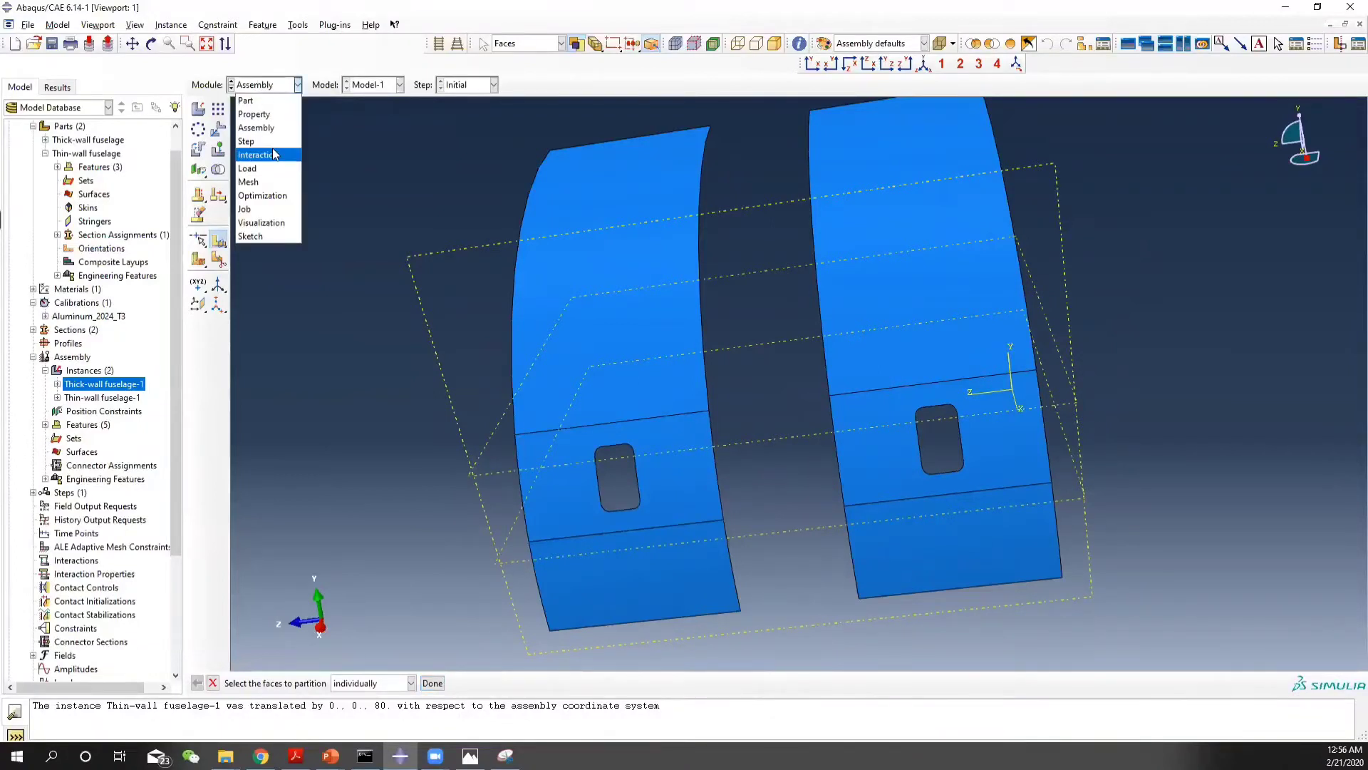
click(249, 141)
click(219, 111)
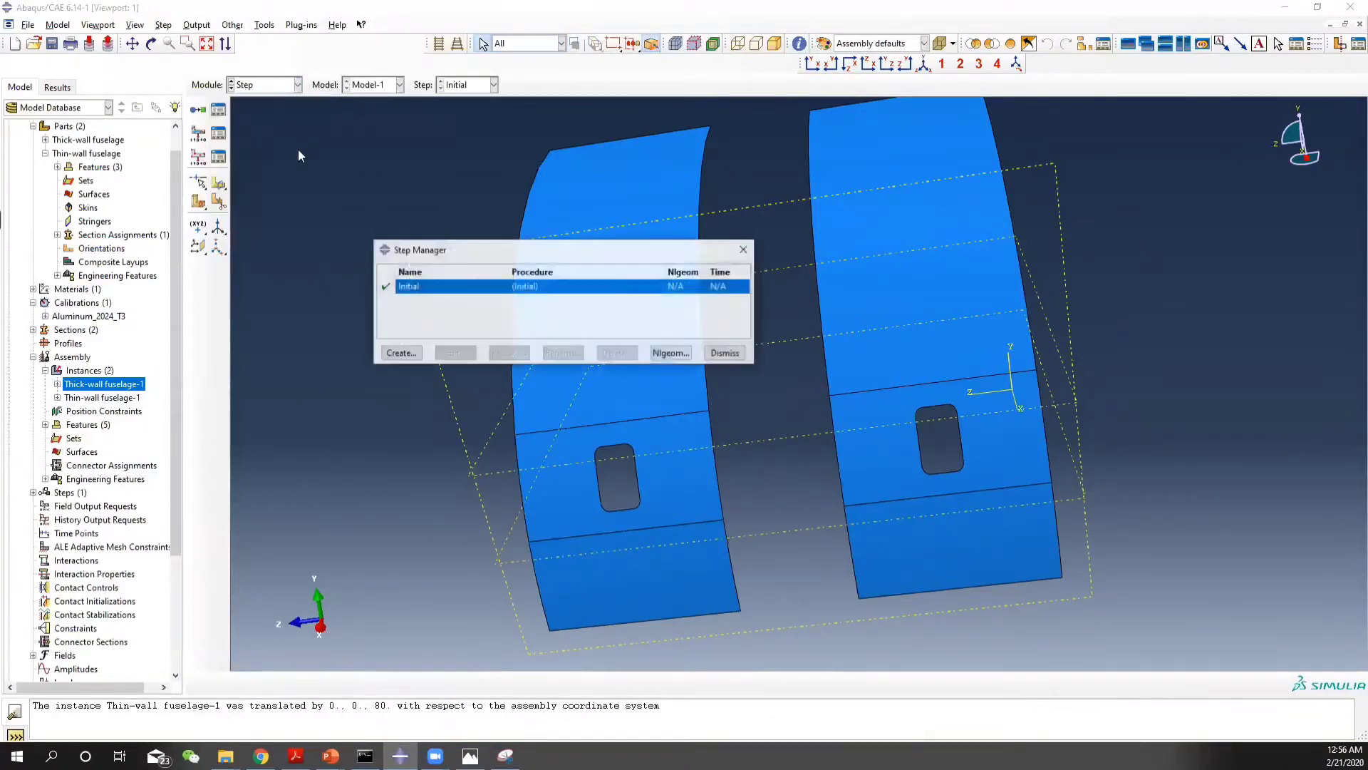
click(401, 352)
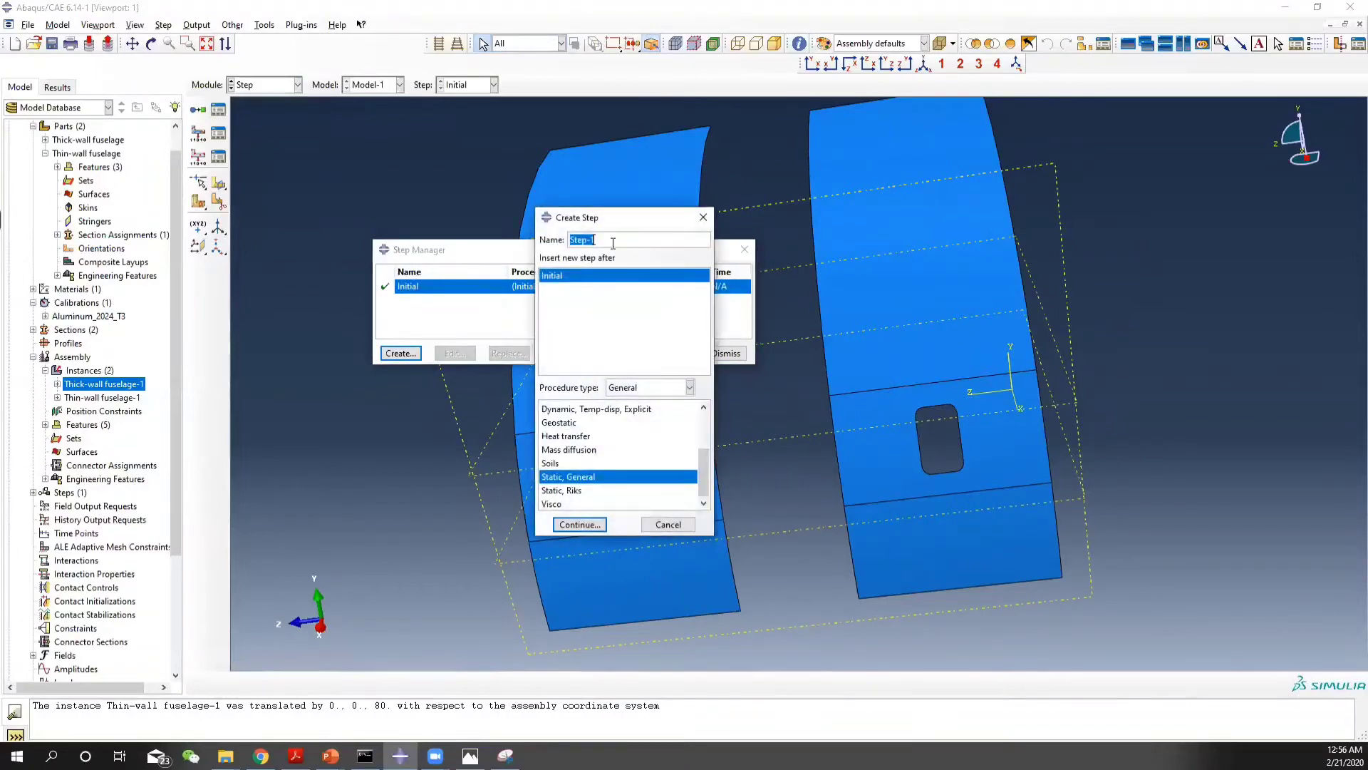
text(Static)
click(589, 533)
Turn on Nlgeom for the Static step and set its initial increment size to 1e-4
drag(261, 143, 533, 156)
click(452, 282)
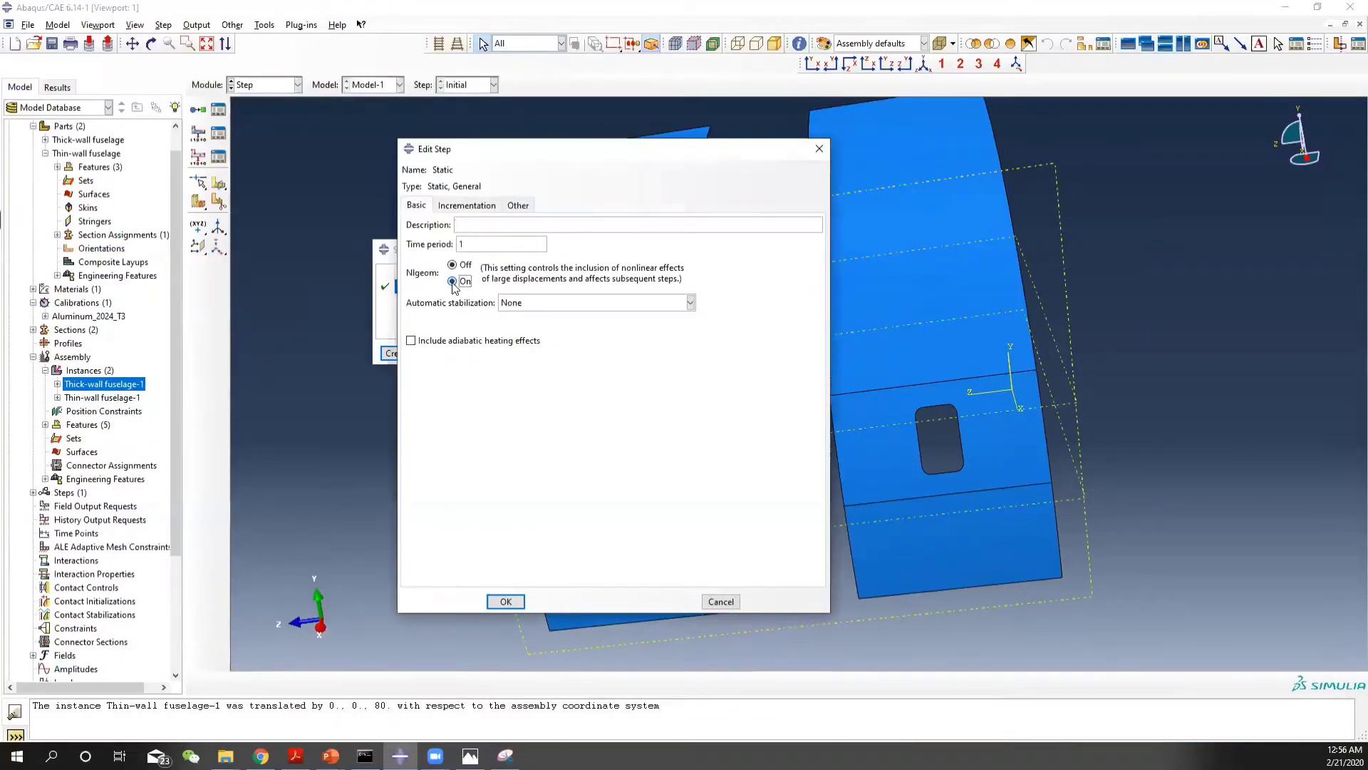
click(470, 206)
double_click(499, 276)
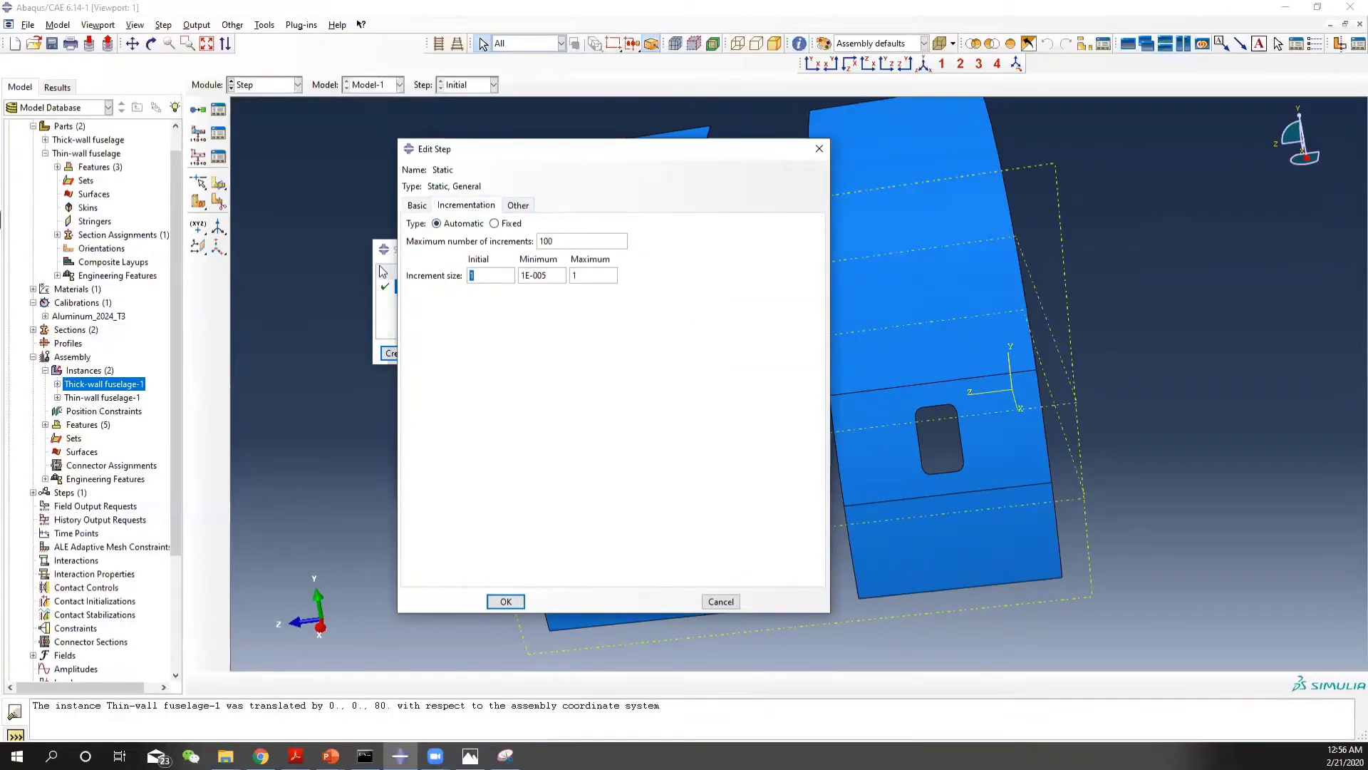
text(1e-4)
drag(555, 277, 502, 275)
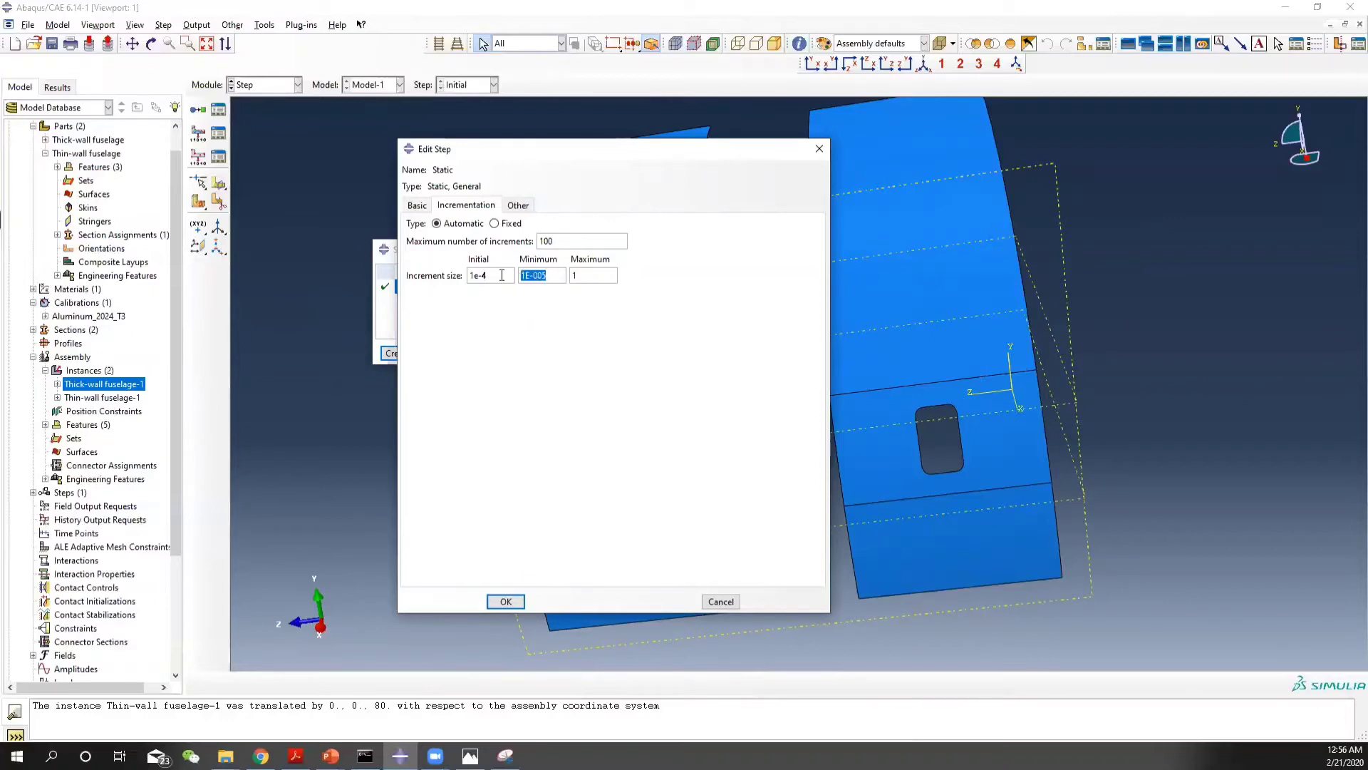
Check the basic and incrementation settings of the Static step, accept the step definition and close the step manager
click(419, 206)
click(464, 207)
click(419, 205)
click(450, 206)
click(425, 206)
click(442, 207)
click(426, 207)
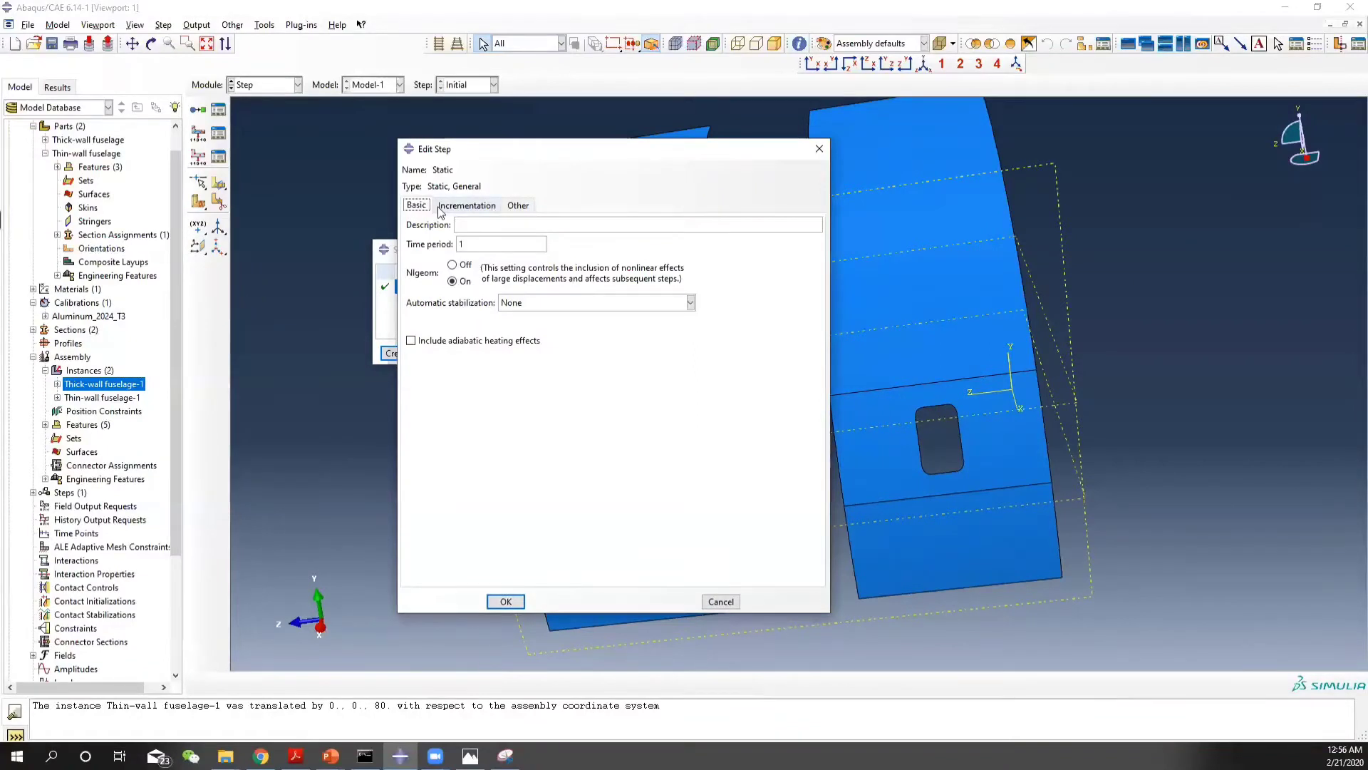
click(506, 602)
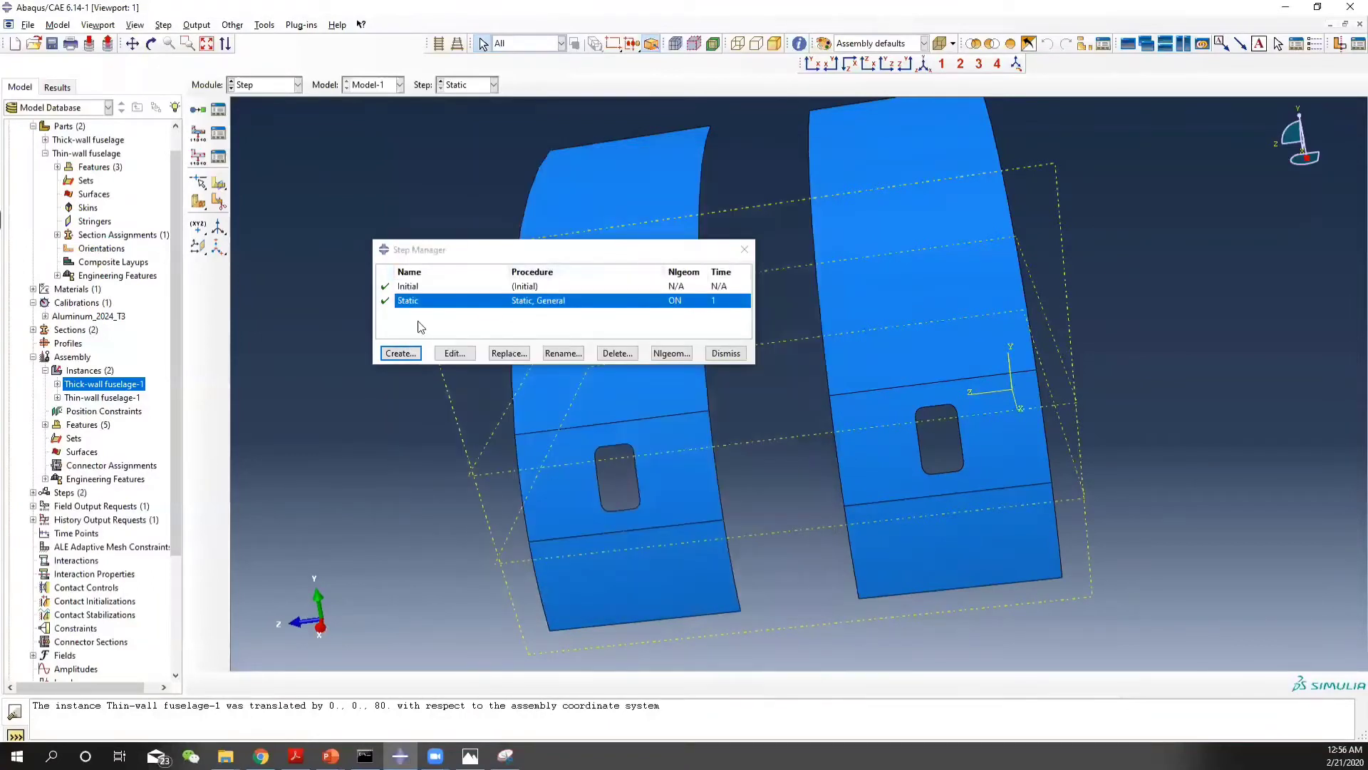
click(745, 248)
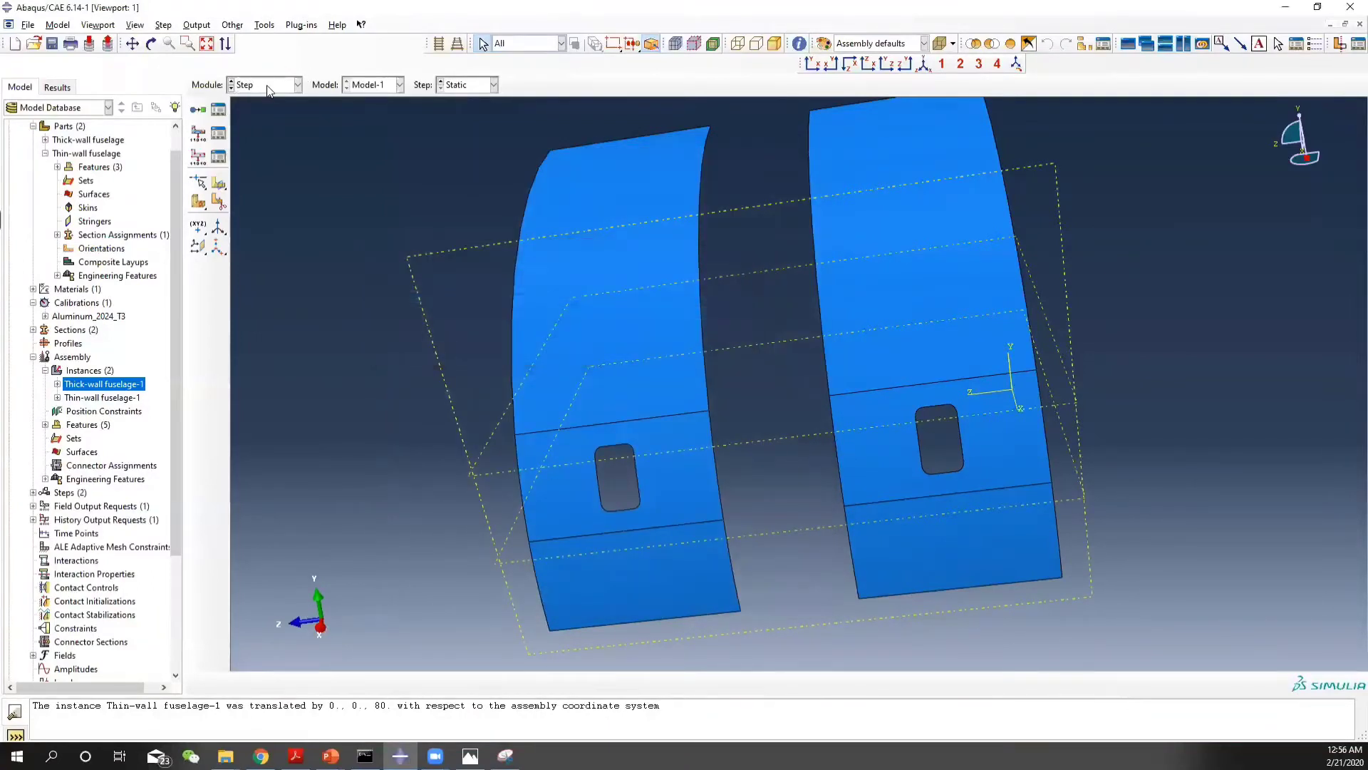
Examine which stress and strain variables the Static step's field output request F-Output-1 includes
click(218, 133)
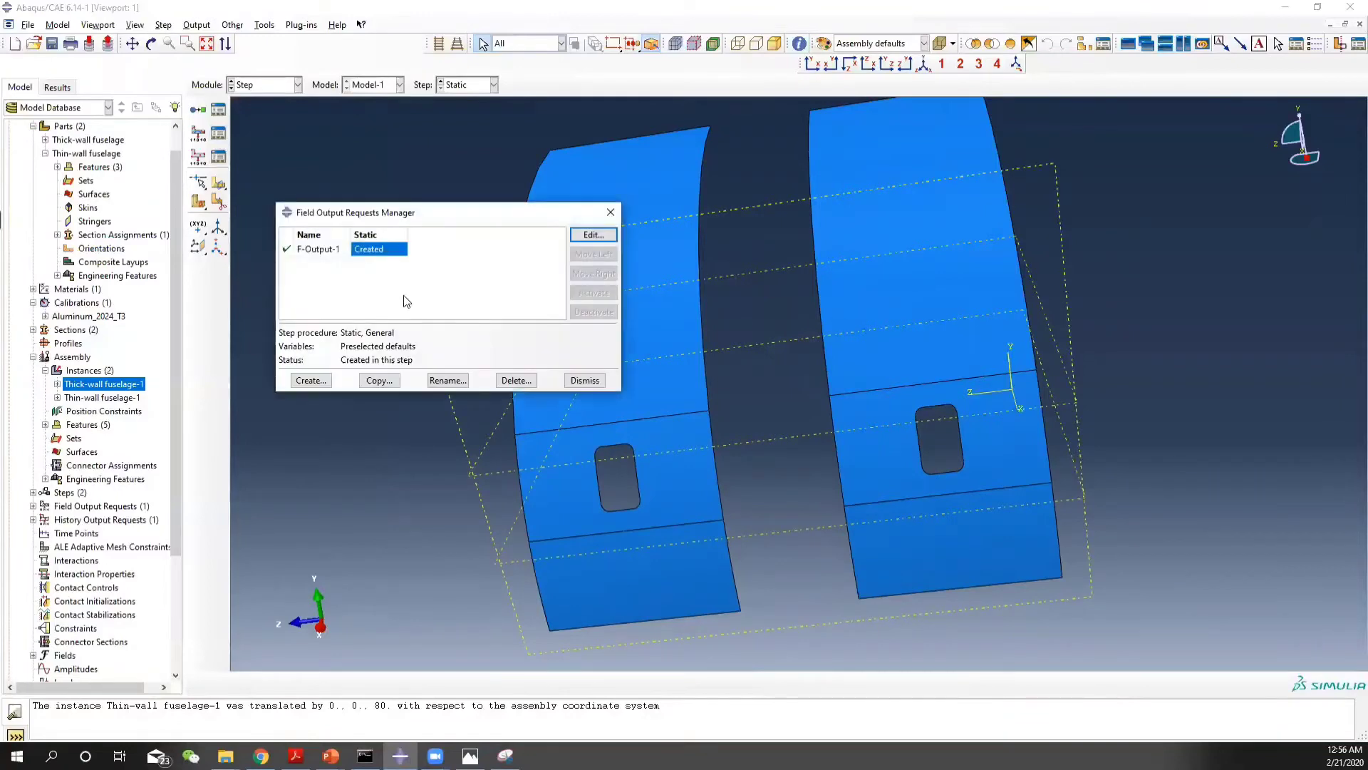
click(593, 235)
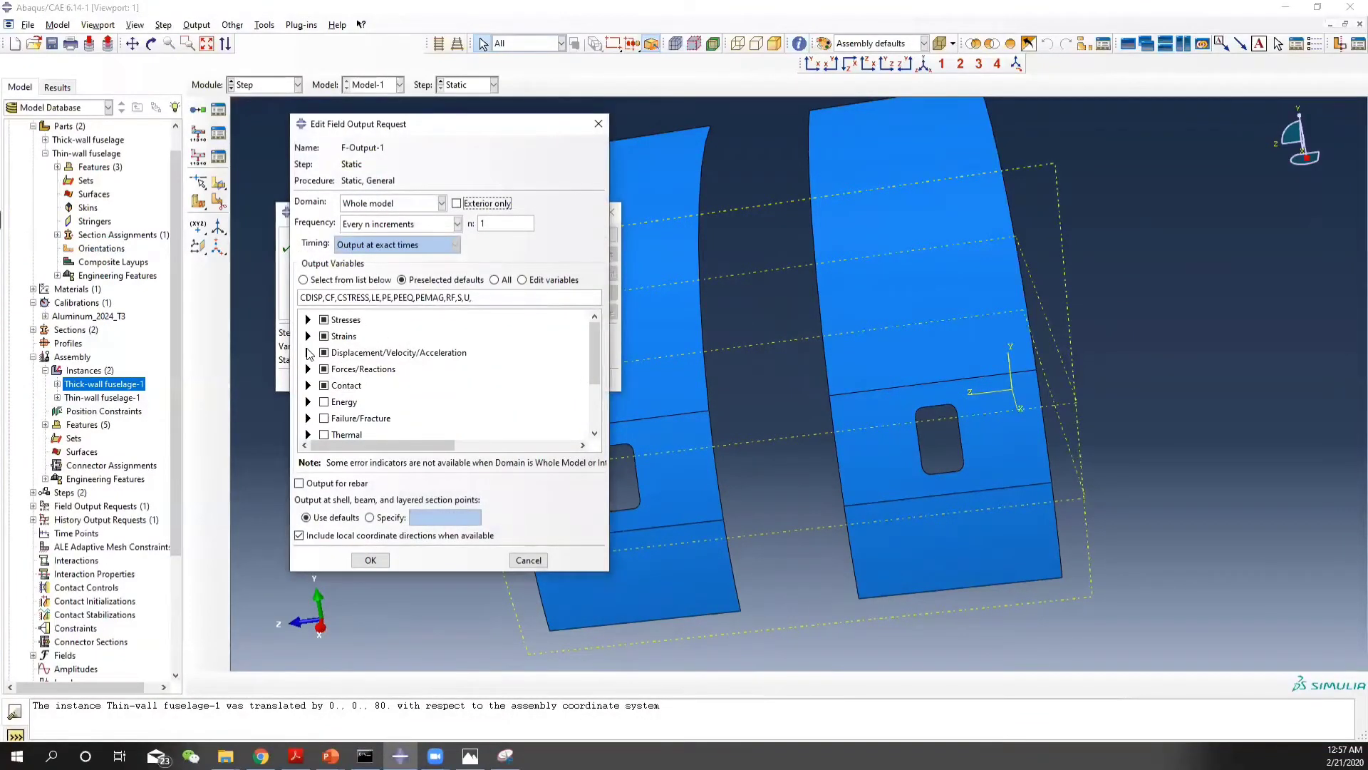
click(308, 320)
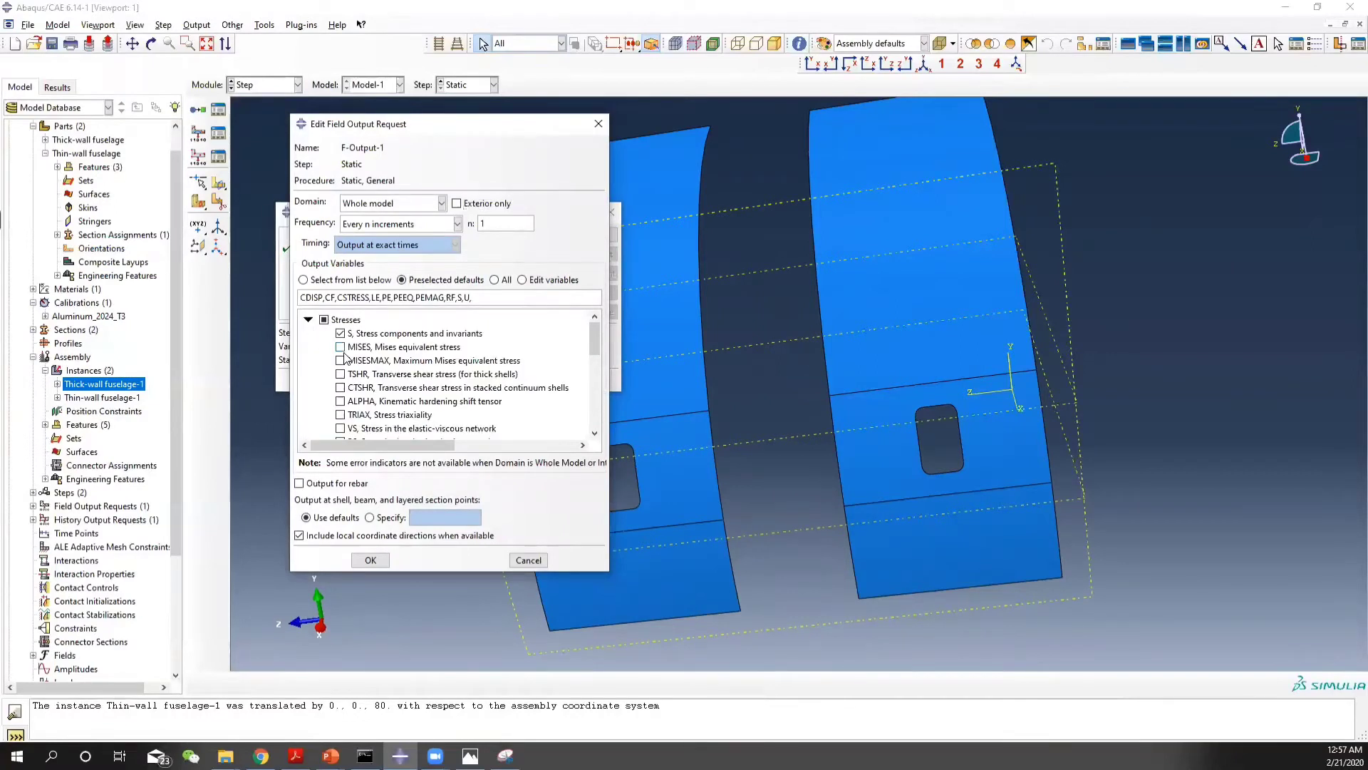
click(308, 320)
click(308, 336)
scroll(390, 356, down, 4)
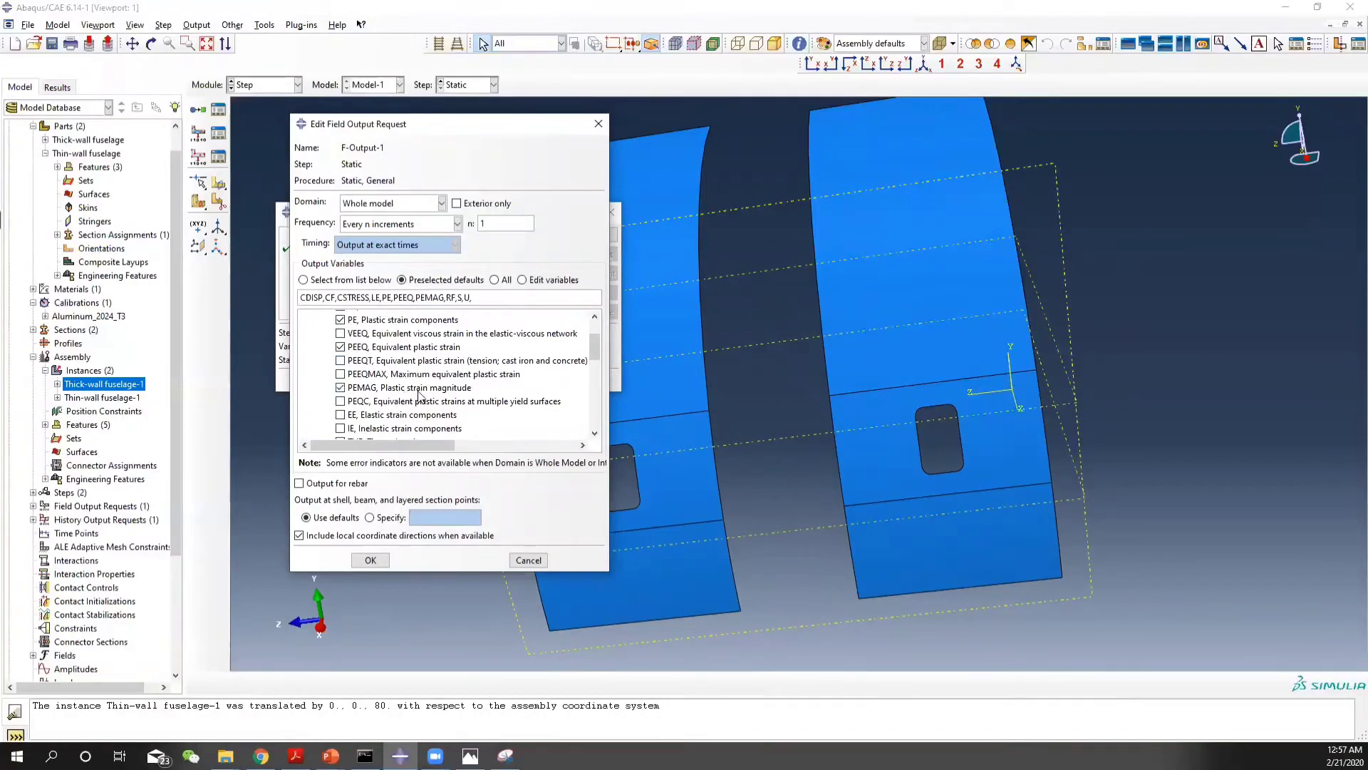
click(379, 561)
click(604, 216)
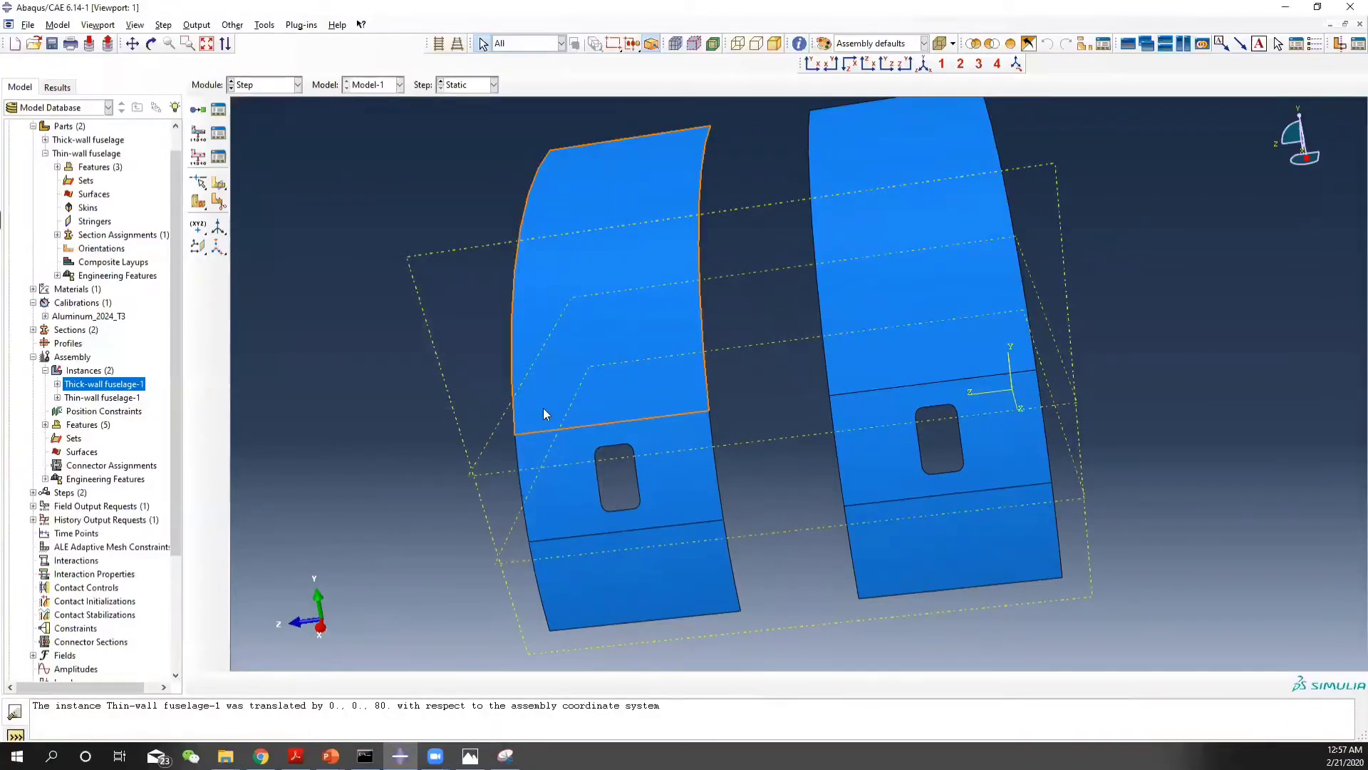
Open the boundary condition manager in the Load module and consult the support diagram on the problem statement slide
click(264, 84)
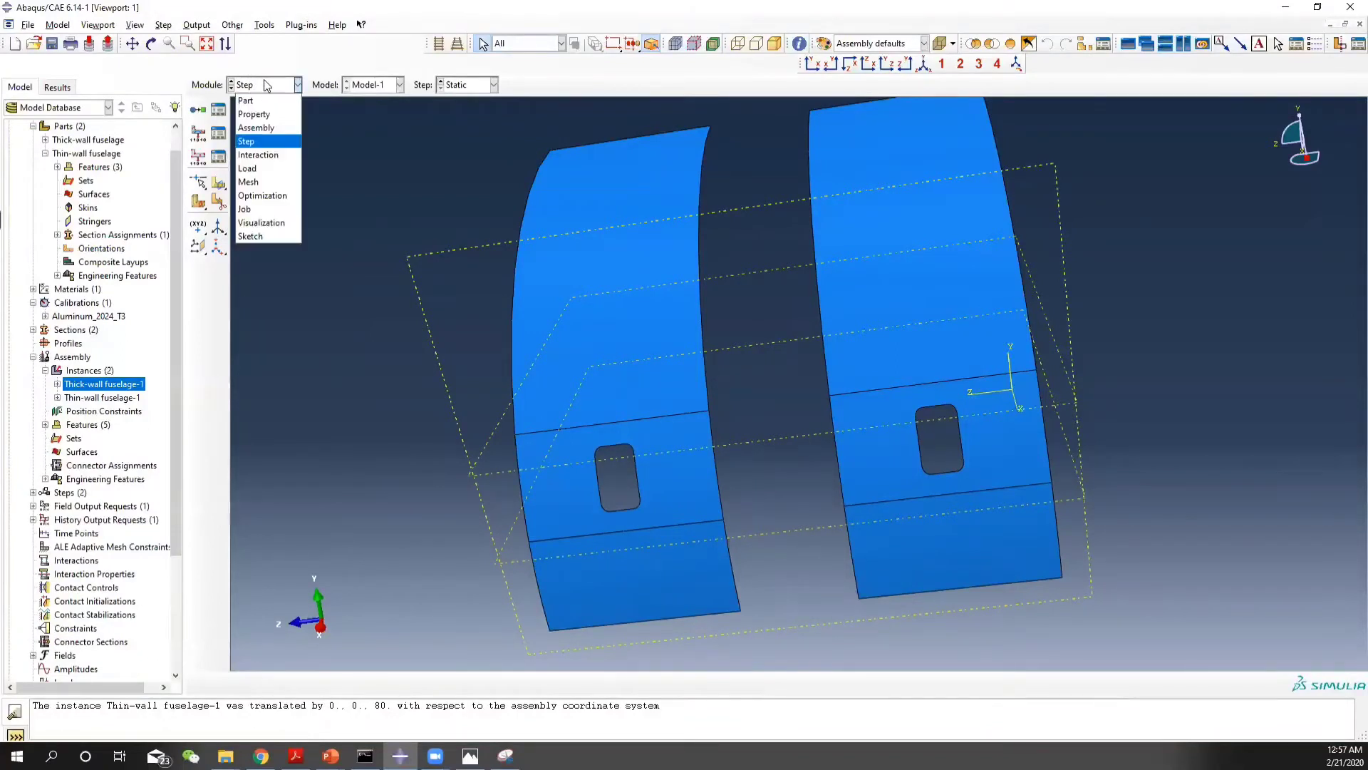
click(264, 168)
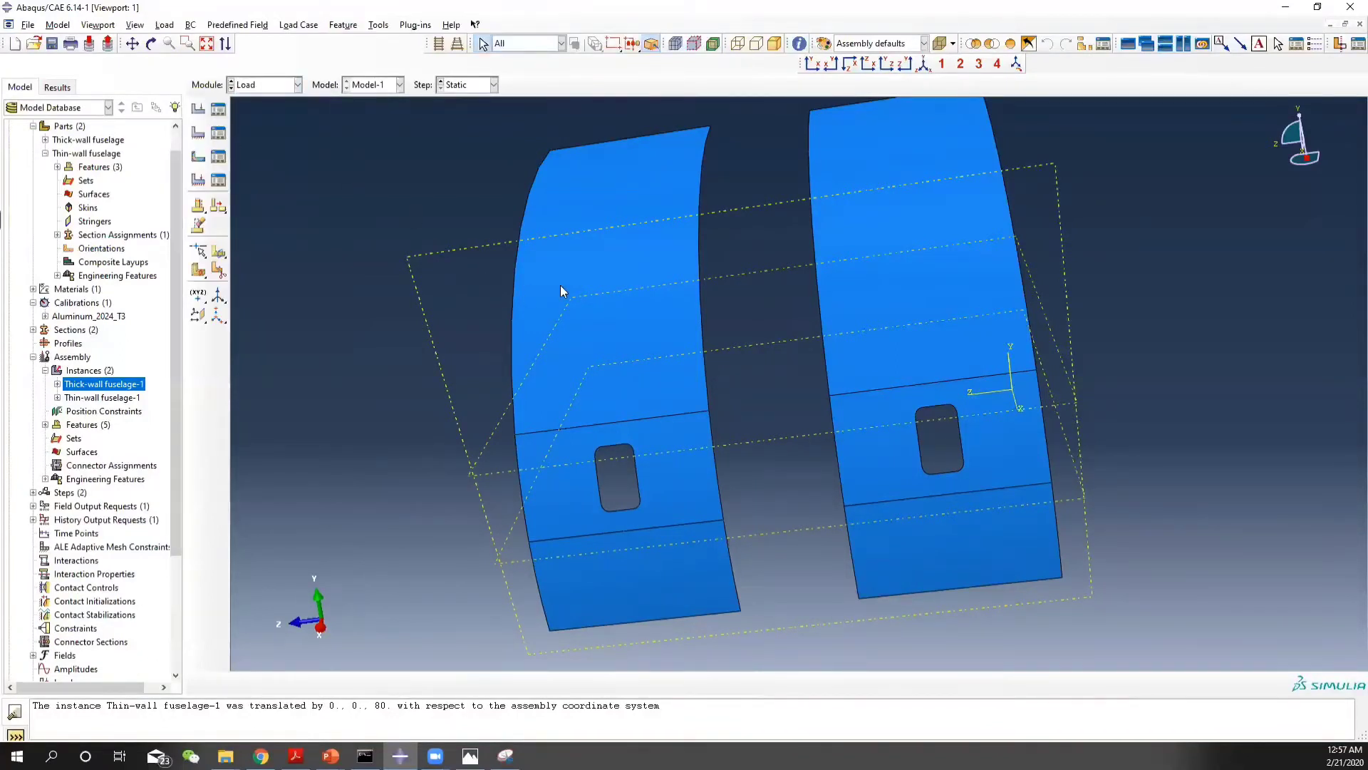
click(218, 133)
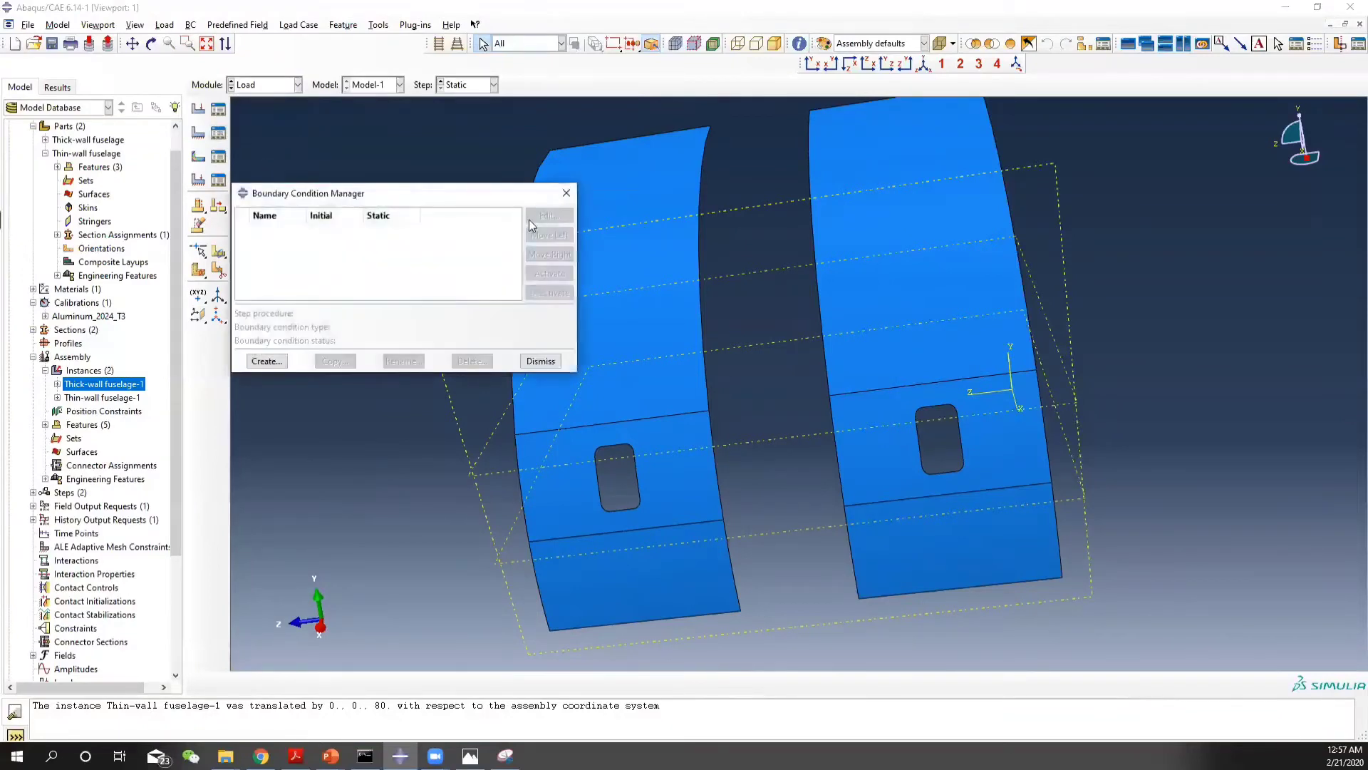
key(alt+Tab)
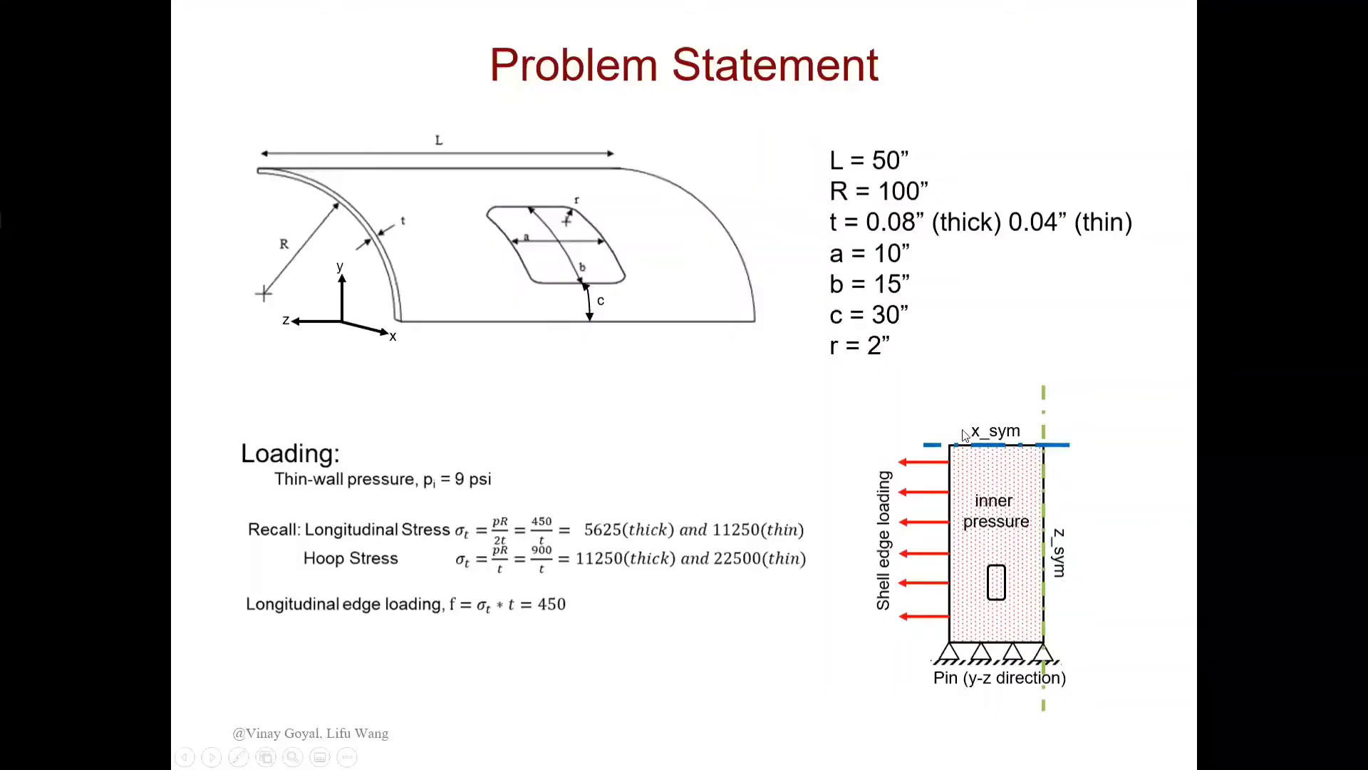
key(alt+Tab)
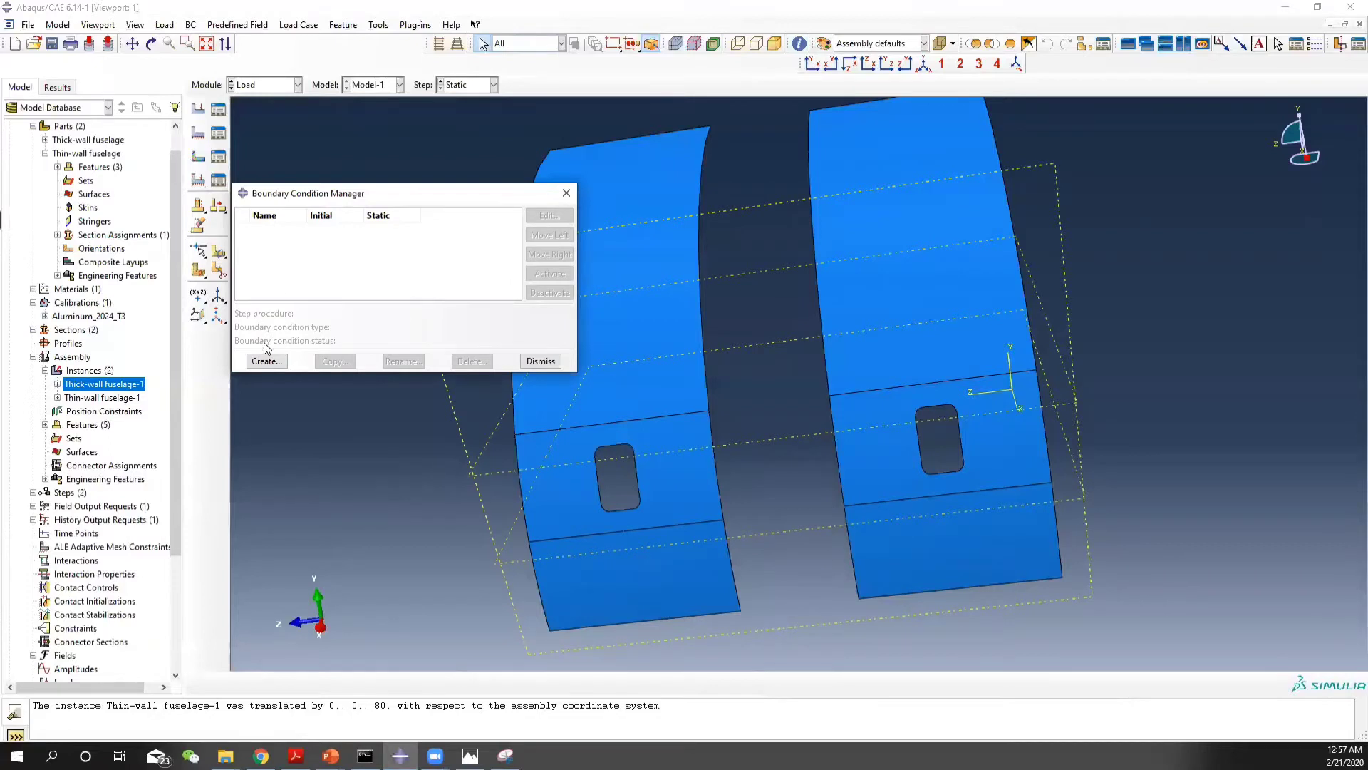
Create a mechanical Symmetry/Antisymmetry/Encastre boundary condition named x_sym in the Initial step
click(266, 361)
click(316, 244)
click(289, 258)
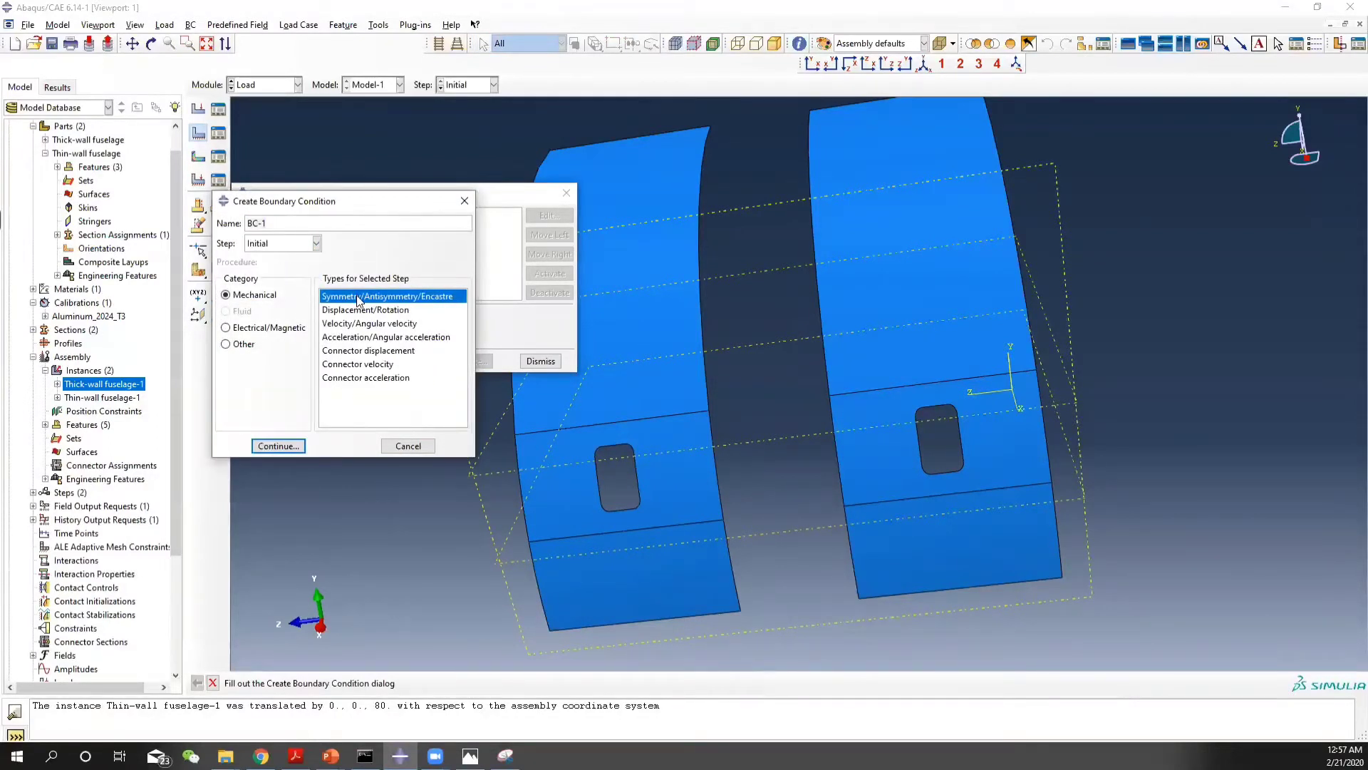
drag(278, 222, 135, 213)
text(x_sym)
click(260, 446)
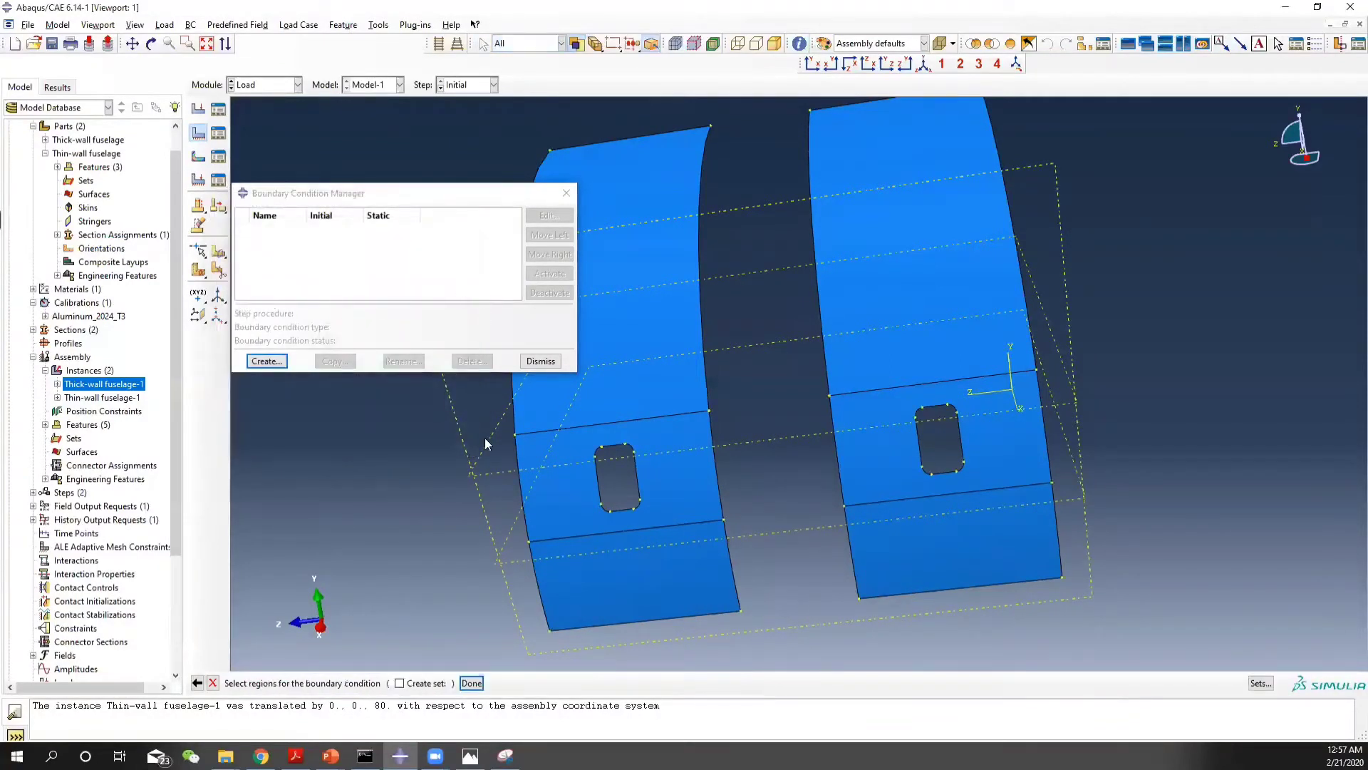
Apply x_sym to the straight top edges of both fuselage panels with the XSYMM option
ctrl+alt+drag(834, 207, 681, 311)
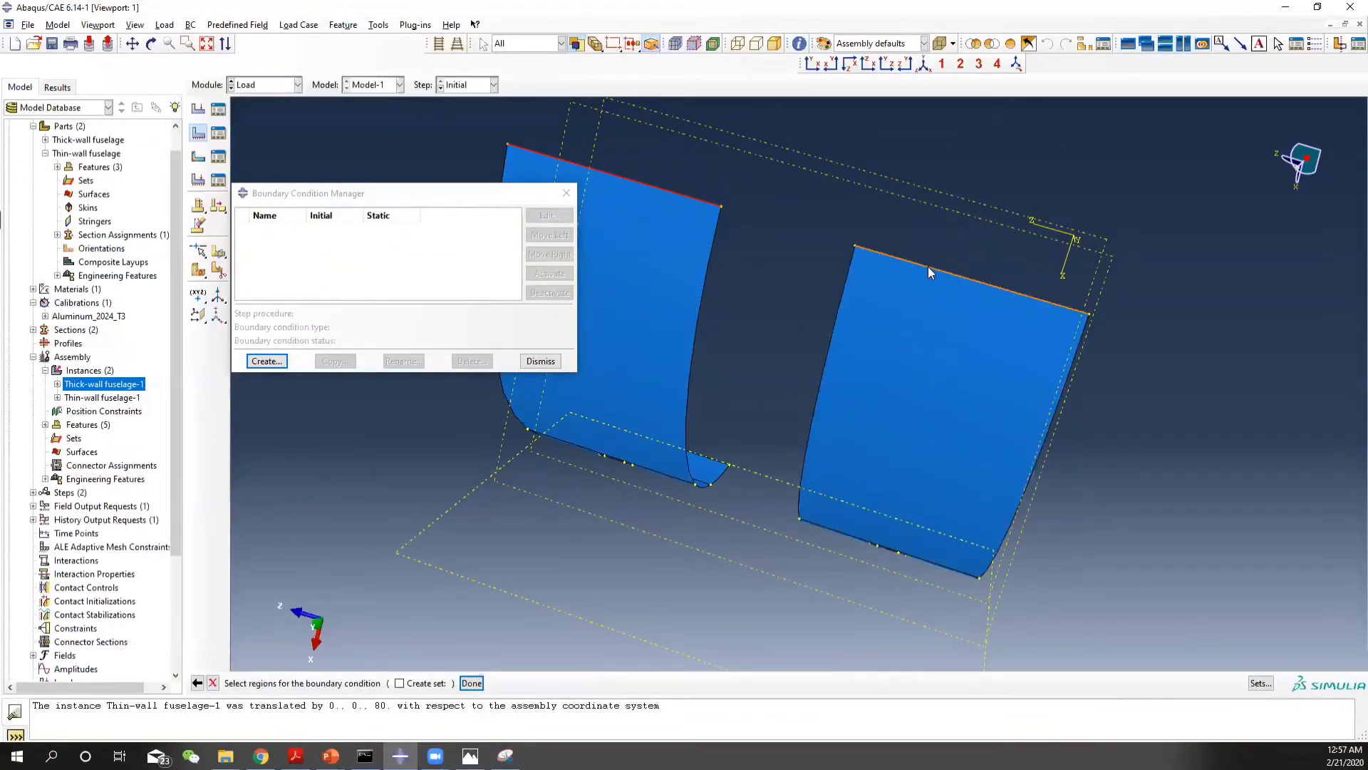
ctrl+alt+drag(1022, 479, 789, 499)
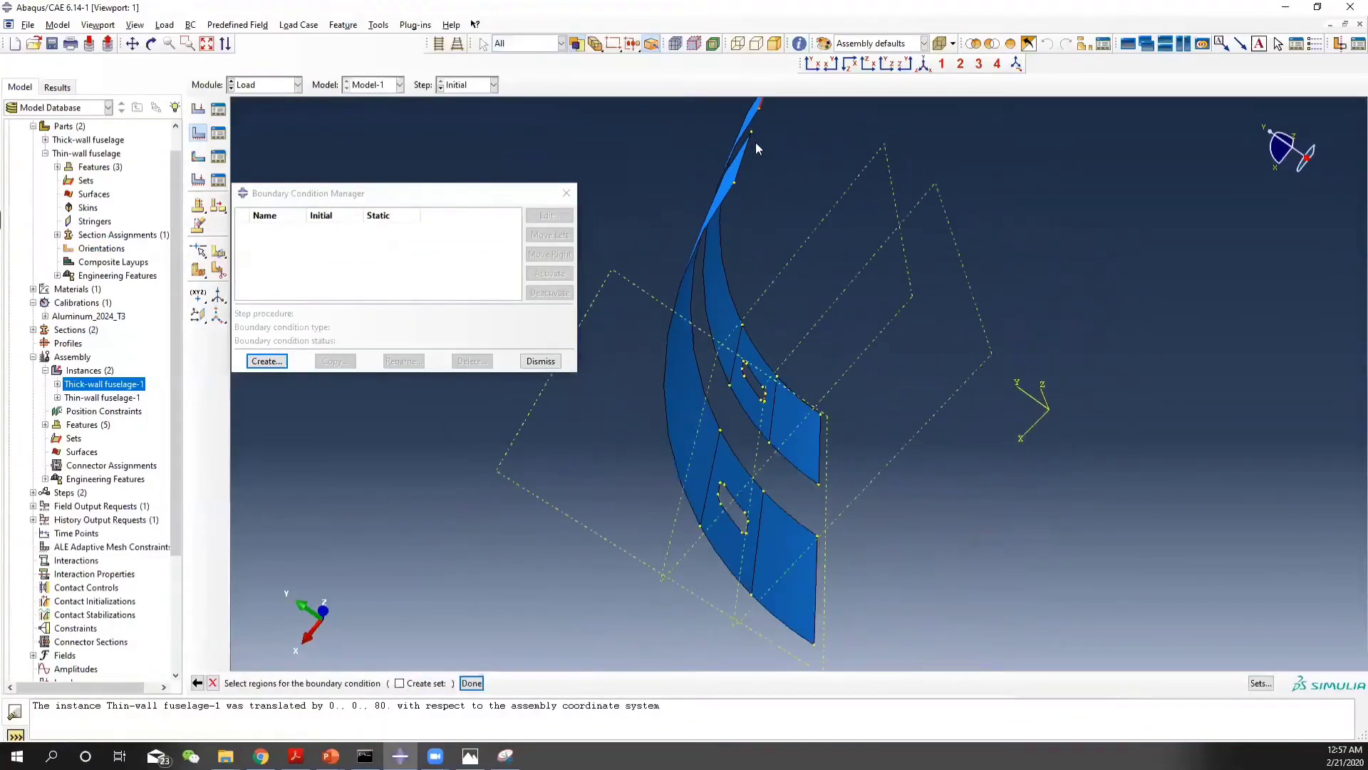
ctrl+alt+middle_drag(755, 143, 638, 355)
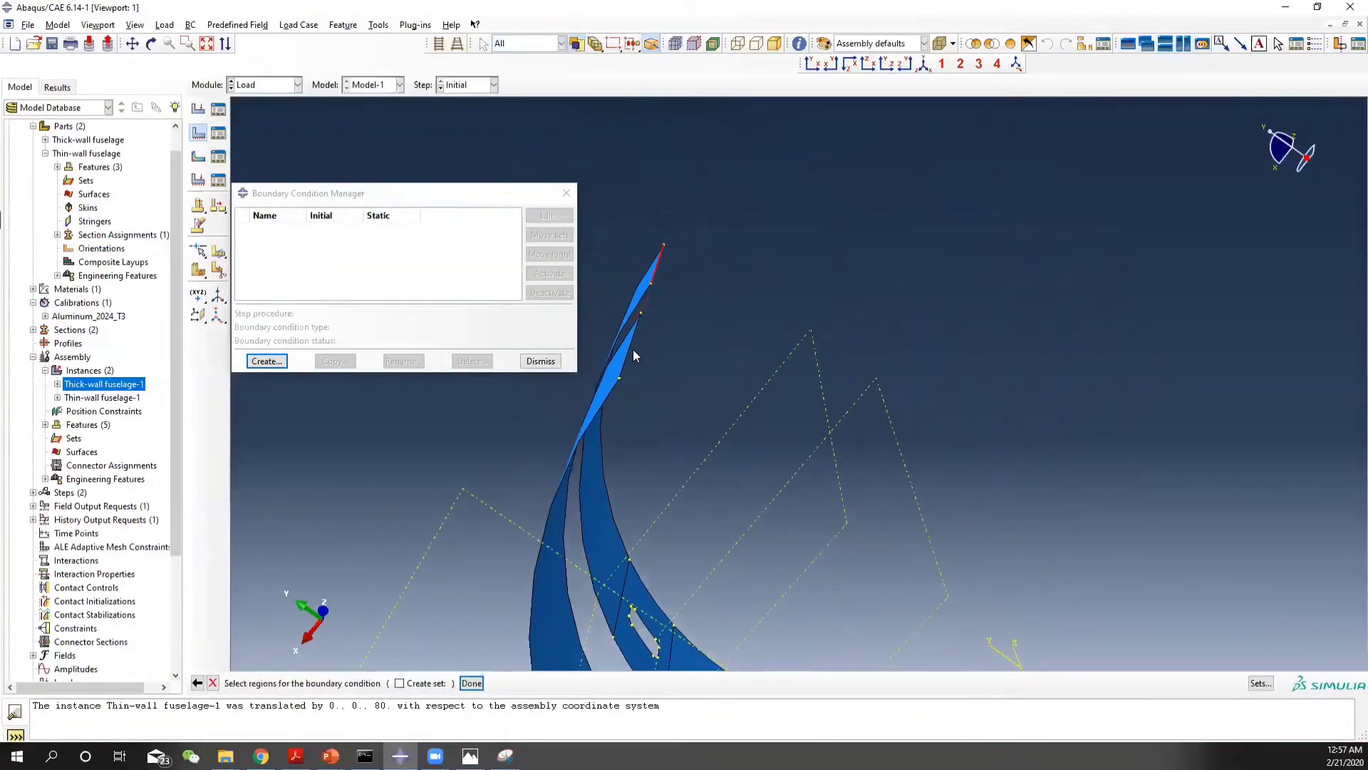
shift+click(629, 357)
click(471, 682)
click(336, 364)
click(372, 491)
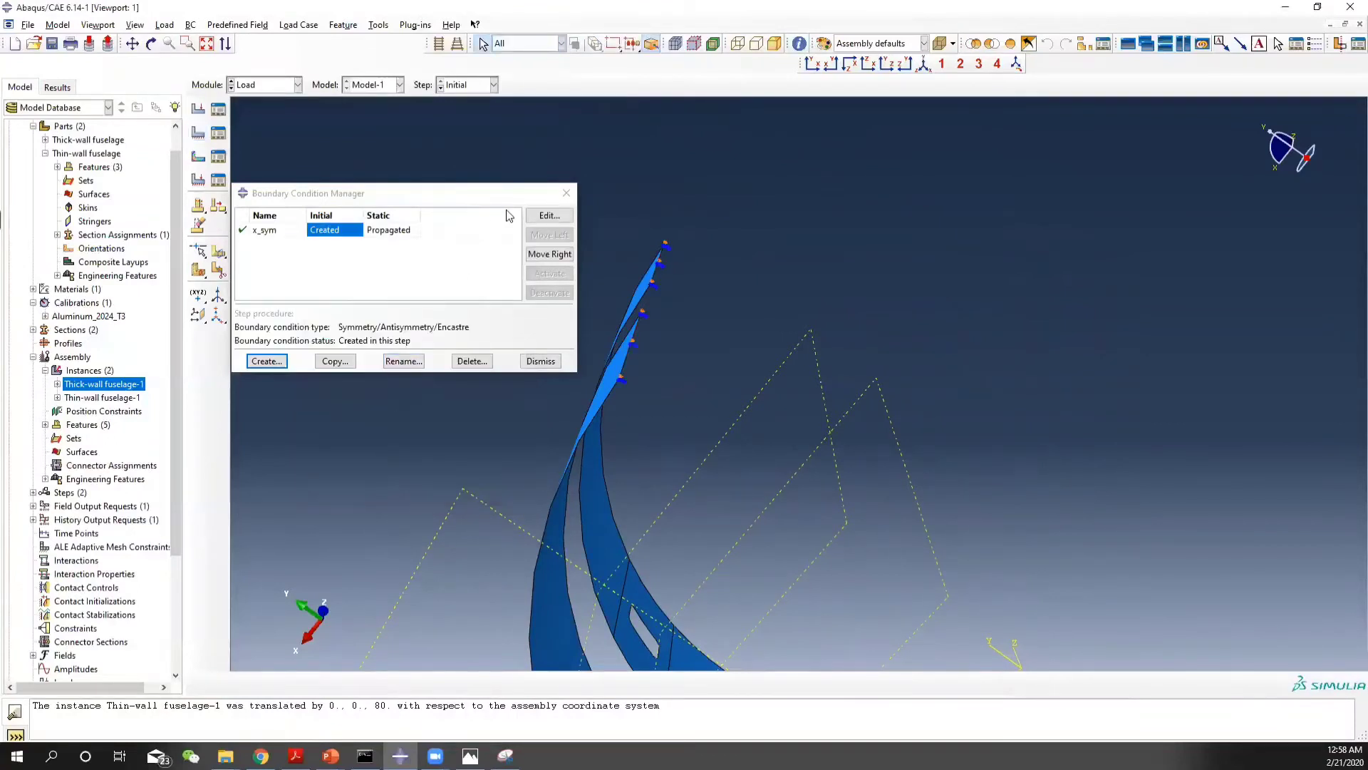
Create a Symmetry/Antisymmetry/Encastre boundary condition named z_sym in the Initial step
scroll(577, 497, down, 2)
ctrl+alt+drag(549, 510, 659, 392)
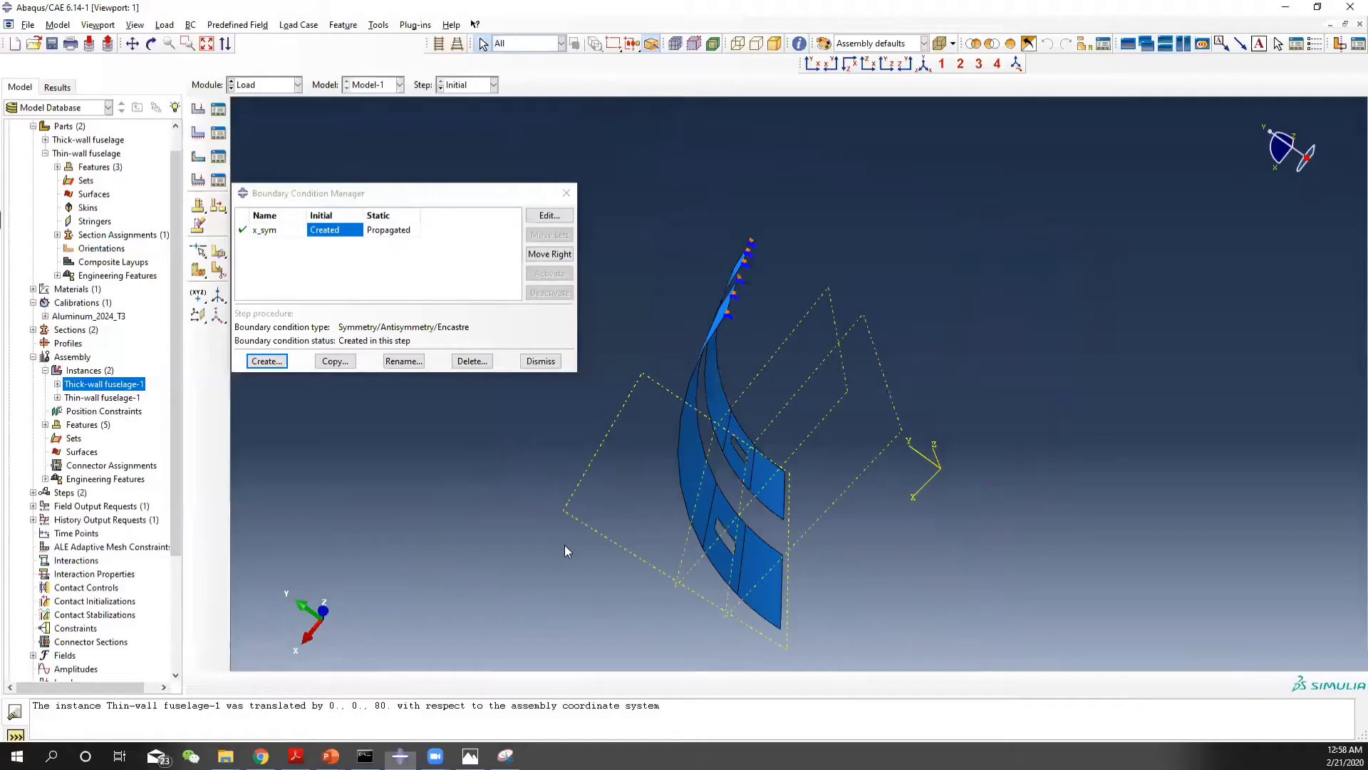
ctrl+alt+drag(751, 429, 843, 378)
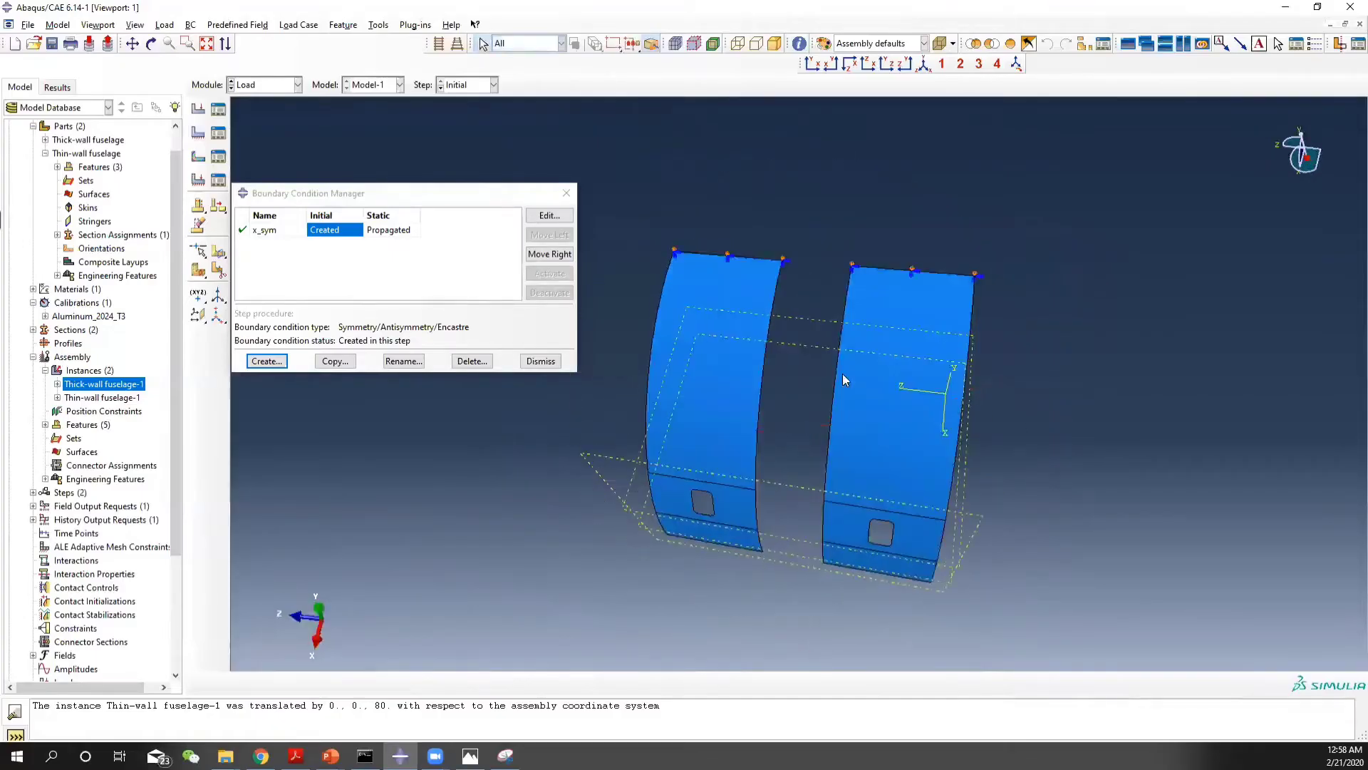
click(266, 360)
text(z_sym)
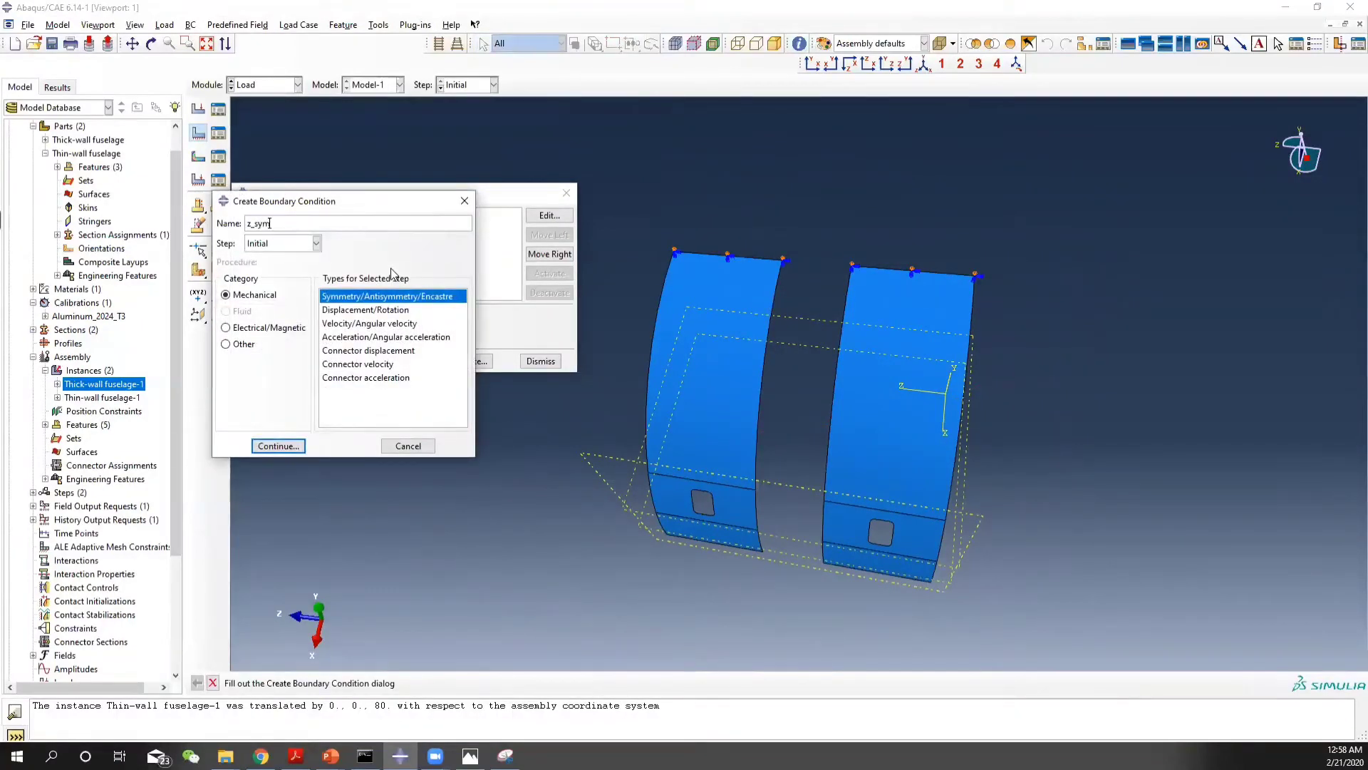
click(300, 445)
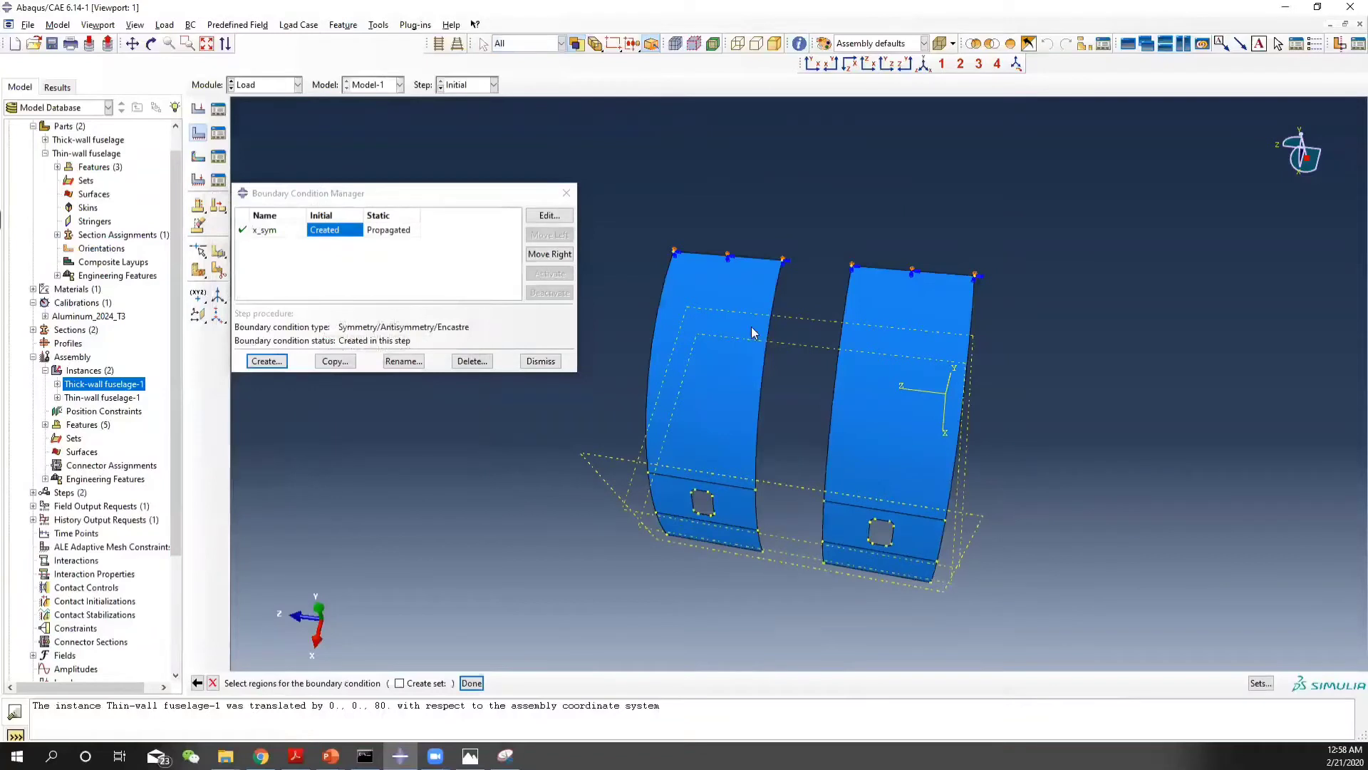
Apply z_sym to all curved edge segments on the negative-z side of both panels with the ZSYMM option
click(764, 366)
shift+click(756, 514)
shift+click(760, 543)
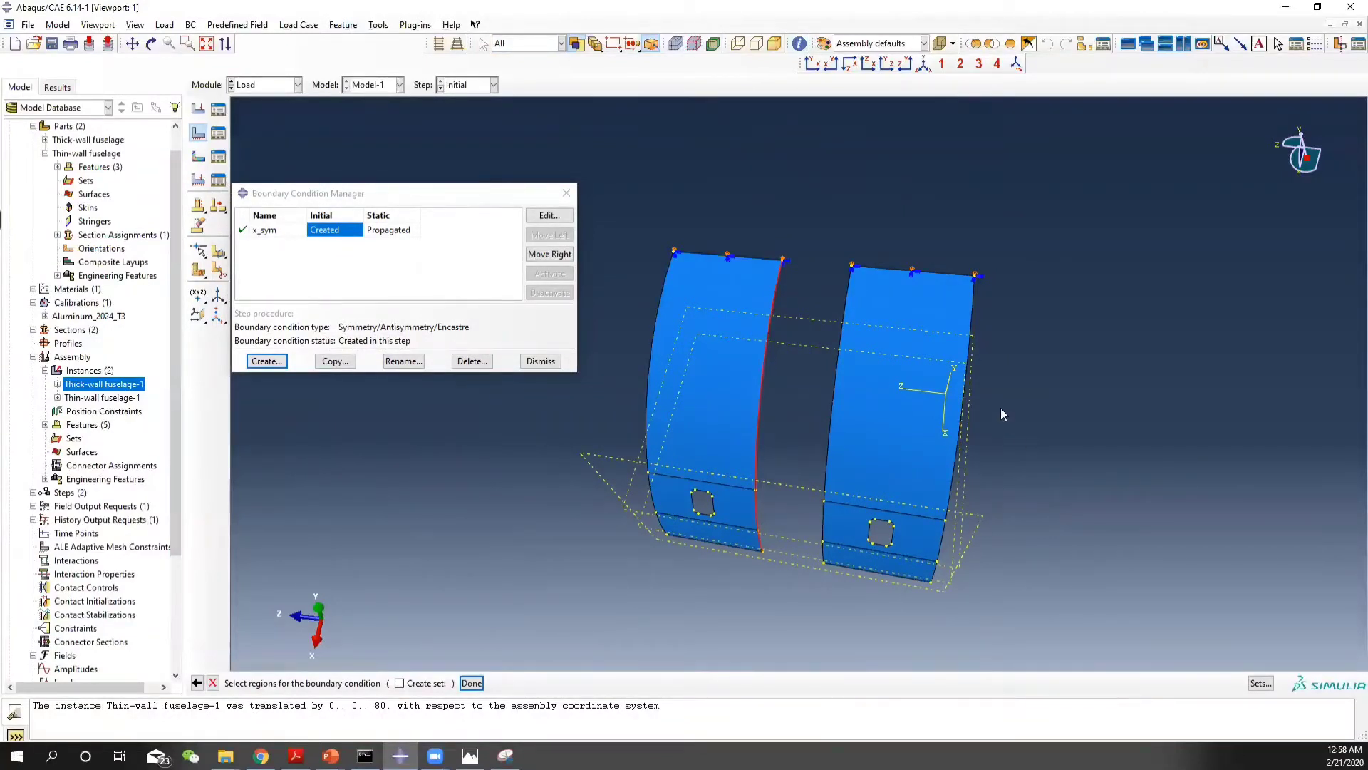
shift+click(967, 377)
shift+click(945, 542)
click(471, 682)
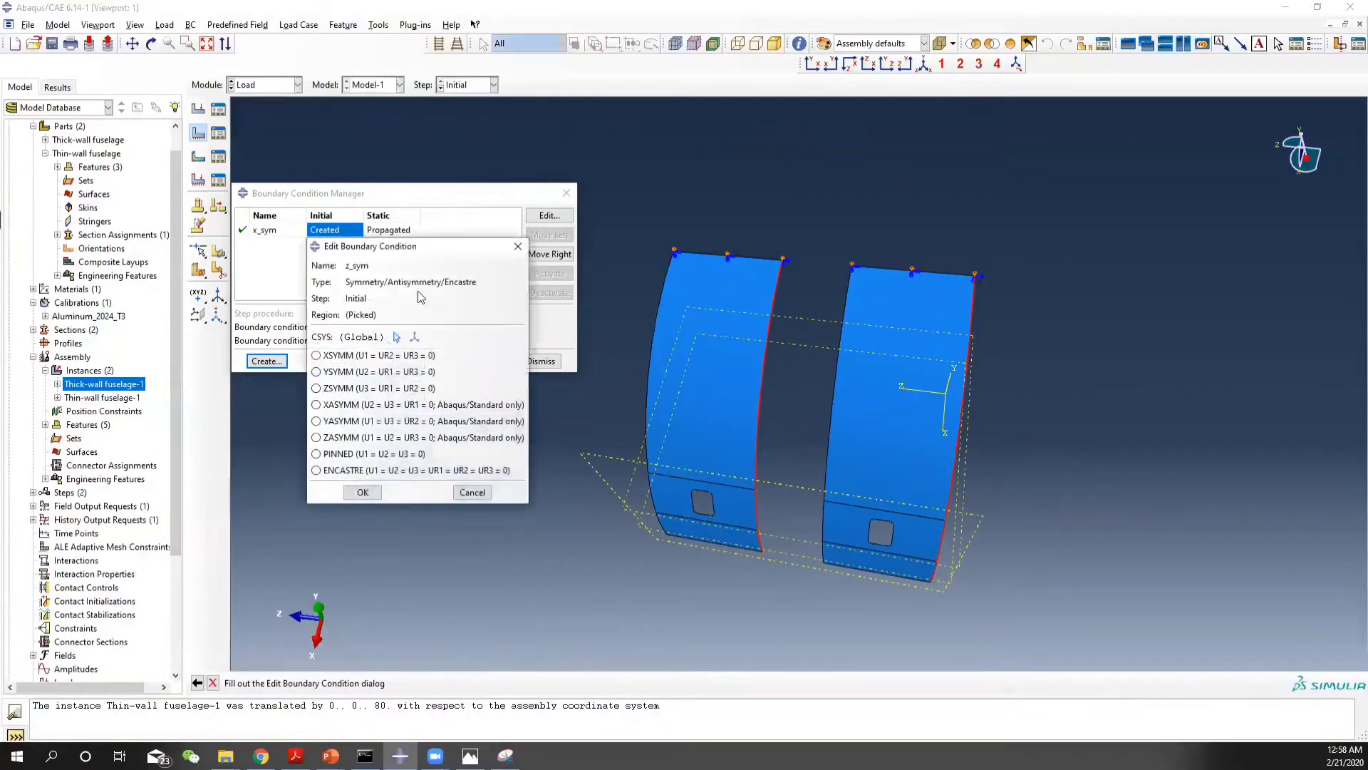
click(316, 388)
click(365, 493)
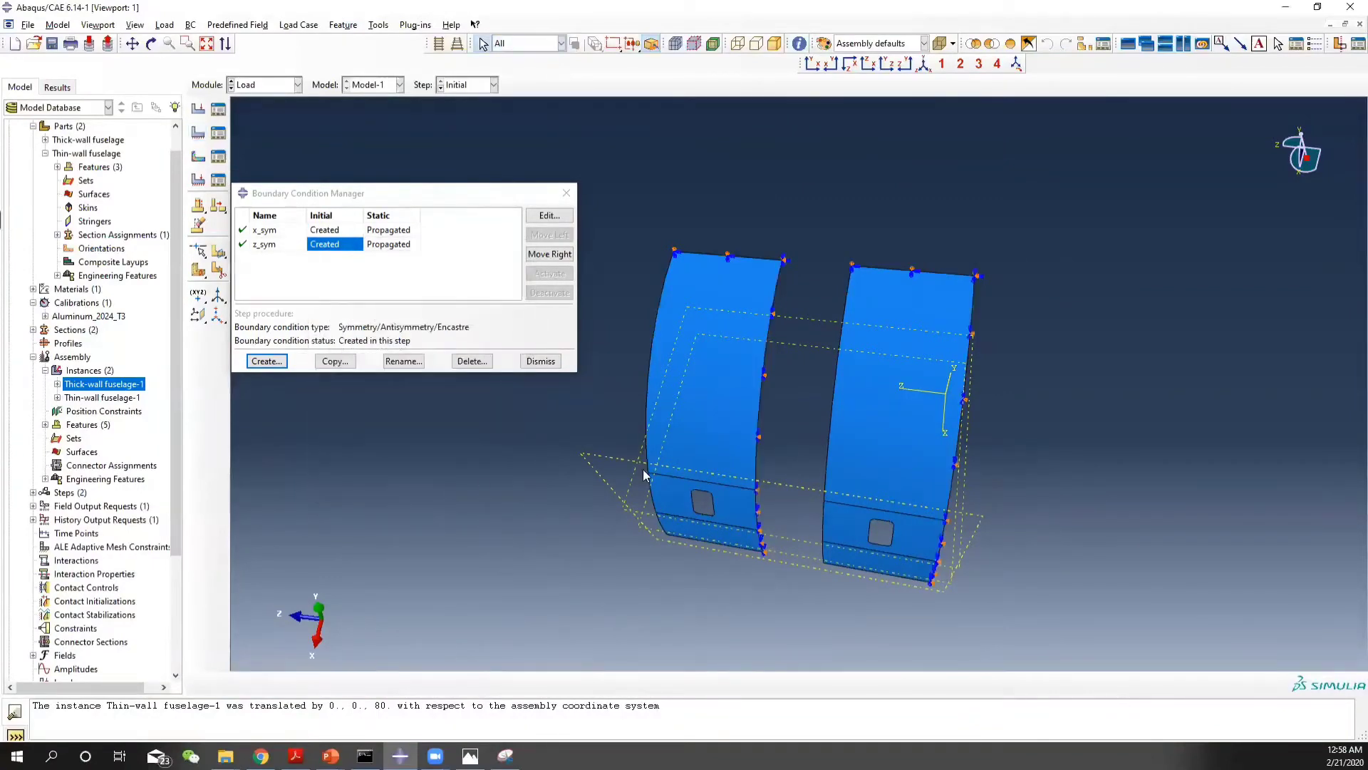
Create a mechanical Displacement/Rotation boundary condition named yz_pin in the Initial step
ctrl+alt+drag(858, 447, 918, 524)
key(alt+Tab)
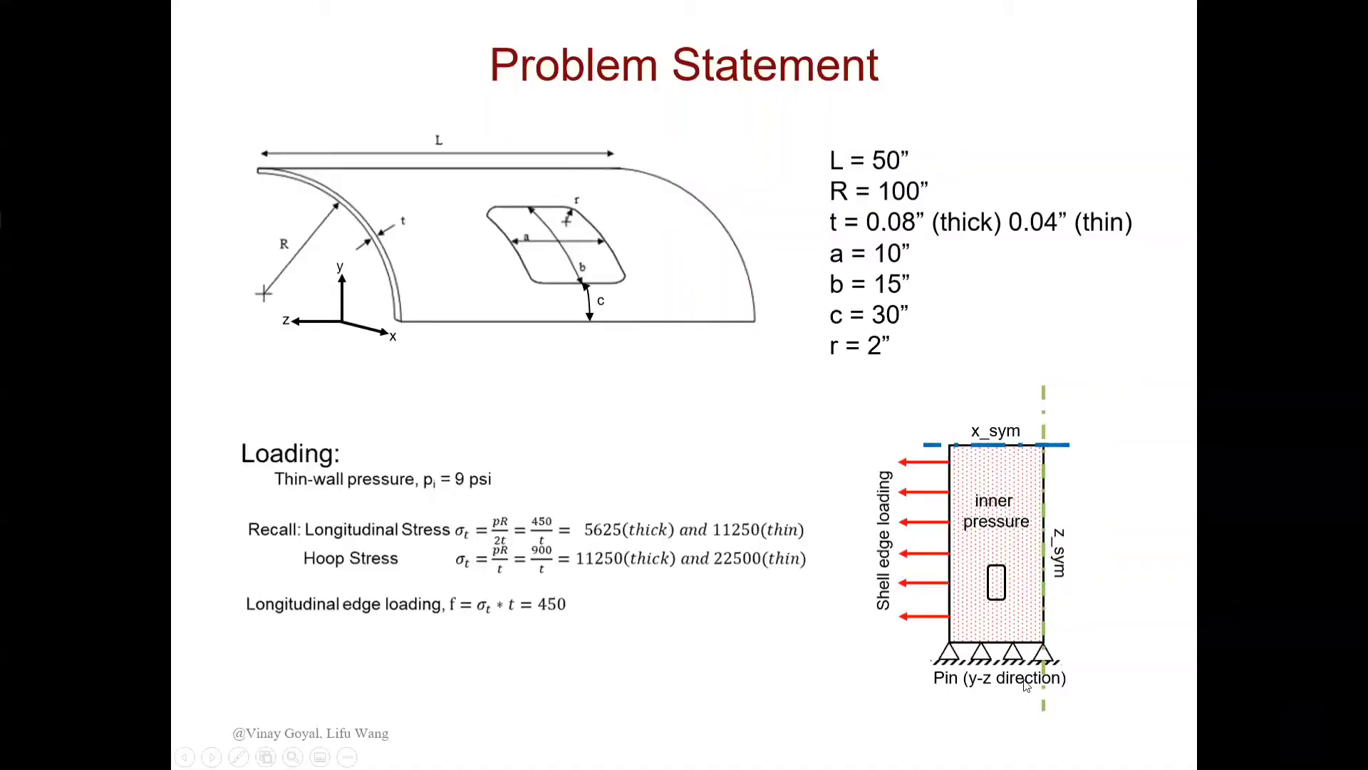
key(alt+Tab)
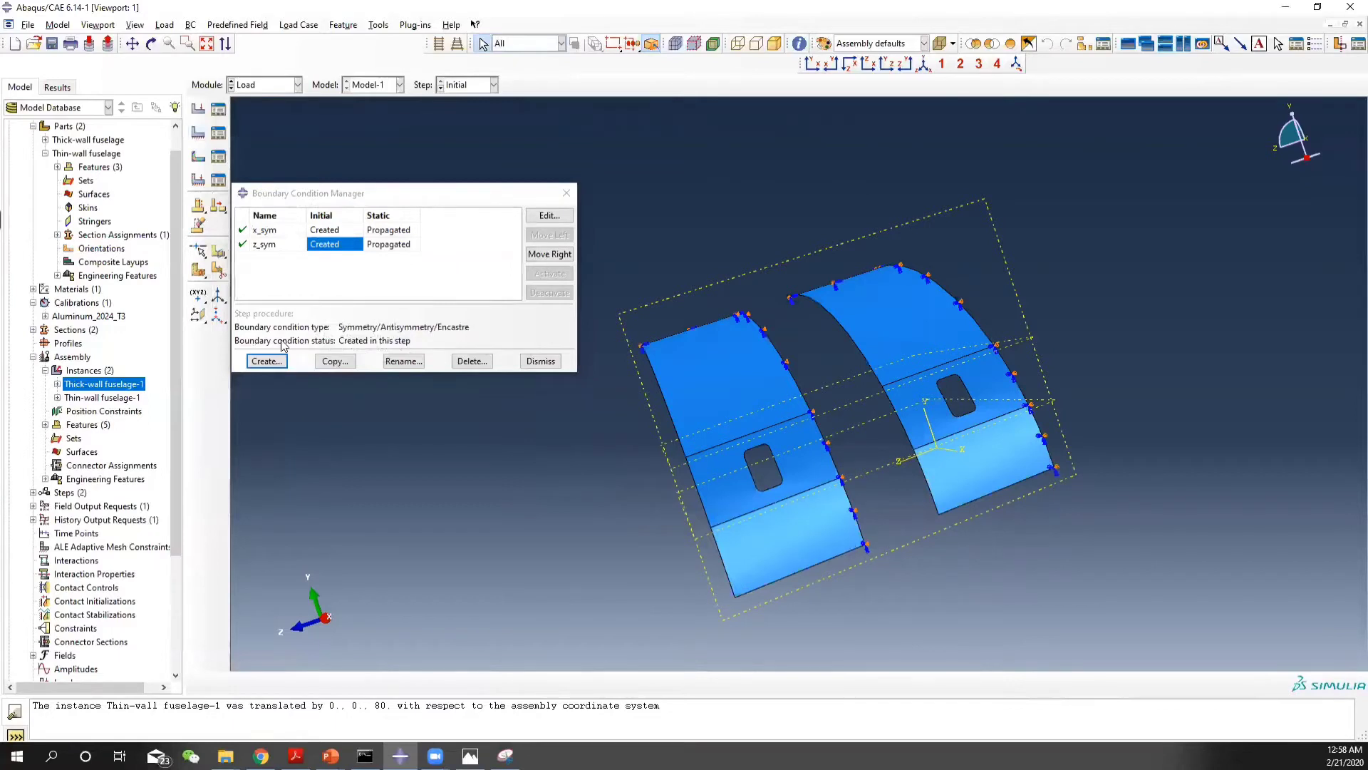
click(265, 361)
text(yz_pin)
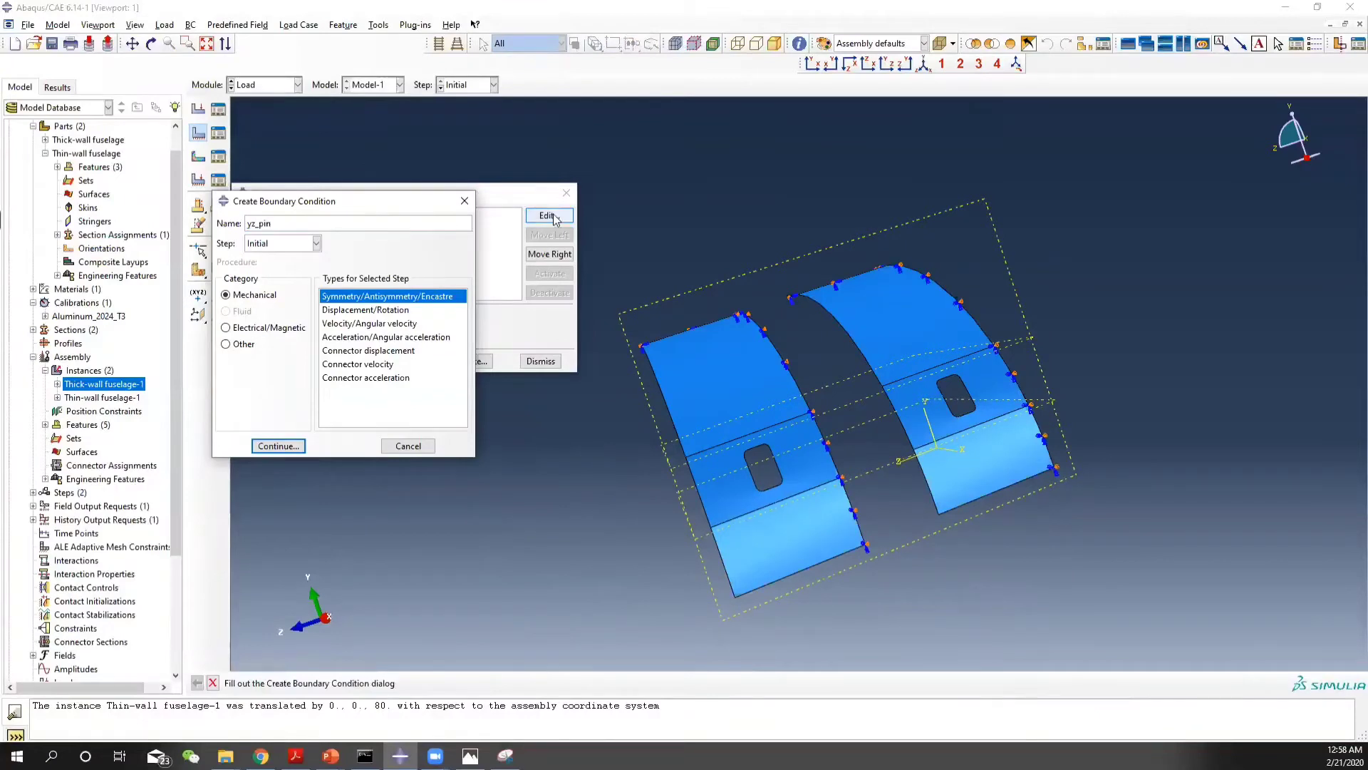
click(337, 311)
click(278, 446)
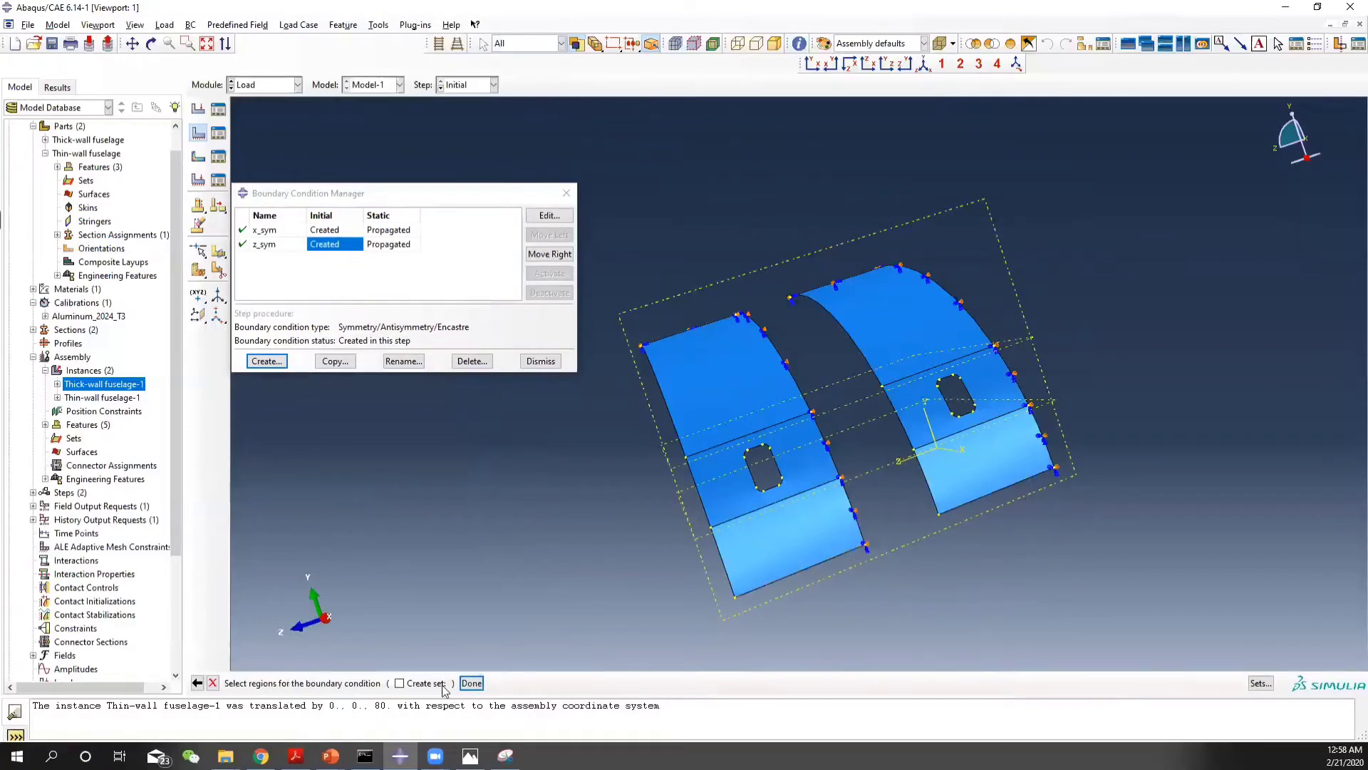
Apply yz_pin to the straight bottom edges of both fuselage panels, constraining U2 and U3
click(820, 565)
shift+click(986, 499)
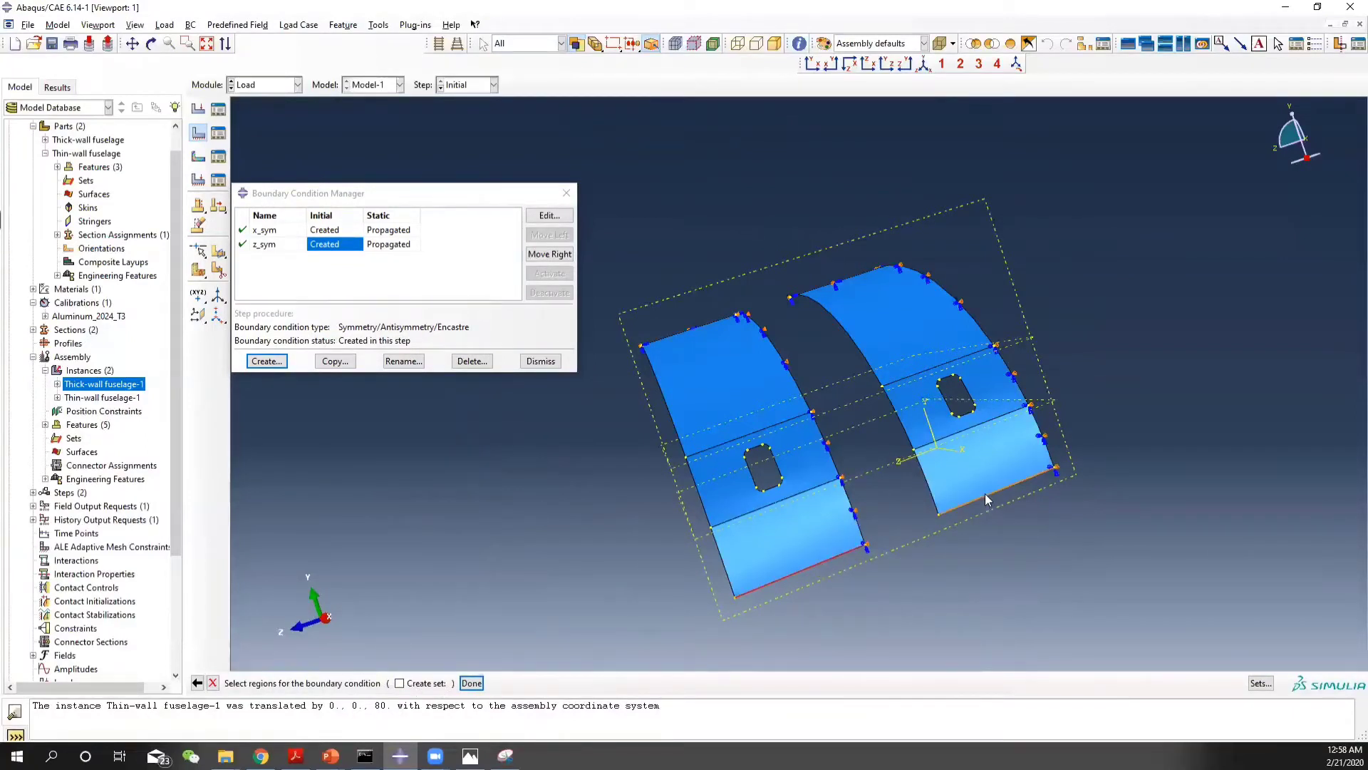
click(471, 682)
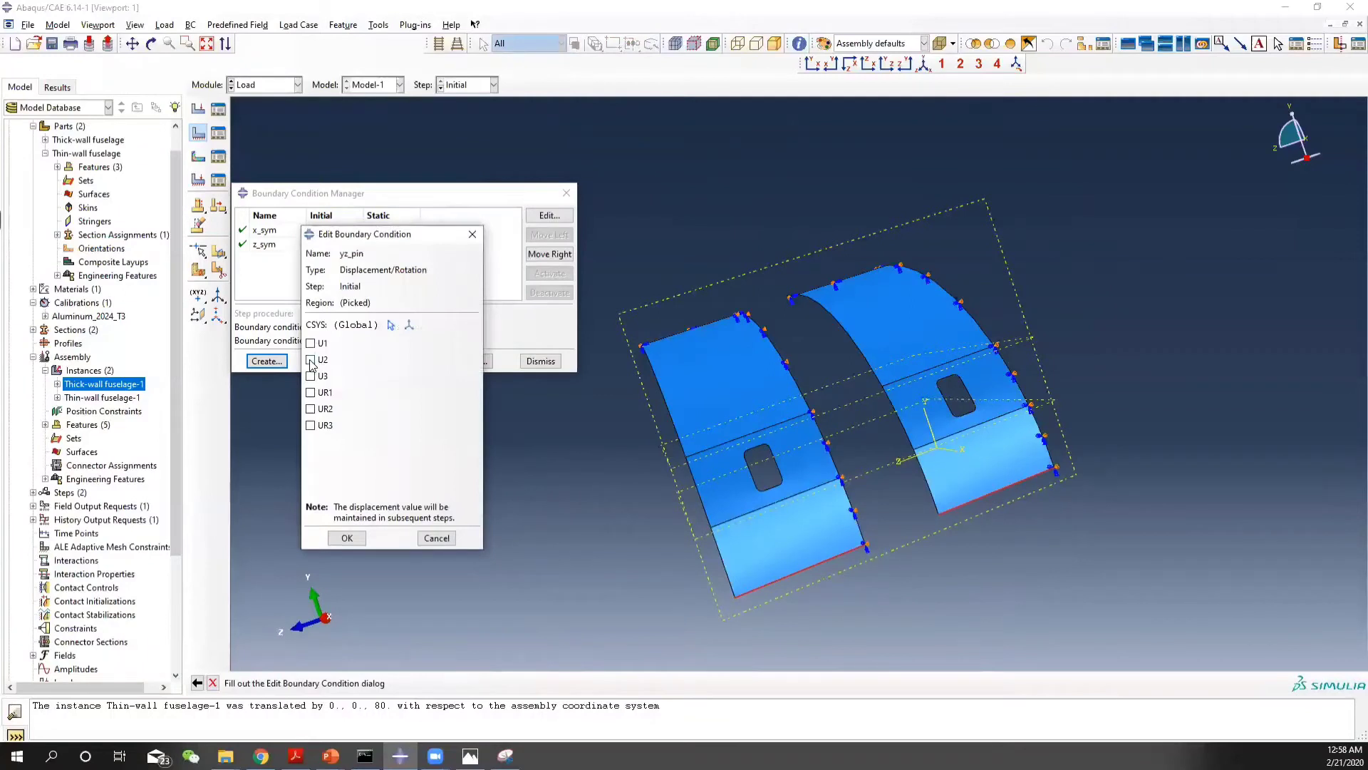
click(310, 376)
click(349, 538)
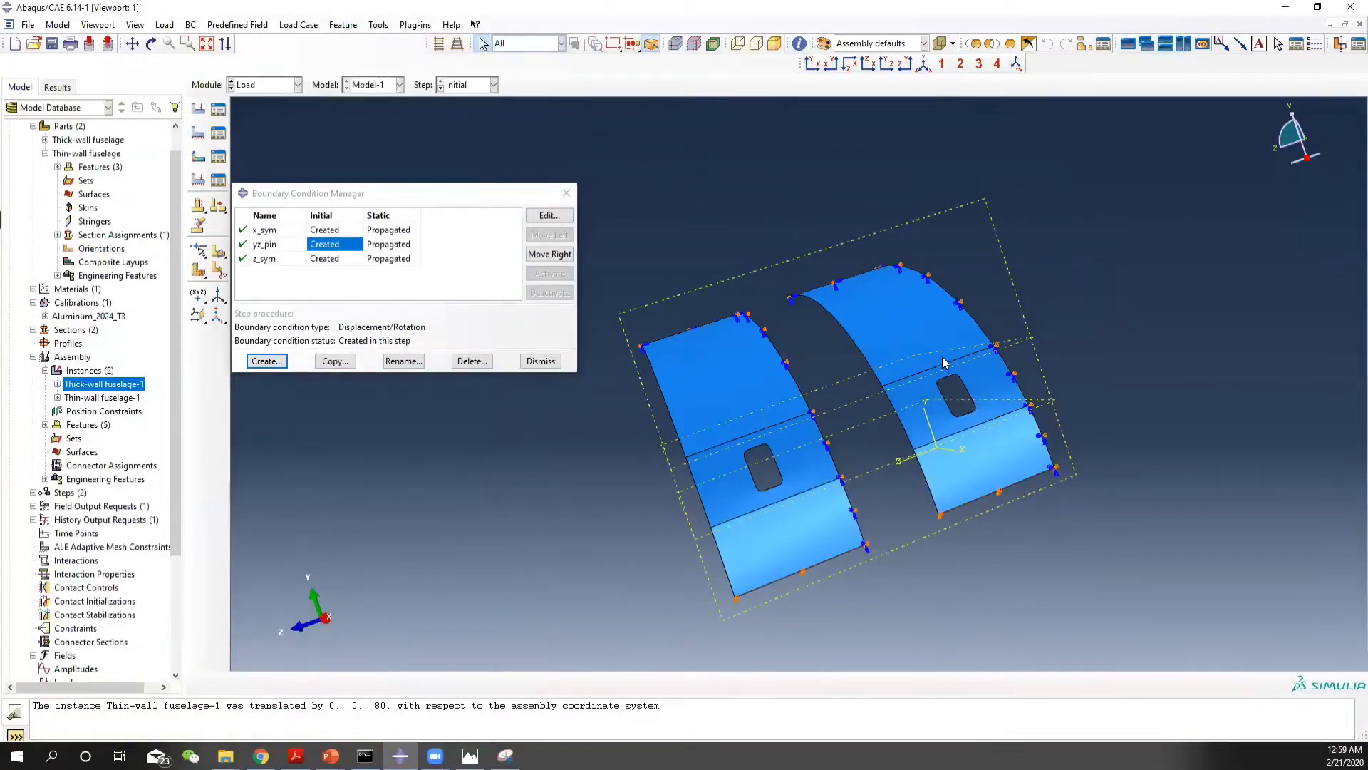
Compare the supports on both panels with the problem statement diagram and close the boundary condition list
ctrl+alt+drag(936, 322, 1030, 359)
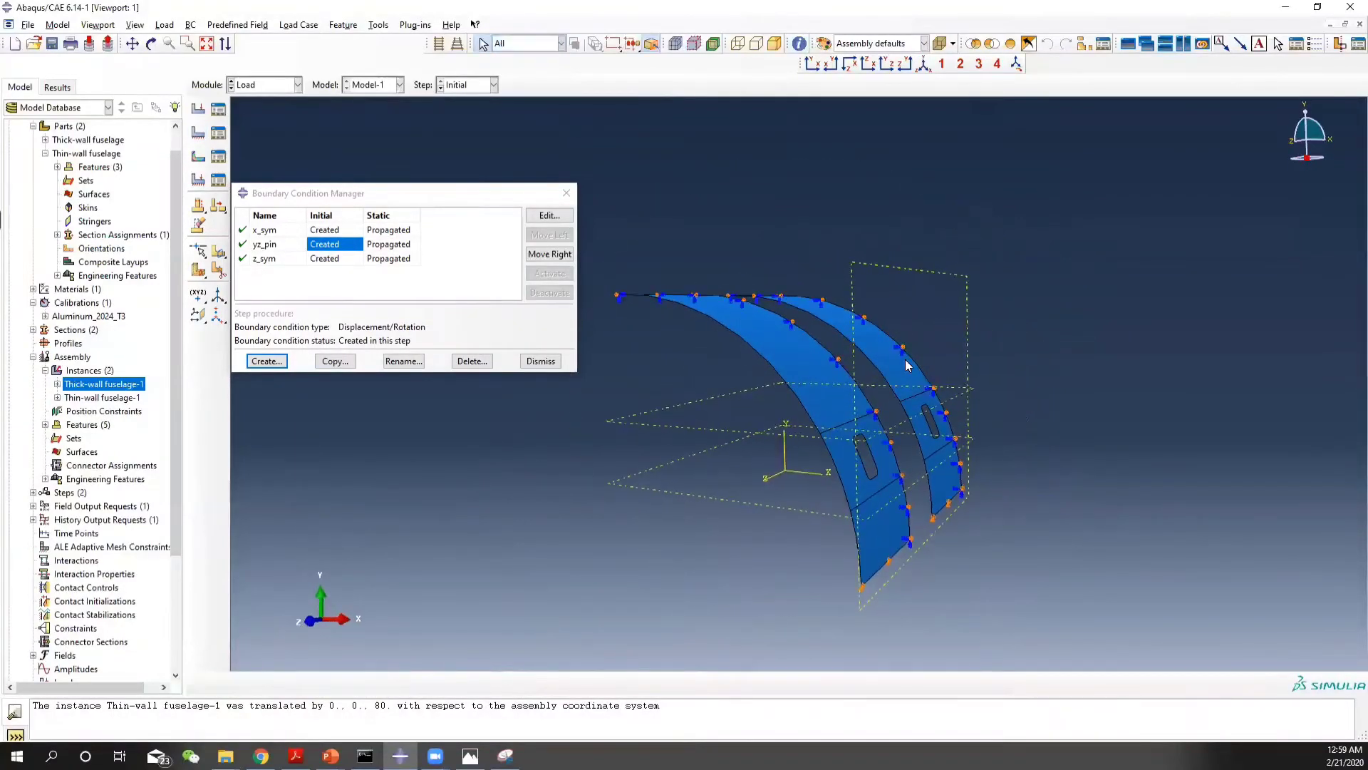
key(alt+Tab)
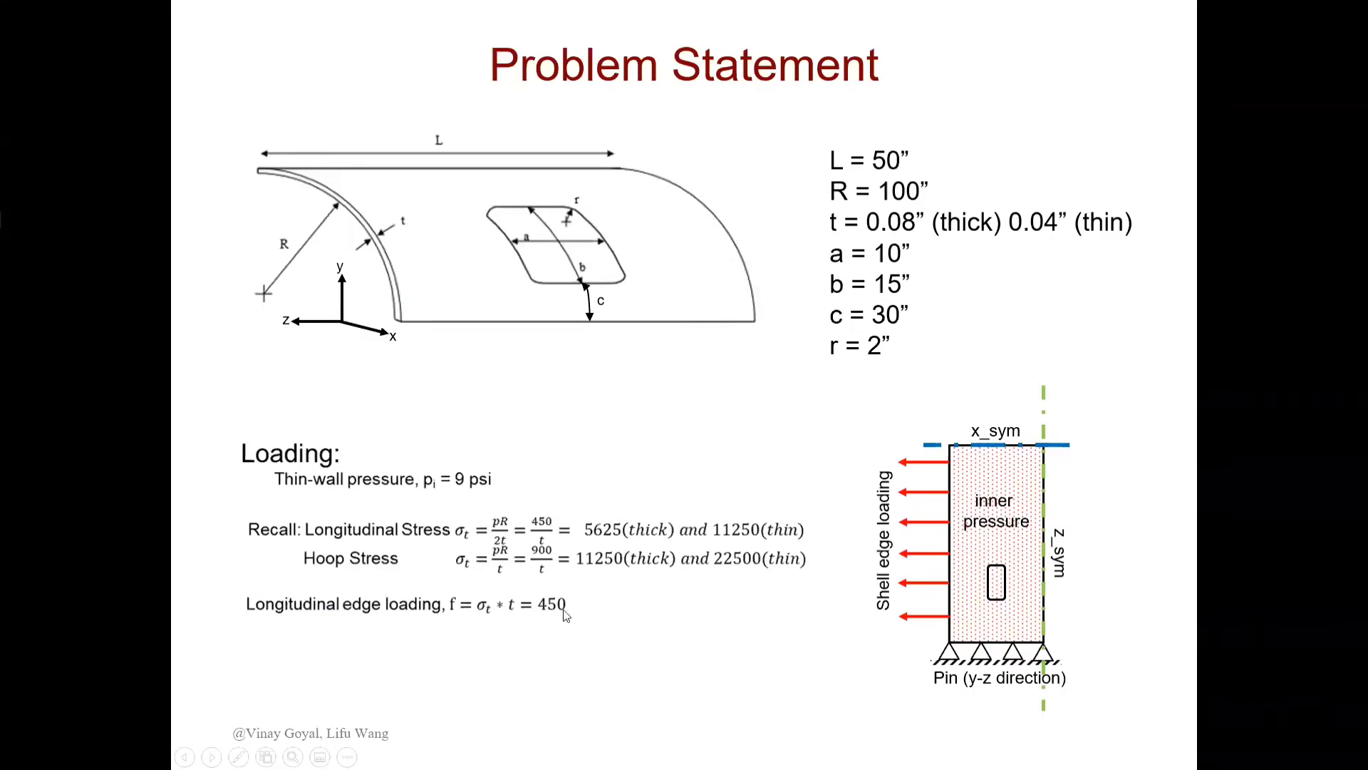
key(alt+Tab)
ctrl+alt+drag(848, 432, 741, 441)
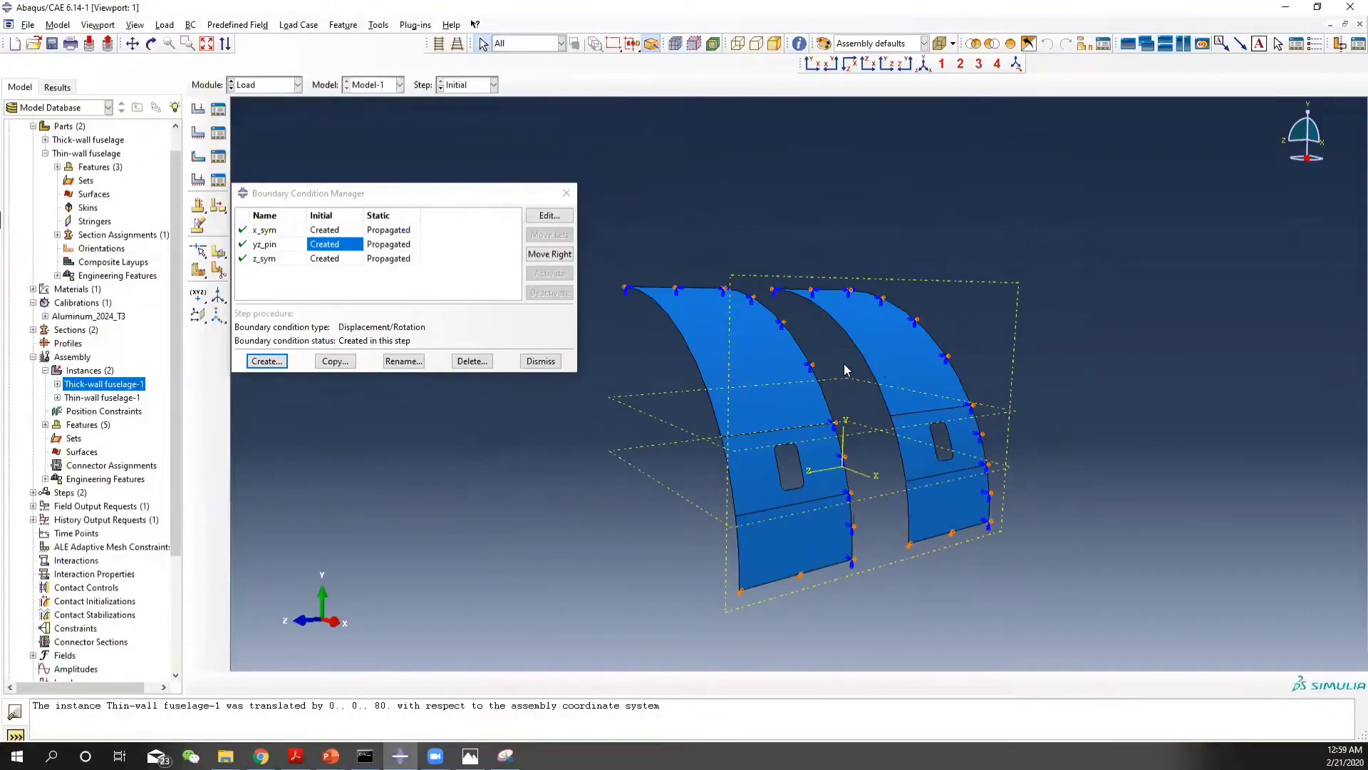
key(alt+Tab)
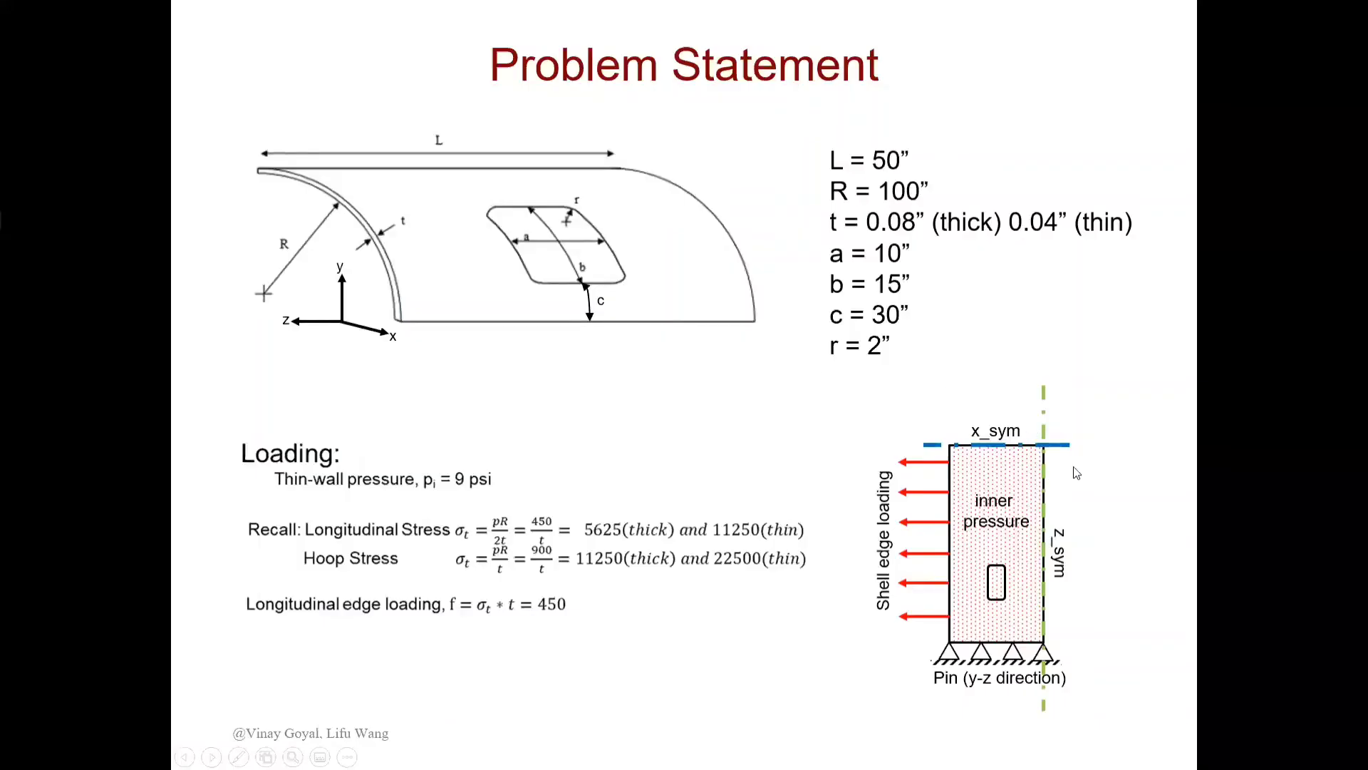
key(alt+Tab)
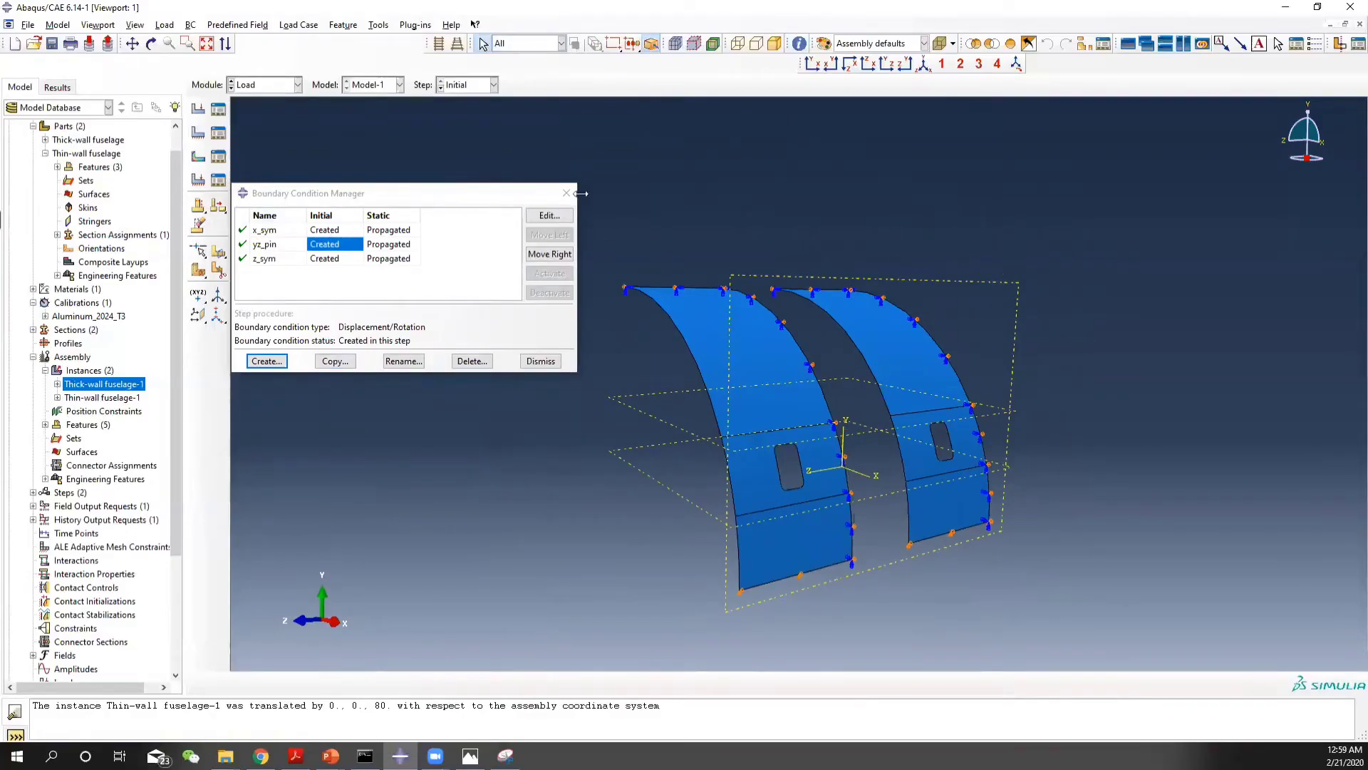
click(562, 193)
Create a mechanical Shell edge load named longitudinal_edge_loading in the Static step
click(215, 111)
click(207, 420)
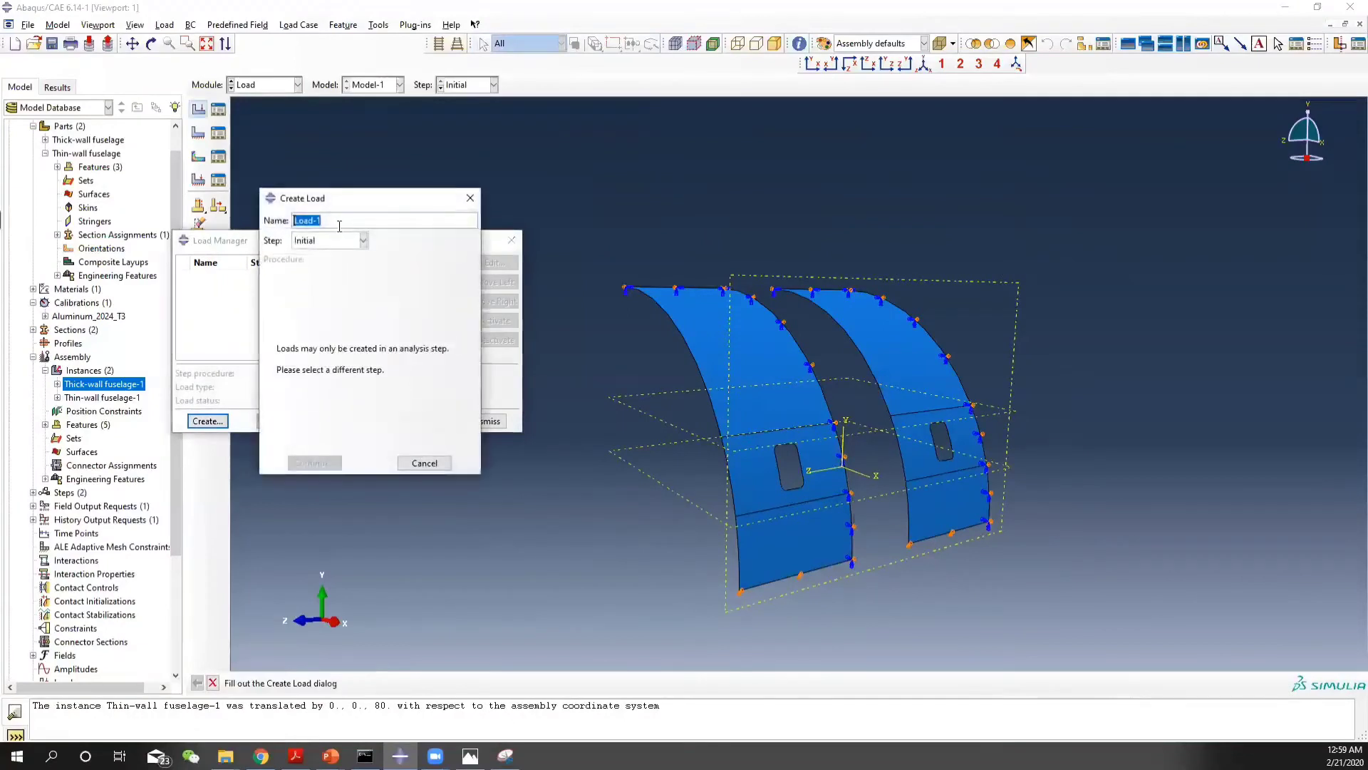
text(longitudinal_edge_l)
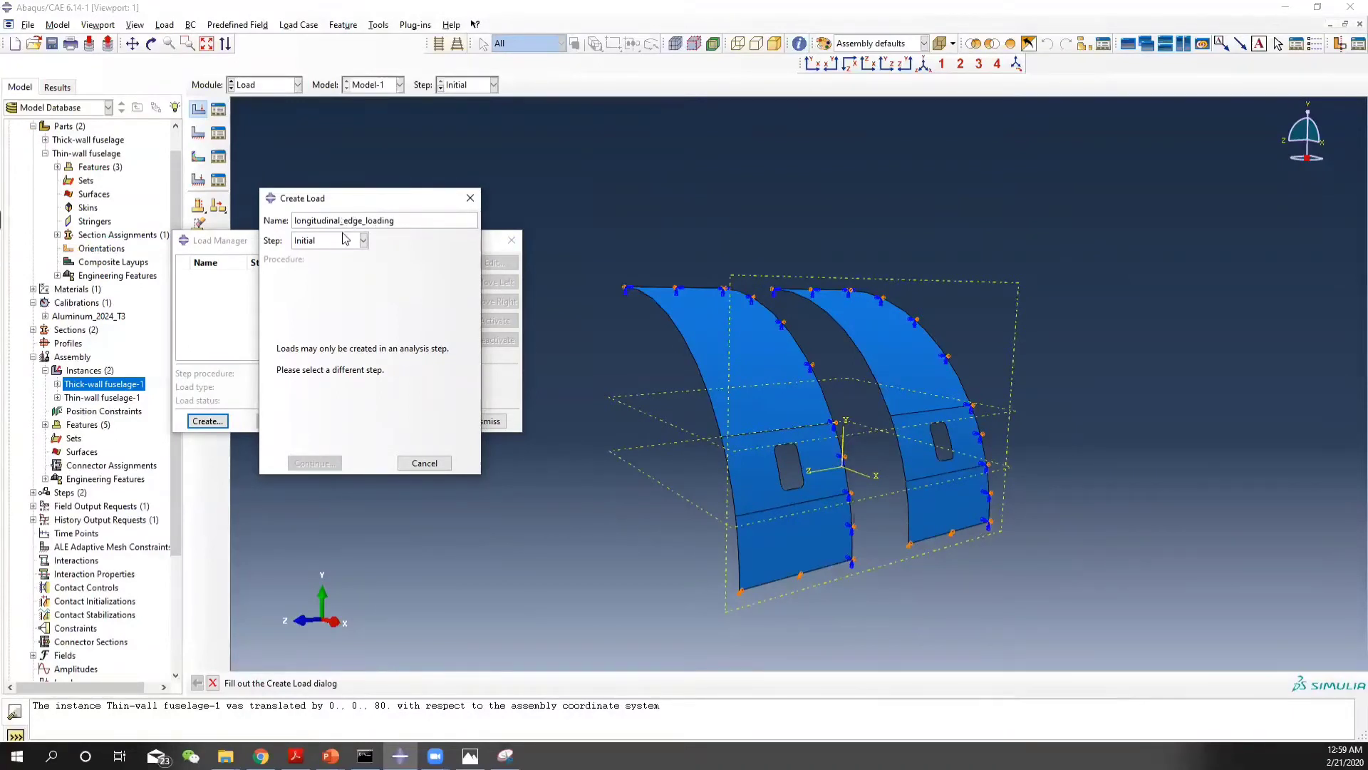
click(363, 240)
click(328, 271)
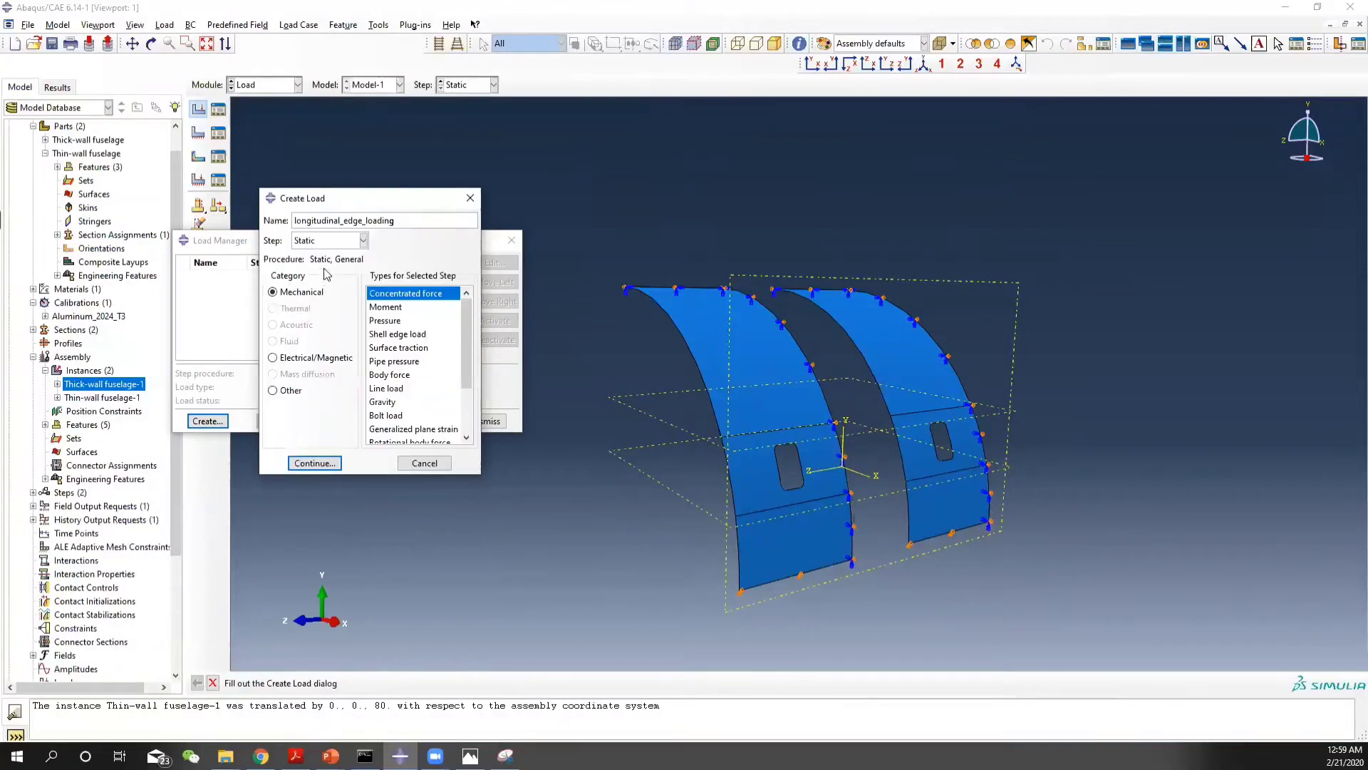
click(401, 335)
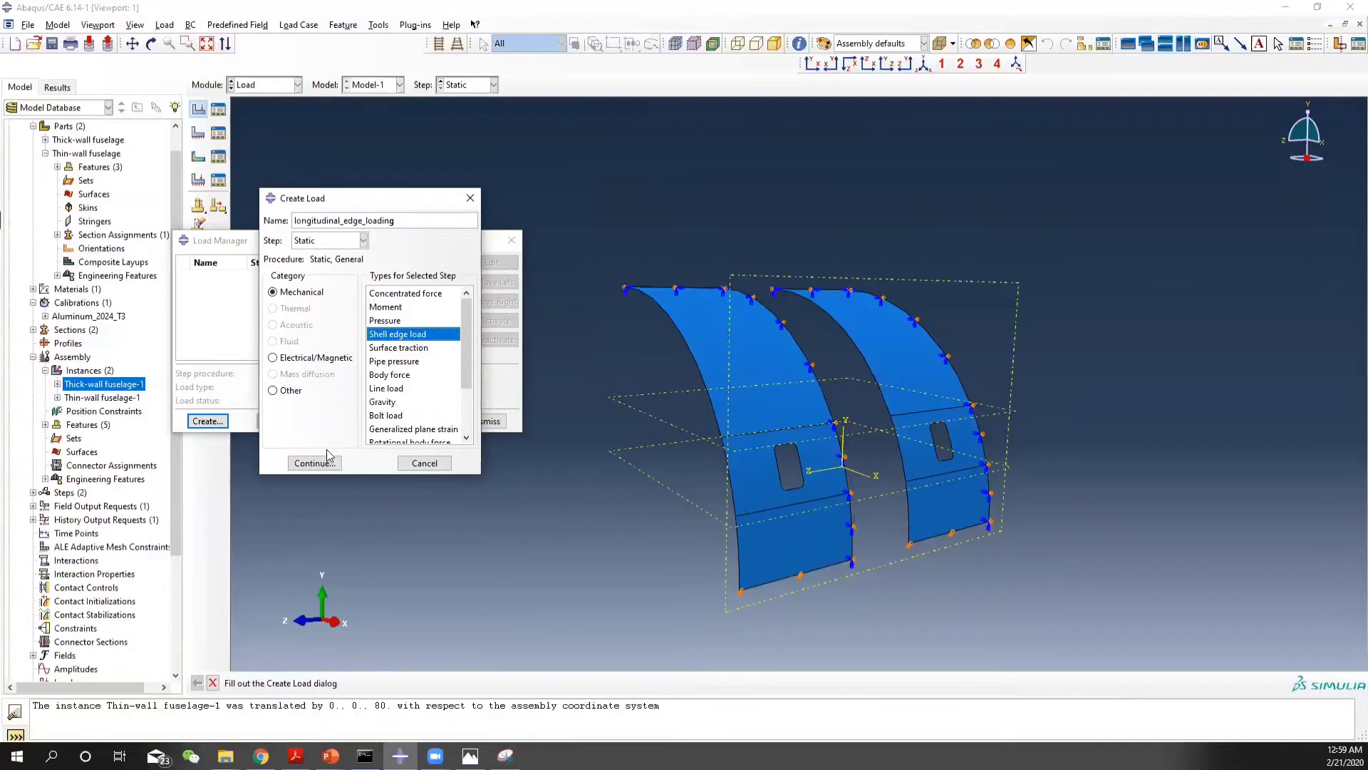
click(316, 463)
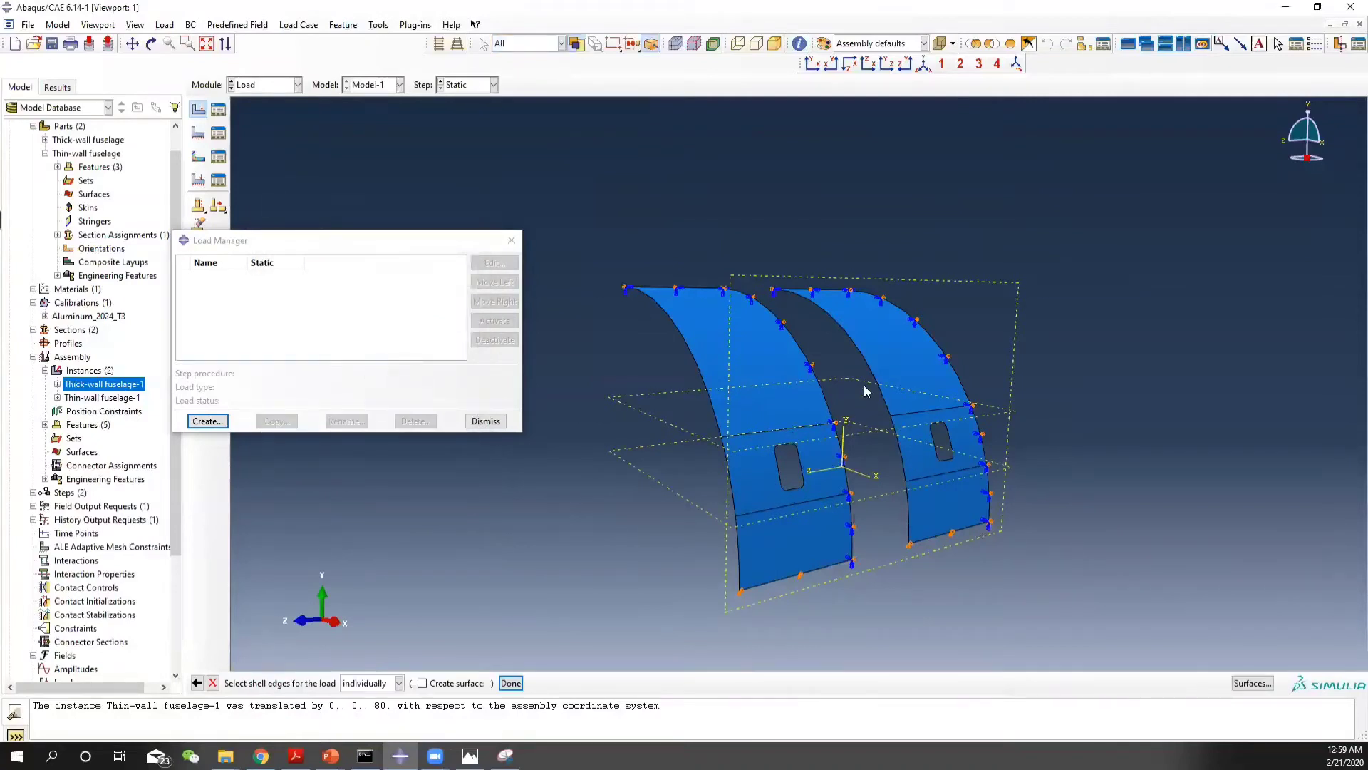
Select all curved edge segments on the positive-z side of both panels as the region of the shell edge load
ctrl+alt+drag(868, 392, 816, 416)
click(671, 369)
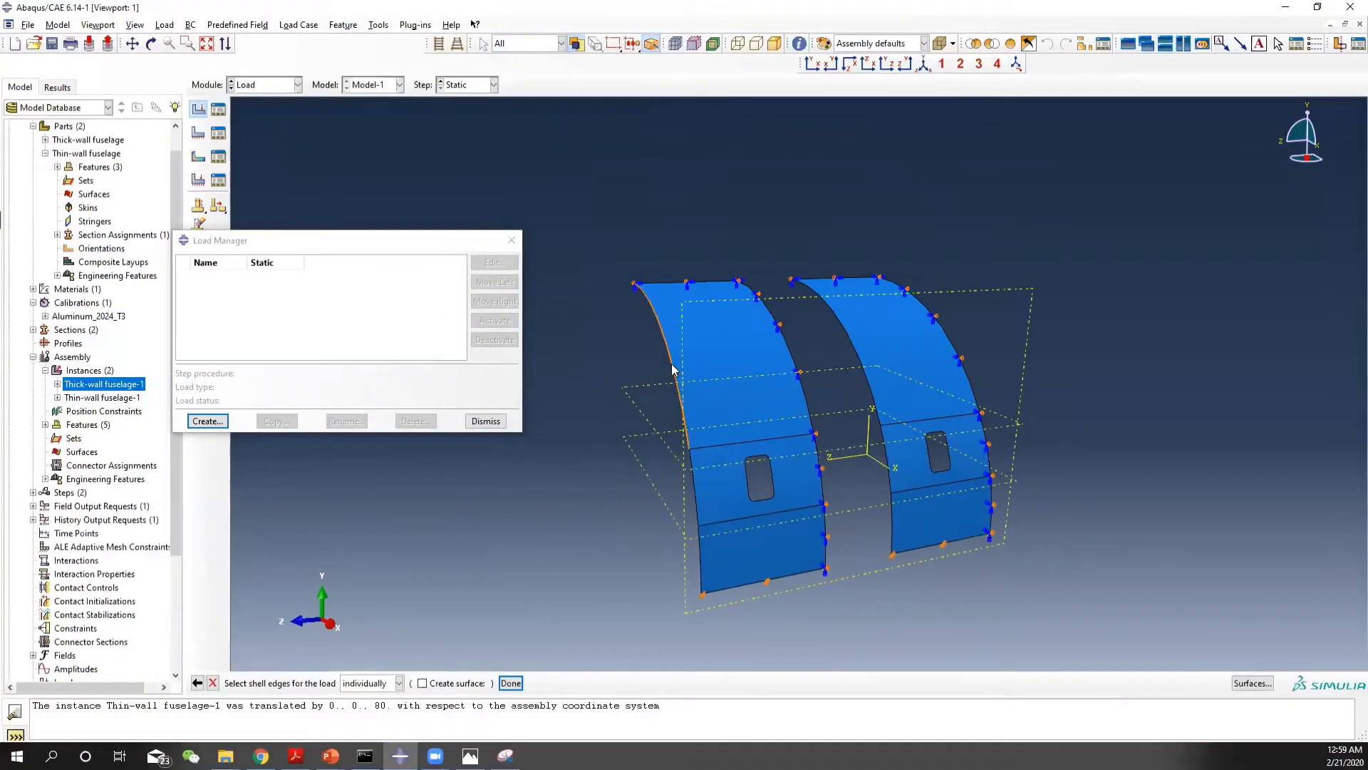
shift+click(701, 574)
shift+click(850, 333)
shift+click(887, 457)
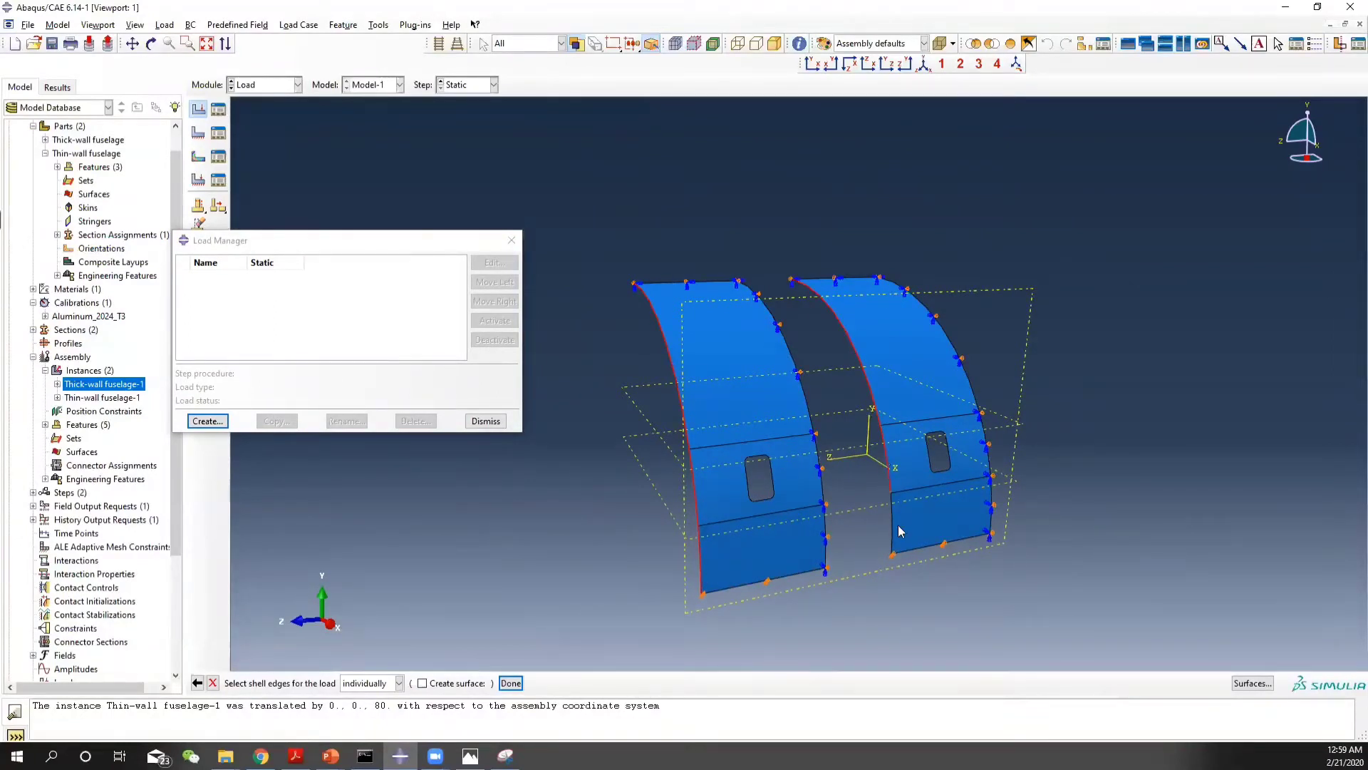
click(510, 682)
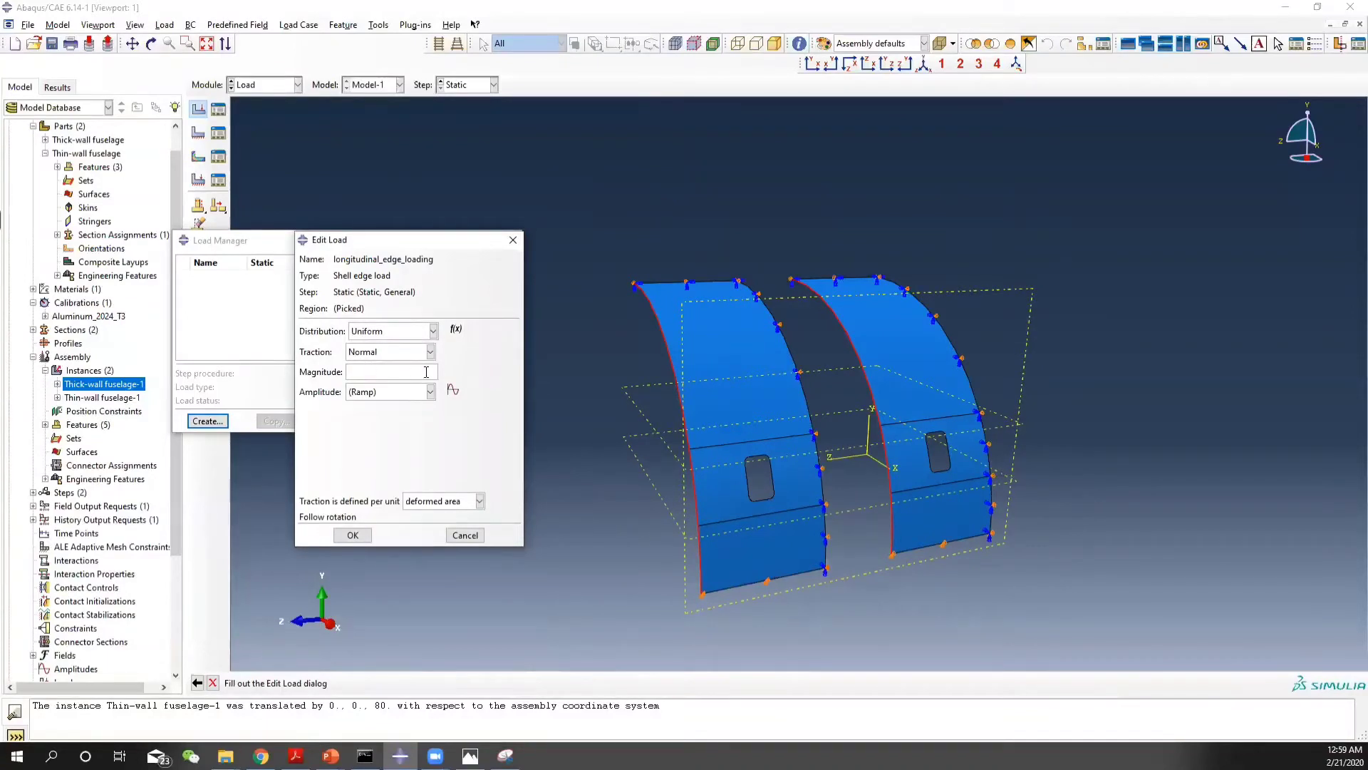
Define the edge load from the problem statement as a uniform normal traction of magnitude 450 per undeformed area
key(alt+Tab)
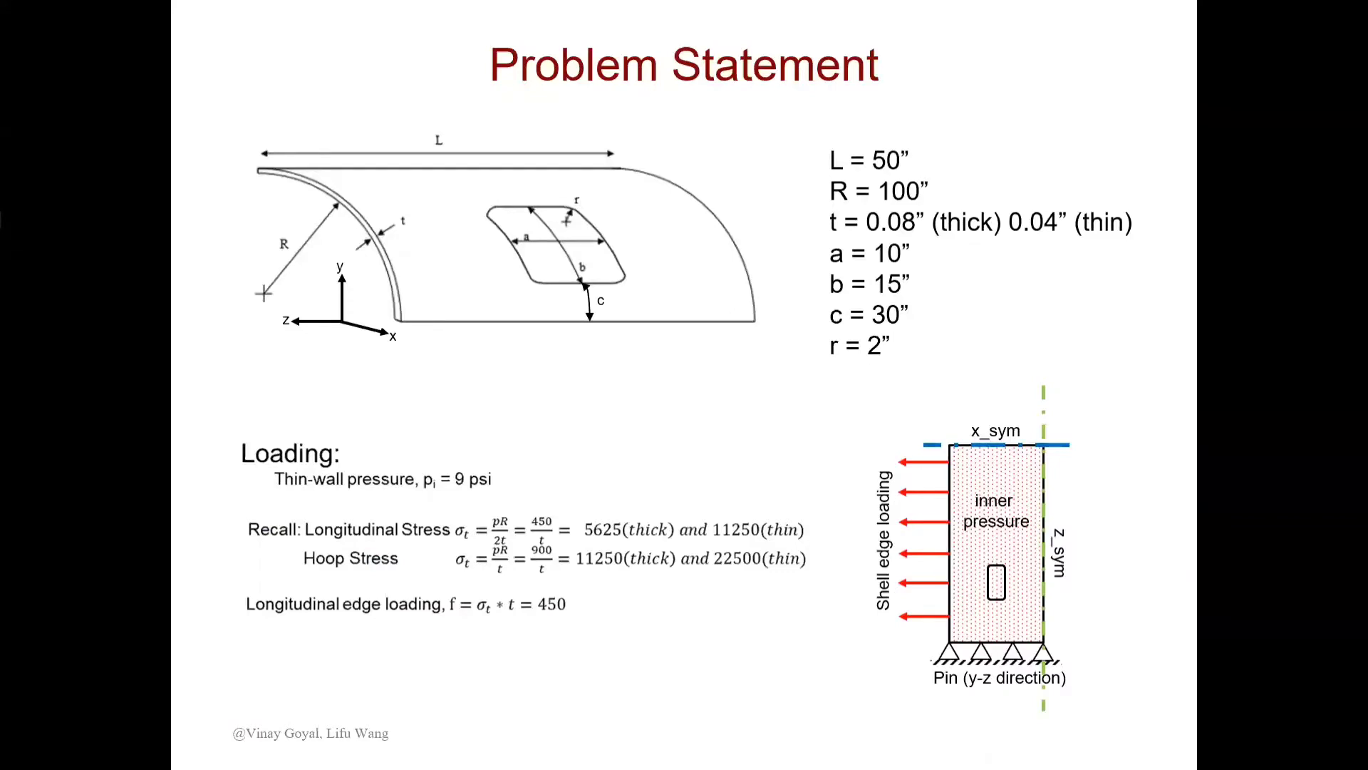
key(alt+Tab)
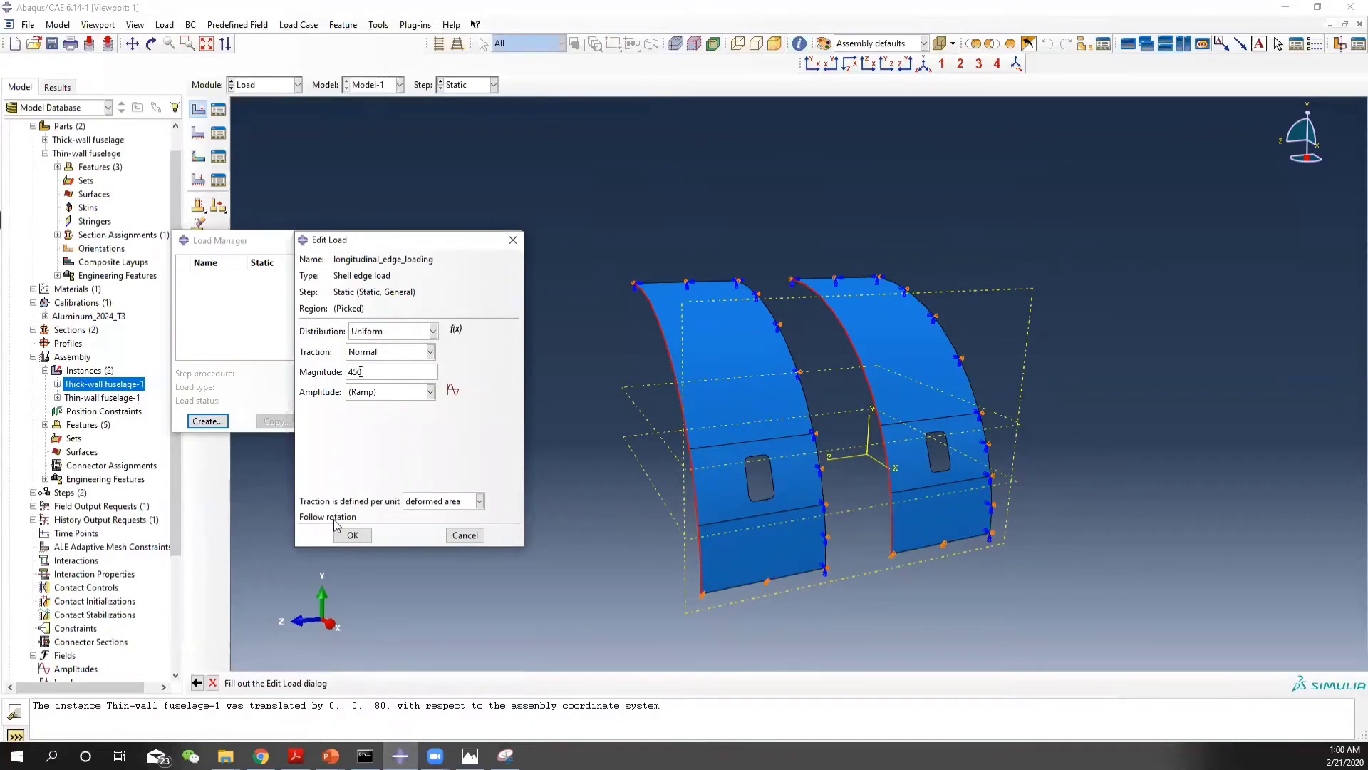
click(480, 501)
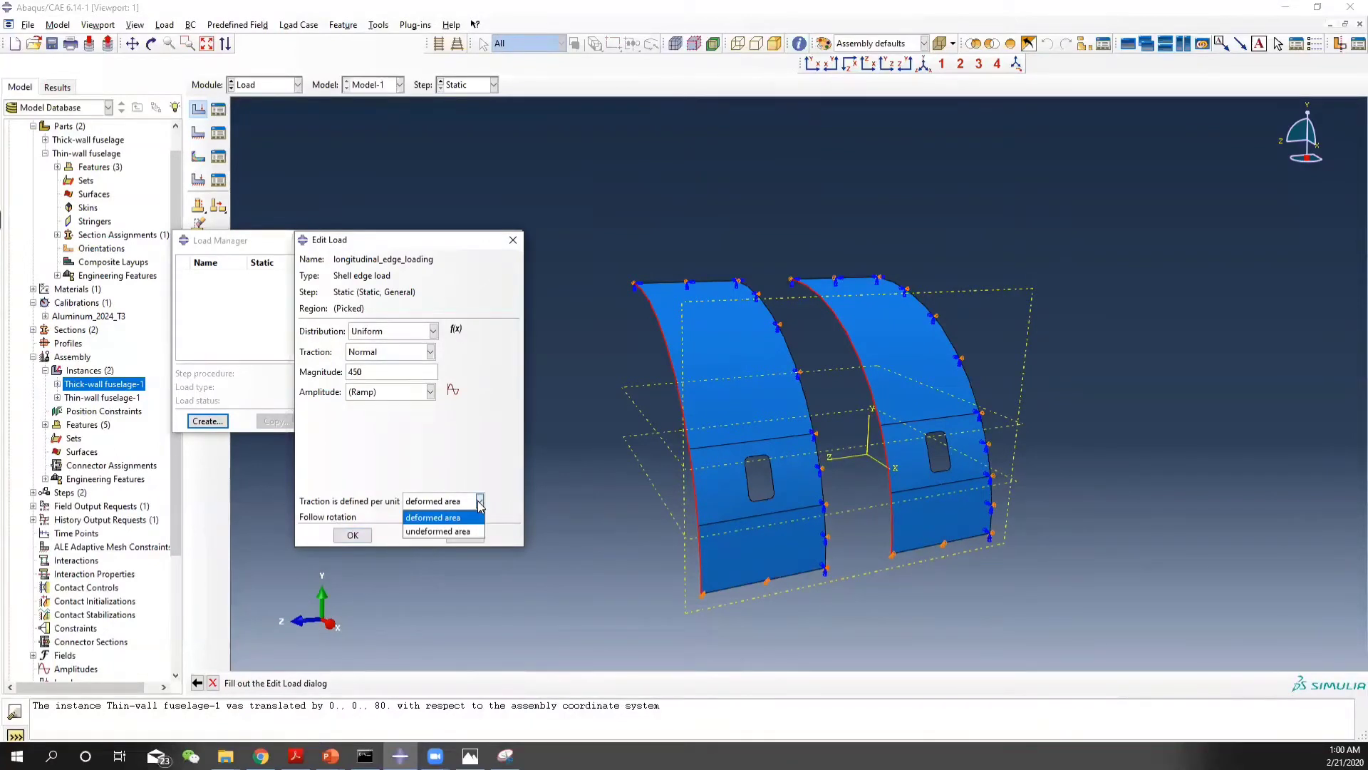
click(453, 532)
click(352, 536)
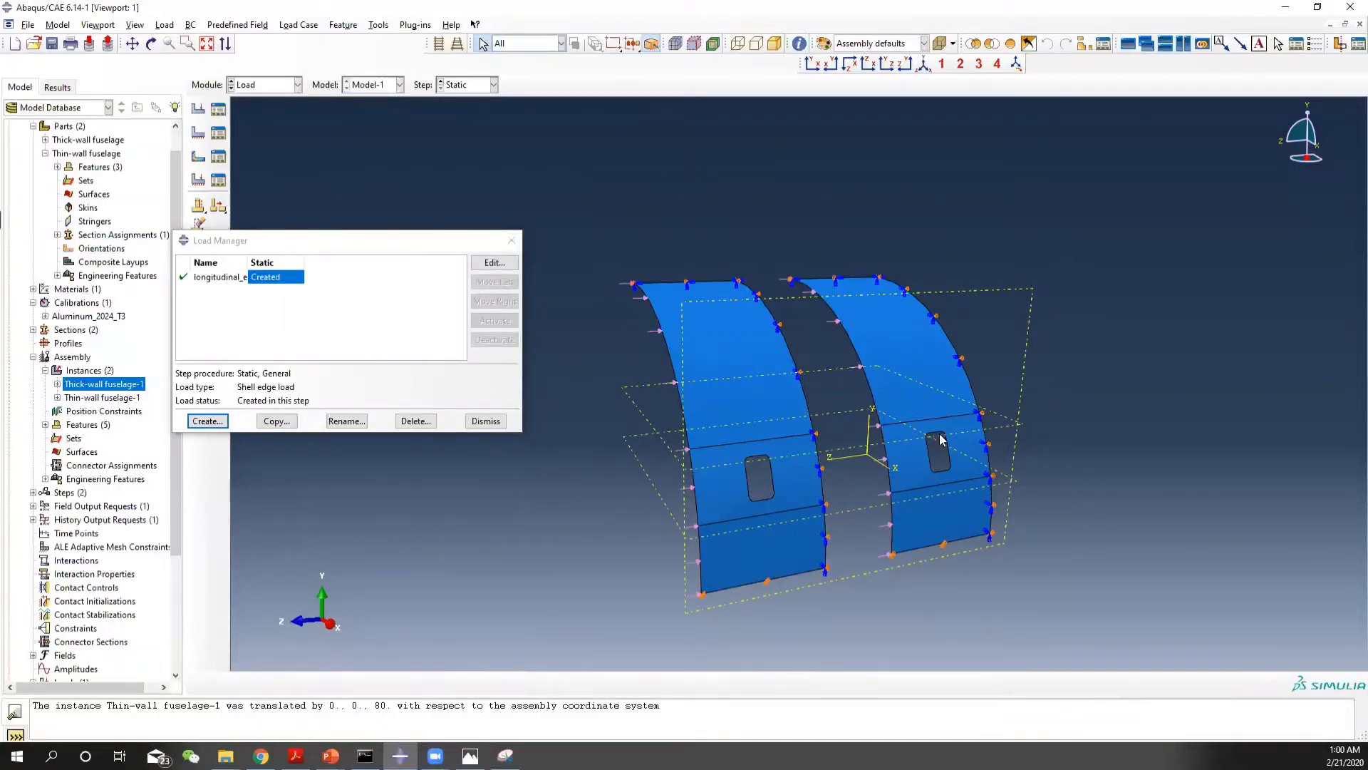
Reverse the direction of longitudinal_edge_loading by setting its magnitude to -450
click(495, 262)
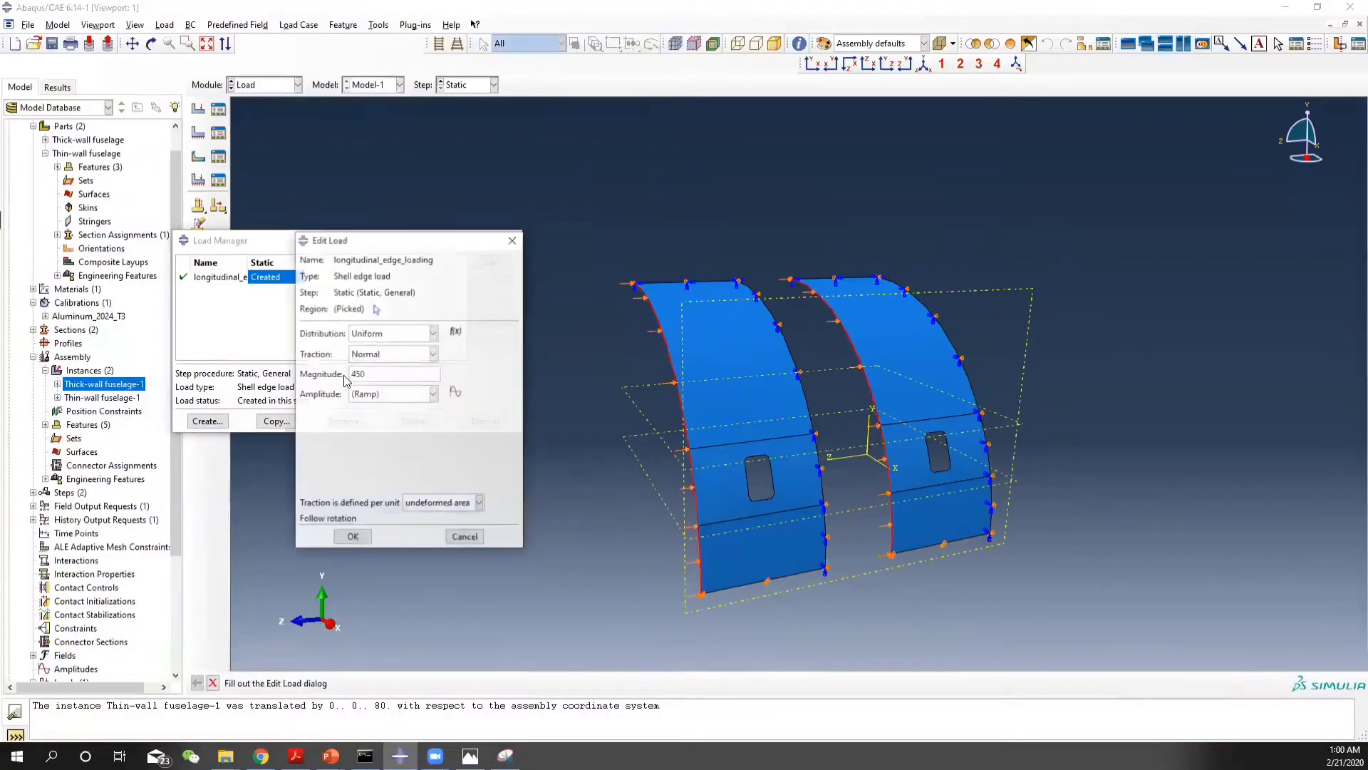
text(-)
click(357, 536)
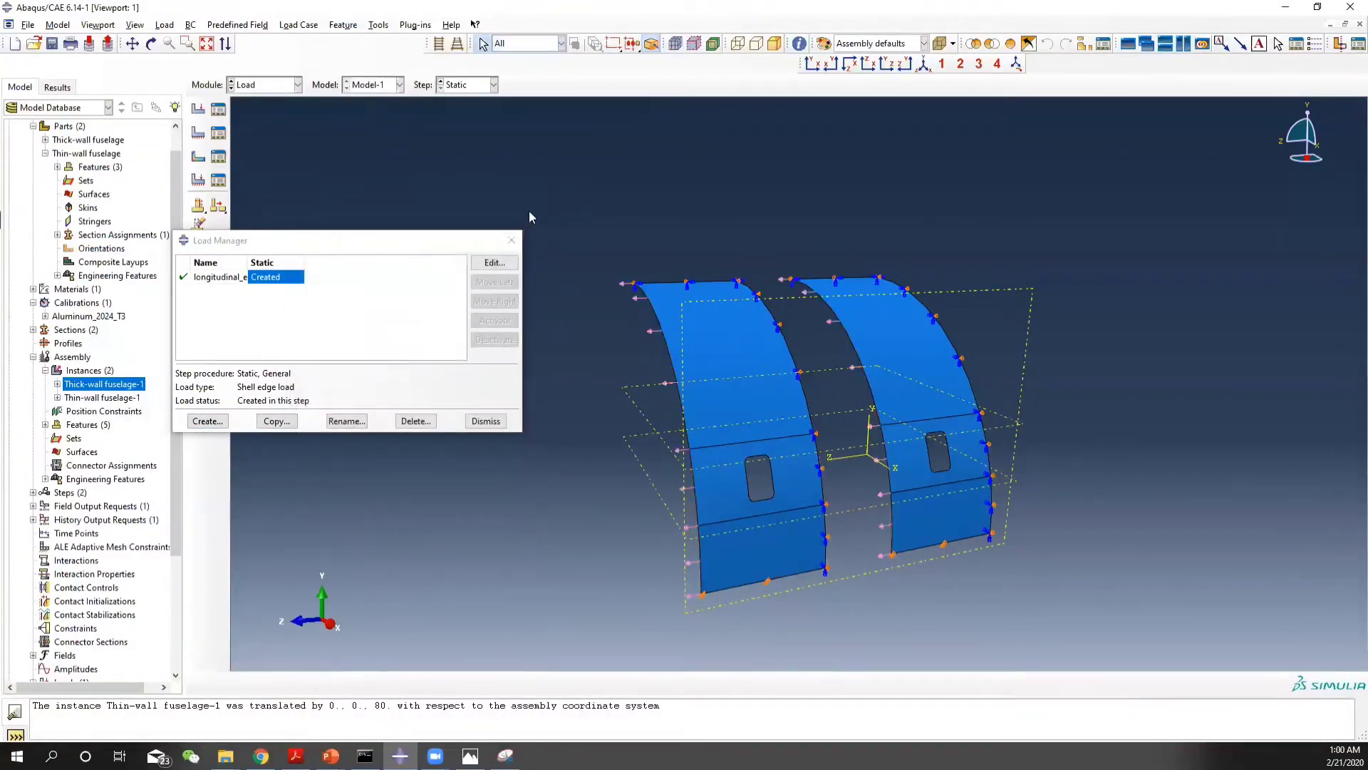
click(513, 236)
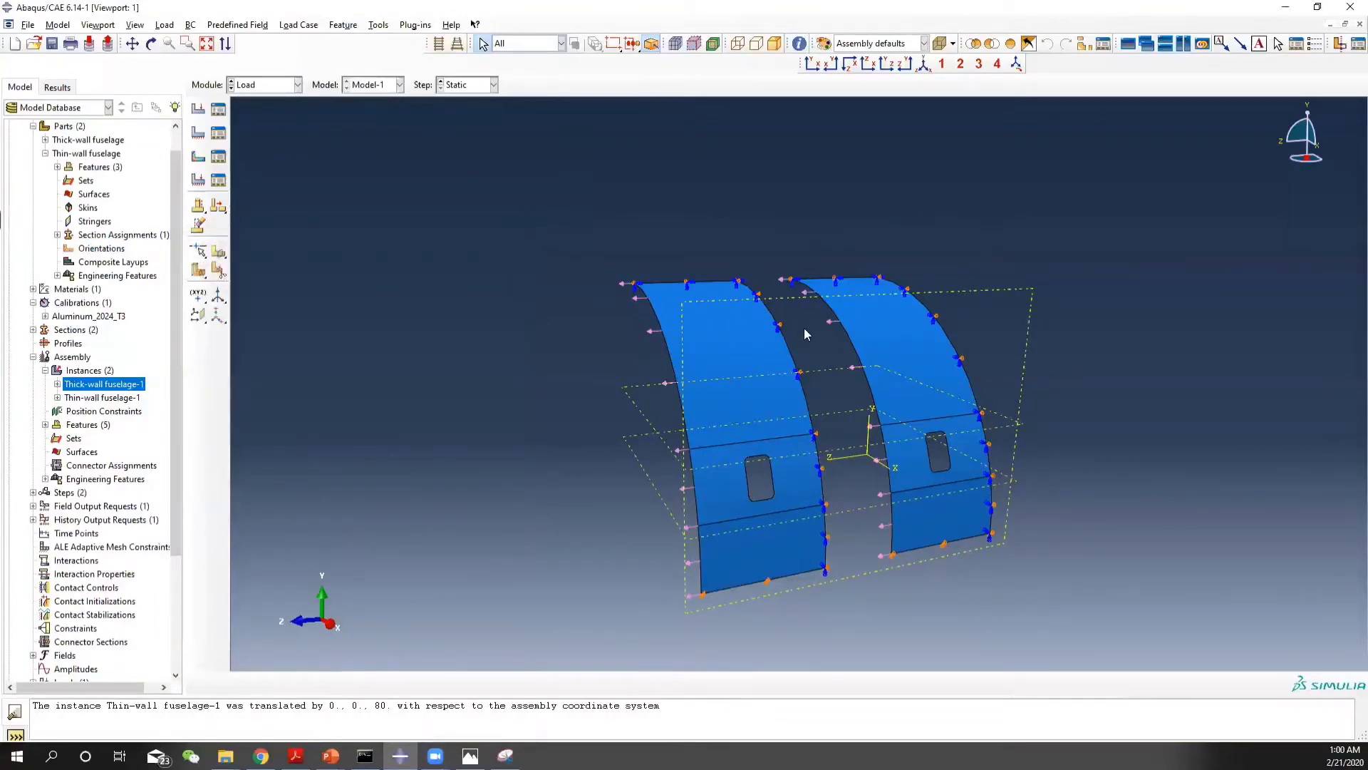
Create a mechanical Pressure load named inner_pres in the Static step
ctrl+alt+drag(815, 373, 744, 342)
drag(750, 360, 764, 417)
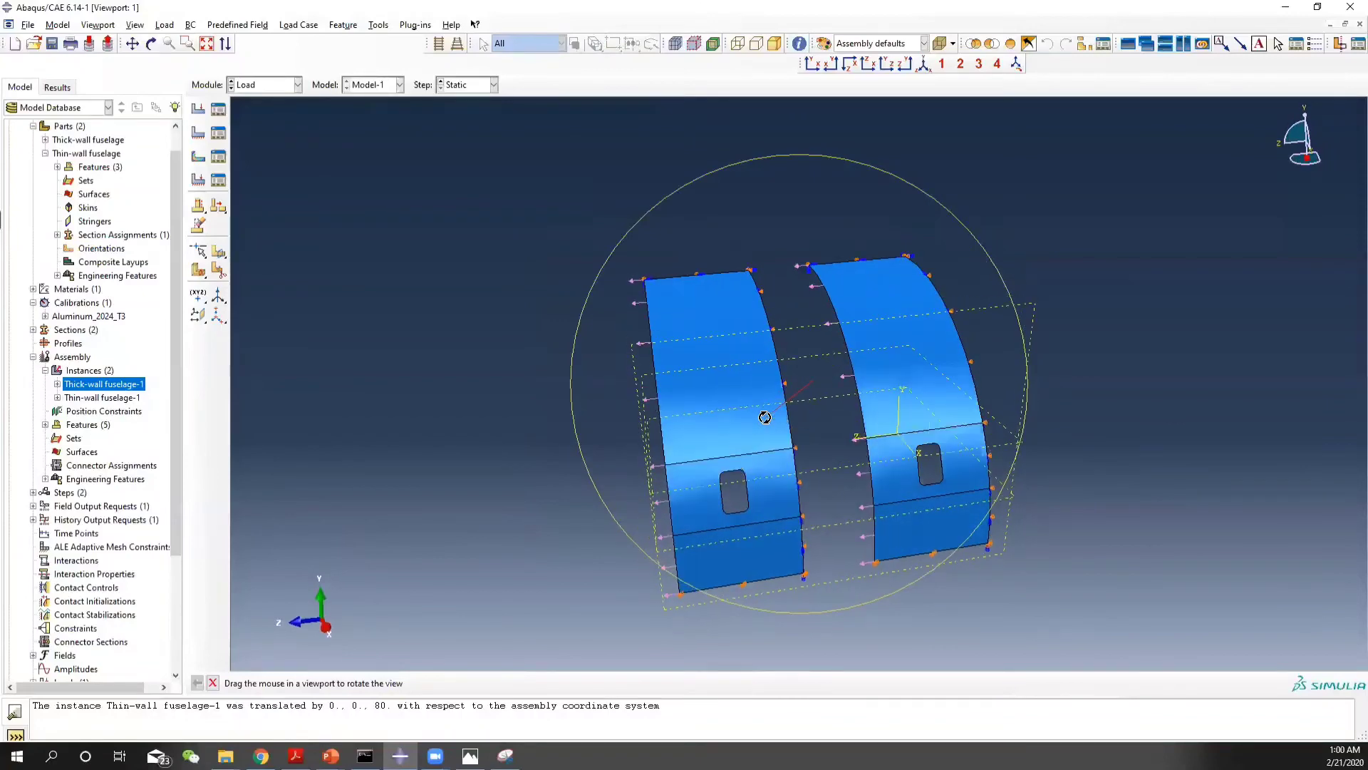
key(Escape)
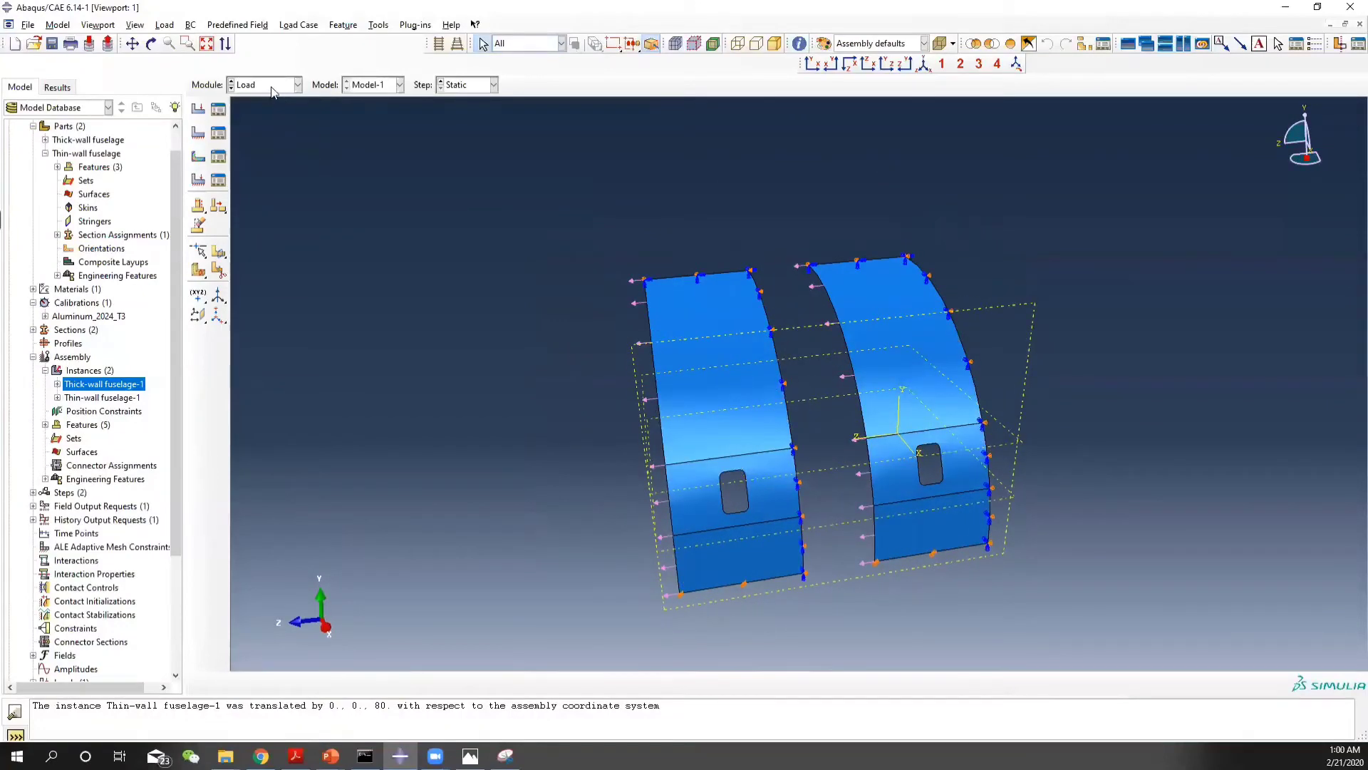
ctrl+alt+drag(919, 379, 1046, 352)
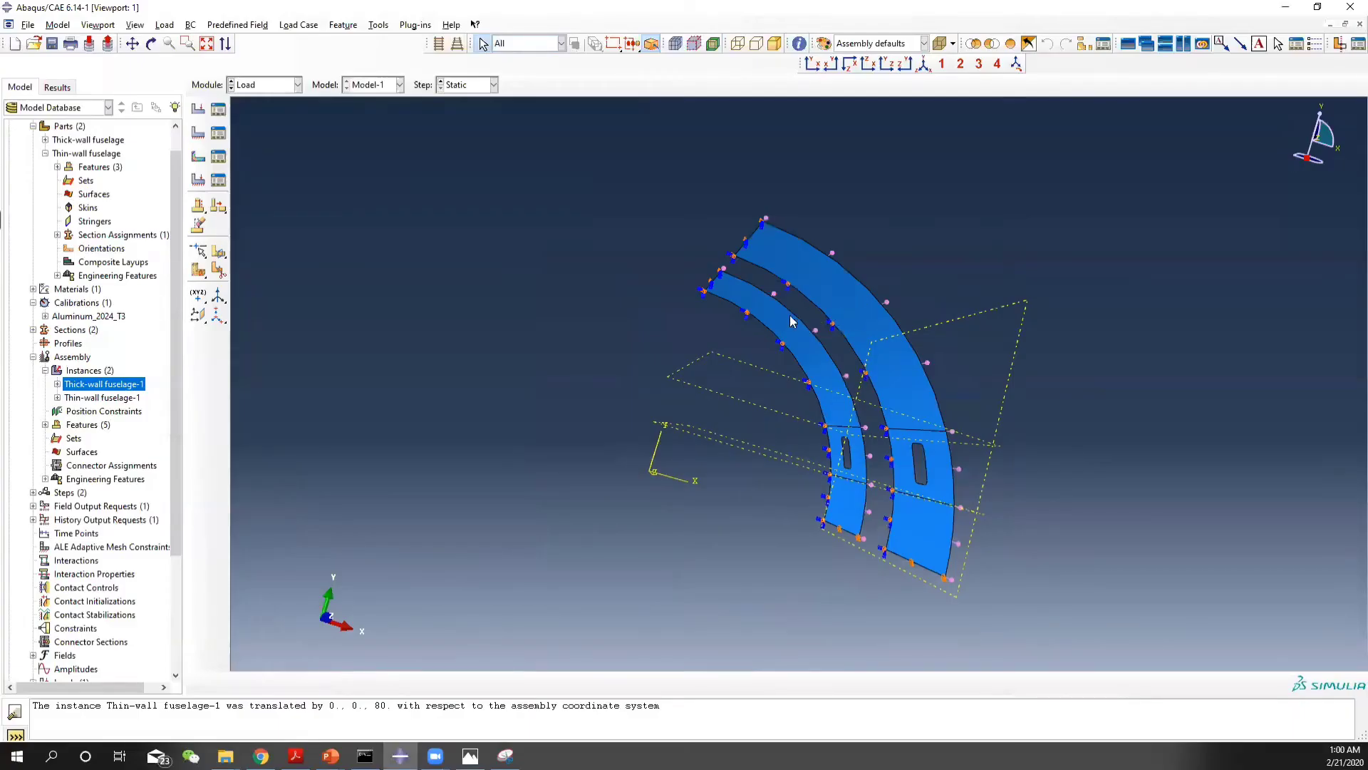
ctrl+alt+drag(791, 322, 853, 316)
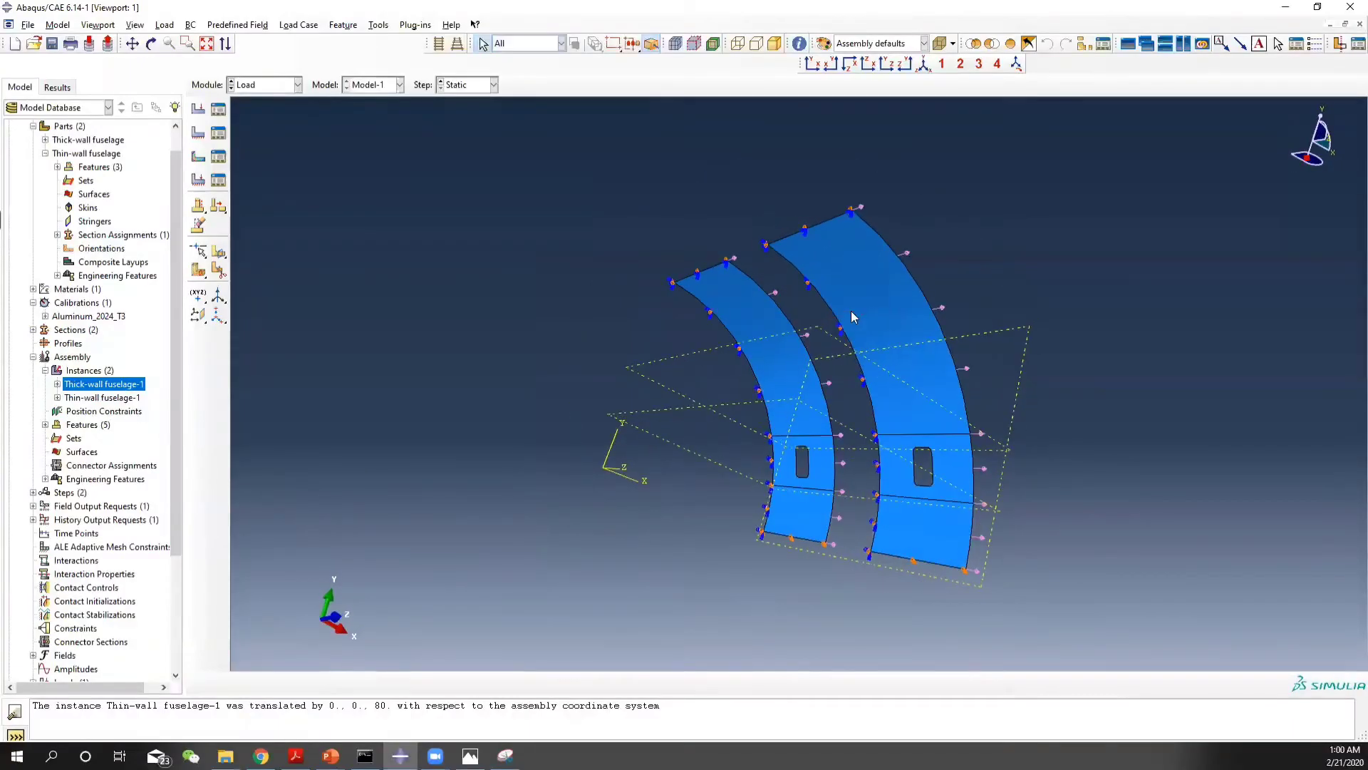
click(218, 109)
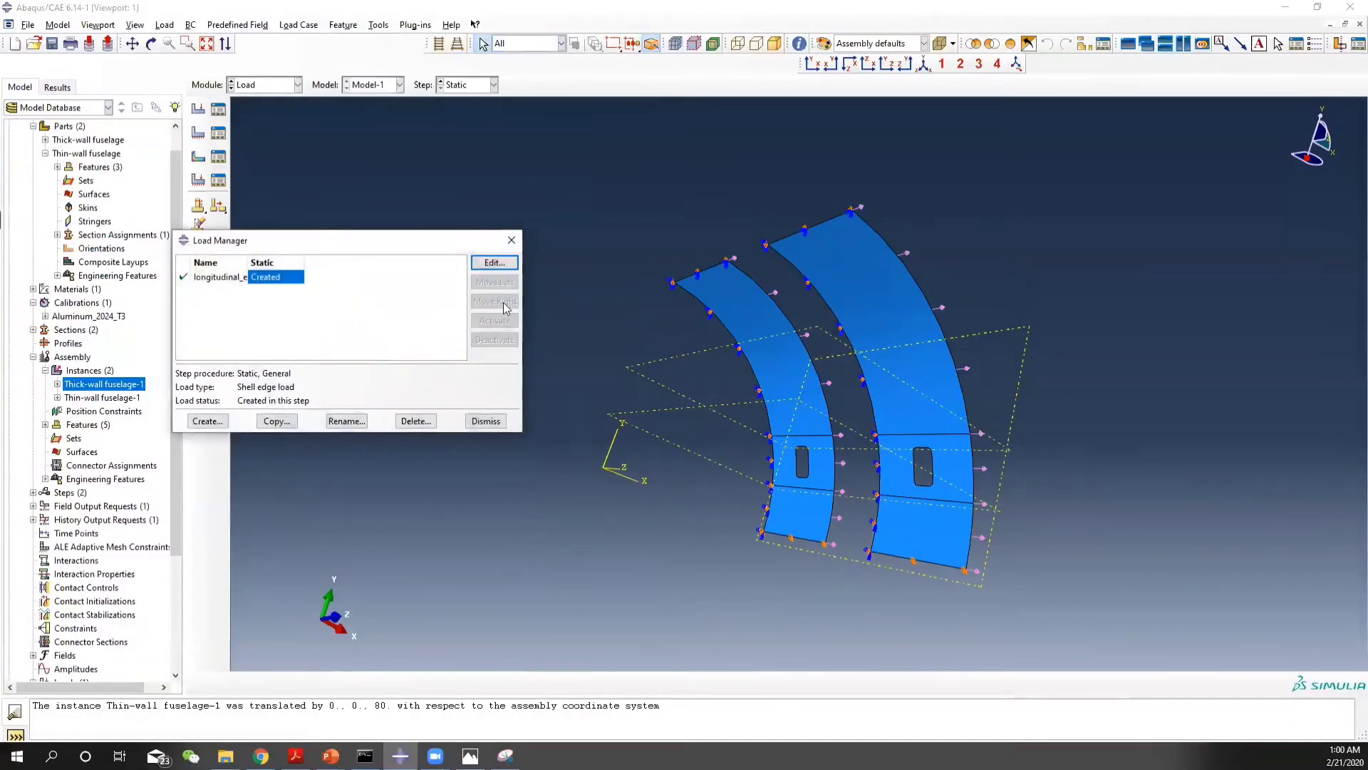
click(206, 421)
click(427, 320)
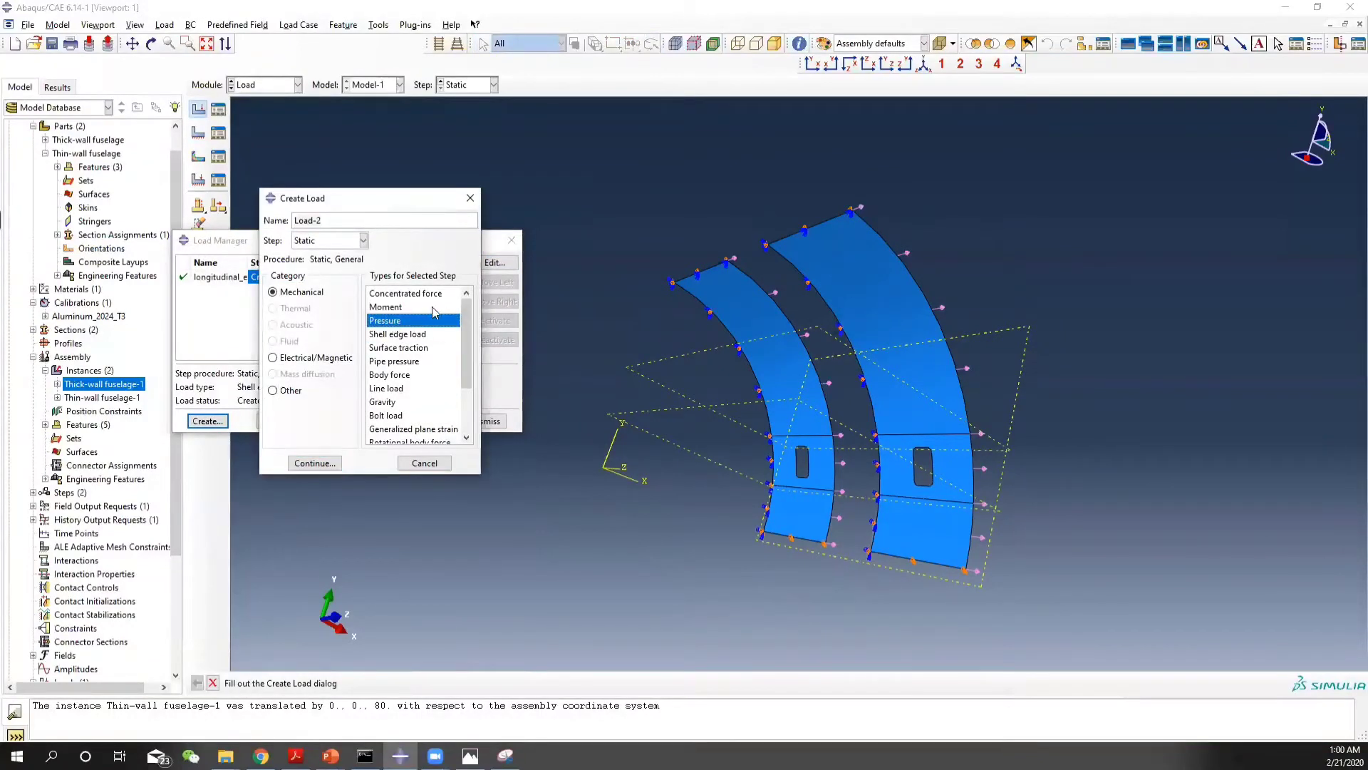
click(331, 218)
text(9)
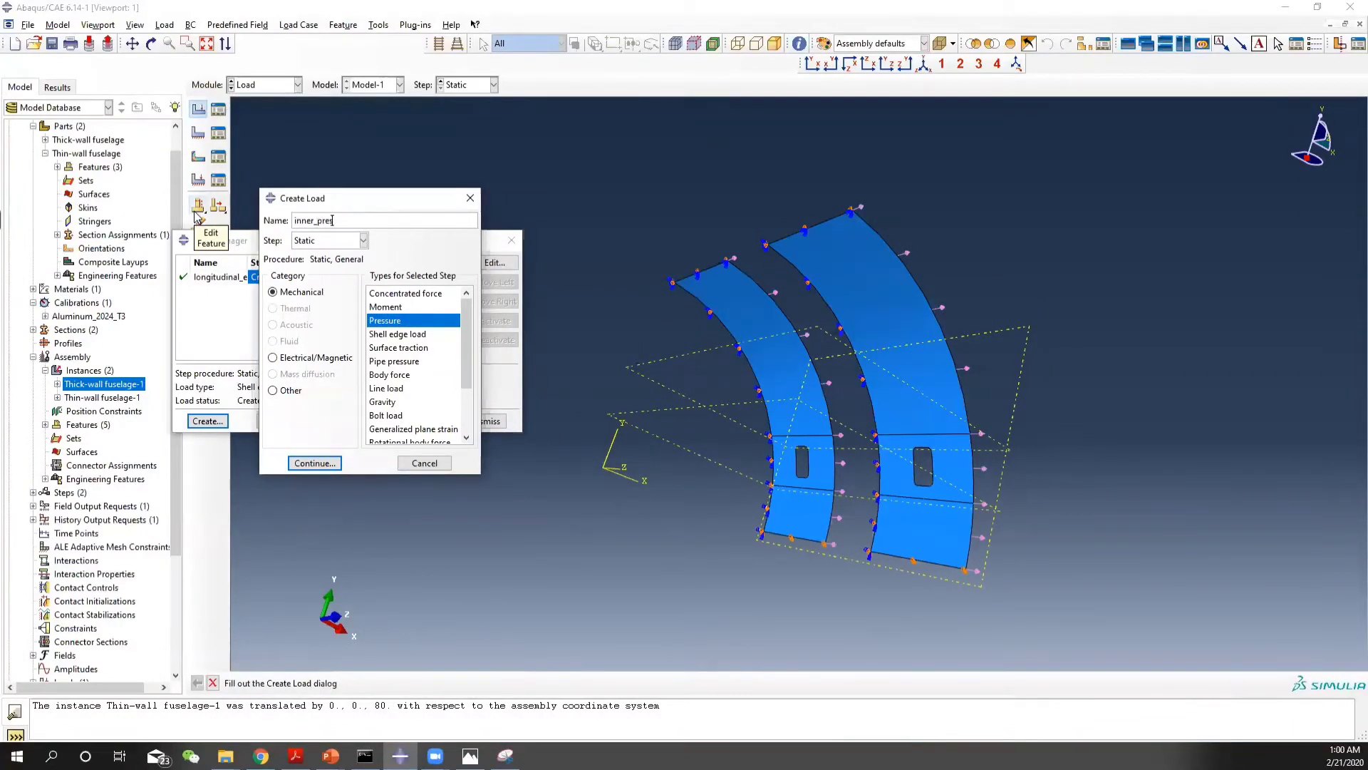
click(315, 464)
Select all faces of both fuselage panels as the surface region of the inner_pressure load
click(766, 344)
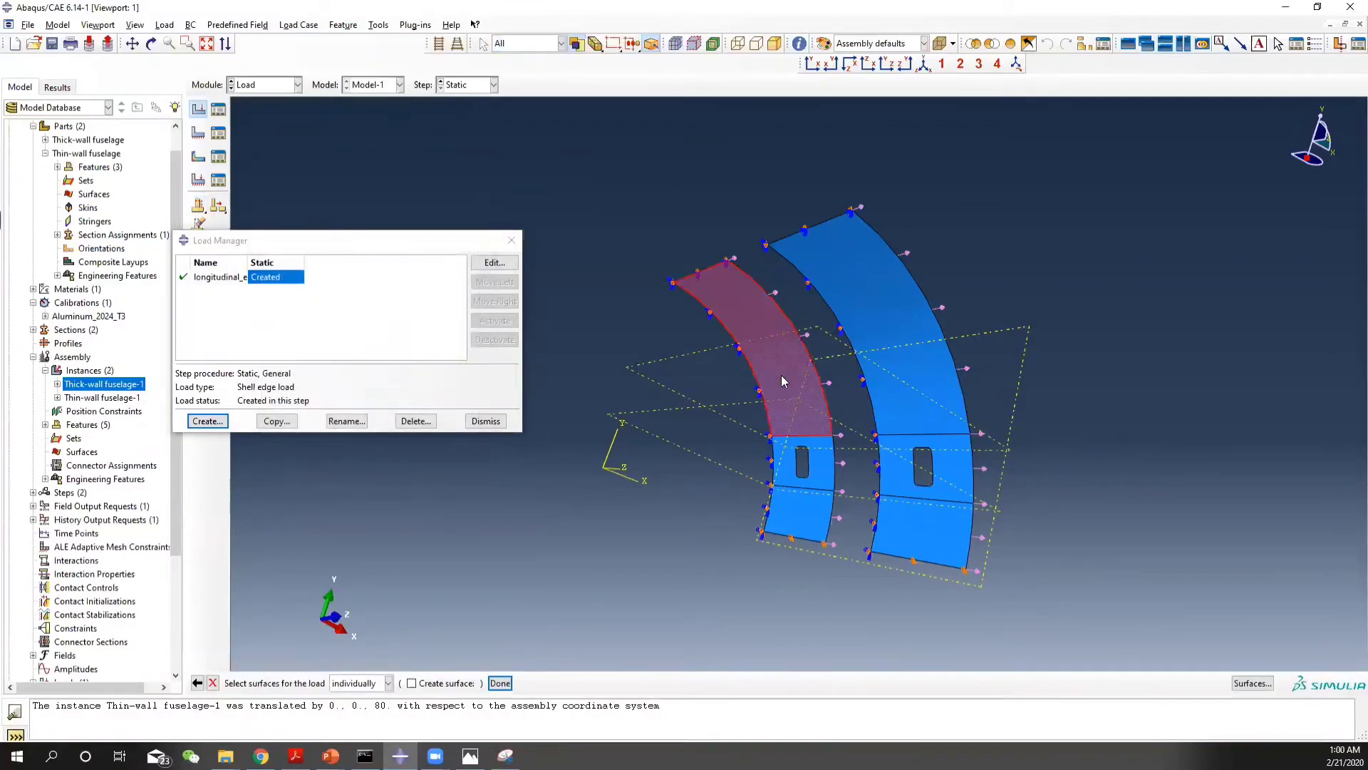
shift+click(777, 467)
shift+click(795, 518)
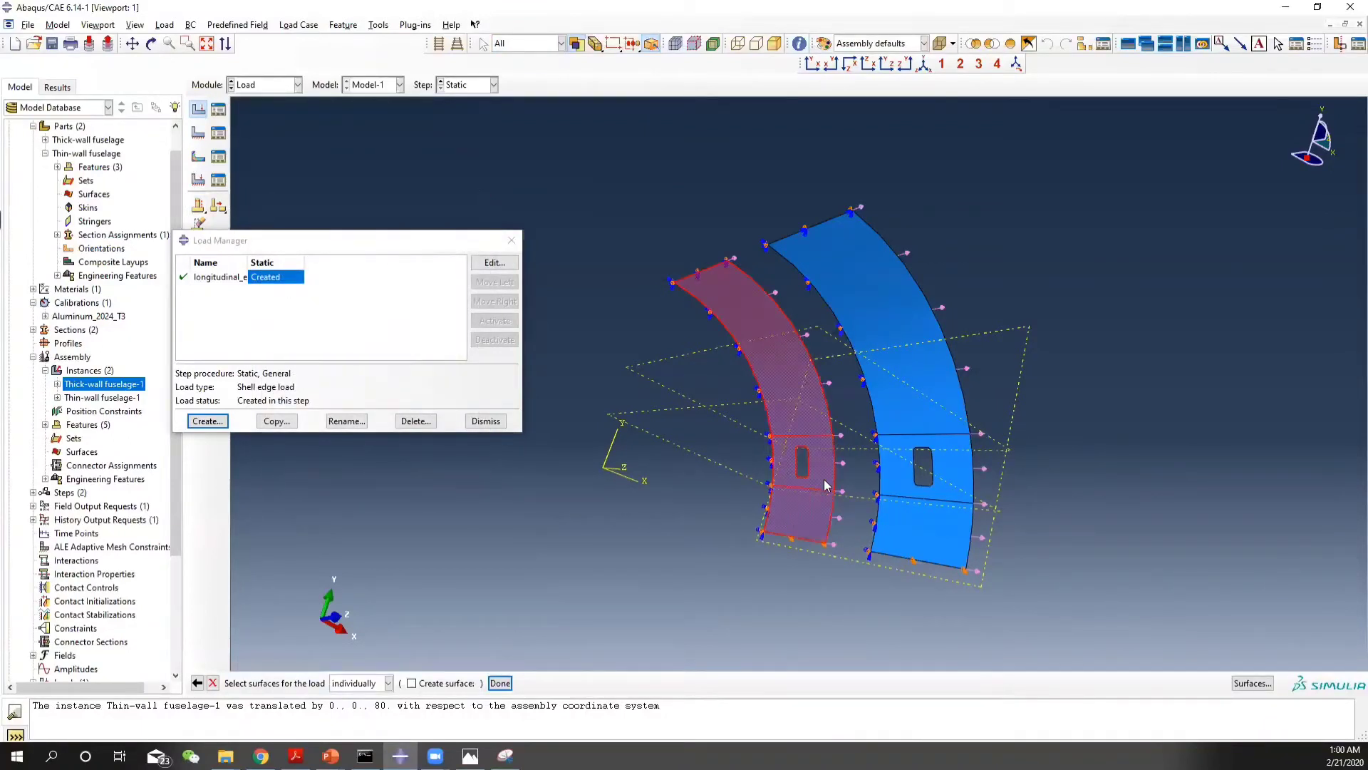
shift+click(875, 280)
shift+click(950, 491)
shift+click(938, 546)
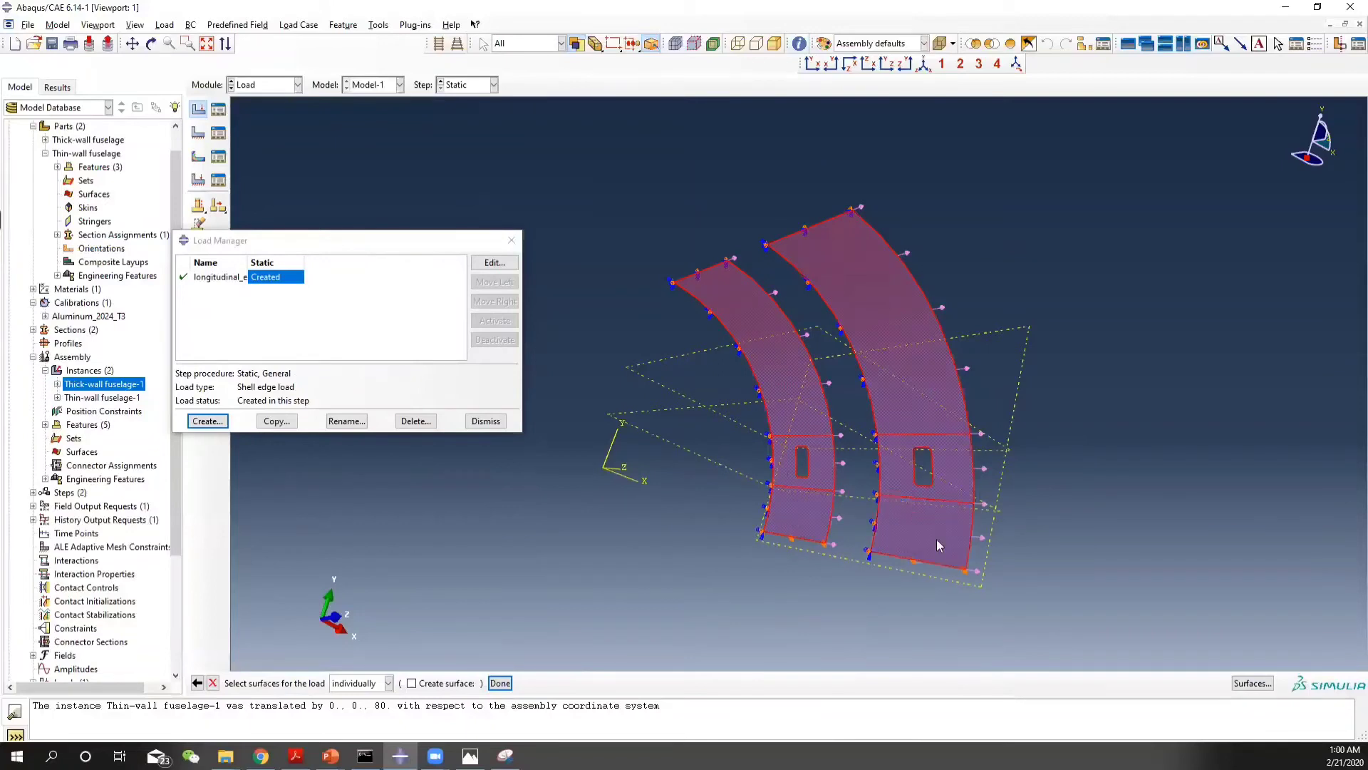
click(500, 683)
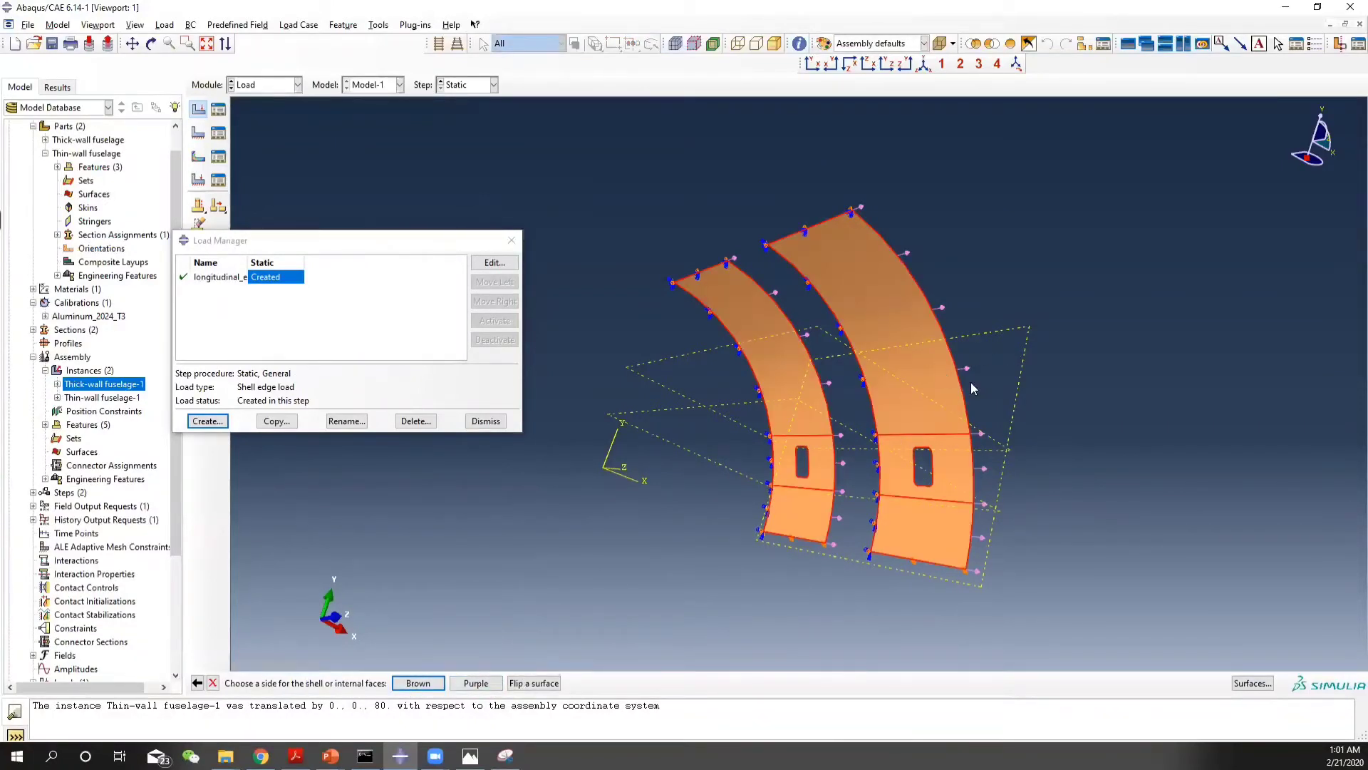
Apply inner_pressure to the brown side of the shells as a uniform, ramped pressure and close the load manager
ctrl+alt+drag(931, 369, 882, 365)
click(417, 683)
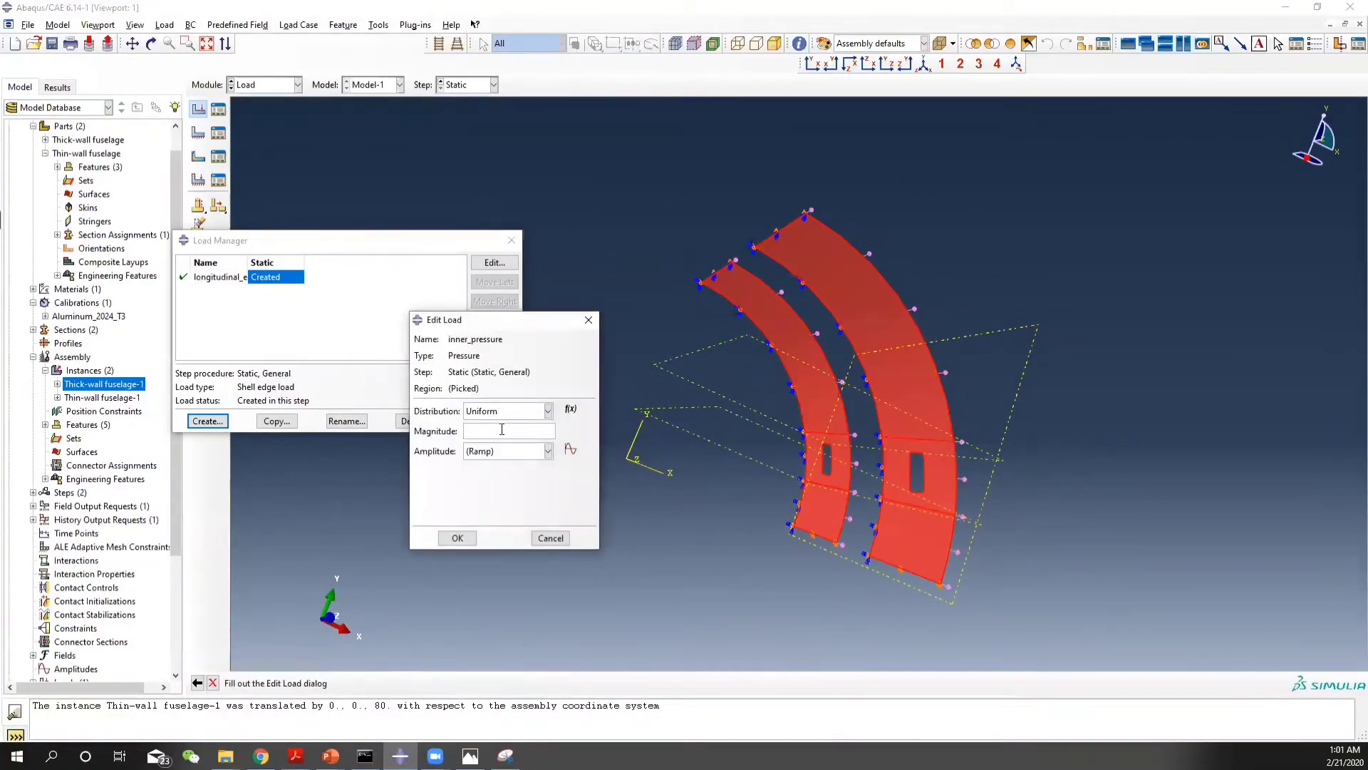
click(458, 537)
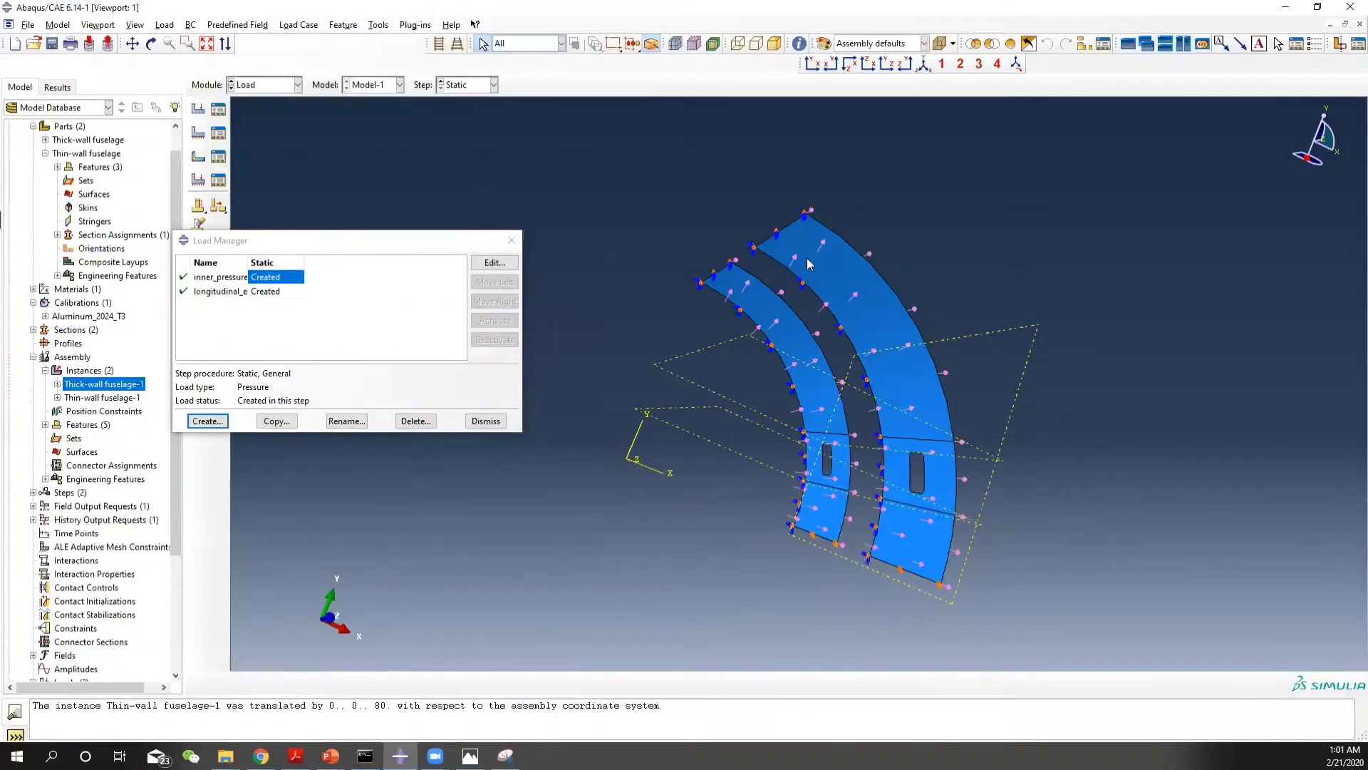
ctrl+alt+drag(916, 320, 605, 367)
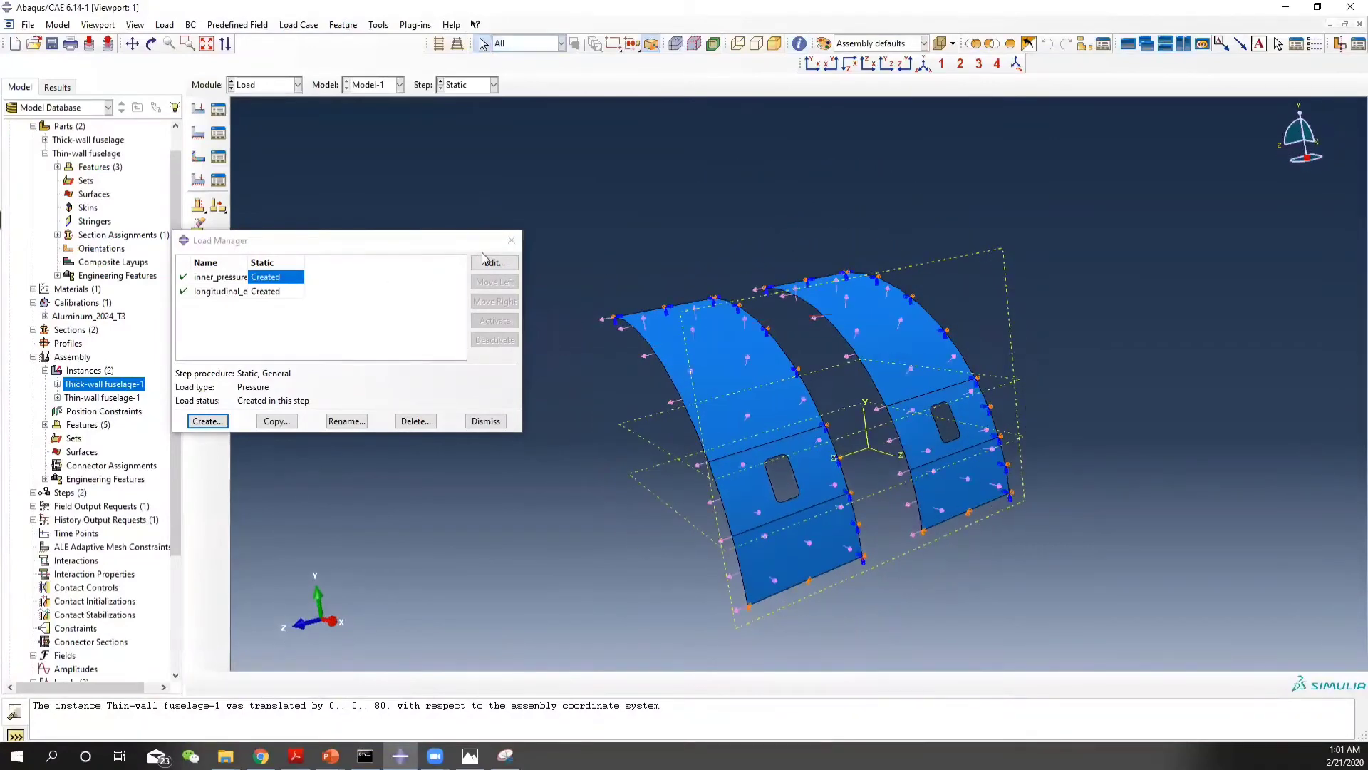
click(512, 241)
In the Mesh module, assign the structured meshing technique to the faces above and below the window section on both panels
click(247, 86)
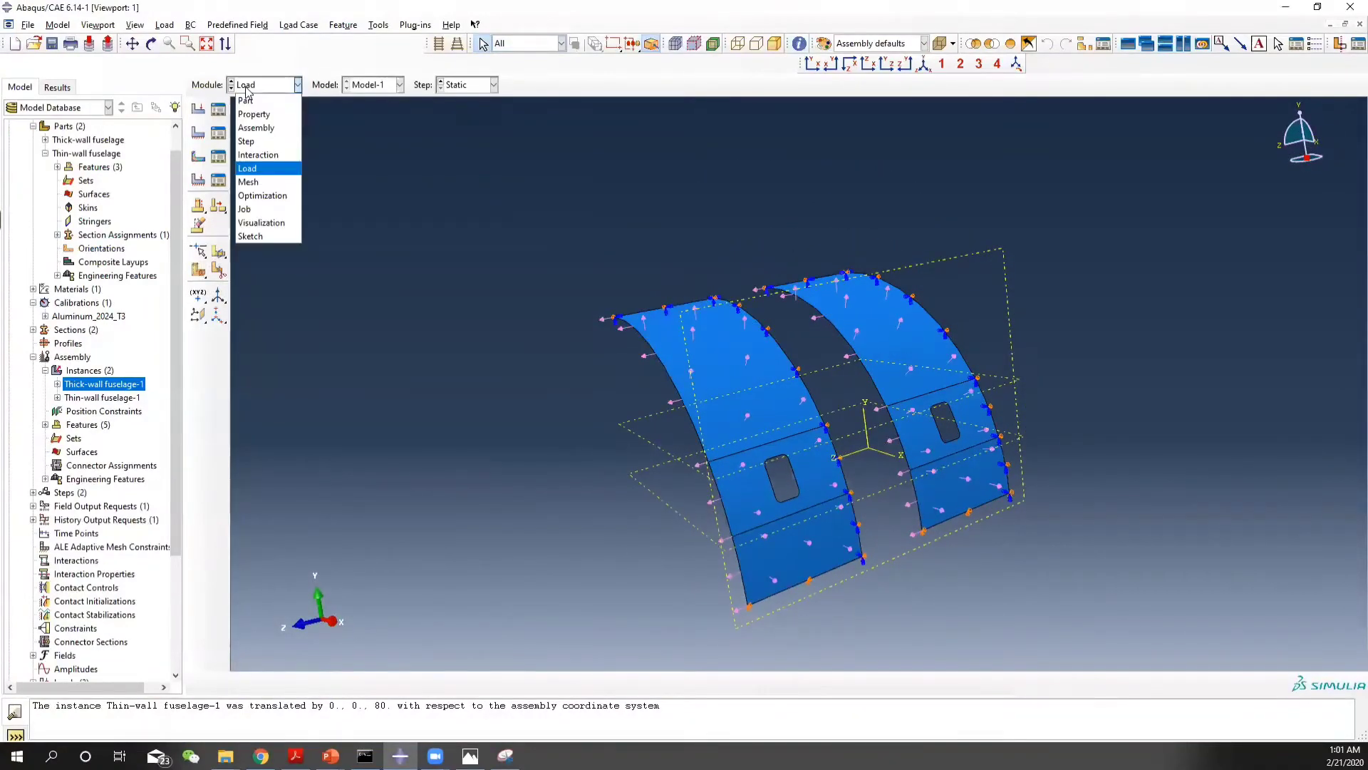
click(249, 181)
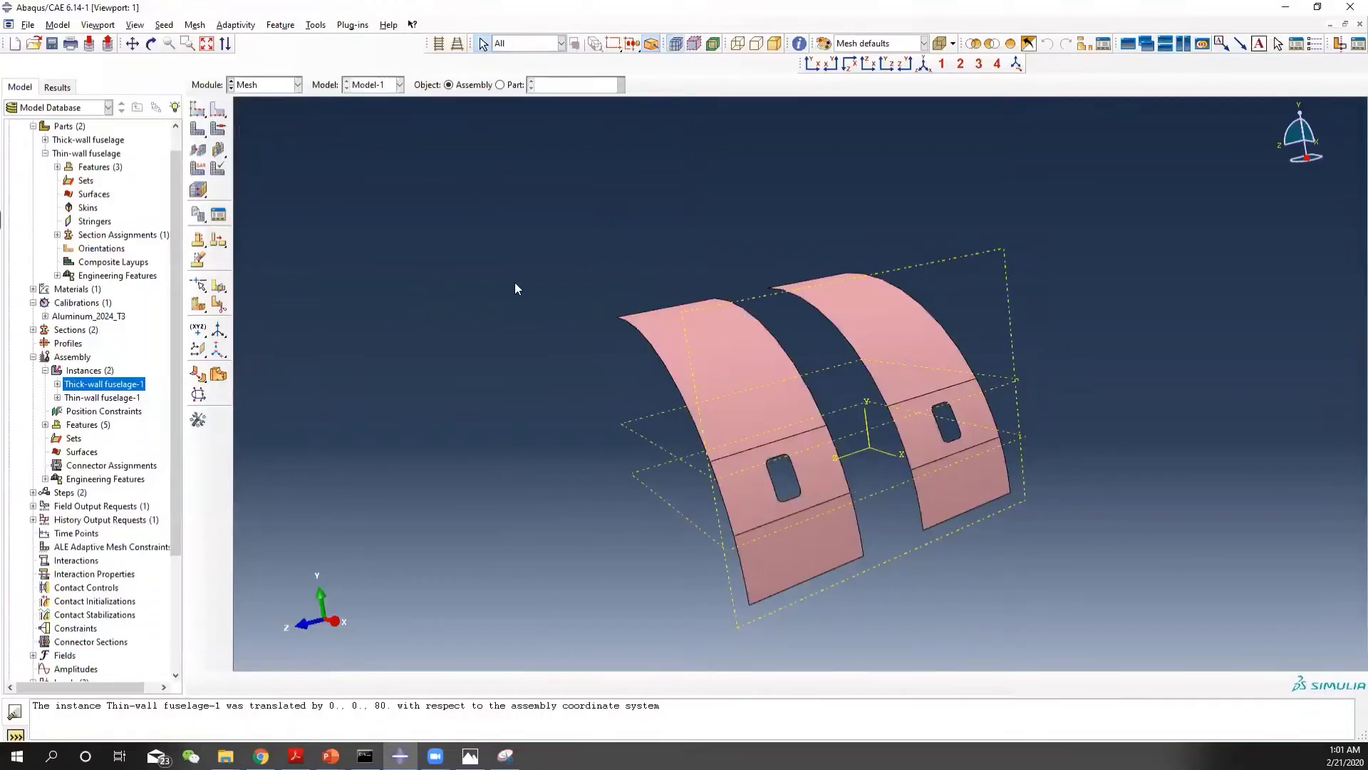
ctrl+alt+drag(919, 515, 646, 371)
drag(603, 283, 1120, 359)
drag(621, 554, 1266, 580)
drag(579, 238, 1039, 300)
shift+drag(664, 555, 1122, 551)
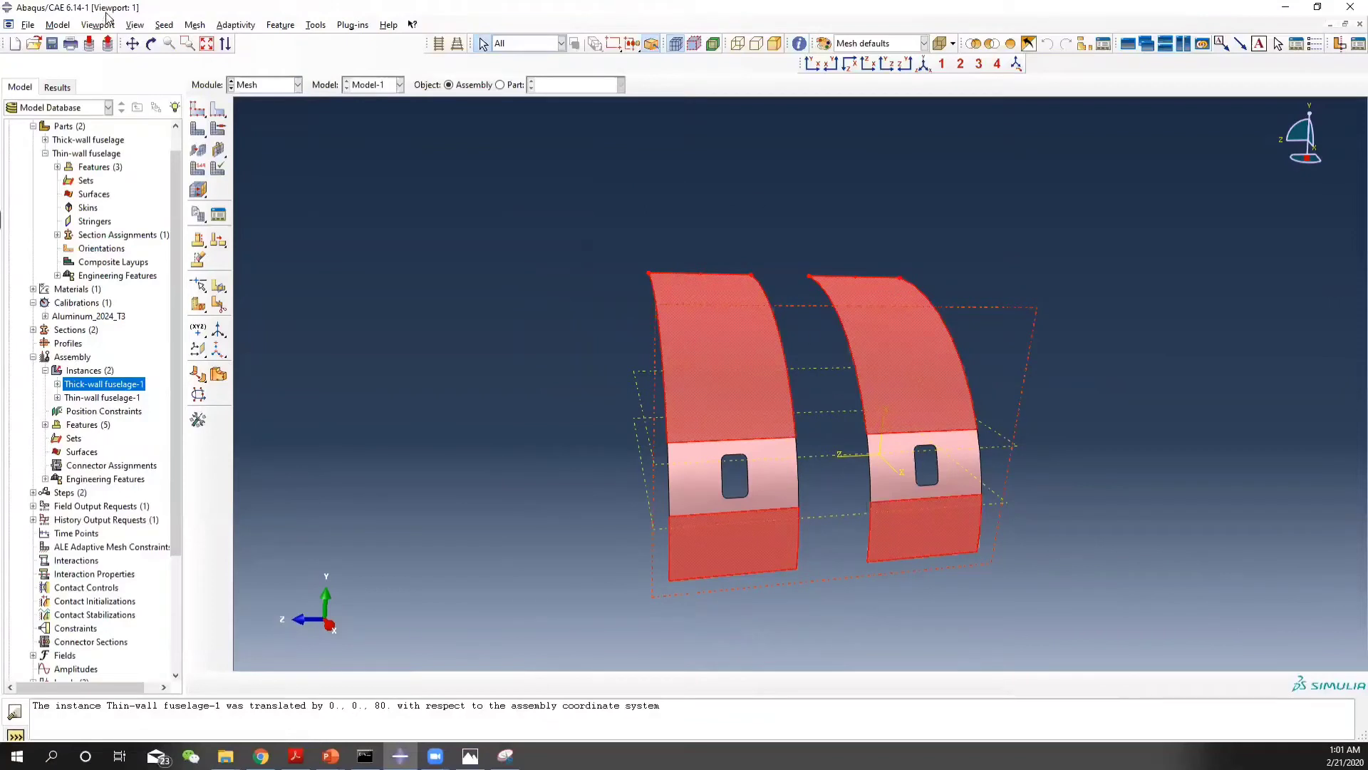
click(199, 24)
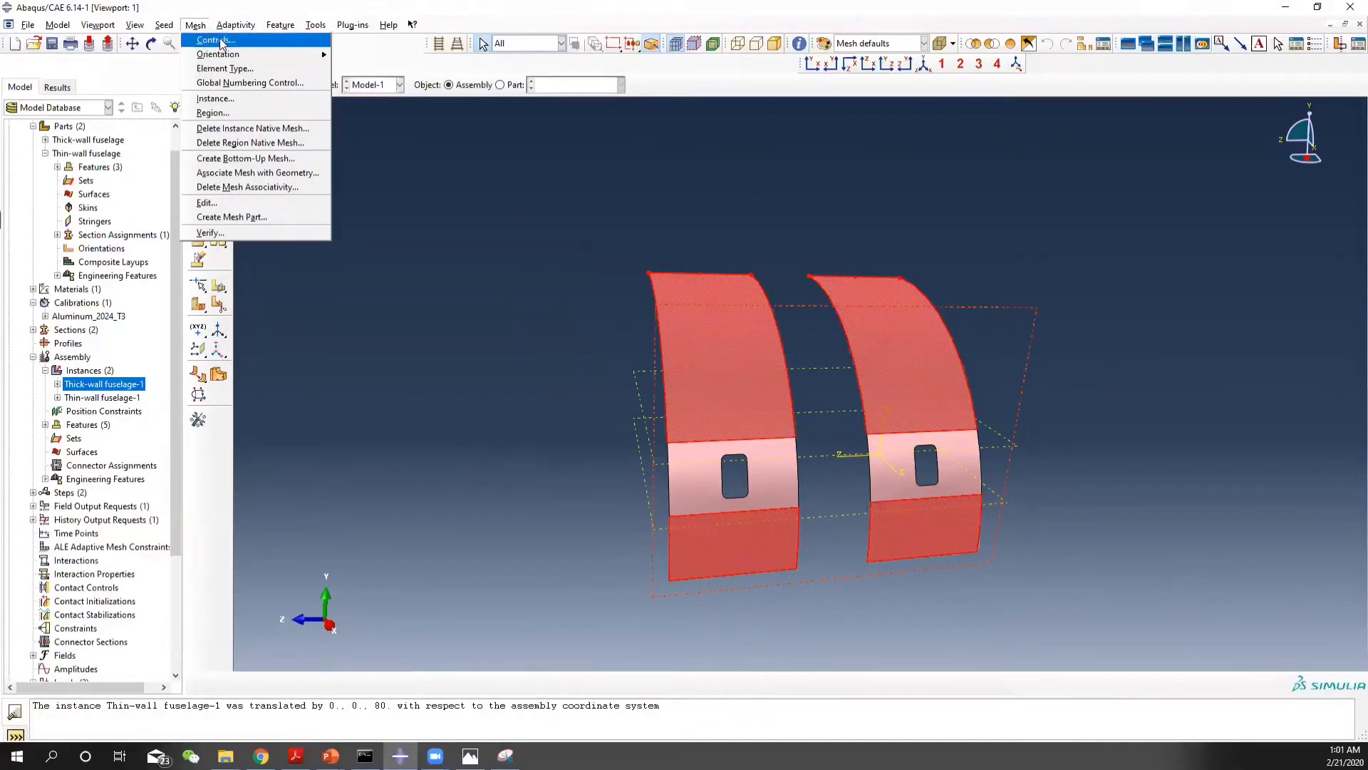
click(215, 41)
click(428, 399)
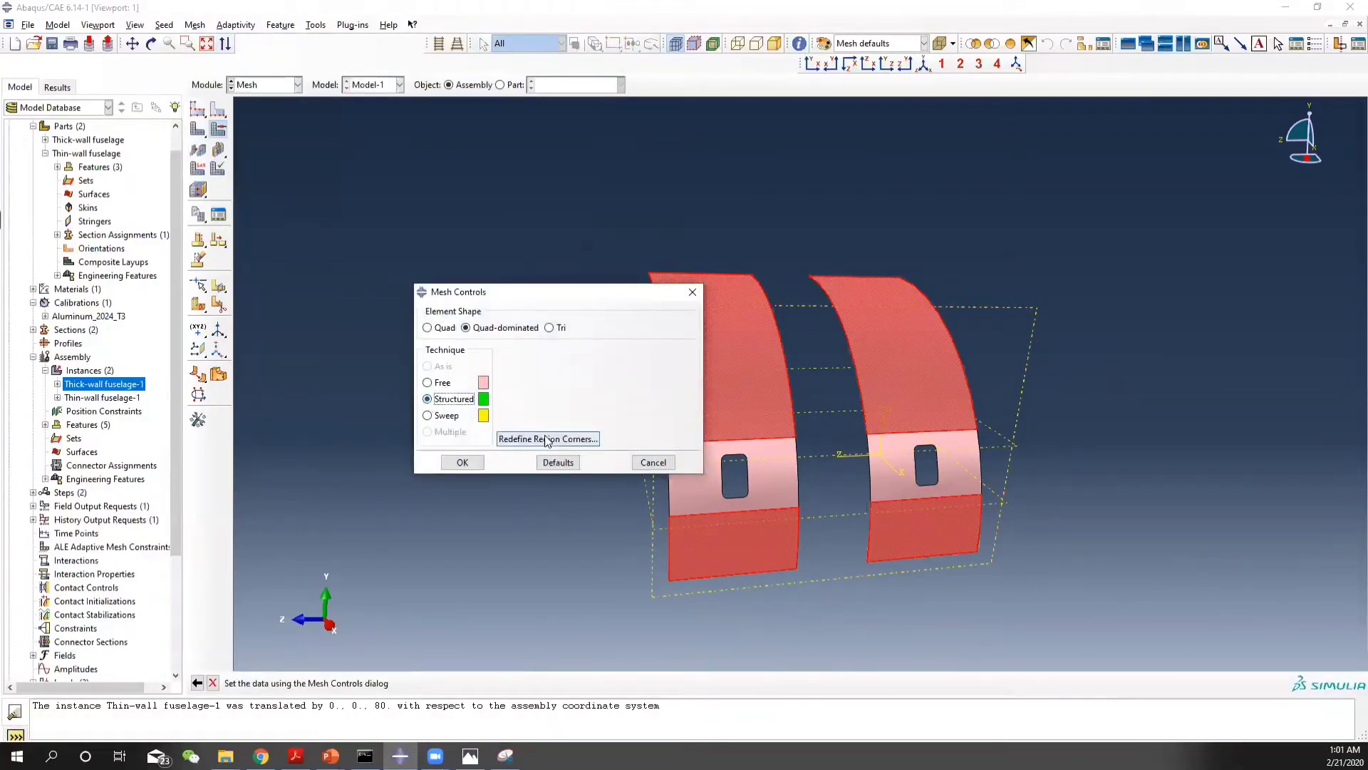
click(462, 462)
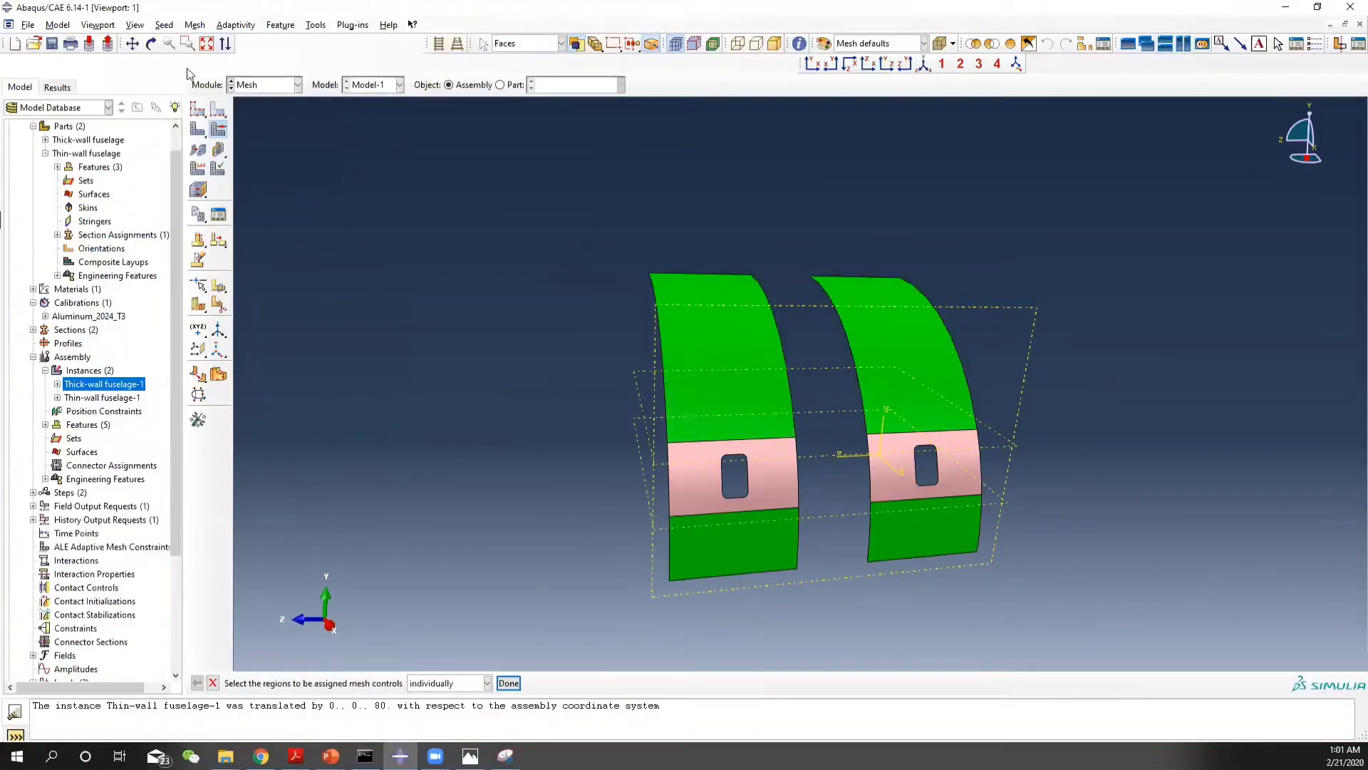
Seed both fuselage part instances with an approximate global size of 4
mouse_move(200, 107)
mouse_down()
mouse_move(248, 126)
mouse_move(219, 116)
mouse_up()
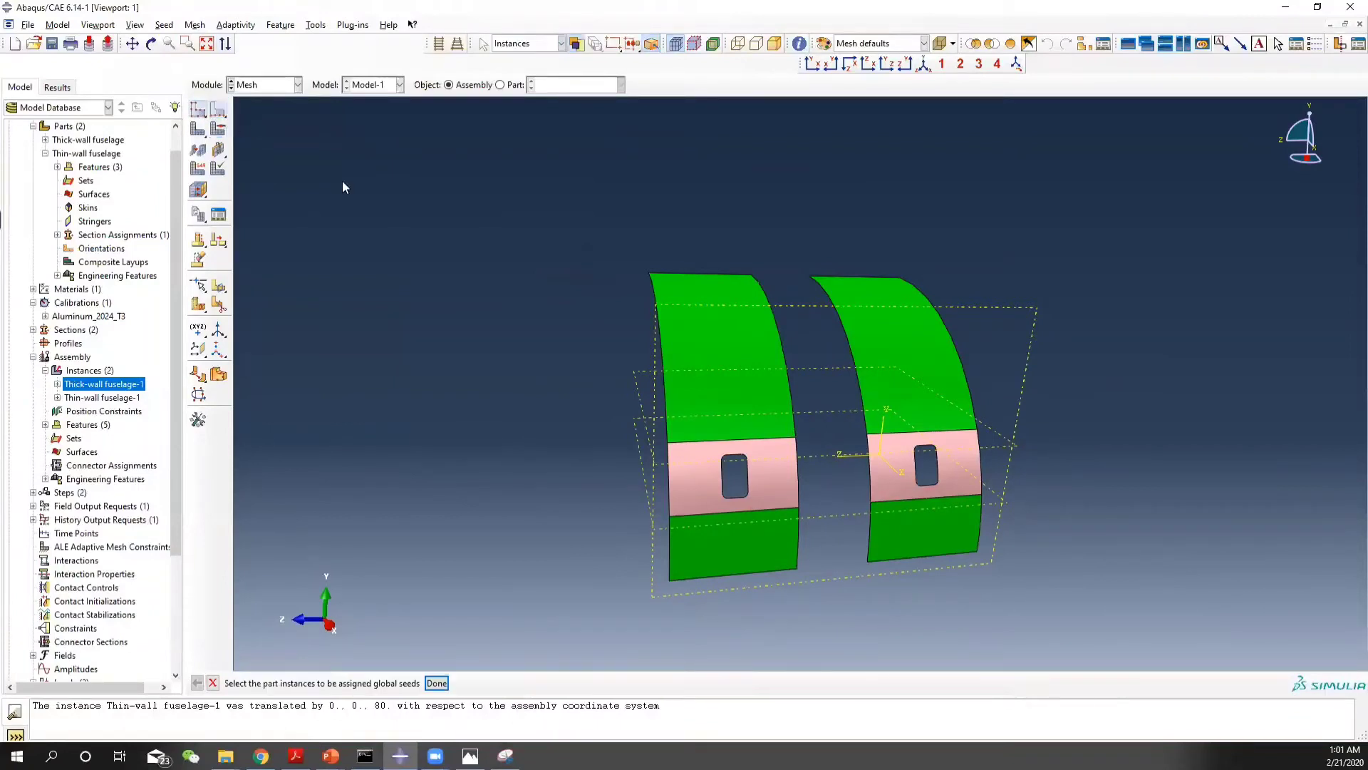
click(437, 683)
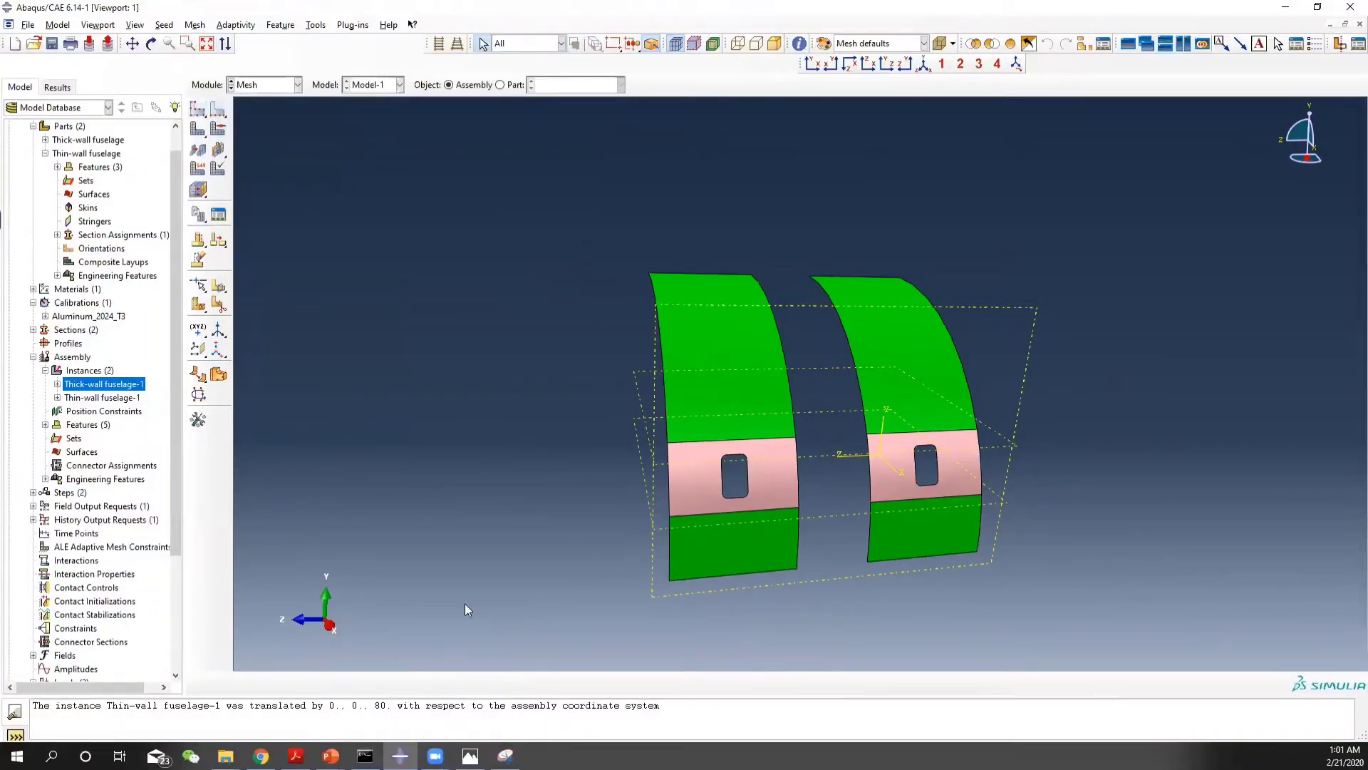
click(198, 109)
drag(532, 222, 1165, 660)
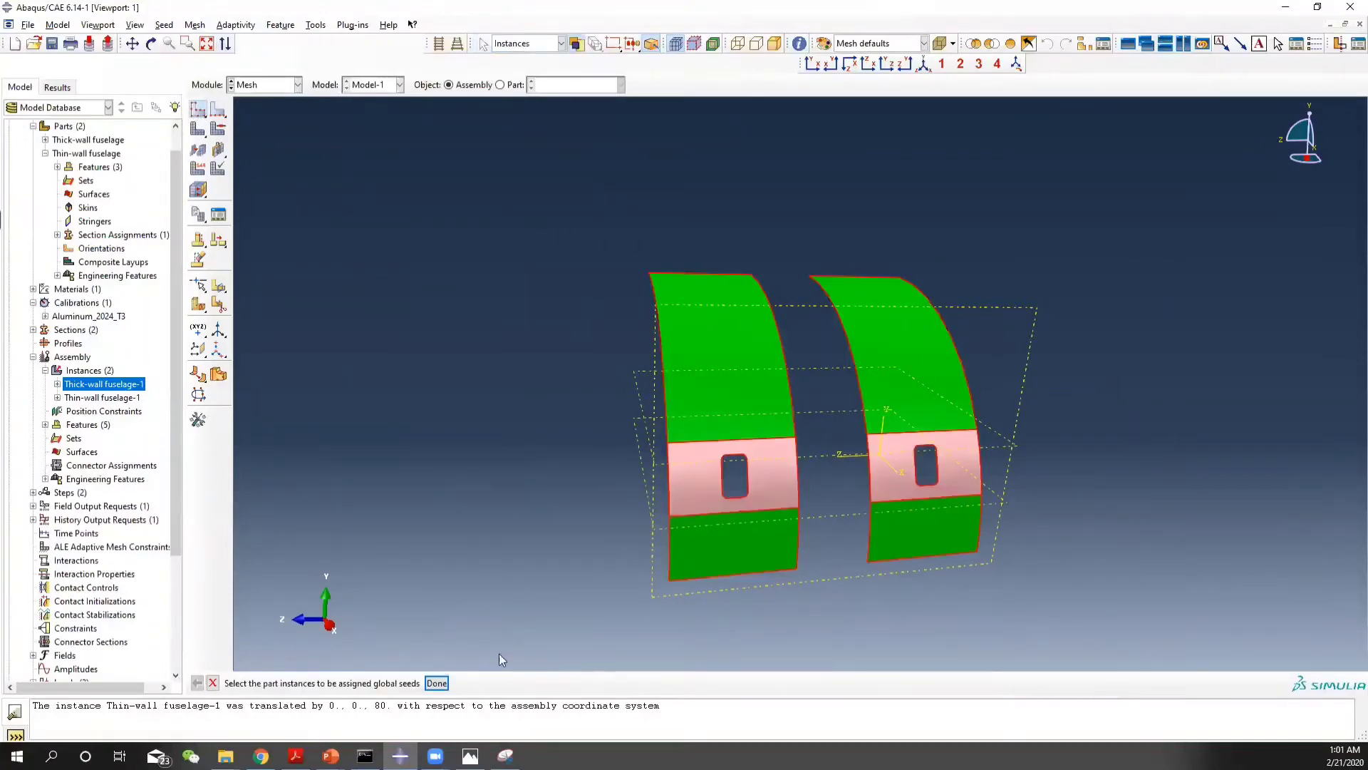
click(437, 683)
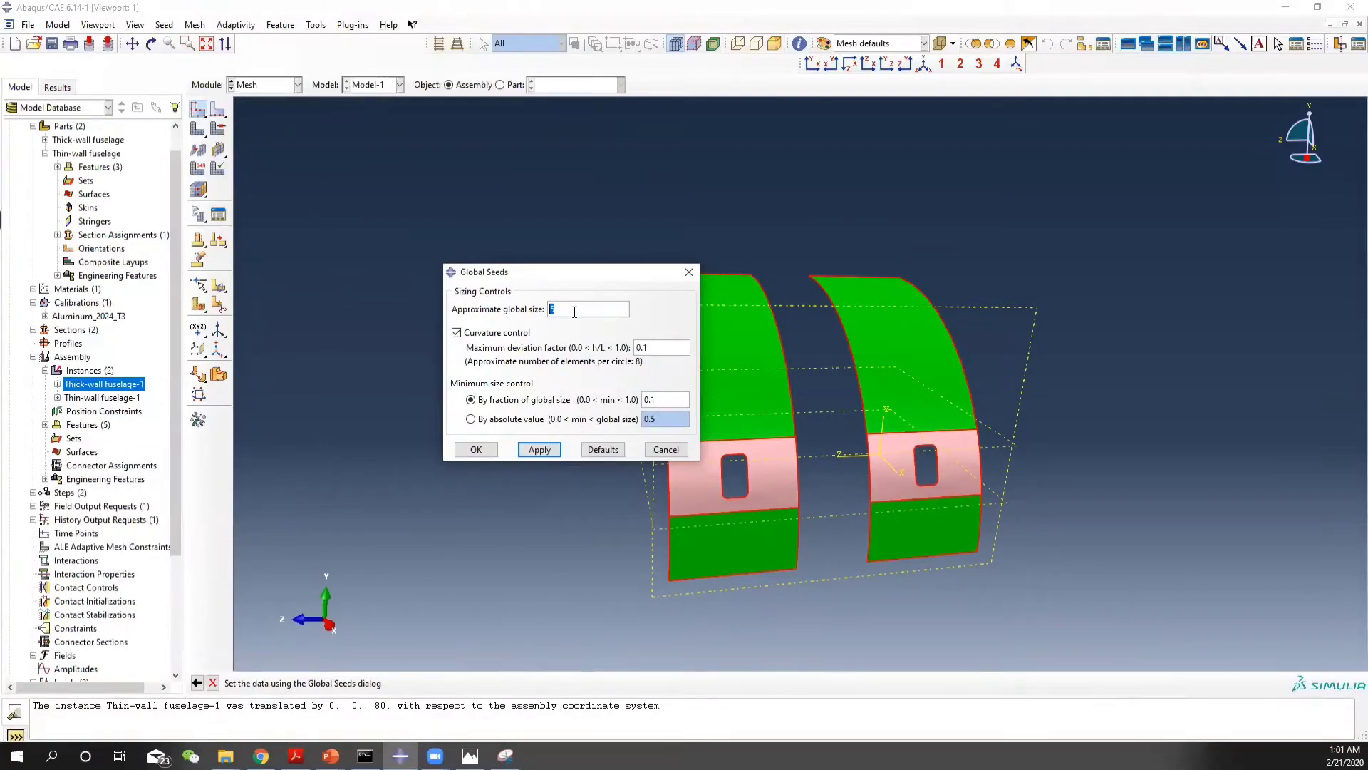
click(539, 449)
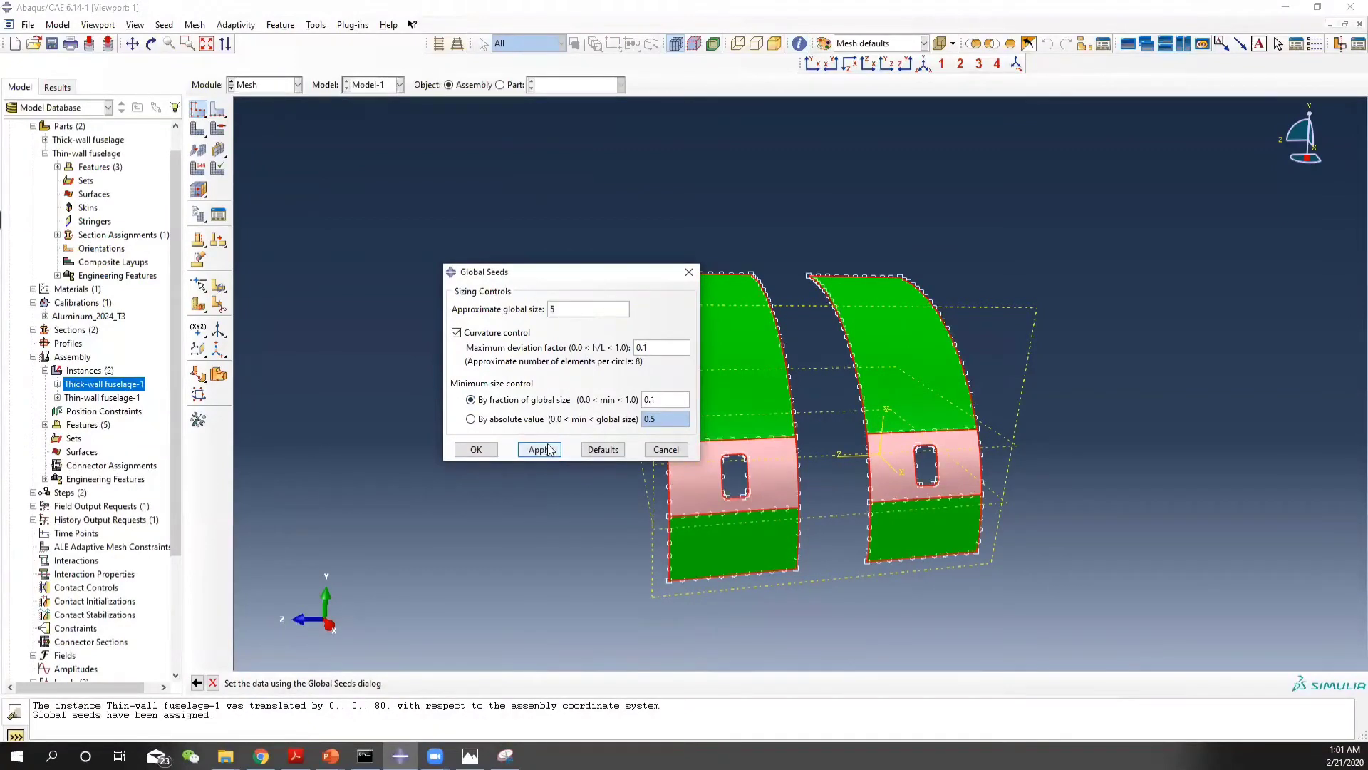
drag(555, 308, 507, 304)
text(4)
click(539, 449)
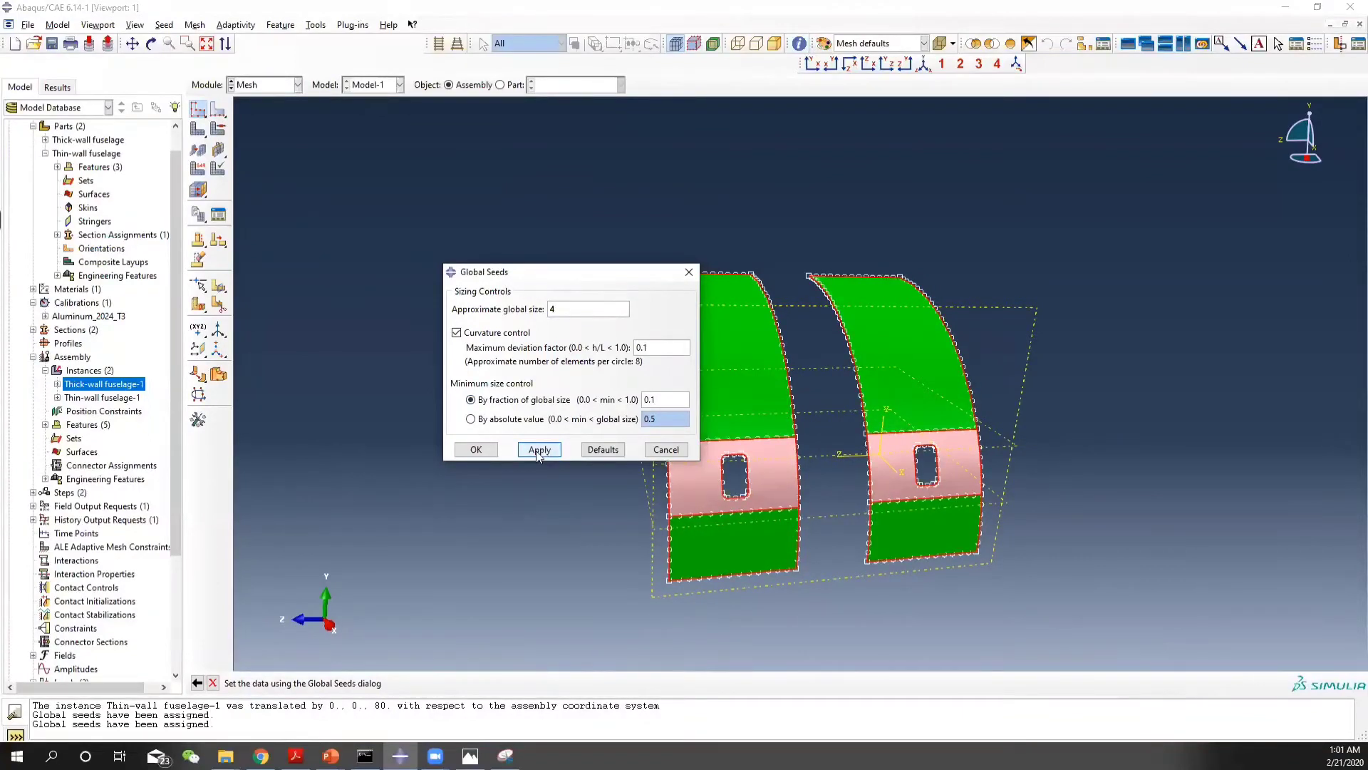
click(476, 451)
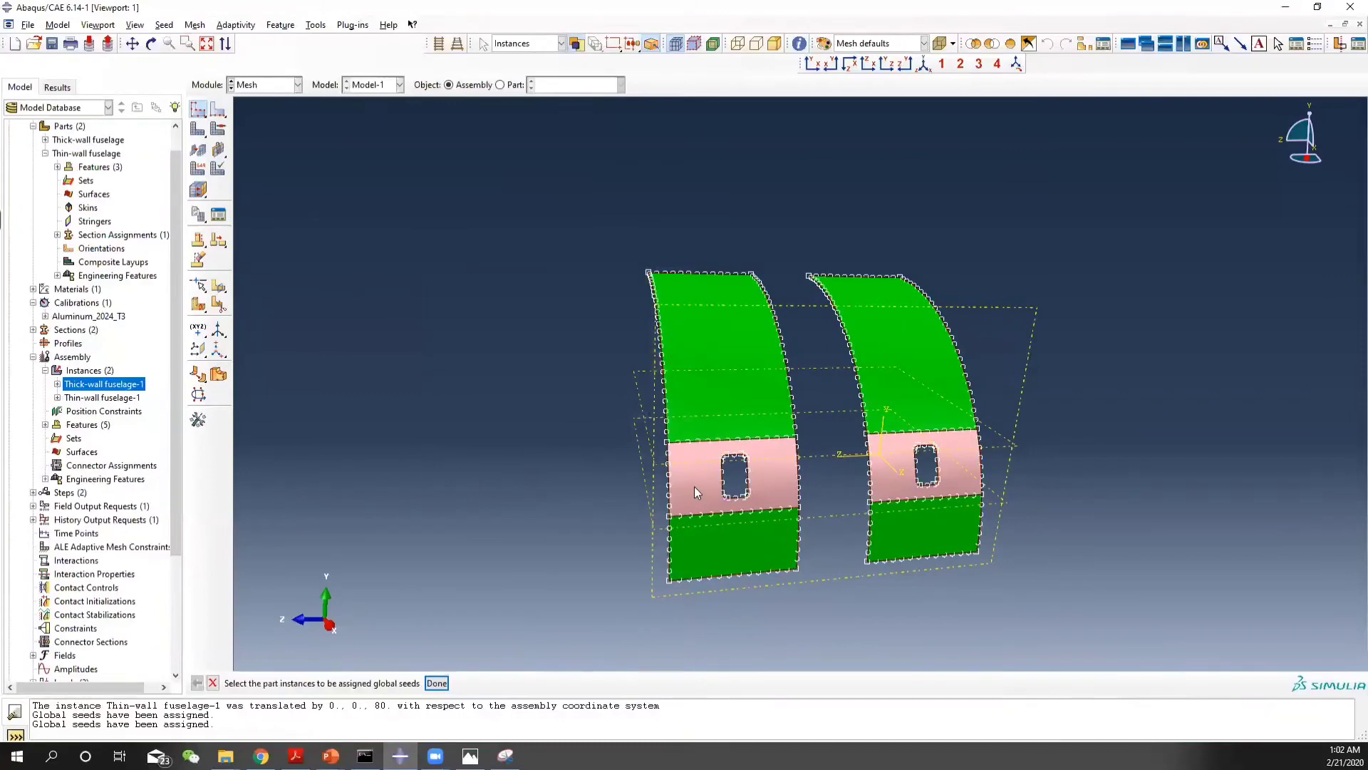
Select all edges of the window cutouts on both panels as the region for local seeds
scroll(696, 486, down, 2)
scroll(688, 477, down, 1)
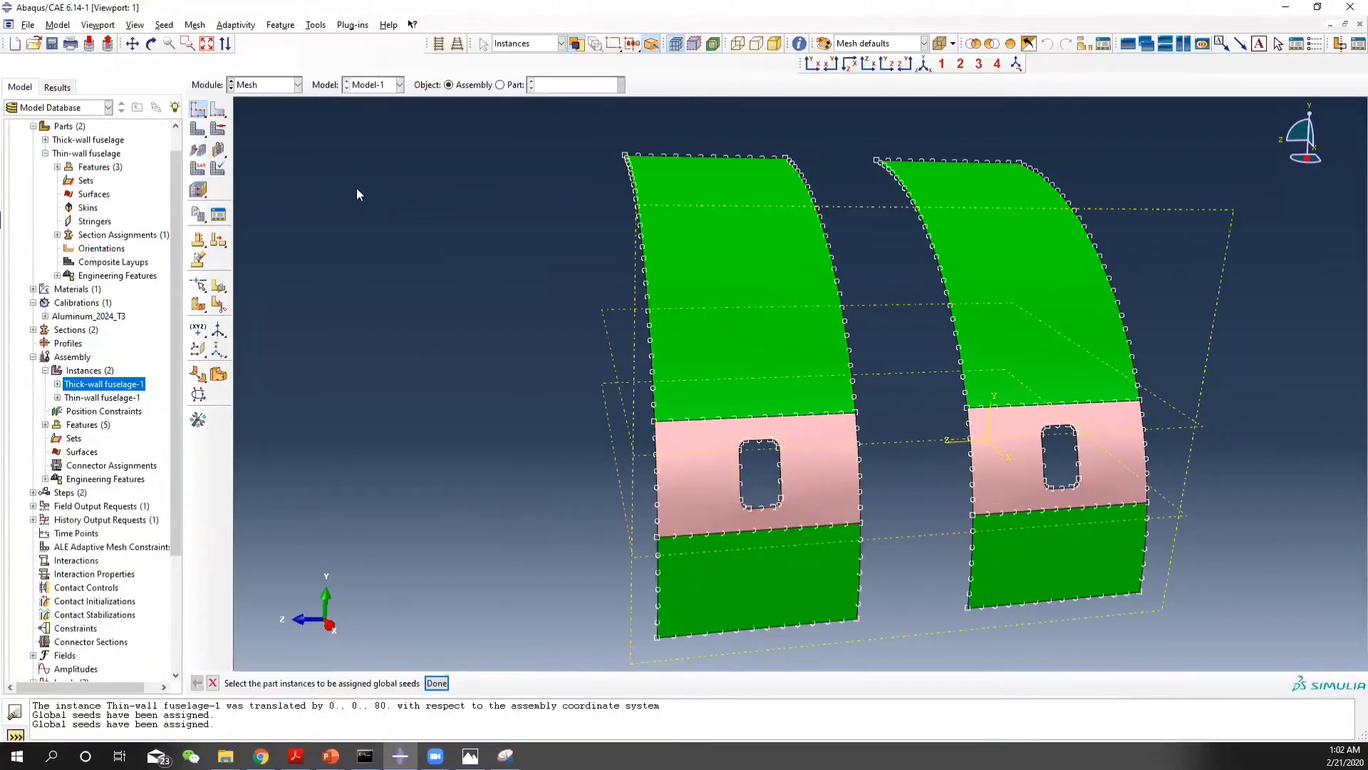
click(218, 108)
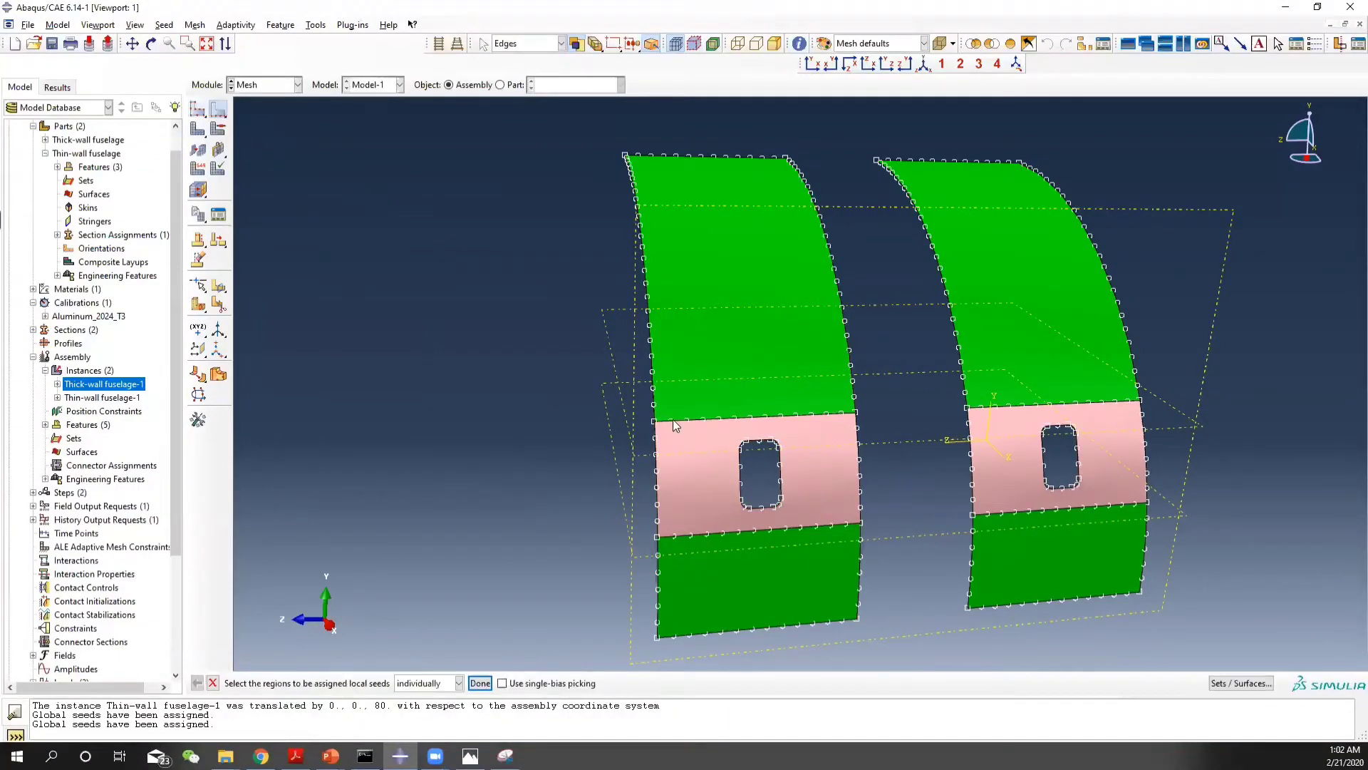
click(741, 485)
drag(726, 429, 801, 510)
drag(1034, 414, 1101, 498)
ctrl+alt+middle_drag(1162, 475, 1090, 466)
ctrl+alt+drag(1008, 485, 971, 491)
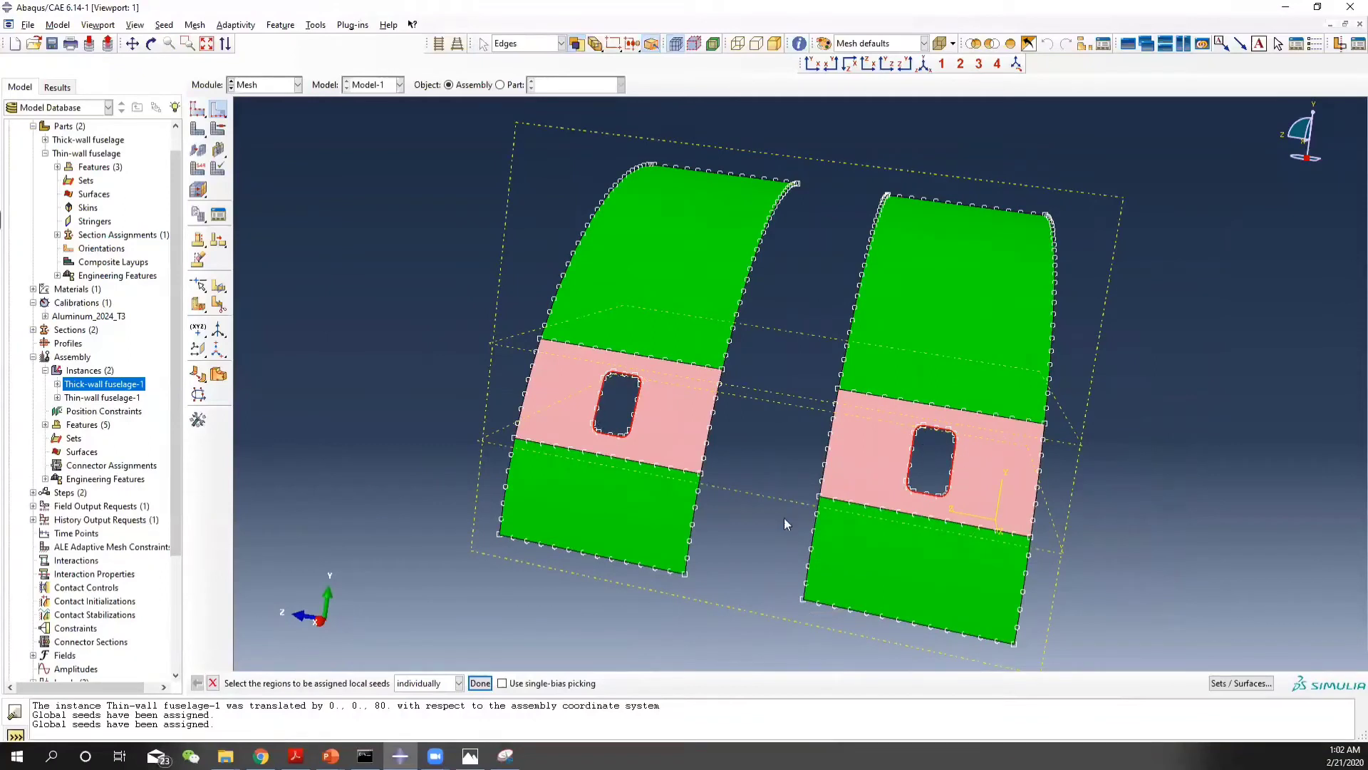
click(476, 682)
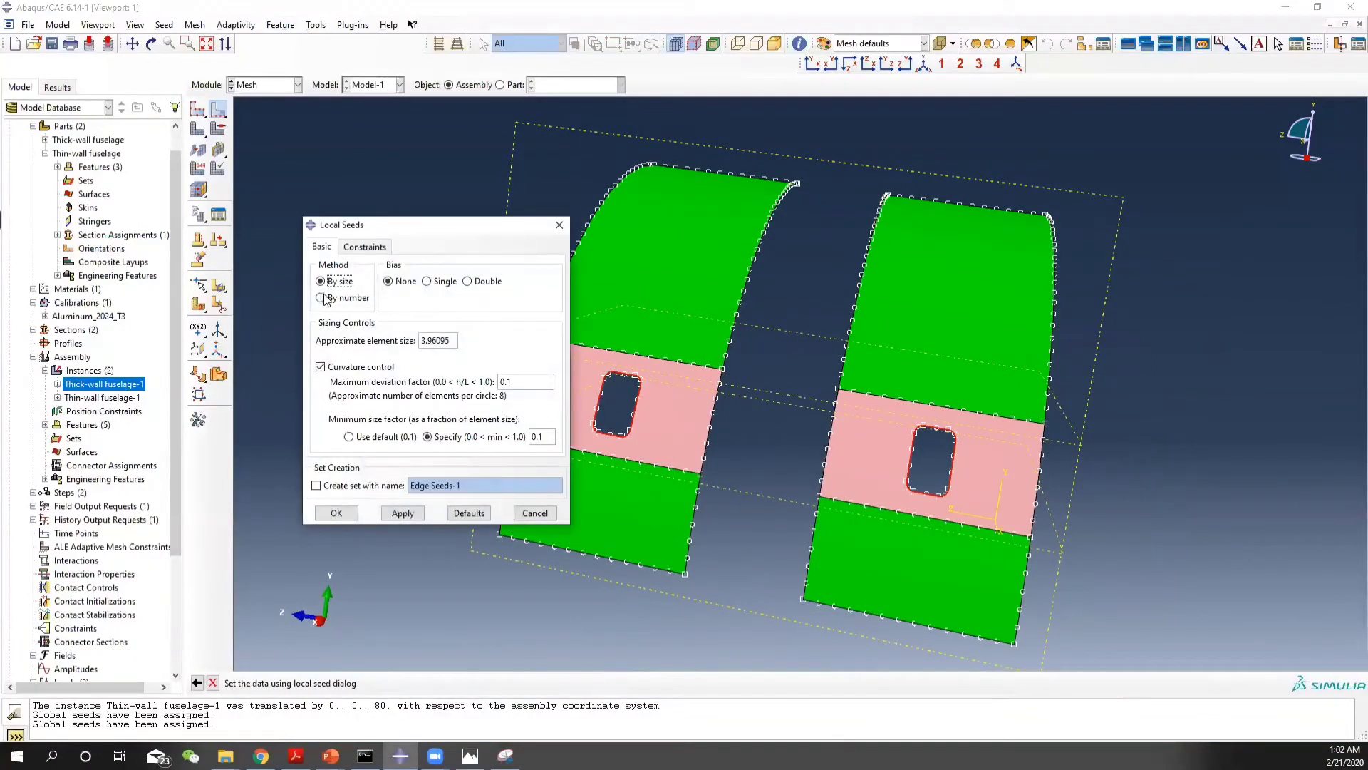
Seed the window cutout edges by size with an approximate element size of 0.3 and no bias
drag(453, 342, 374, 340)
text(0.3)
click(402, 513)
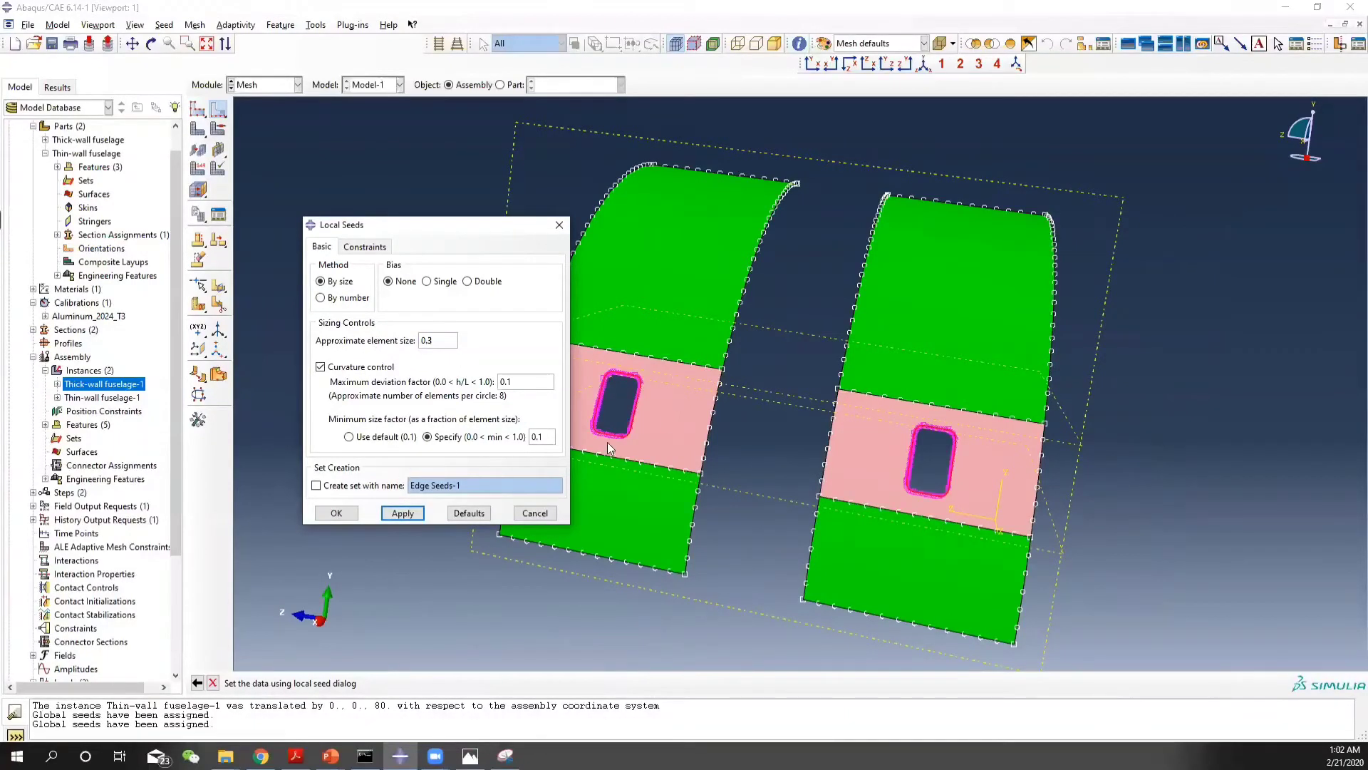
click(348, 513)
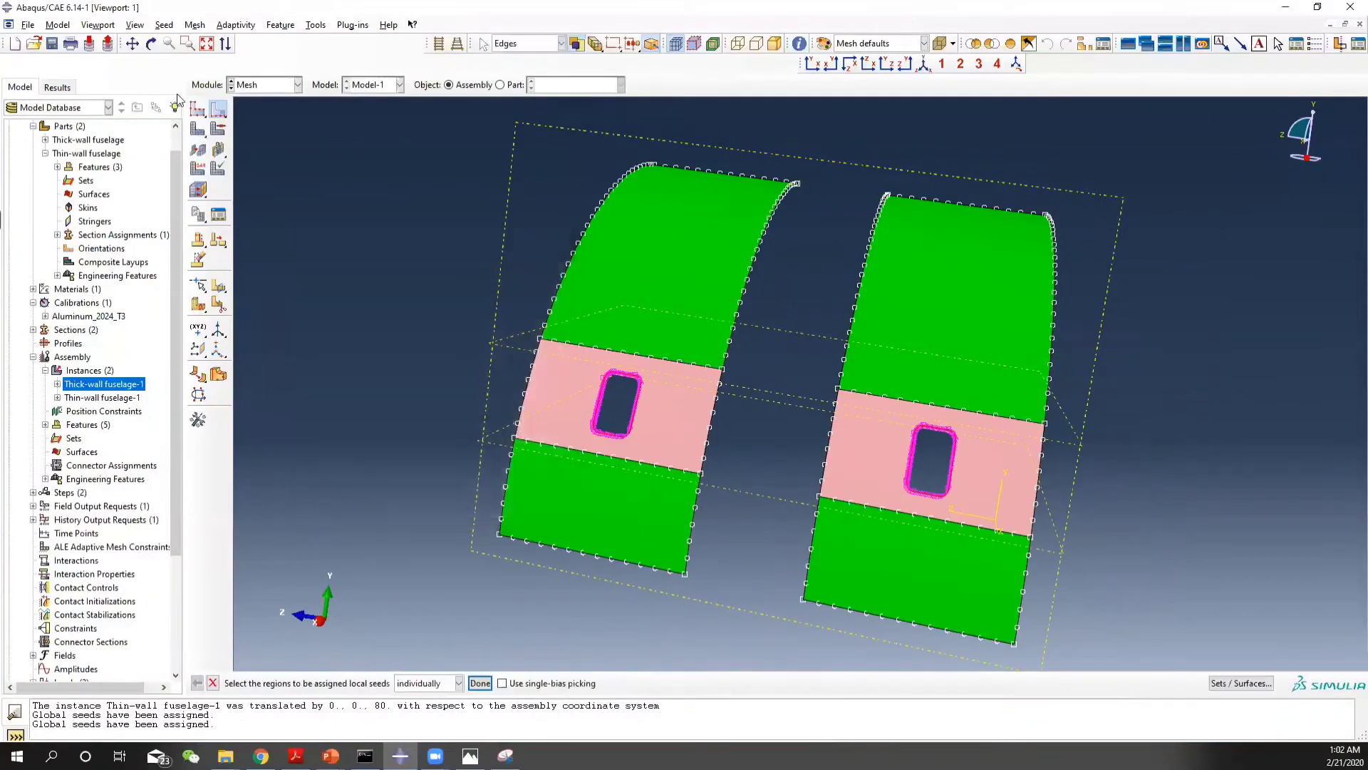
Mesh both the thick-wall and thin-wall fuselage part instances
click(197, 130)
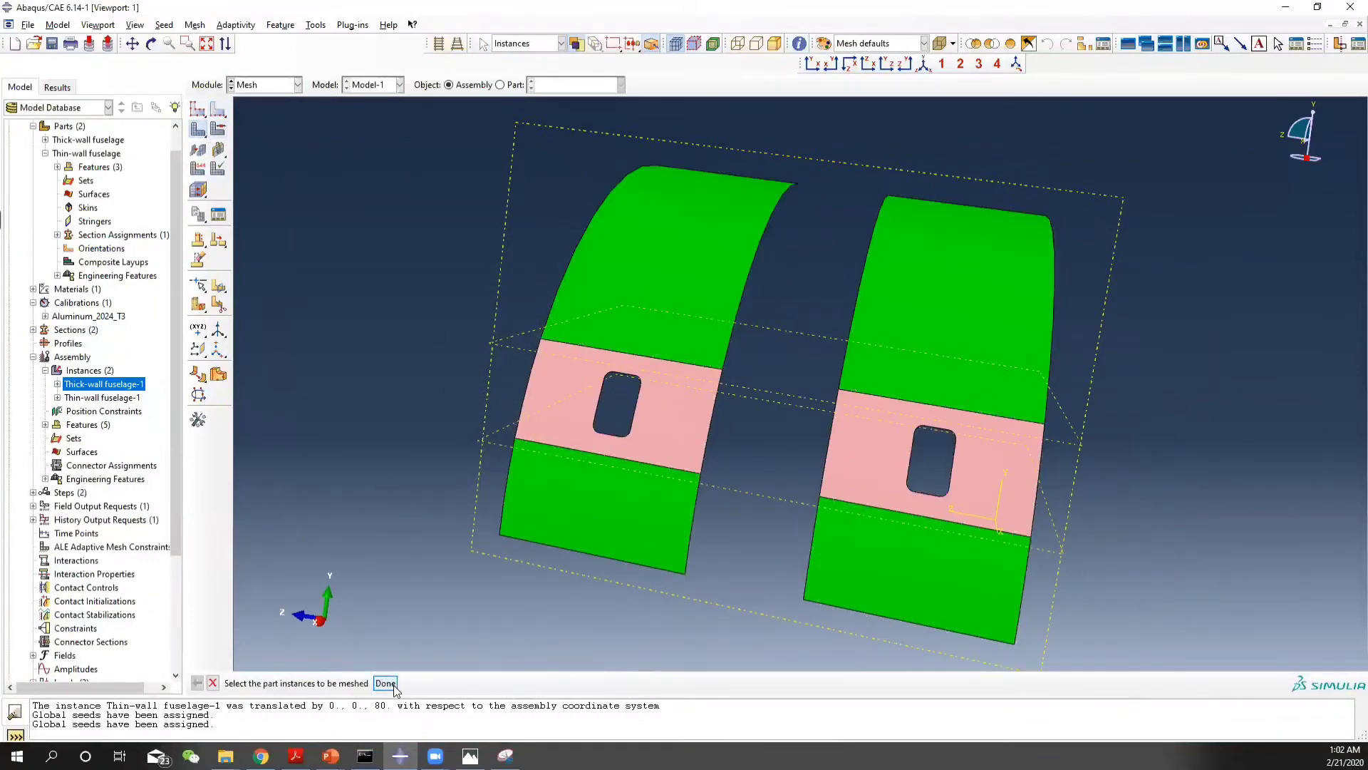
drag(476, 152, 1117, 606)
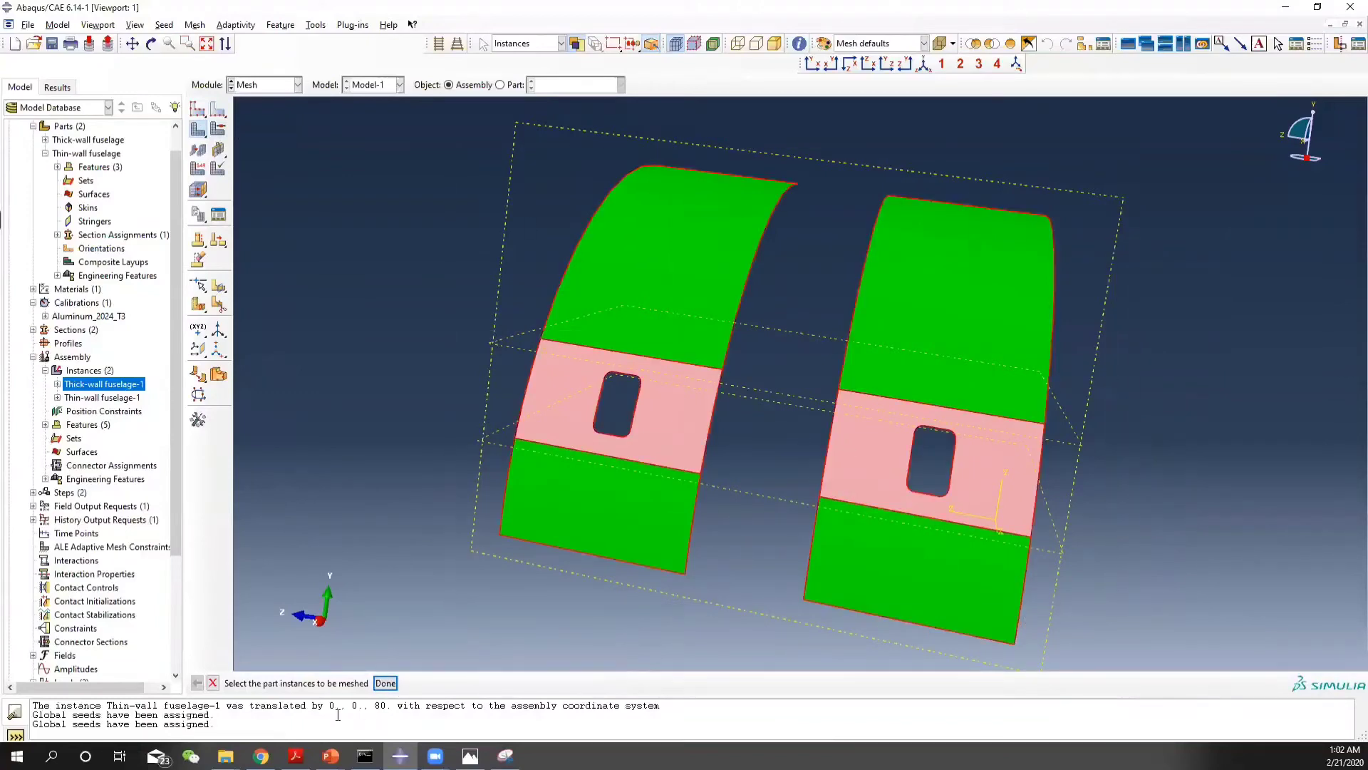
click(380, 684)
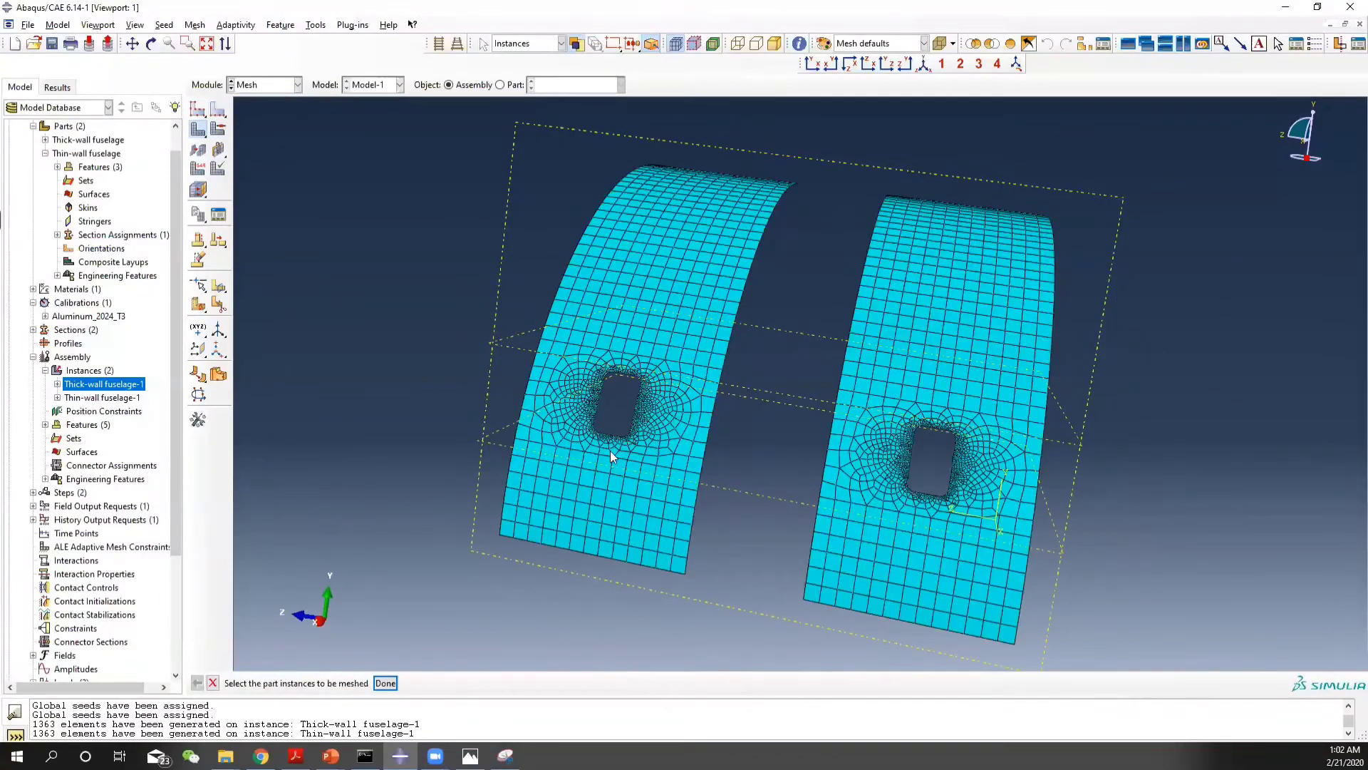
Examine the generated mesh on both panels, especially the refinement around the window cutouts
ctrl+alt+drag(688, 322, 647, 464)
ctrl+alt+drag(676, 312, 846, 376)
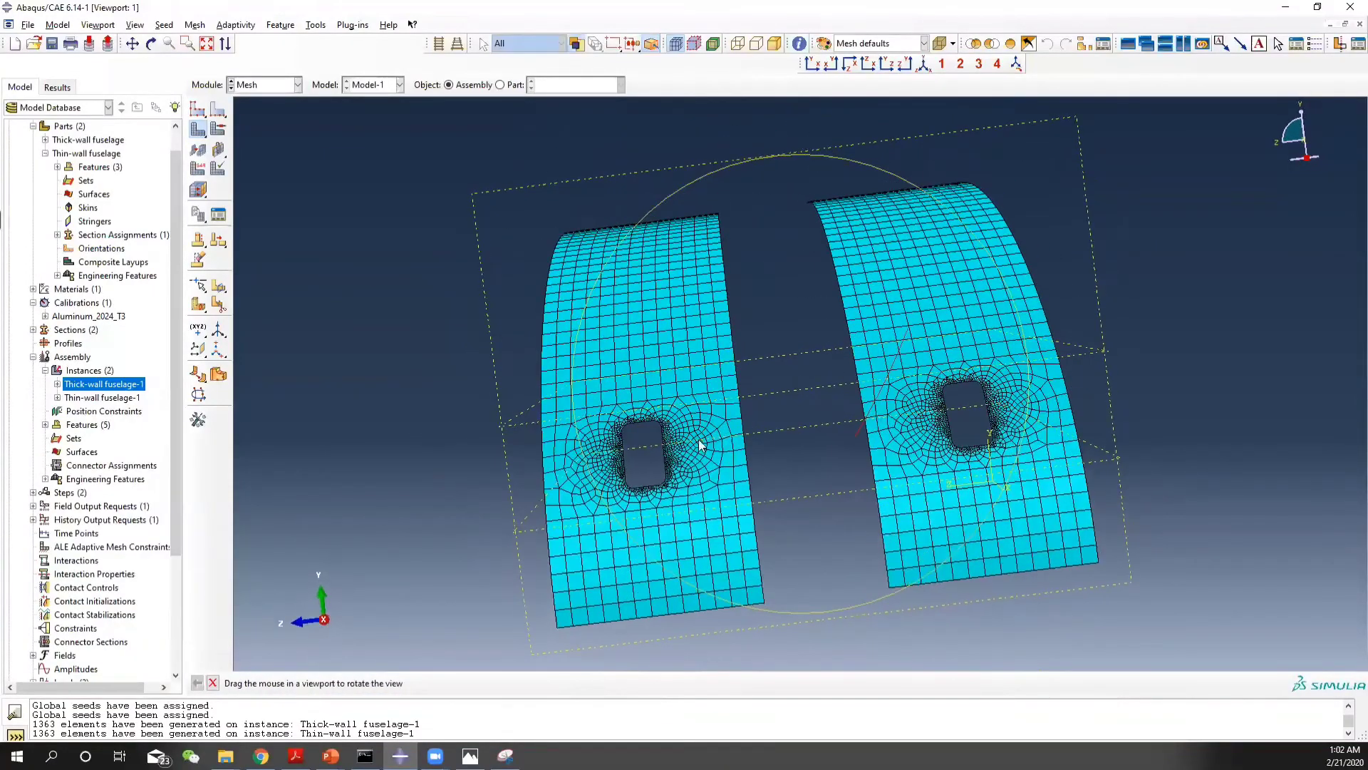
scroll(640, 454, down, 2)
scroll(639, 456, down, 3)
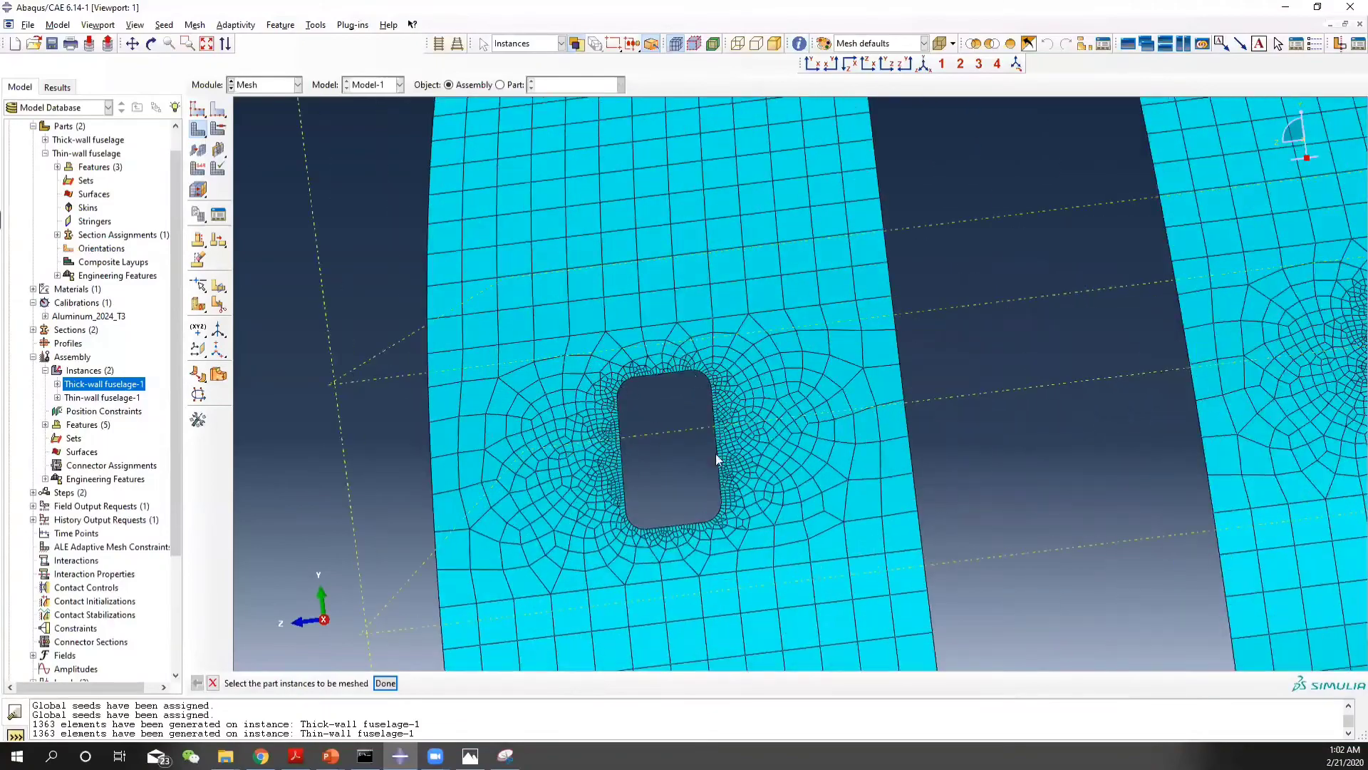
scroll(748, 510, up, 6)
ctrl+alt+drag(1095, 489, 711, 461)
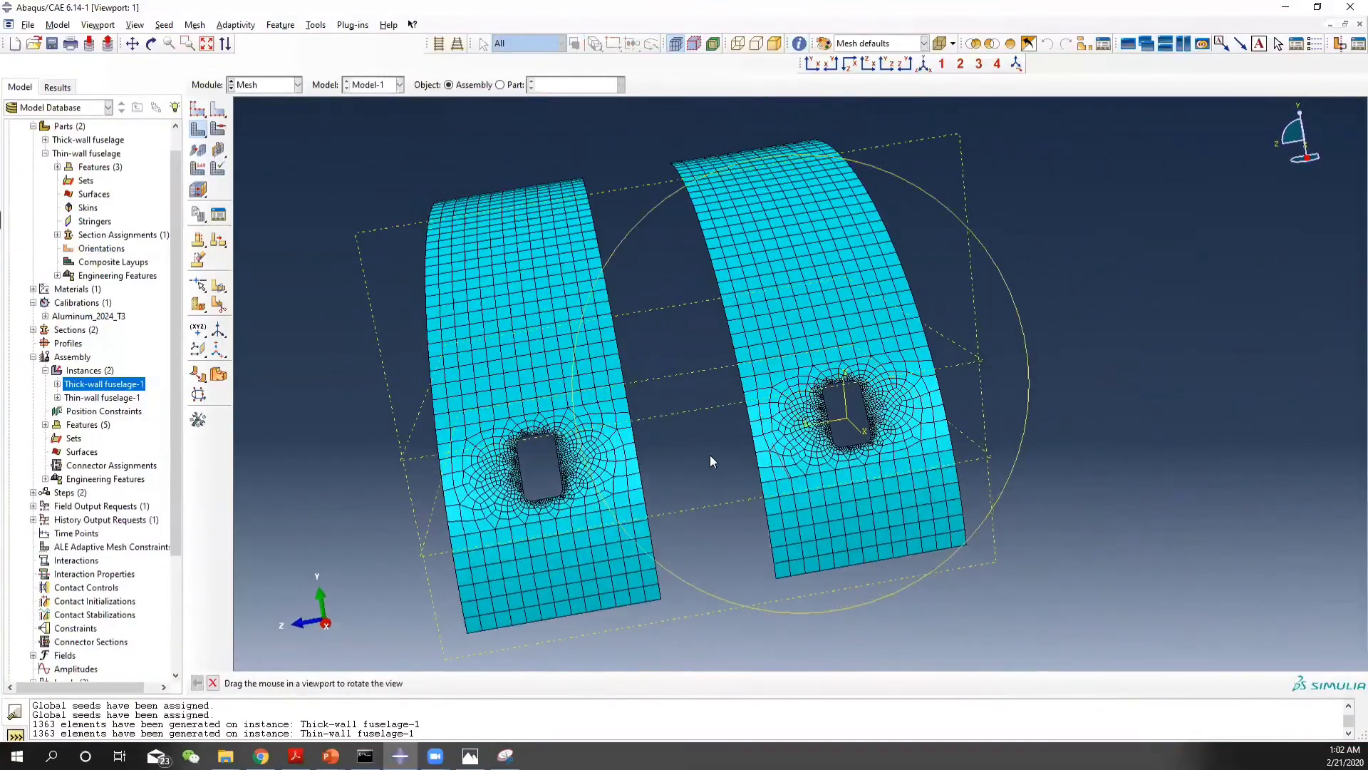
drag(577, 265, 646, 240)
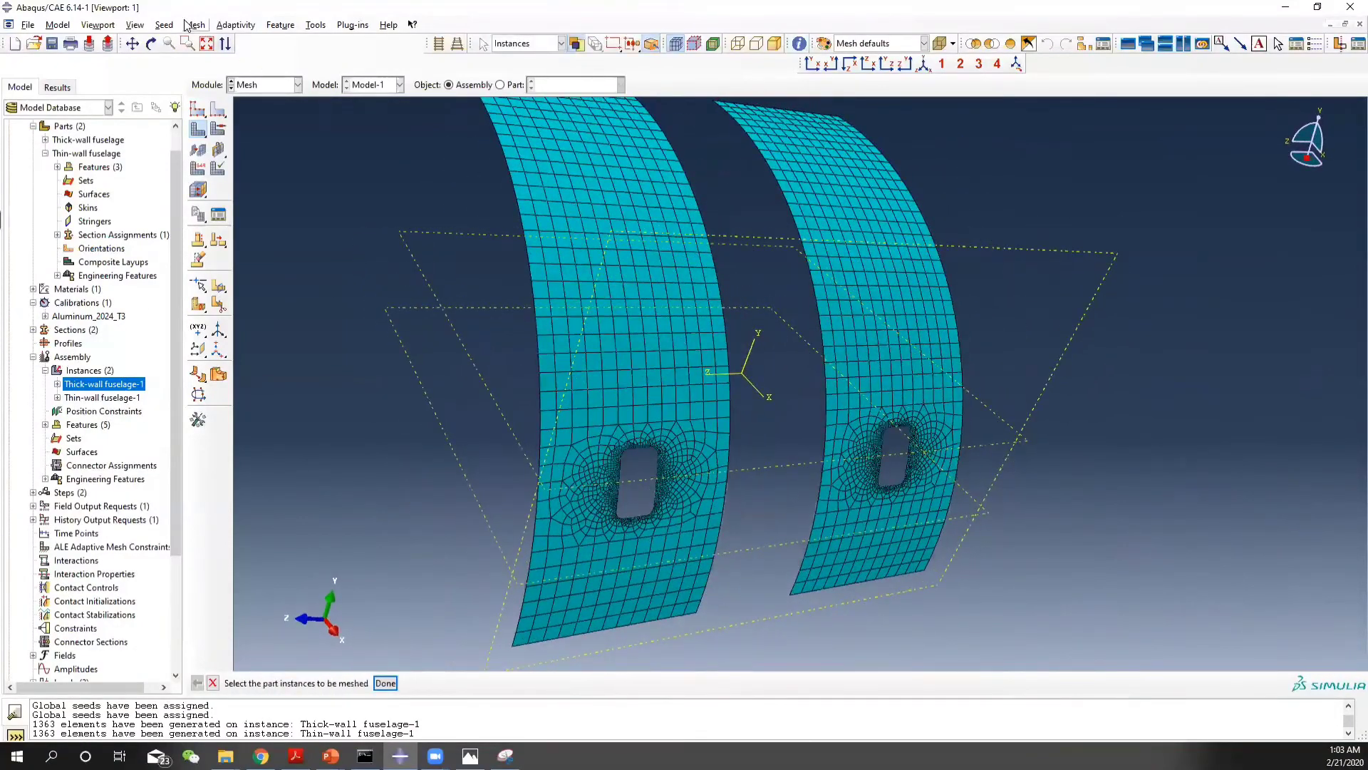
Assign S4 elements to all faces of both fuselage panels, using the Standard linear shell type without reduced integration
click(192, 25)
click(214, 64)
drag(379, 142, 1255, 614)
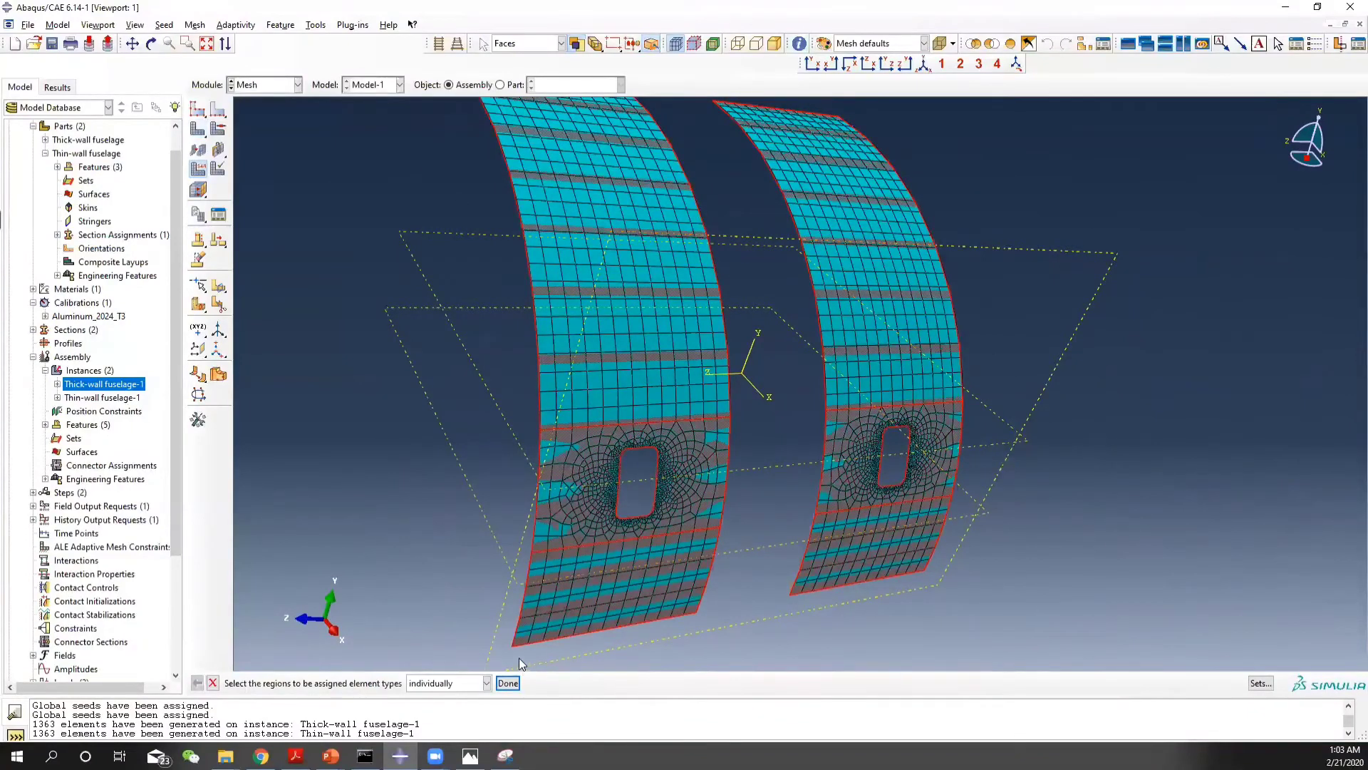
click(508, 682)
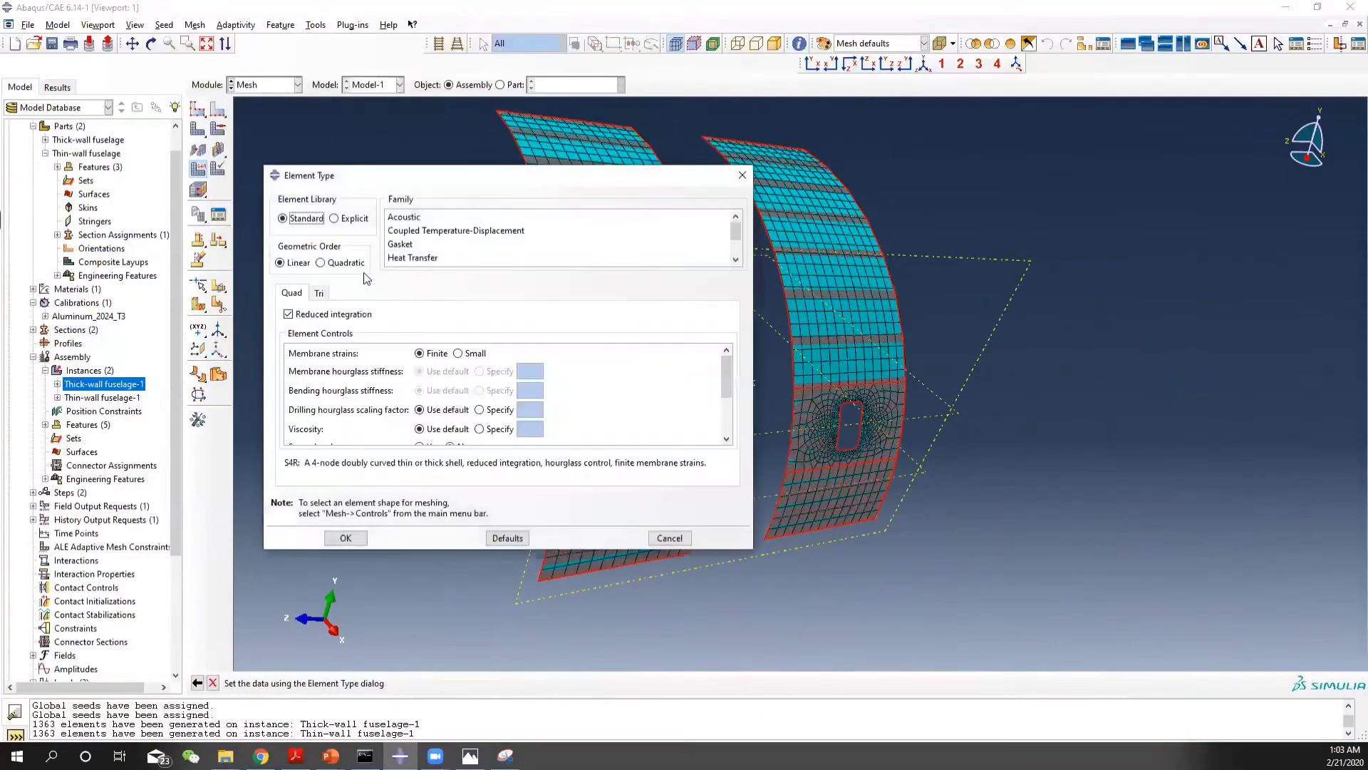
click(289, 314)
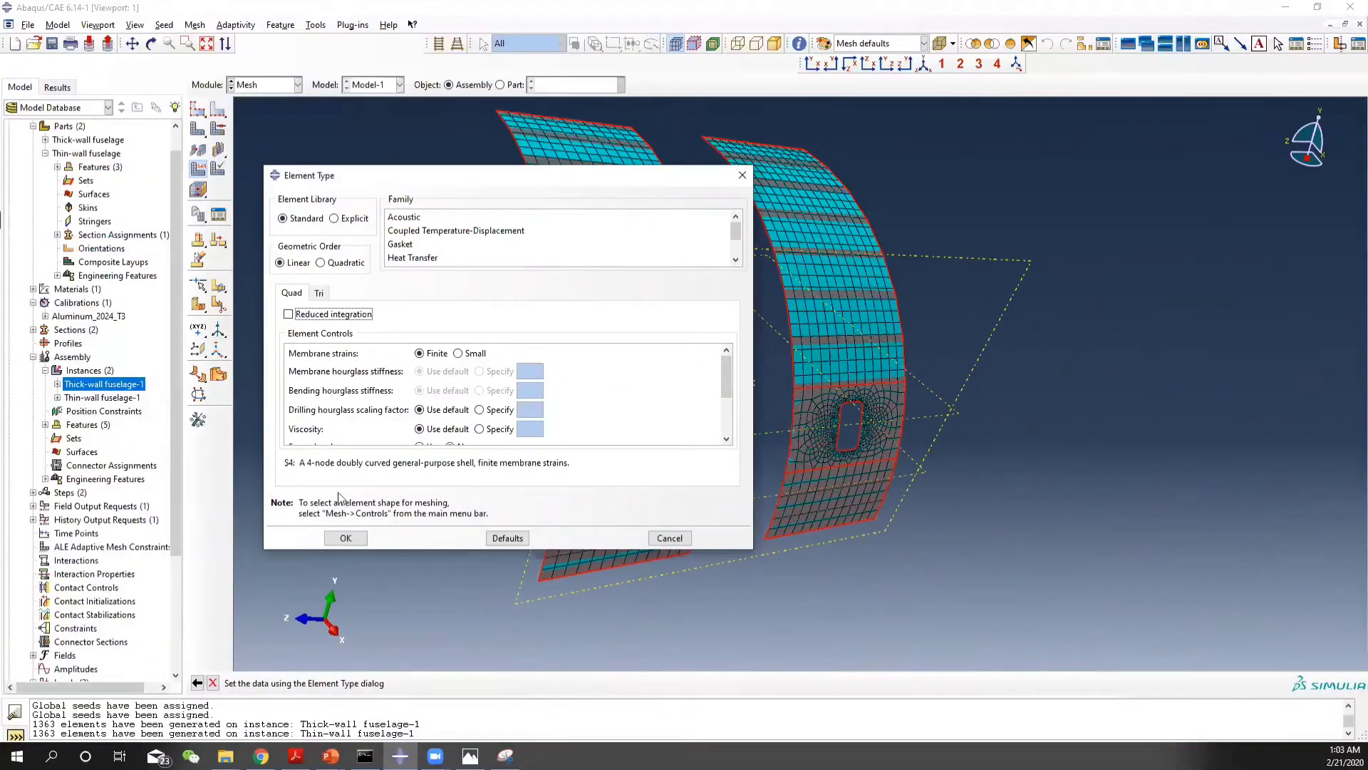
click(356, 539)
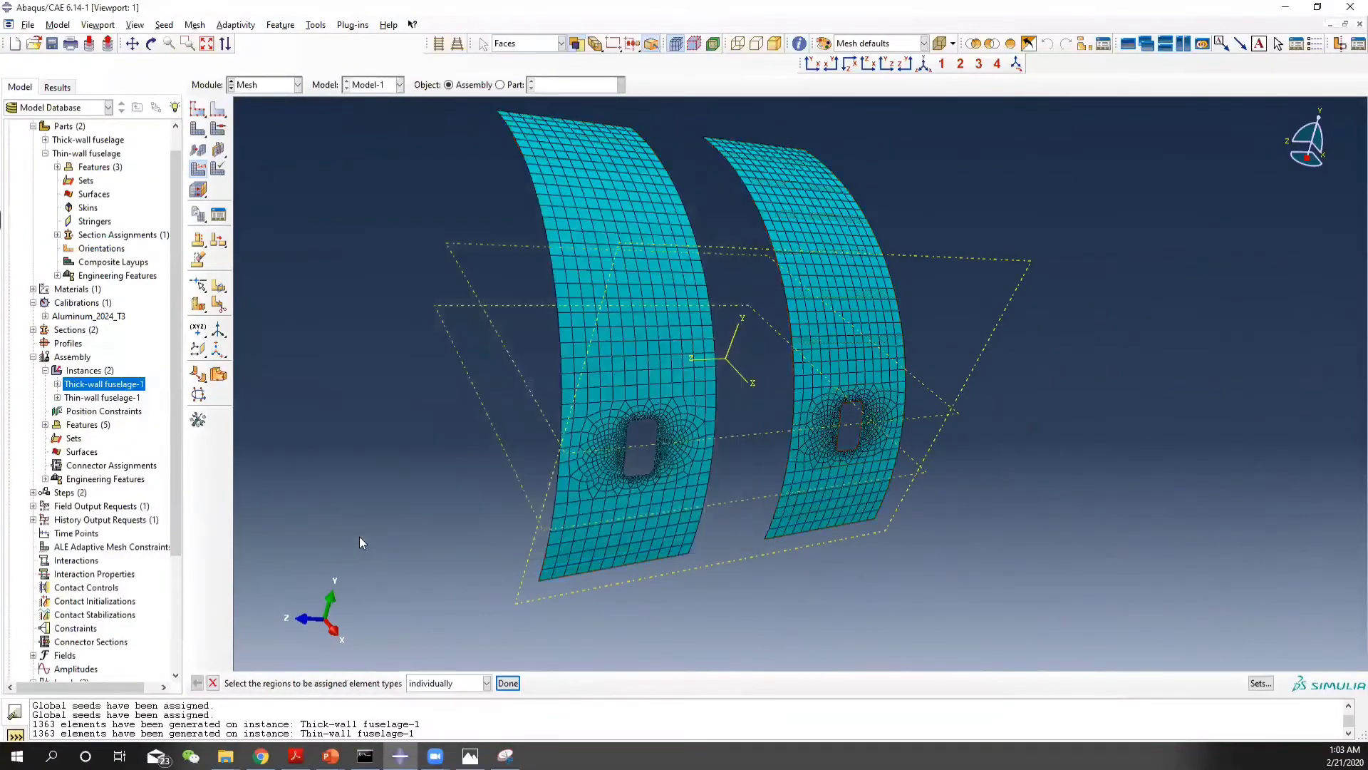
click(213, 682)
Create an analysis job named pressure_analysis from Model-1
click(254, 85)
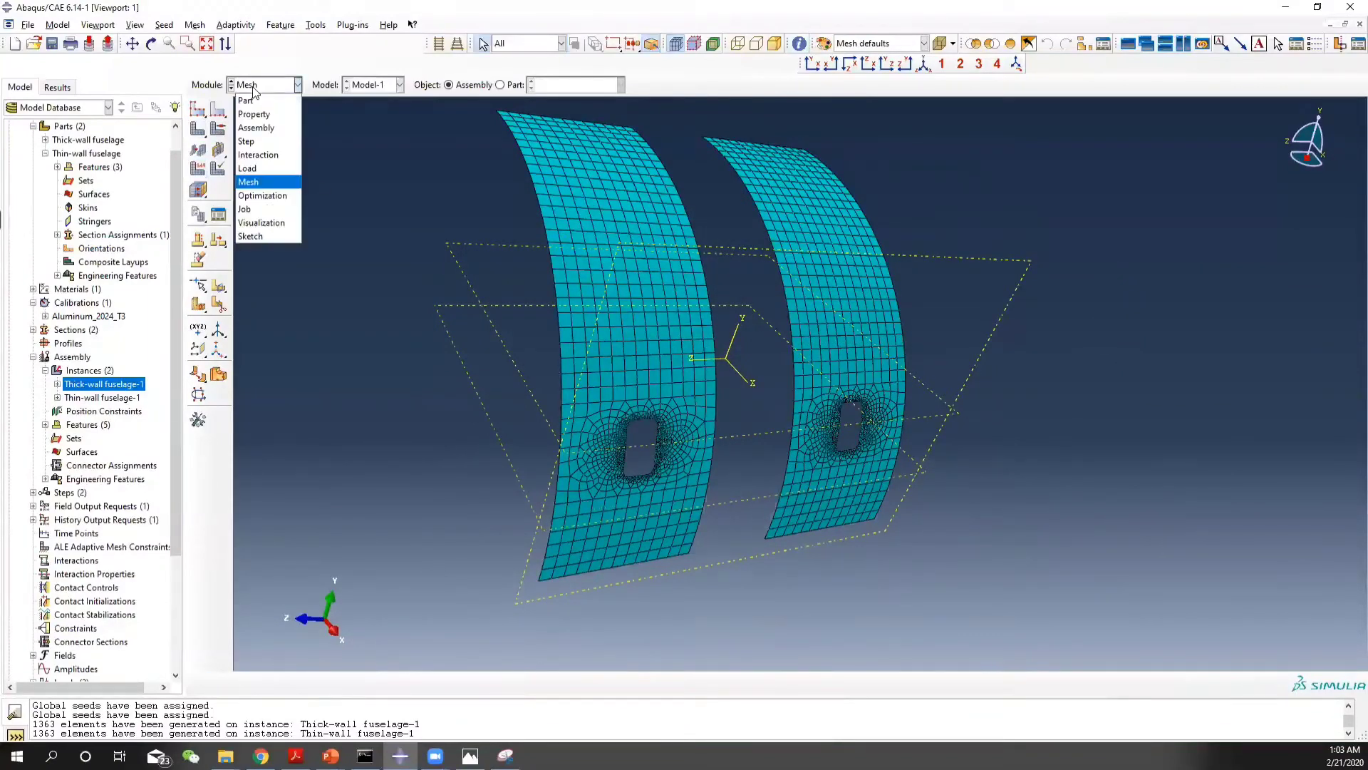
click(263, 209)
click(218, 110)
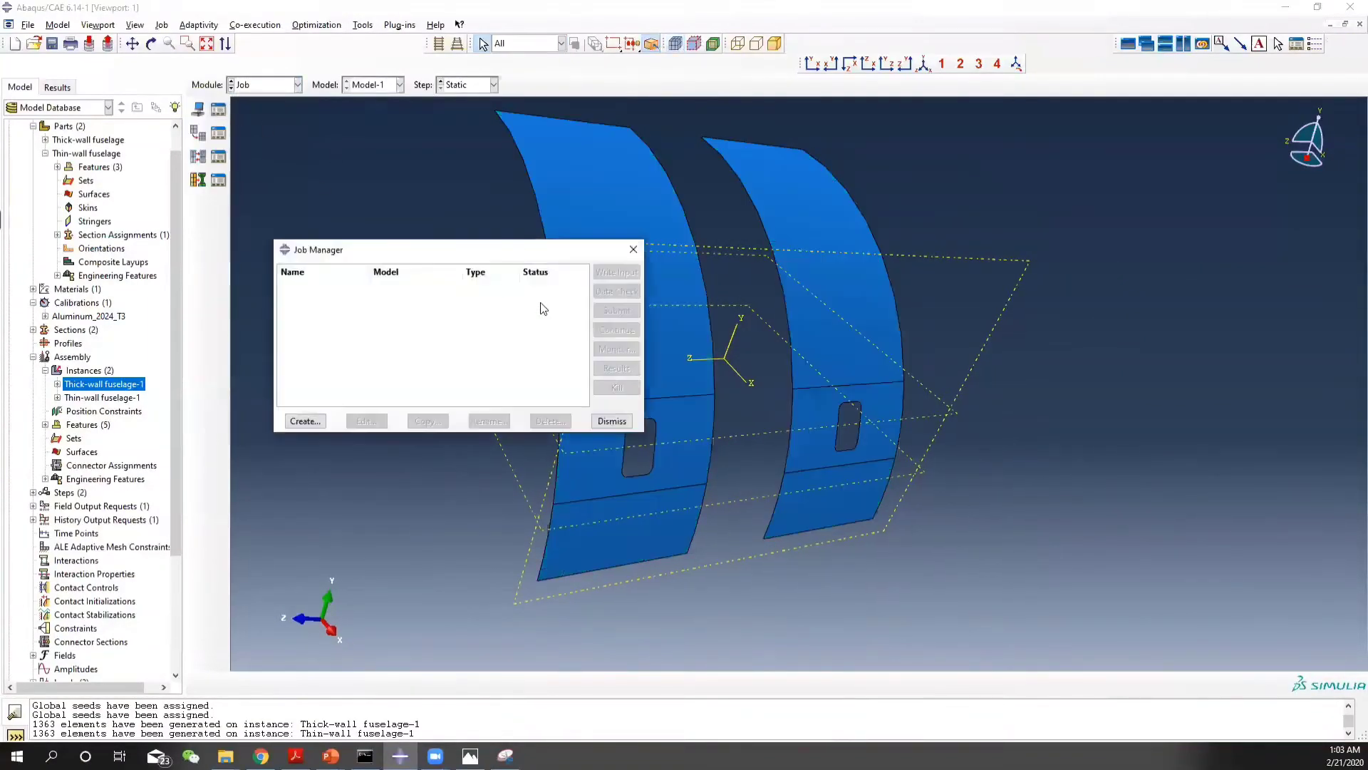
click(305, 421)
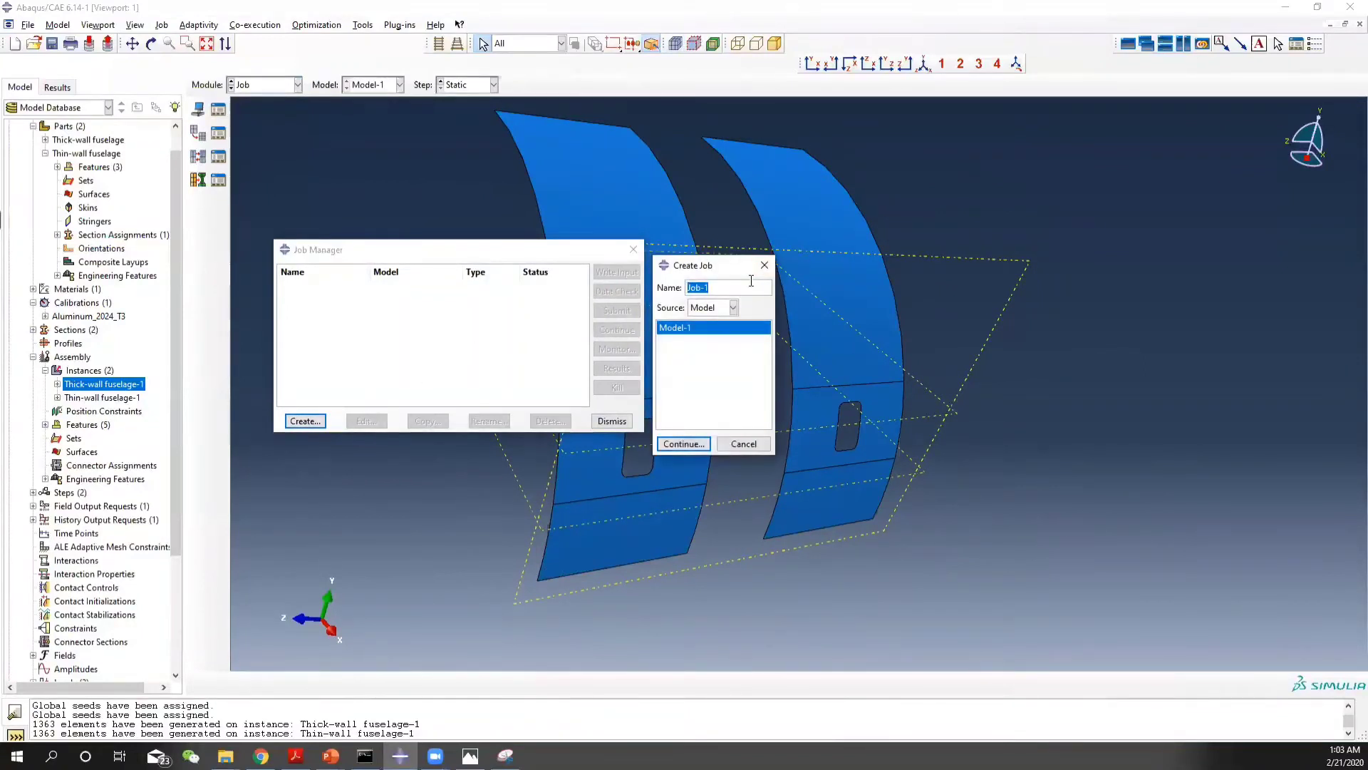
text(fus)
text(Sta)
text(nalysis)
click(683, 444)
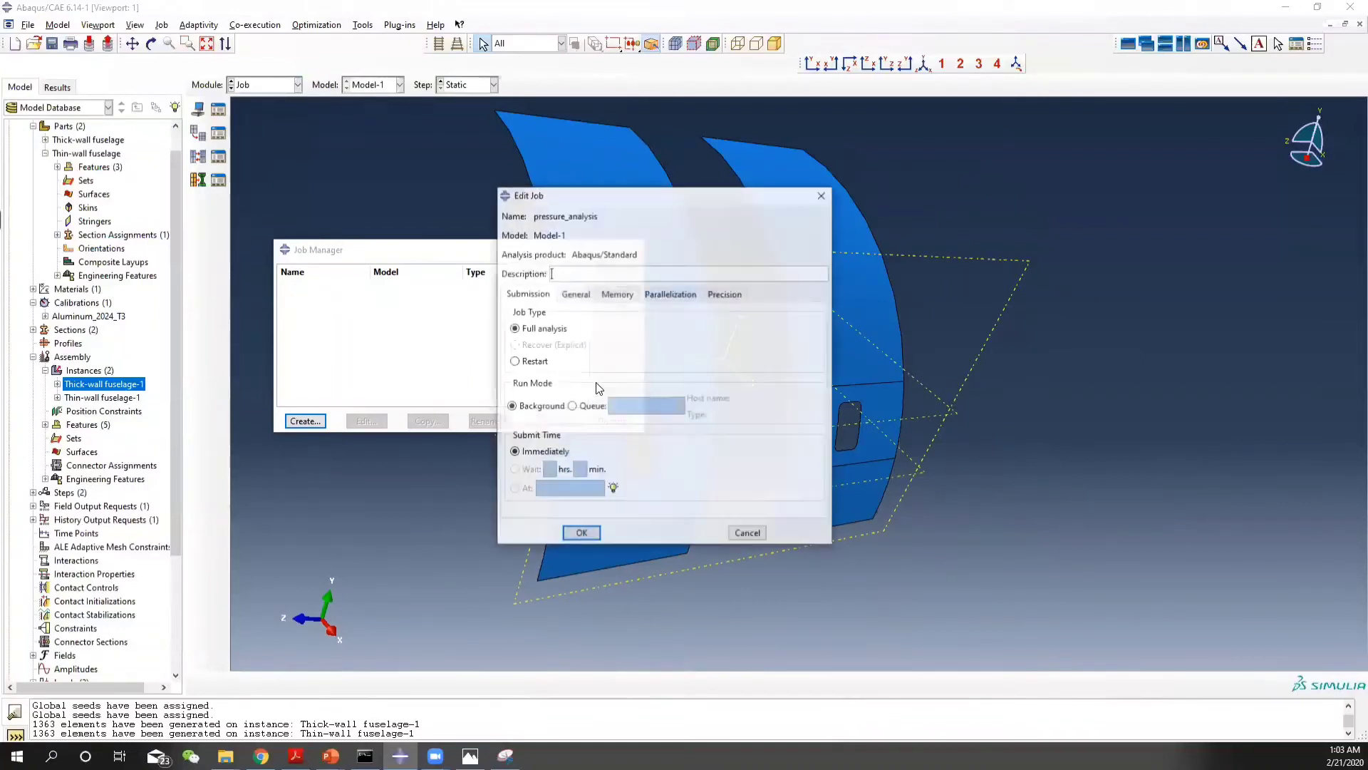
Review the job's memory and parallelization options and check the computer's processor core count in Task Manager
click(617, 295)
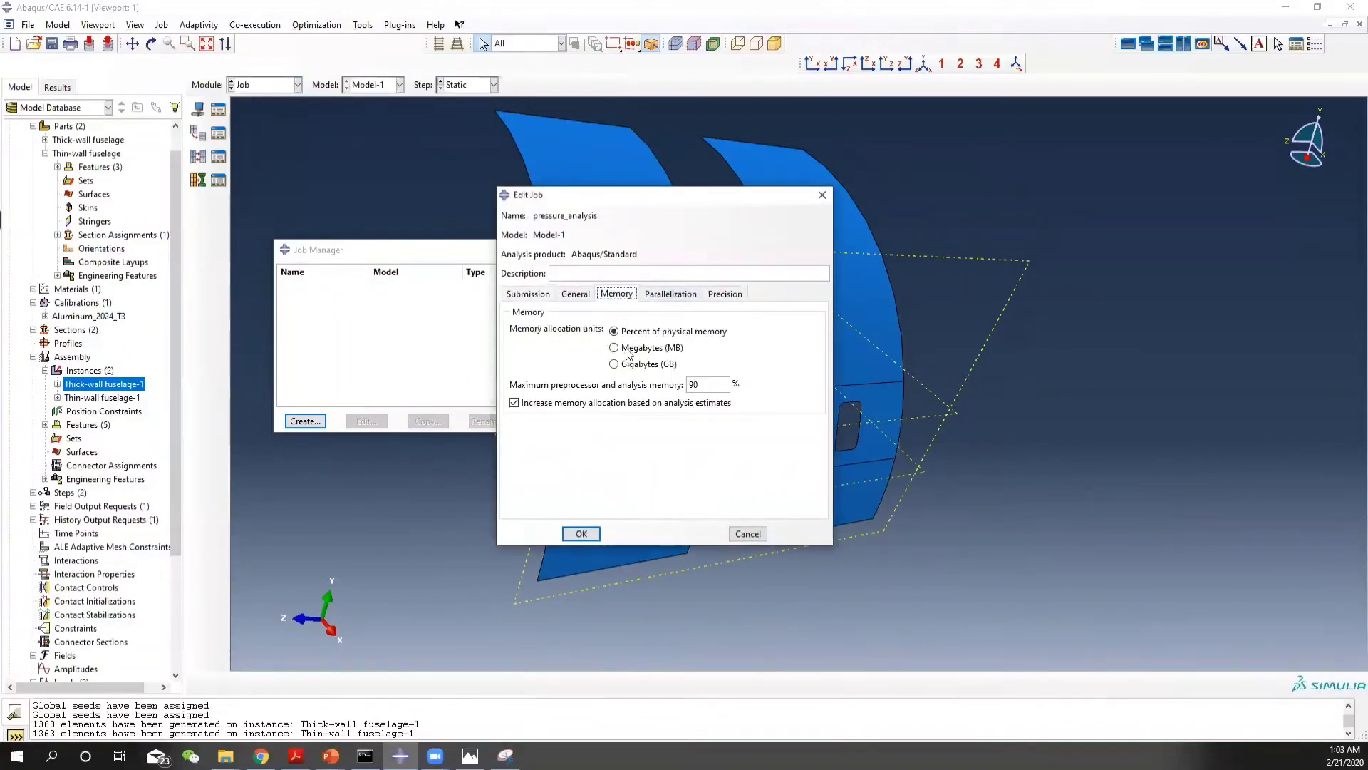
click(669, 295)
right_click(813, 755)
click(891, 697)
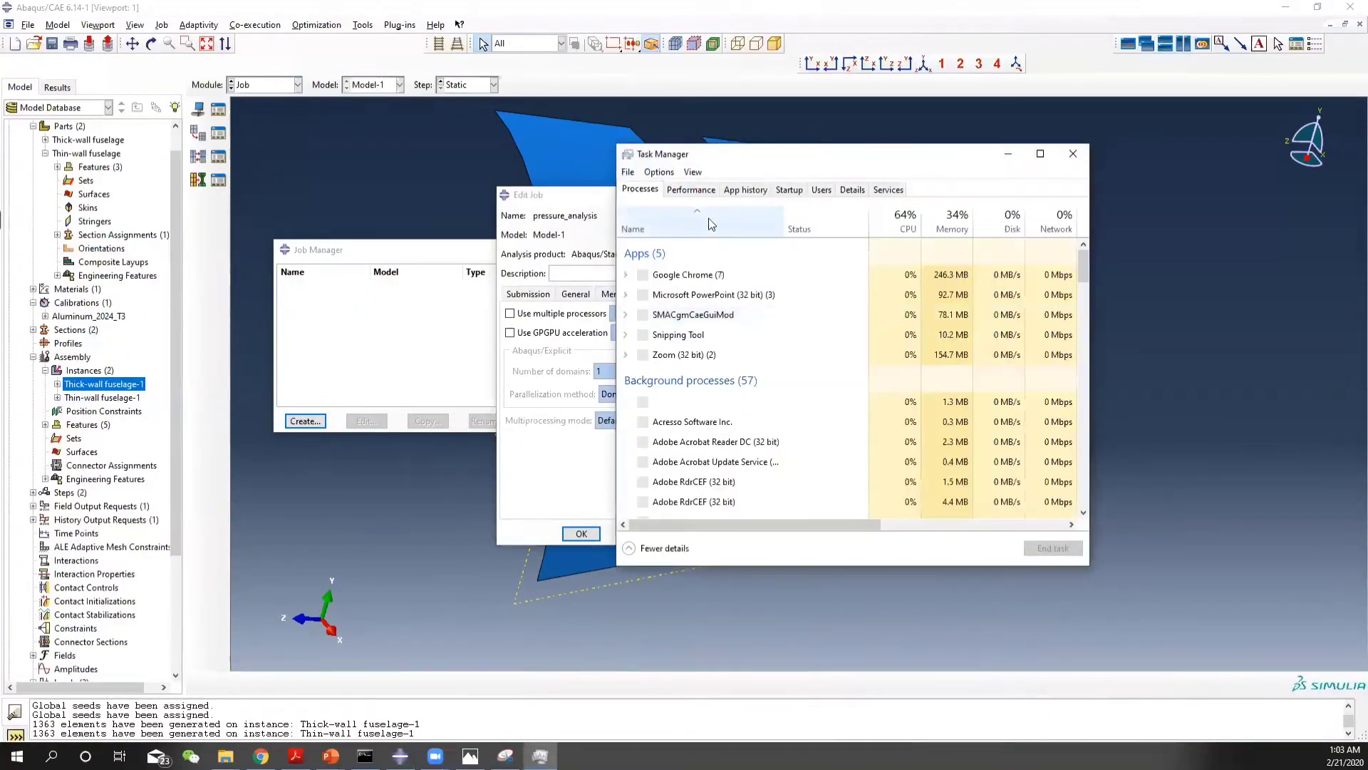
click(696, 189)
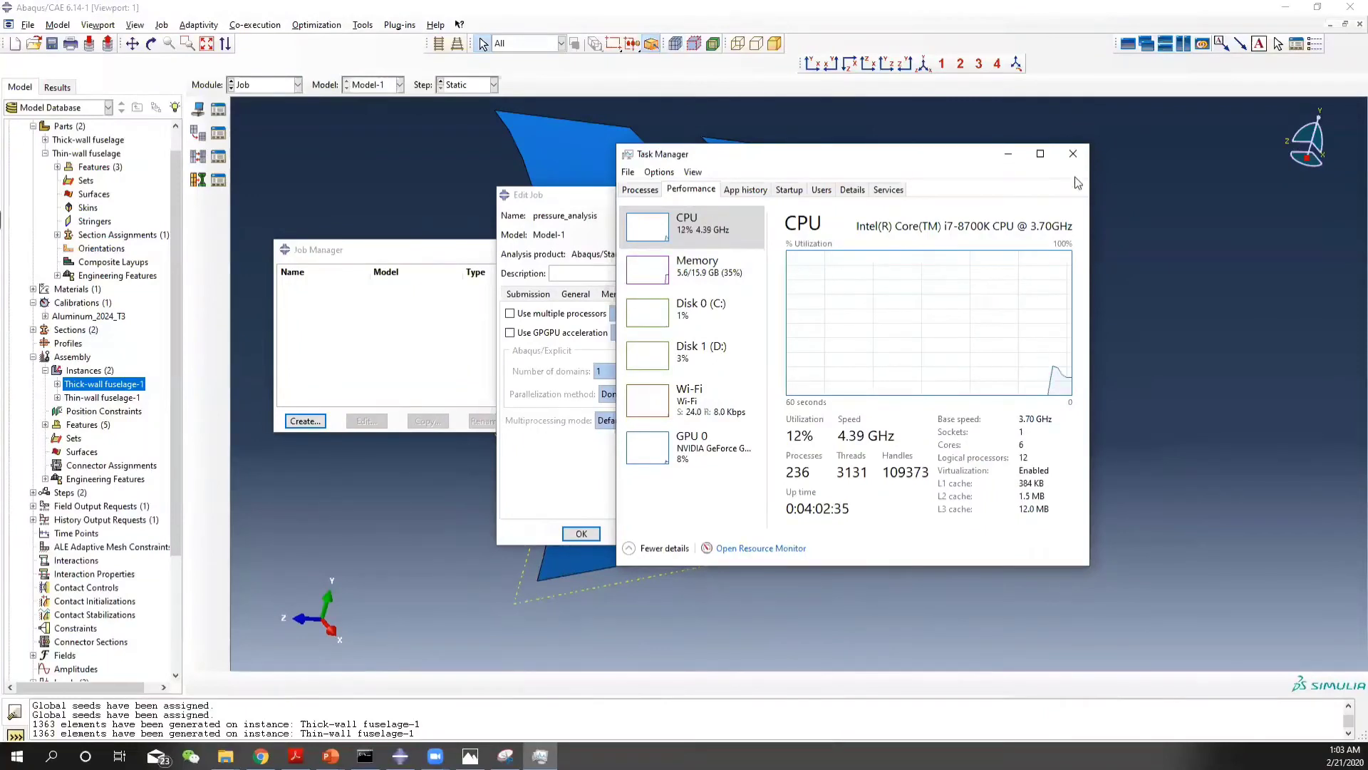
click(1072, 154)
Set the job to use 10 processors and turn on GPGPU acceleration
click(510, 312)
click(625, 313)
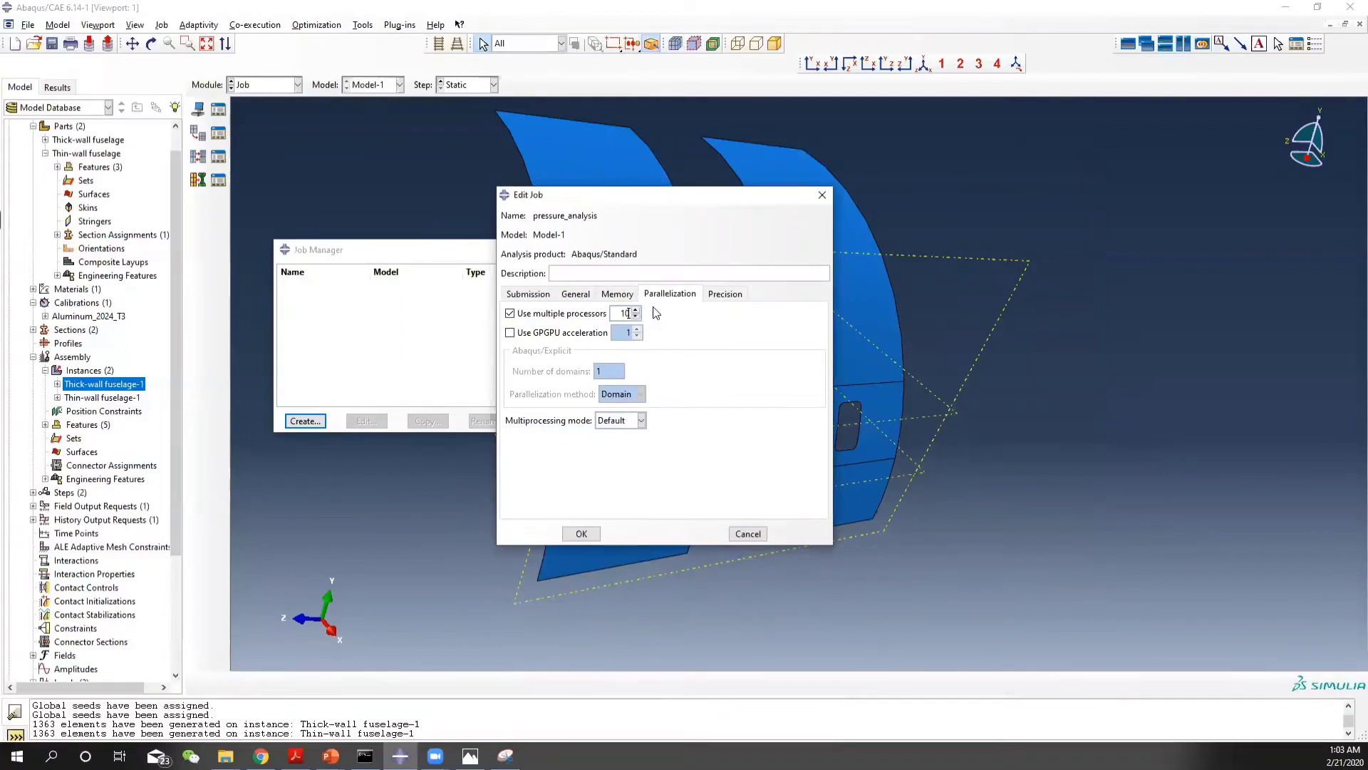
click(509, 332)
click(581, 533)
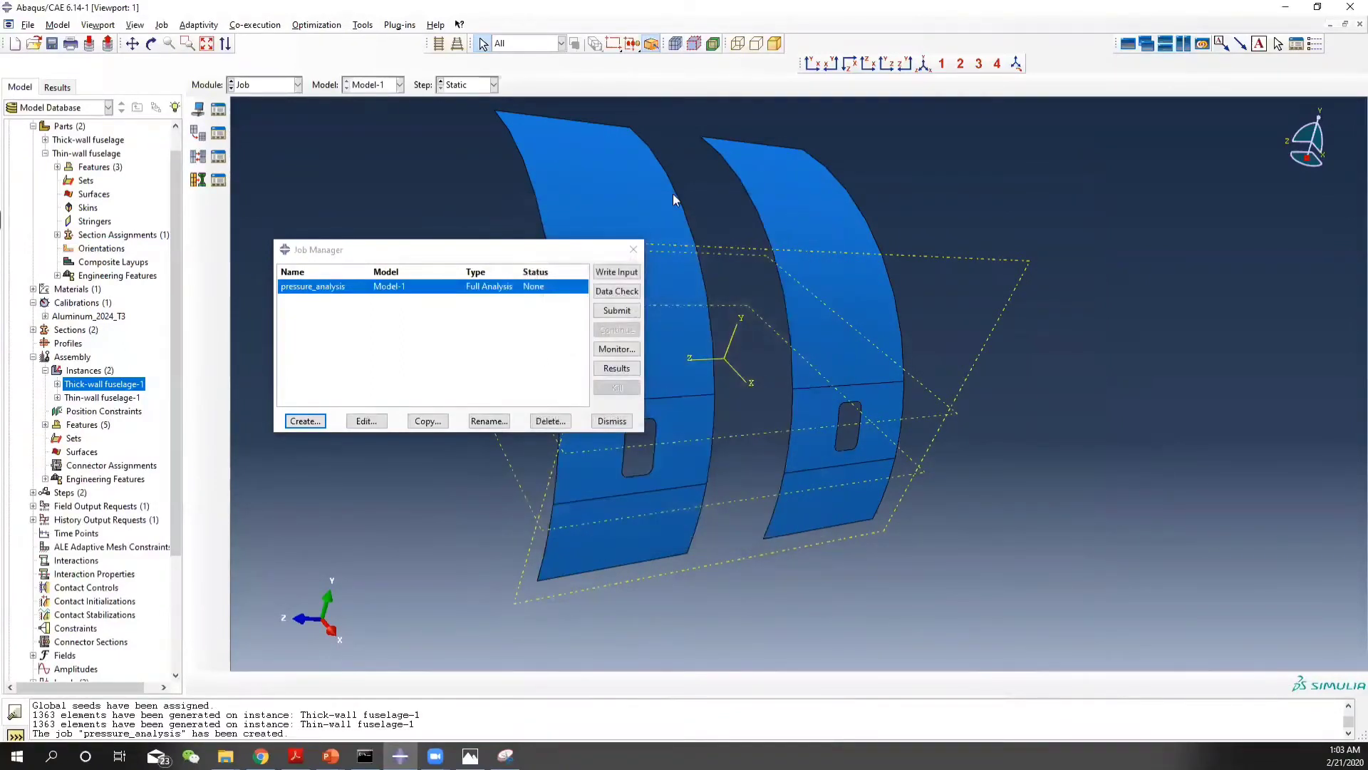
Submit the pressure_analysis job and open its monitor alongside the job list
click(618, 312)
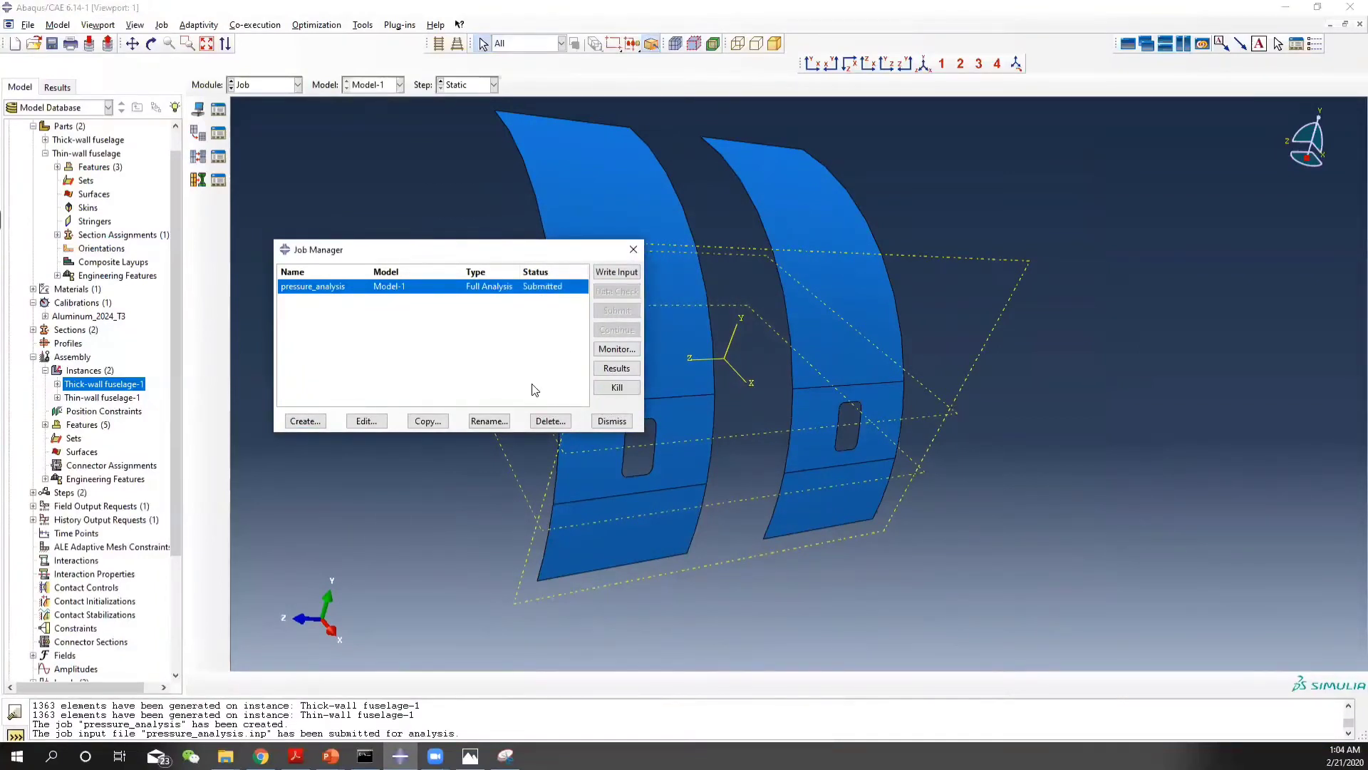
click(617, 348)
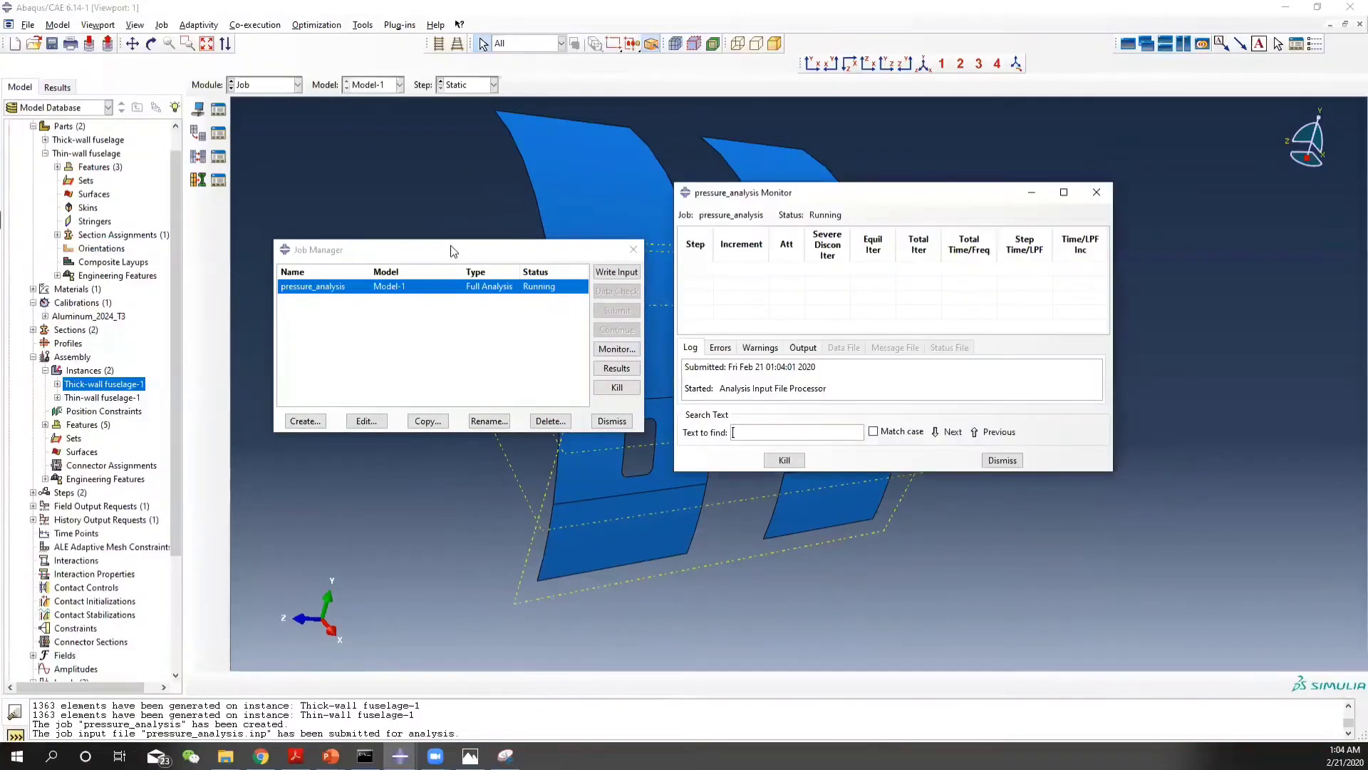
drag(449, 247, 433, 222)
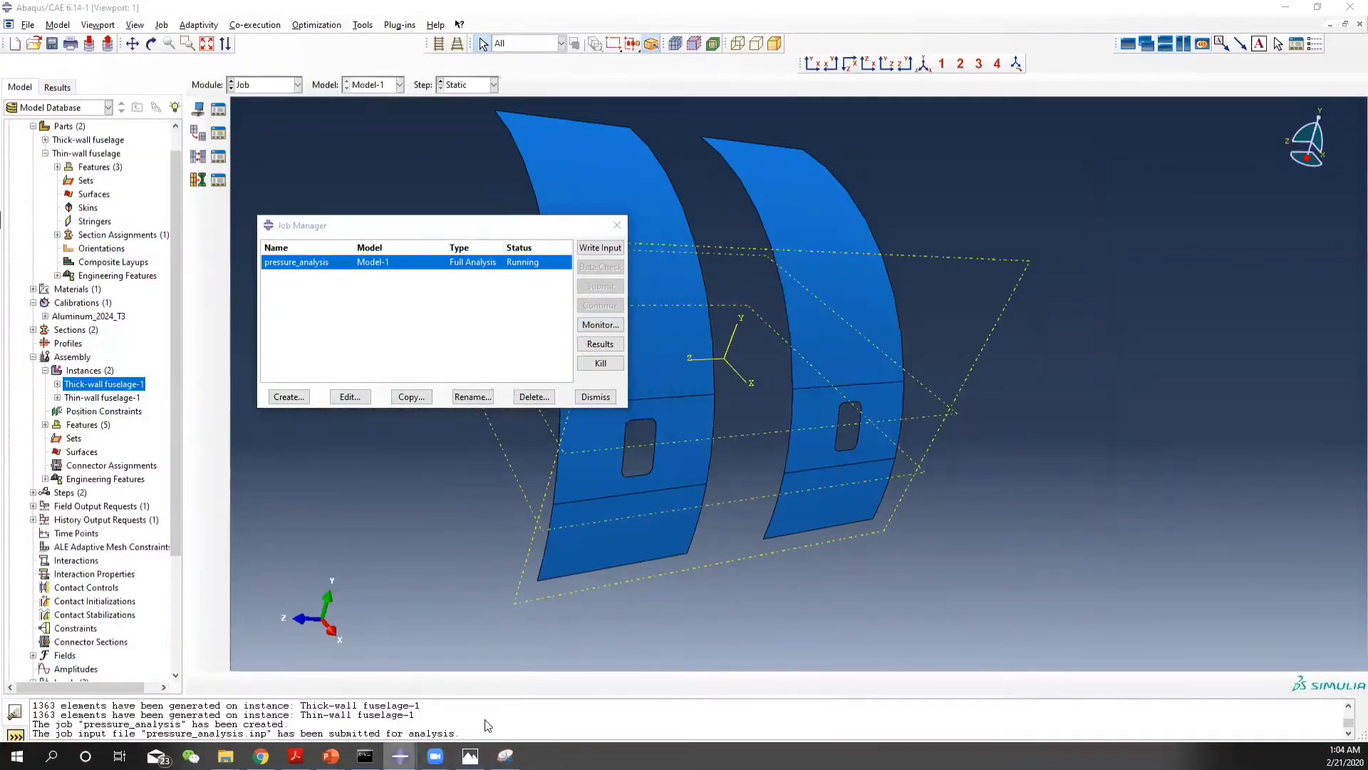
click(476, 684)
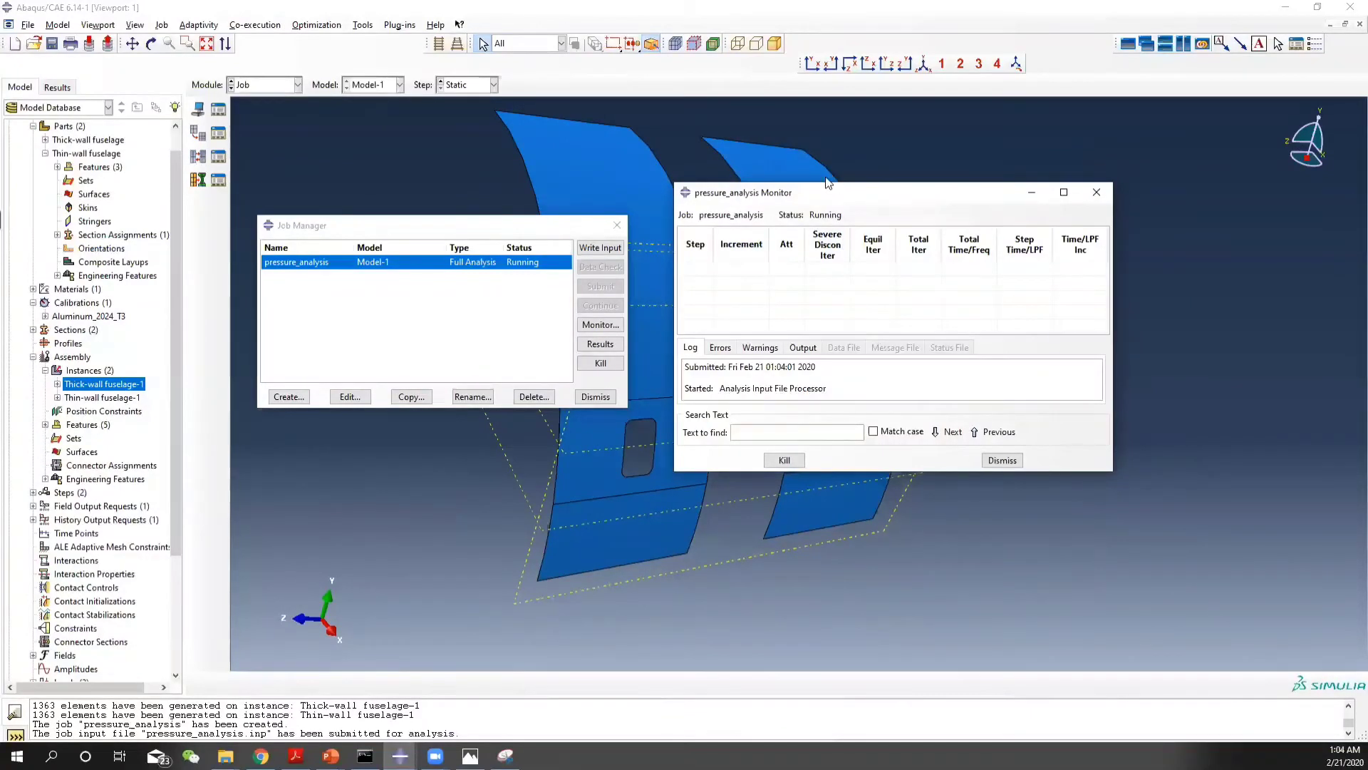
drag(839, 191, 822, 179)
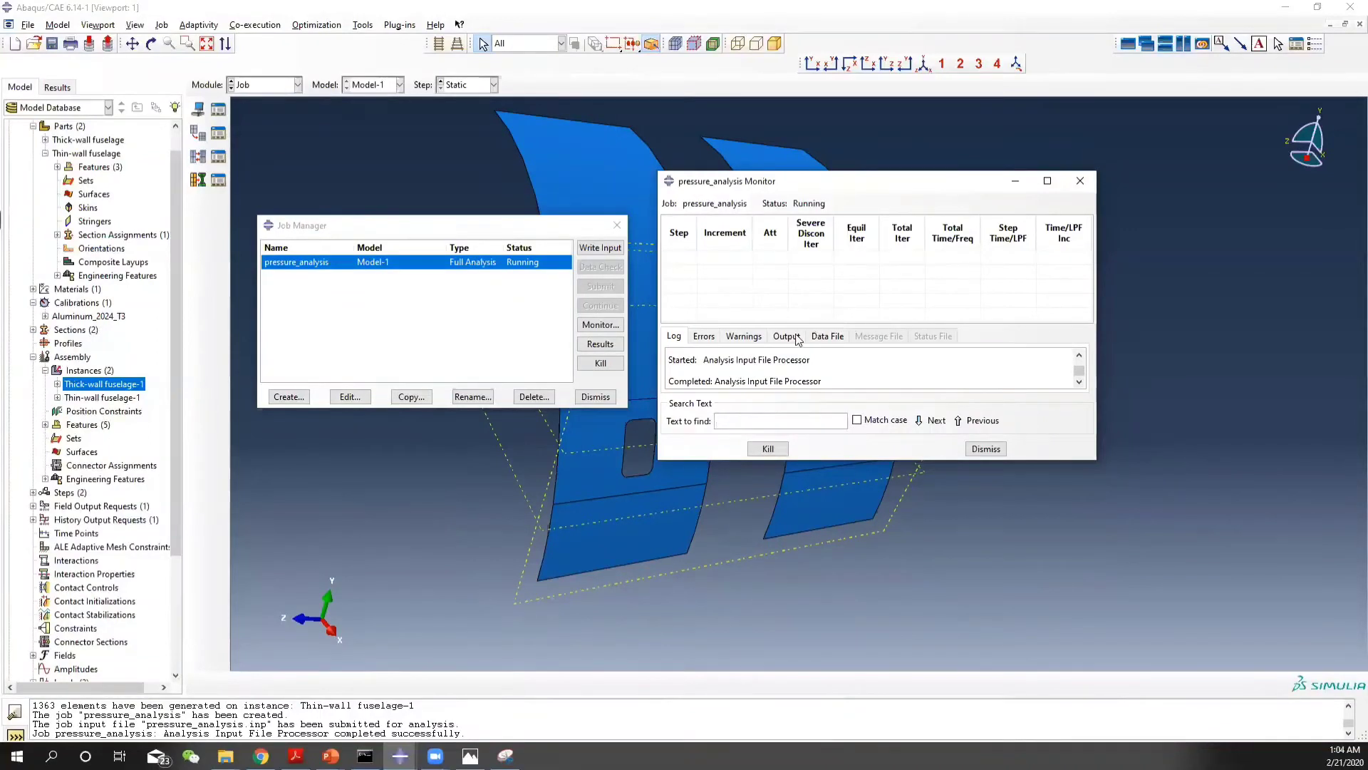
Read the error and warning messages of the pressure_analysis job in its monitor
click(741, 338)
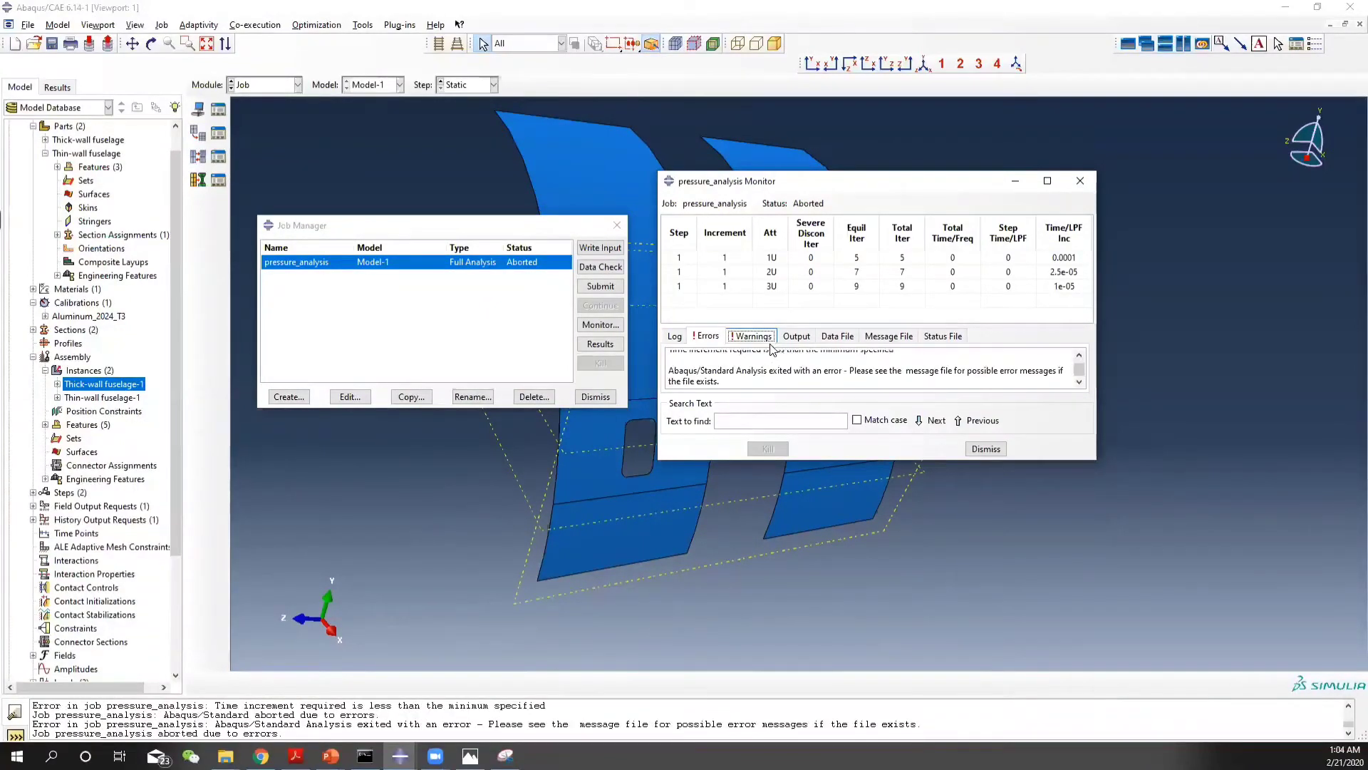
scroll(805, 368, up, 1)
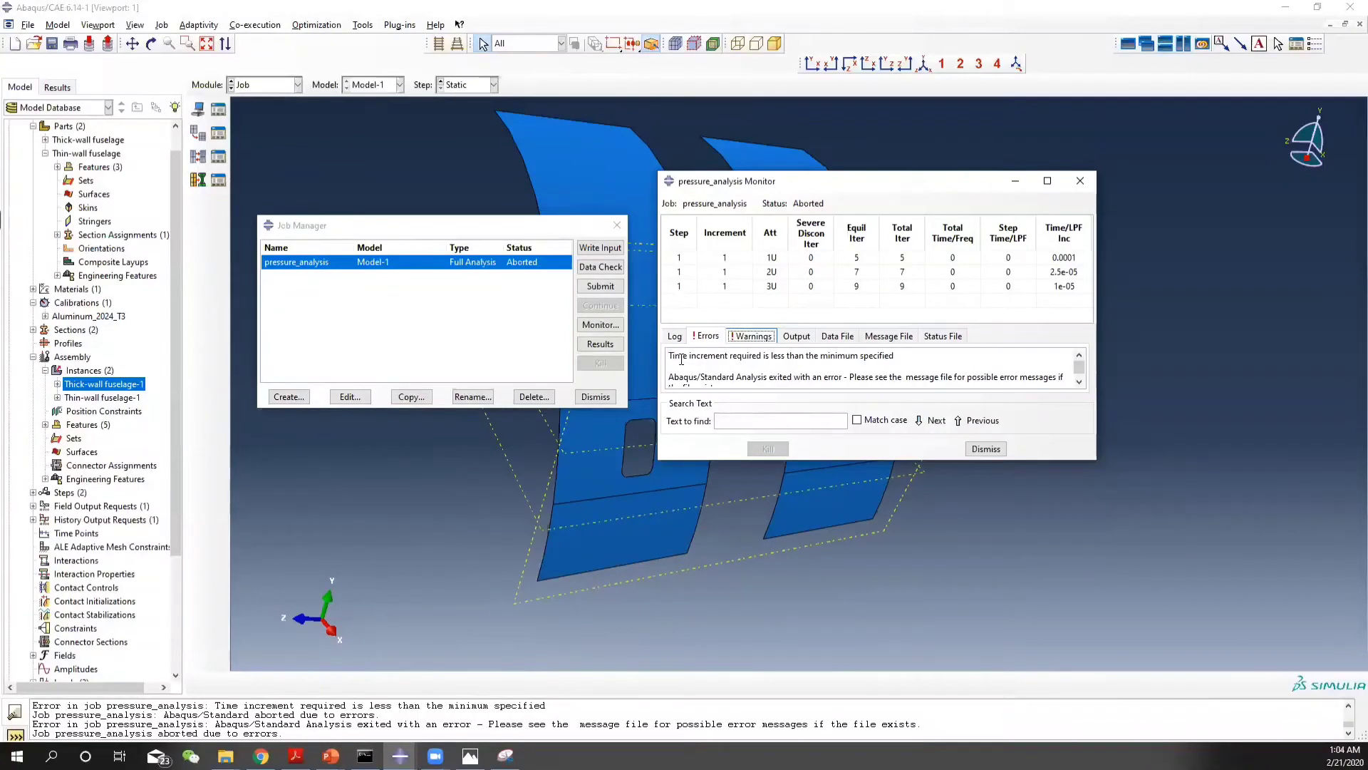
drag(680, 358, 812, 358)
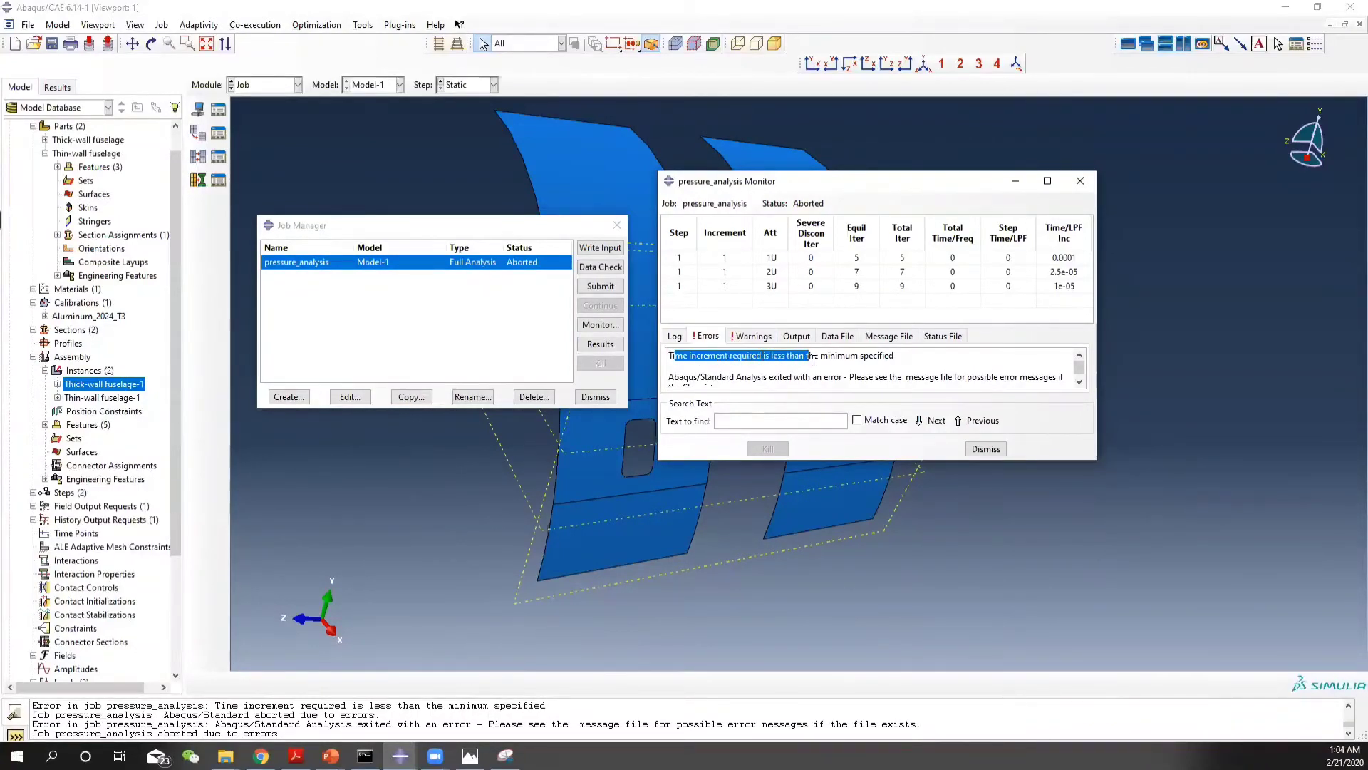
click(851, 358)
click(709, 337)
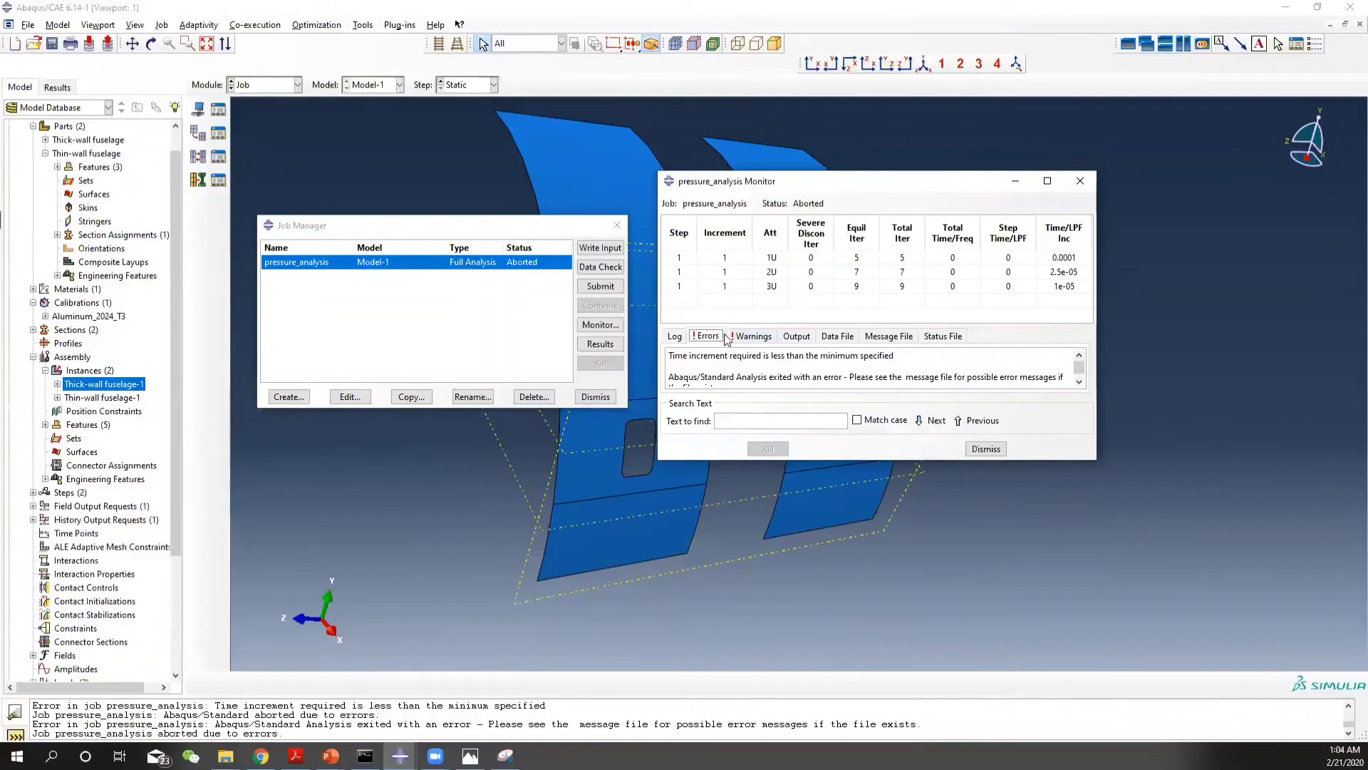
click(752, 337)
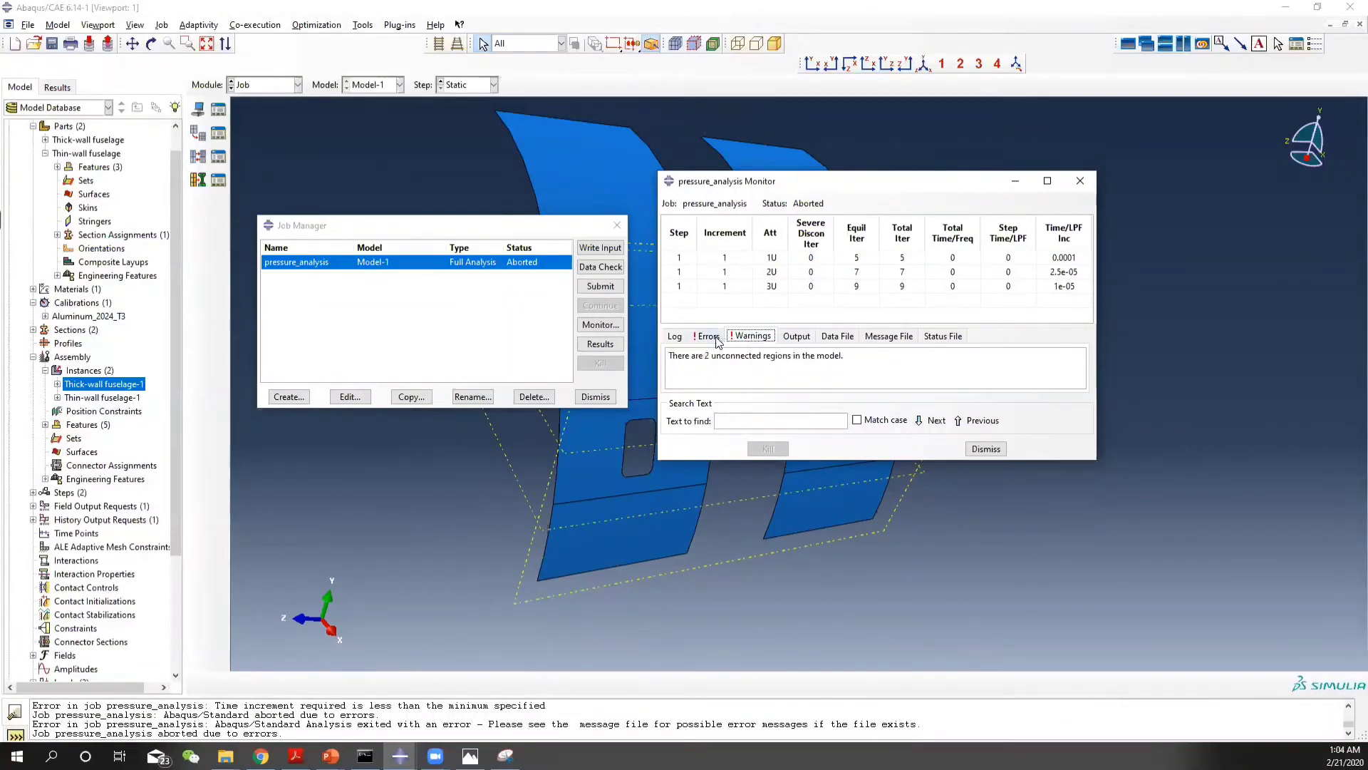
drag(682, 358, 789, 358)
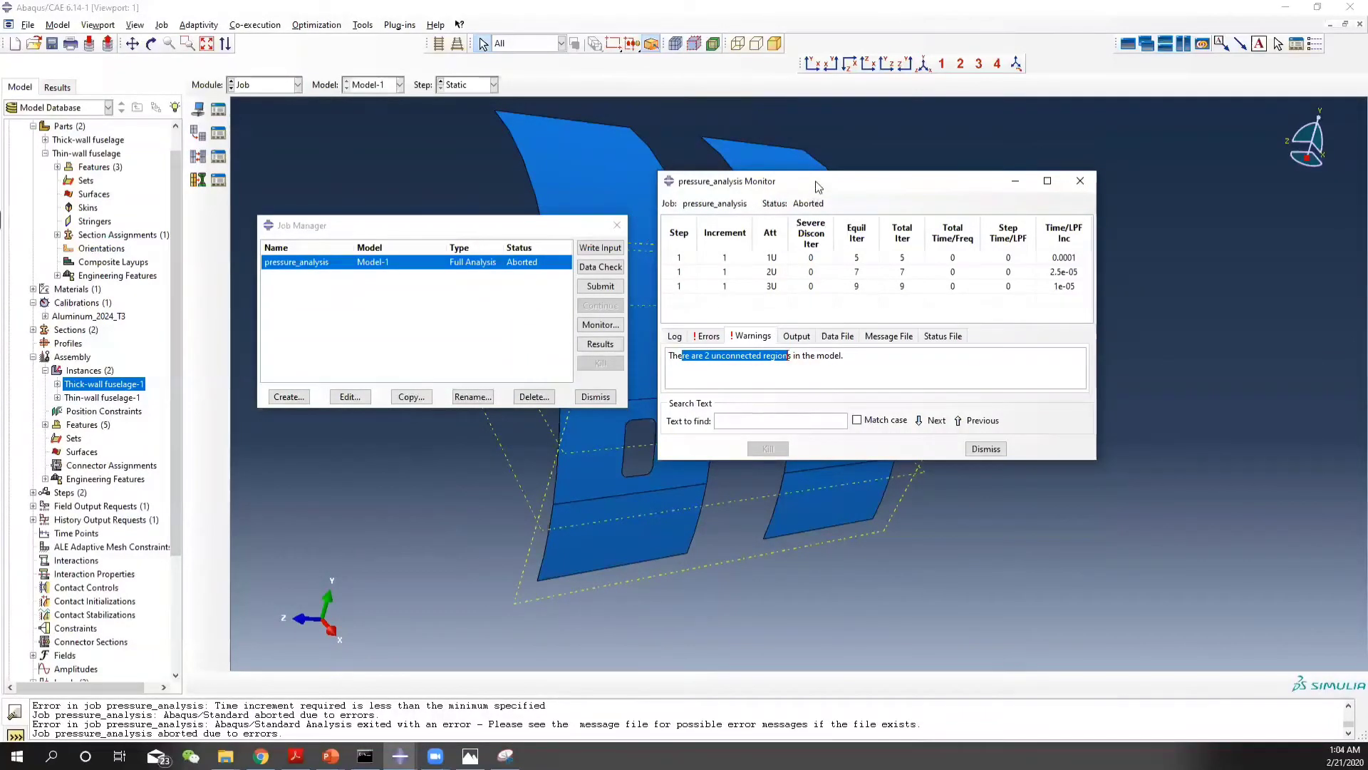
drag(818, 187, 929, 302)
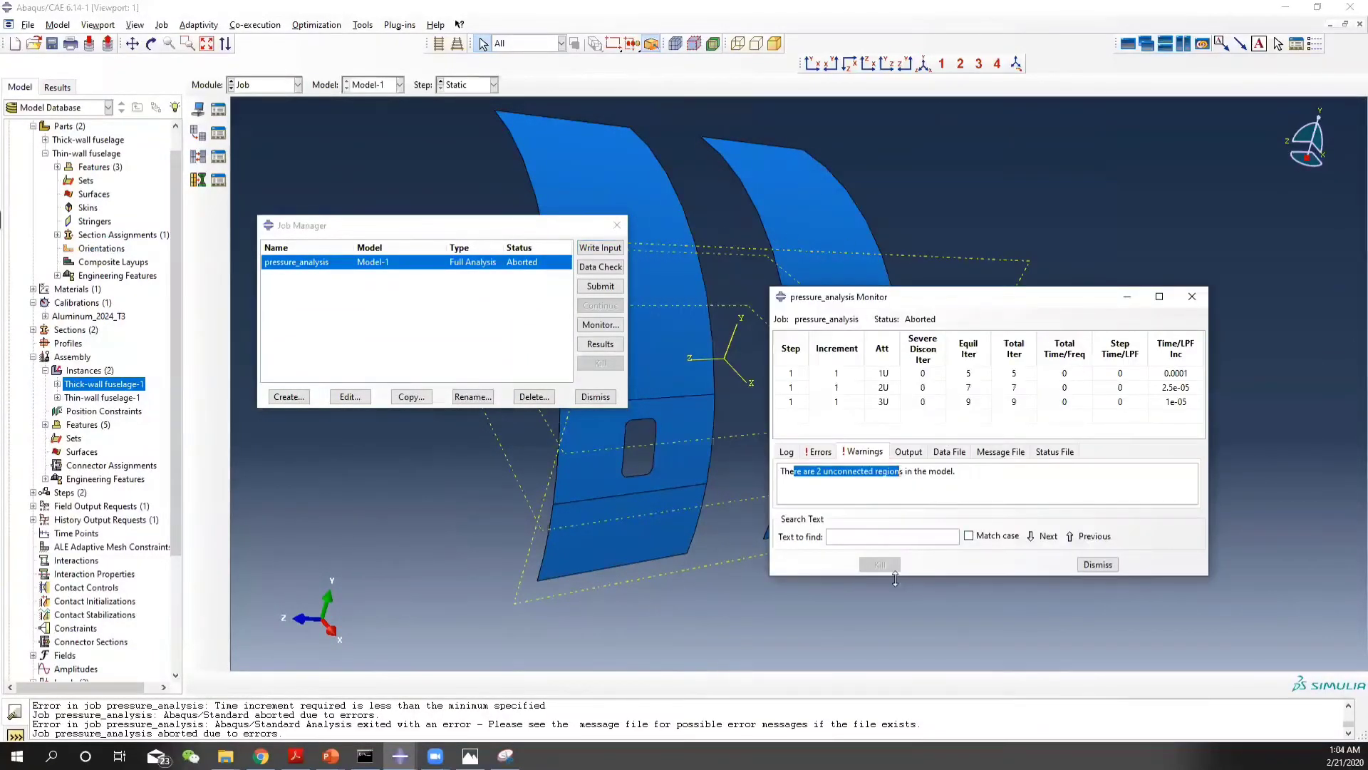
click(1098, 564)
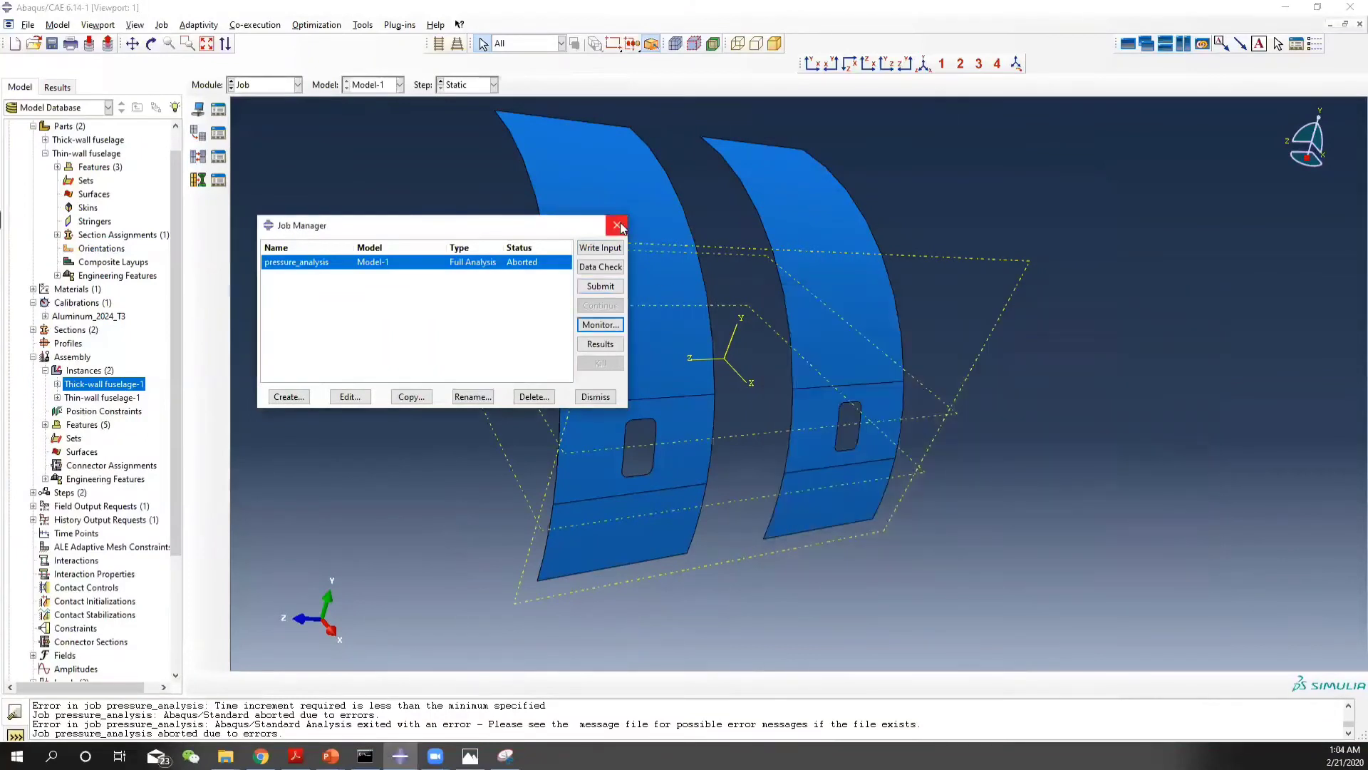
Edit the Static step's incrementation and set the minimum increment size to 1e-6
click(621, 226)
click(285, 84)
click(260, 142)
click(226, 110)
click(566, 302)
click(462, 353)
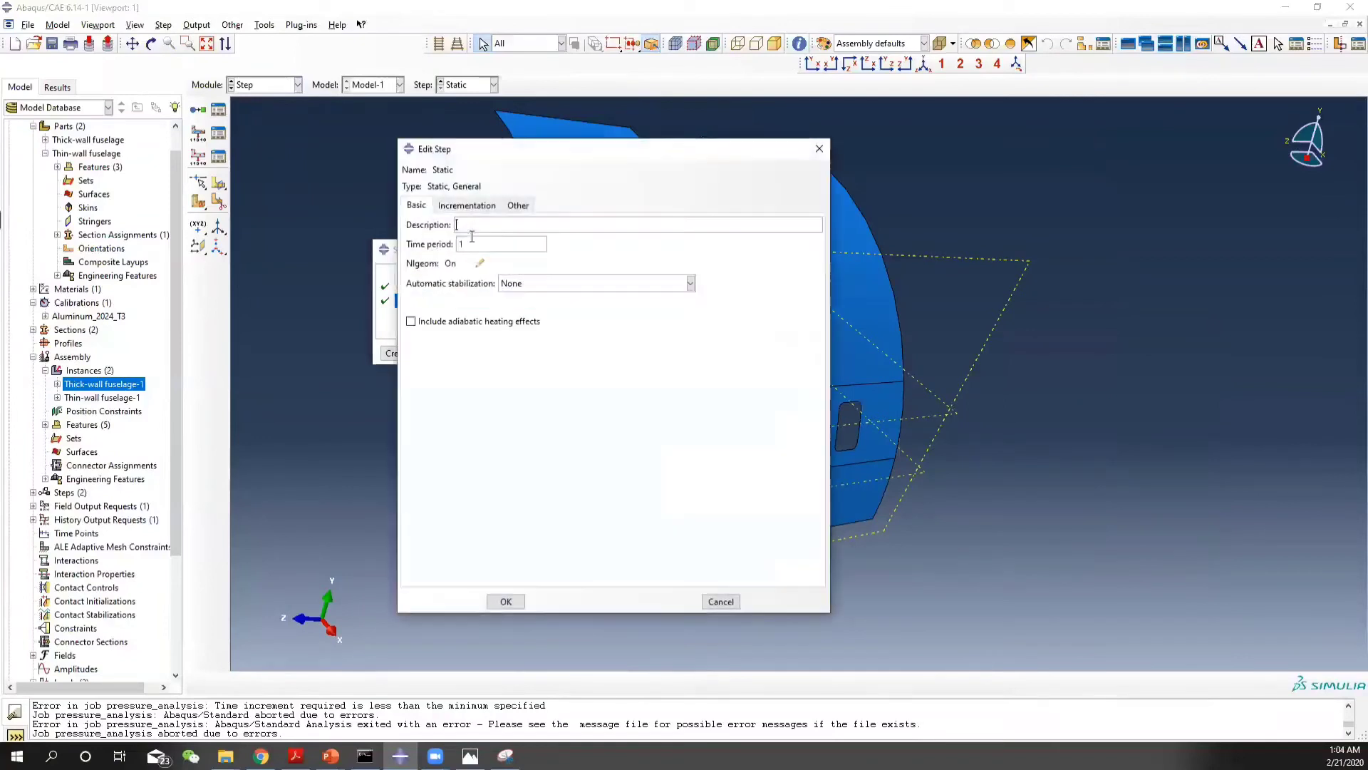
click(467, 205)
drag(557, 276, 389, 281)
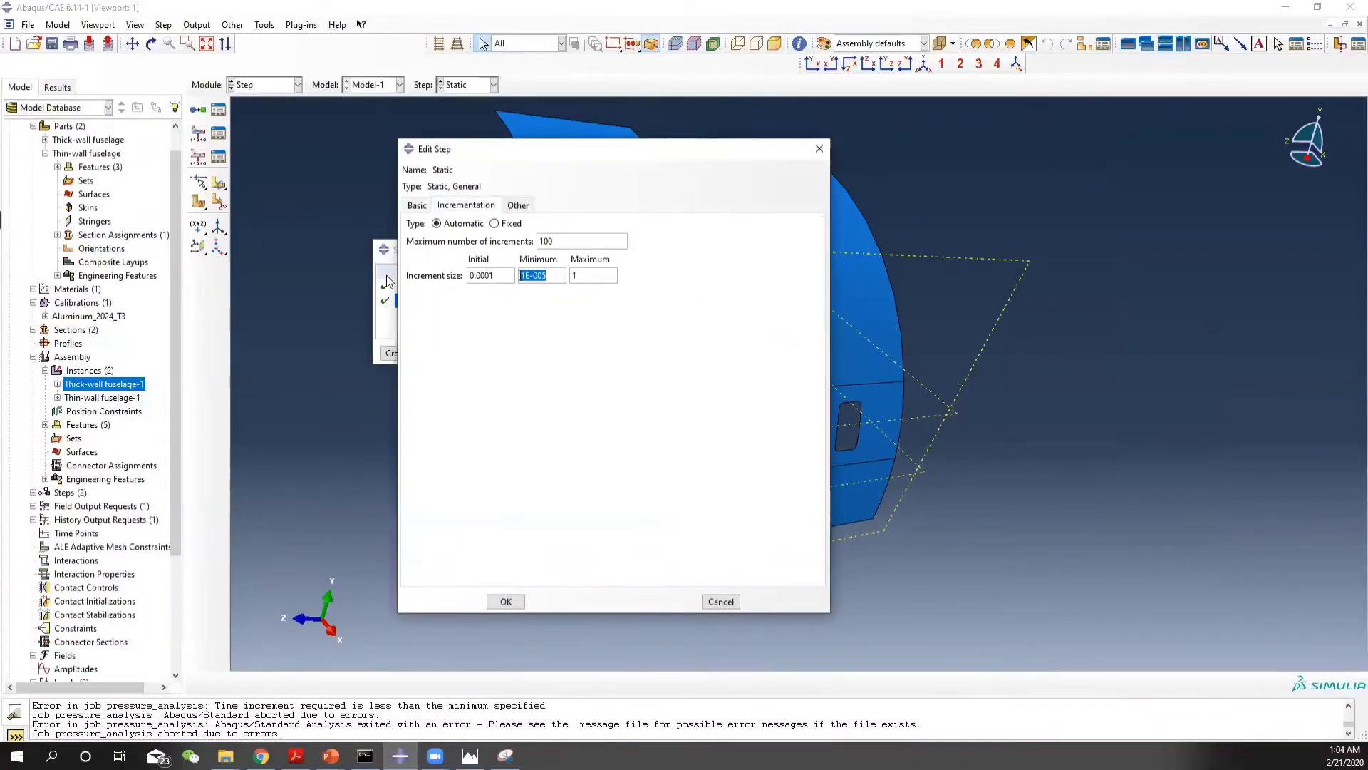
text(1e-6)
click(505, 601)
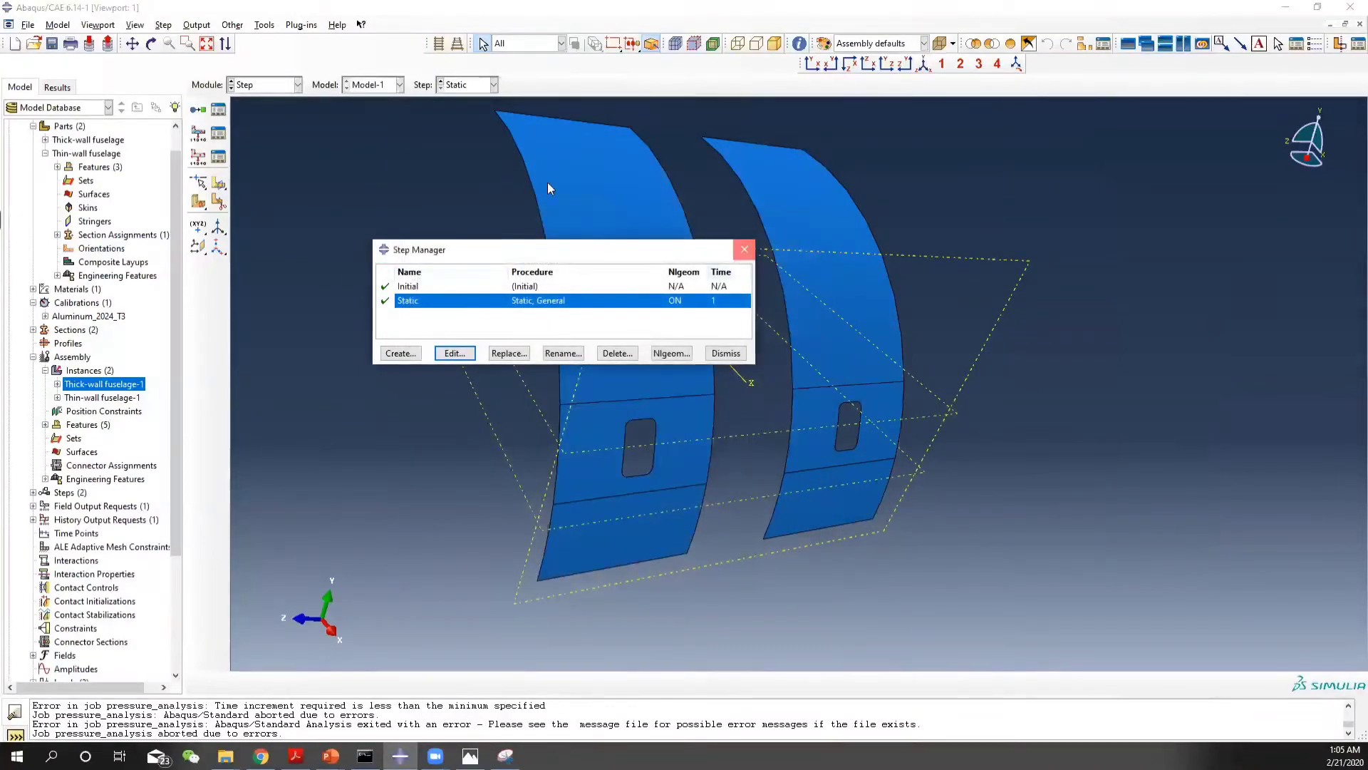
click(743, 249)
Resubmit the pressure_analysis job with the revised step incrementation
click(278, 85)
click(244, 209)
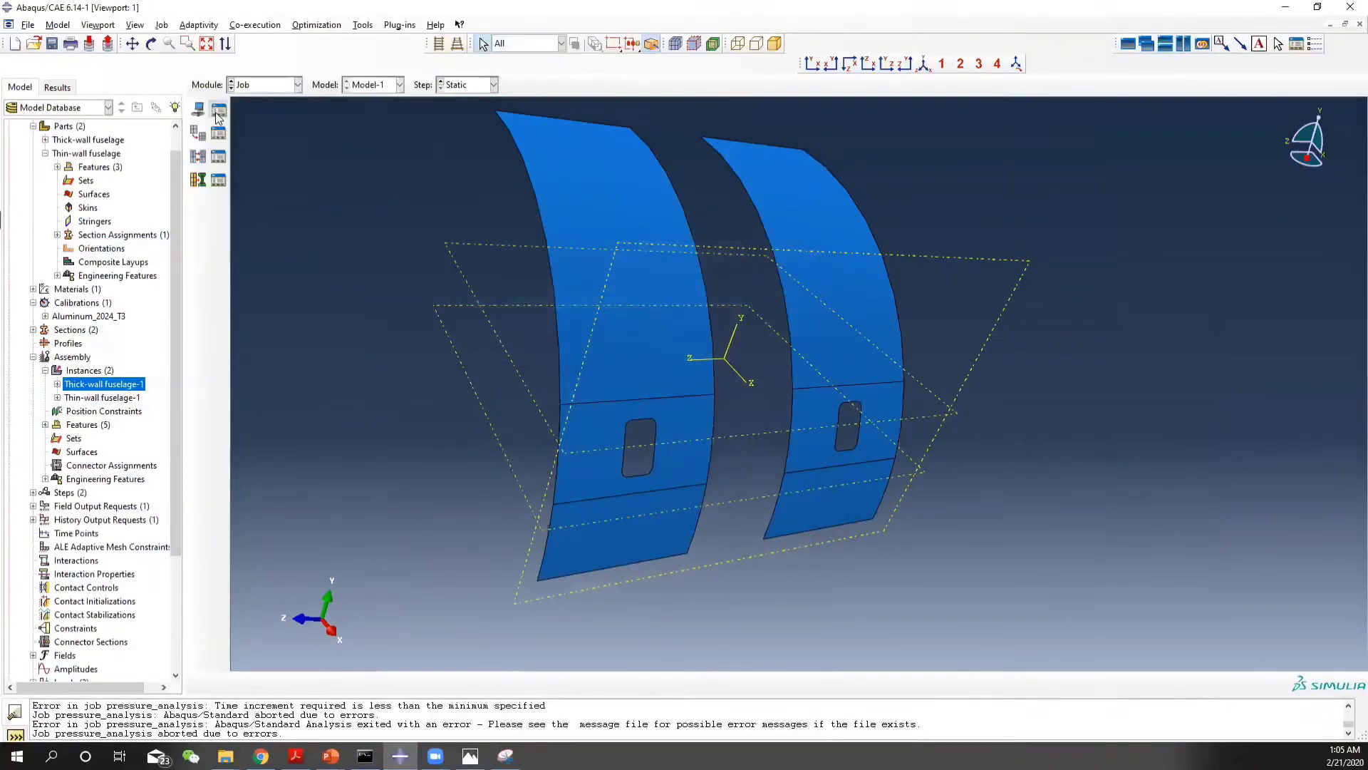
click(218, 109)
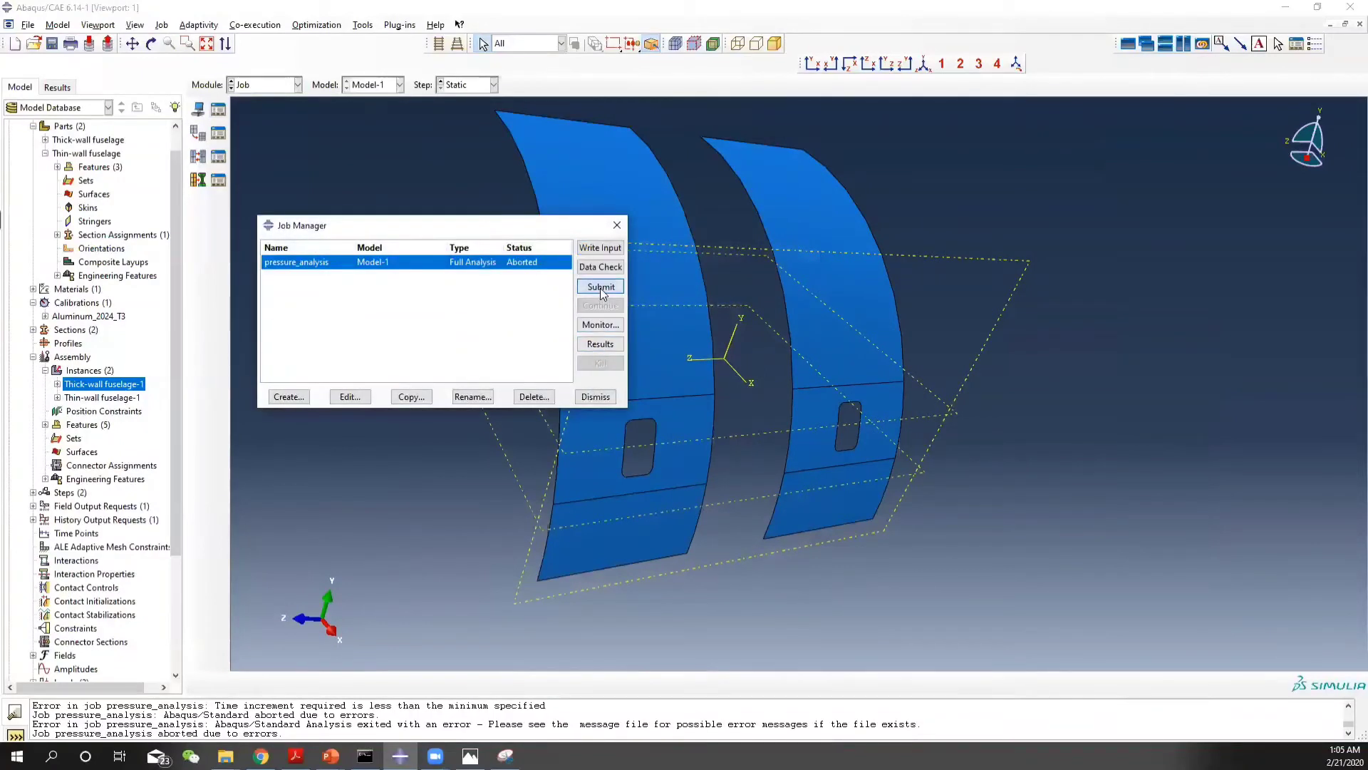
click(599, 247)
click(332, 405)
Monitor the resubmitted job, checking its warnings and the progress of its increments
click(600, 324)
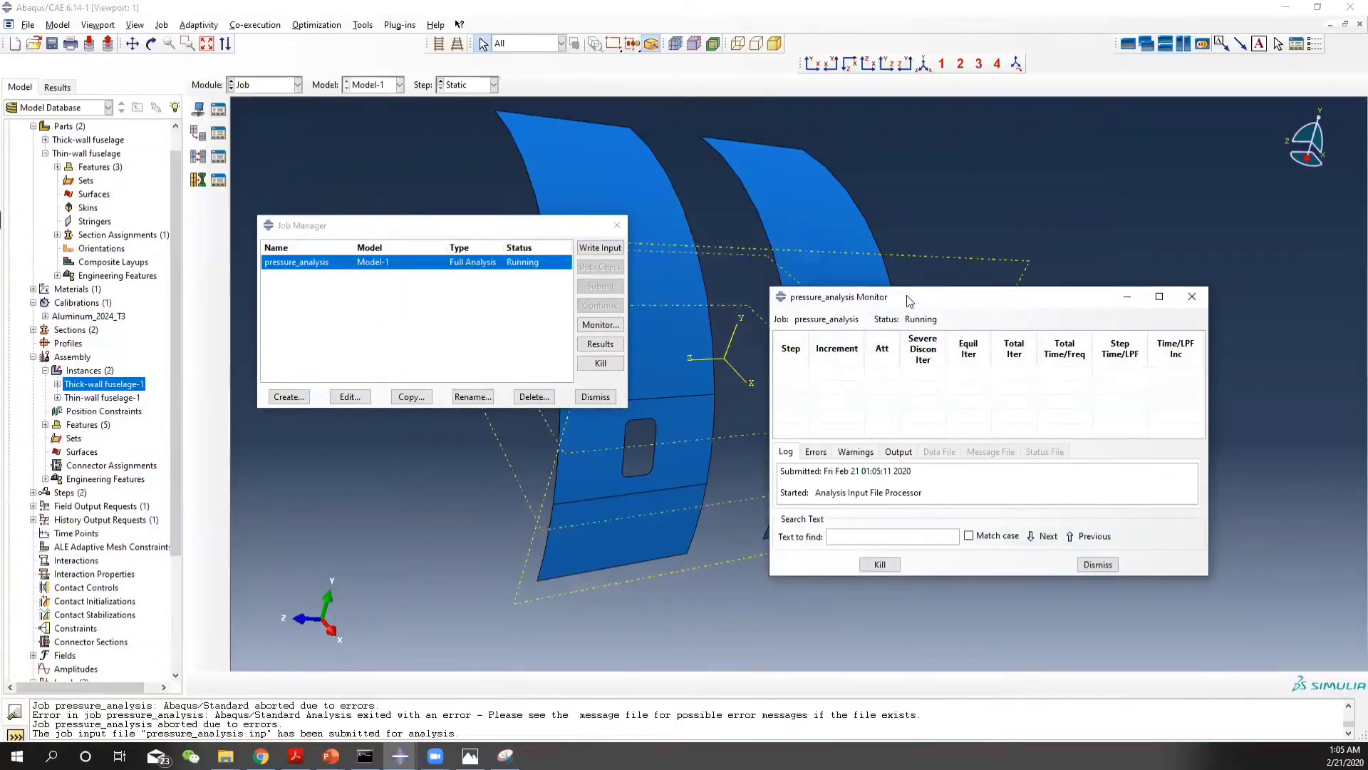
drag(907, 297, 843, 218)
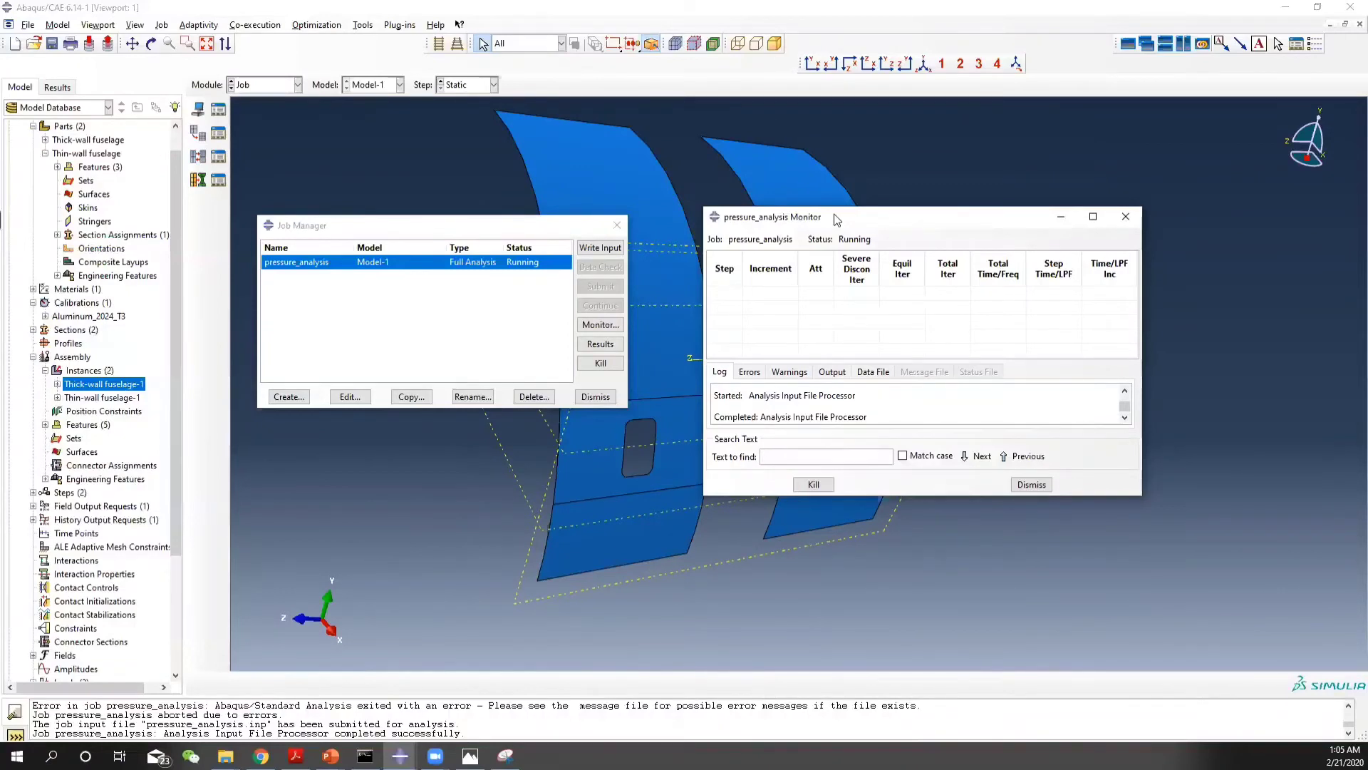
click(797, 372)
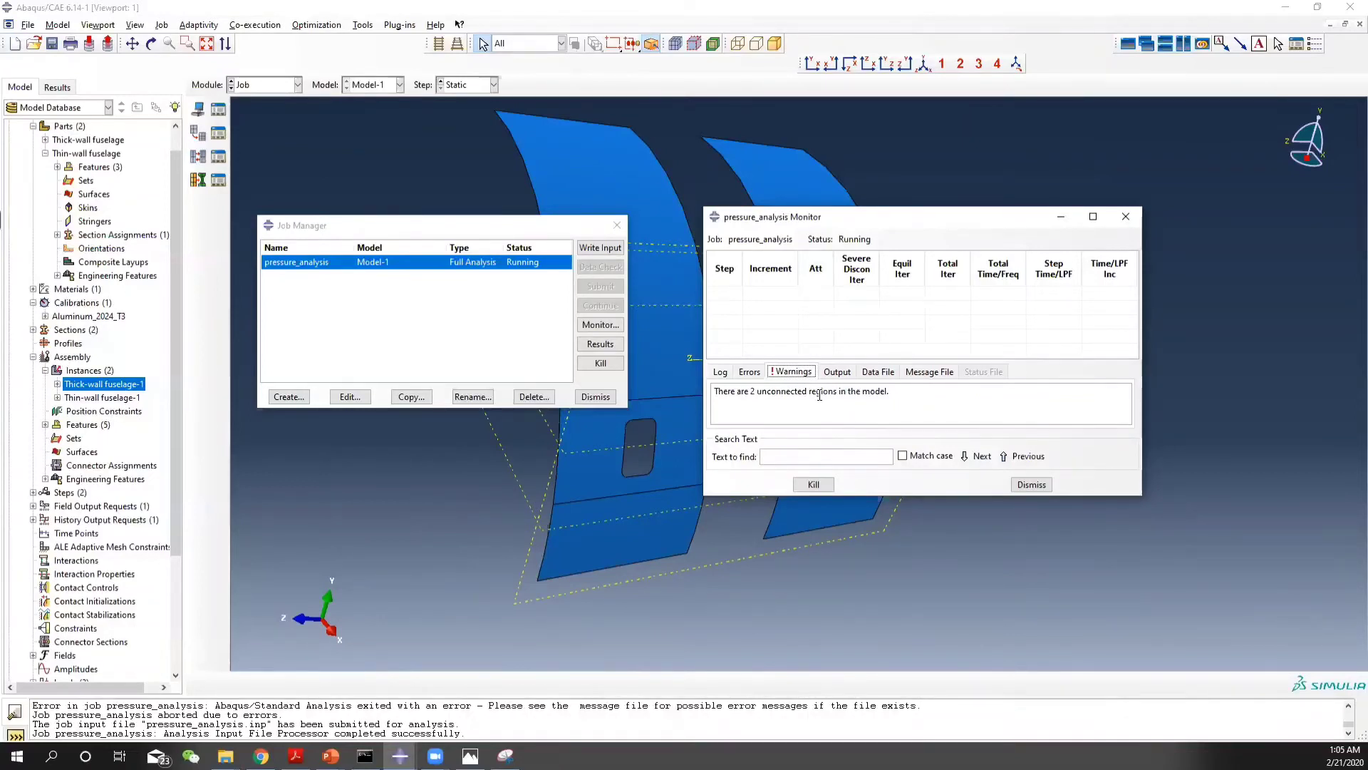
scroll(780, 317, up, 3)
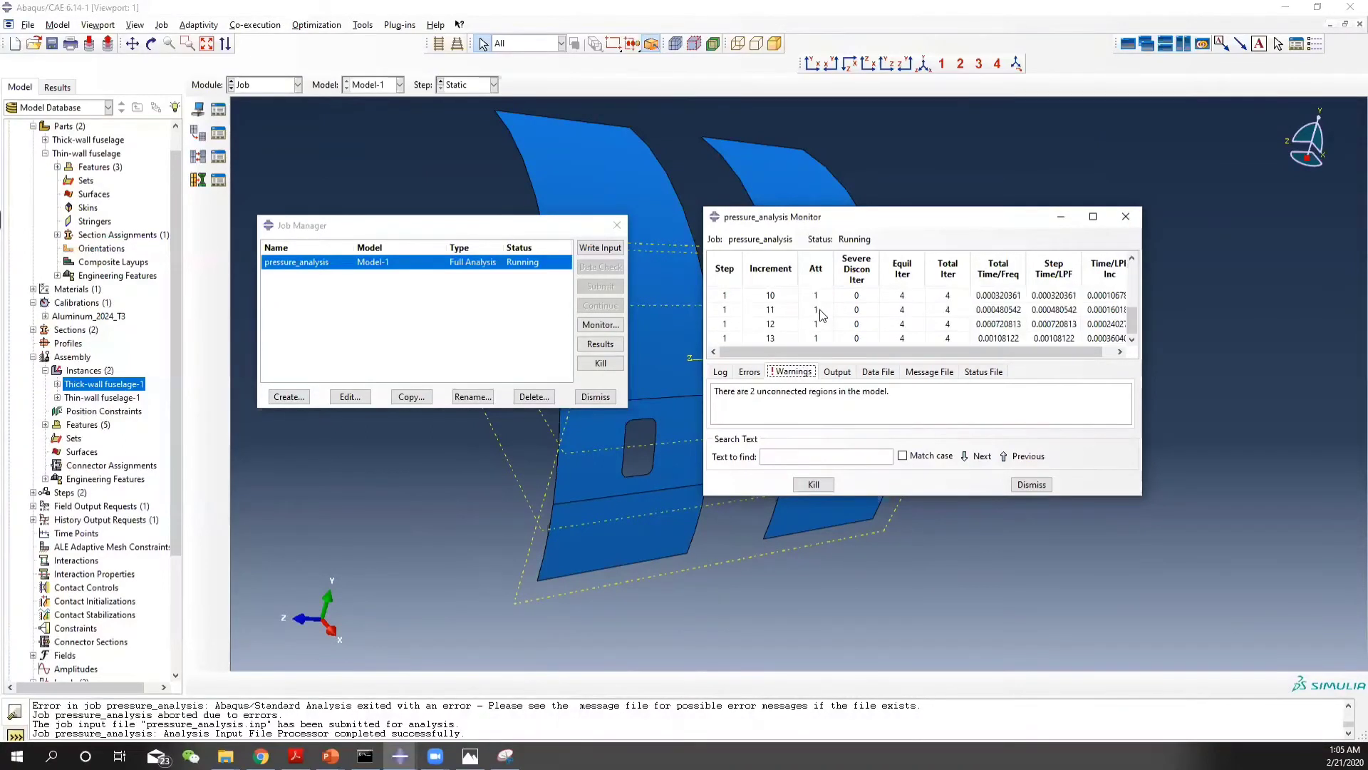
Review the pressure_analysis job's increment table in the monitor, from the first attempts through the final increment
scroll(821, 314, up, 4)
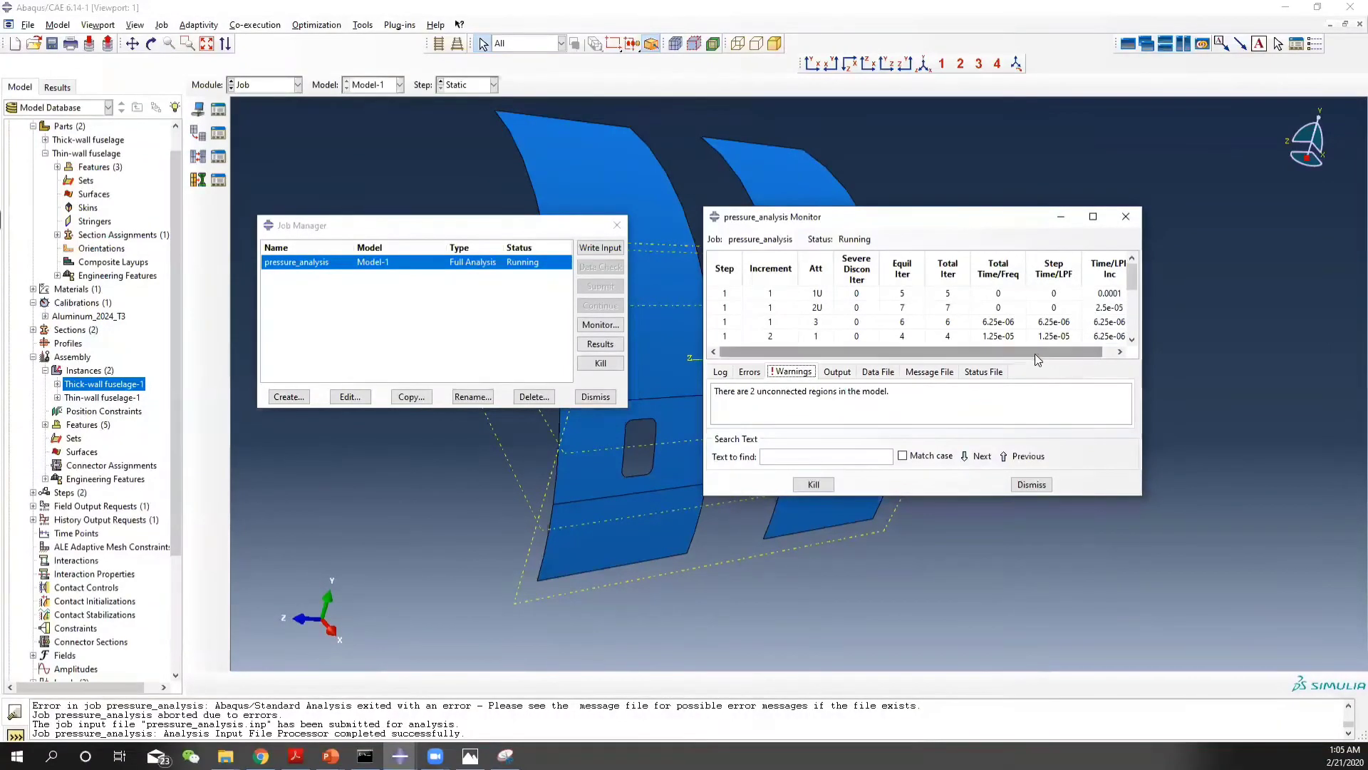
drag(1086, 350, 1130, 347)
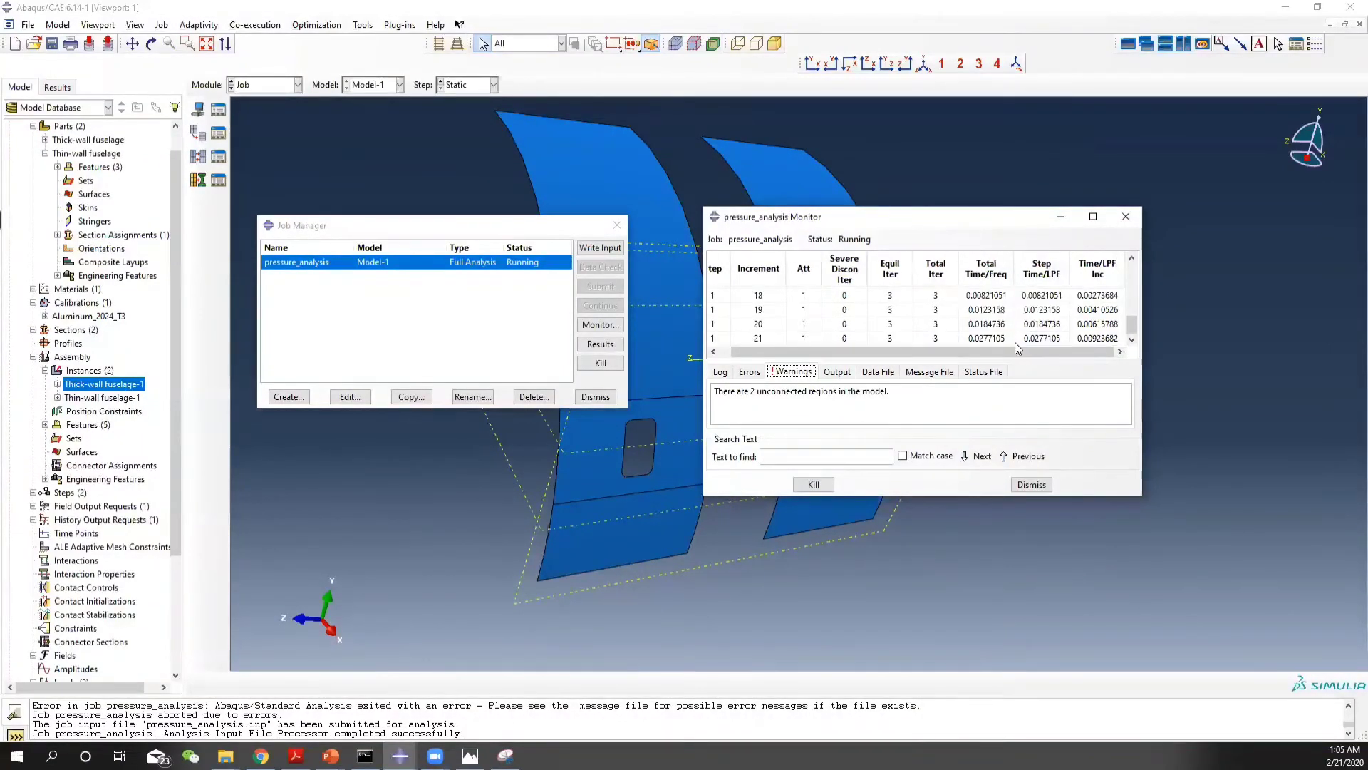
drag(990, 349, 979, 350)
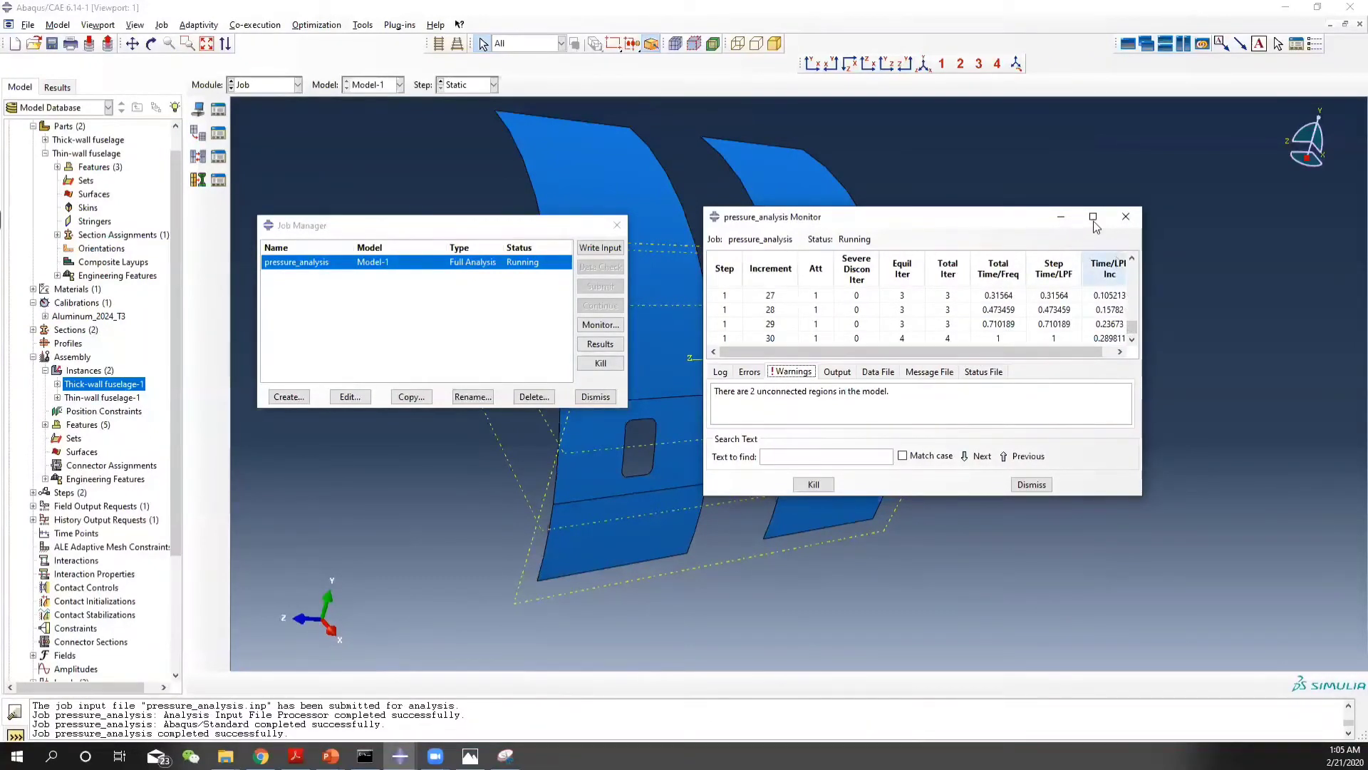
drag(1131, 325, 1131, 292)
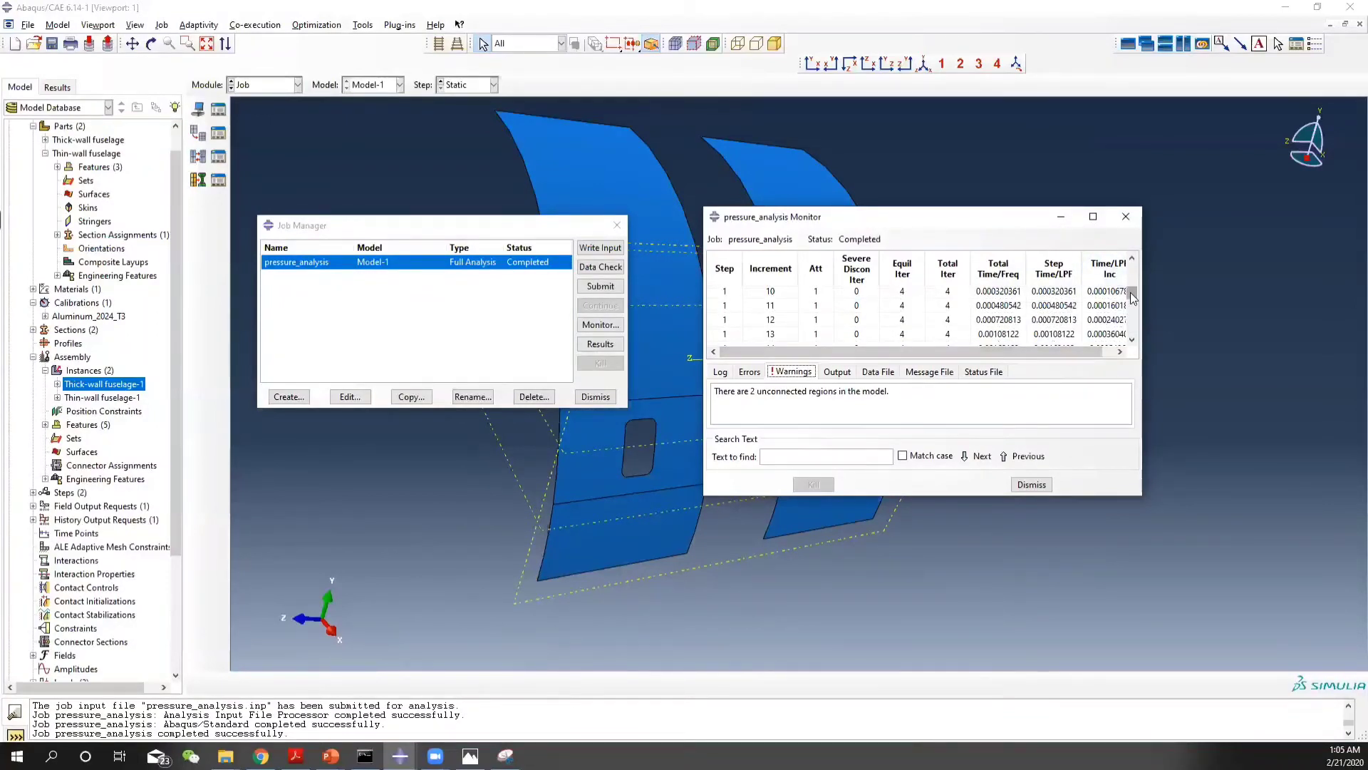
drag(1133, 298, 1133, 265)
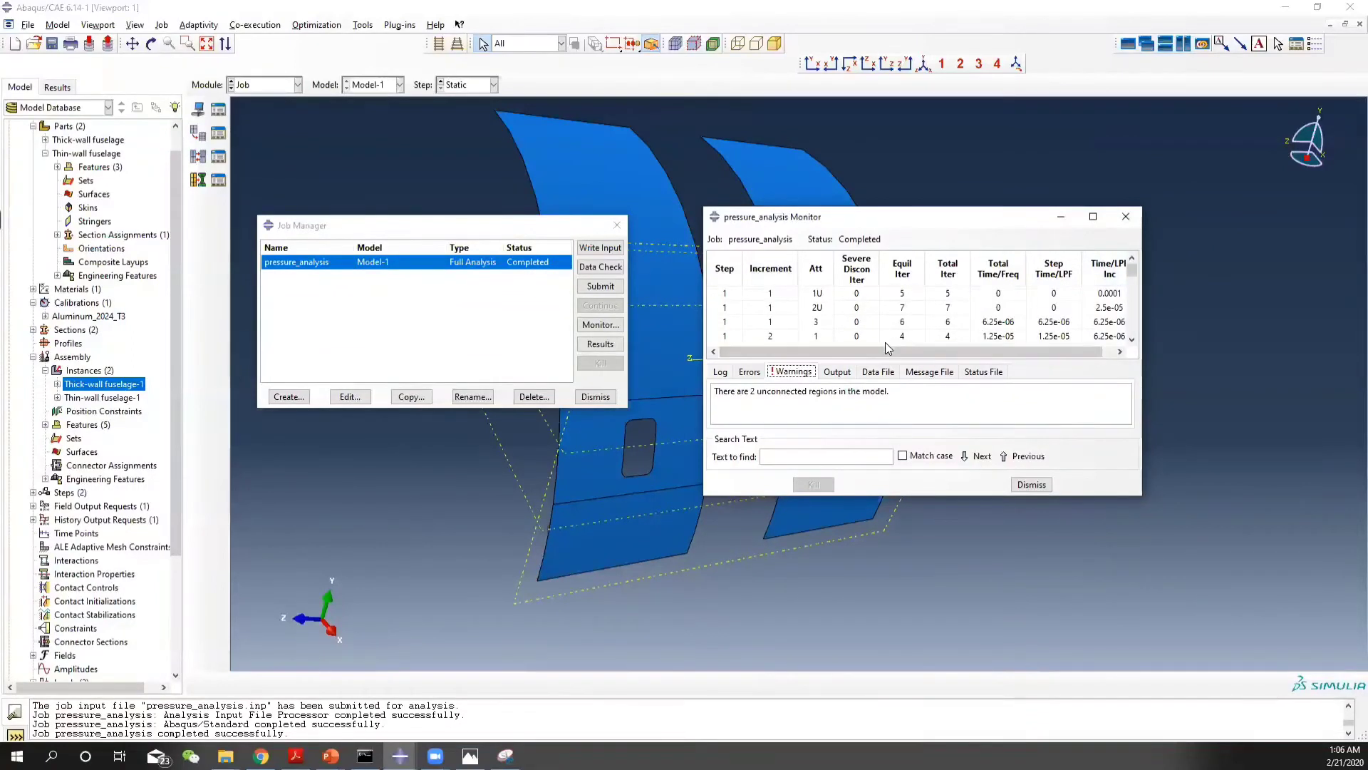
drag(883, 345, 892, 352)
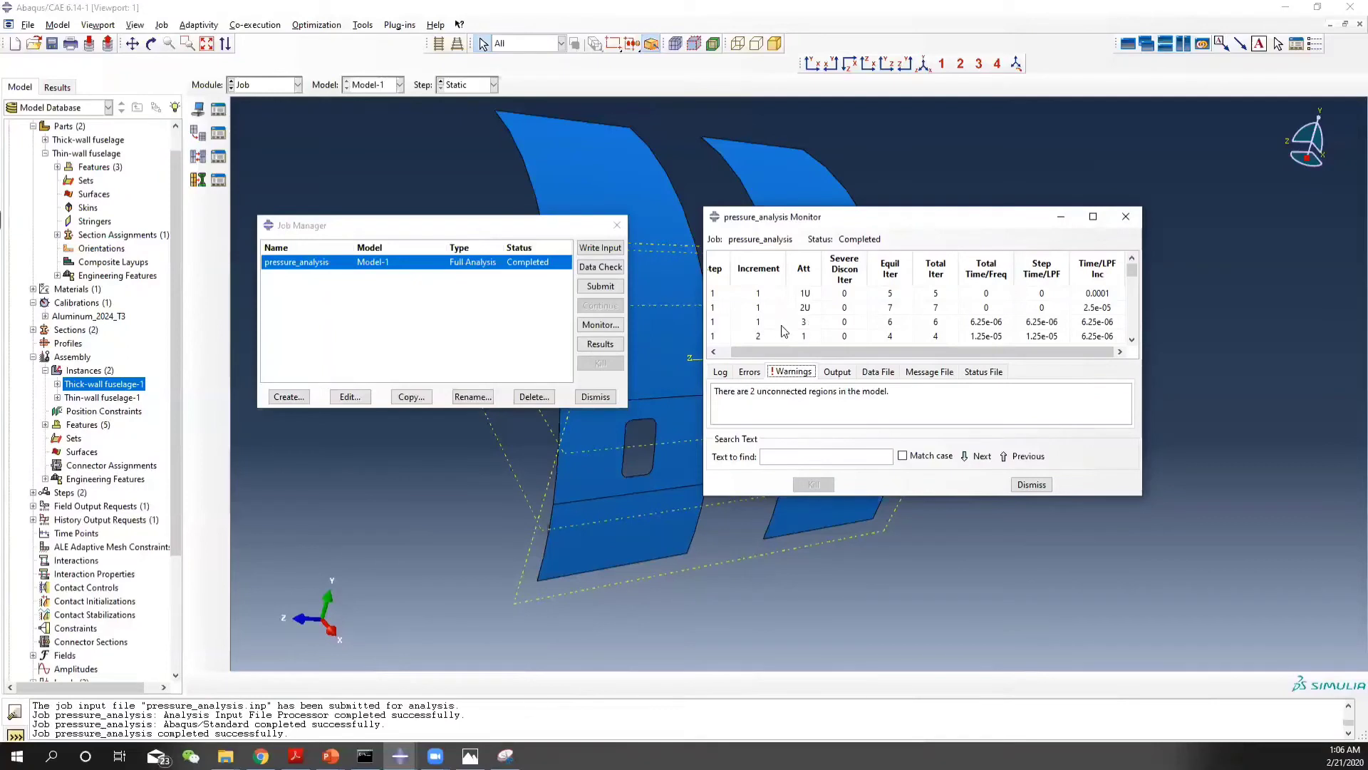
scroll(776, 327, down, 3)
scroll(1054, 314, up, 3)
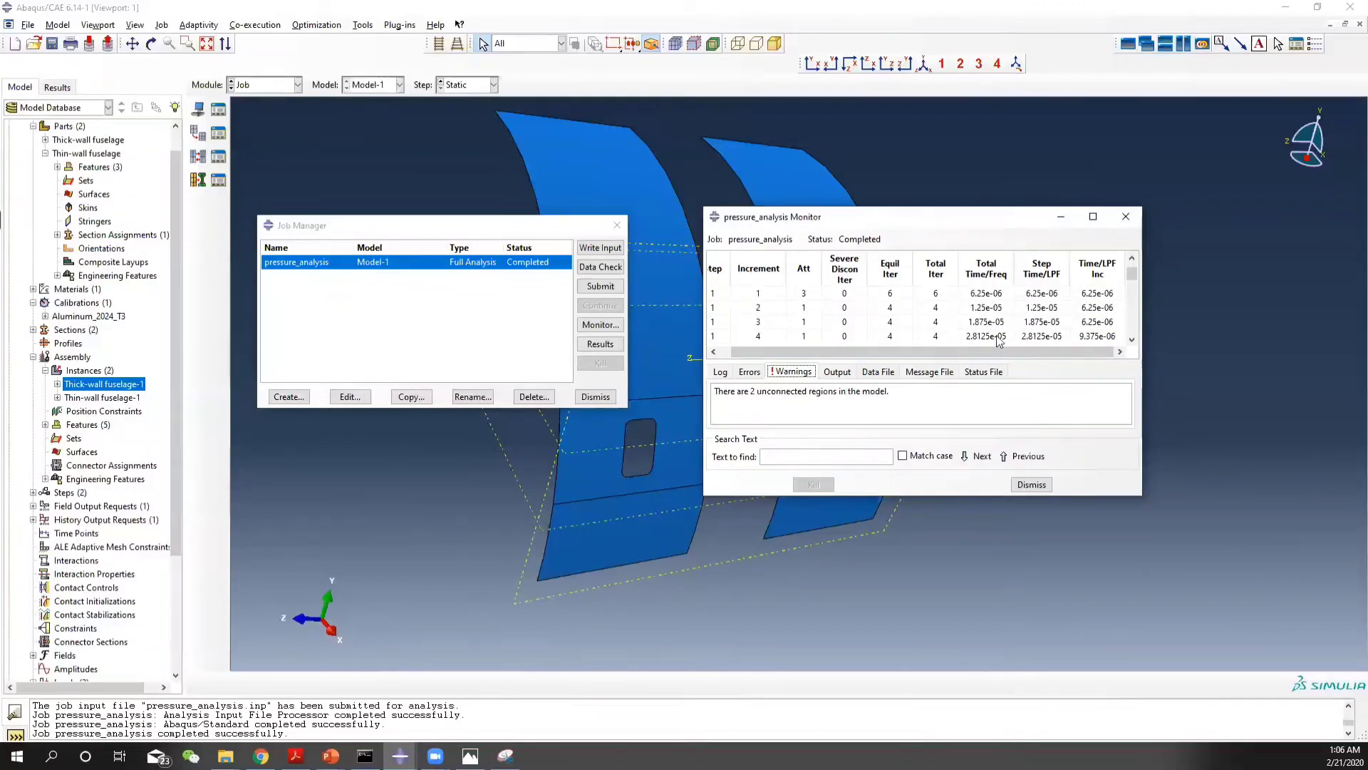
scroll(999, 320, down, 3)
scroll(1003, 316, down, 15)
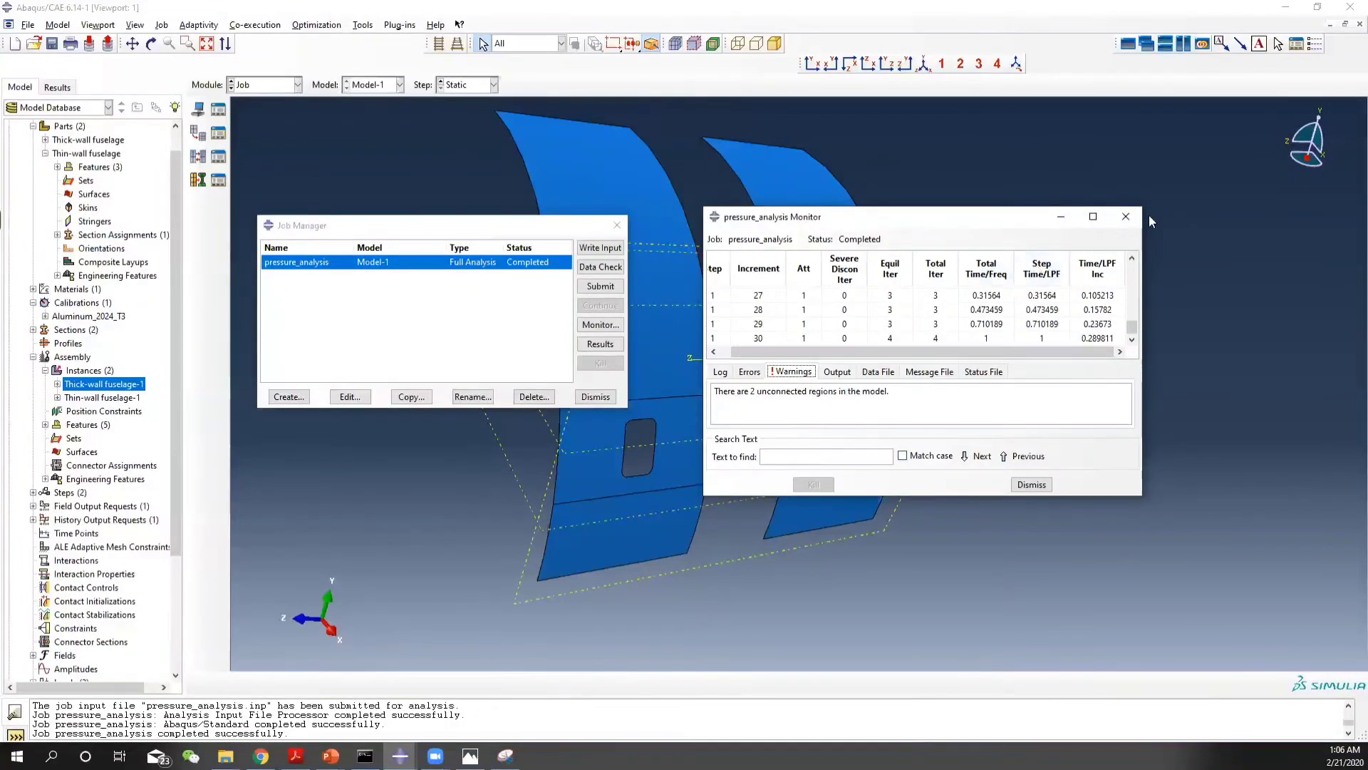
Close the job monitor, open the pressure_analysis results, and plot Mises stress contours on the deformed fuselage panels
click(1126, 215)
click(610, 352)
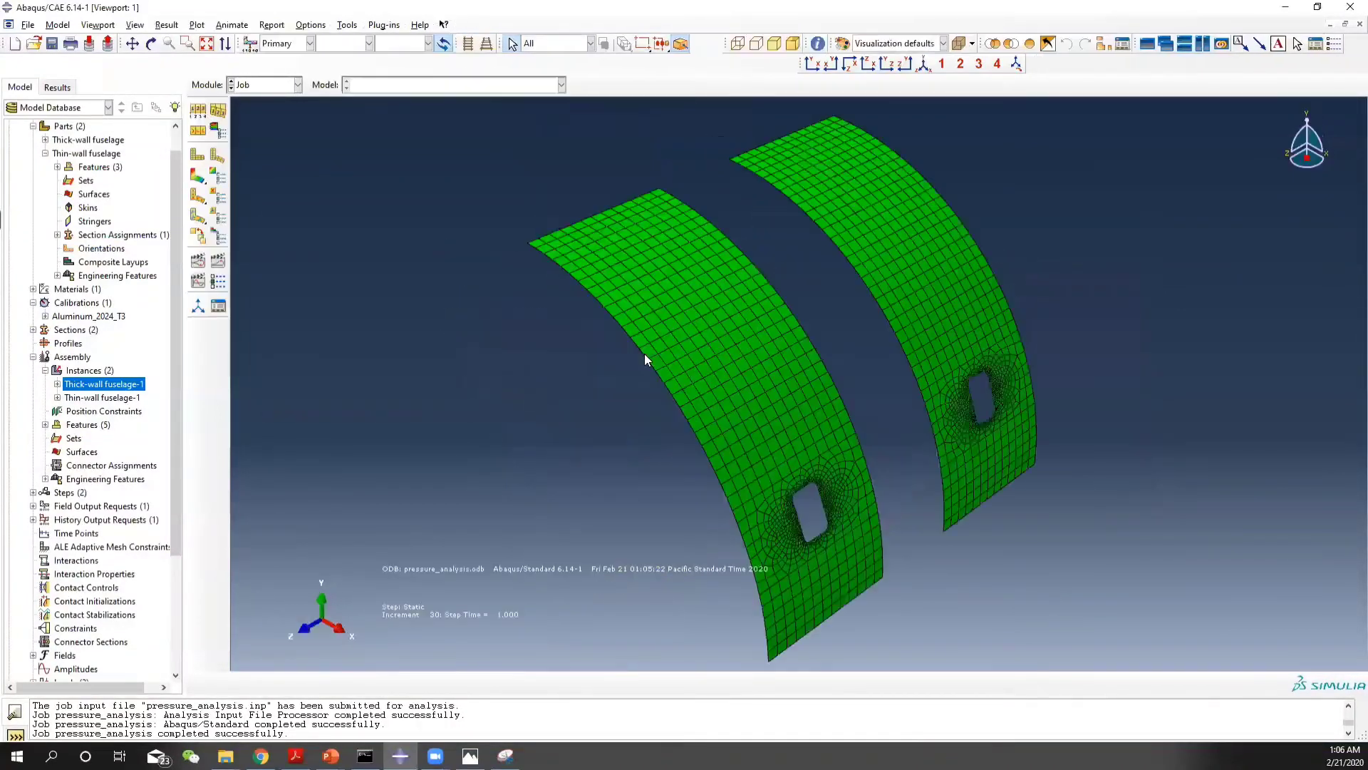
click(198, 176)
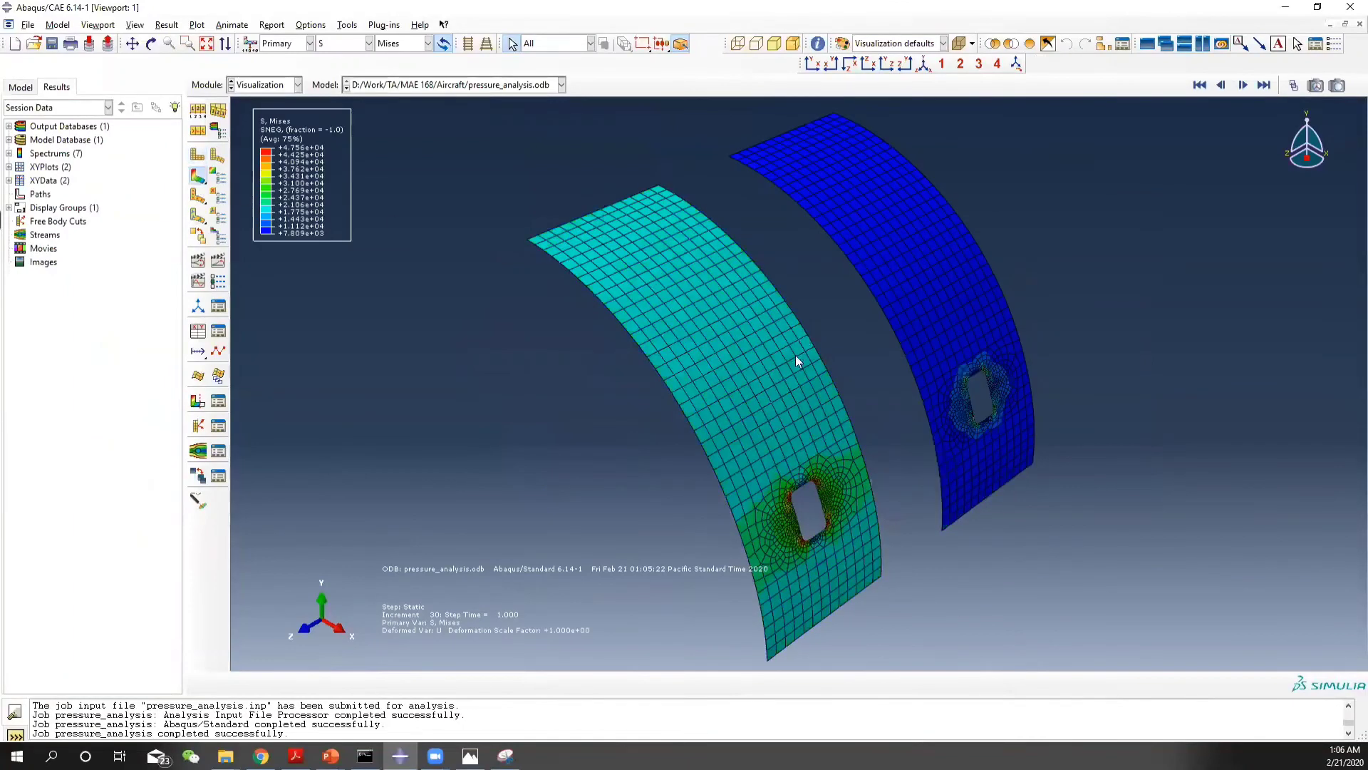
ctrl+alt+drag(857, 378, 706, 301)
ctrl+alt+drag(981, 366, 987, 406)
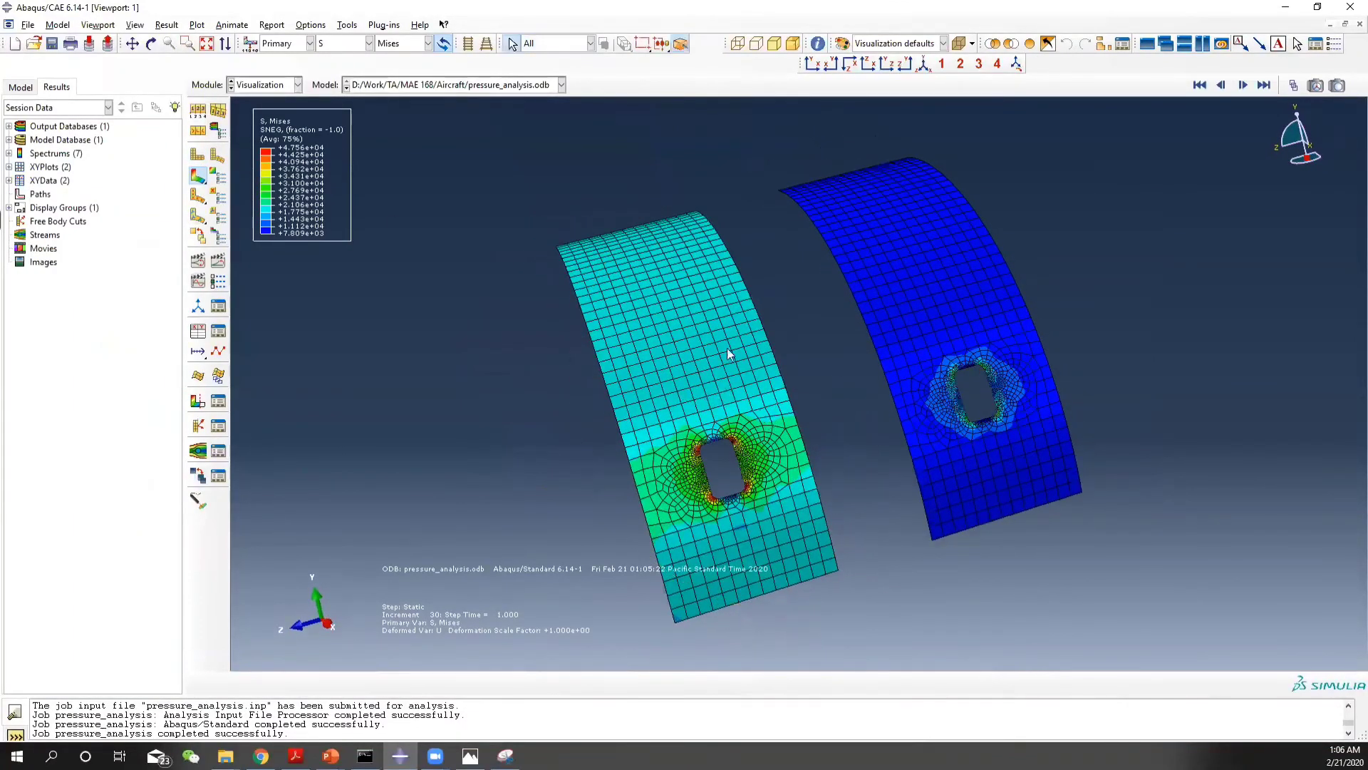
ctrl+alt+drag(908, 294, 828, 338)
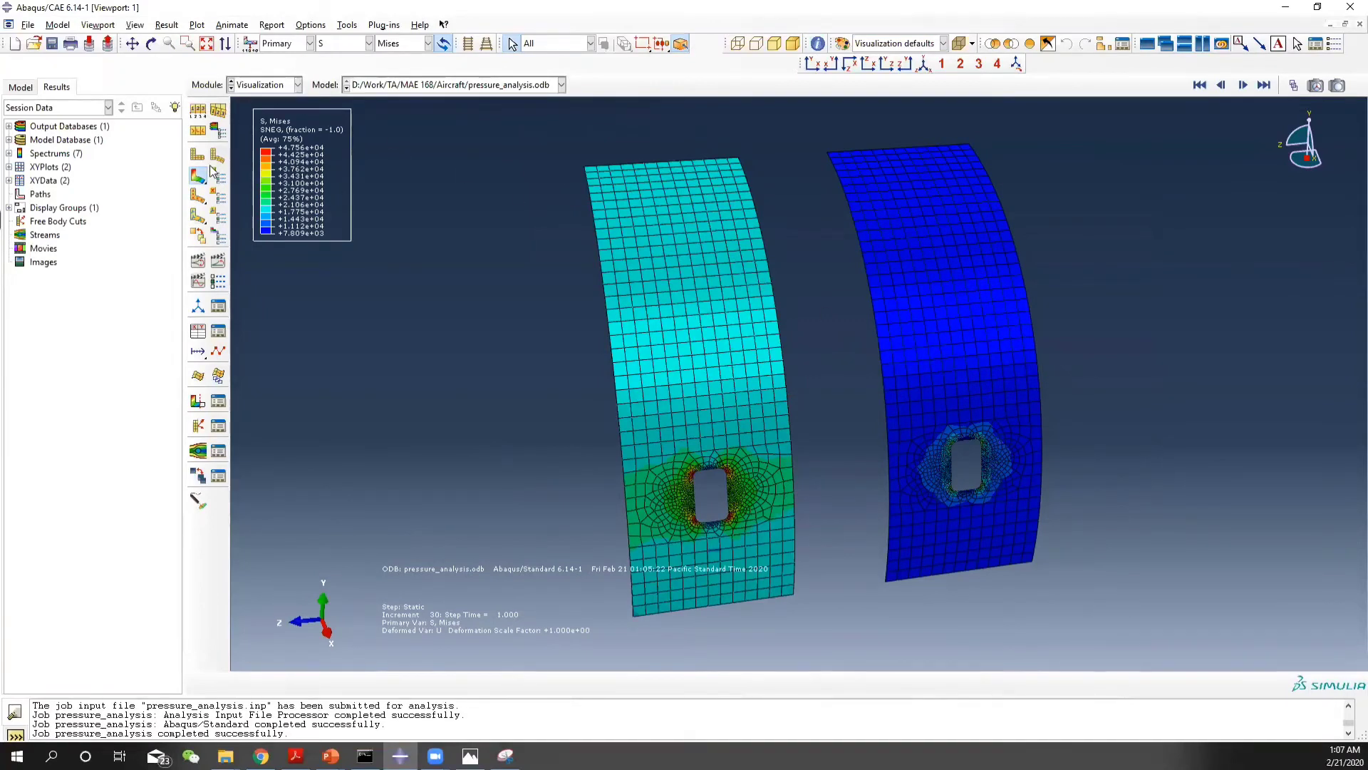
Switch the stress contour to component S11 and set up a Probe Values query on nodes
click(417, 44)
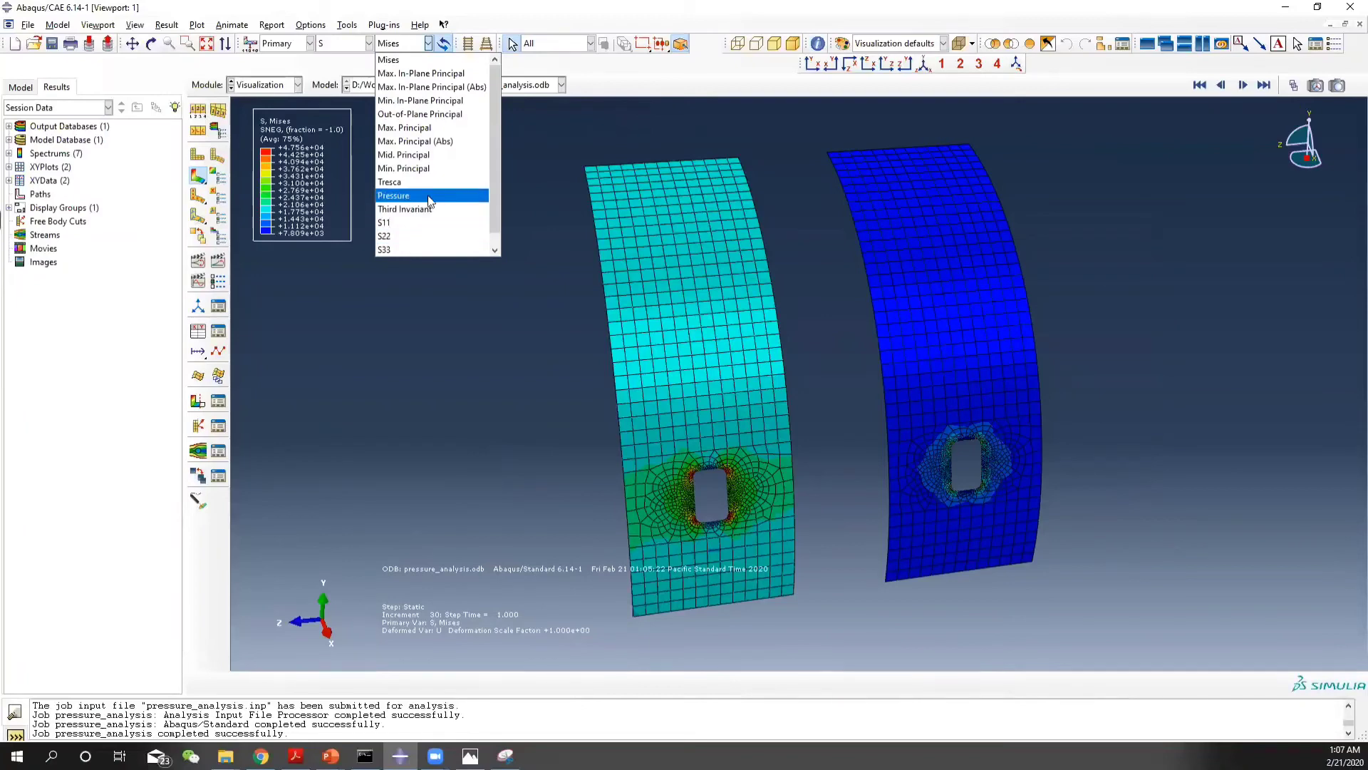
click(414, 224)
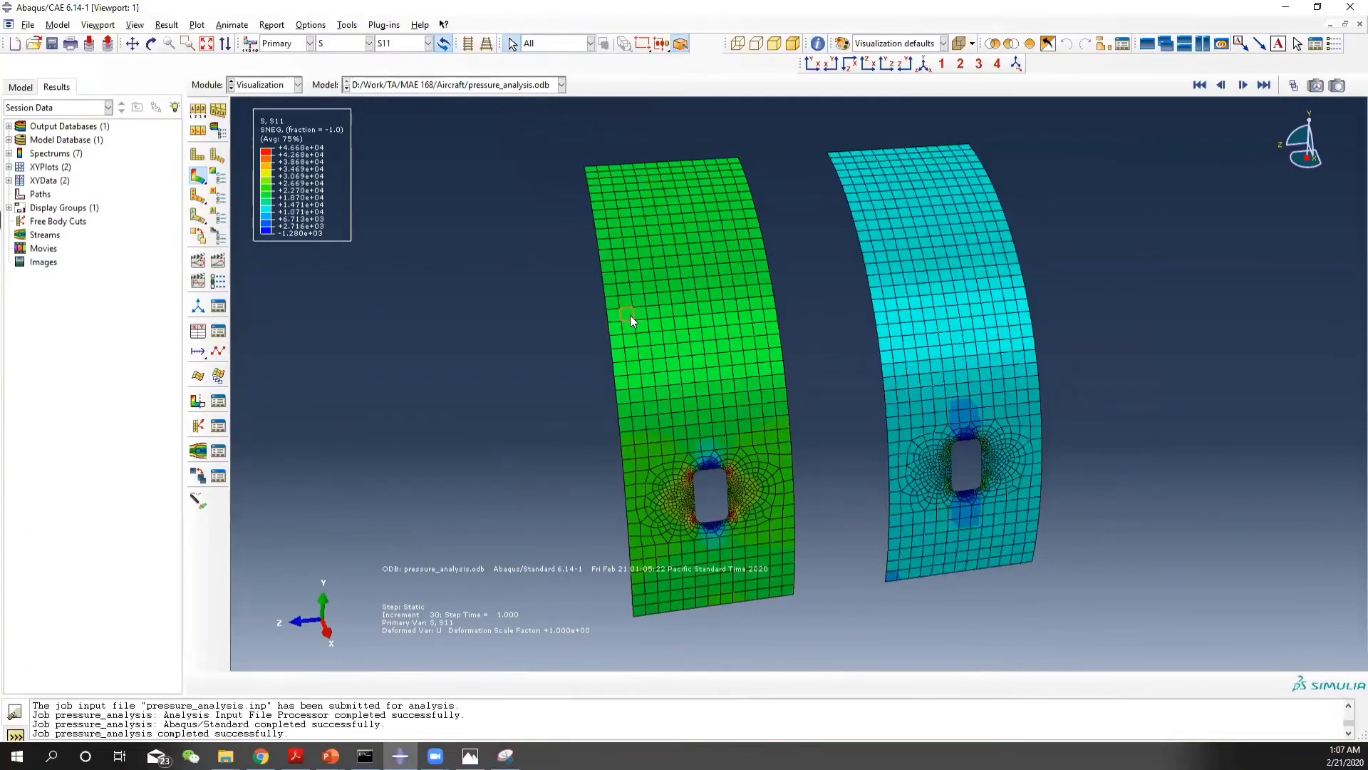
click(383, 24)
click(364, 40)
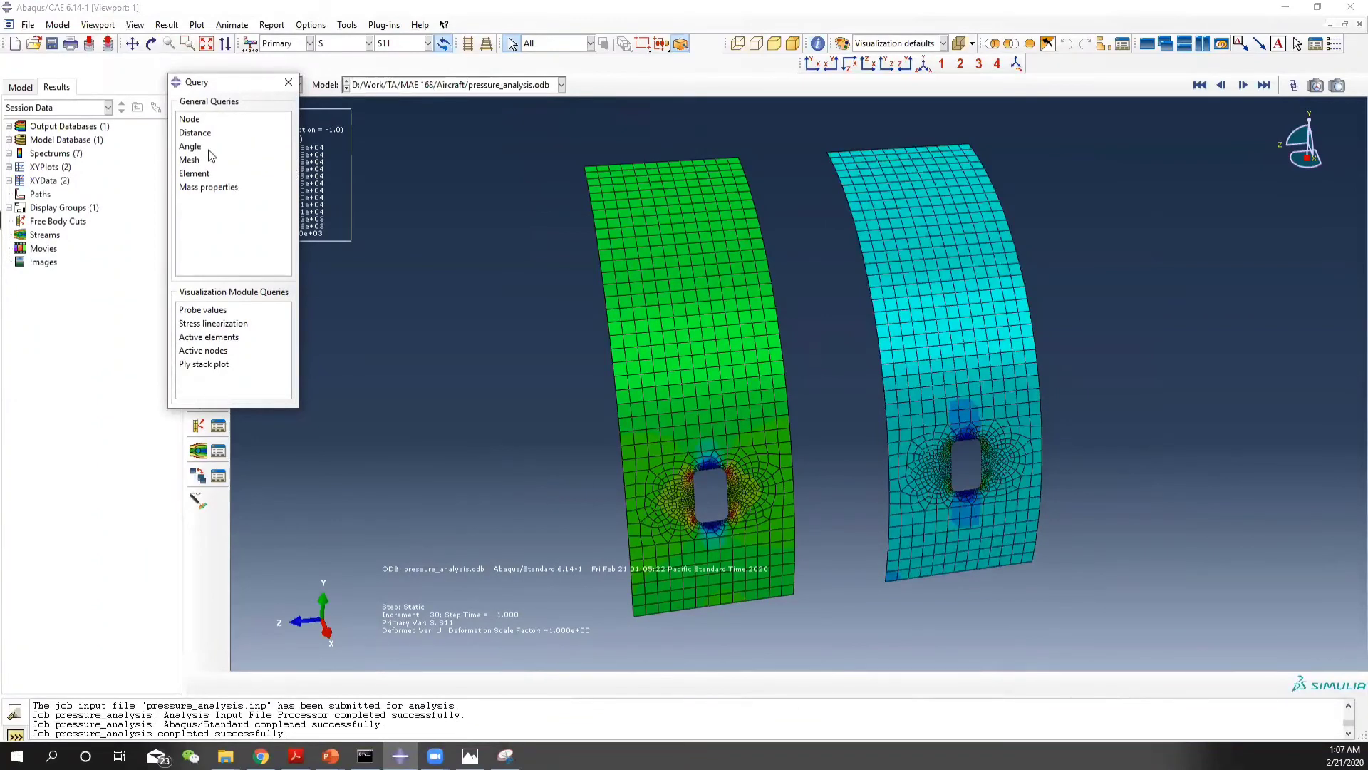
click(659, 572)
click(200, 121)
click(212, 311)
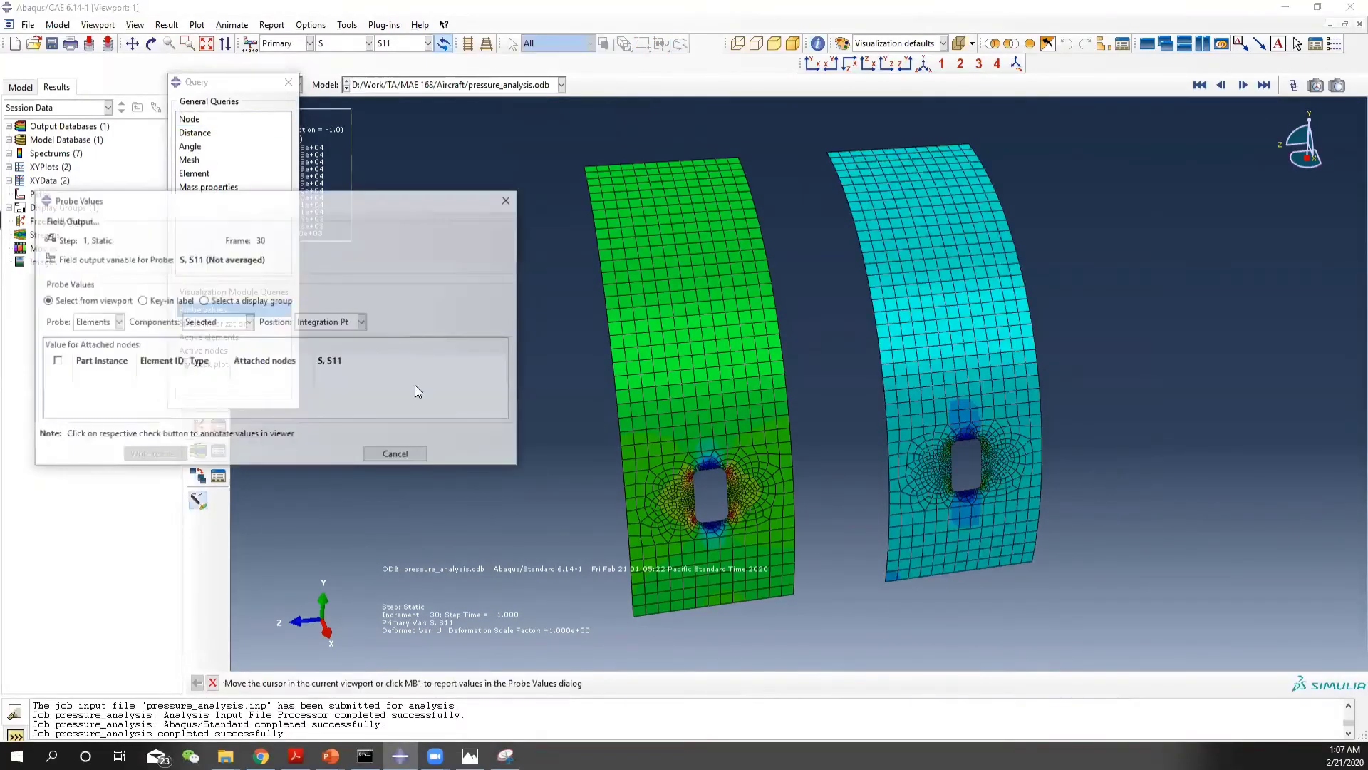
drag(292, 205, 338, 177)
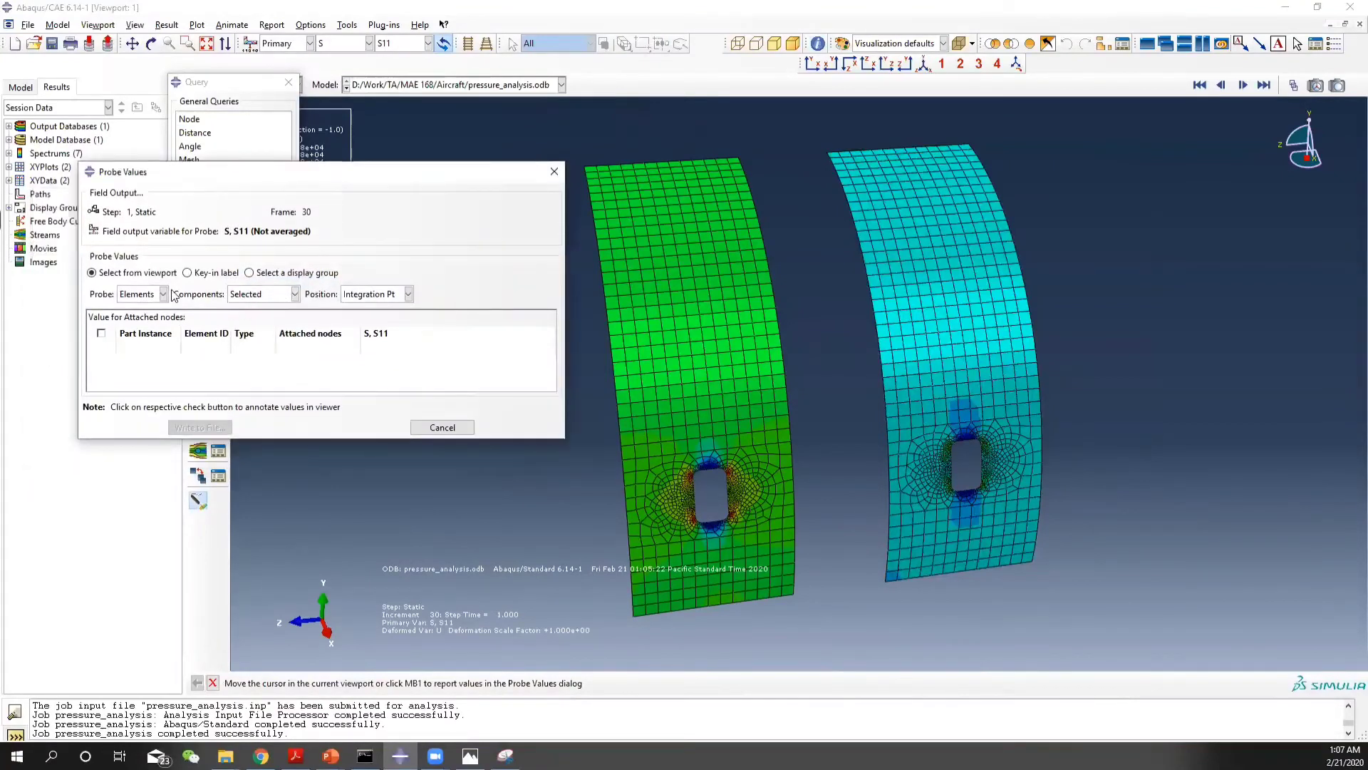
click(163, 294)
click(150, 312)
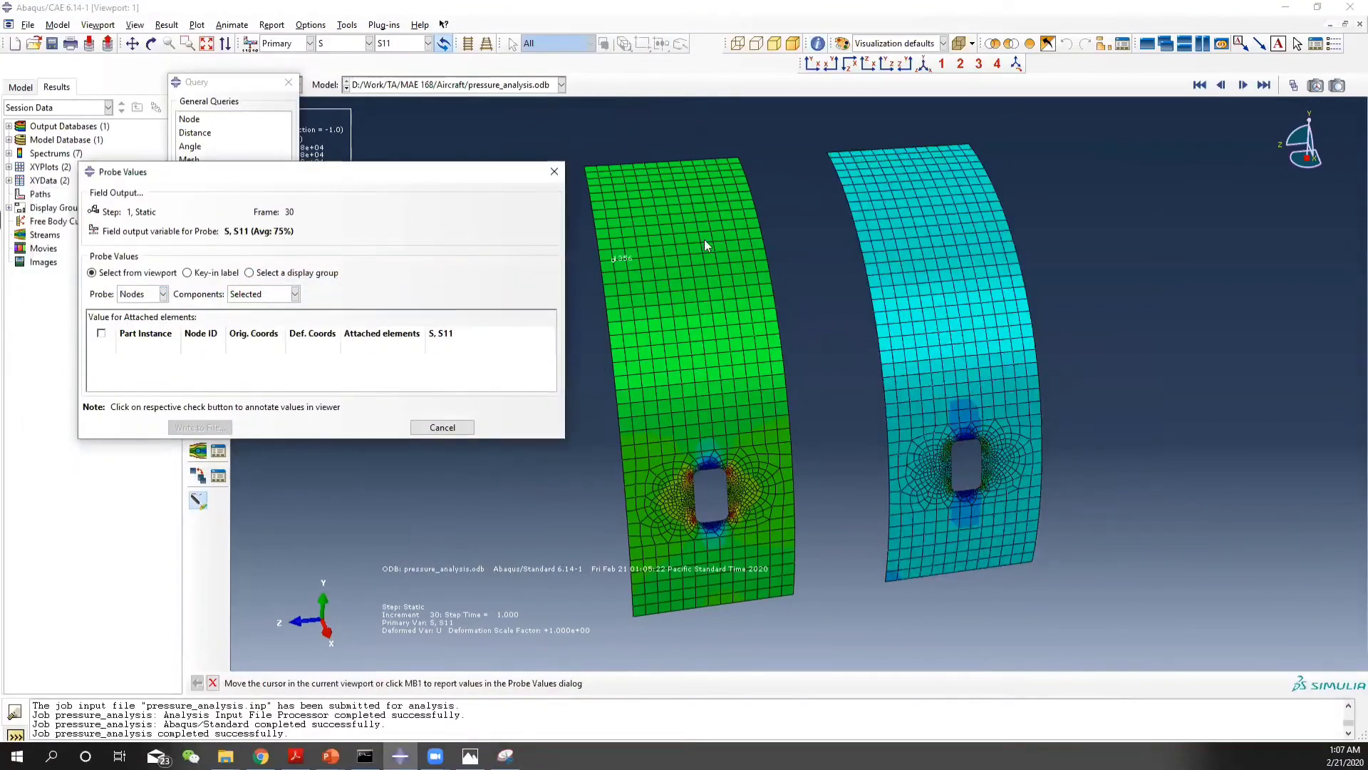
Probe S11 at a node on the upper edge of the thin-wall panel and of the thick-wall panel
scroll(647, 160, up, 2)
scroll(660, 163, up, 2)
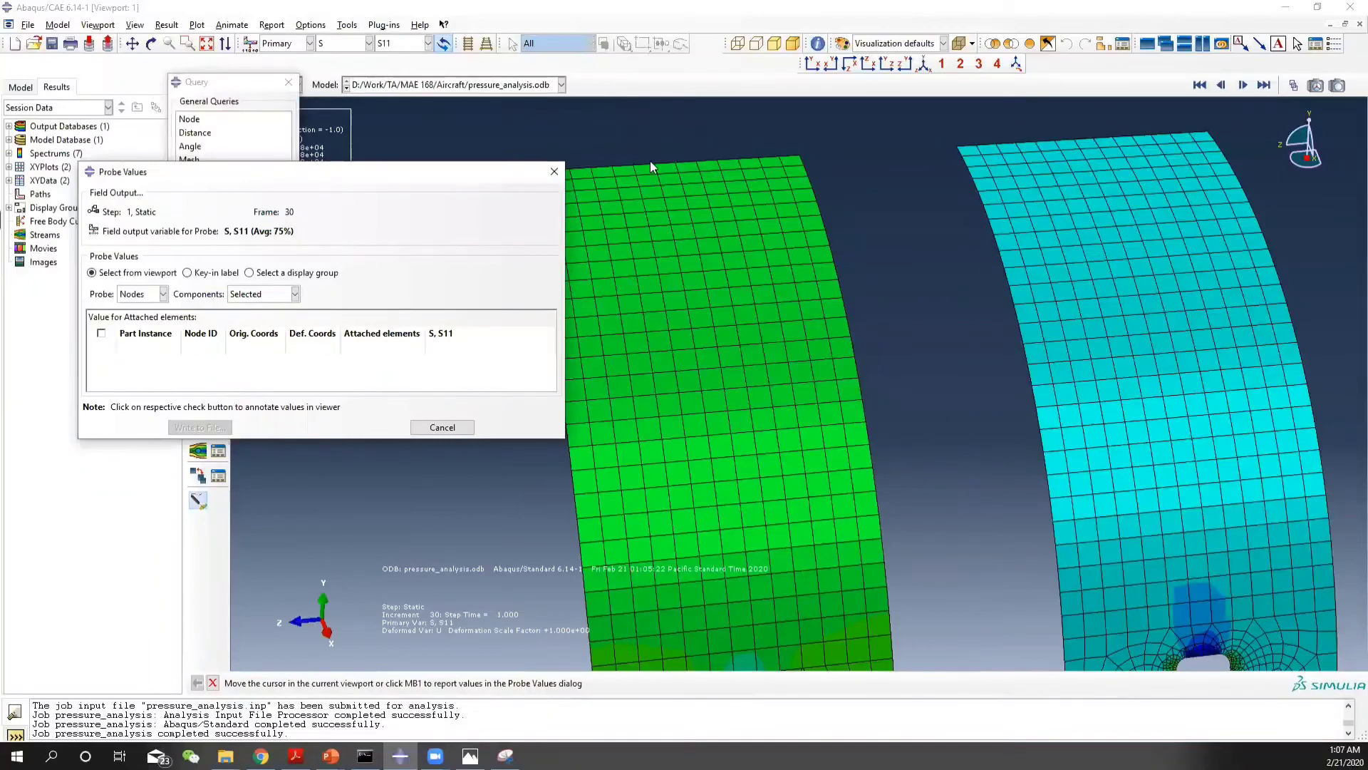
click(654, 164)
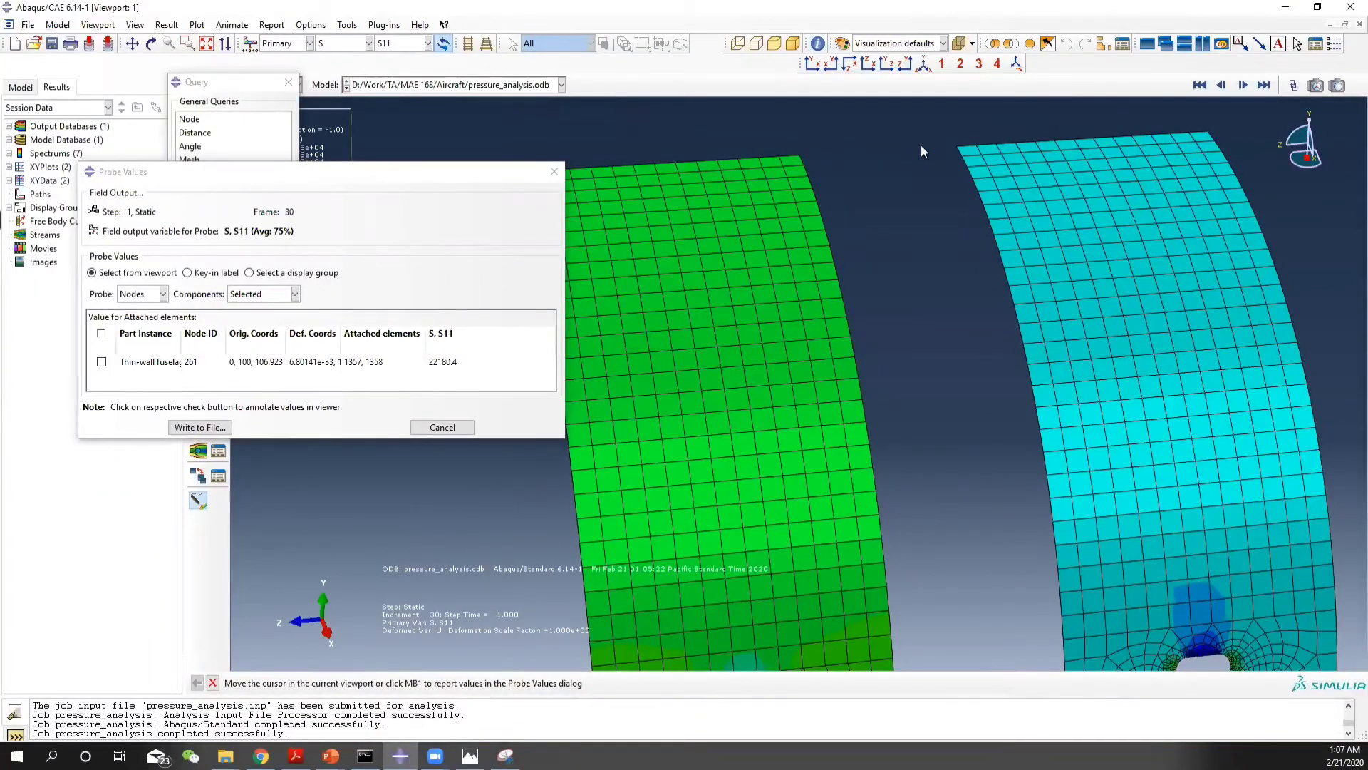
click(1075, 140)
Compare the probed S11 values with the theoretical hoop stresses on the Problem Statement slide, then return to Abaqus
key(alt+Tab)
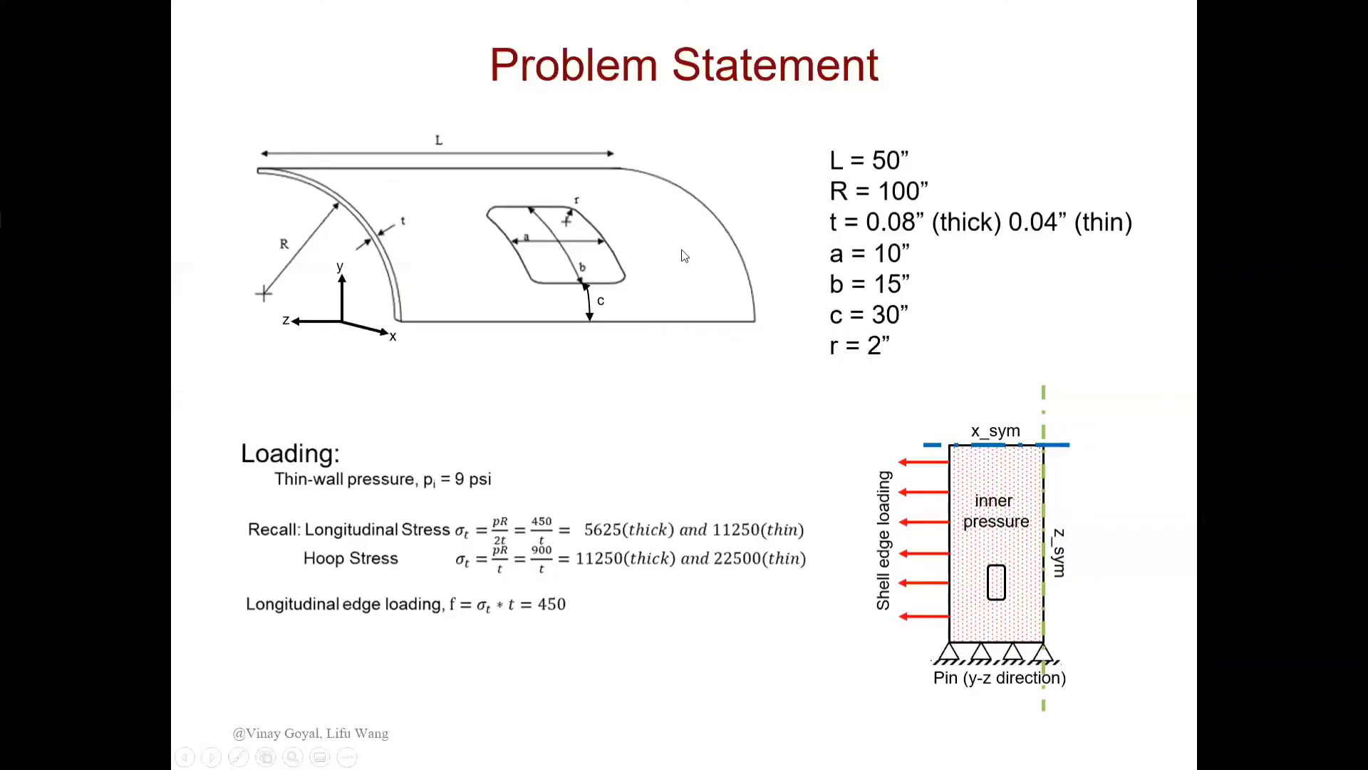
key(alt+Tab)
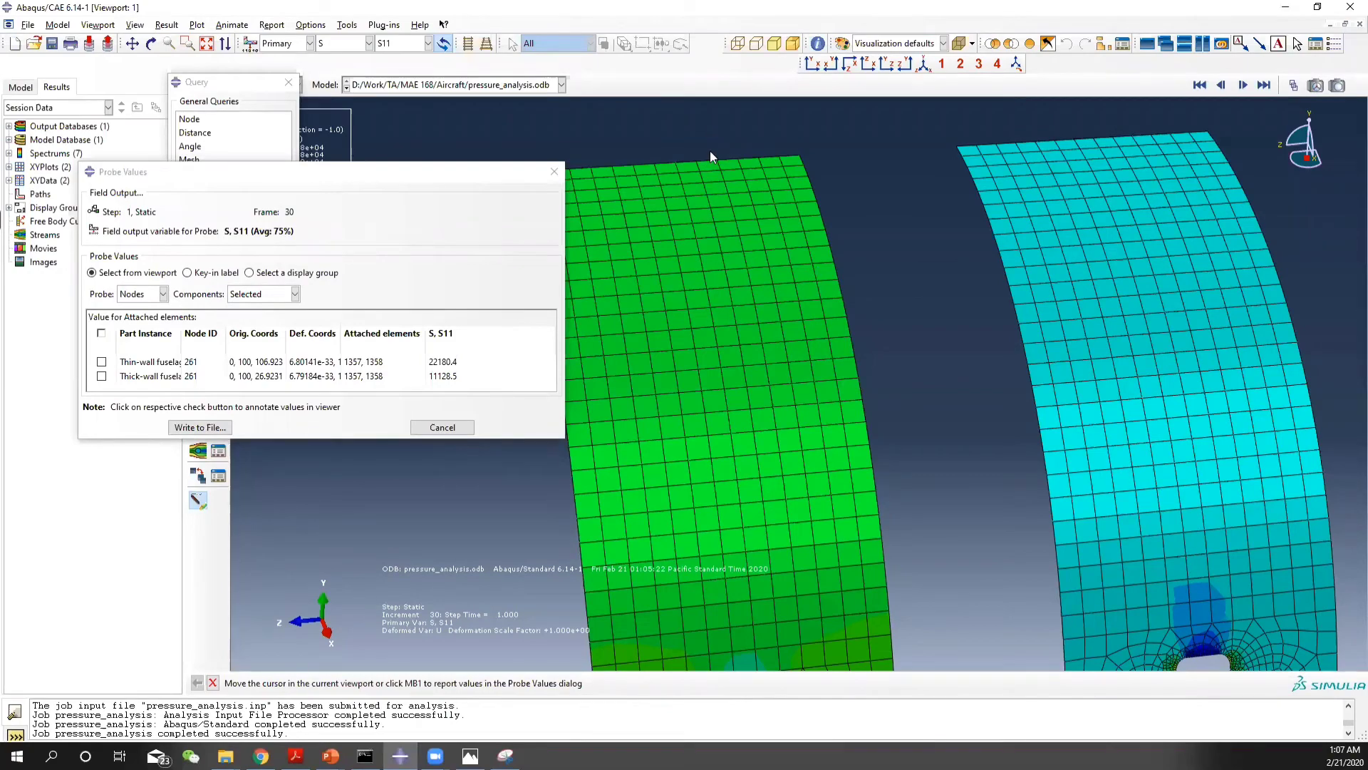
key(alt+Tab)
key(alt+Tab)
key(alt+Tab)
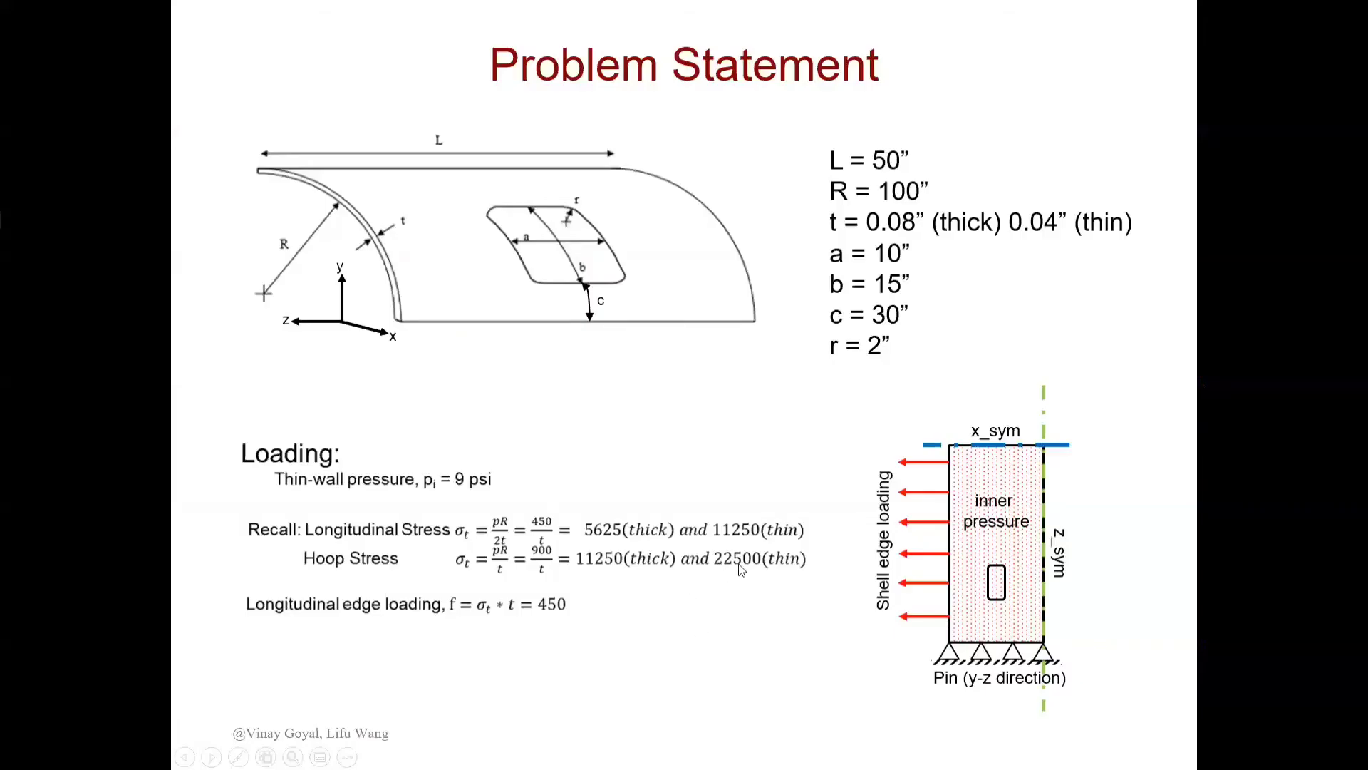
key(alt+Tab)
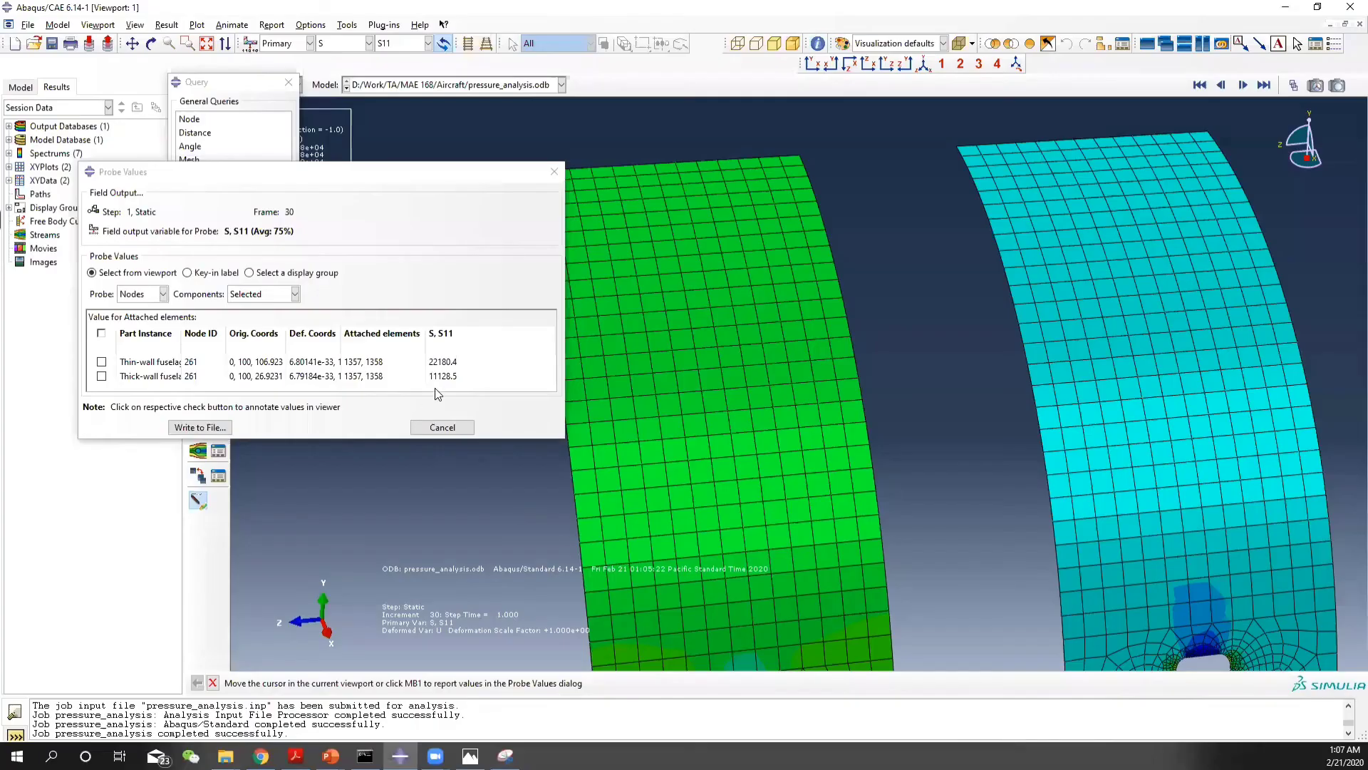
key(alt+Tab)
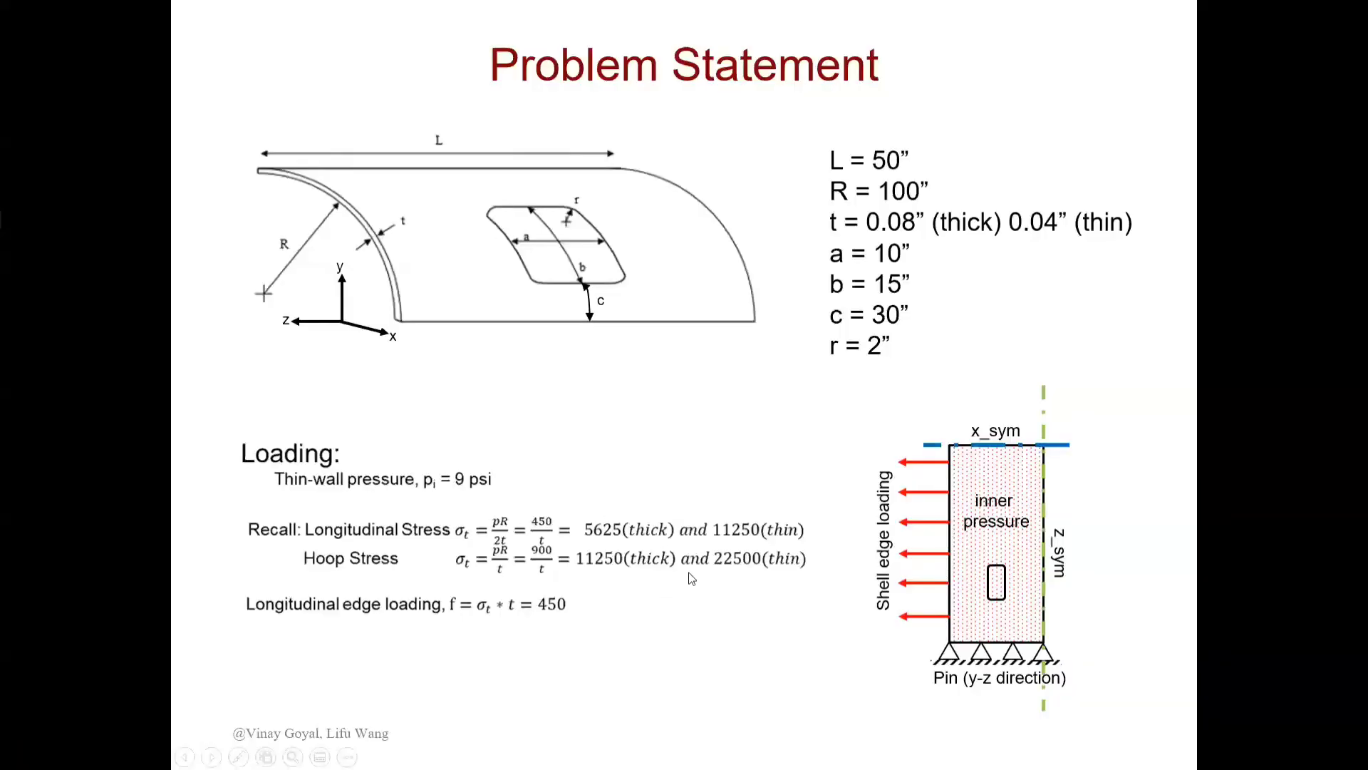
key(alt+Tab)
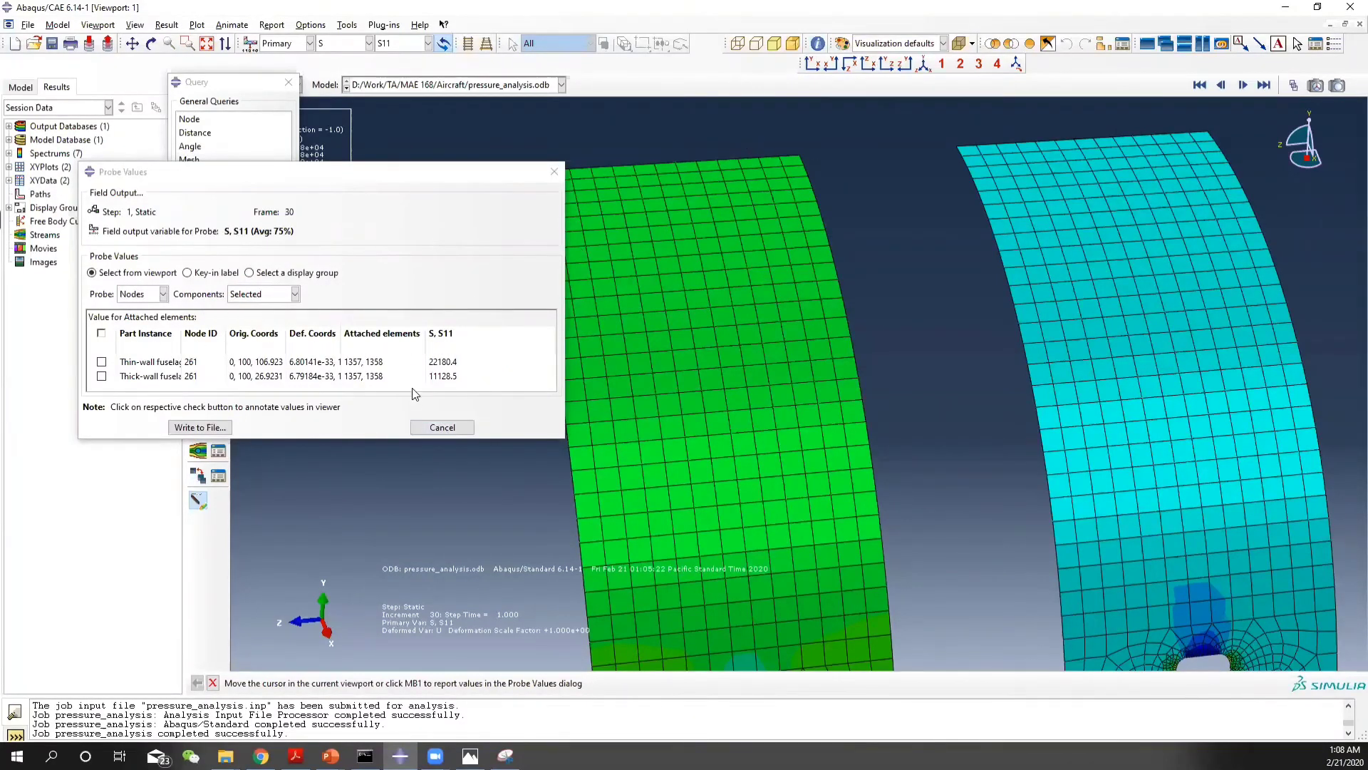
Switch the contour to stress component S22, writing the probed S11 values to the report file abaqus.rpt
scroll(888, 489, up, 5)
ctrl+alt+middle_drag(885, 495, 831, 363)
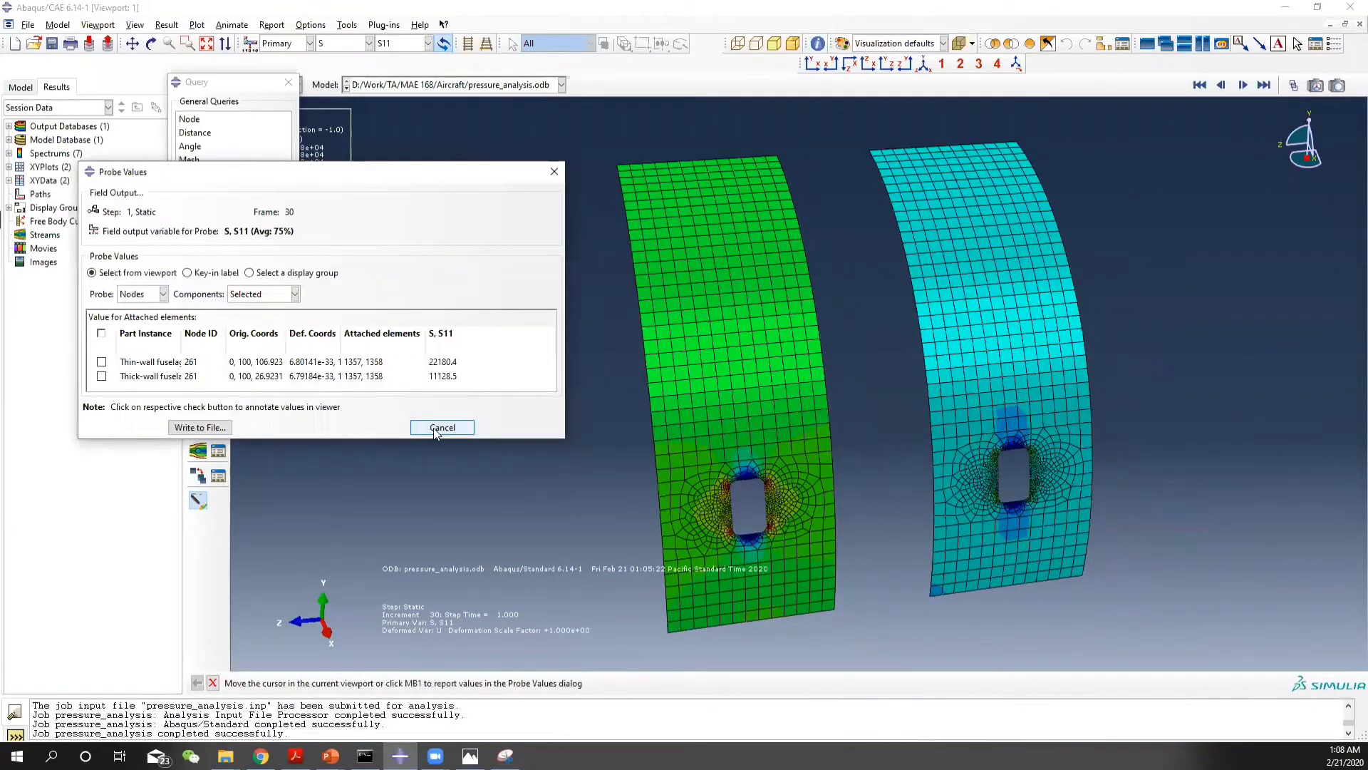
click(428, 43)
click(385, 236)
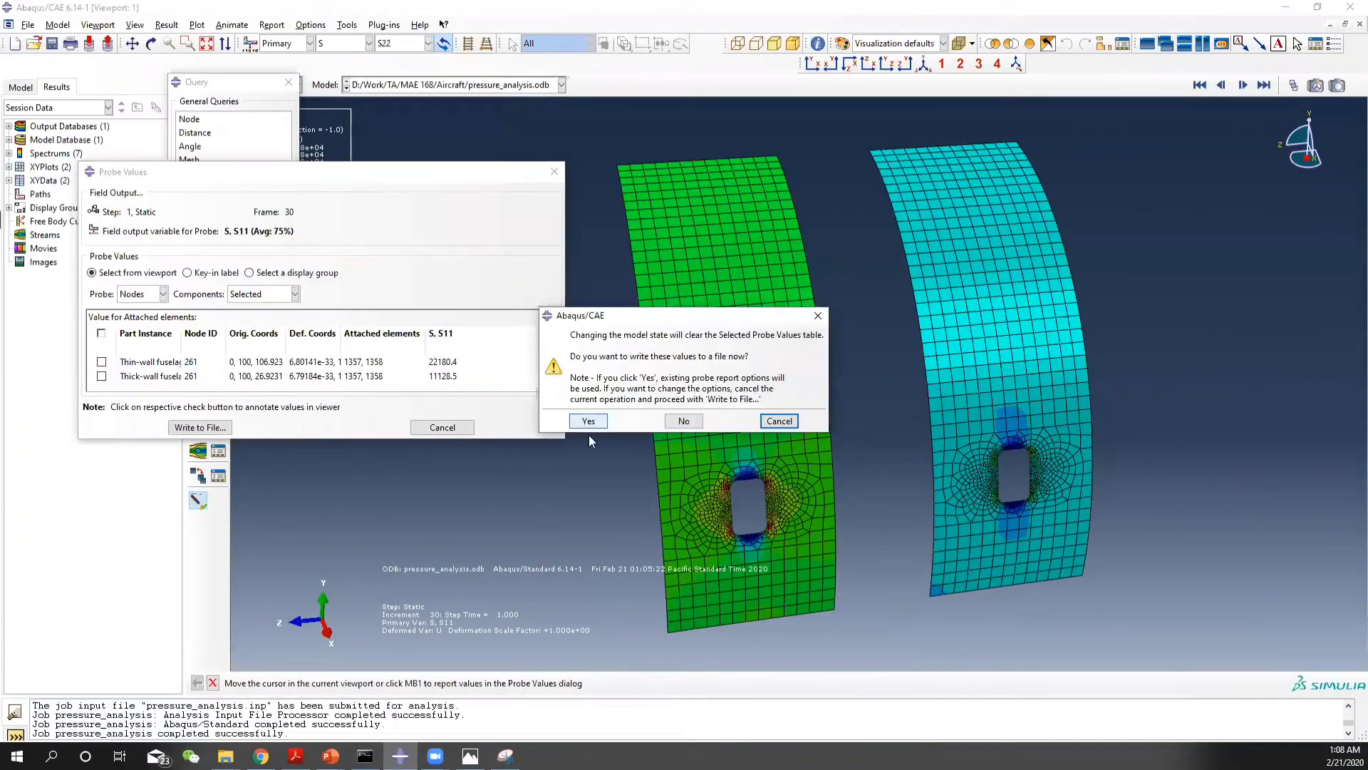
click(589, 421)
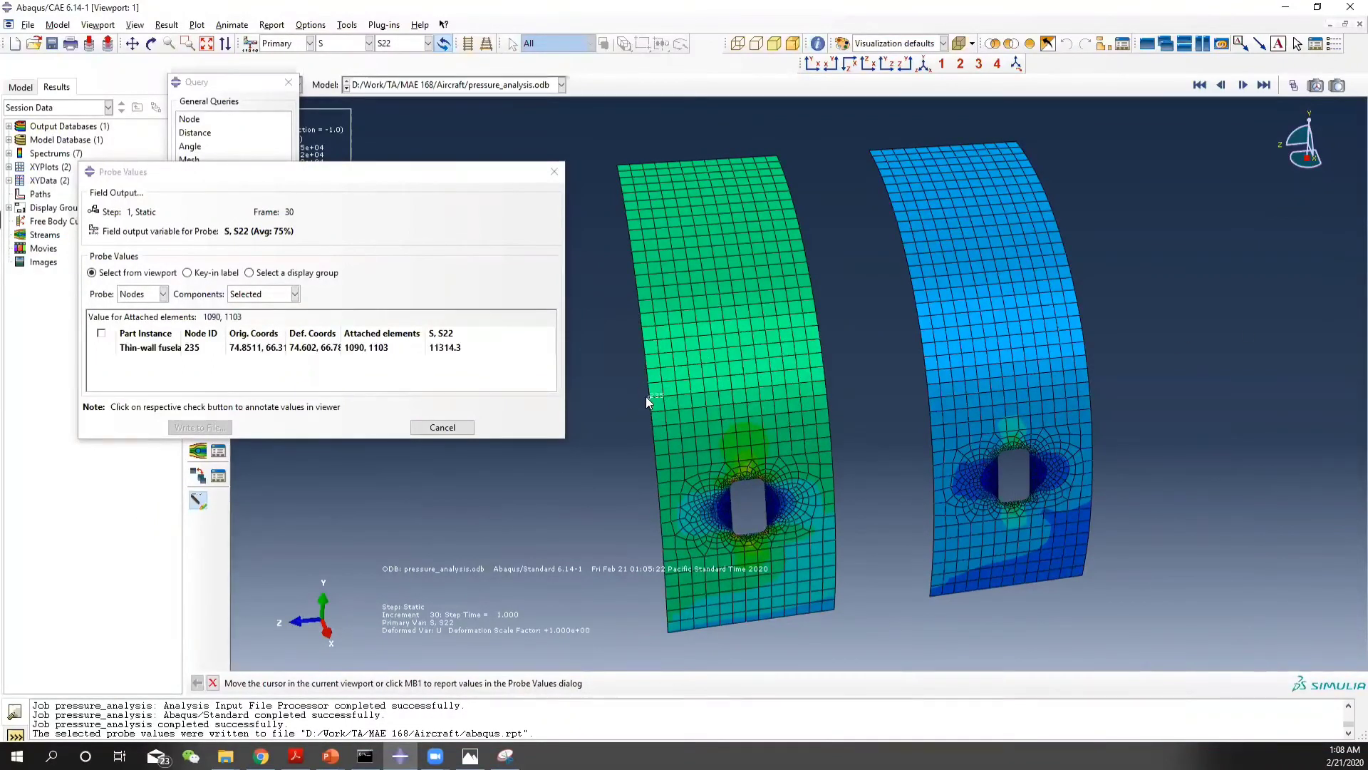
Probe S22 at a node on each panel's curved side edge and compare with the longitudinal stresses on the Problem Statement slide
click(643, 369)
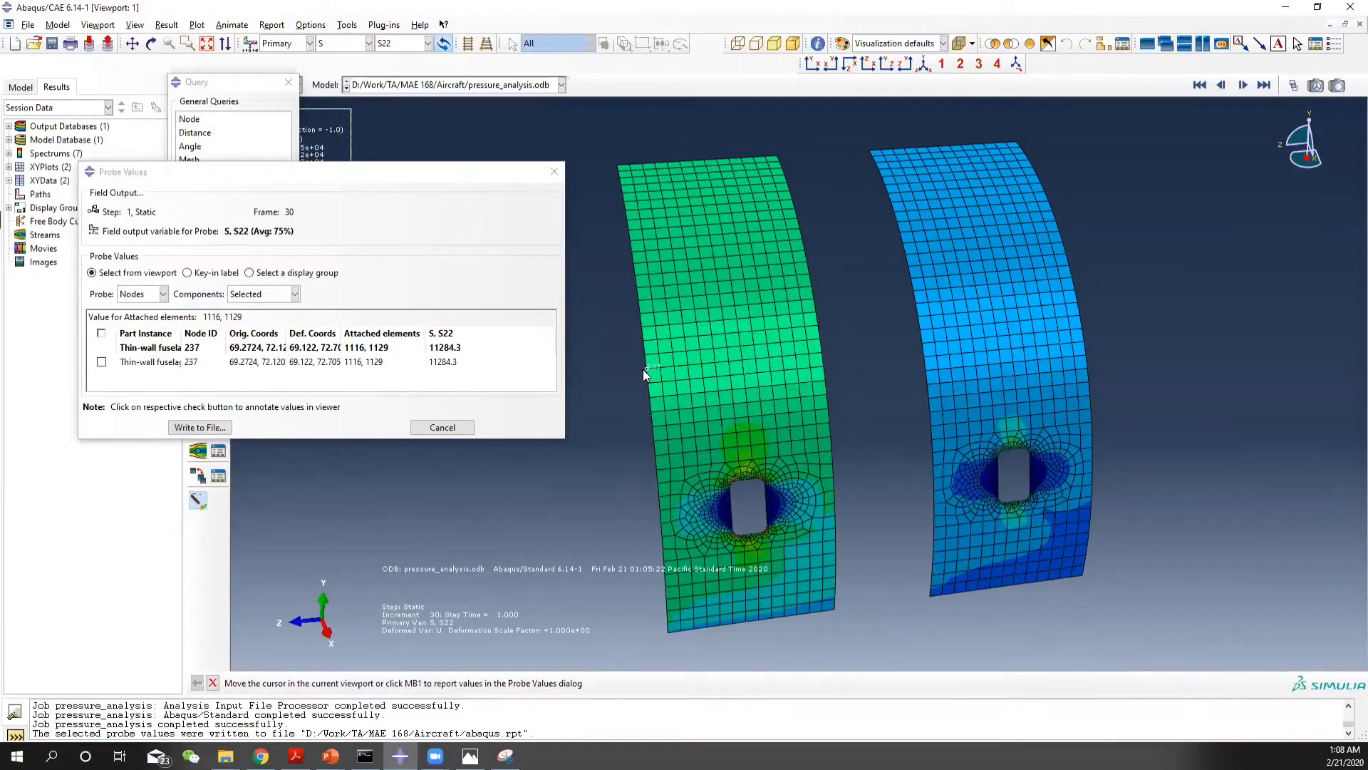
click(919, 355)
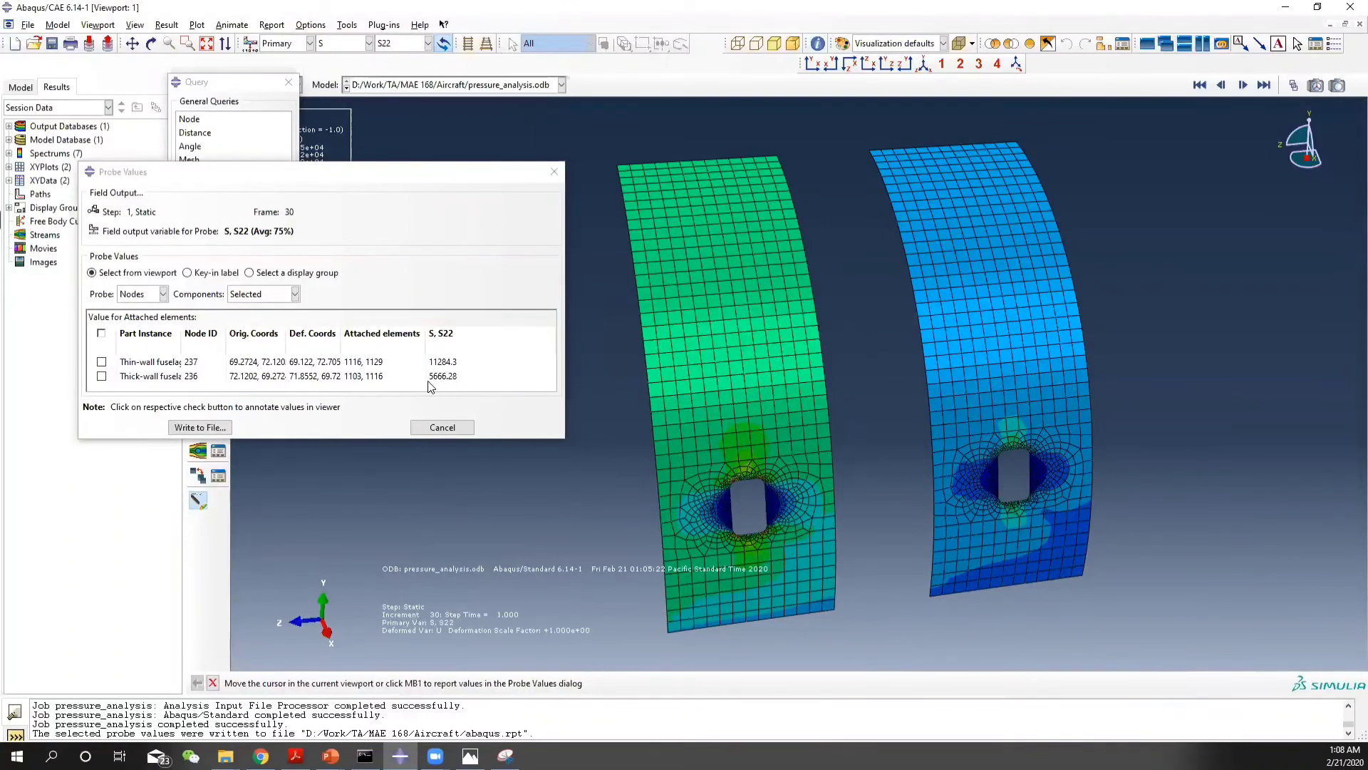
key(alt+Tab)
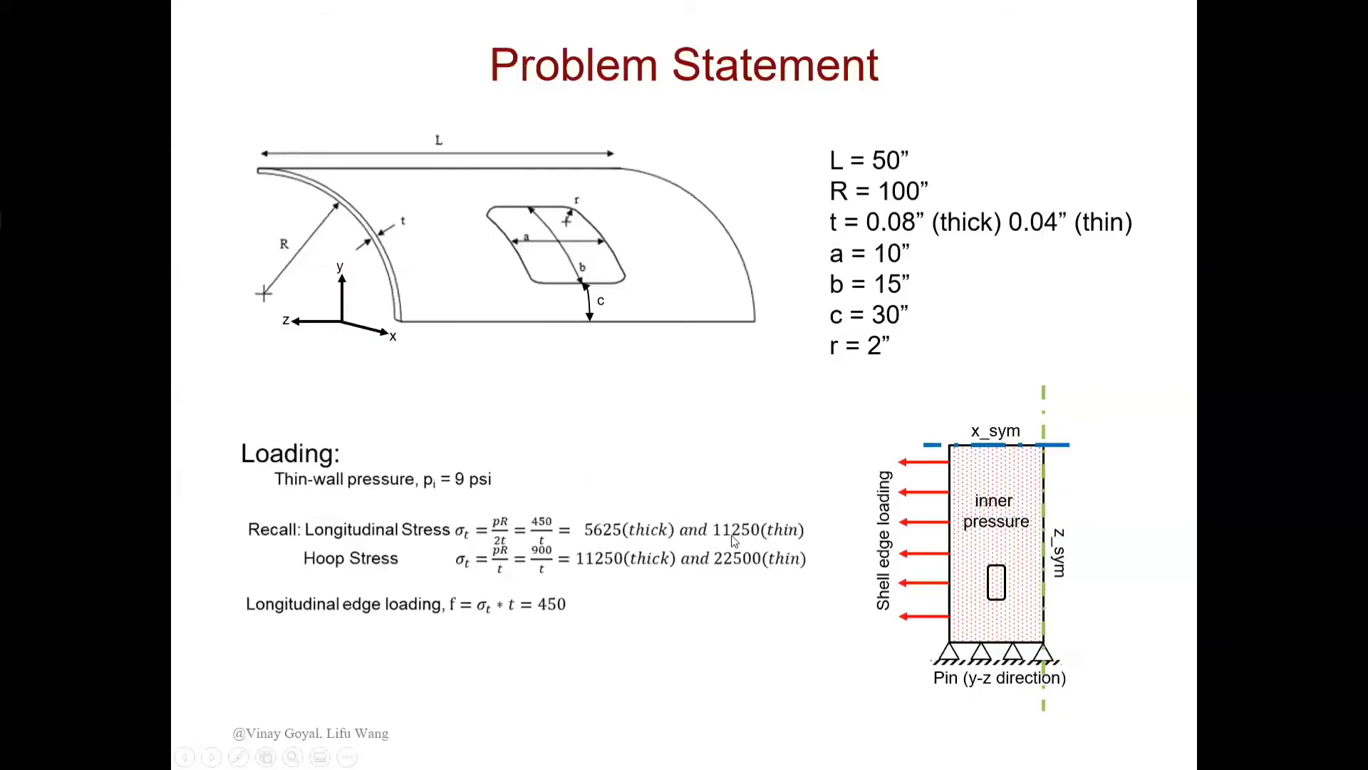
key(alt+Tab)
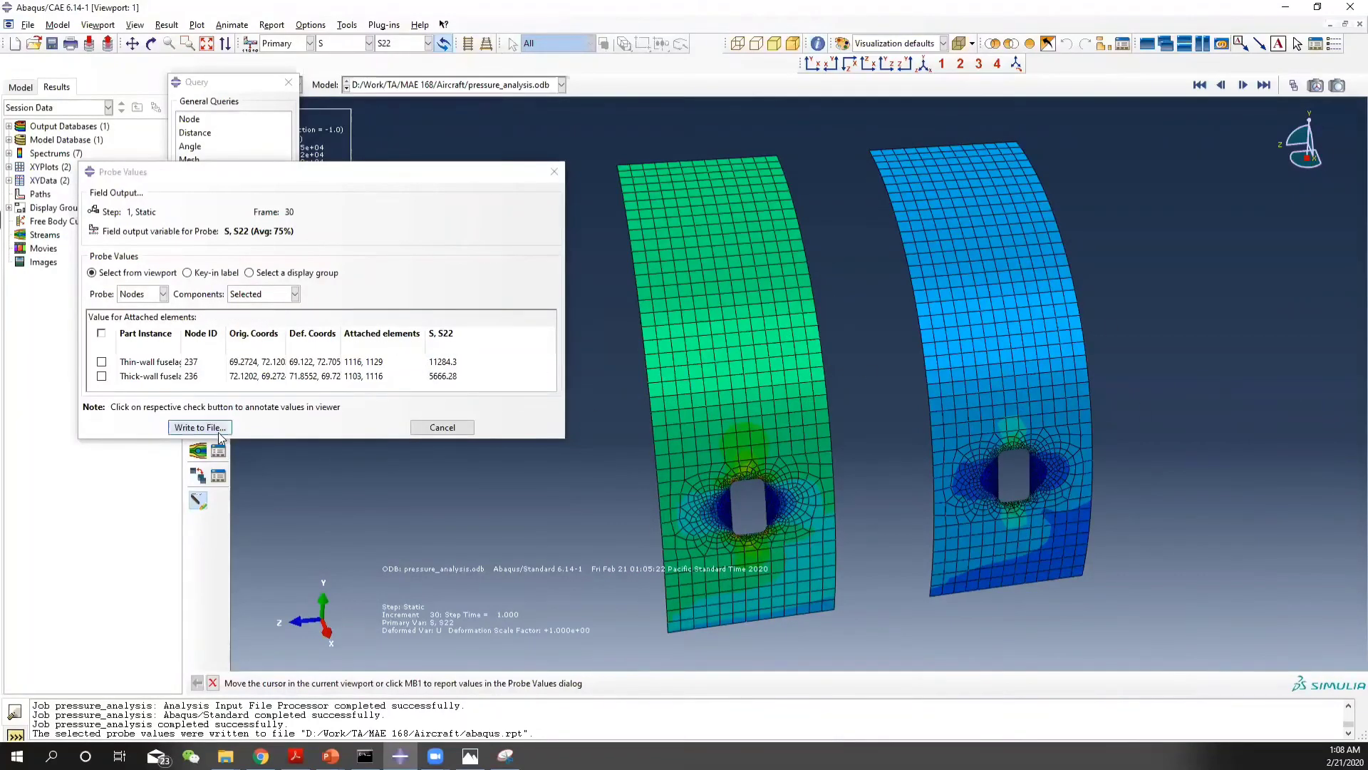
Close the value probe without writing the S22 values to a file, and close the Query dialog
click(442, 427)
click(321, 355)
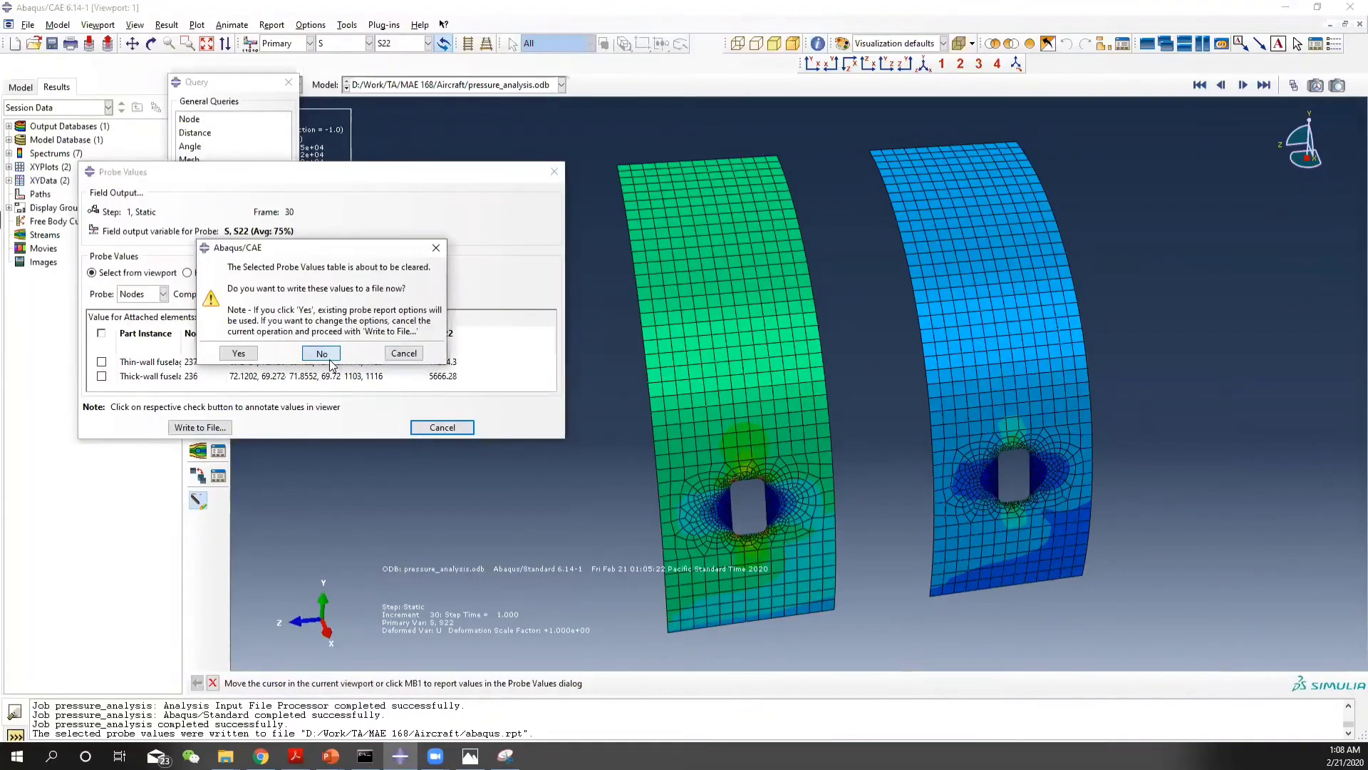
click(288, 83)
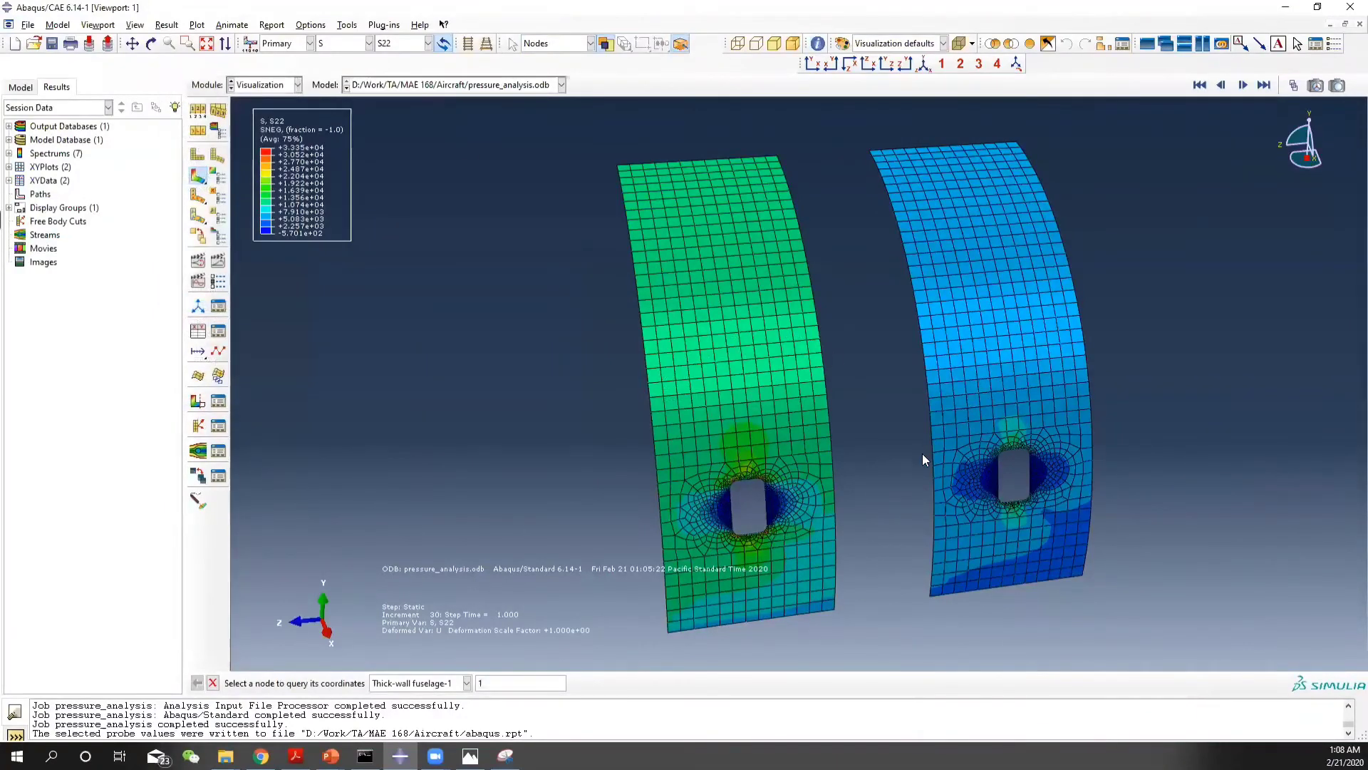
Display the plastic strain magnitude PEMAG as the contour on both fuselage panels
ctrl+alt+drag(866, 432, 819, 366)
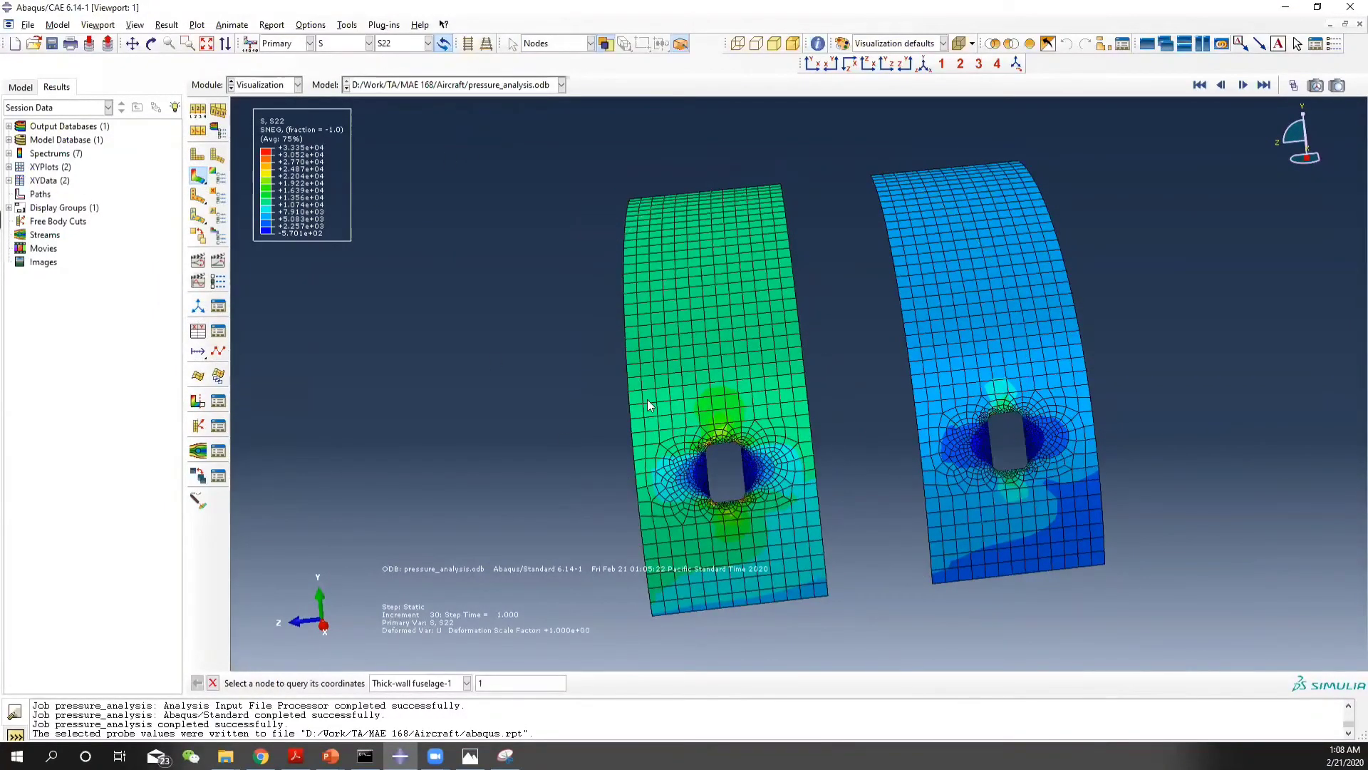
scroll(897, 465, up, 5)
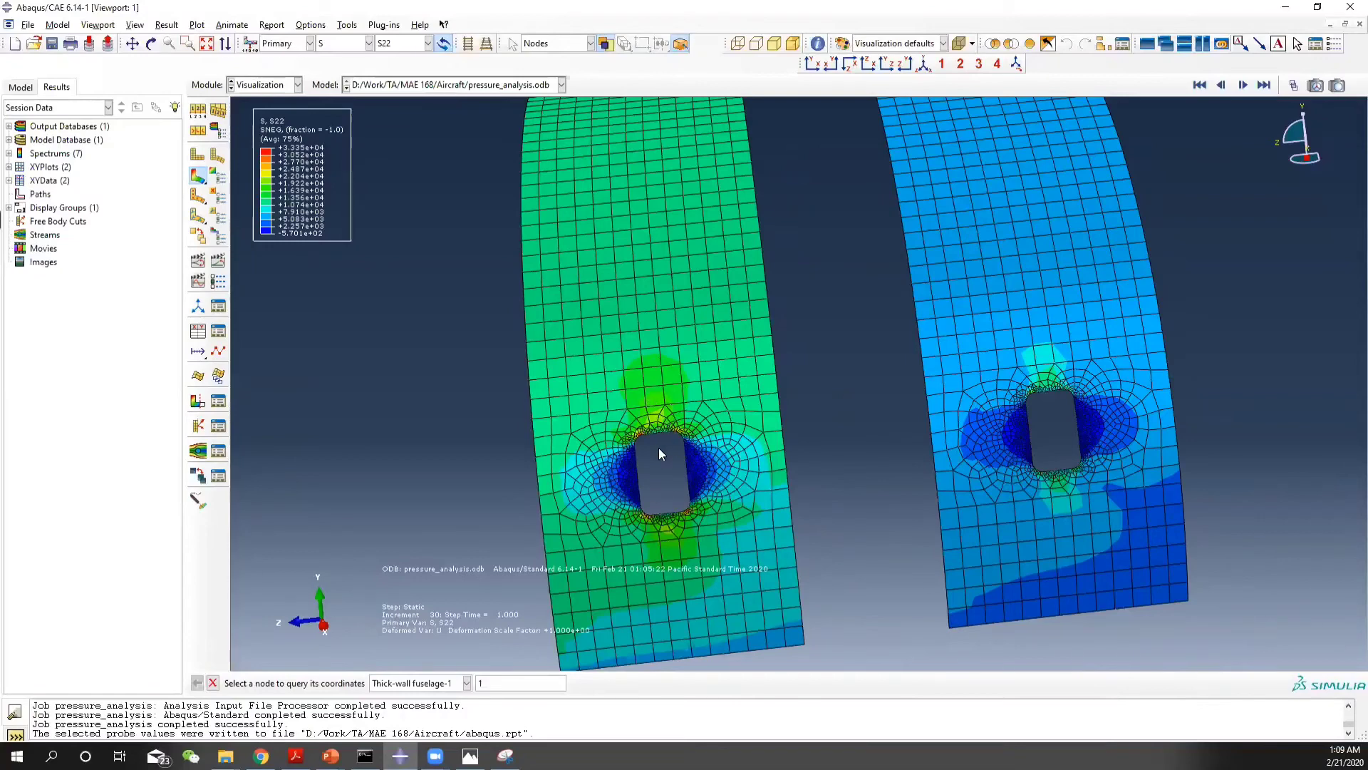
click(369, 43)
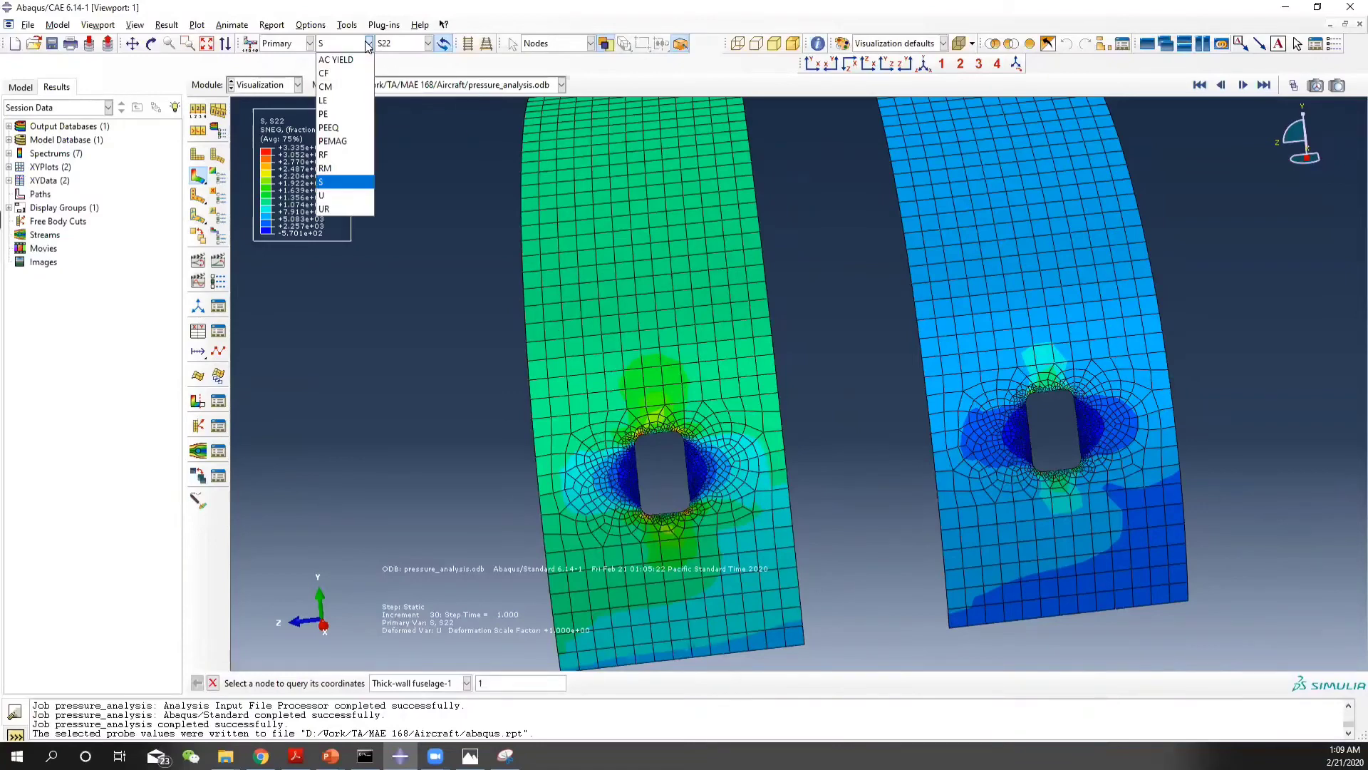
click(332, 142)
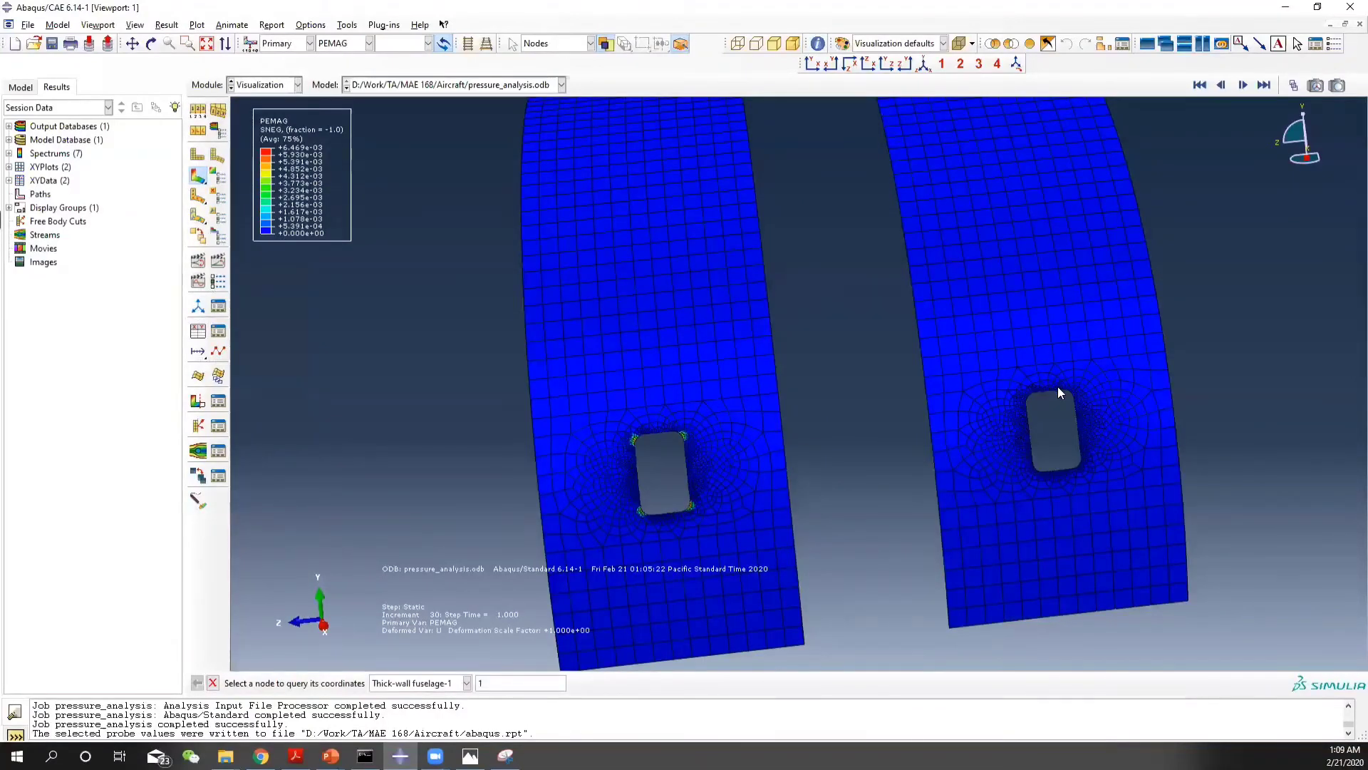
Examine the PEMAG contour up close around the window corners of each fuselage panel
scroll(1044, 400, down, 4)
scroll(1034, 410, down, 2)
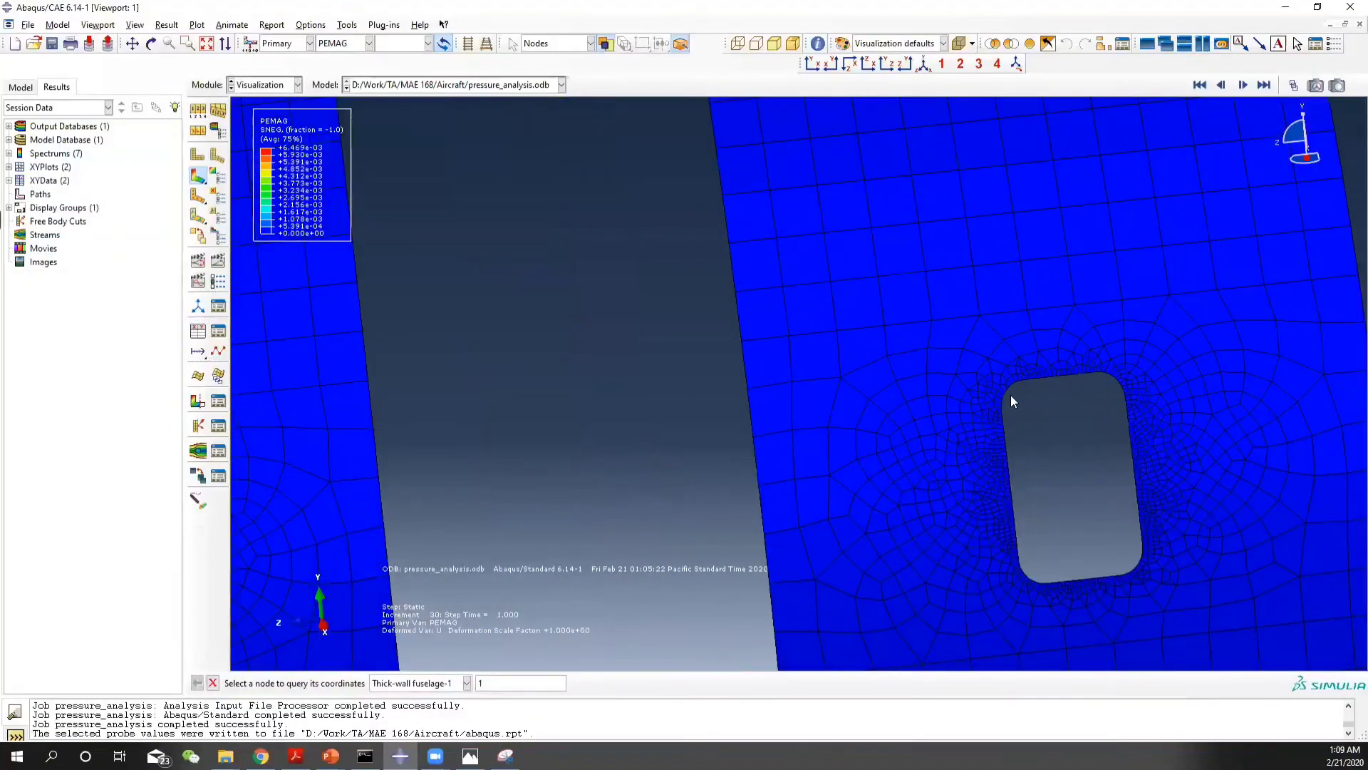
scroll(1012, 399, up, 7)
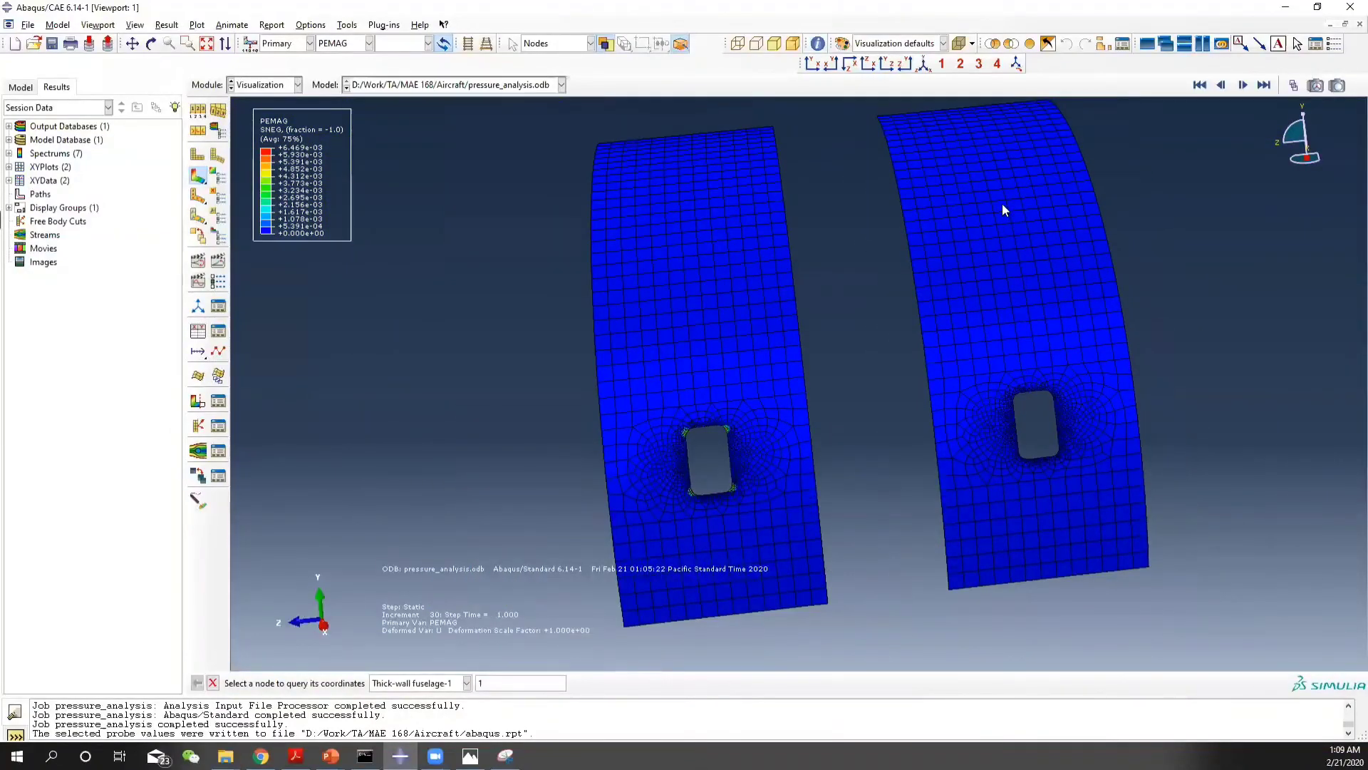
ctrl+alt+drag(1015, 256, 1011, 305)
ctrl+alt+drag(919, 246, 892, 271)
scroll(658, 461, down, 8)
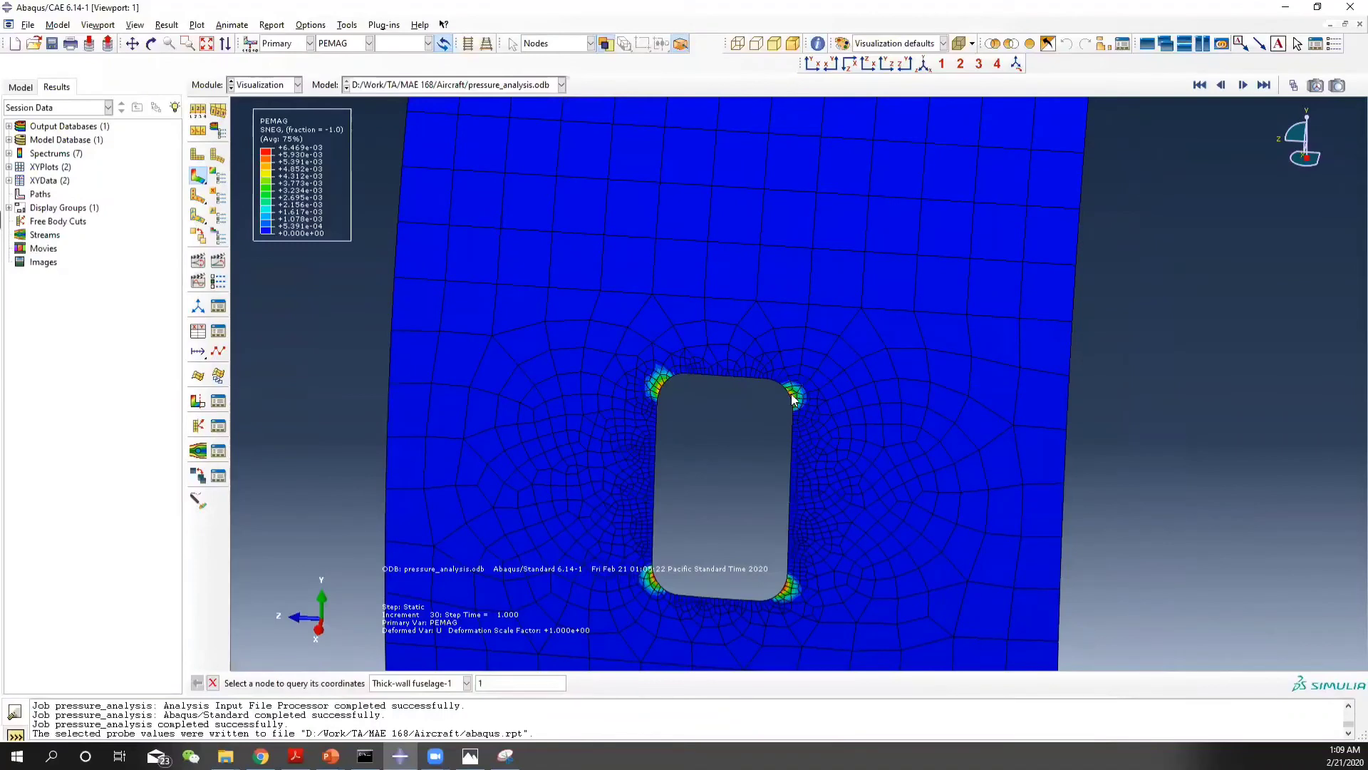
scroll(799, 525, up, 10)
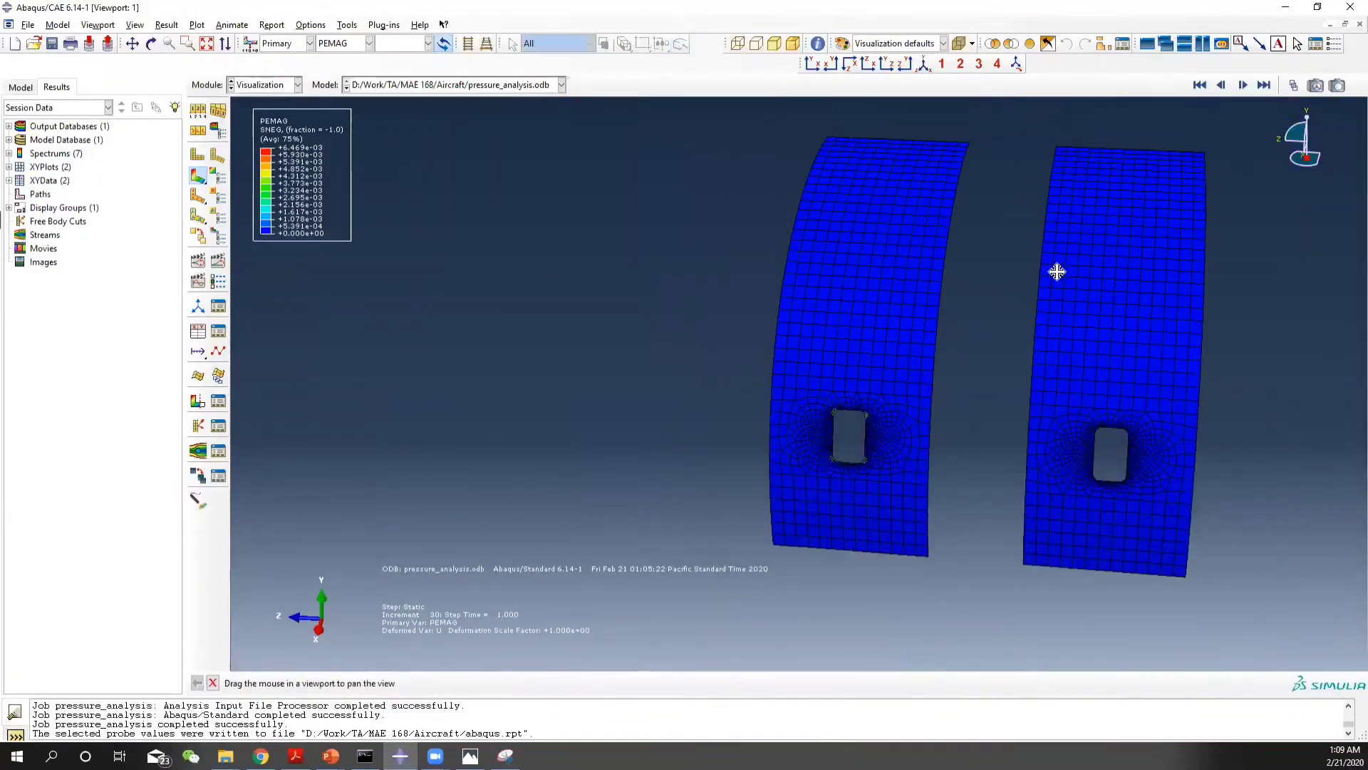
Compare the PEMAG distribution of the two panels from several angles, including both window cutouts
ctrl+alt+middle_drag(1053, 269, 879, 297)
ctrl+alt+drag(824, 377, 838, 372)
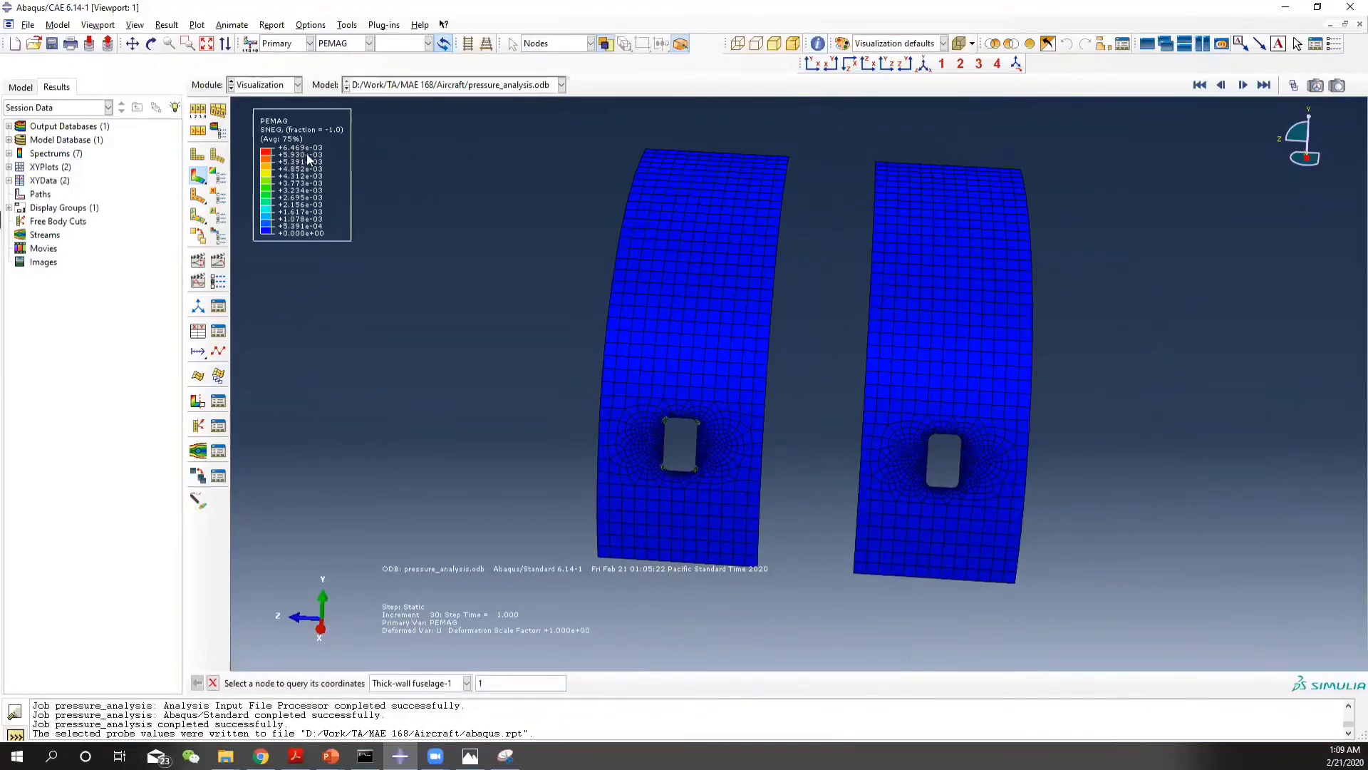
ctrl+alt+drag(902, 346, 729, 375)
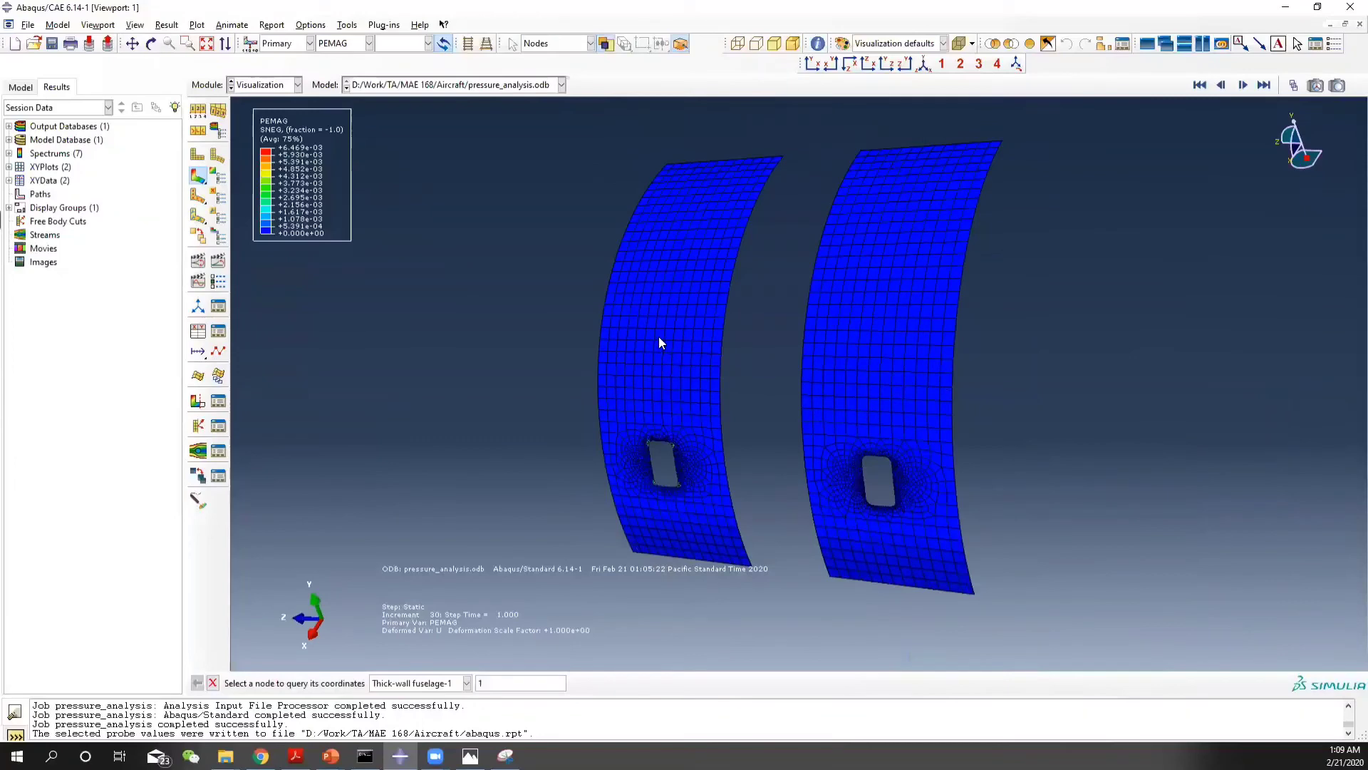
ctrl+alt+drag(672, 335, 711, 385)
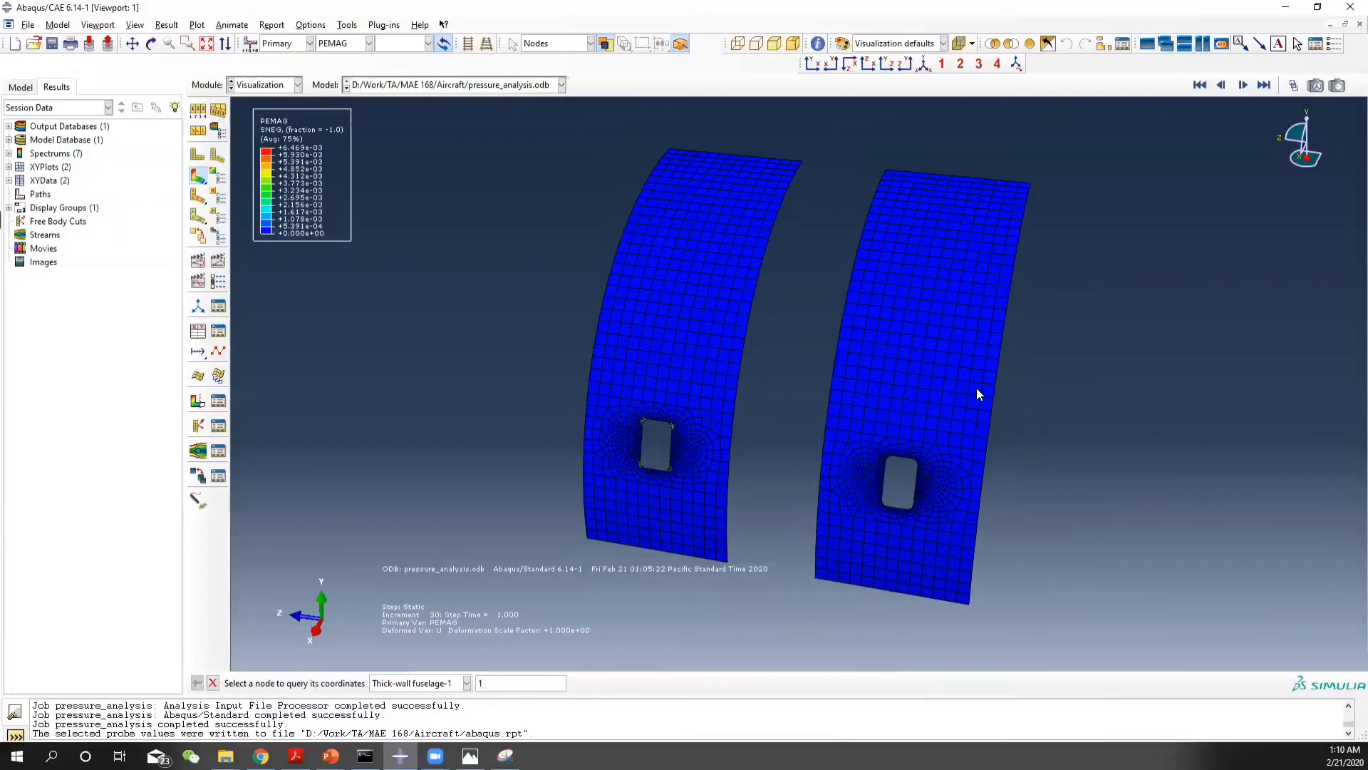
ctrl+alt+drag(935, 409, 741, 446)
scroll(620, 437, up, 8)
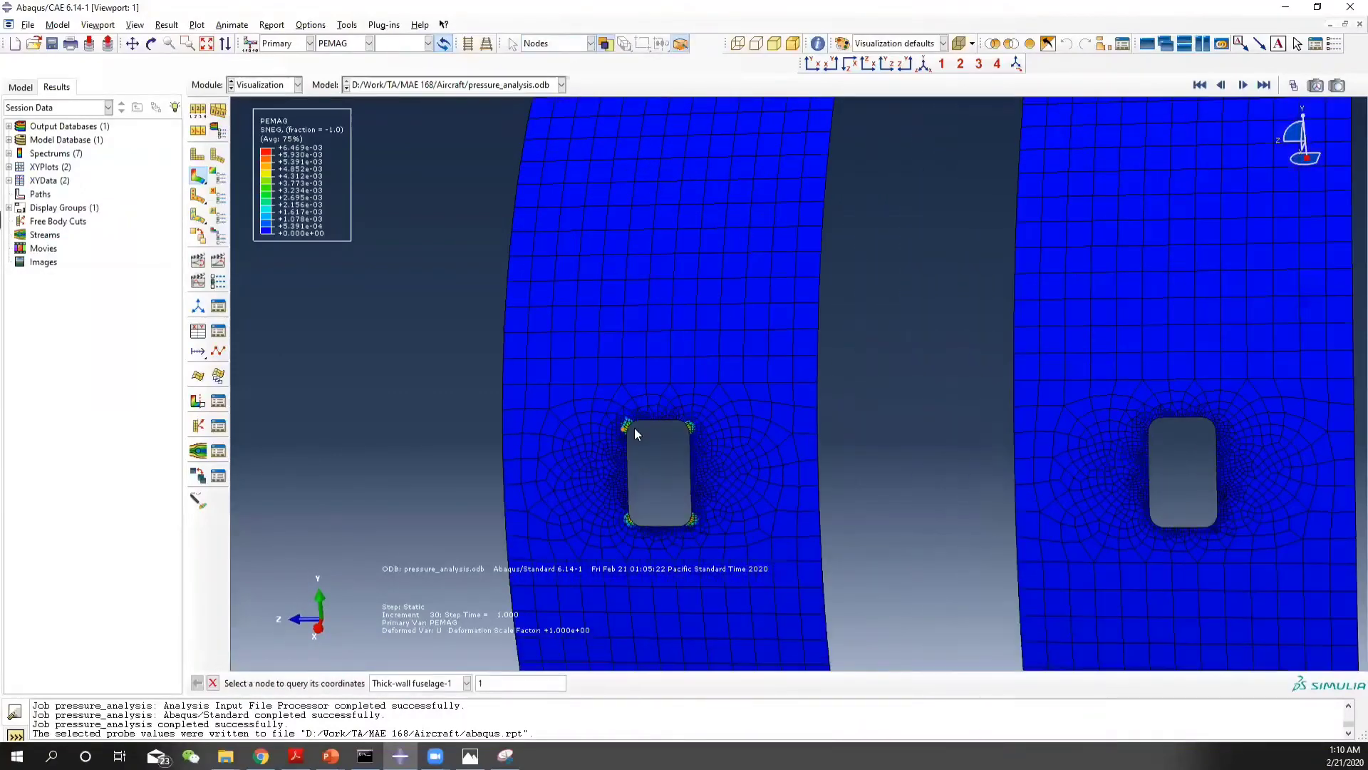
scroll(645, 432, down, 6)
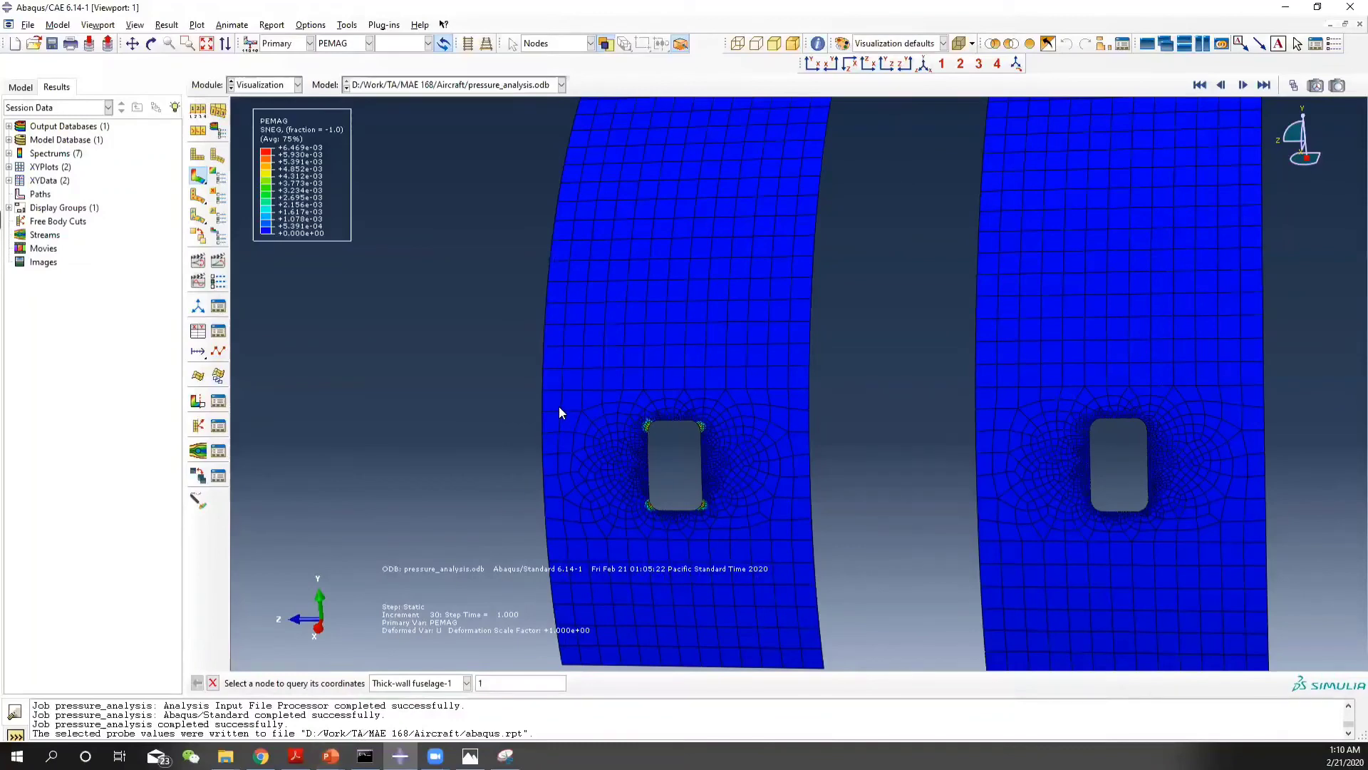
Switch to the presentation and show the Problem Statement slide comparing the pinned and y_sym boundary condition setups
key(alt+Tab)
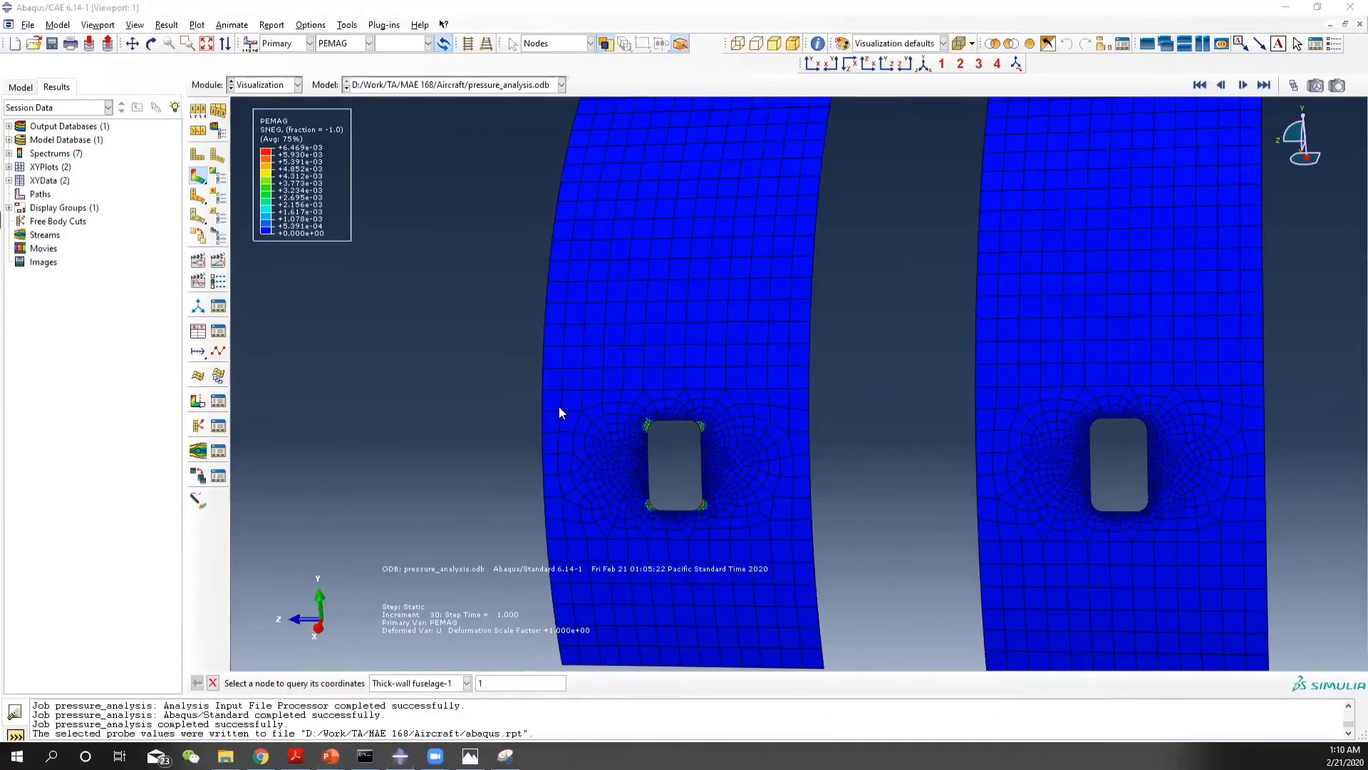
key(Left)
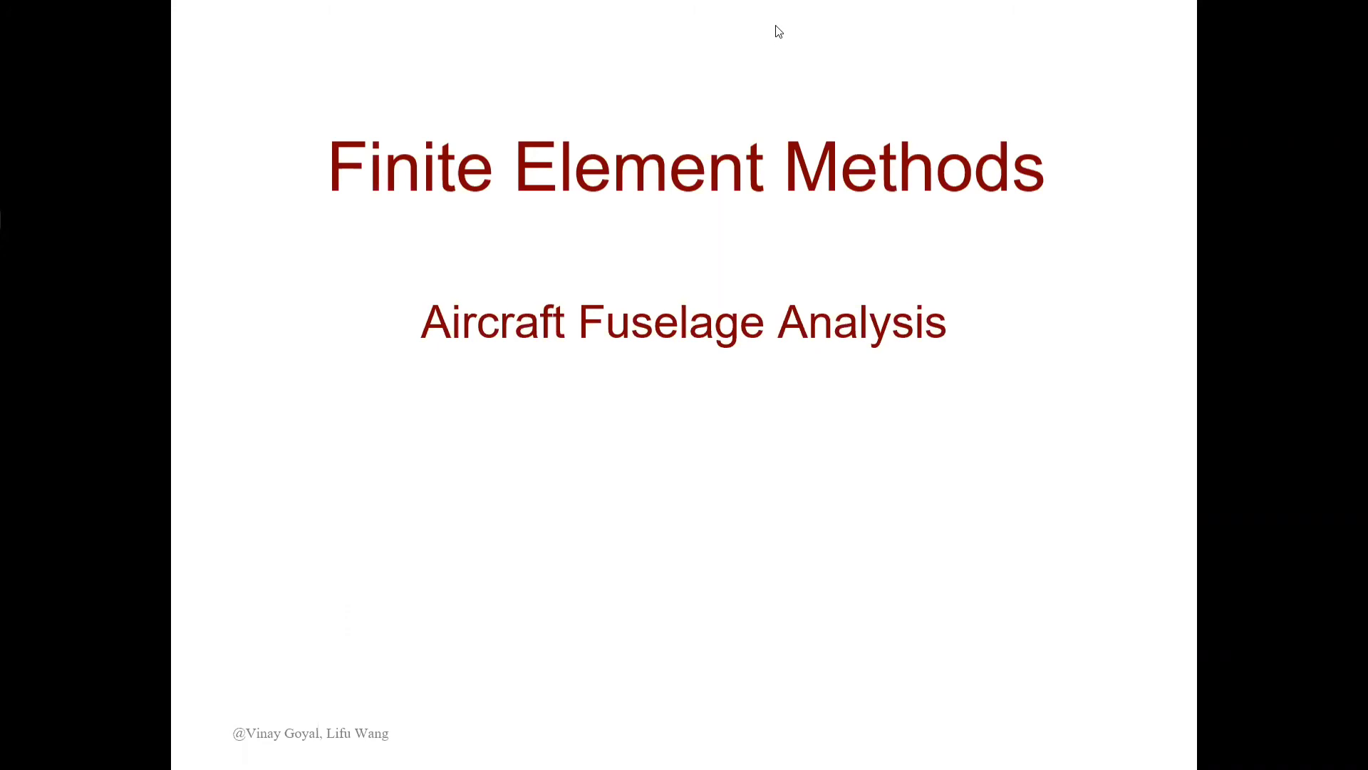
click(691, 31)
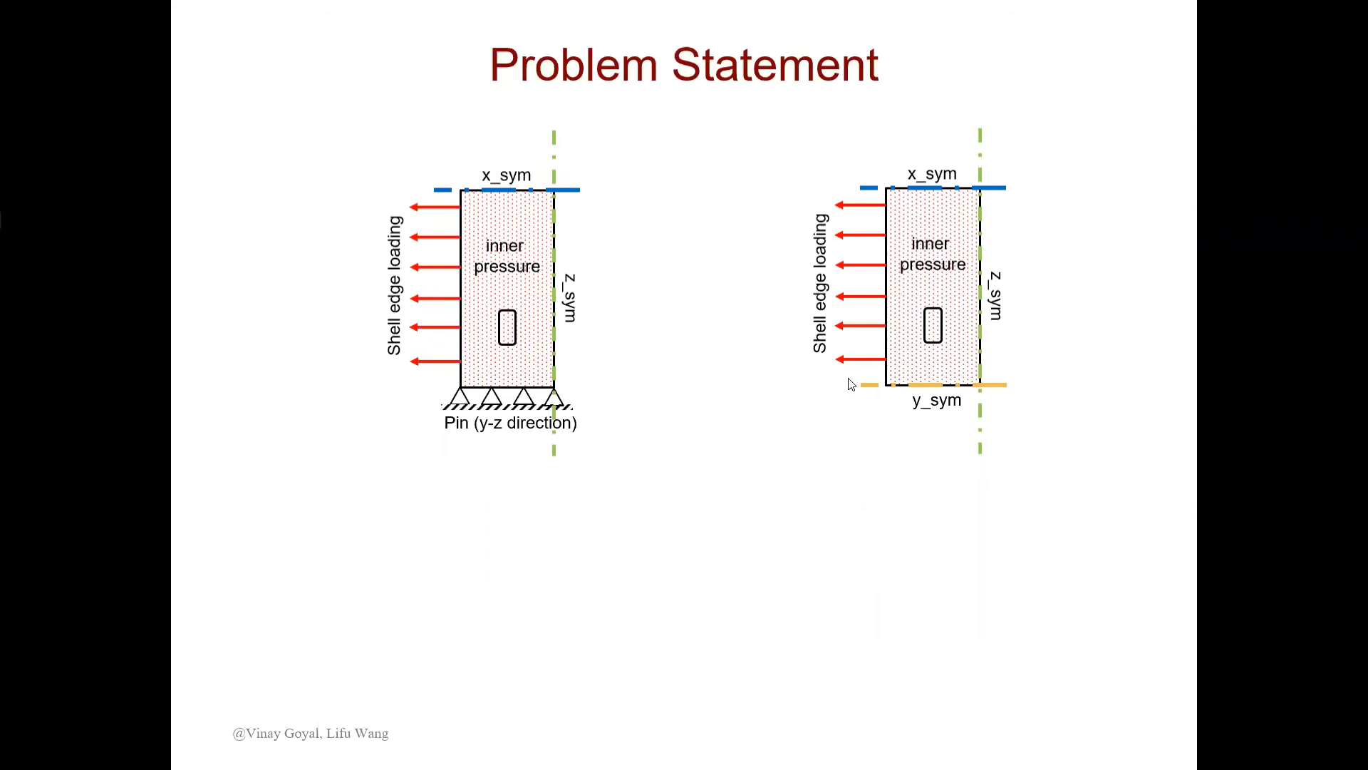
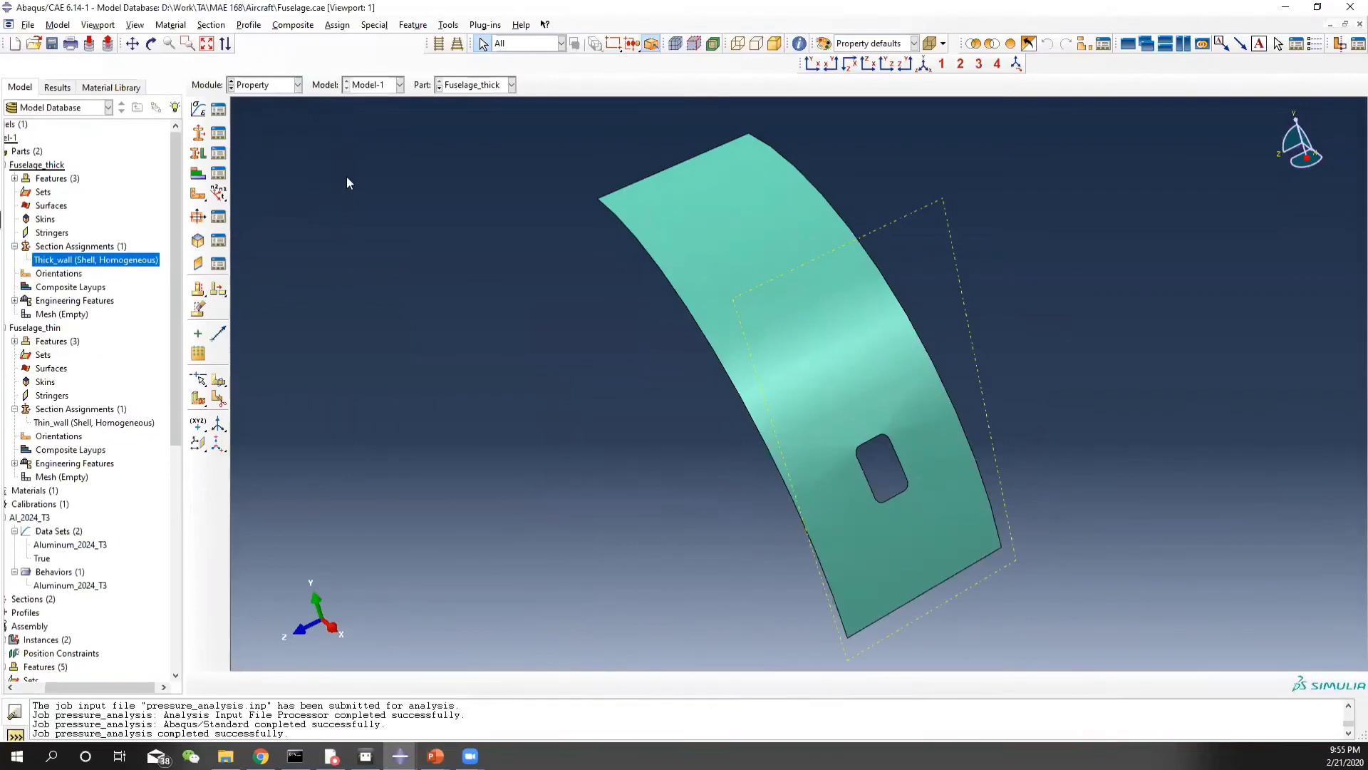
Assign the Thin_wall section to the entire shell of part Fuselage_thick
click(473, 89)
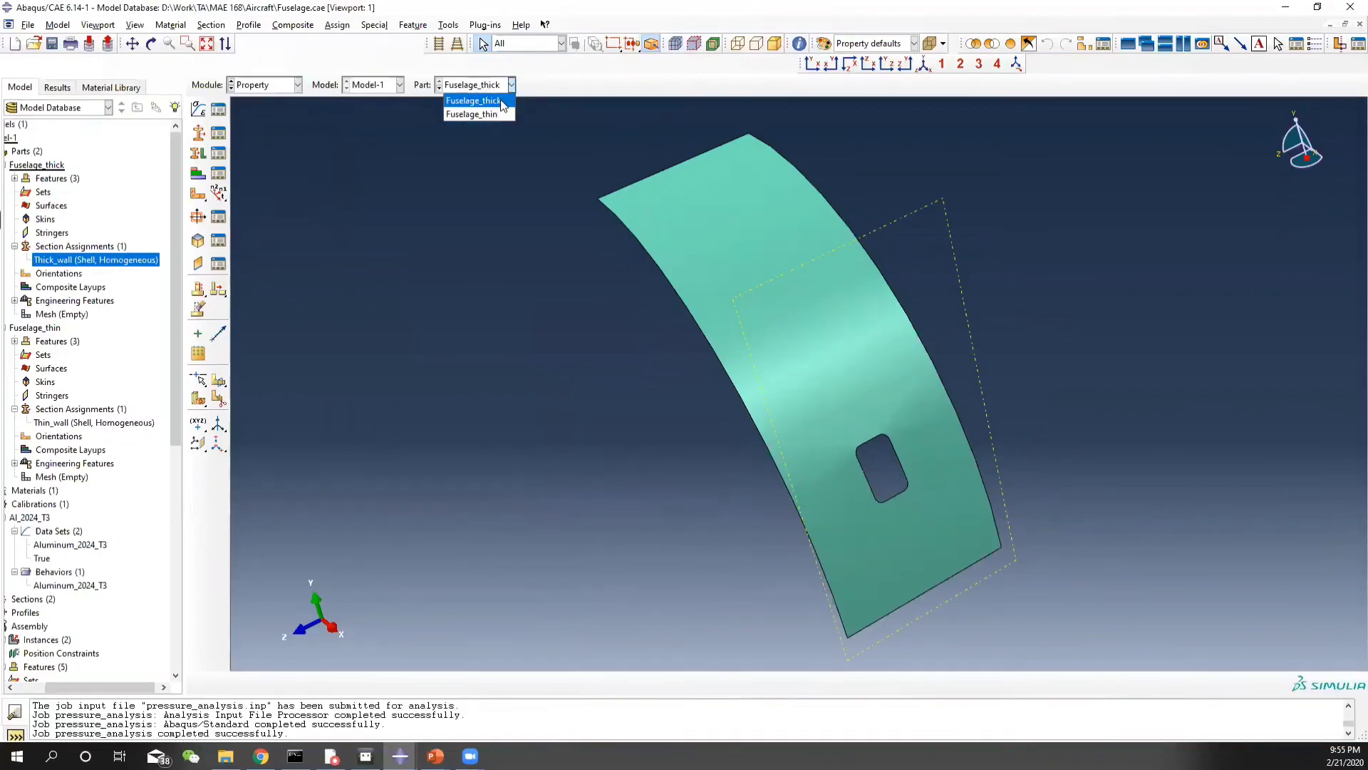
click(503, 102)
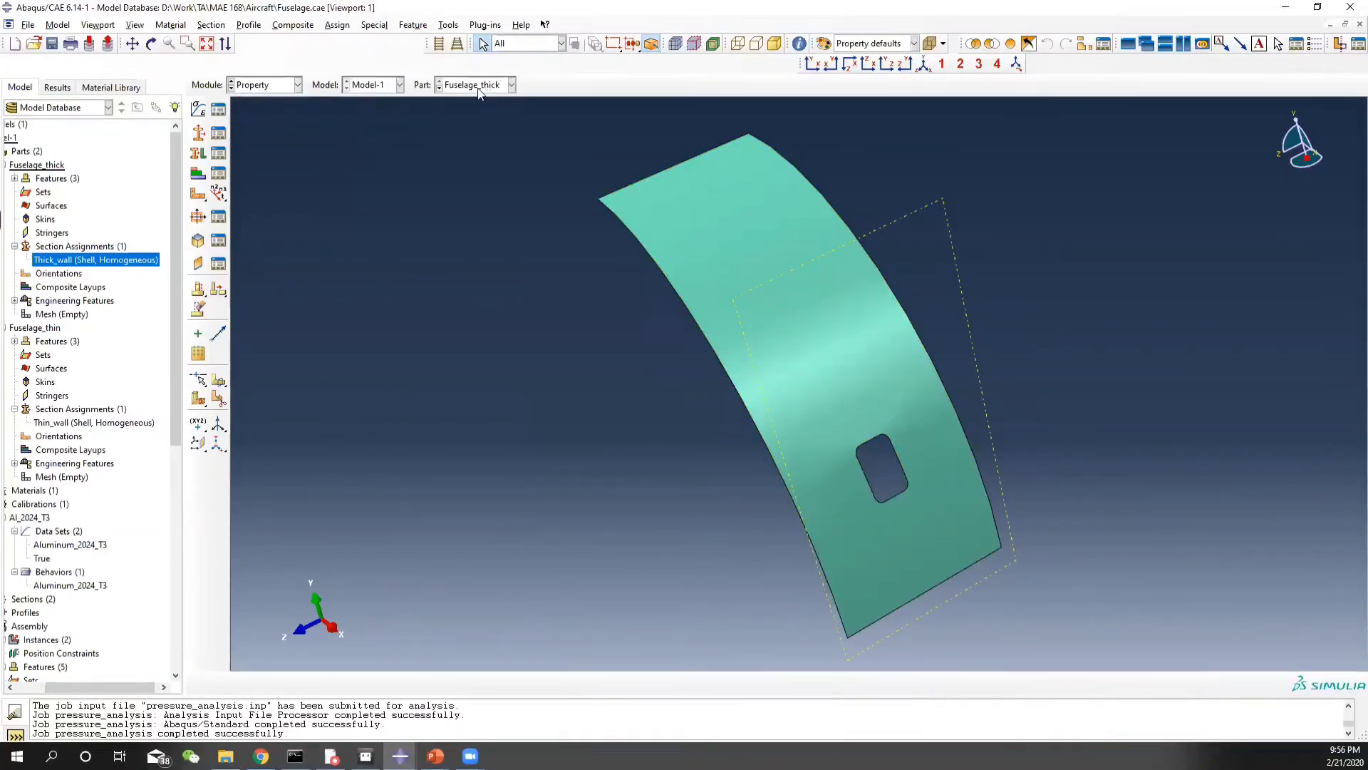
click(208, 158)
drag(581, 267, 1077, 362)
click(474, 682)
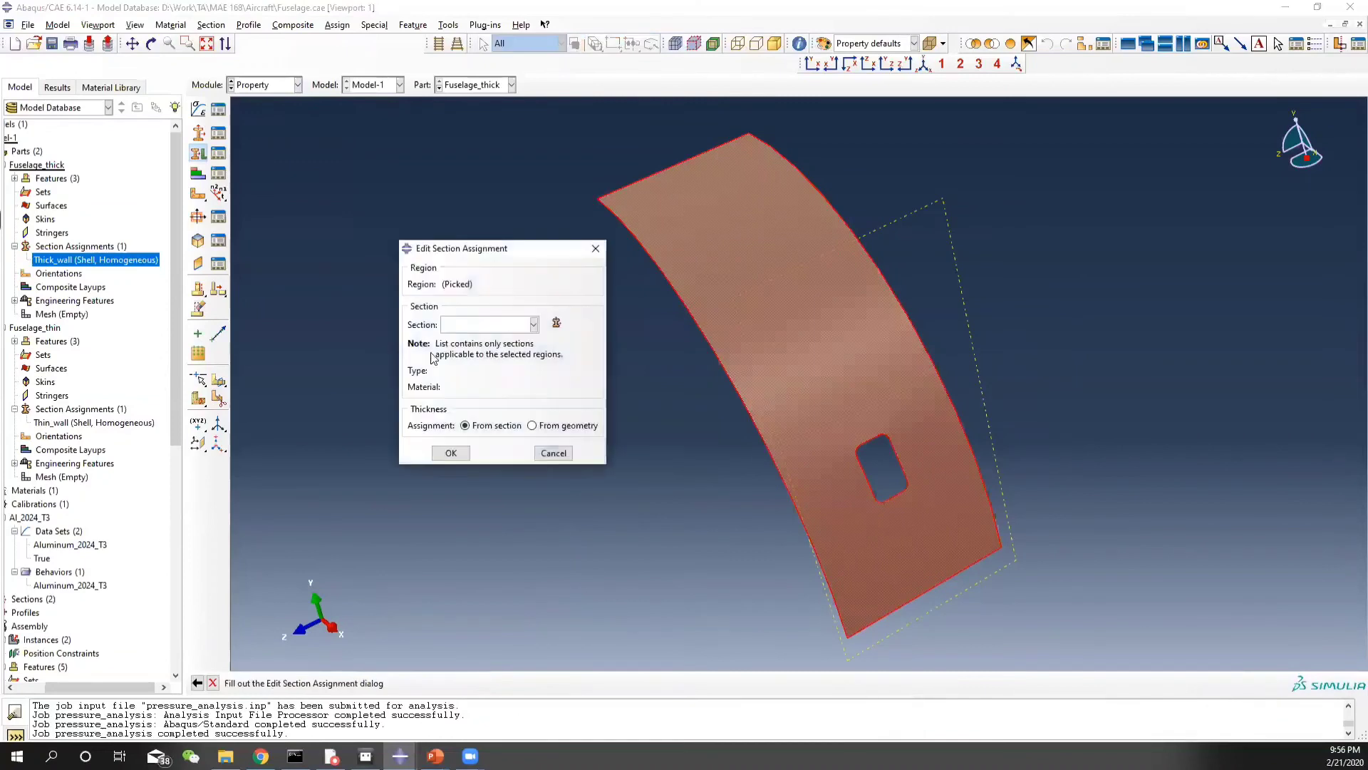
click(504, 326)
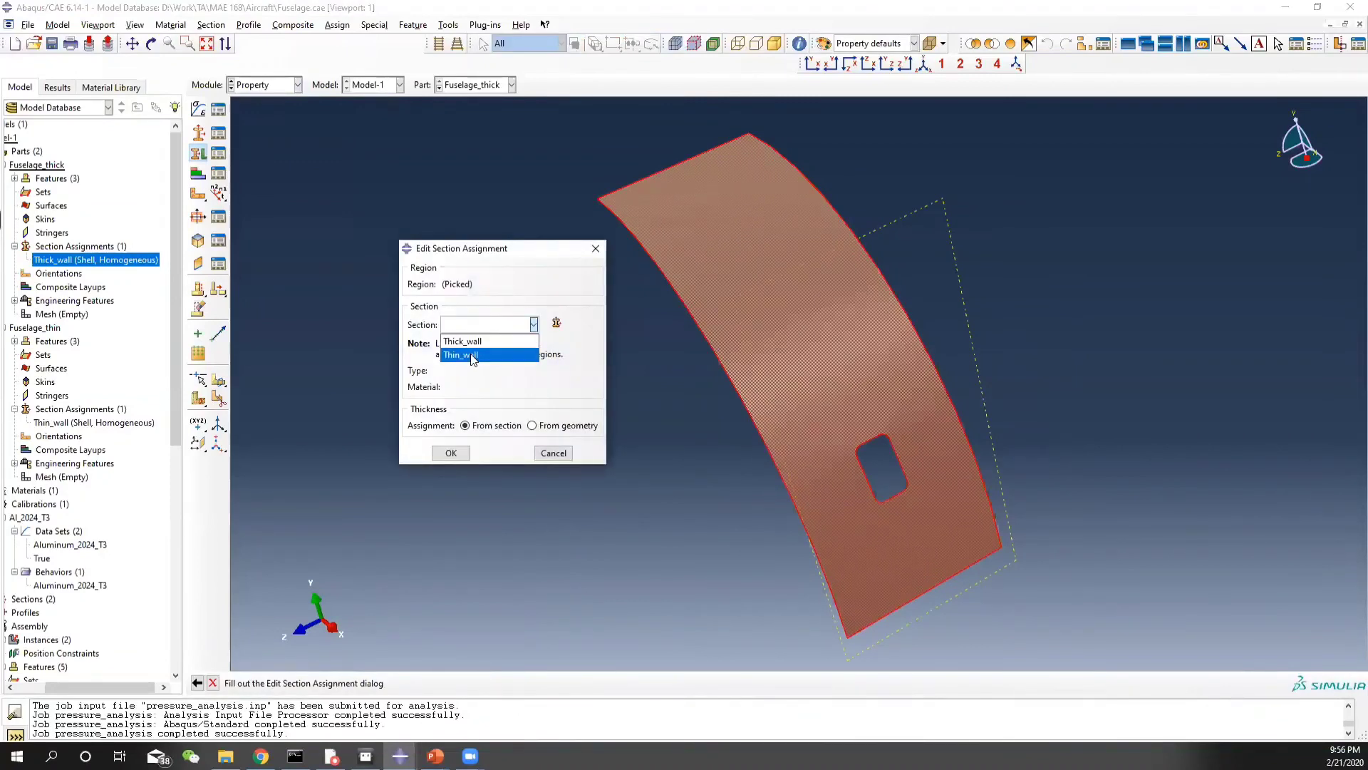
click(488, 354)
click(451, 514)
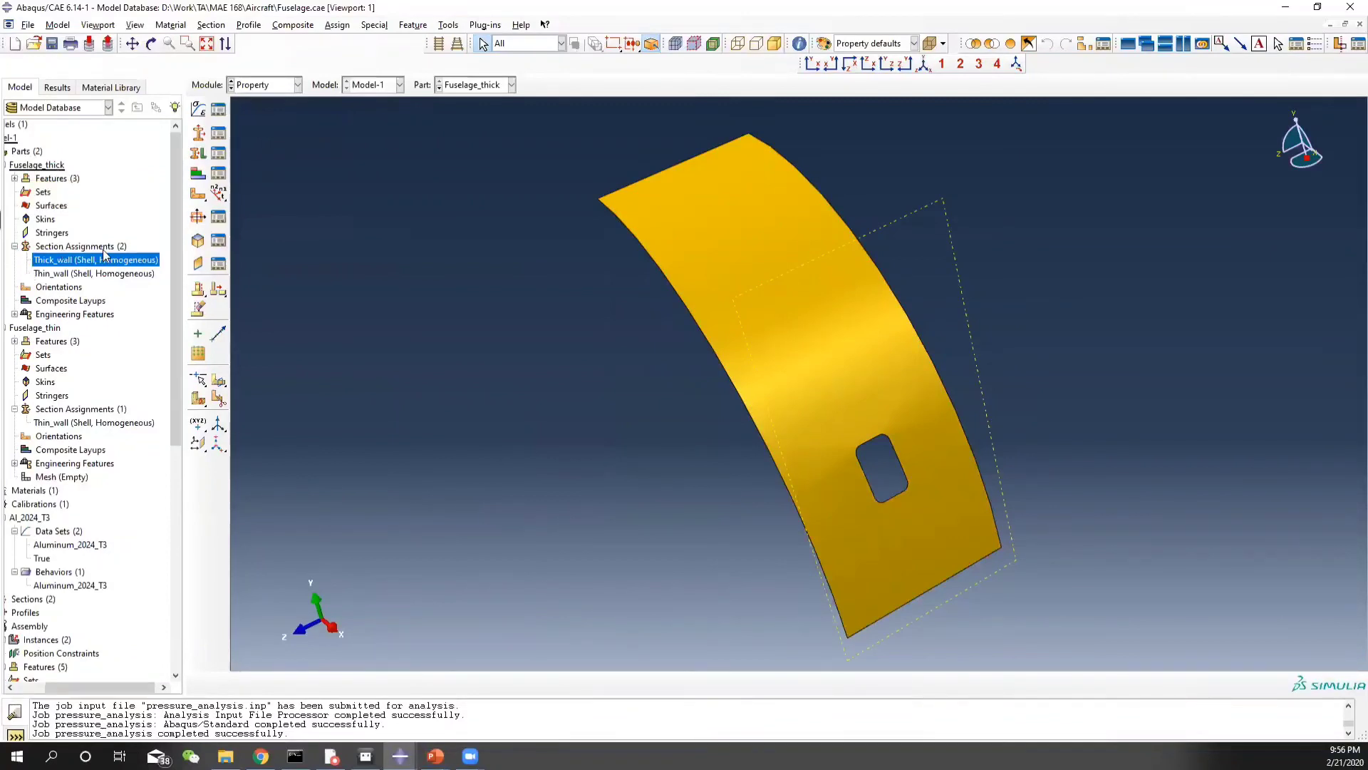
Delete the Thick_wall section assignment from Fuselage_thick, keeping the Thin_wall assignment
click(78, 262)
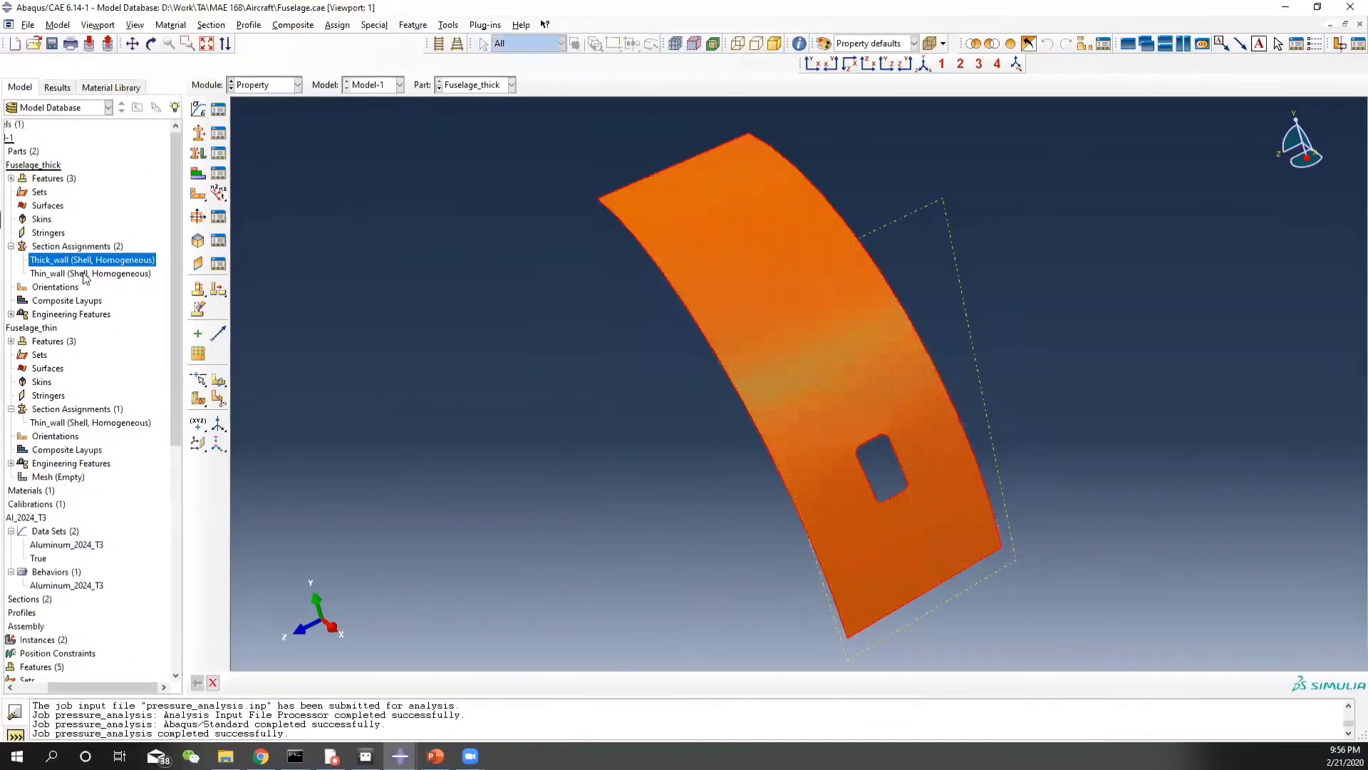
click(83, 274)
click(88, 262)
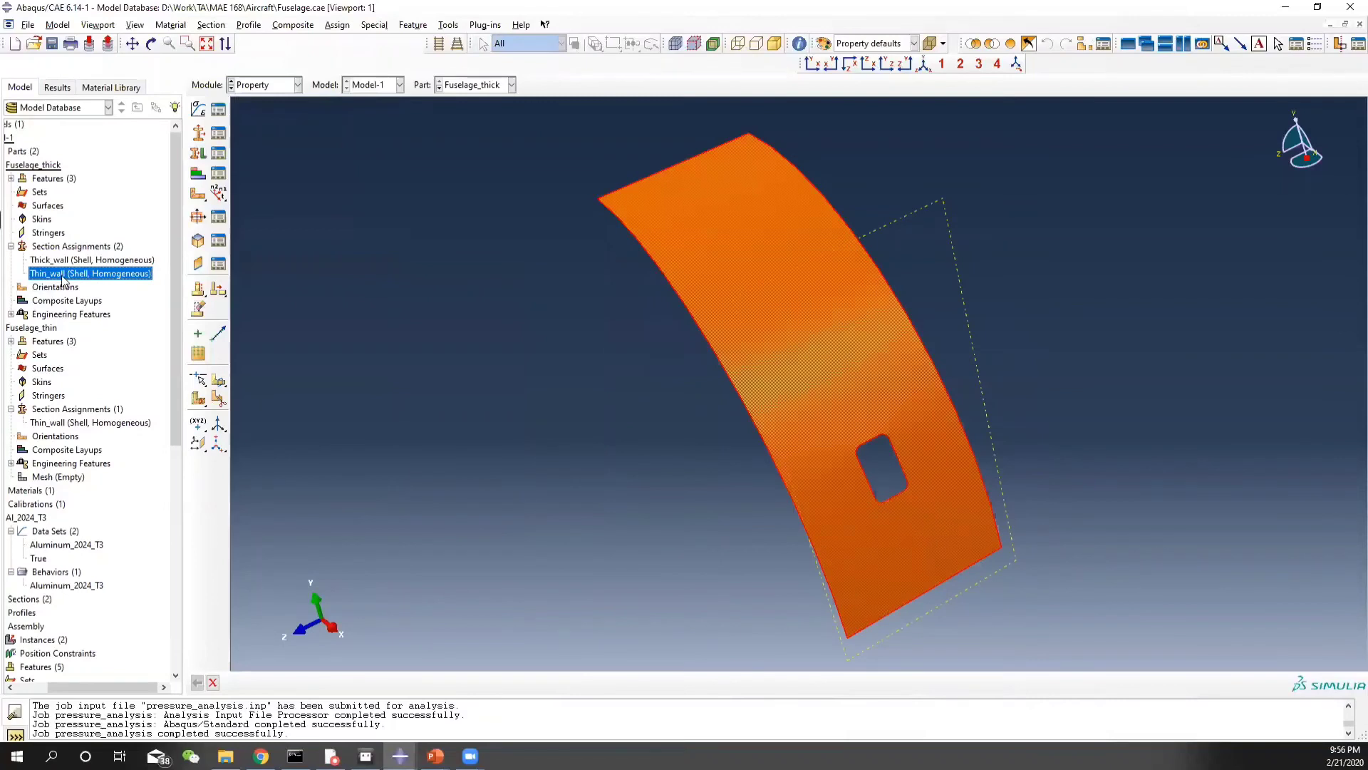
right_click(65, 263)
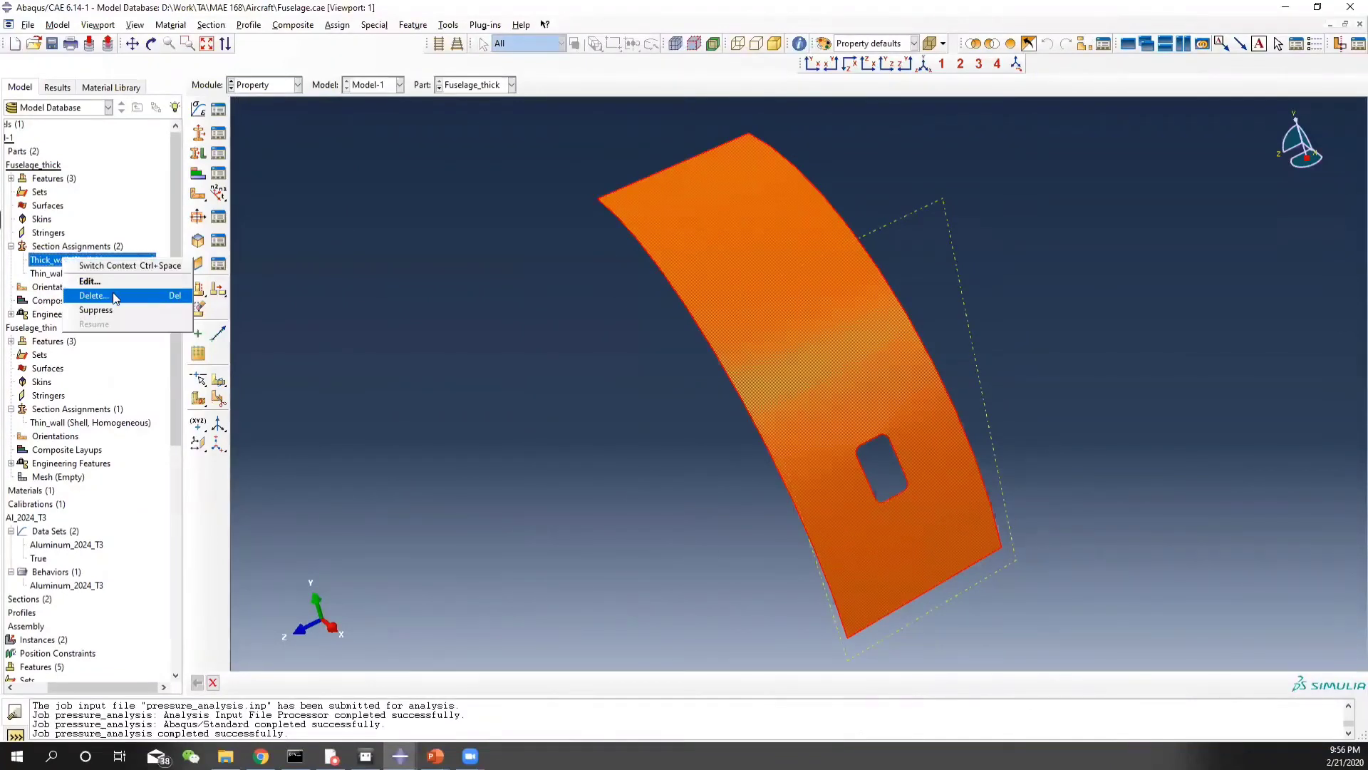
click(114, 296)
click(652, 396)
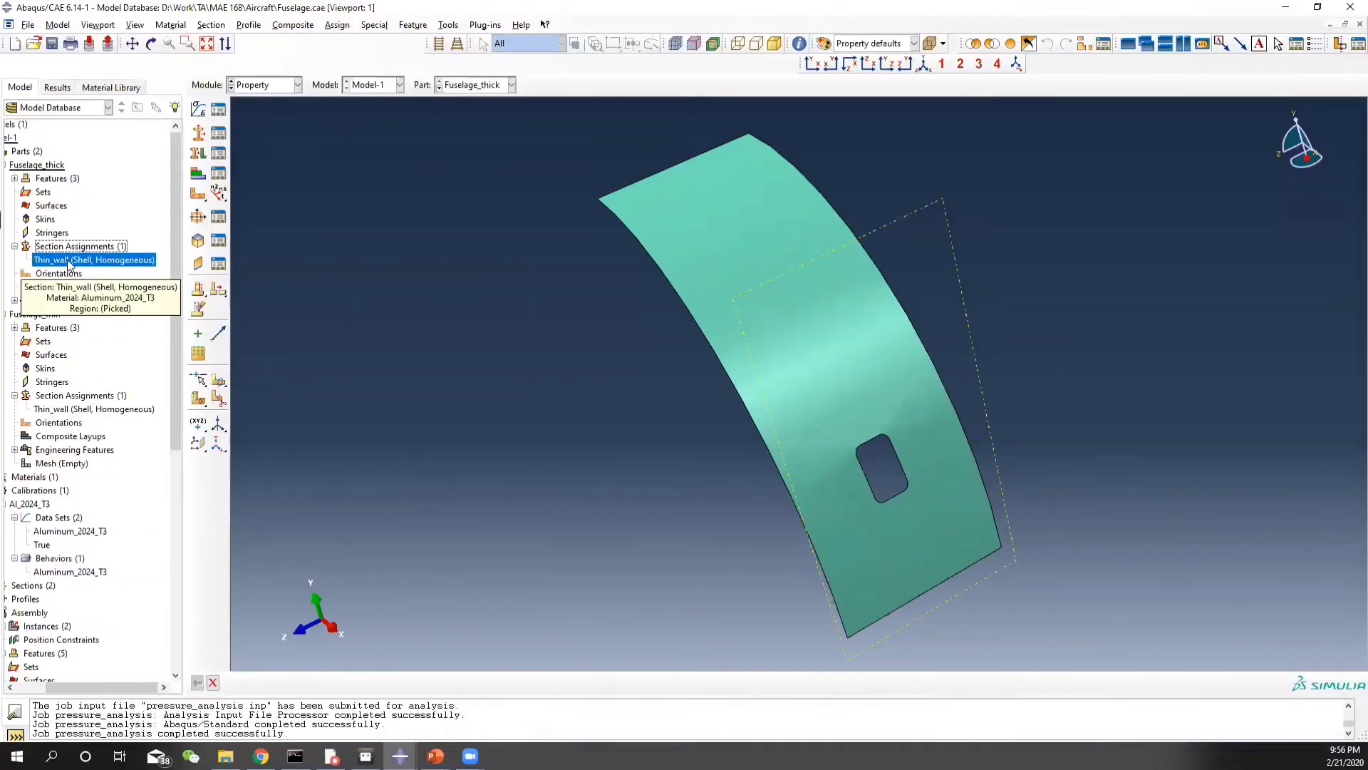
Check the Thin_wall section assignments of Fuselage_thick and Fuselage_thin in the model tree
click(93, 409)
click(78, 262)
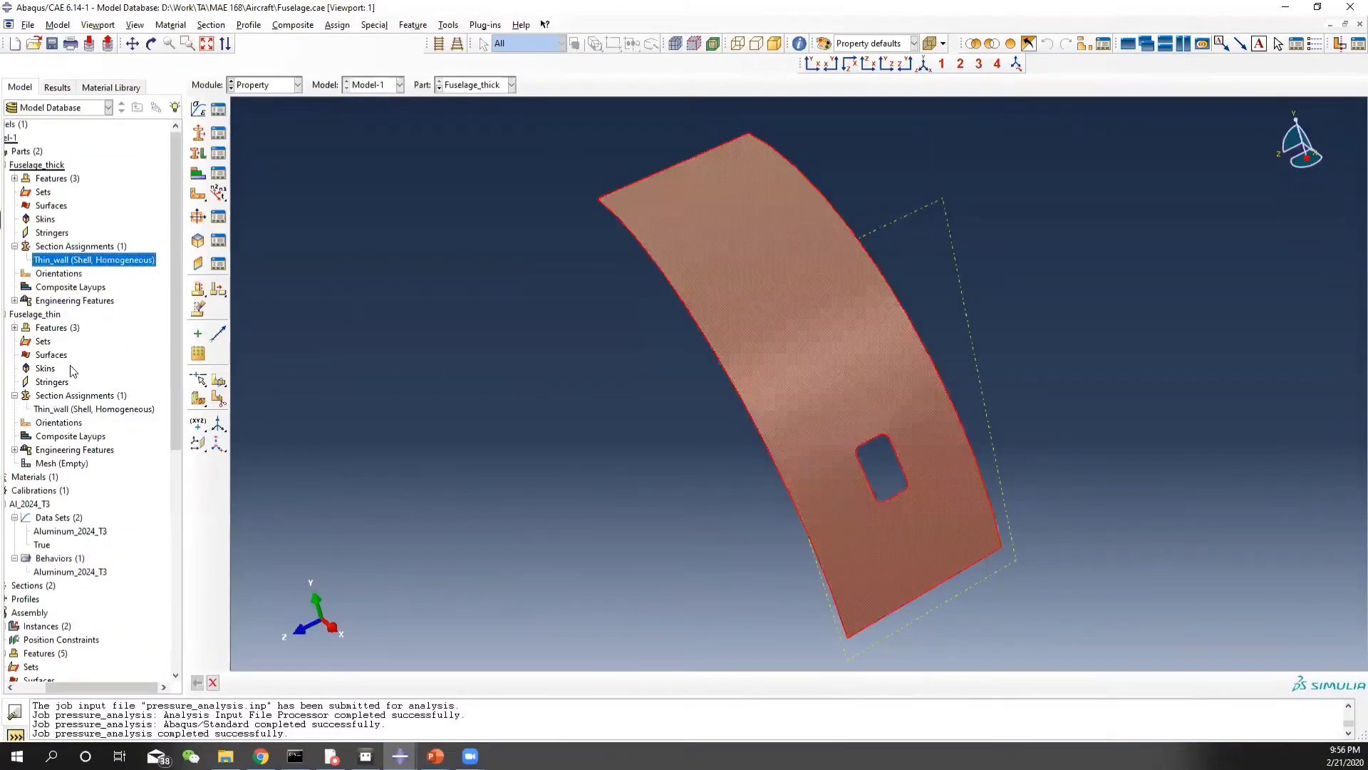
click(75, 410)
click(91, 258)
In the Load module, restrict the yz_pin boundary condition to the lower edge of the panel nearer the coordinate origin
click(282, 90)
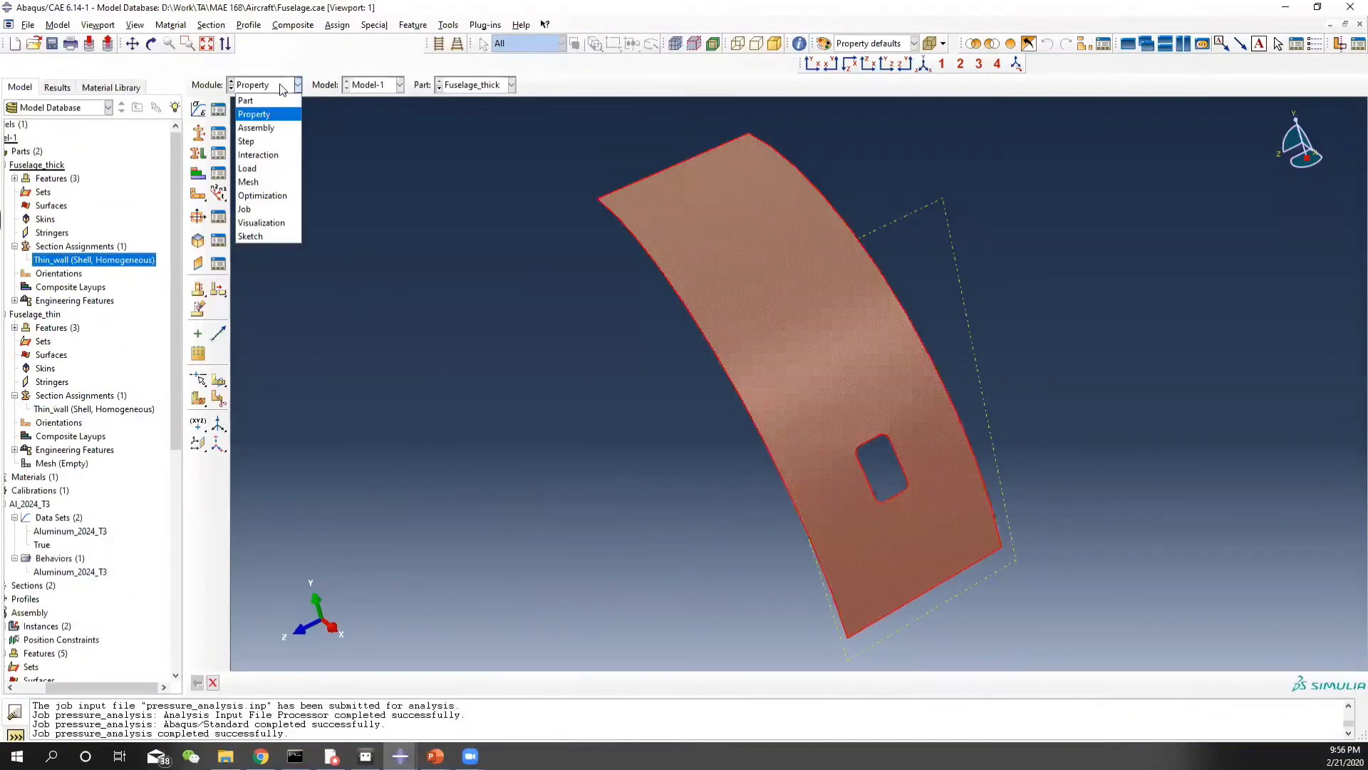
click(266, 165)
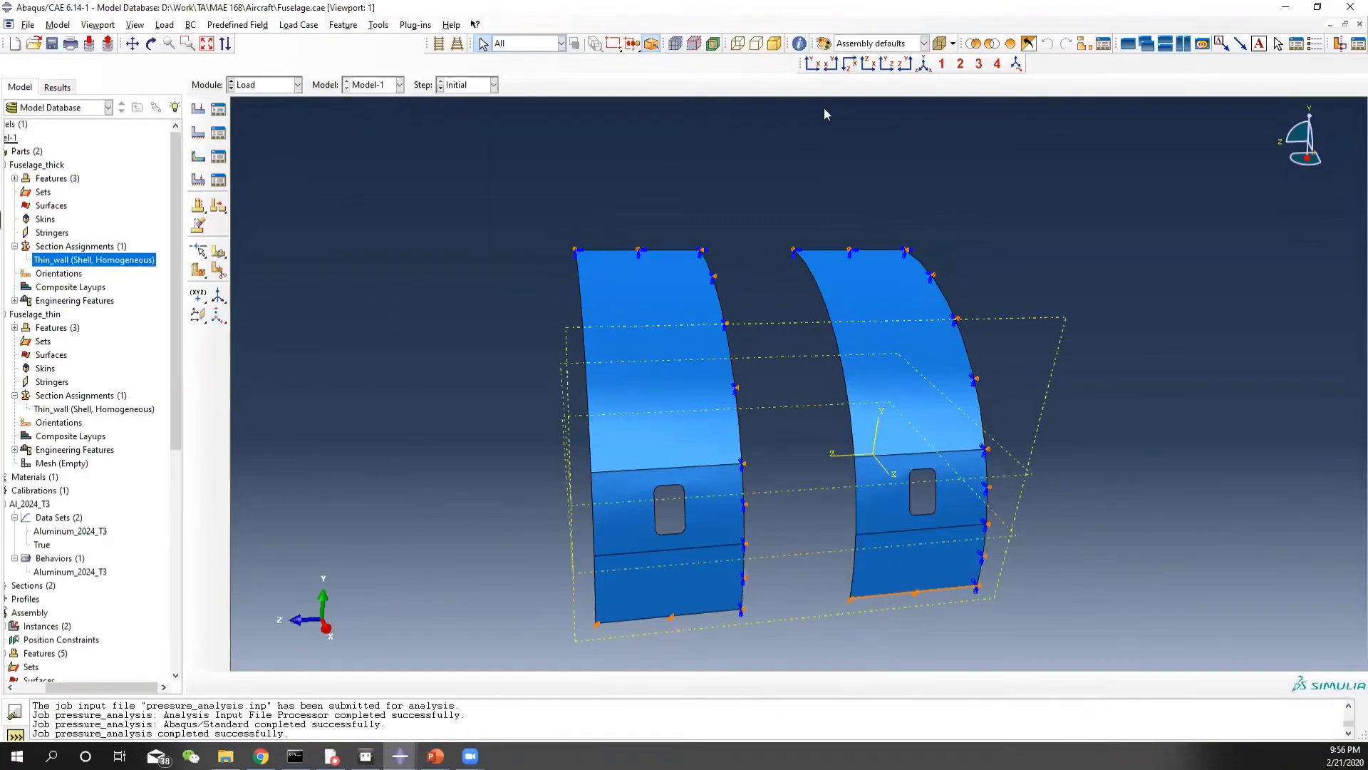
click(218, 133)
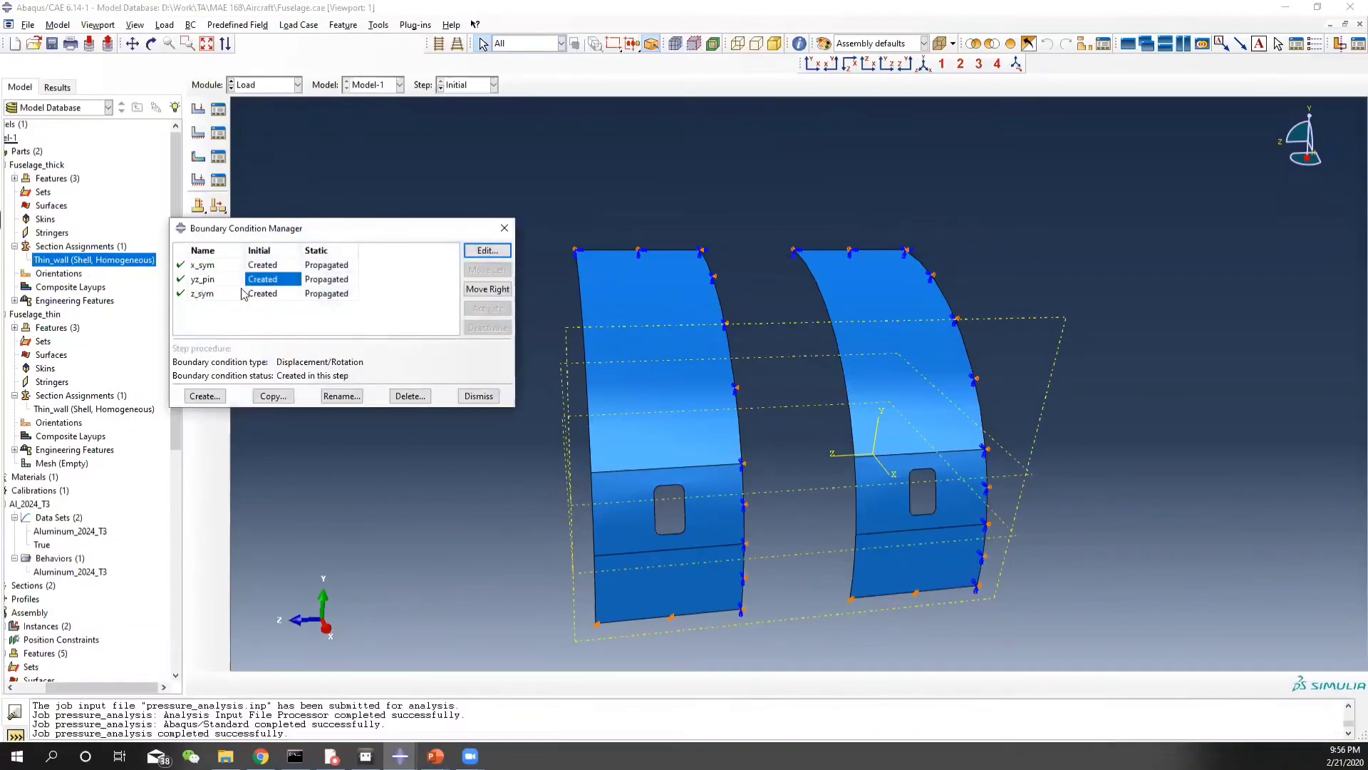
click(225, 282)
click(271, 285)
click(483, 251)
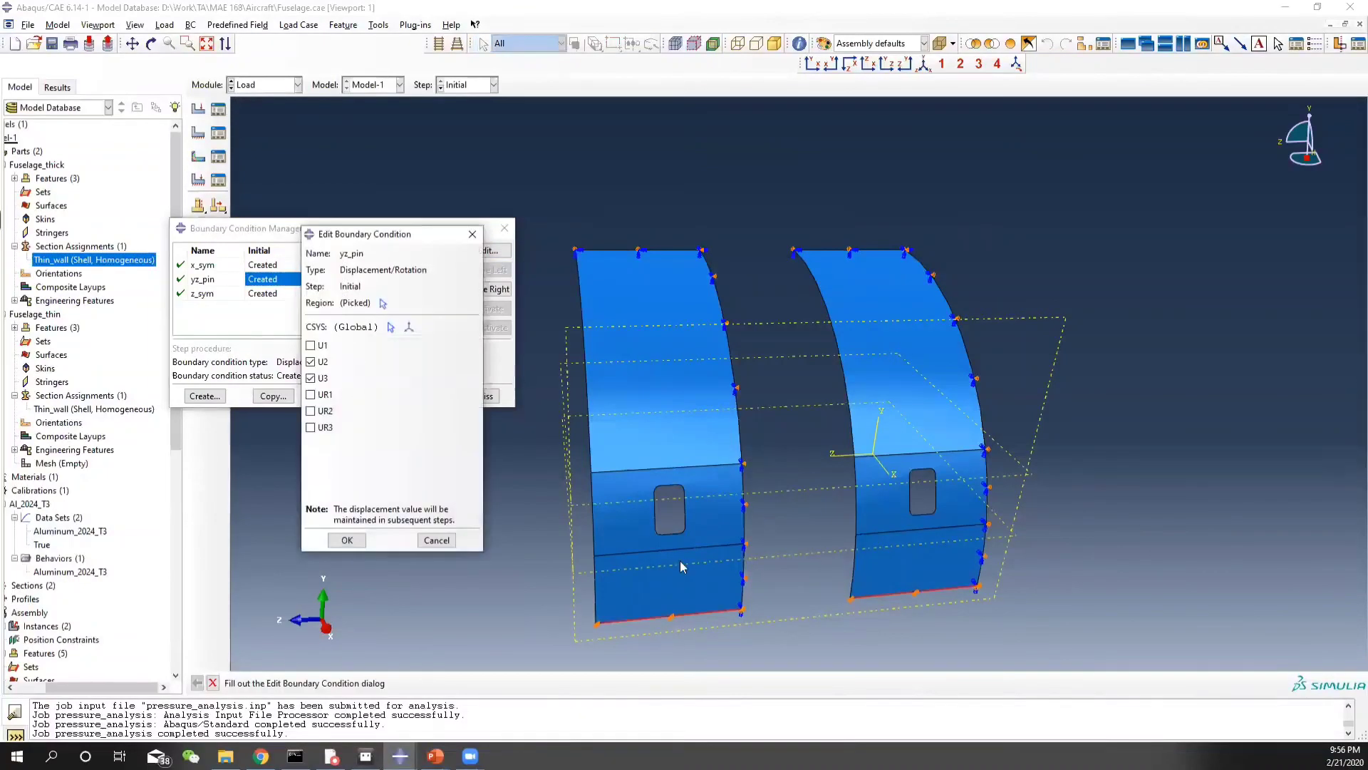
click(382, 302)
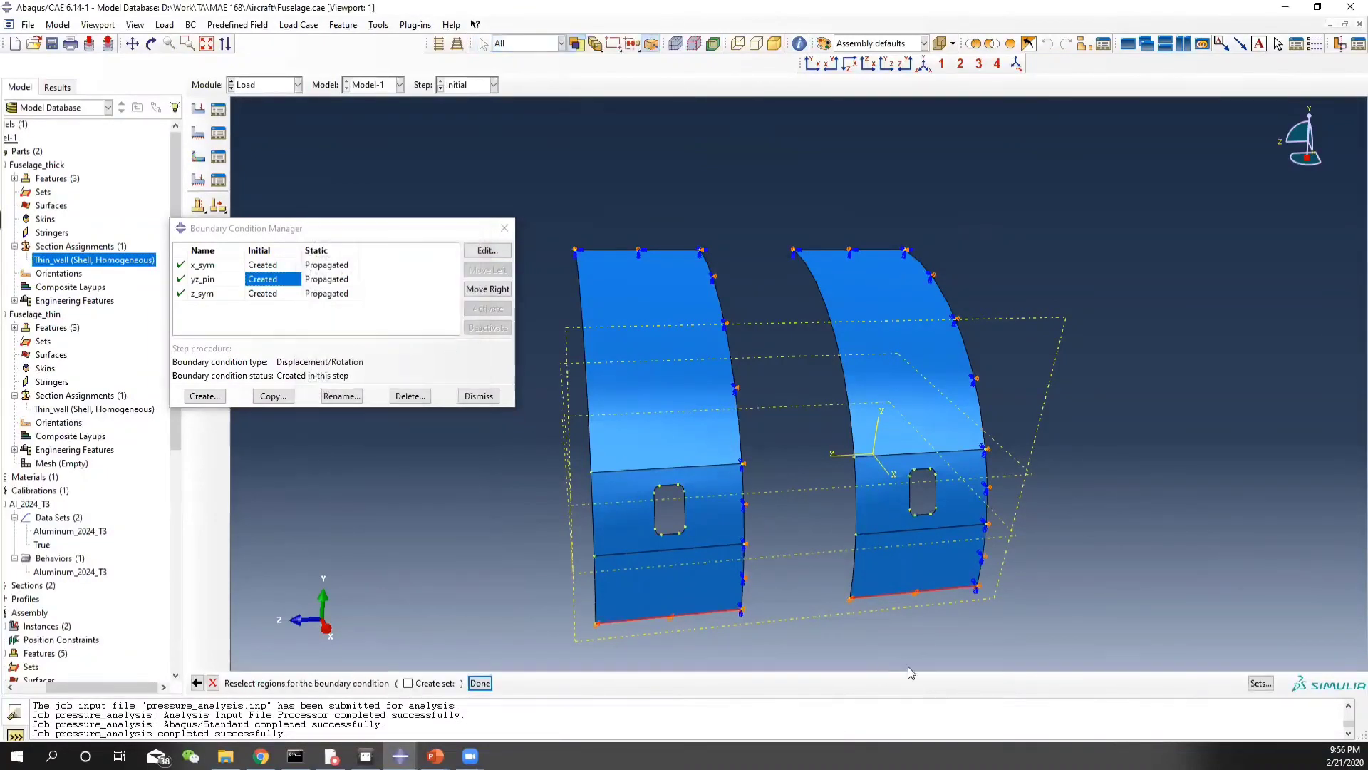
click(904, 595)
click(479, 682)
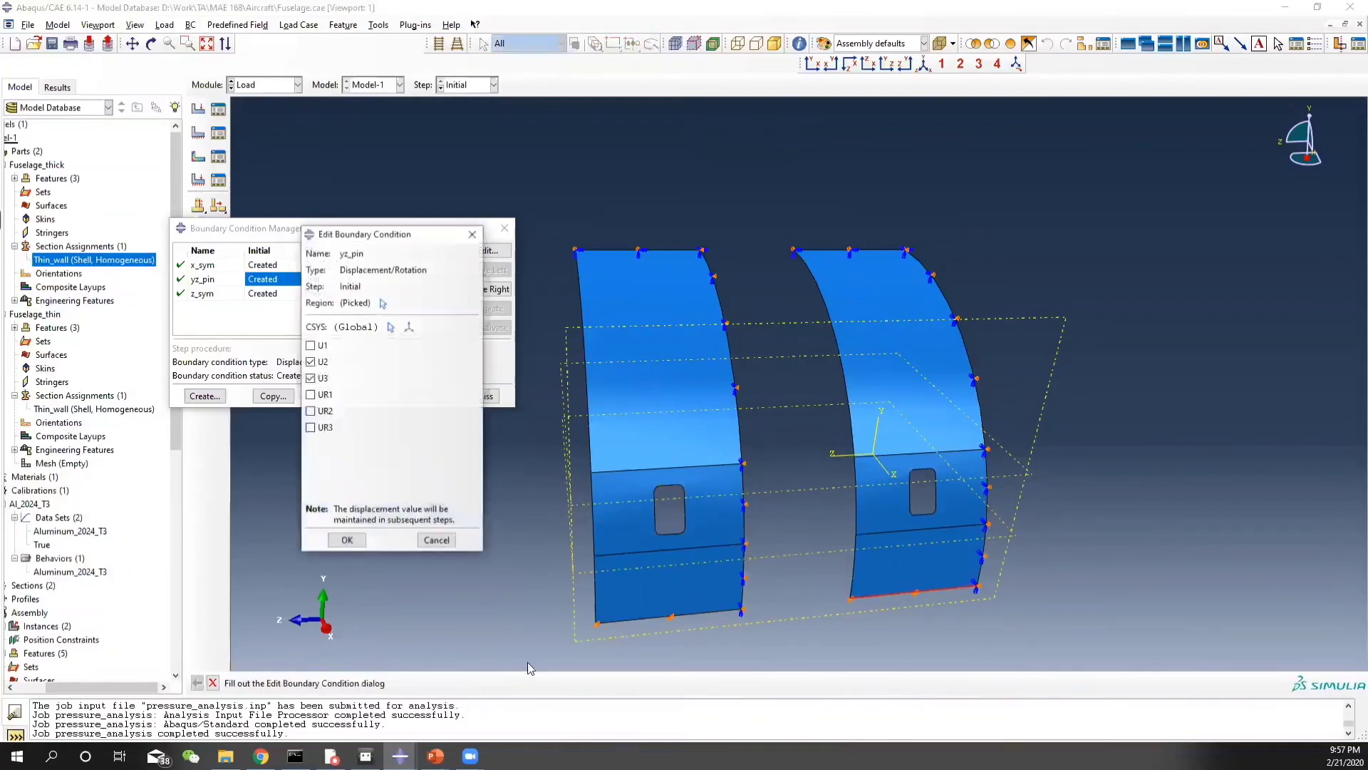
click(347, 540)
Create a y_sym boundary condition in the Initial step, applying YSYMM to the lower edge of the panel farther from the coordinate origin
click(204, 396)
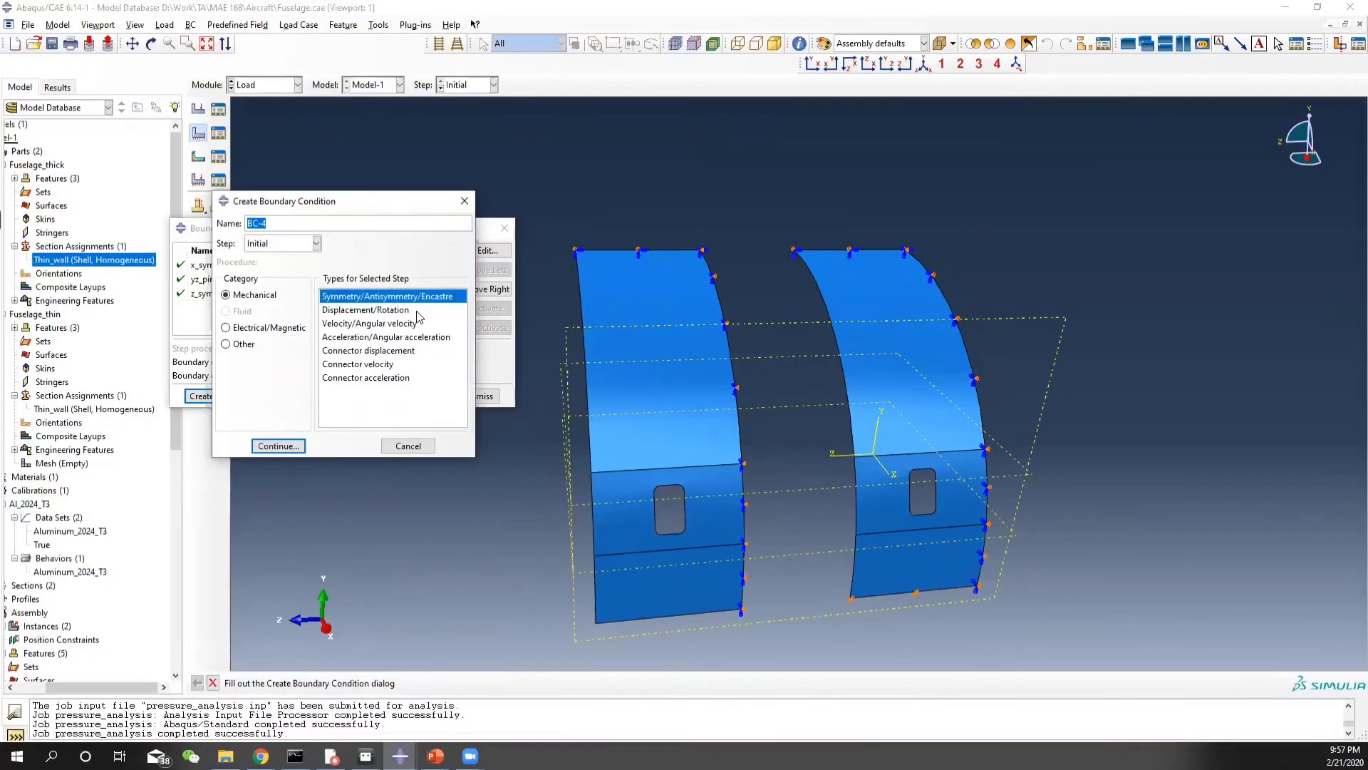
text(y_sym)
click(277, 446)
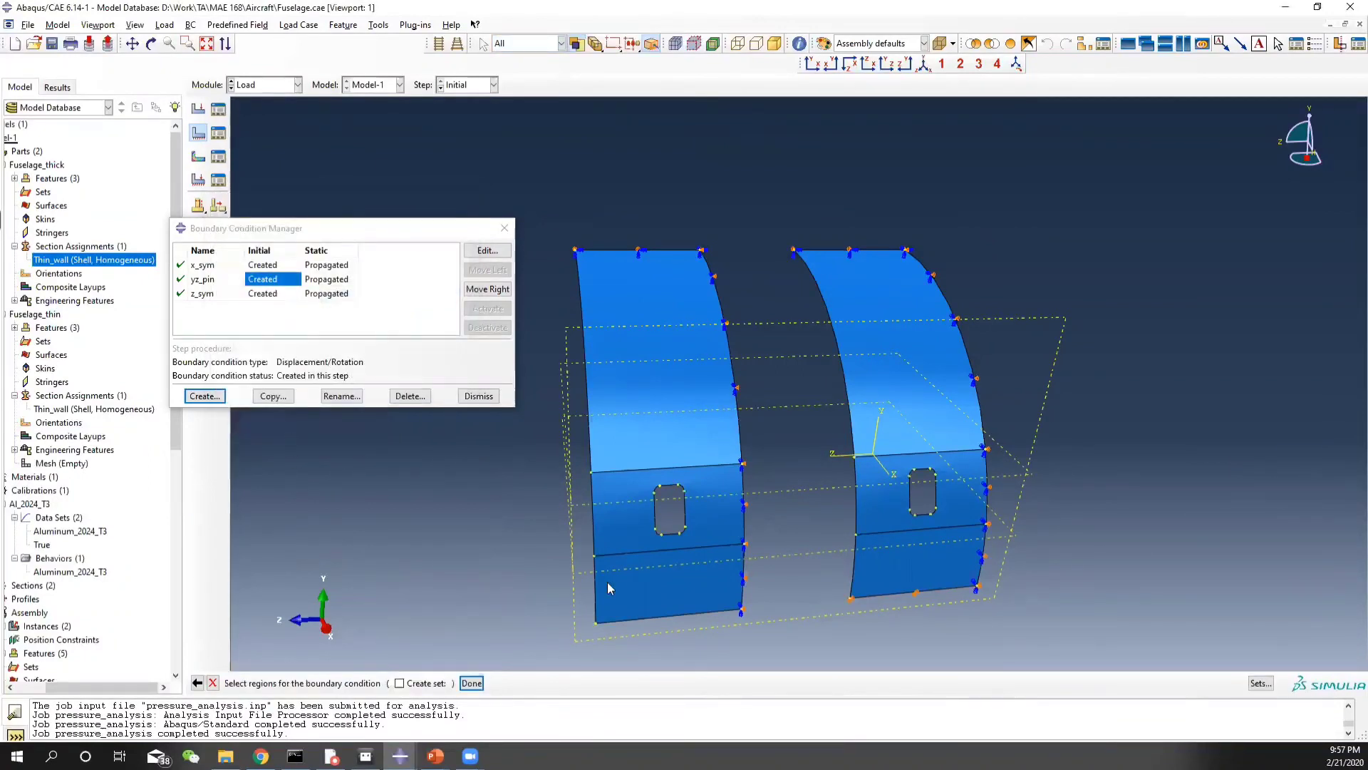
click(669, 618)
click(471, 683)
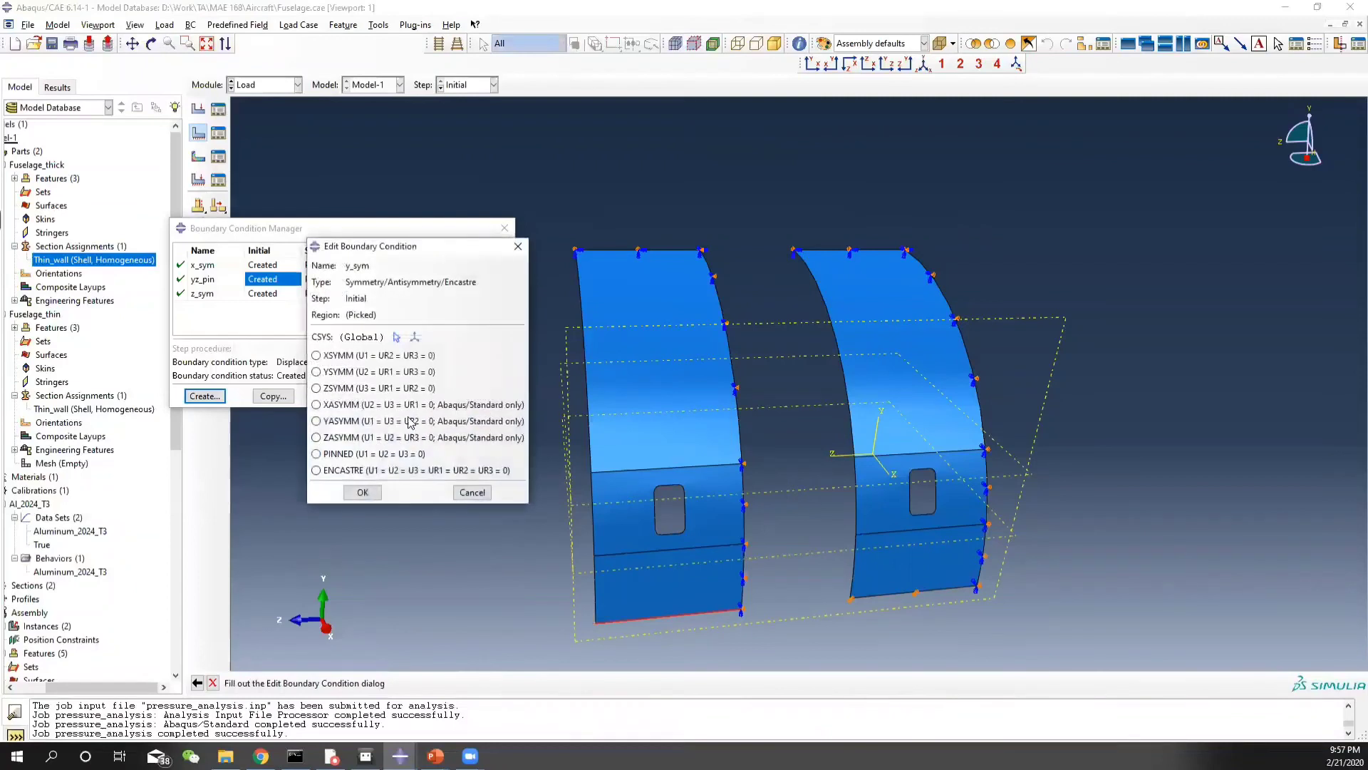
click(318, 373)
drag(412, 248, 490, 218)
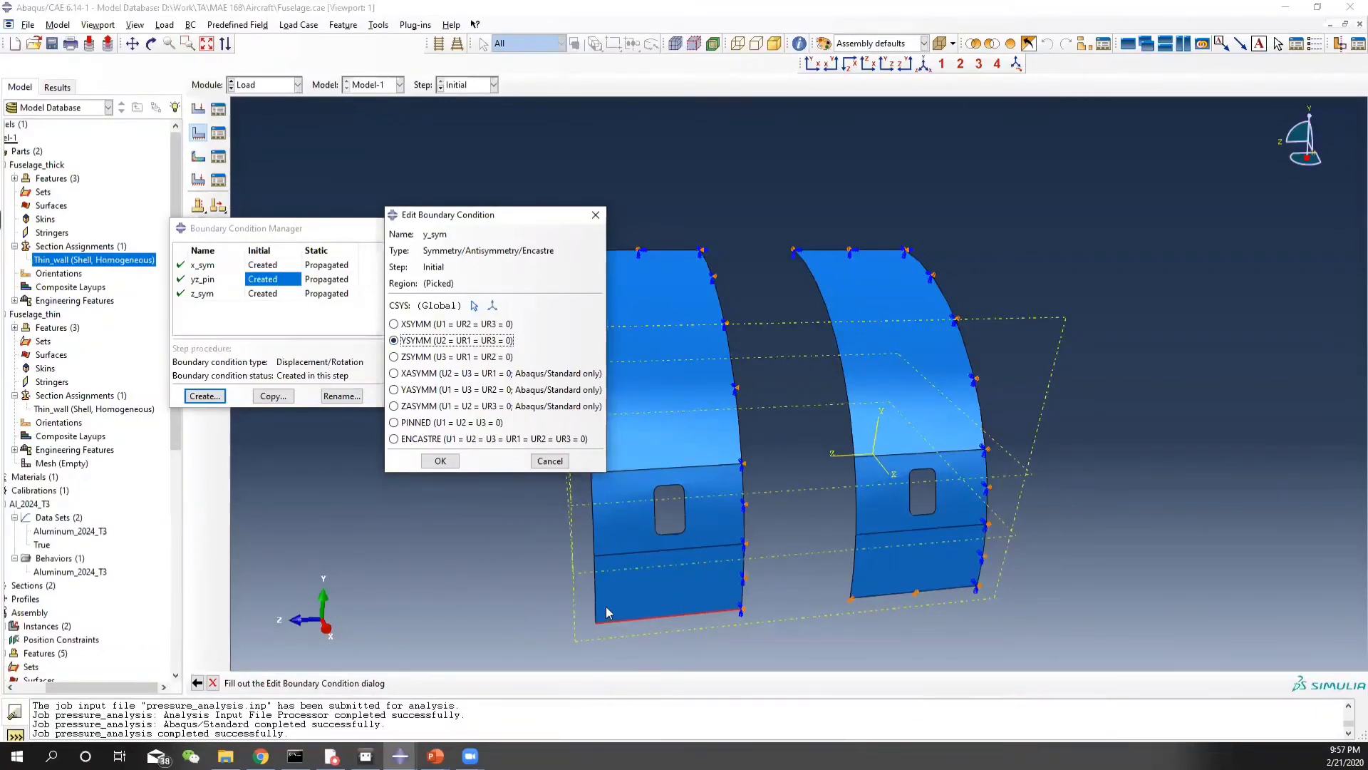
click(440, 461)
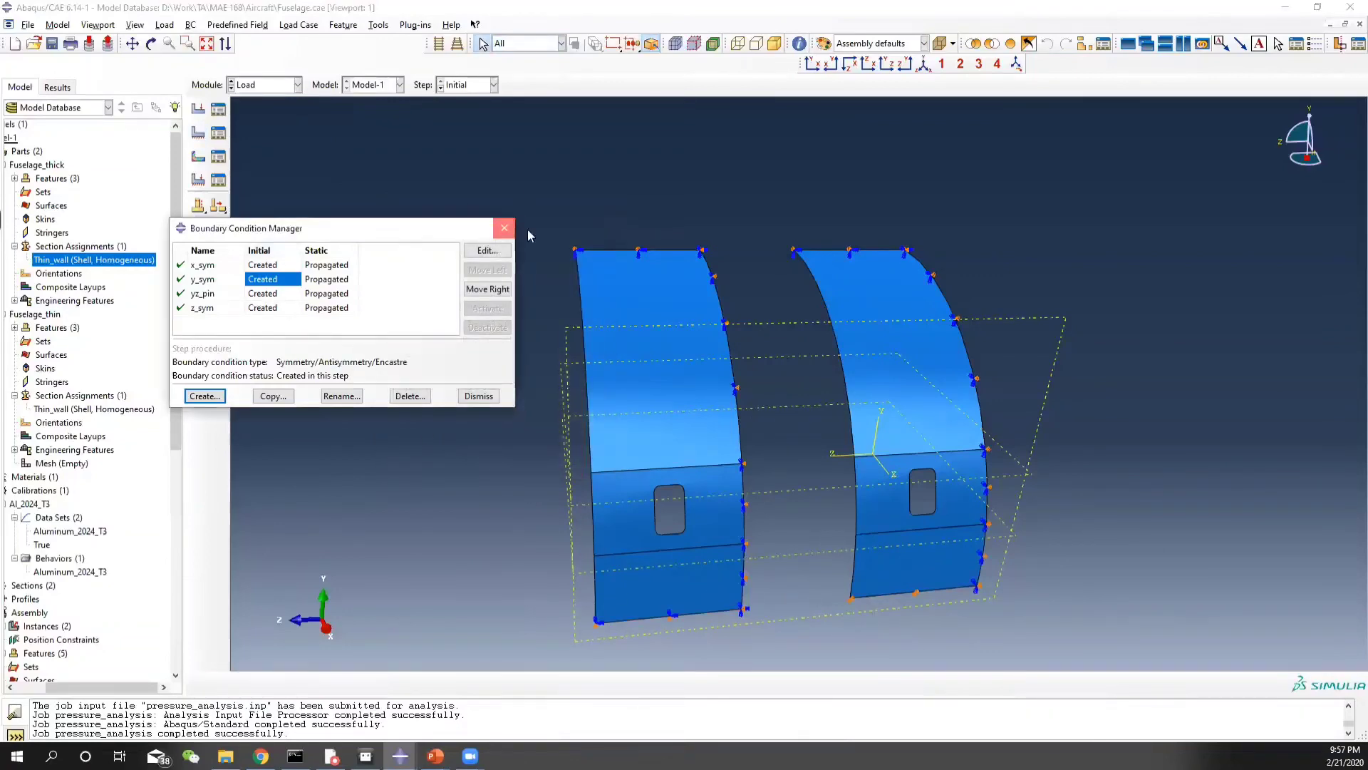
click(505, 228)
Resubmit the pressure_analysis job in the Job module, overwriting its existing job files
scroll(822, 547, up, 2)
scroll(822, 547, down, 1)
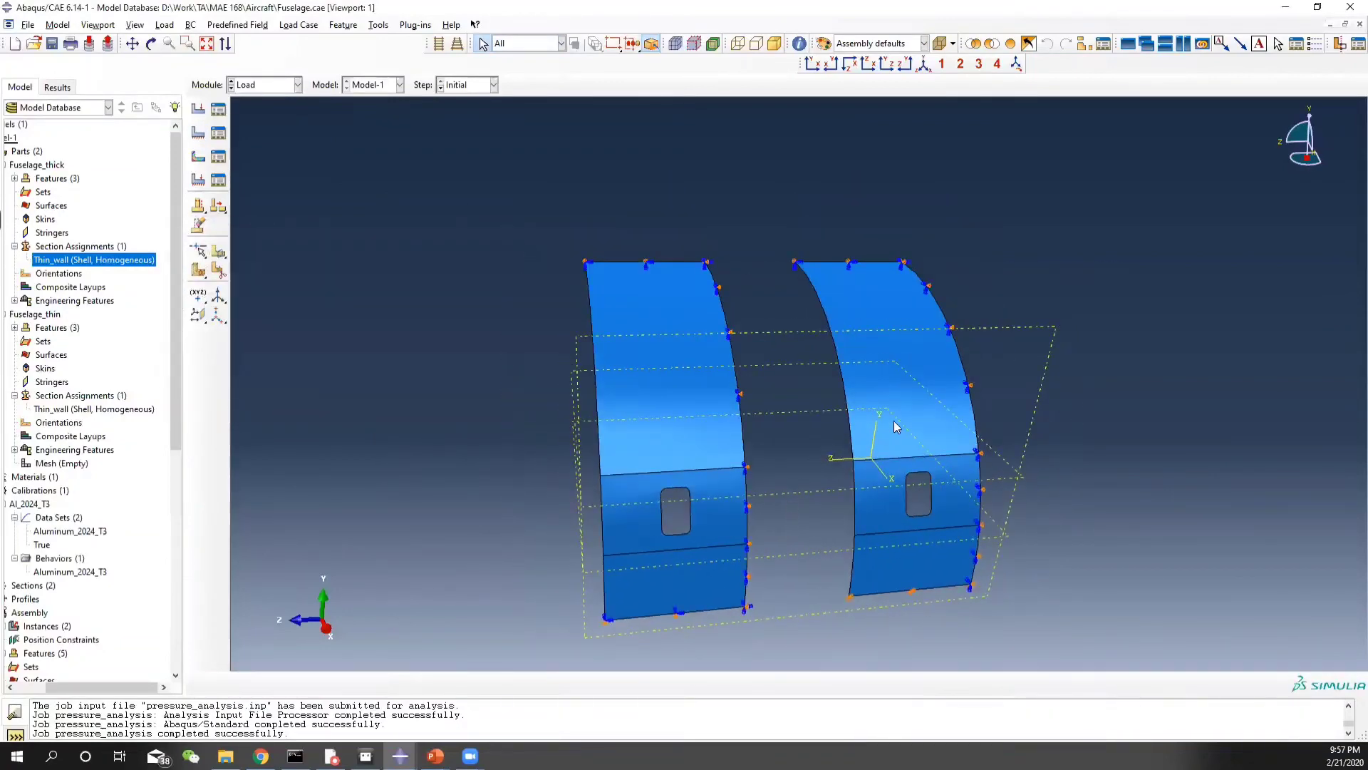
click(252, 90)
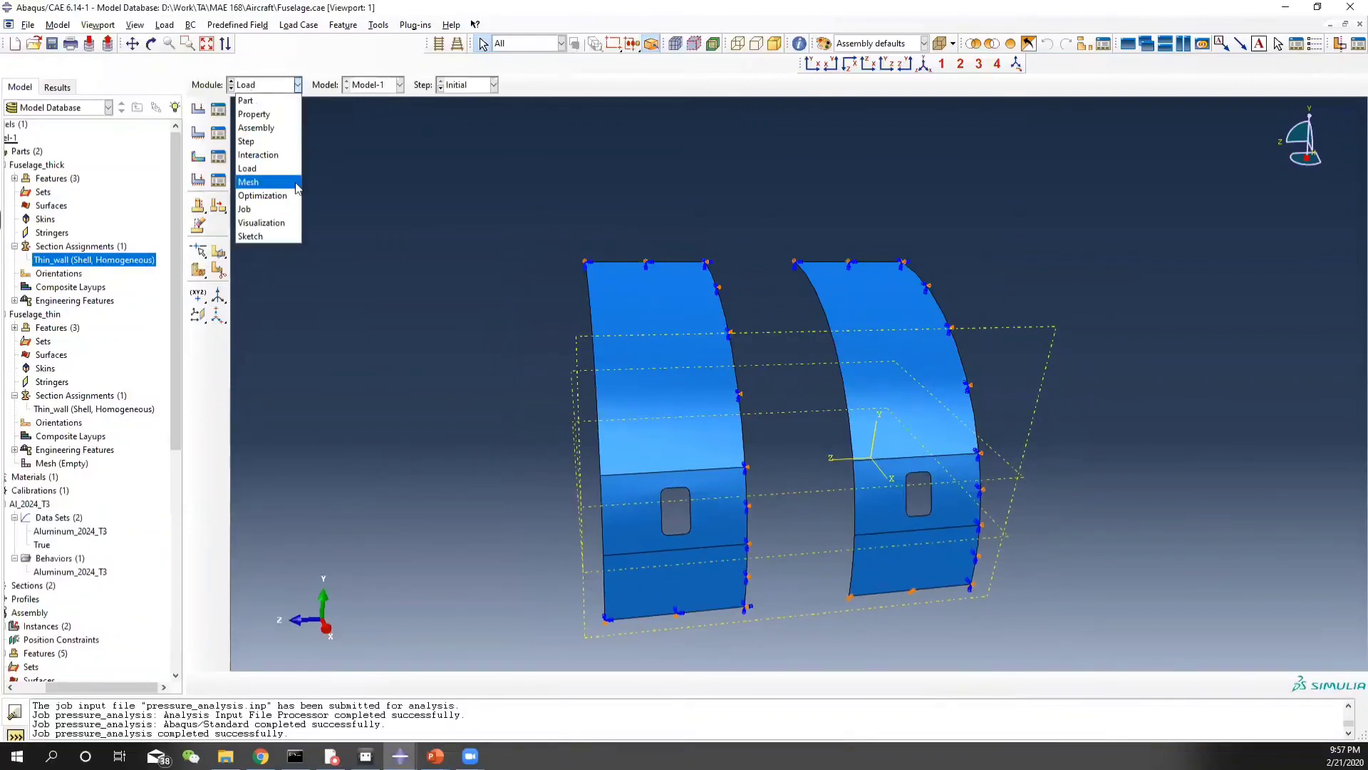
click(278, 220)
click(218, 133)
click(608, 312)
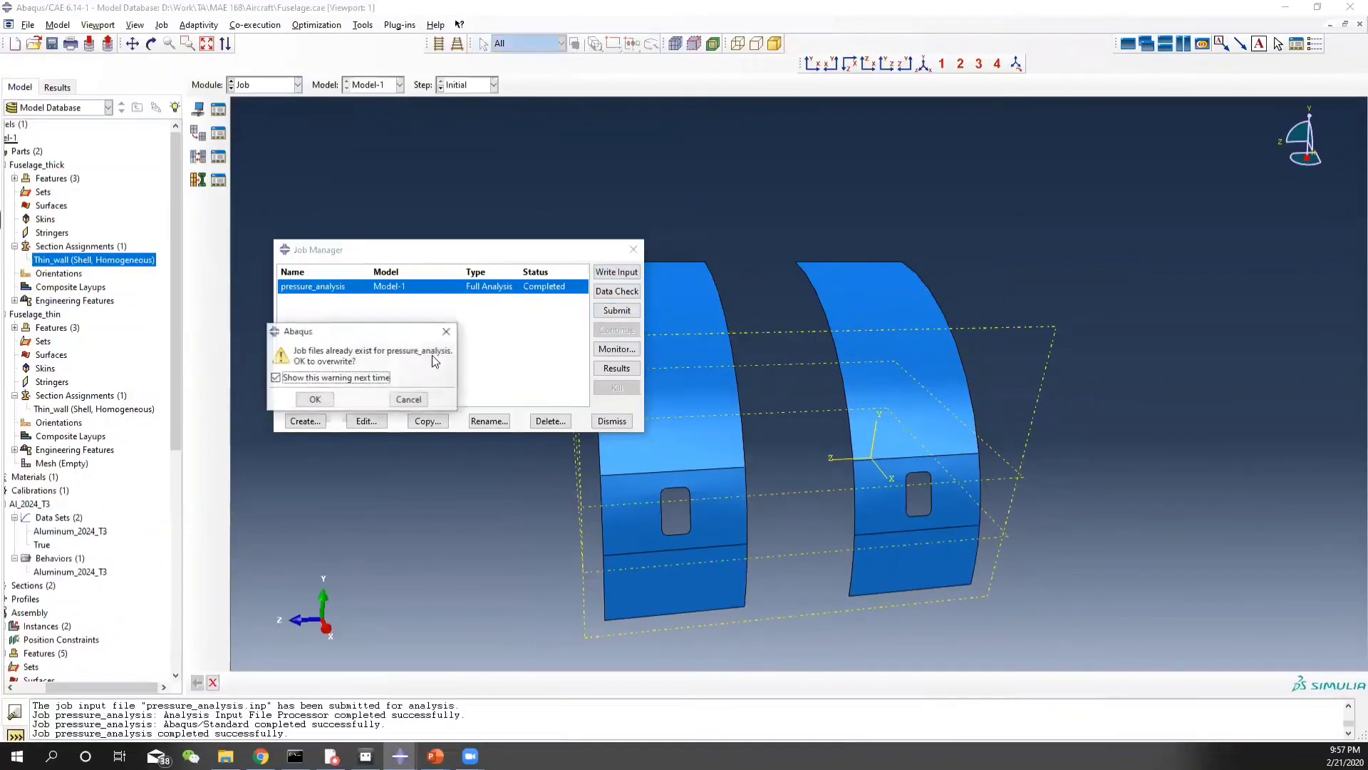
click(315, 400)
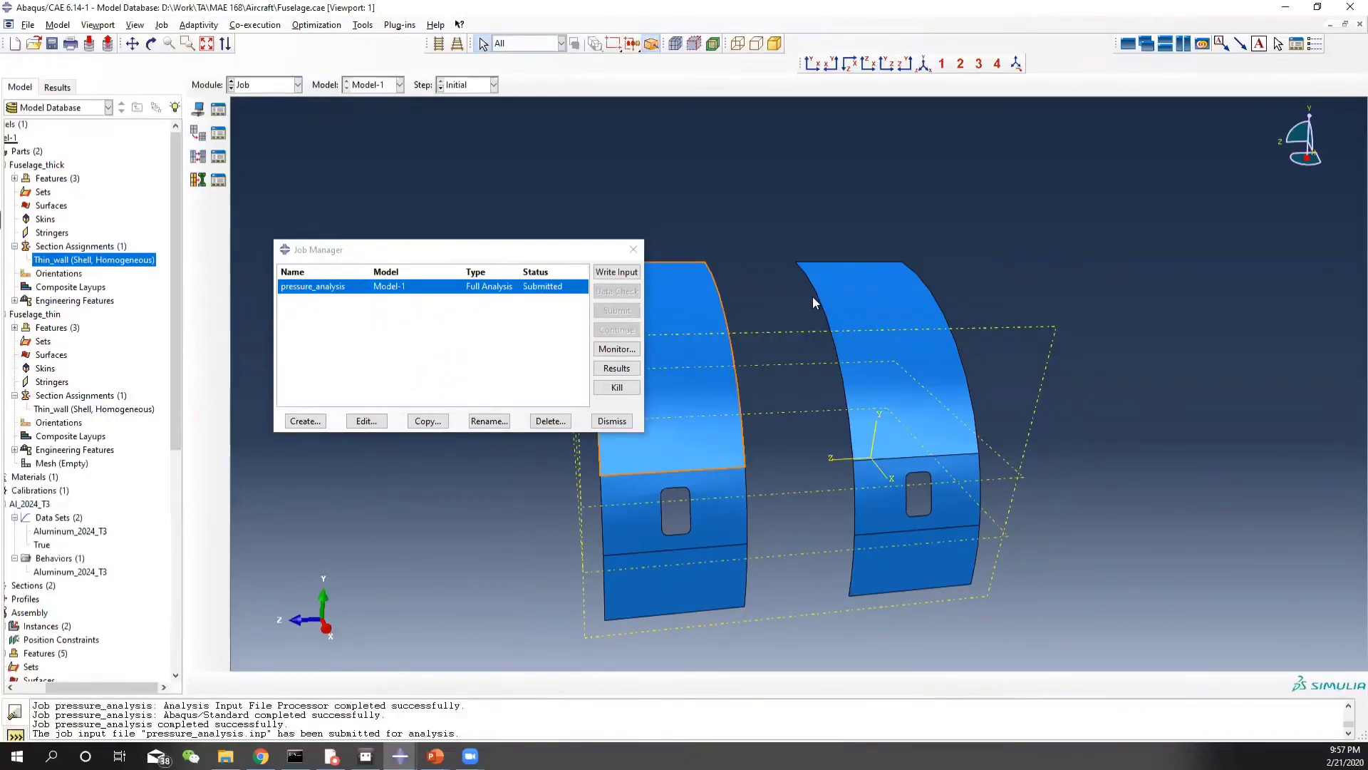
Monitor the running pressure_analysis job and read its warnings while the increments progress
click(617, 349)
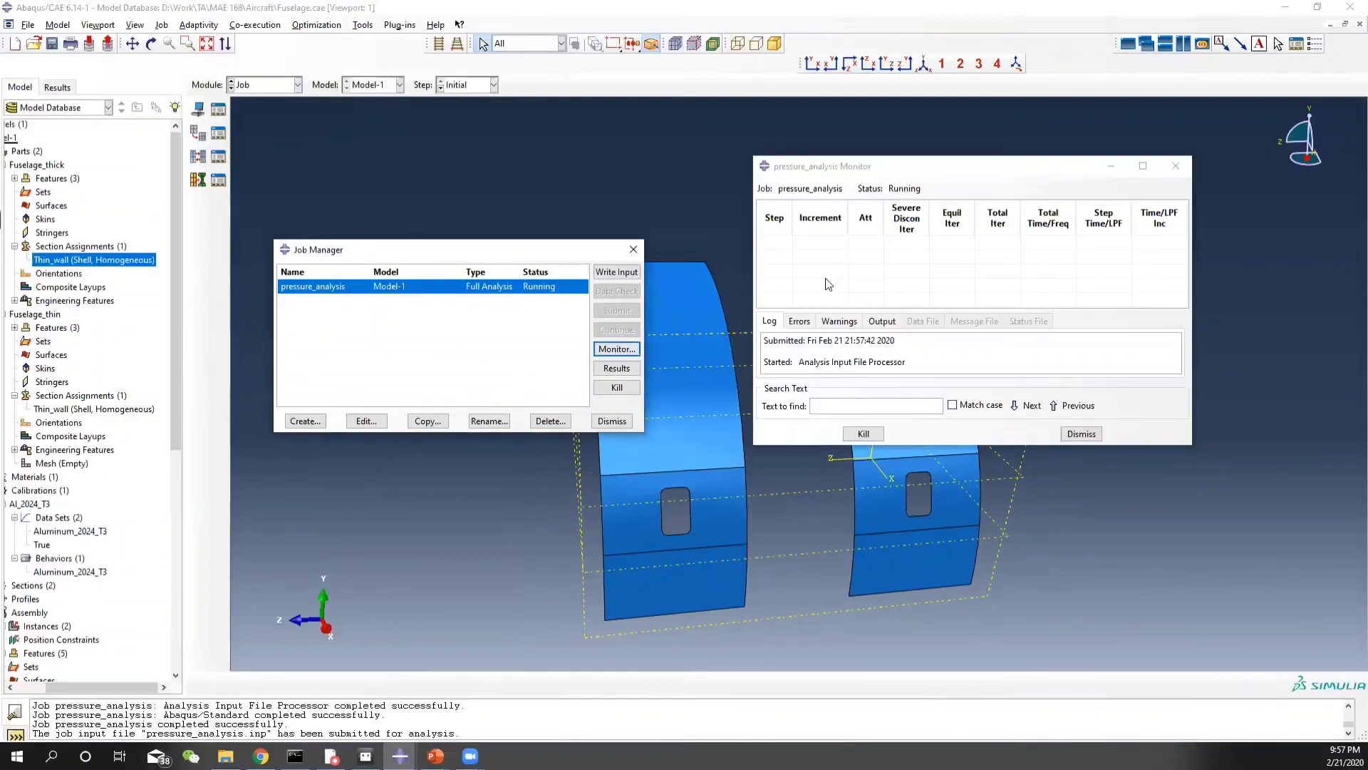
click(899, 166)
drag(898, 166, 550, 156)
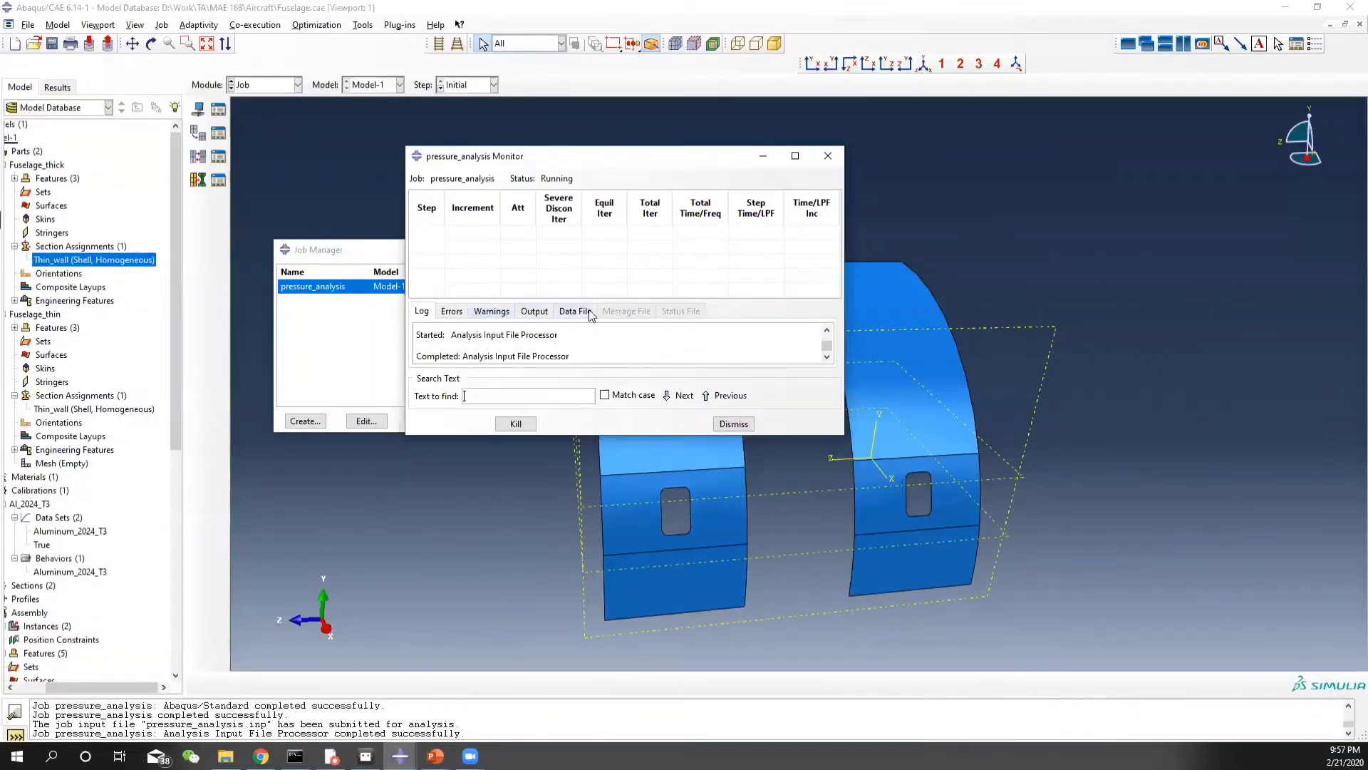
drag(353, 244, 181, 221)
mouse_move(400, 756)
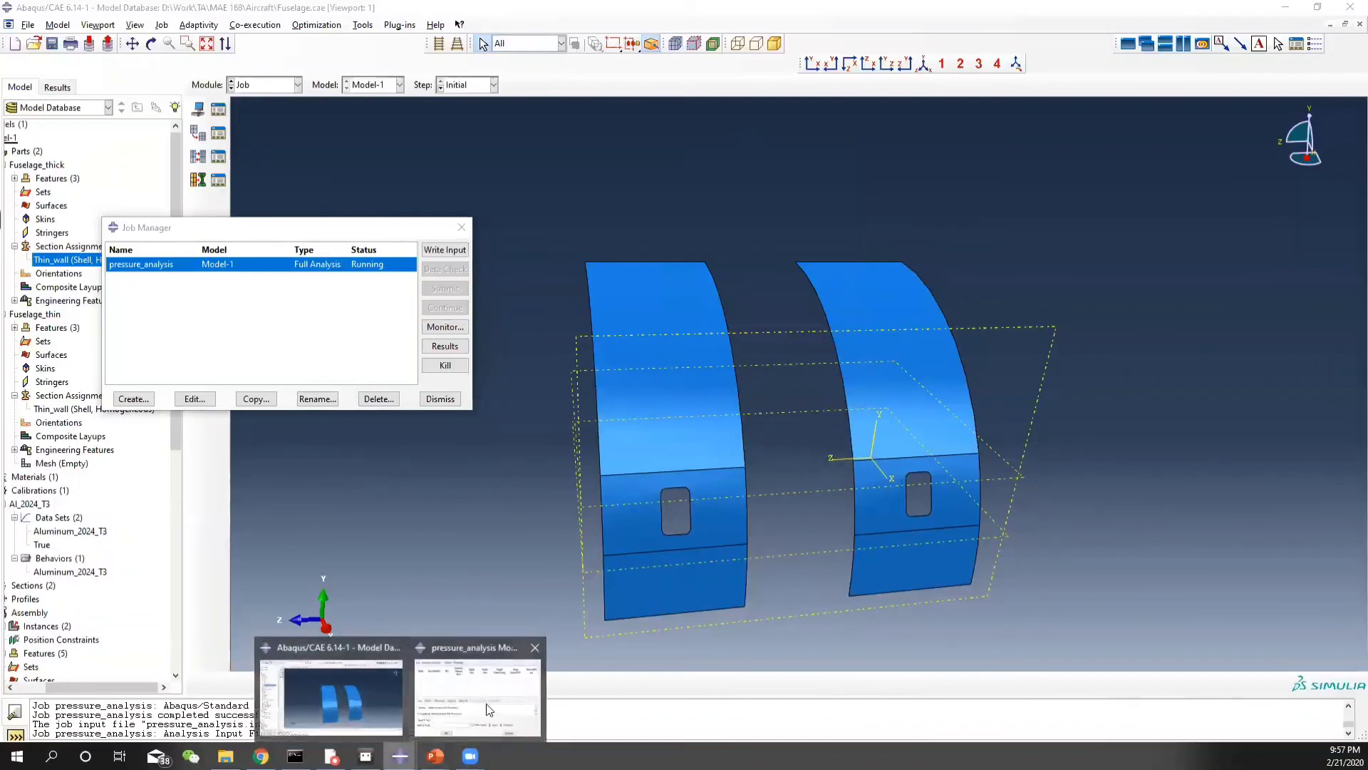
click(480, 685)
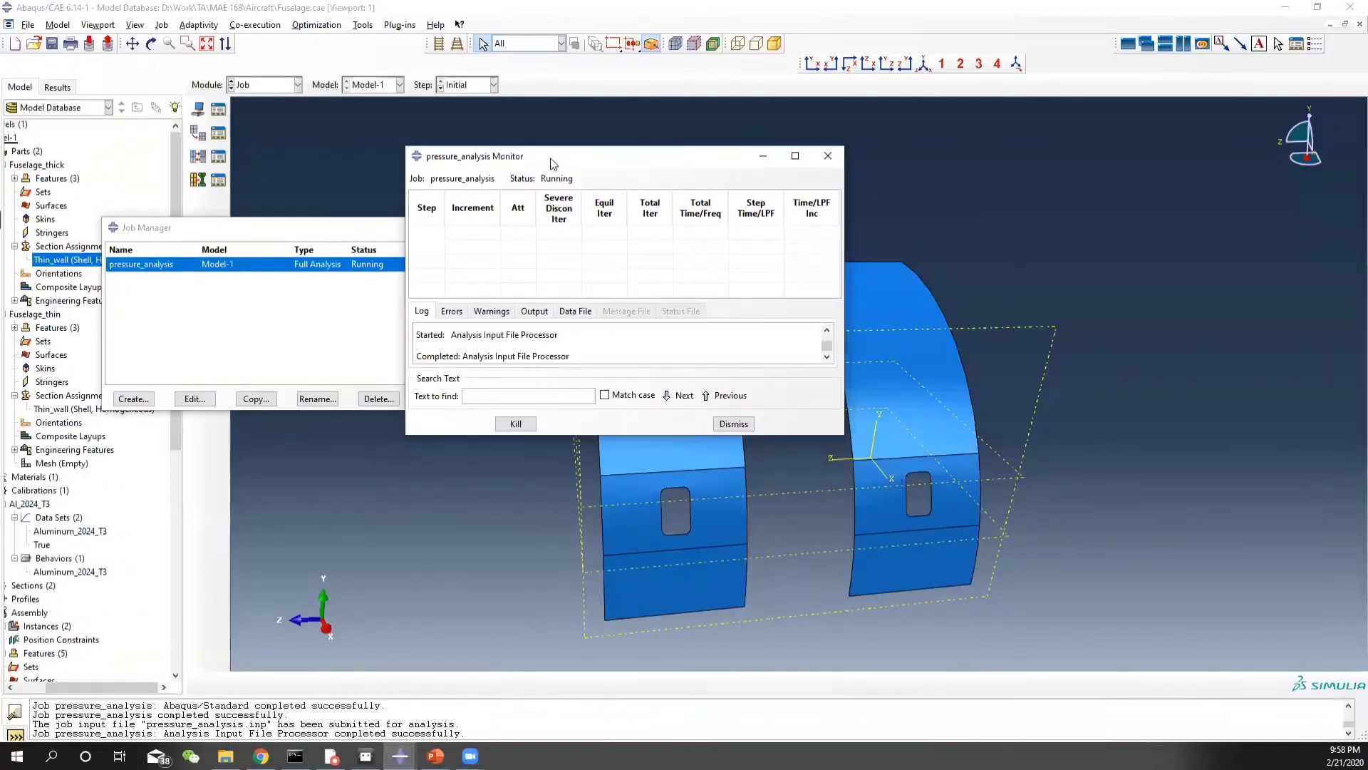
drag(554, 160, 688, 153)
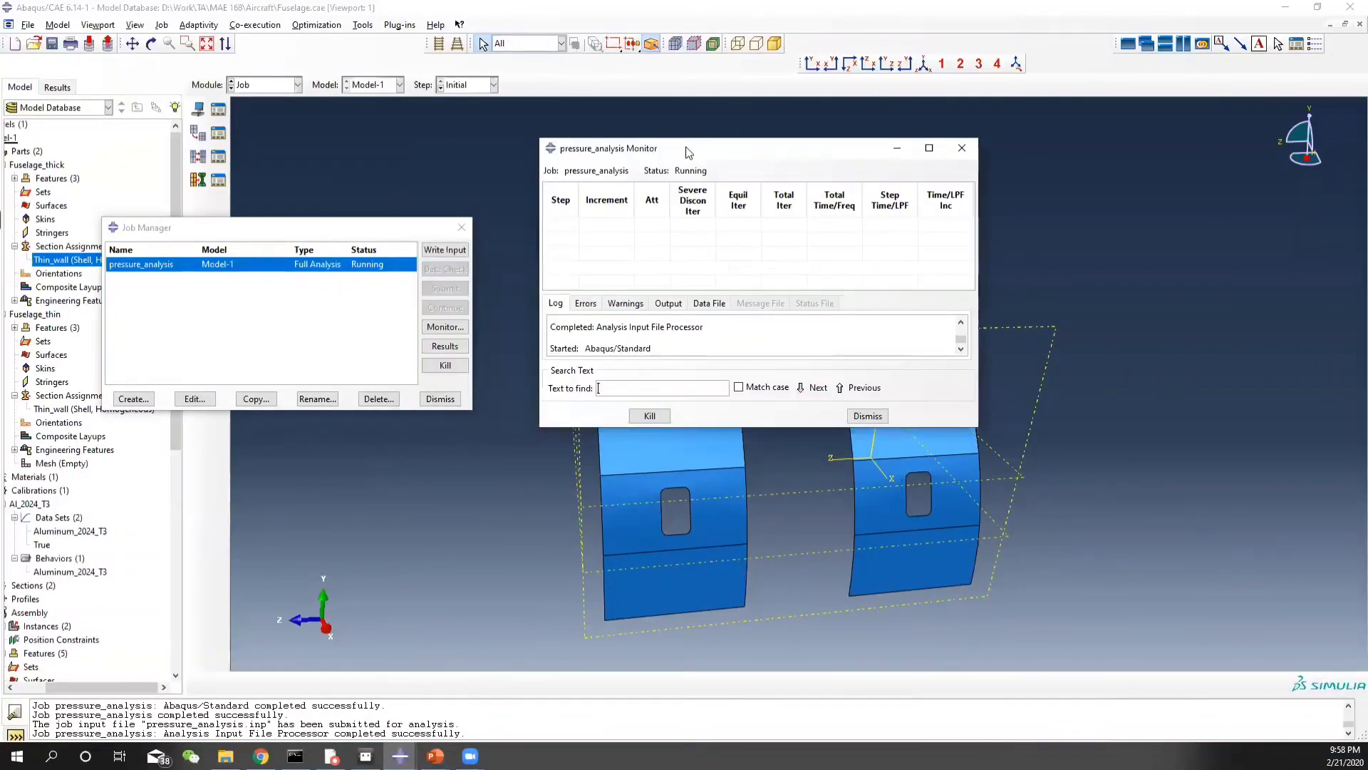
click(627, 306)
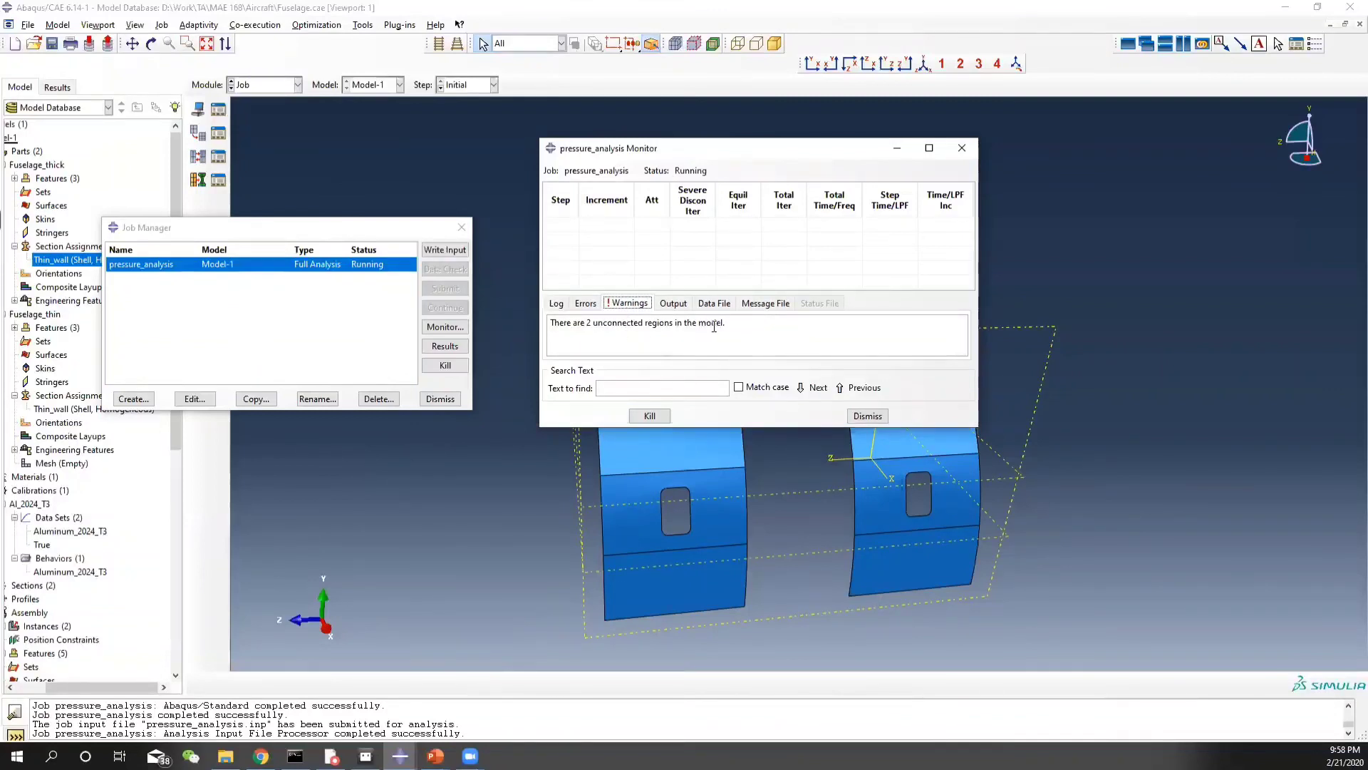
drag(729, 325, 559, 325)
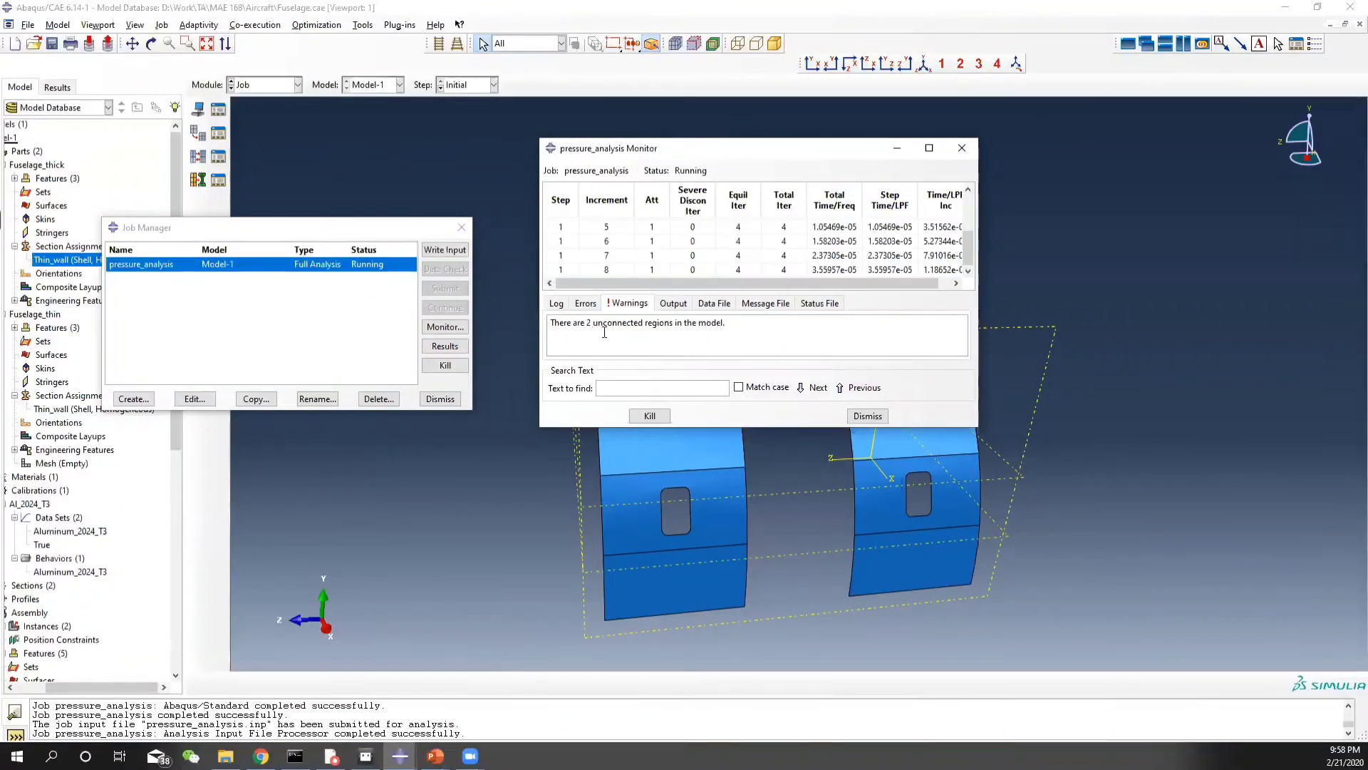
drag(727, 324, 552, 324)
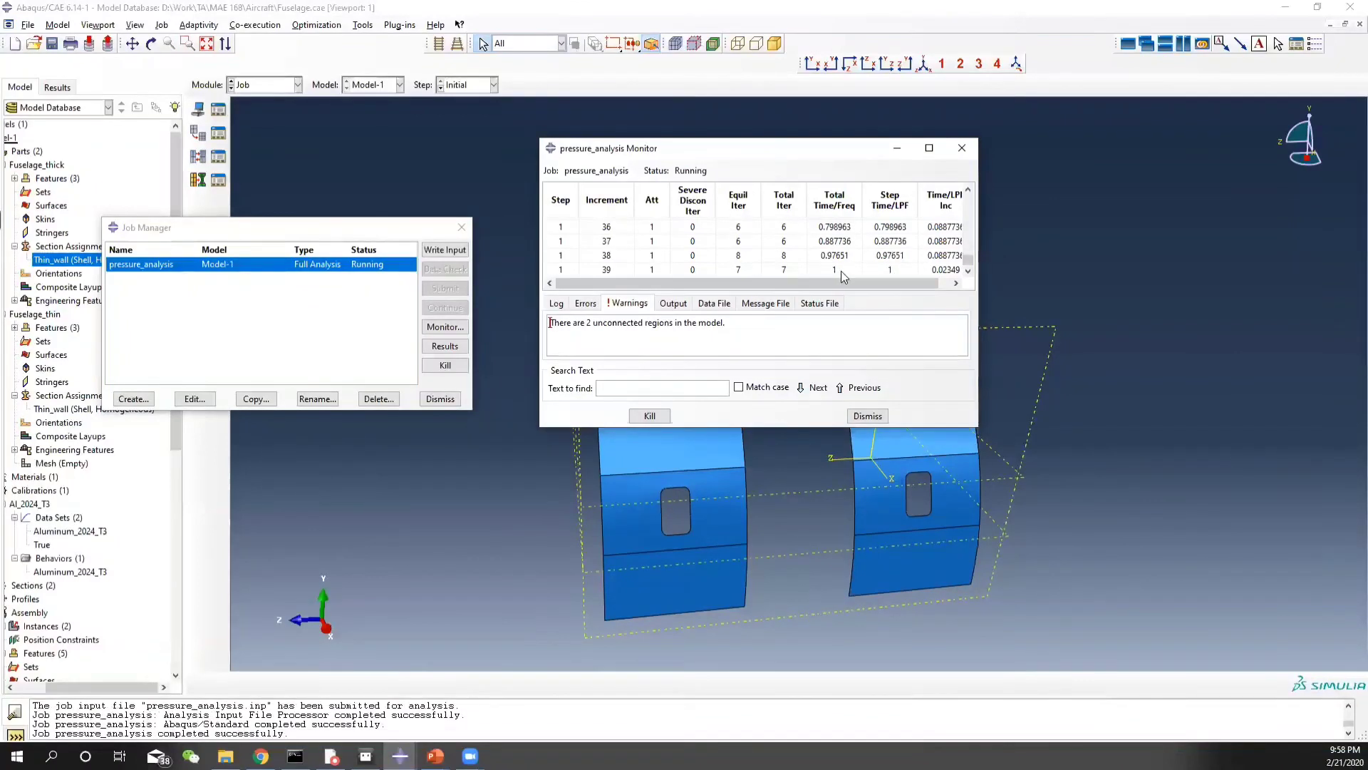
Open the pressure_analysis results and display Mises stress contours on the deformed shape, with both window cutouts facing the view
click(452, 347)
click(445, 347)
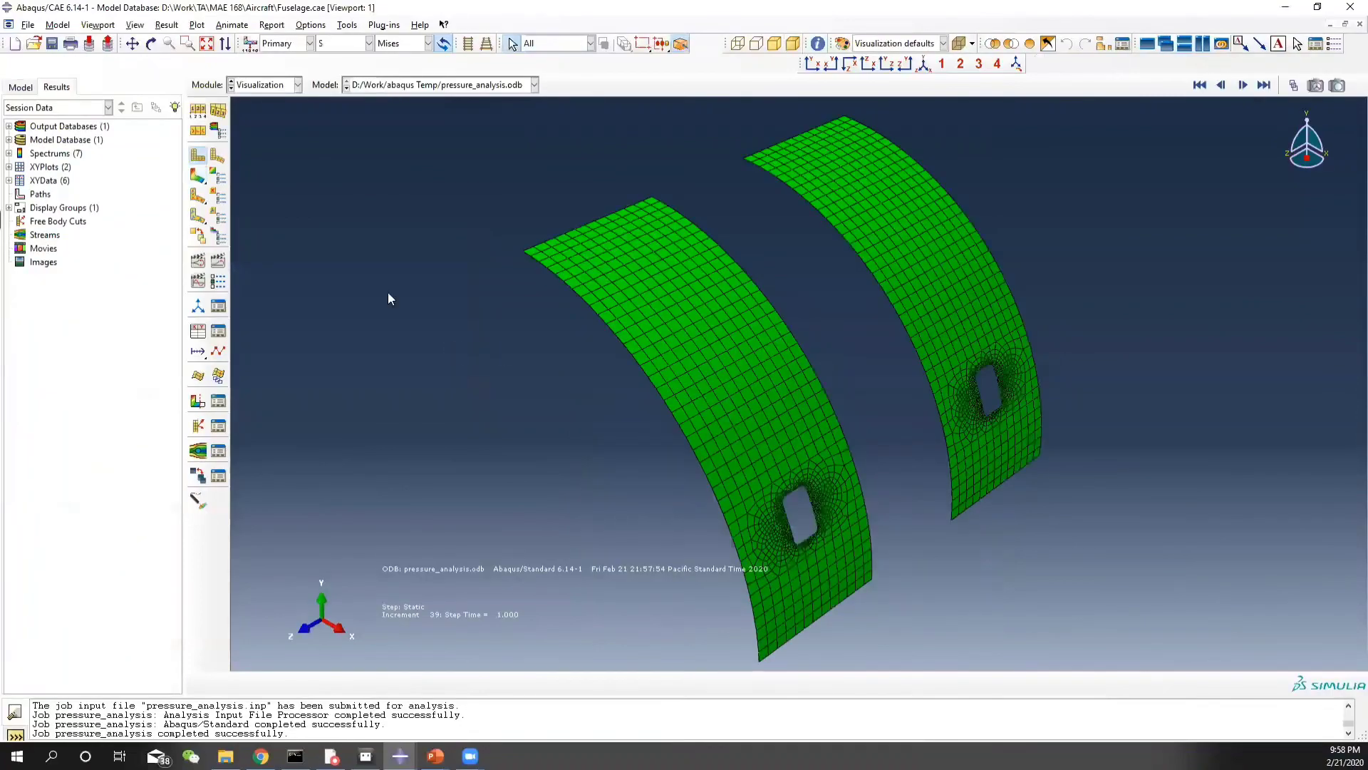
click(201, 181)
ctrl+alt+drag(839, 567, 769, 465)
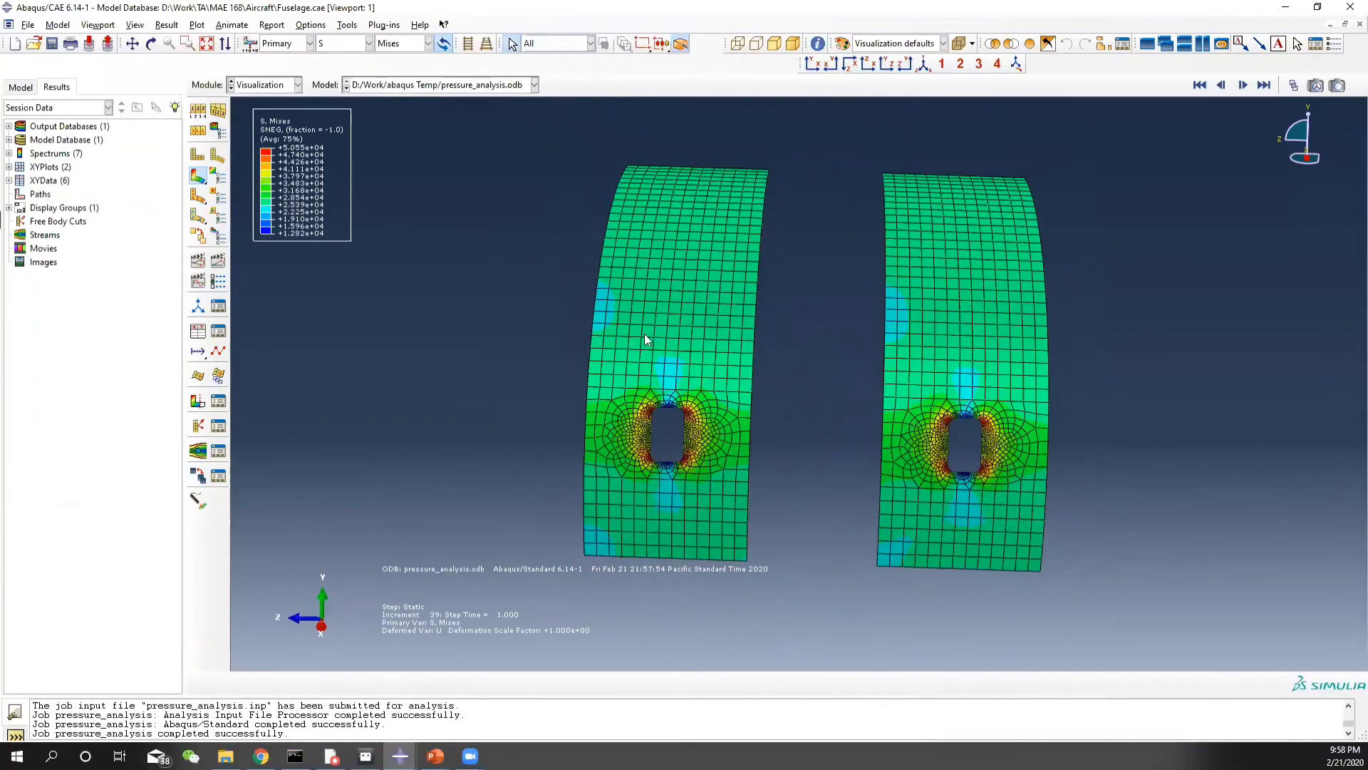
ctrl+alt+drag(682, 349, 718, 420)
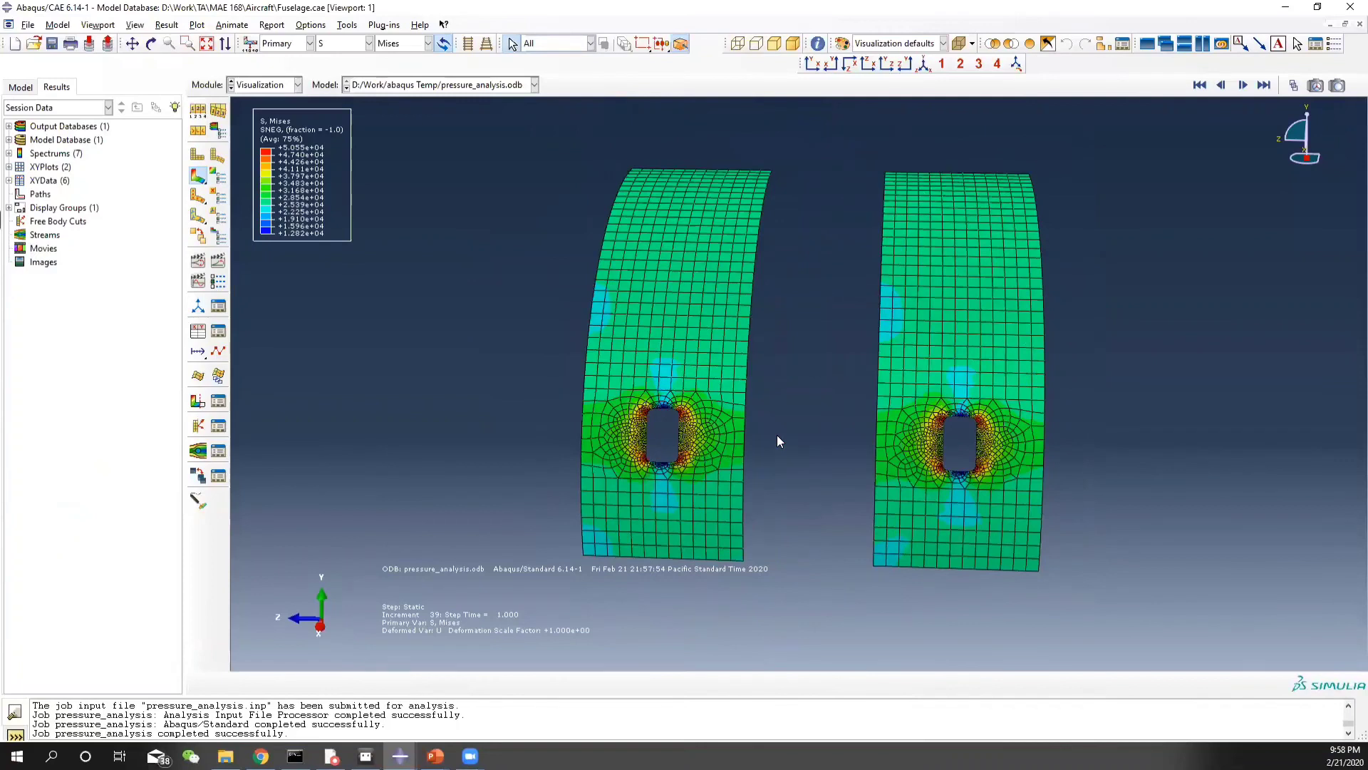
Probe nodal Mises stress at matching nodes on the lower edges of both panels, then discard the probed values without writing a file
click(347, 24)
click(354, 230)
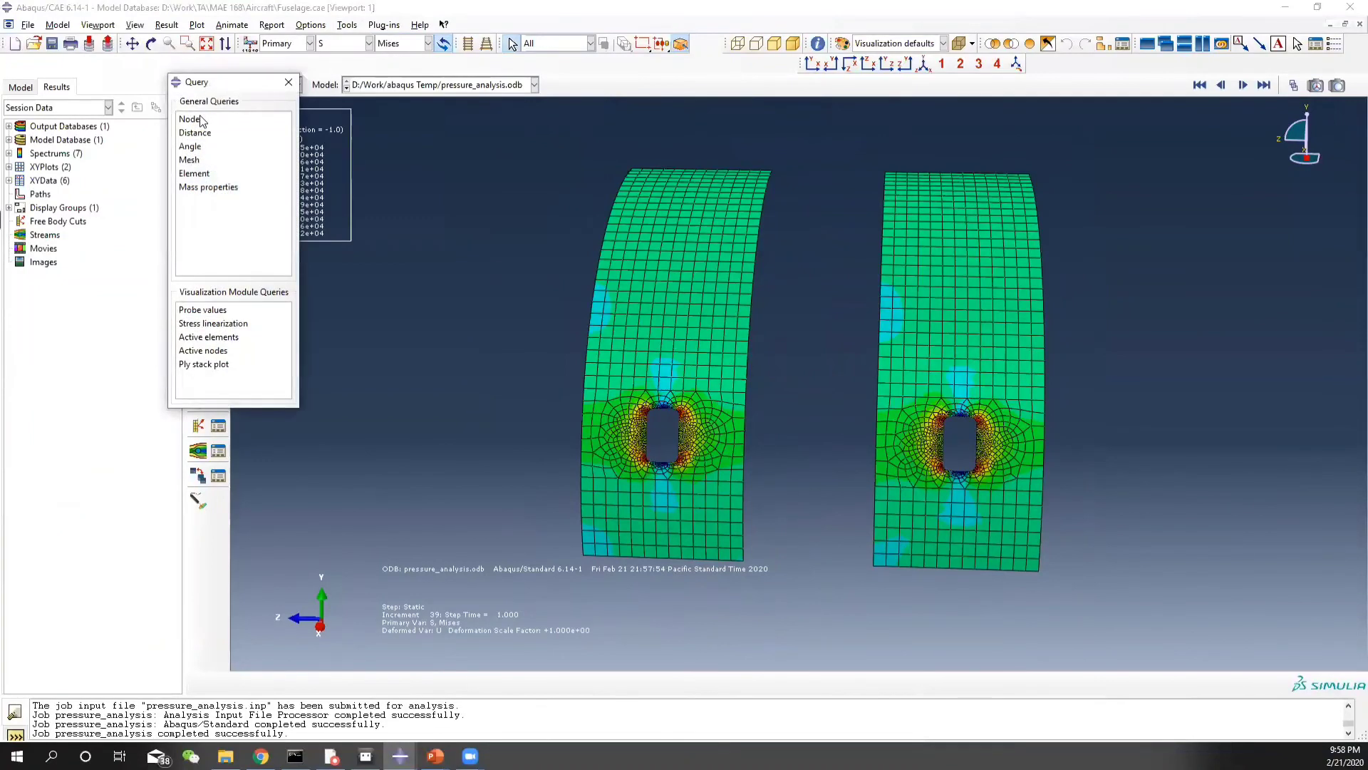
click(201, 120)
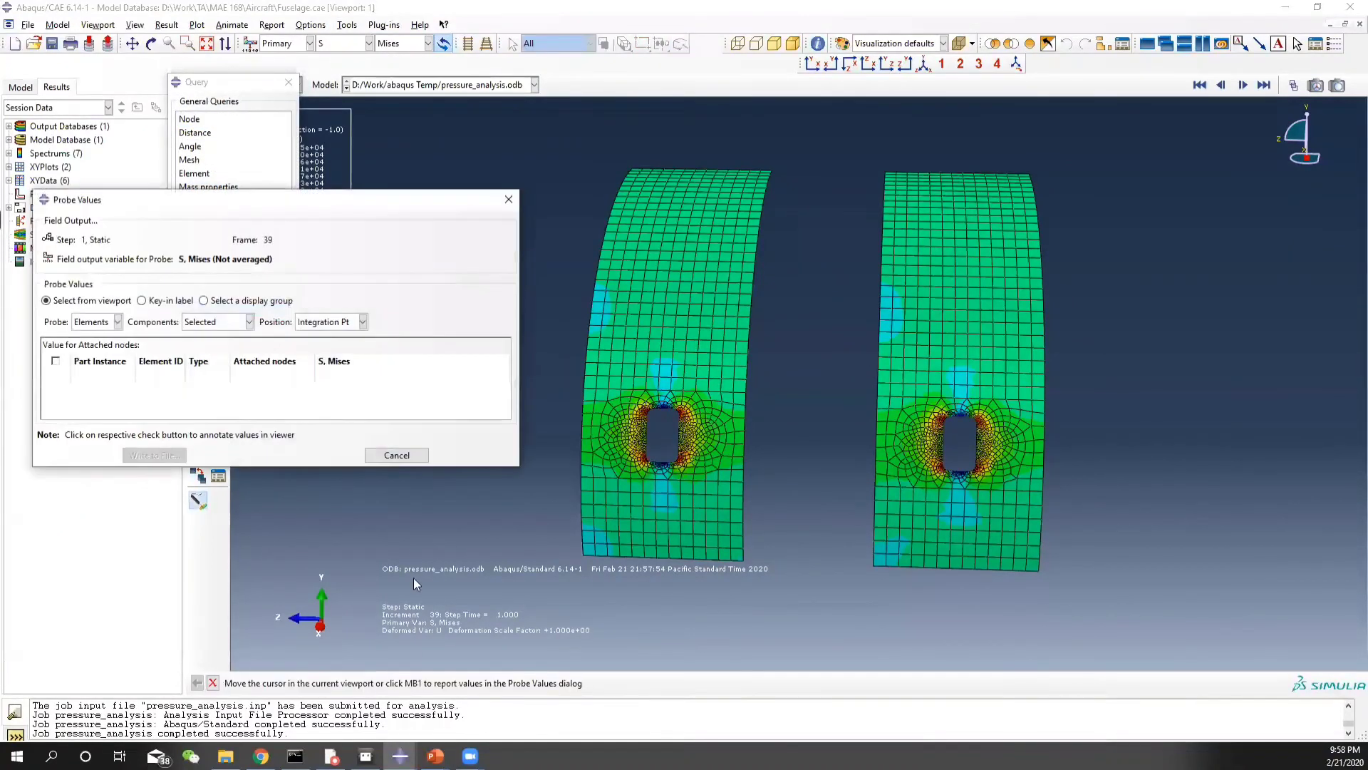
click(107, 324)
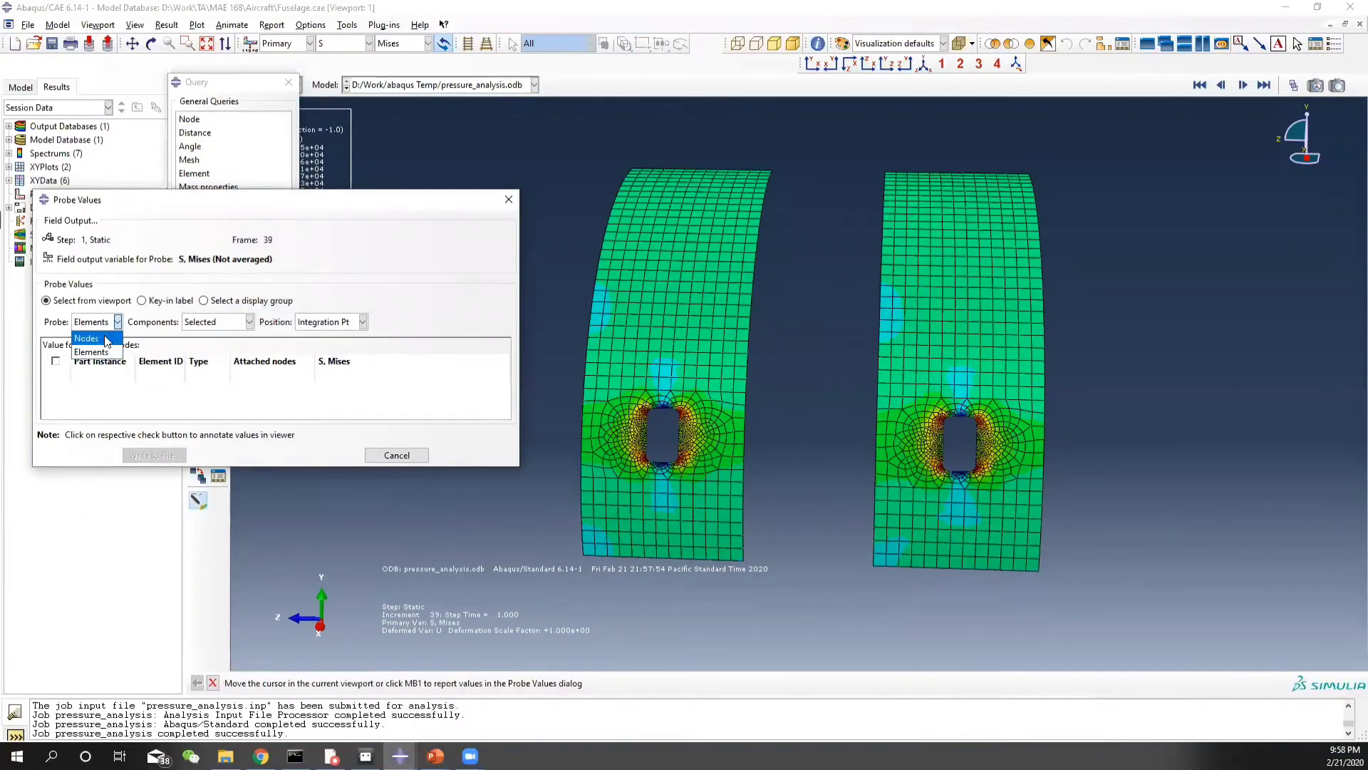
click(87, 337)
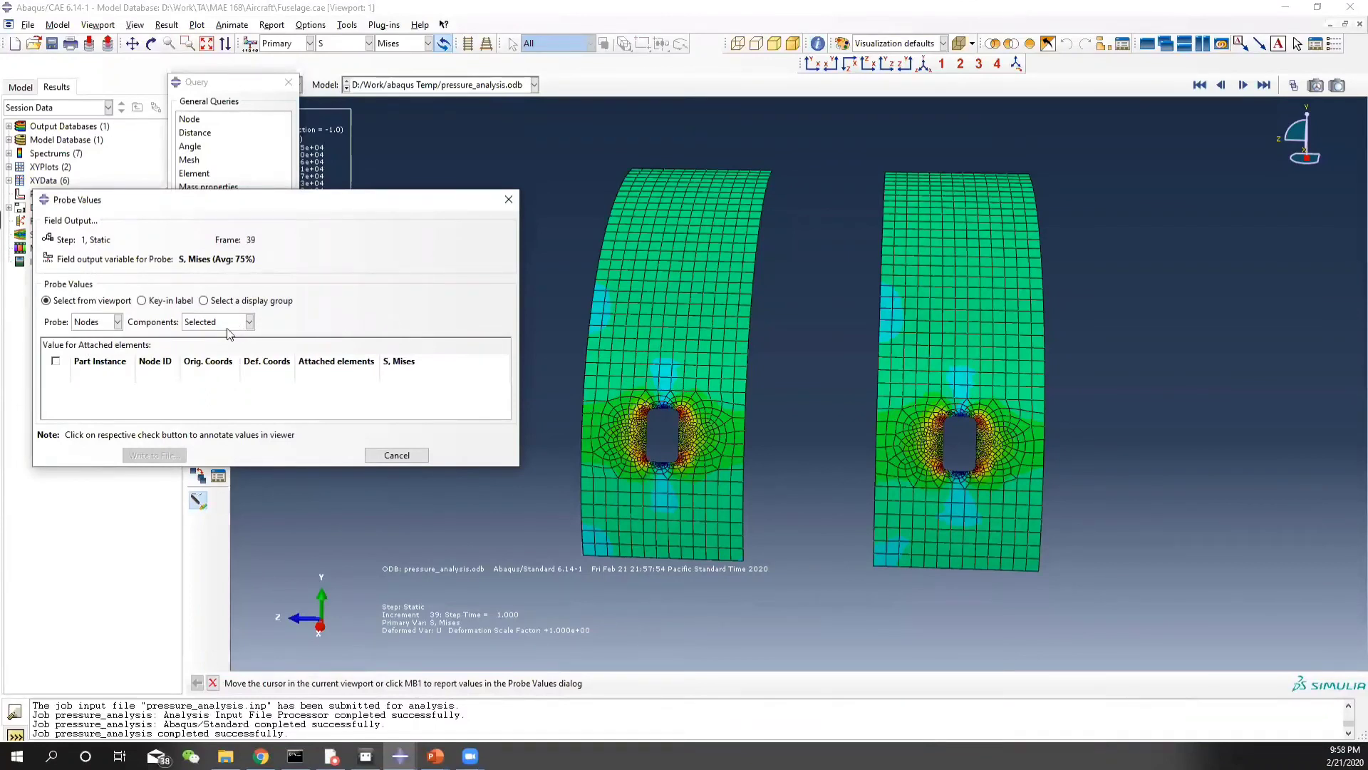
mouse_move(654, 557)
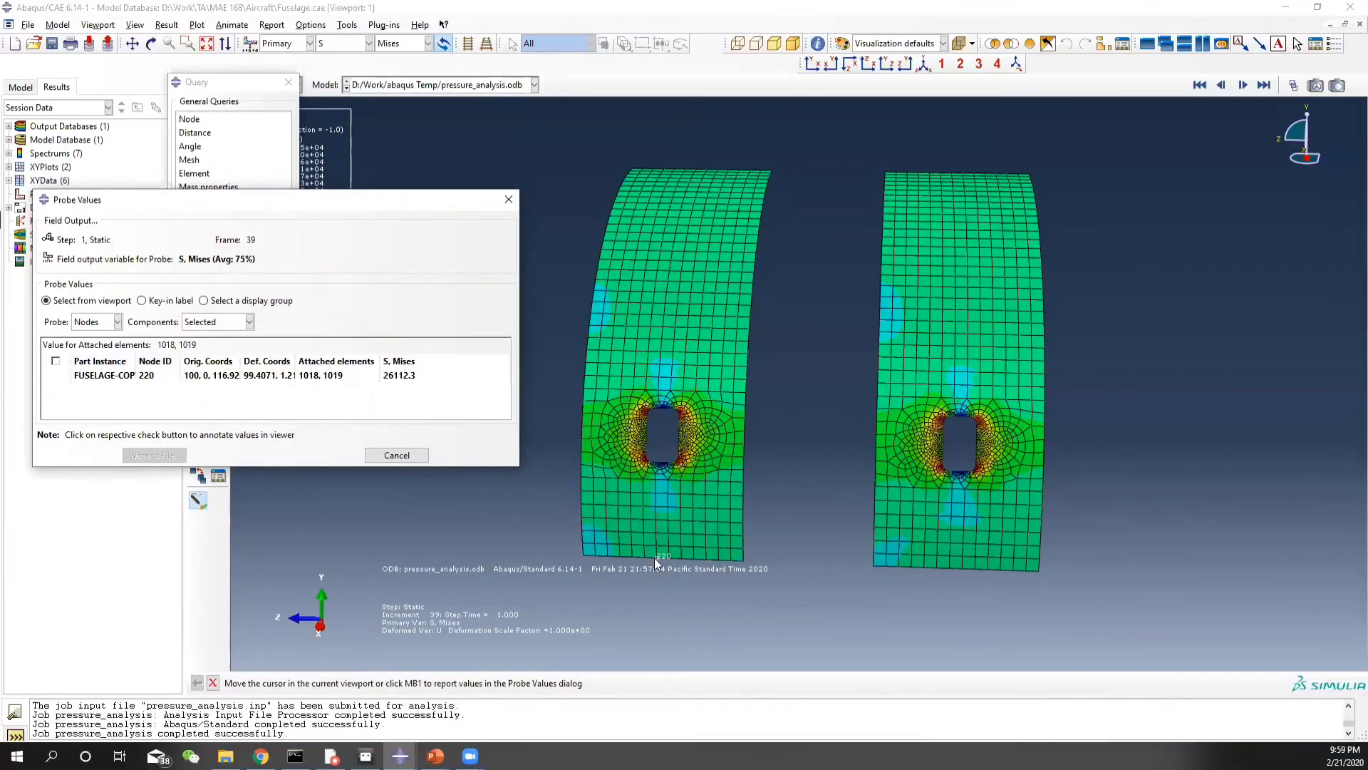
click(619, 554)
click(909, 565)
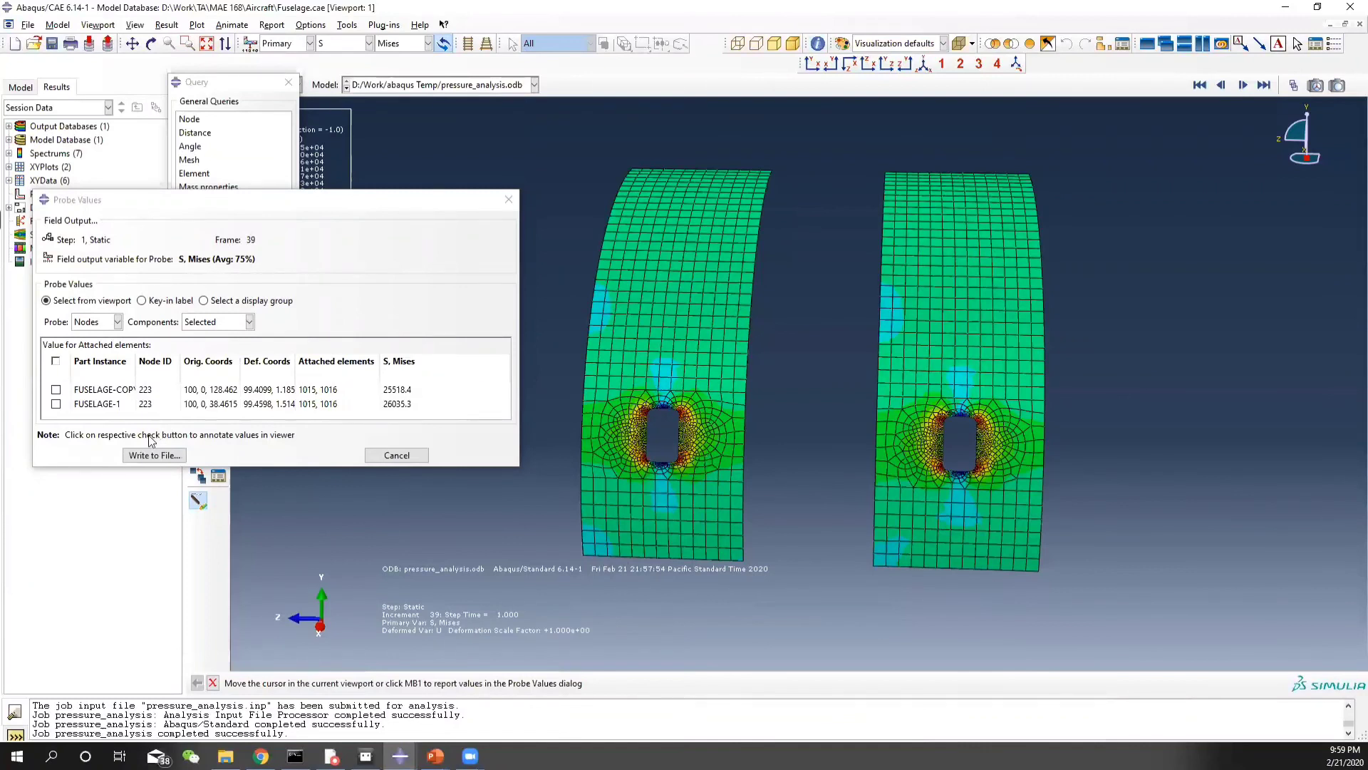
click(396, 455)
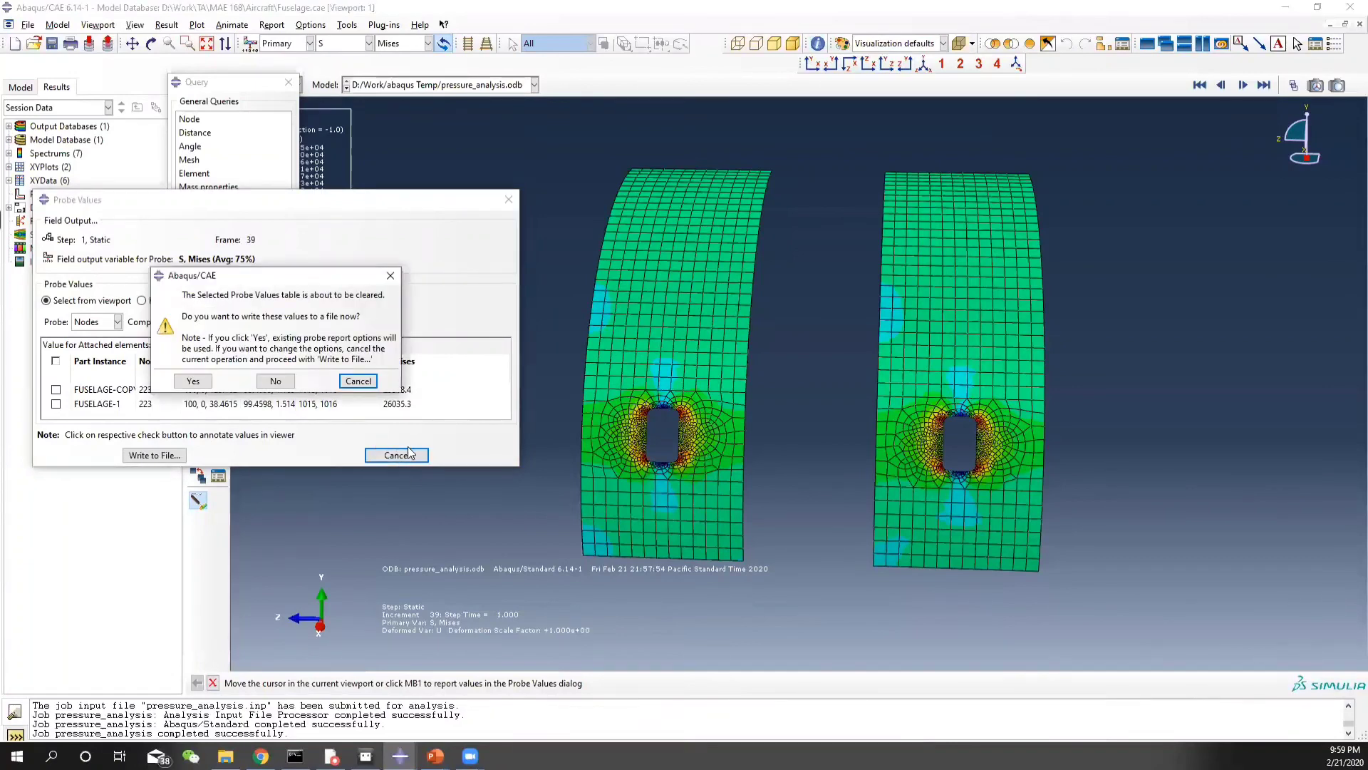
click(276, 381)
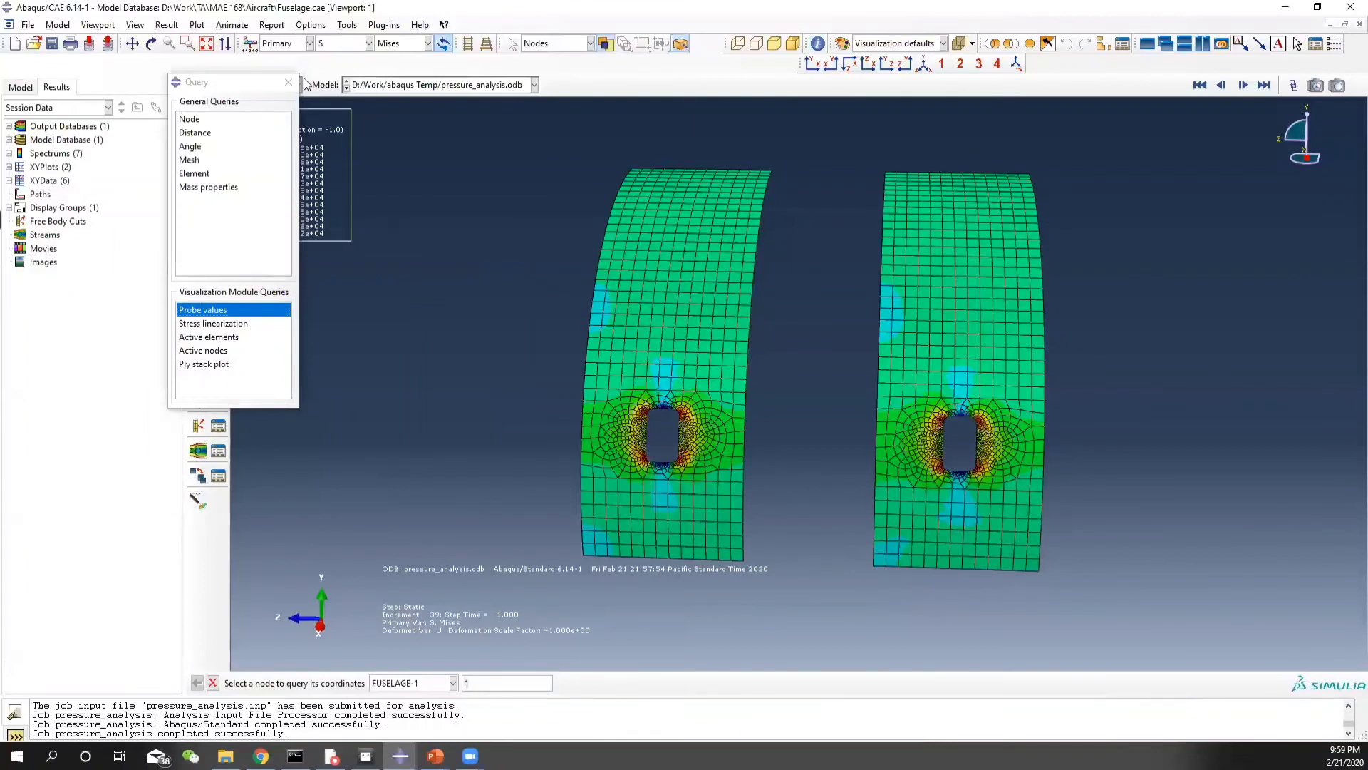
click(288, 82)
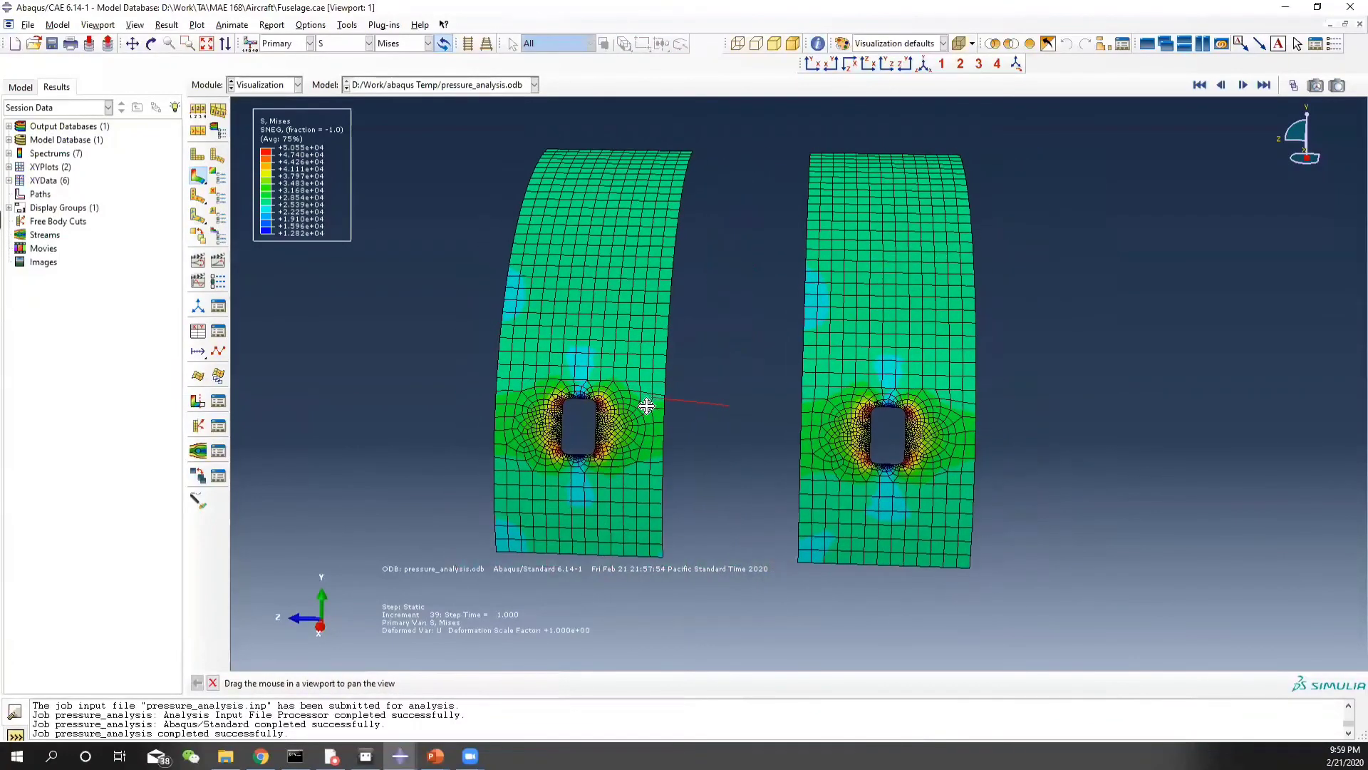
Compare plastic strain around the two window cutouts by plotting PE and then PEMAG contours
drag(777, 531, 627, 485)
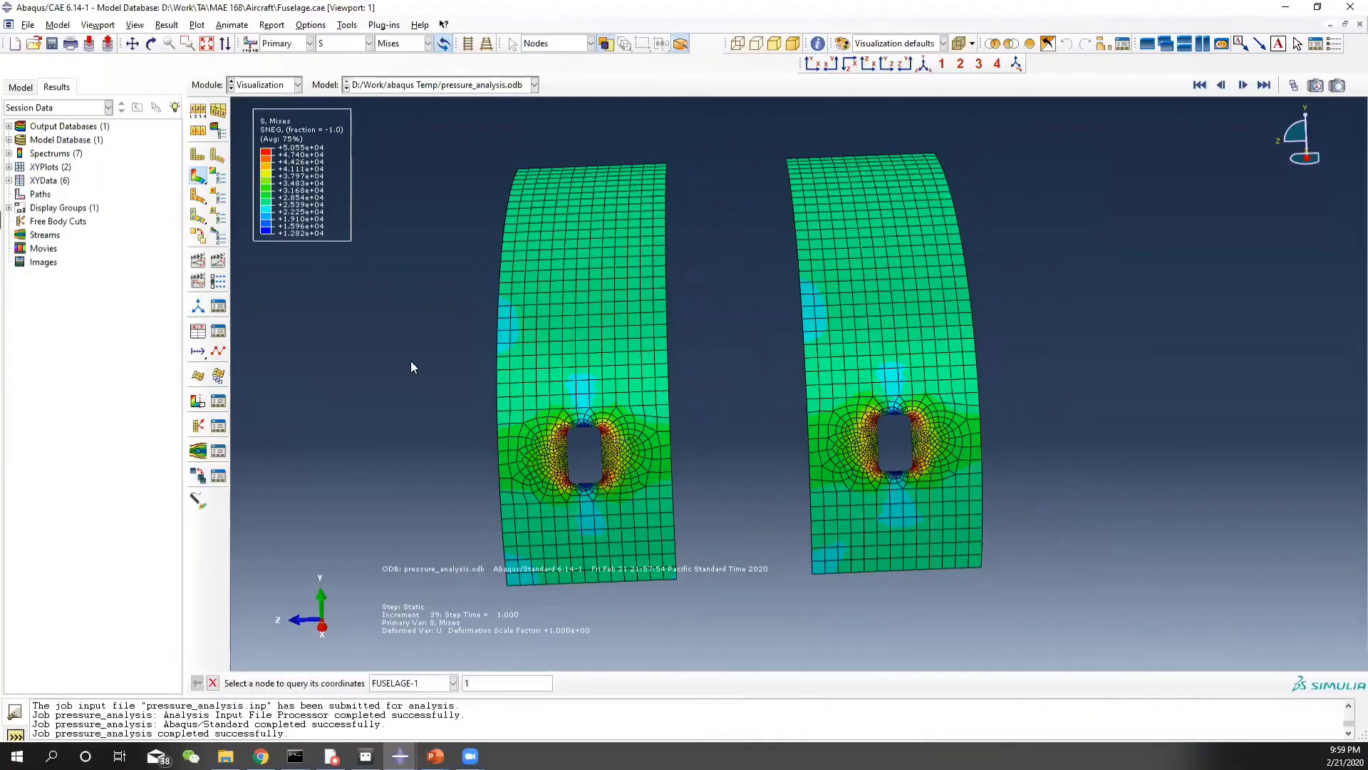
scroll(650, 461, up, 5)
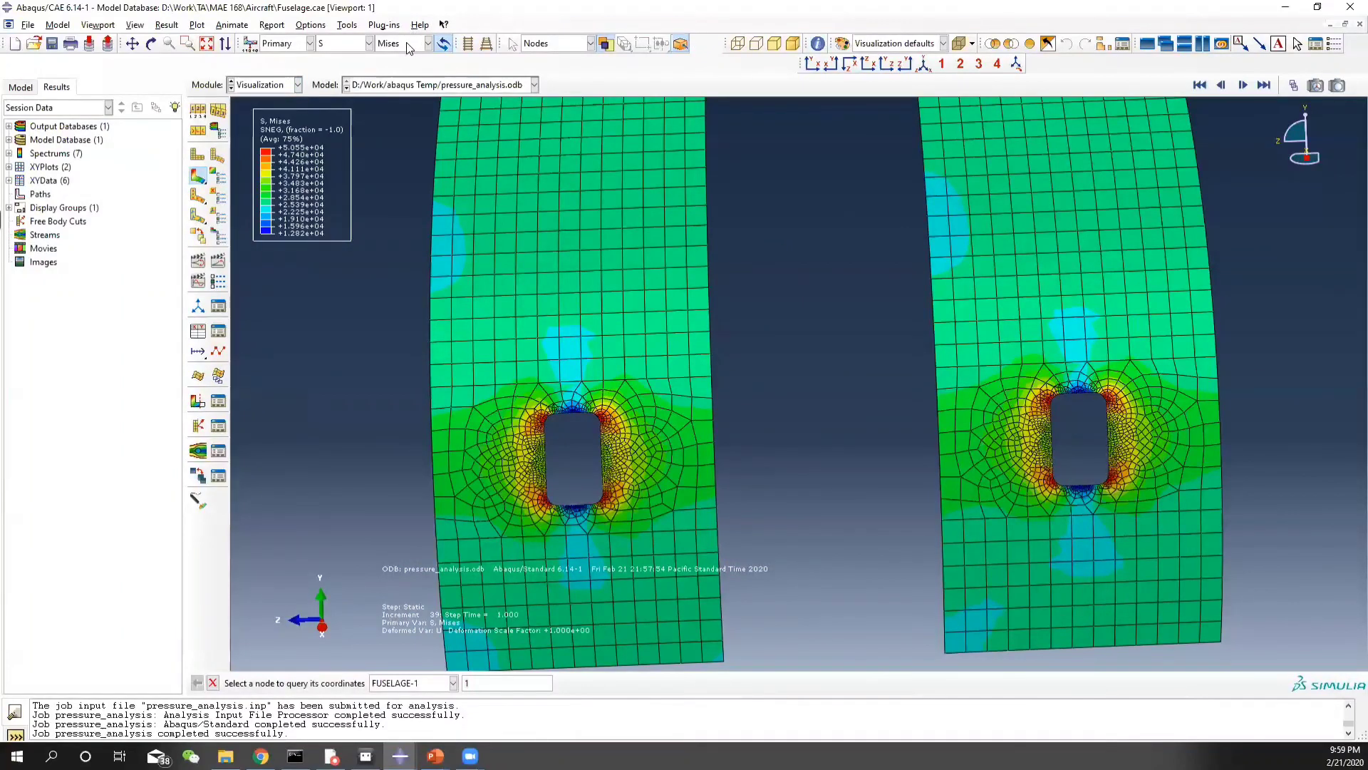
click(356, 45)
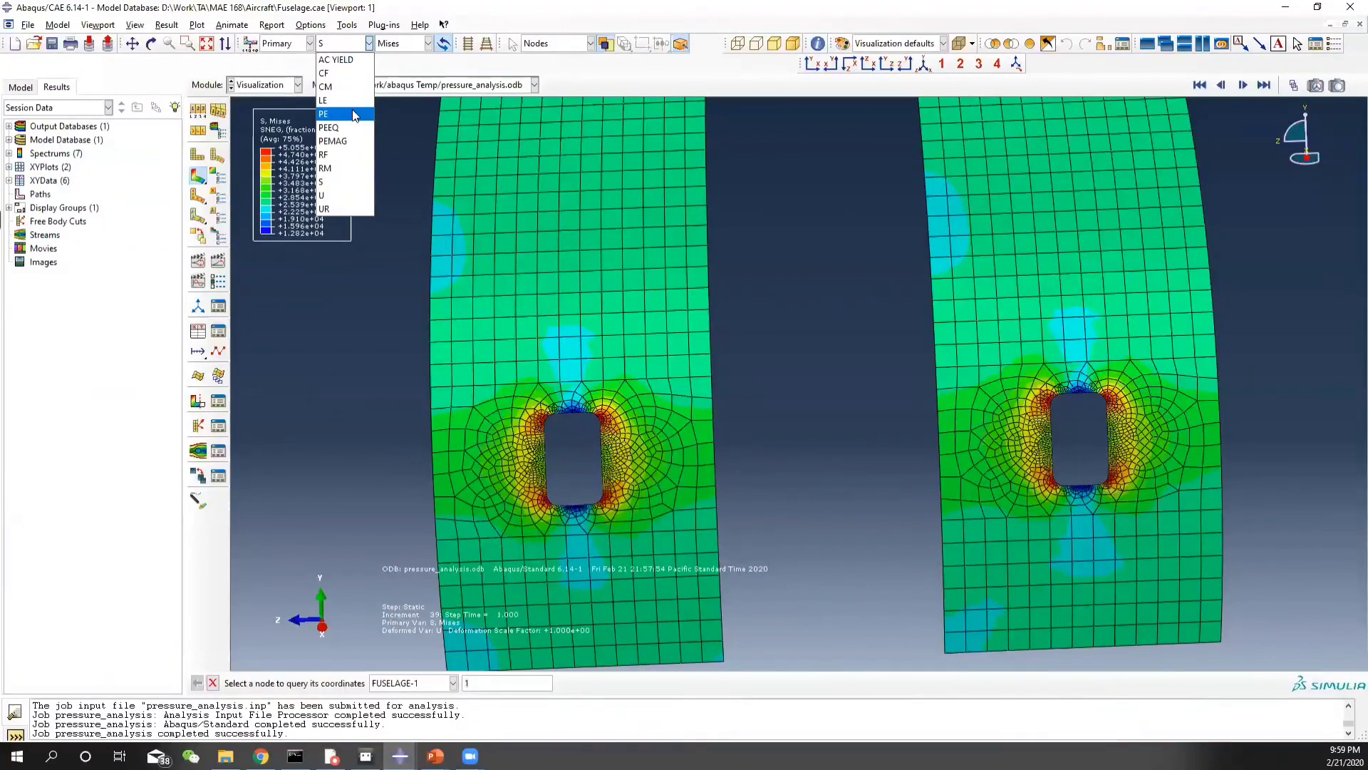
click(354, 116)
click(349, 44)
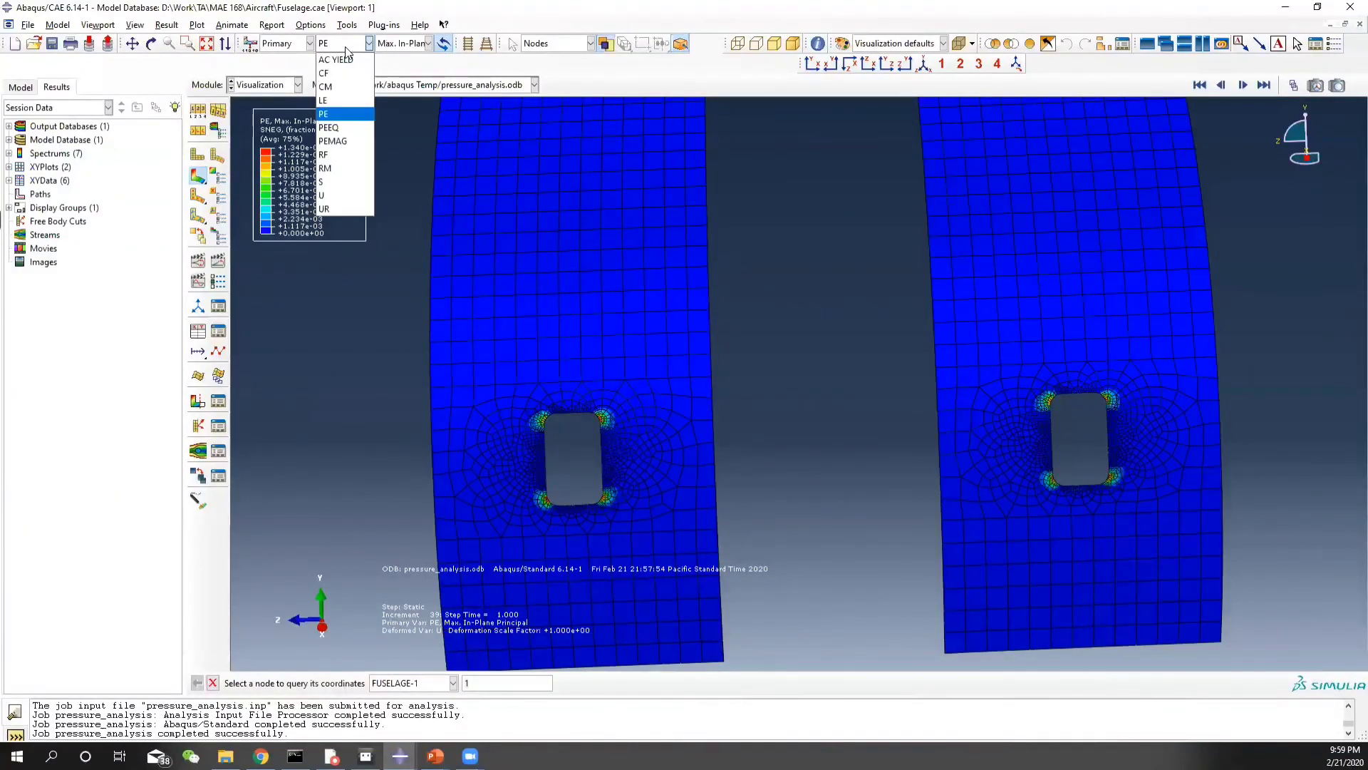
click(345, 140)
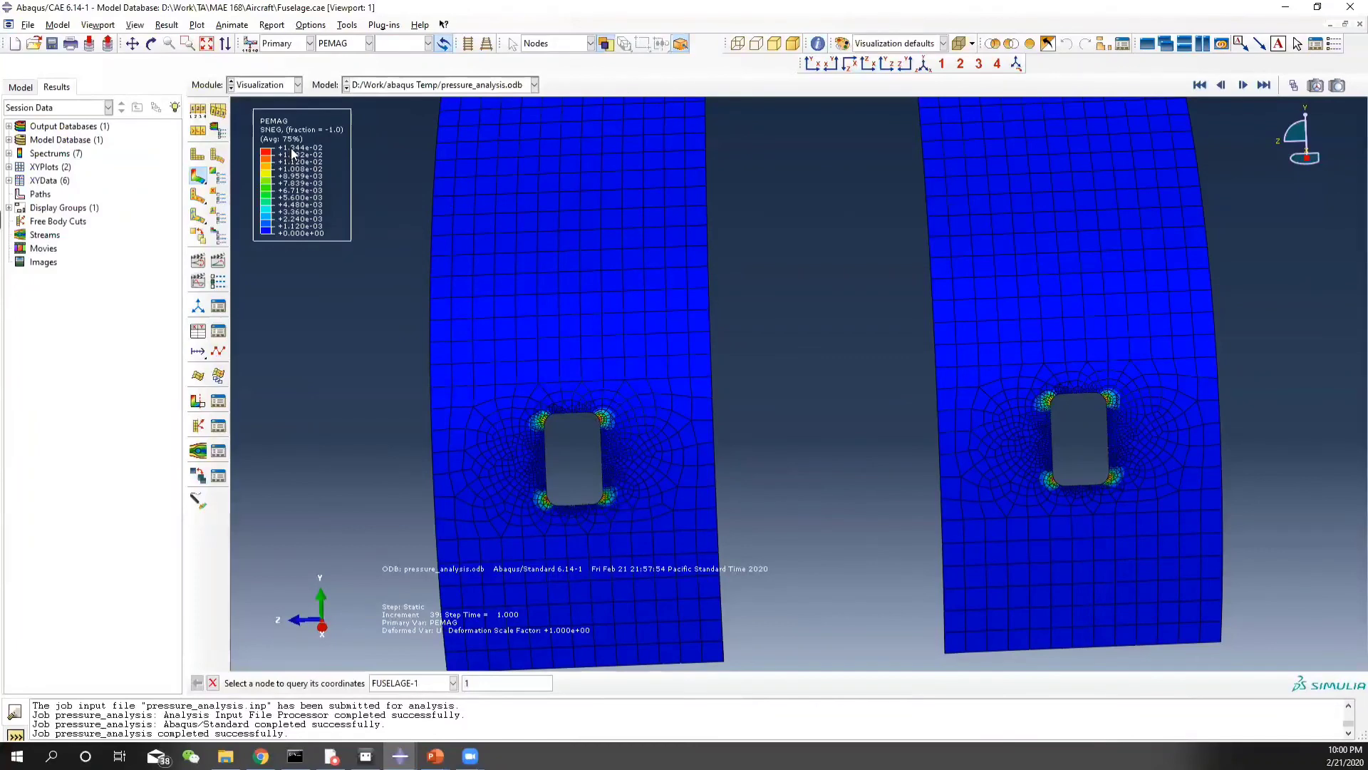
Review the yield stress and plastic strain table of the Aluminum_2024_T3 material, checking row 6, and leave the material definition
click(251, 85)
click(255, 114)
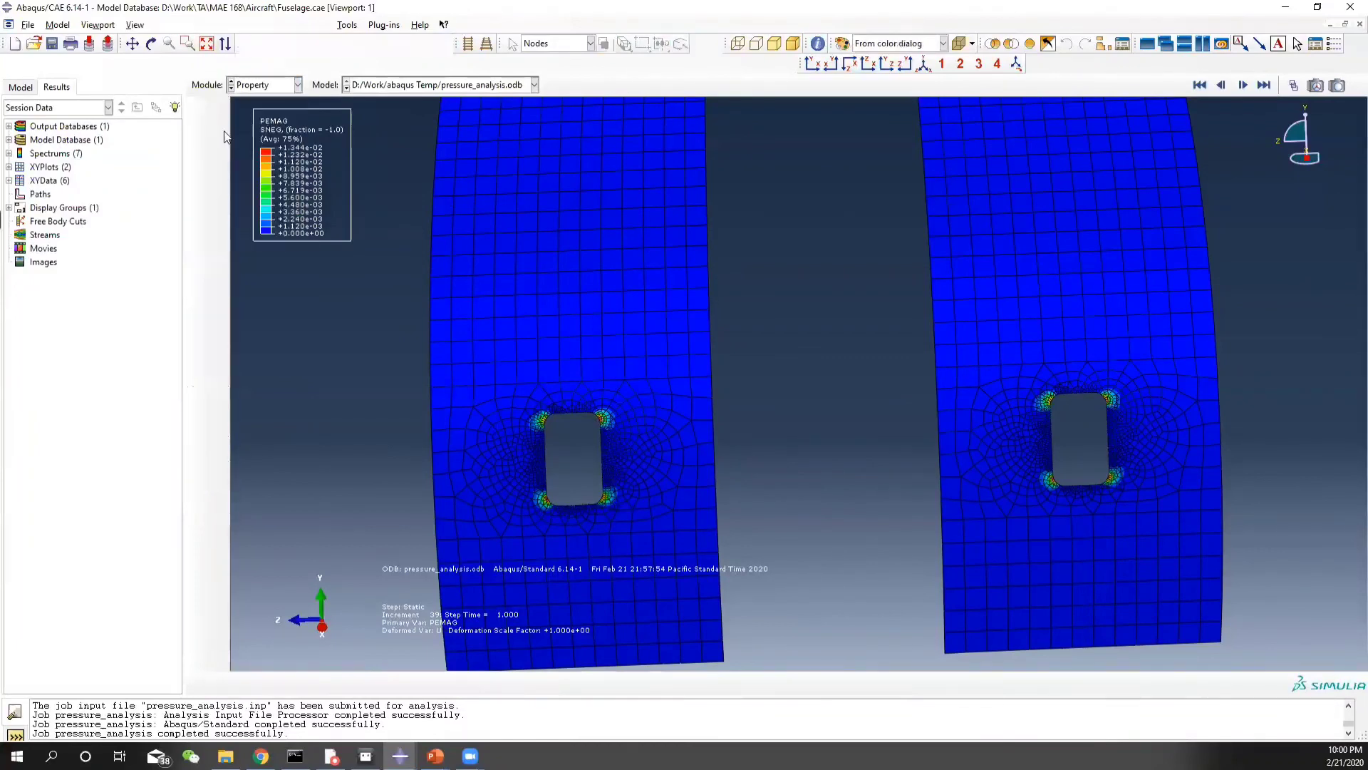
click(220, 112)
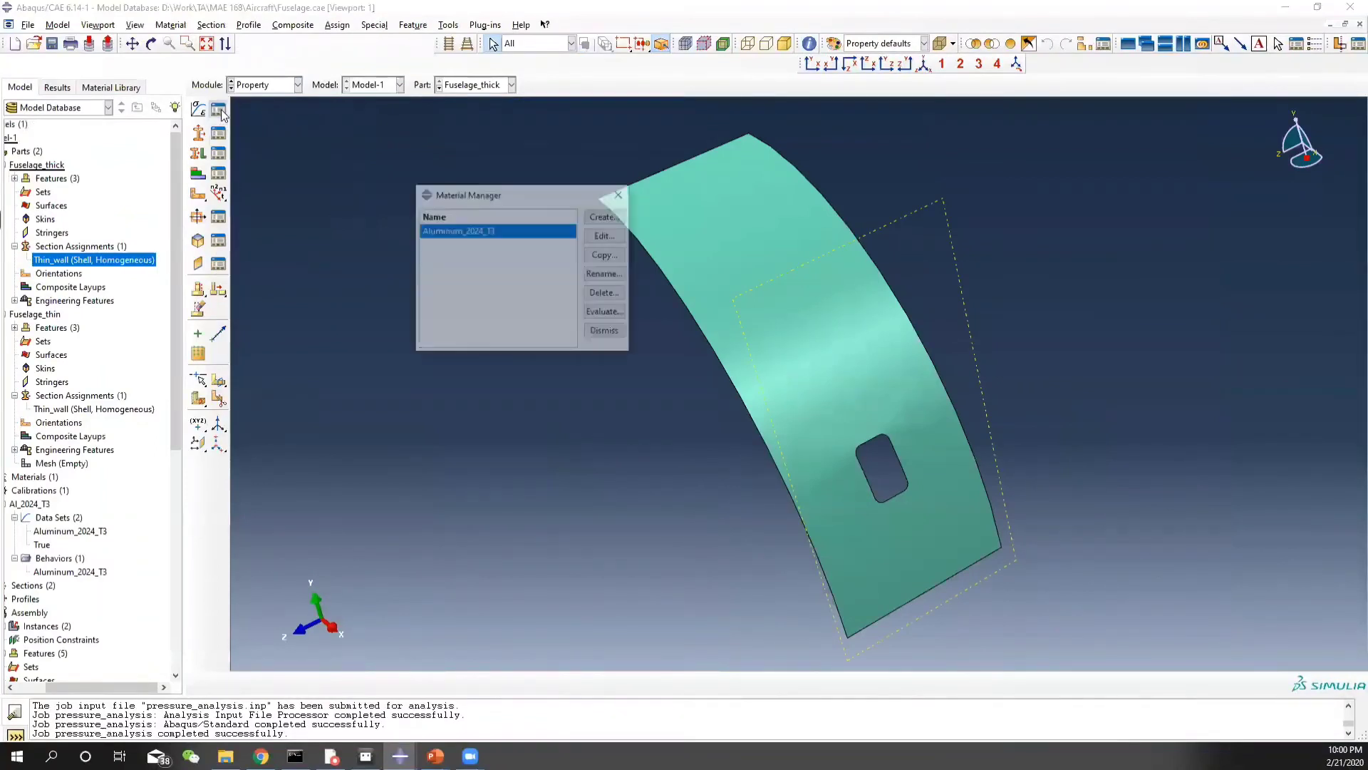
click(607, 237)
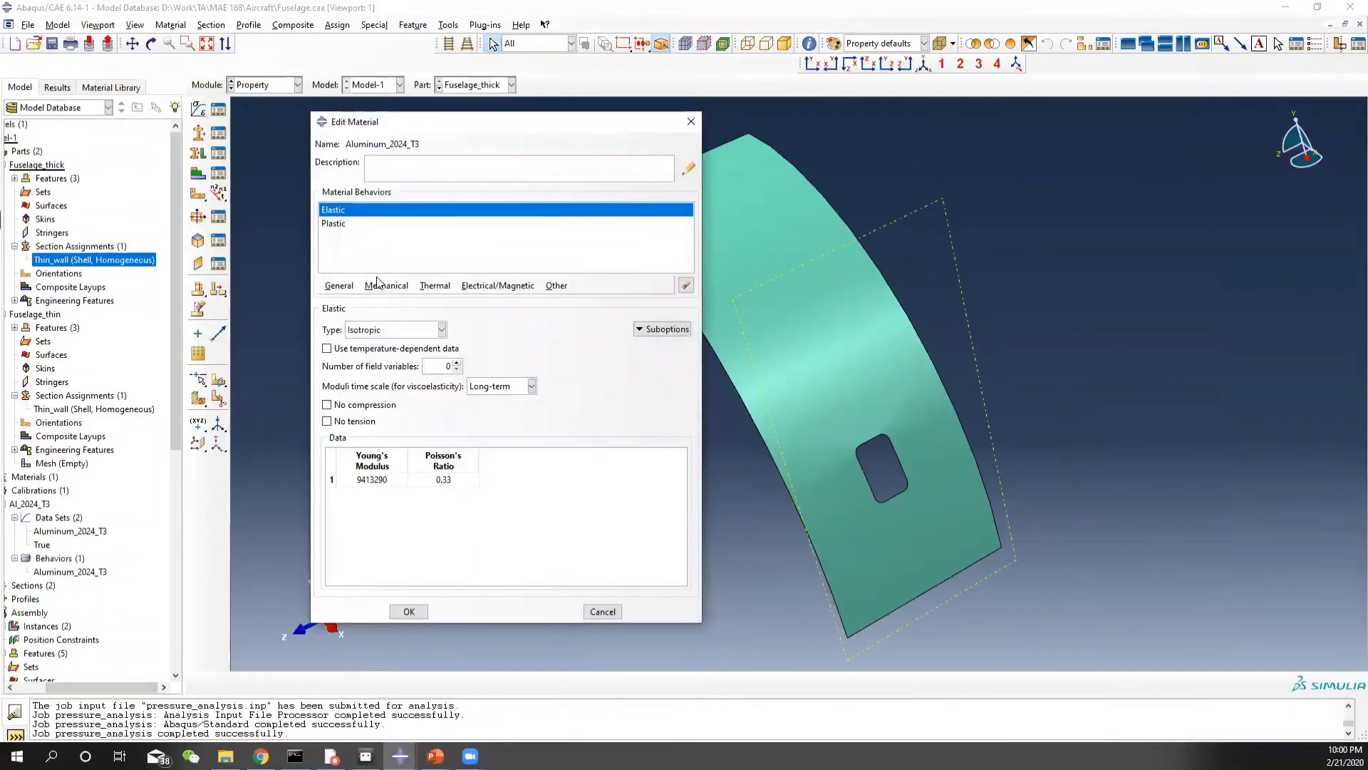
click(347, 226)
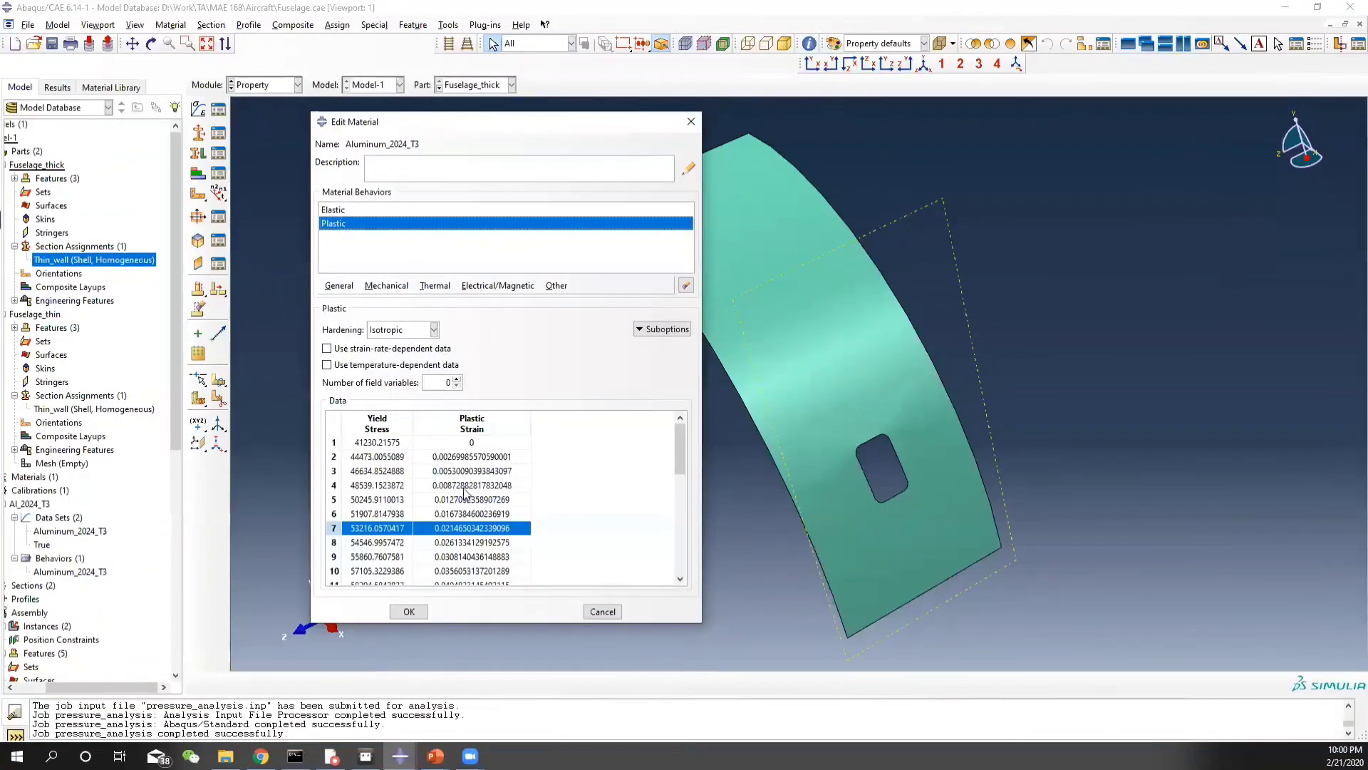
double_click(366, 514)
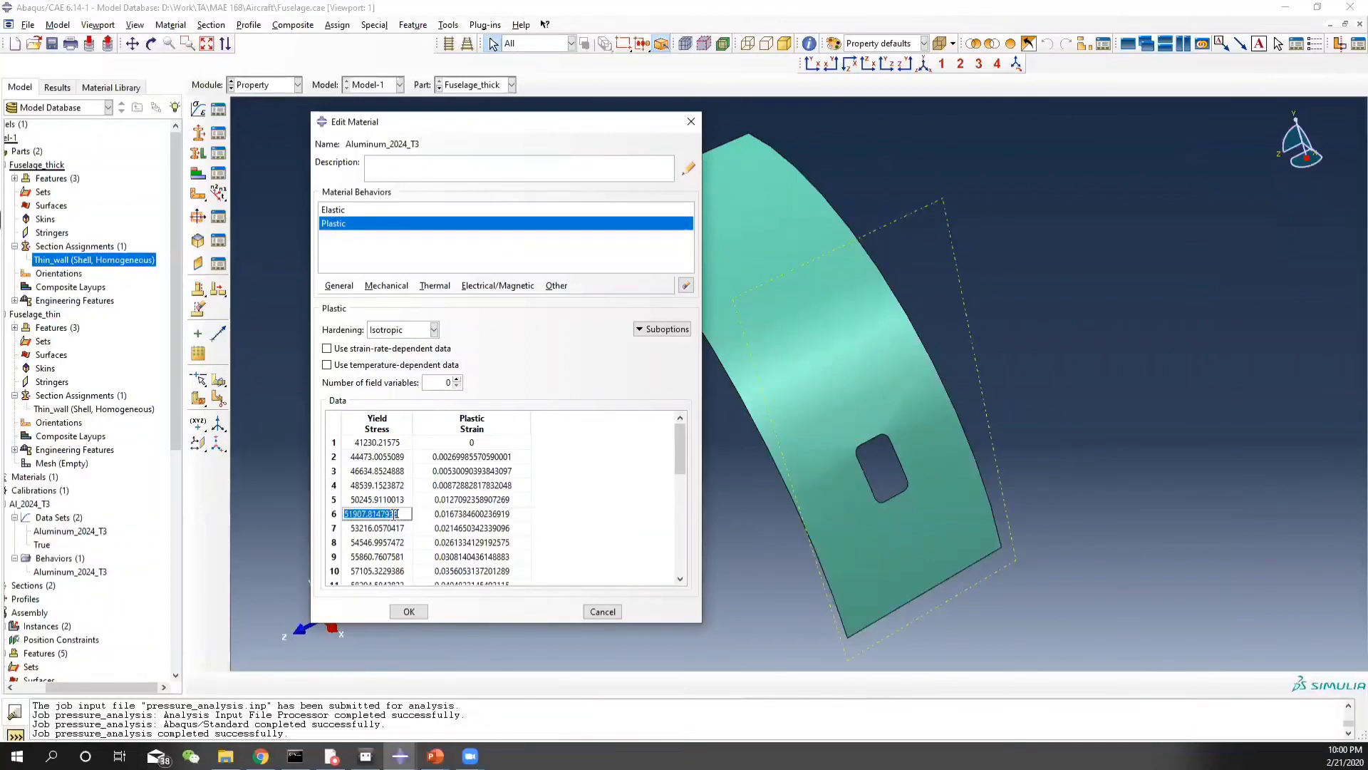
click(423, 514)
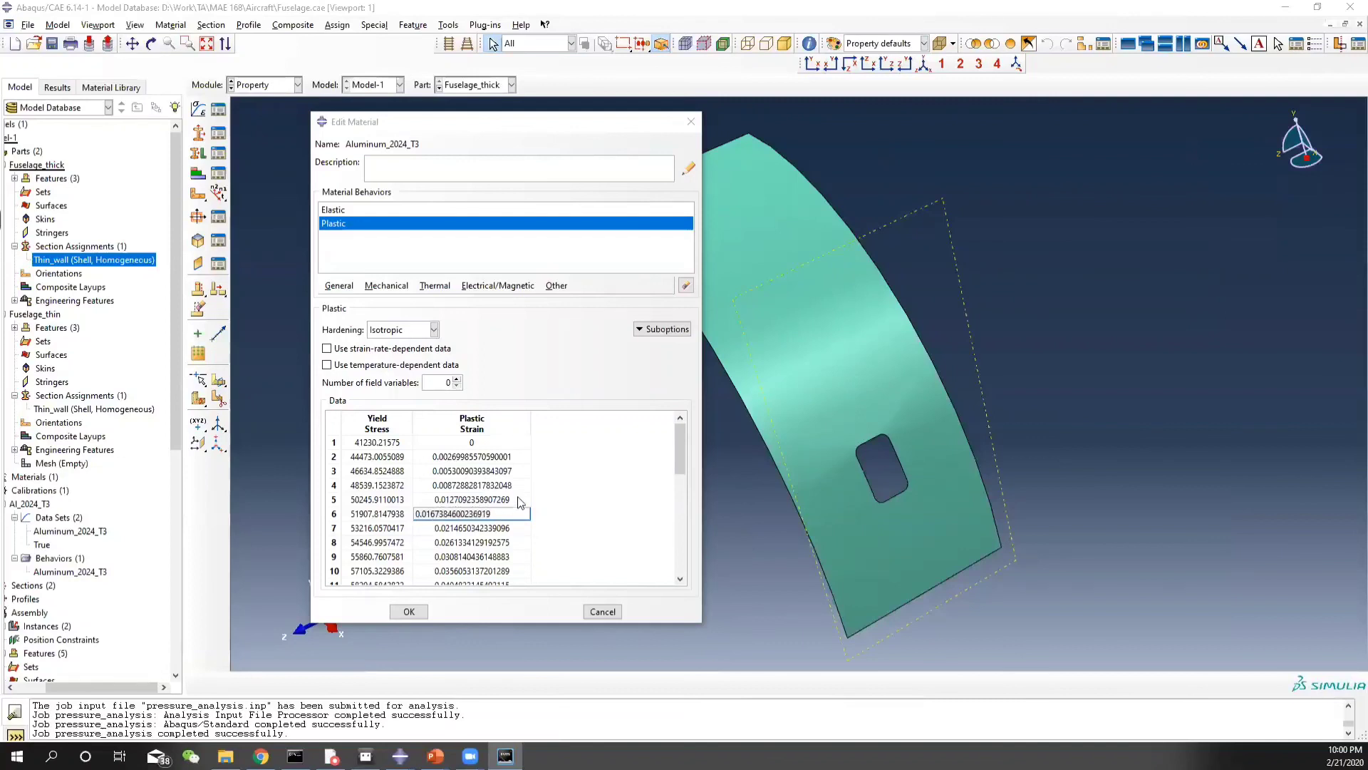
click(566, 509)
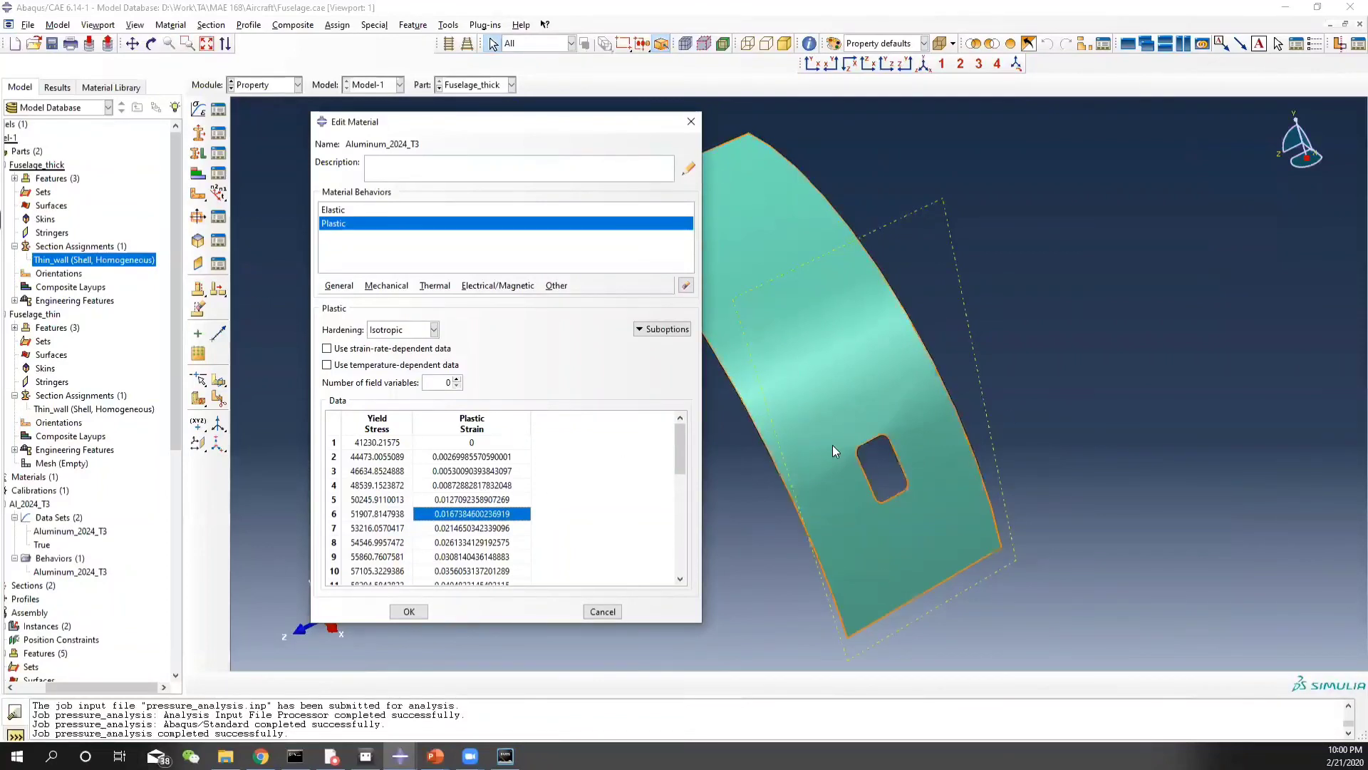
click(409, 612)
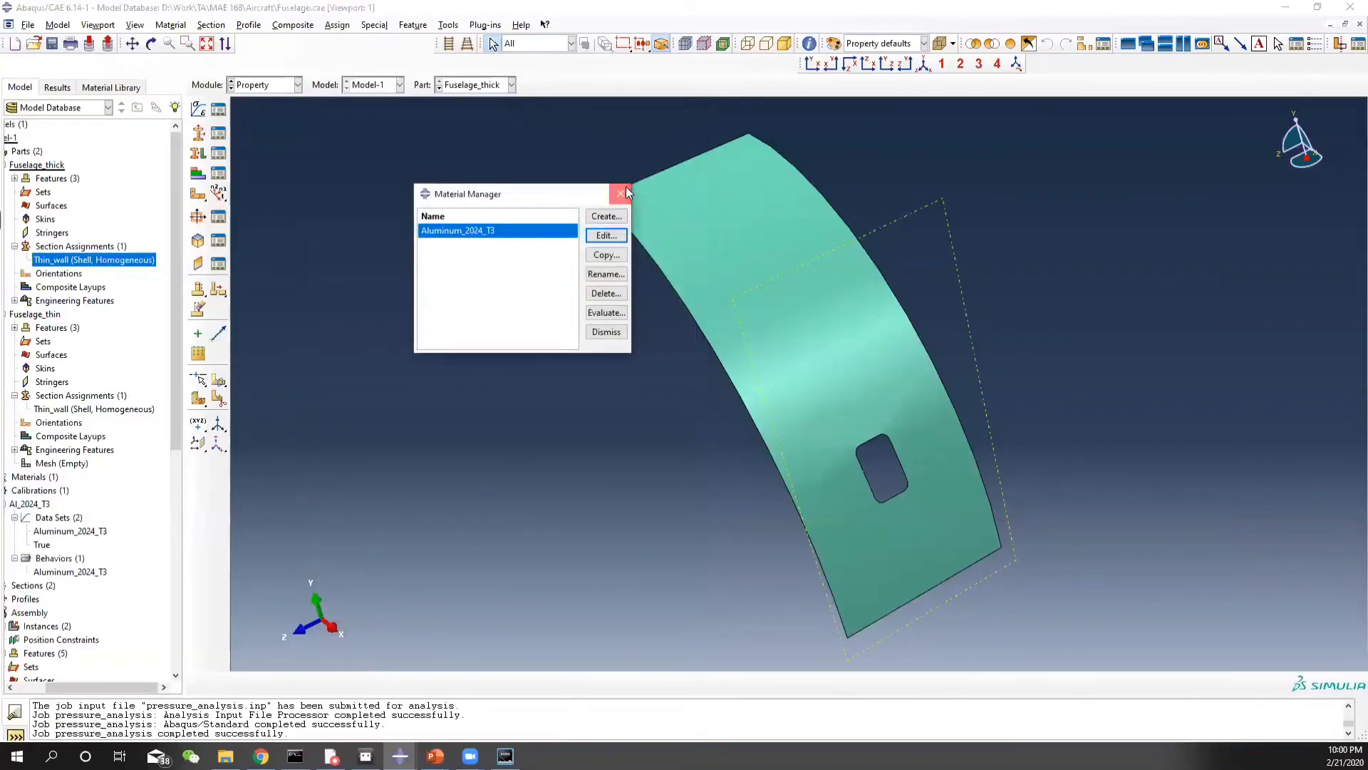
click(627, 193)
Switch to the Fuselage Design.ppt presentation in PowerPoint to view the Problem Statement slide with the two boundary condition diagrams
mouse_move(435, 756)
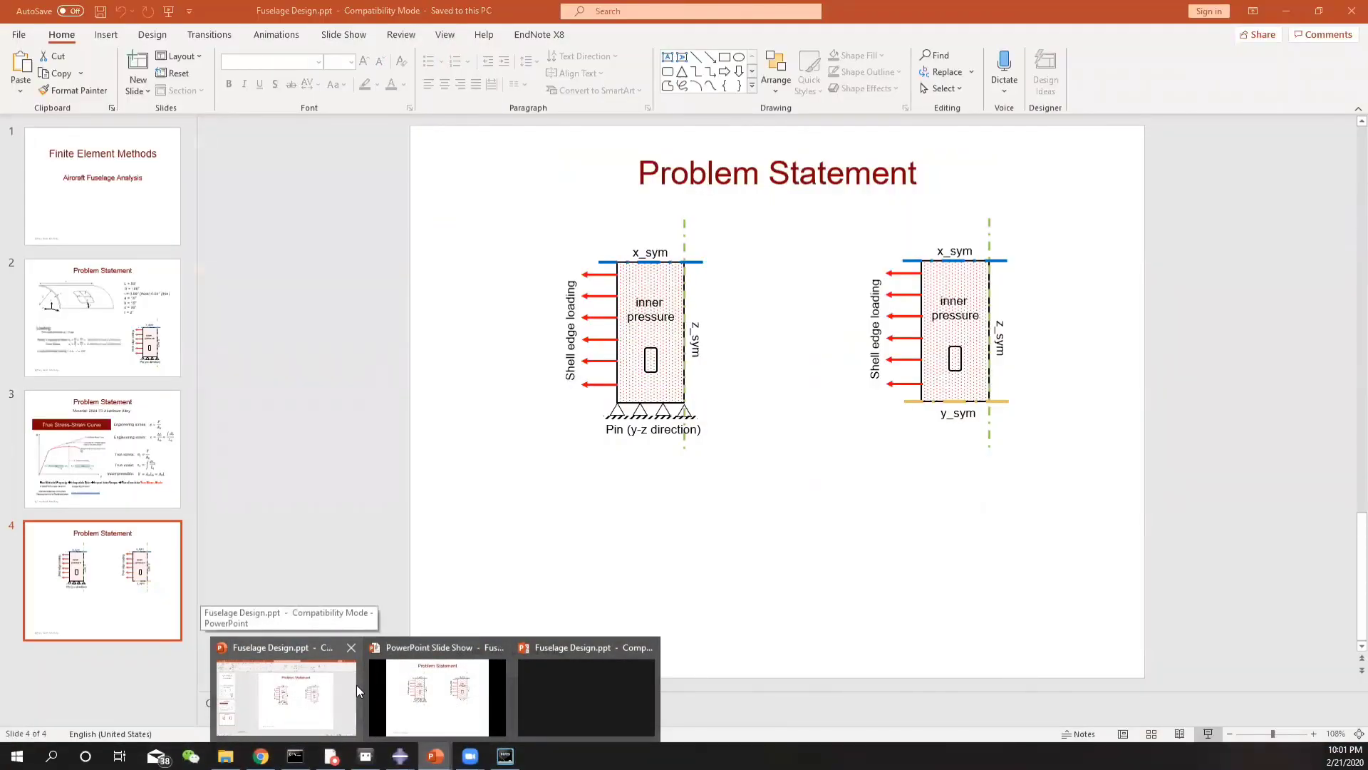
click(356, 685)
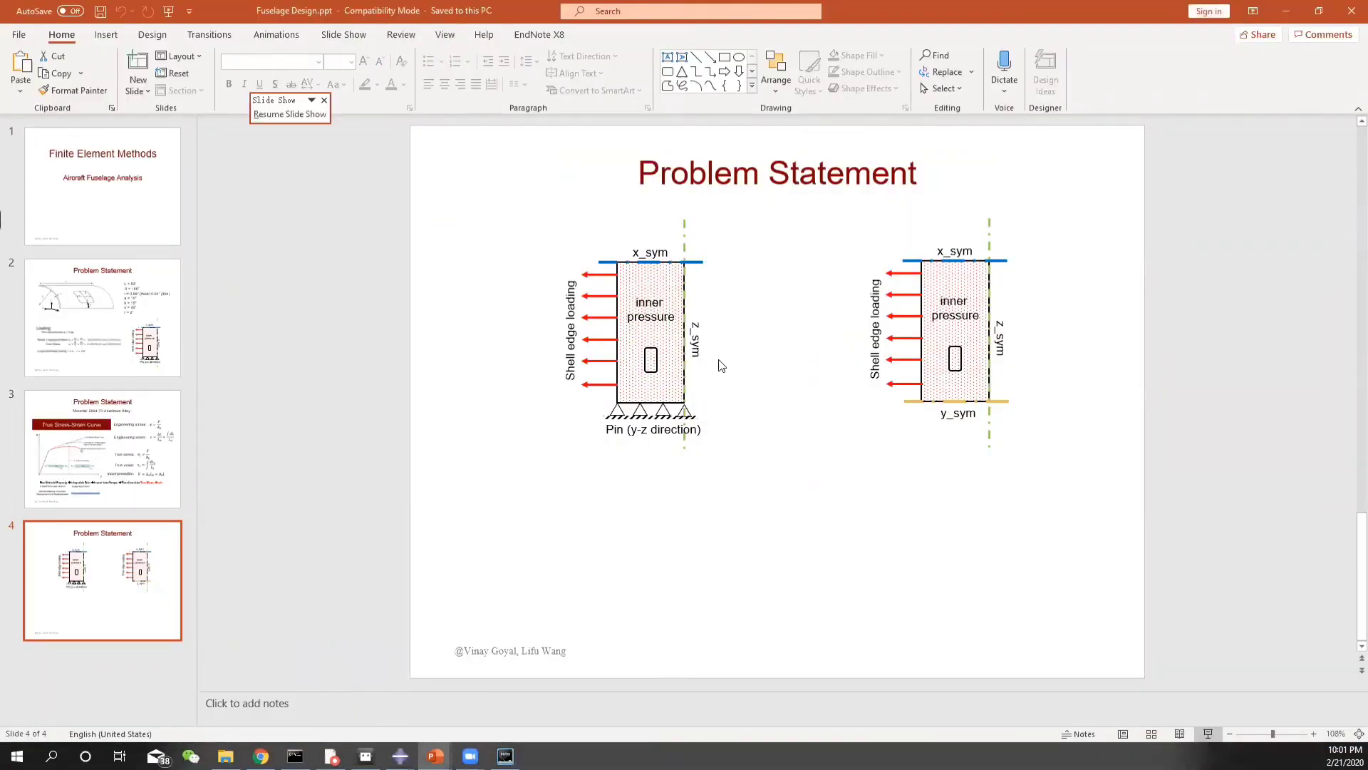